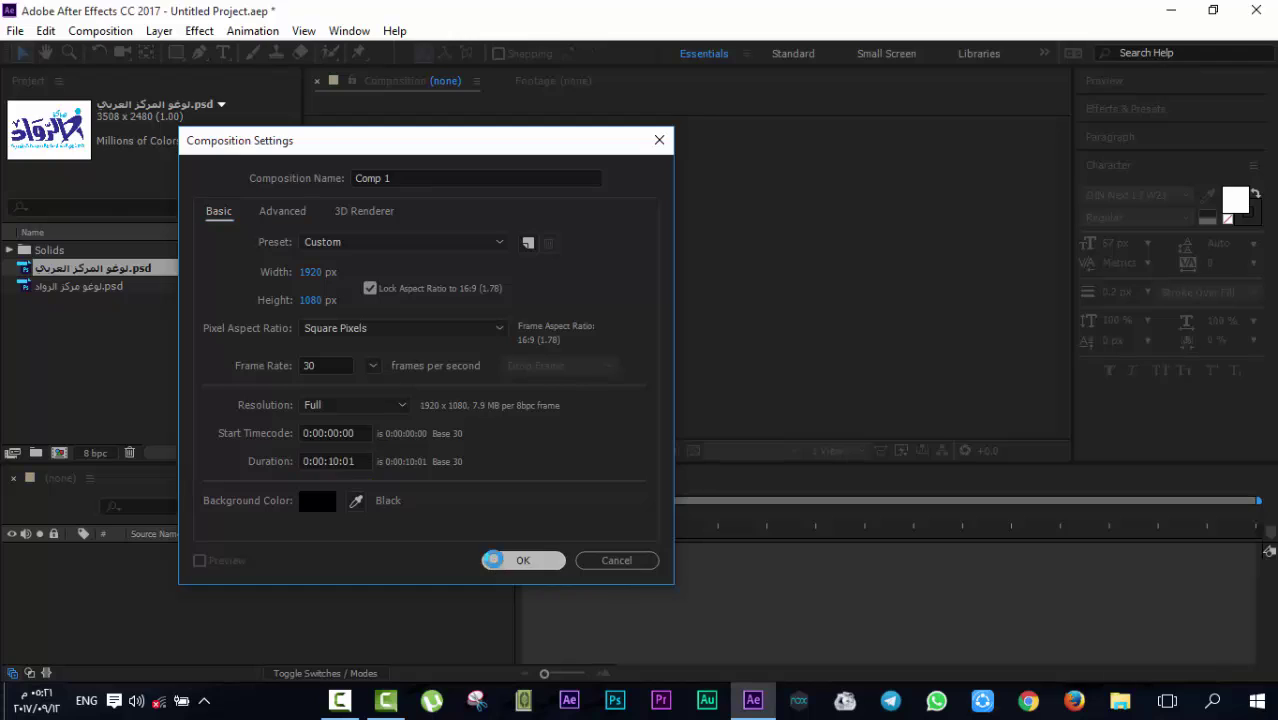
Create a 1920 x 1080, 30 fps composition lasting 0:00:10:01 and add a full-size white solid layer to it
click(497, 562)
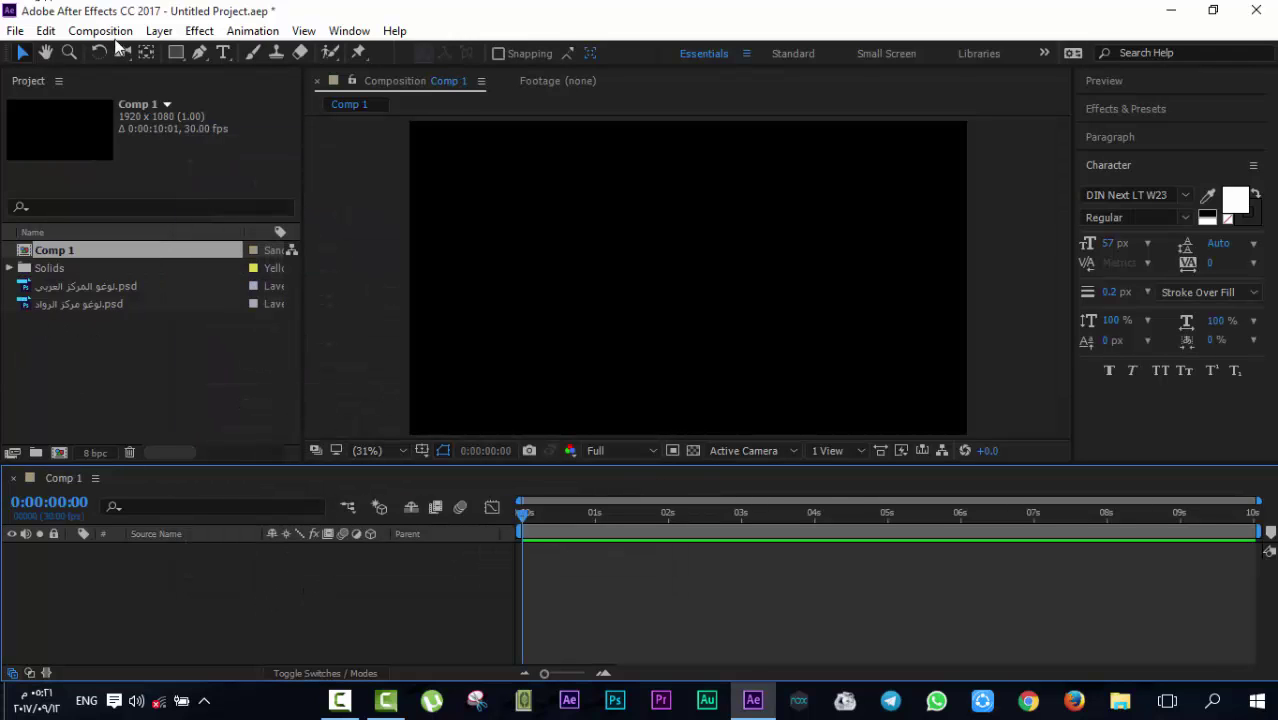
click(160, 31)
mouse_move(502, 27)
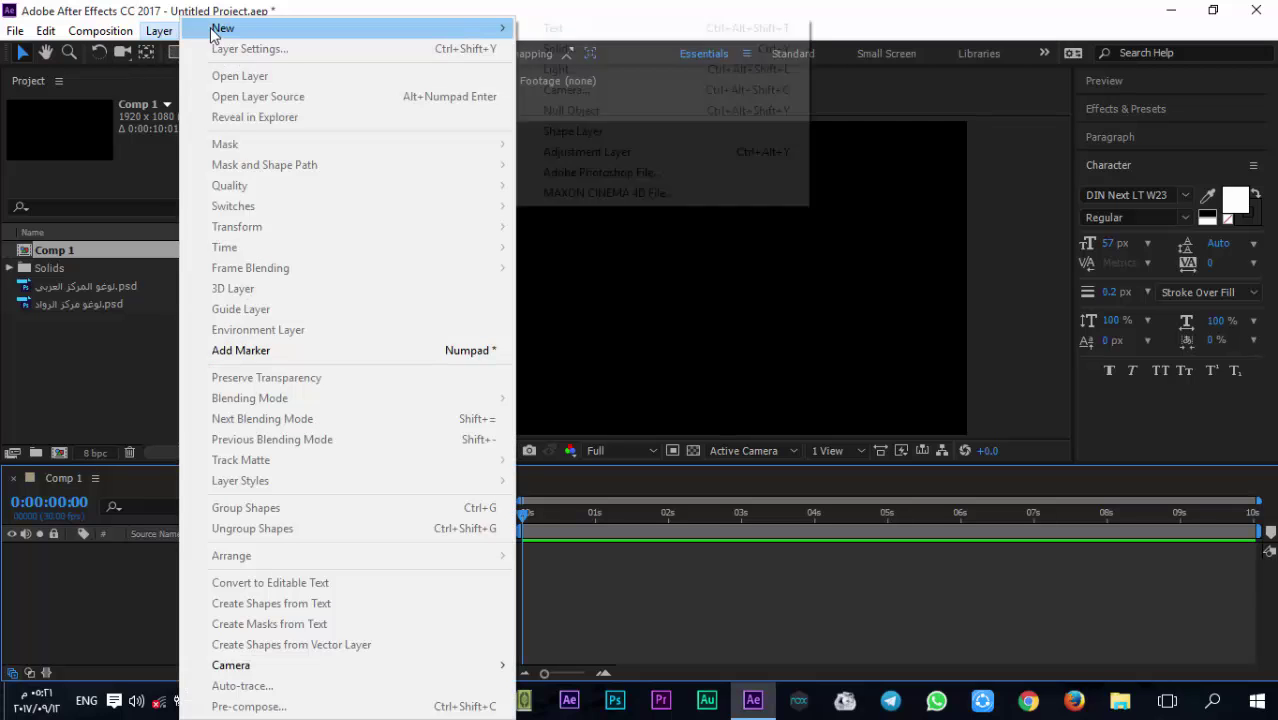
click(571, 50)
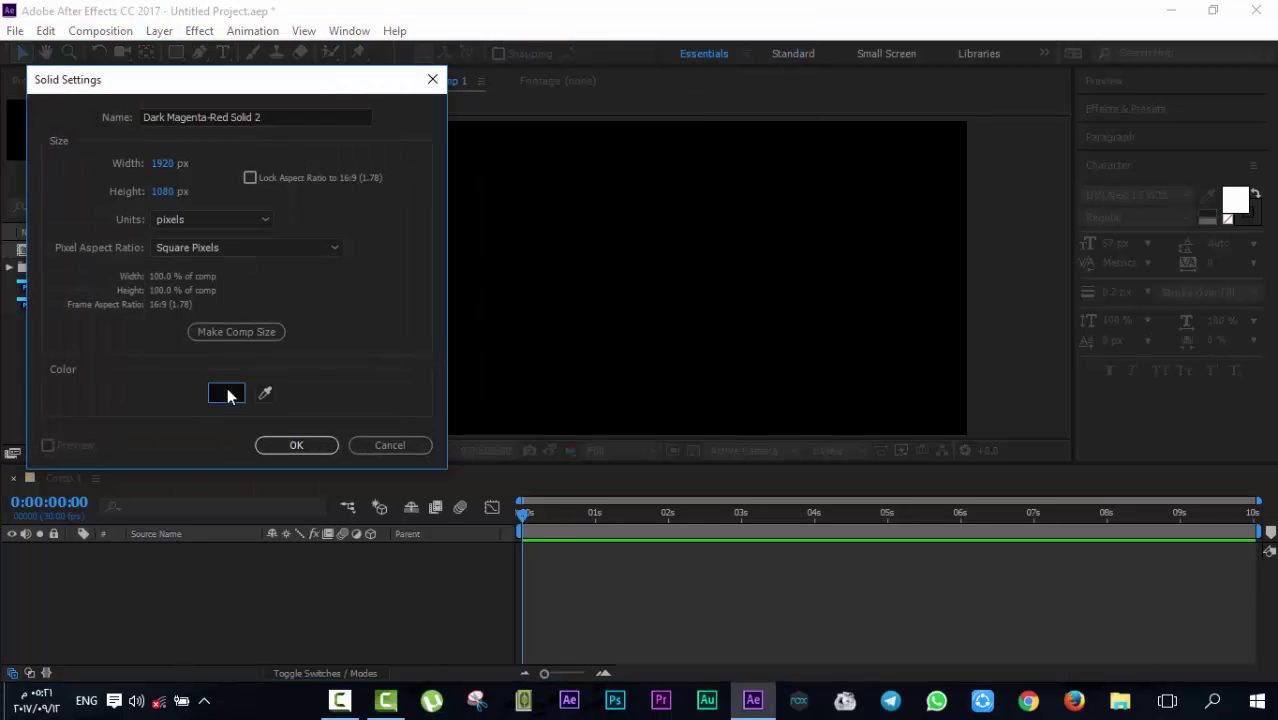
click(227, 393)
drag(195, 236, 128, 83)
click(588, 186)
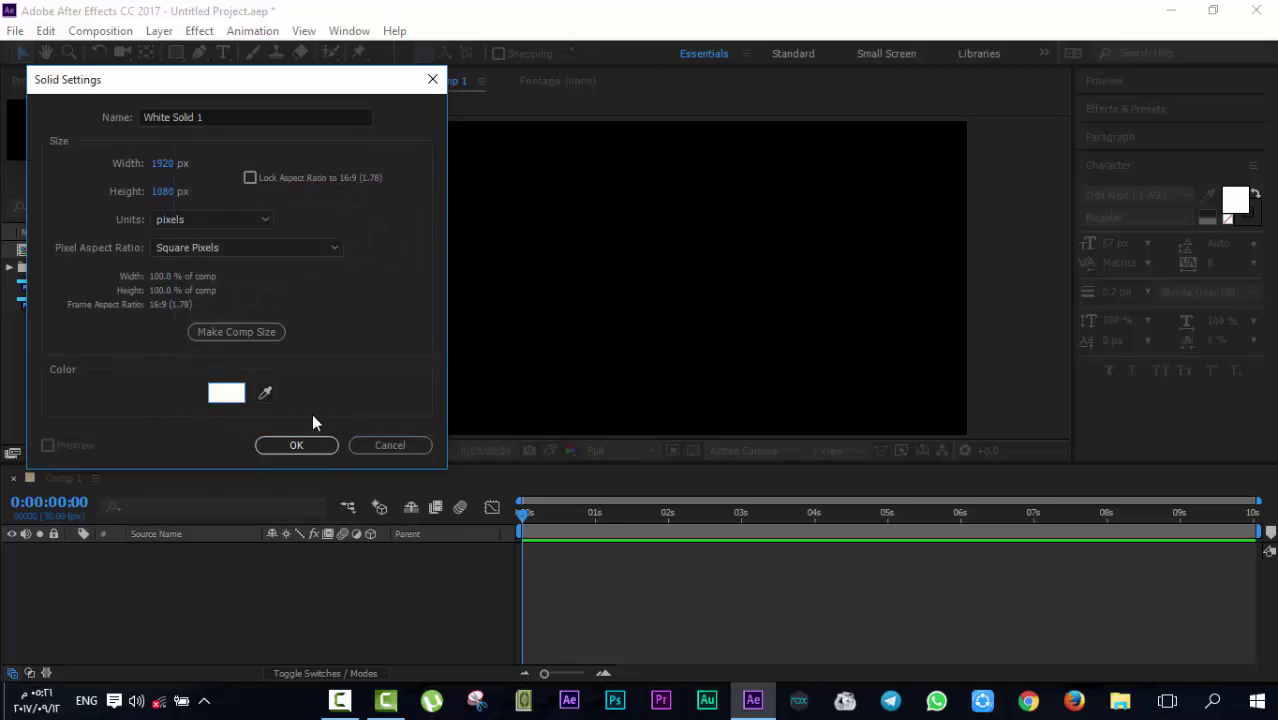
click(292, 450)
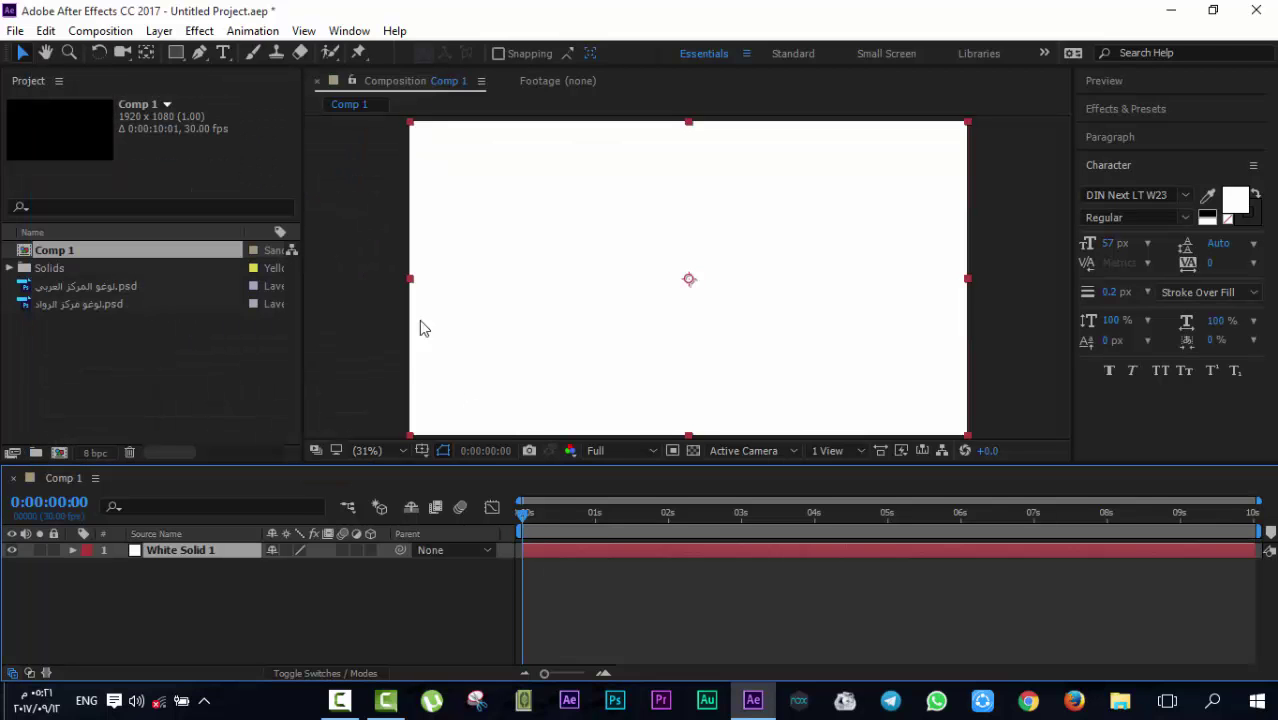
Add a second full-size 1920 x 1080 solid in medium blue above the white solid
click(160, 31)
mouse_move(500, 28)
click(580, 49)
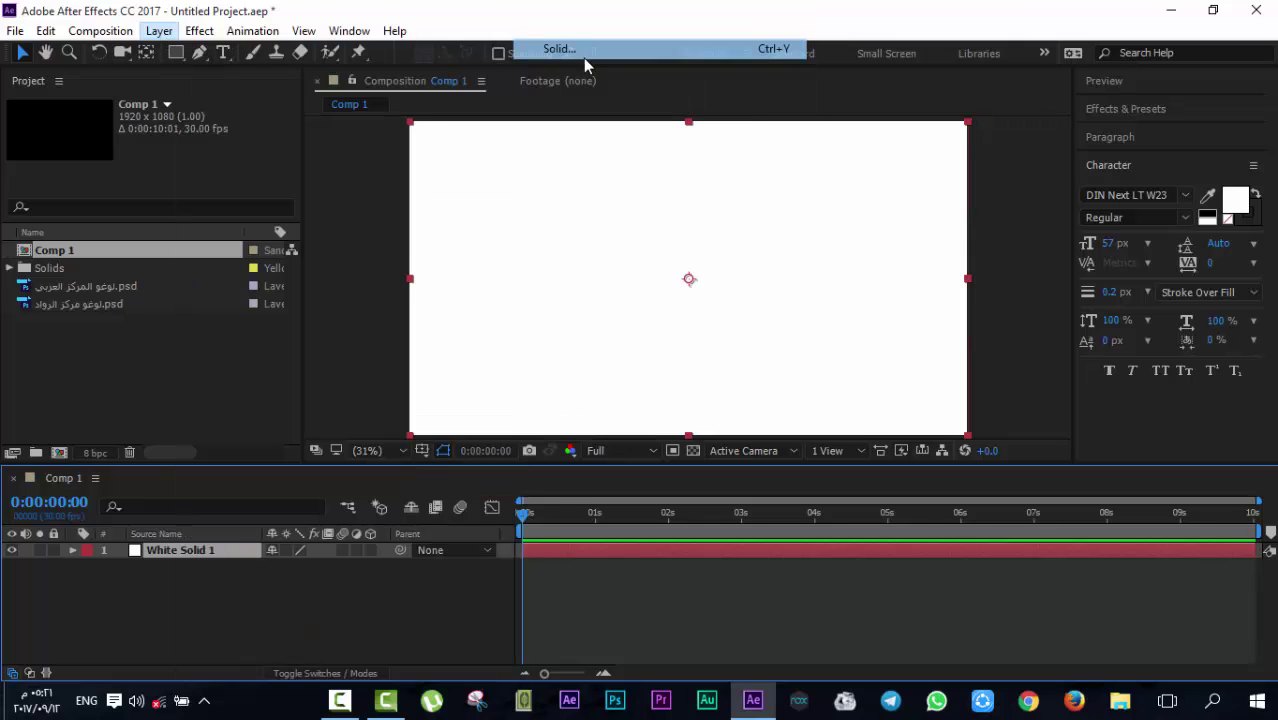
click(227, 389)
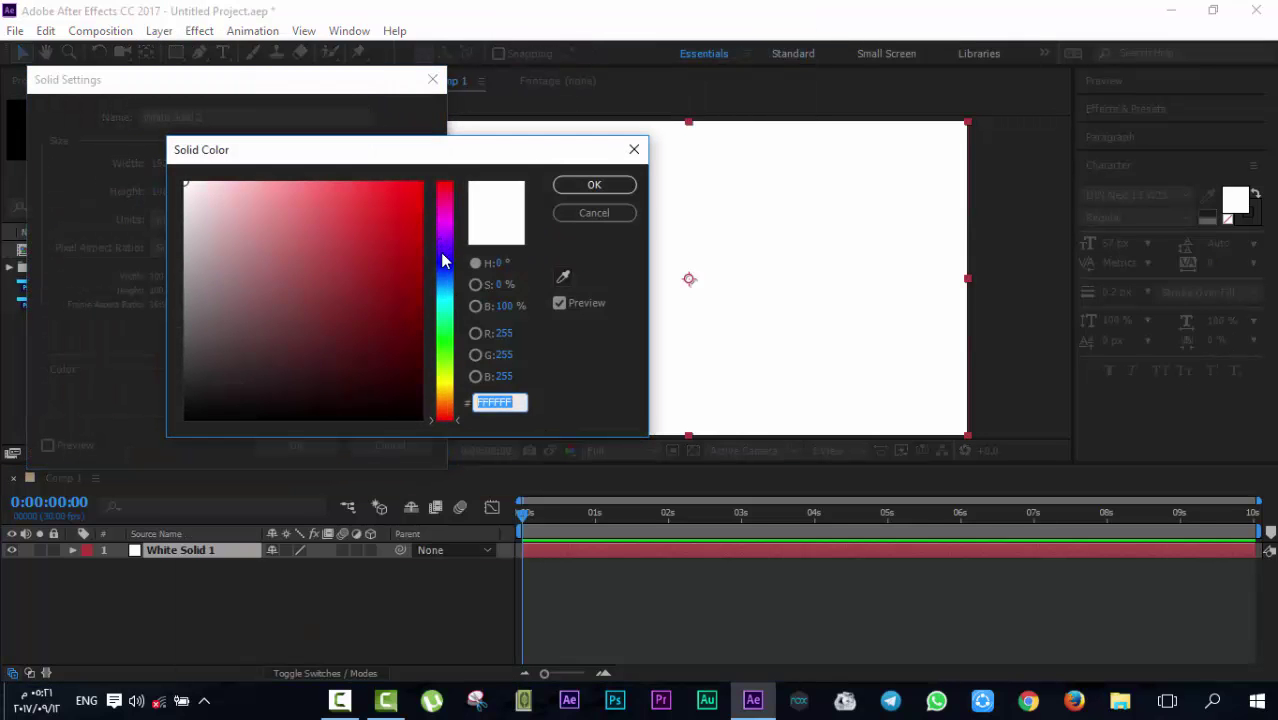
mouse_move(444, 261)
mouse_down()
mouse_move(446, 286)
mouse_move(446, 271)
mouse_up()
click(364, 213)
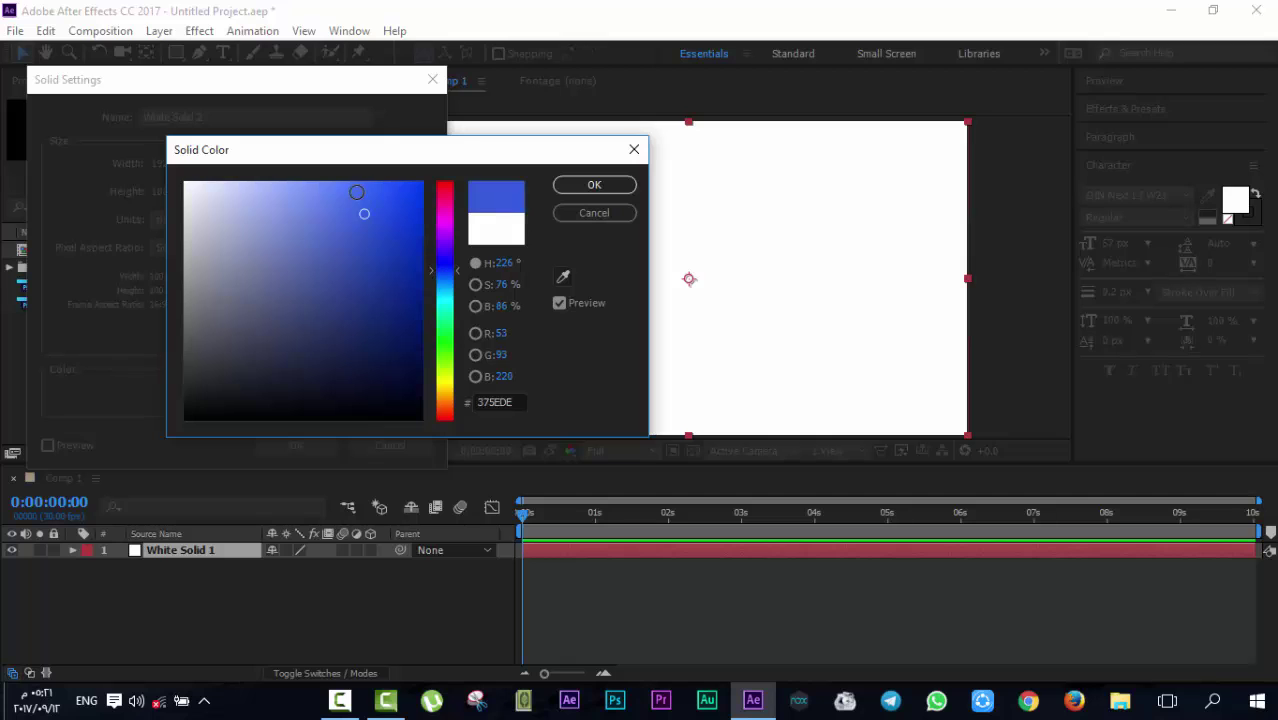
click(356, 191)
click(594, 185)
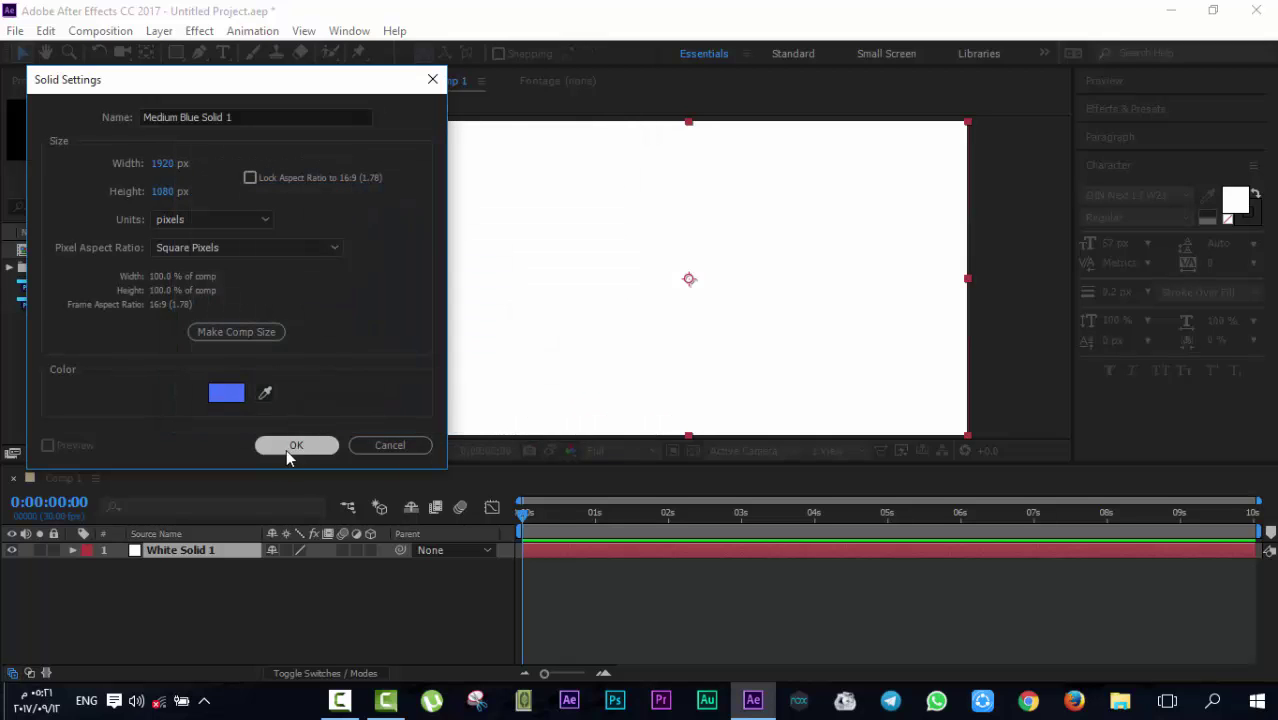
click(290, 446)
click(177, 55)
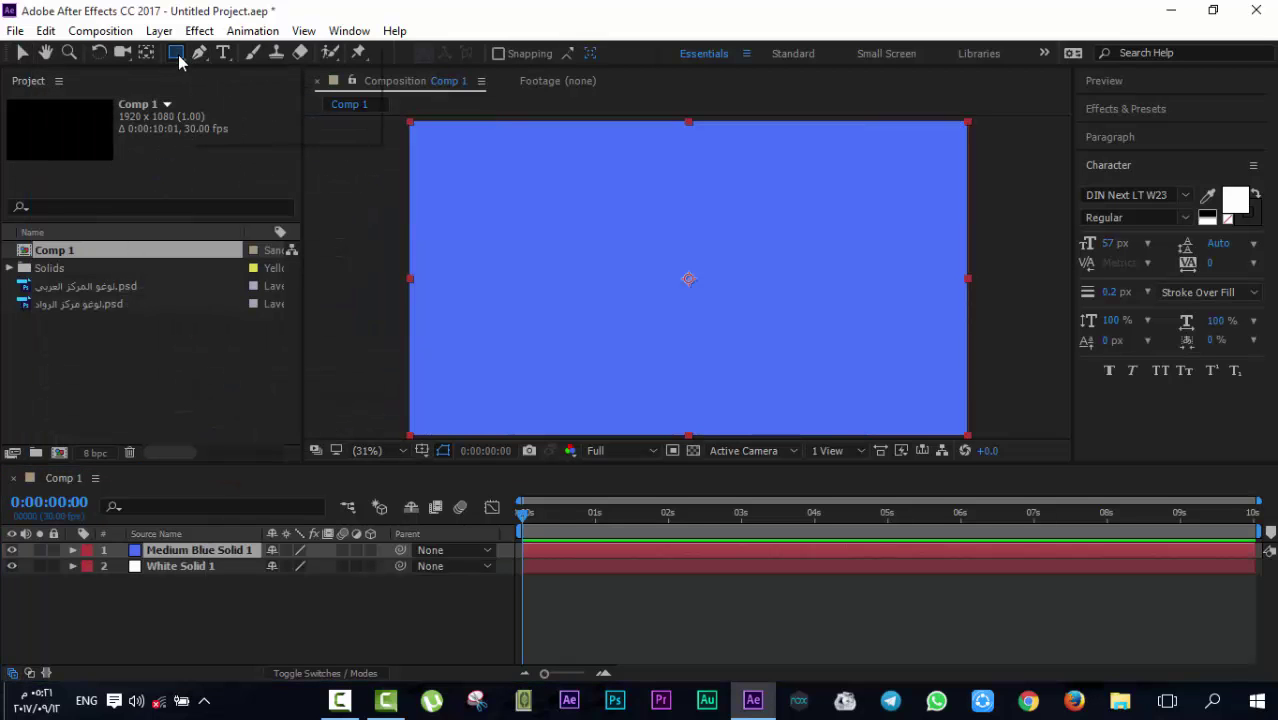
drag(180, 62, 250, 95)
double_click(180, 60)
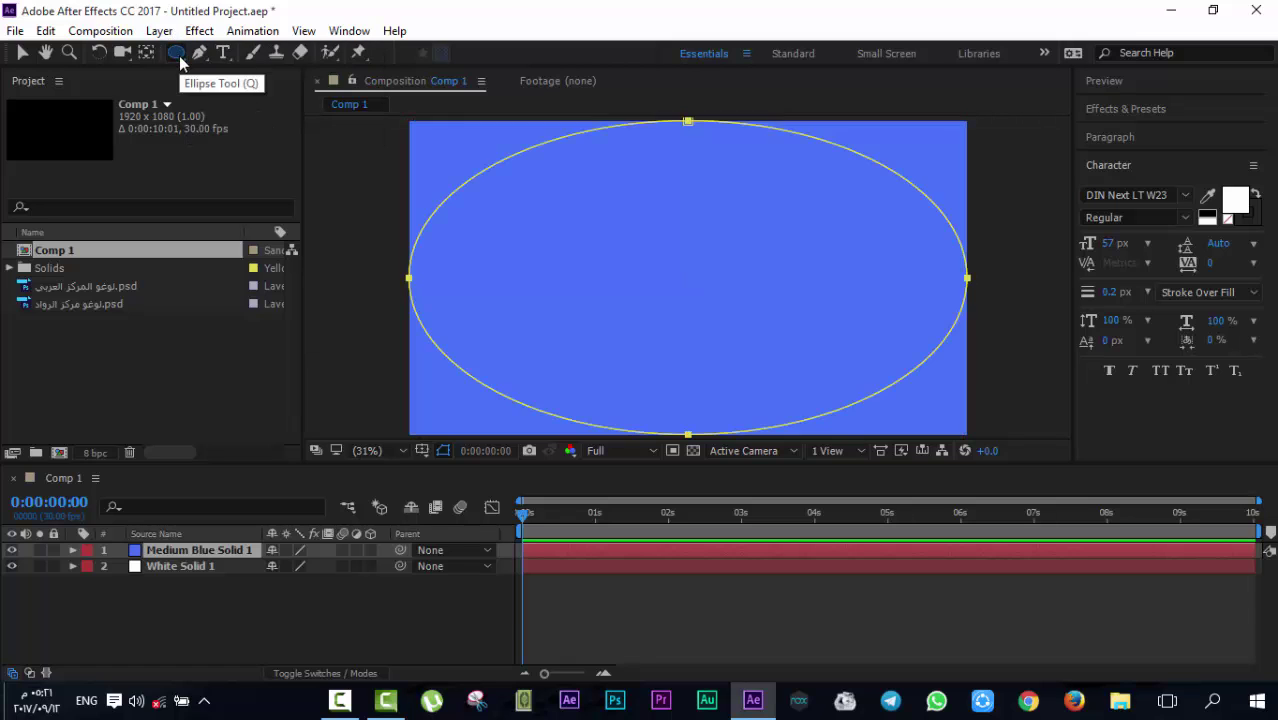
click(224, 540)
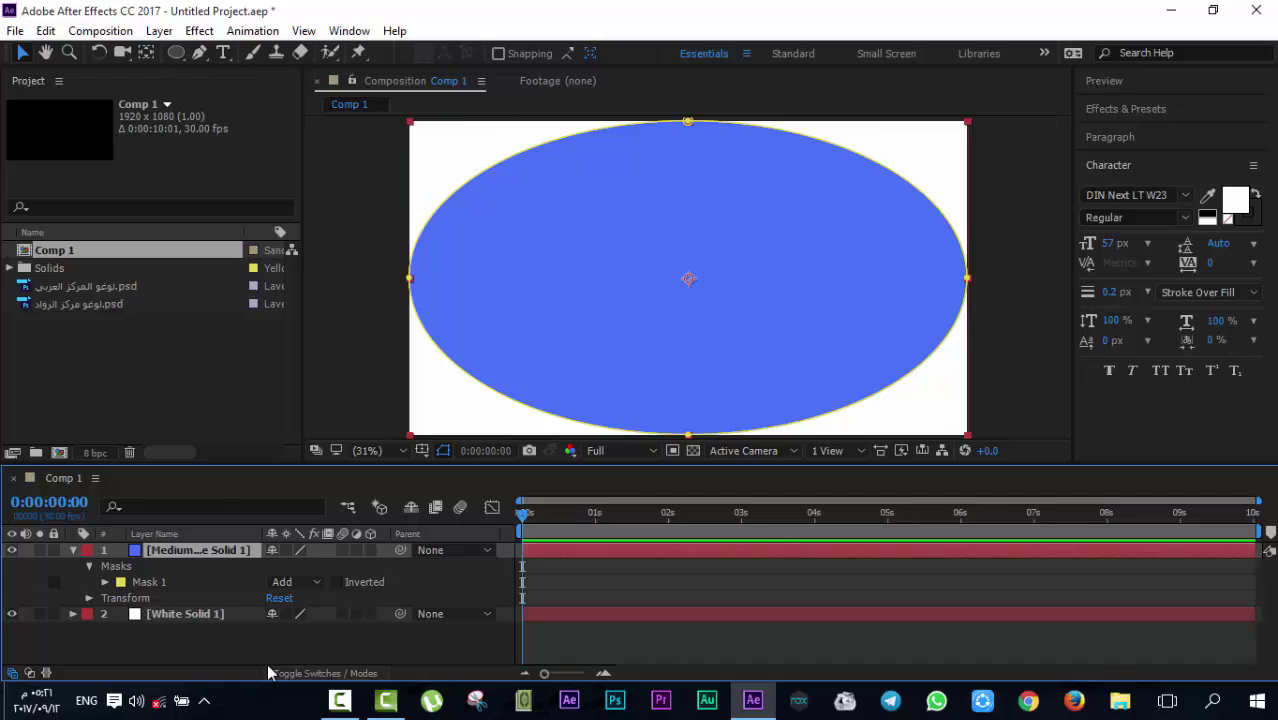
click(300, 673)
click(234, 640)
click(212, 555)
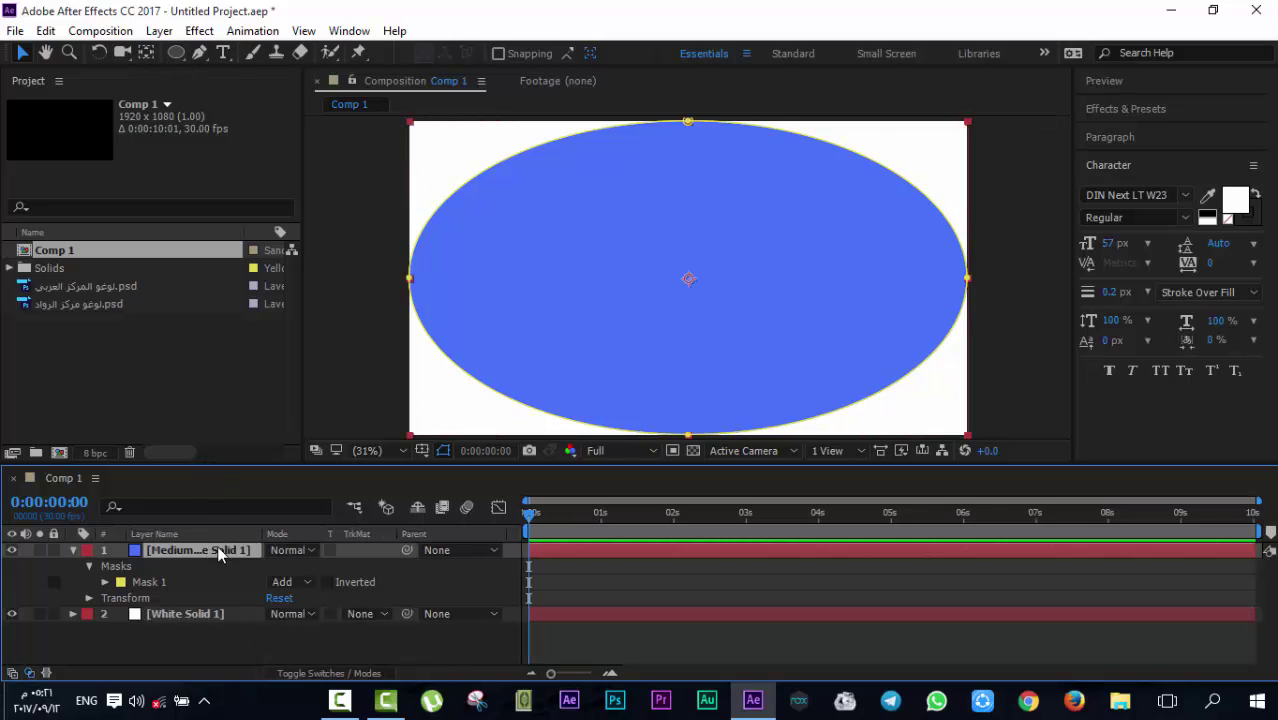
click(227, 637)
key(Delete)
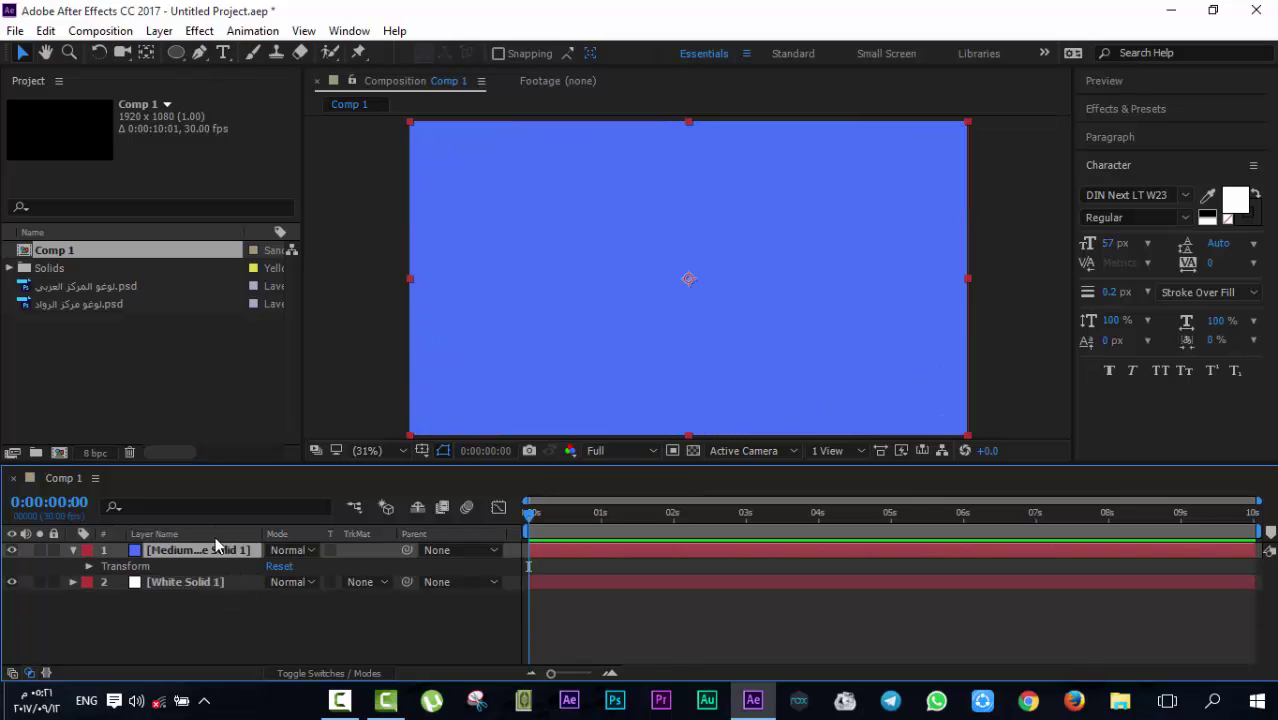
Add an elliptical mask that fills the whole frame to the blue solid layer
click(176, 55)
click(253, 93)
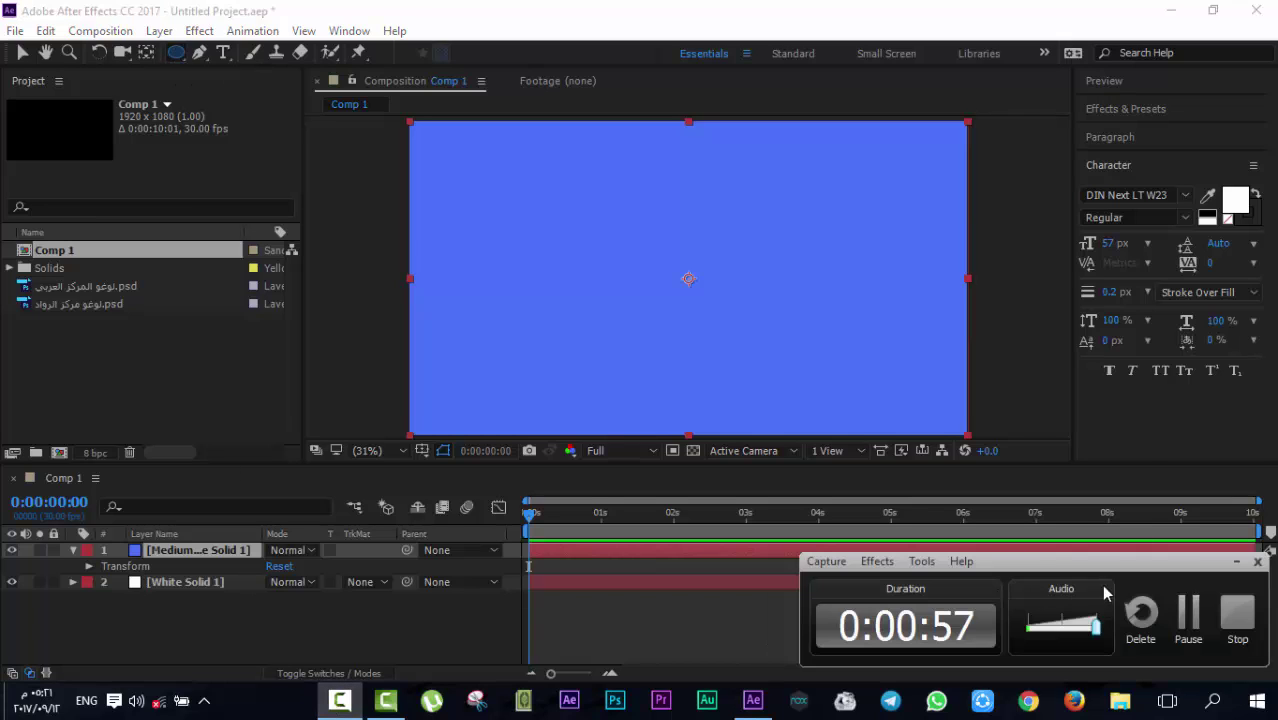
double_click(177, 53)
key(v)
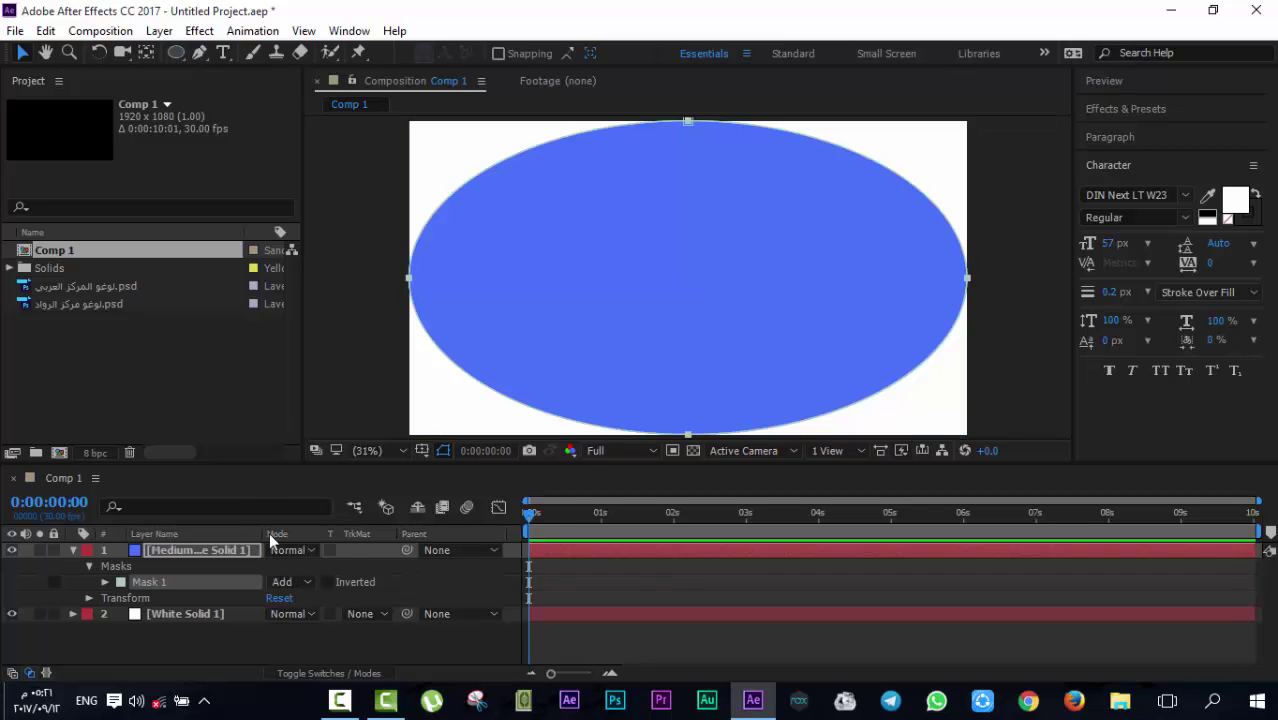
click(226, 552)
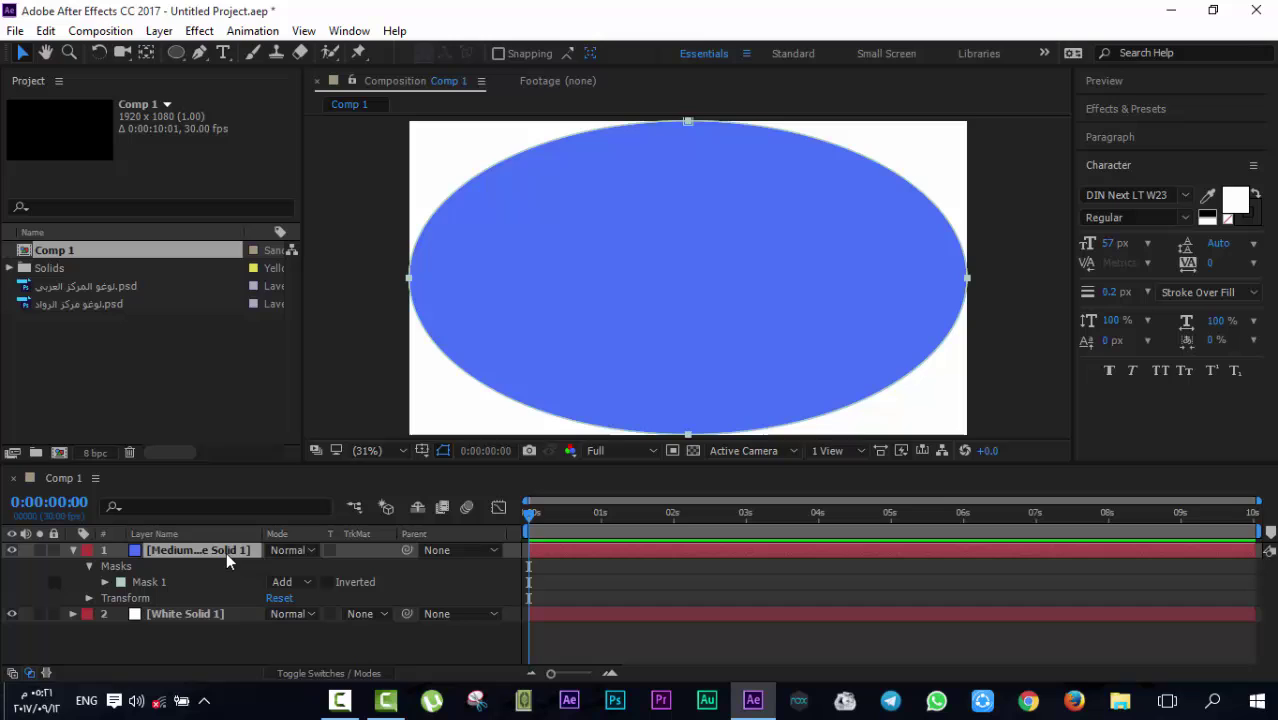
Set the blue solid's mask mode to Subtract and its Mask Feather to 688 pixels
click(295, 588)
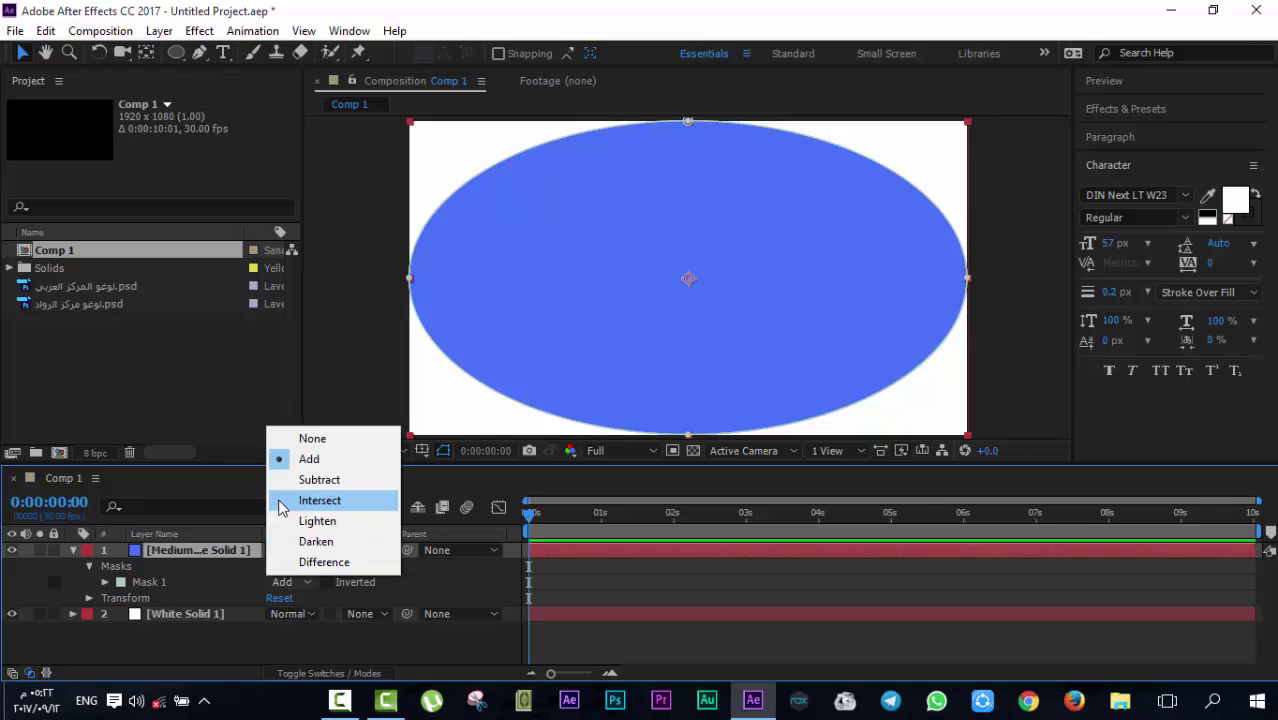
click(320, 480)
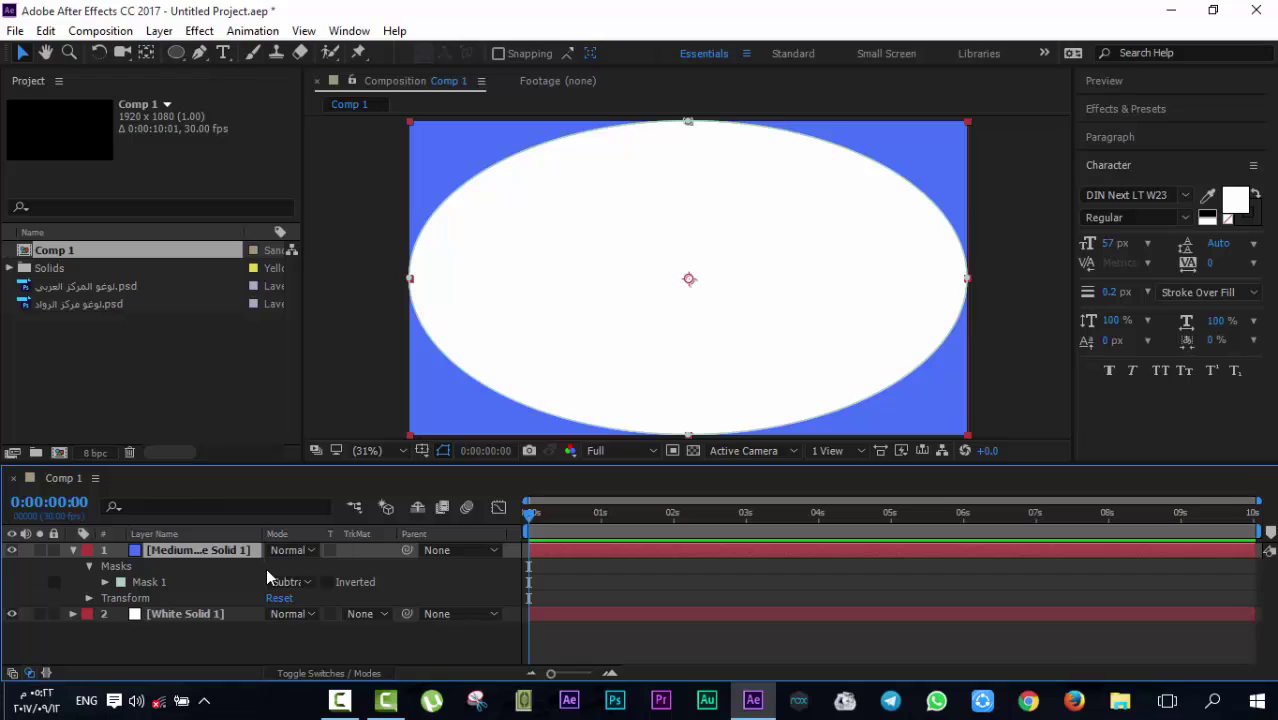
key(f)
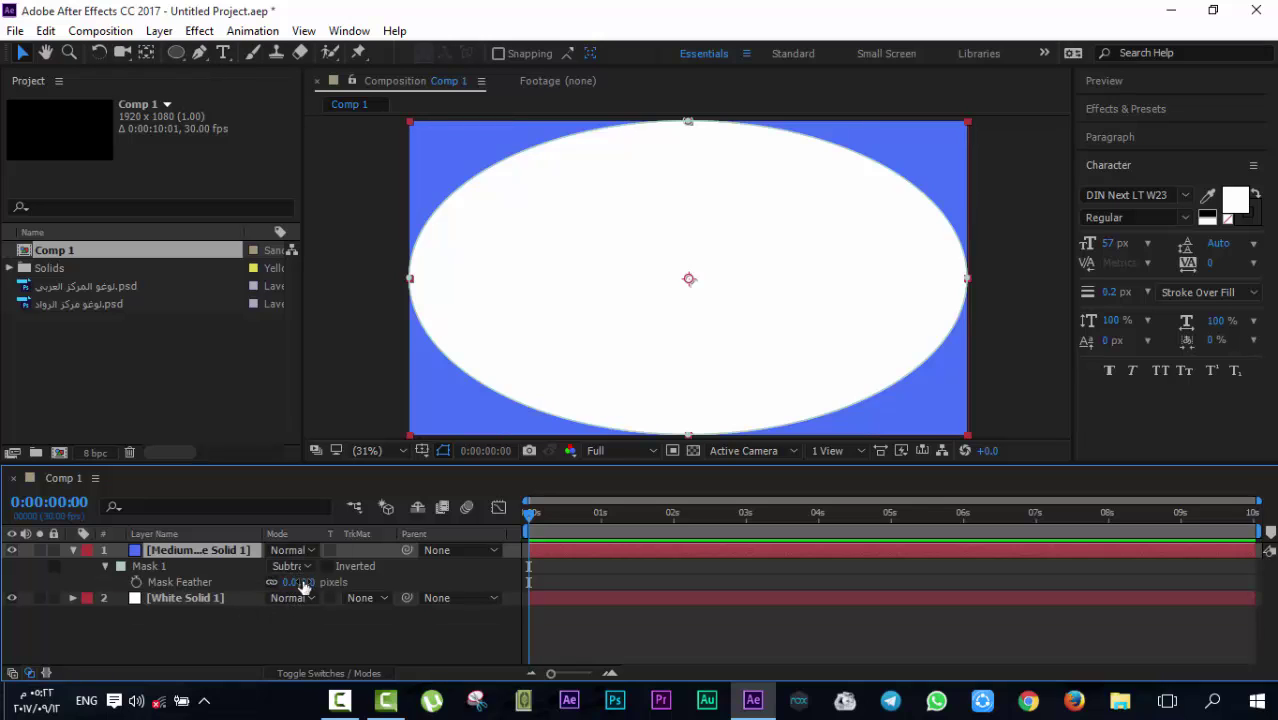
drag(288, 590, 313, 606)
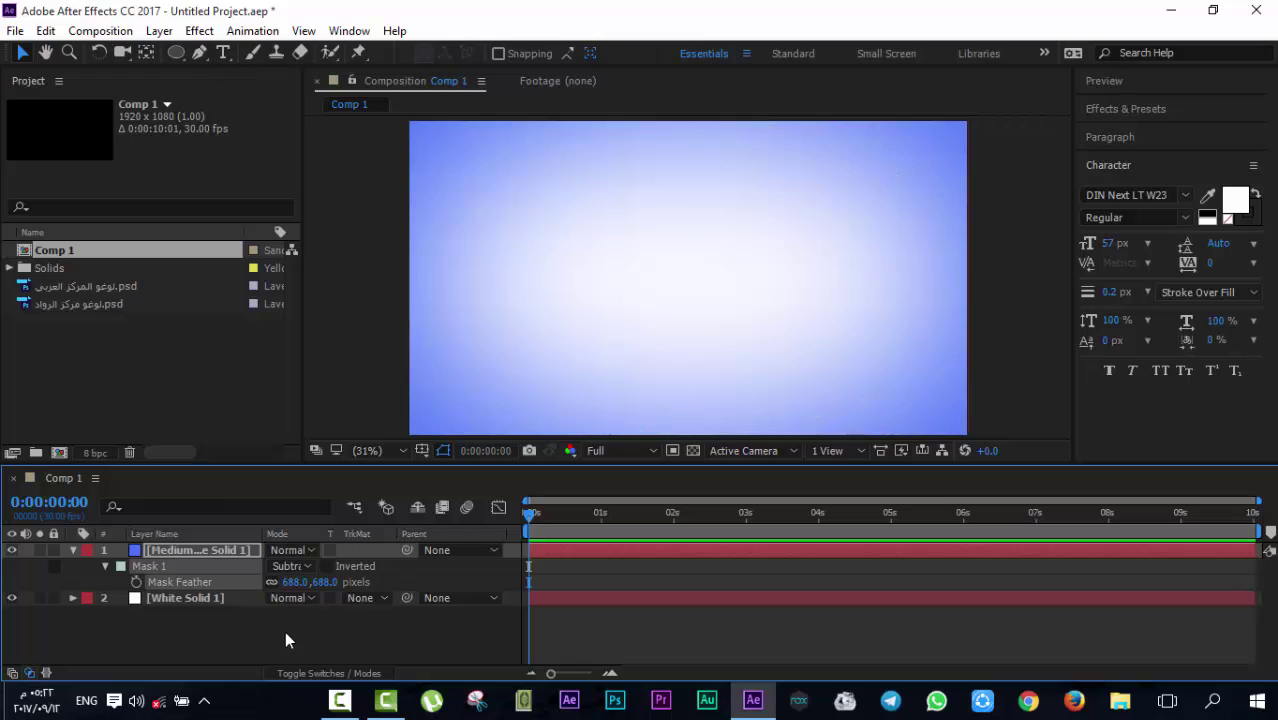
click(310, 631)
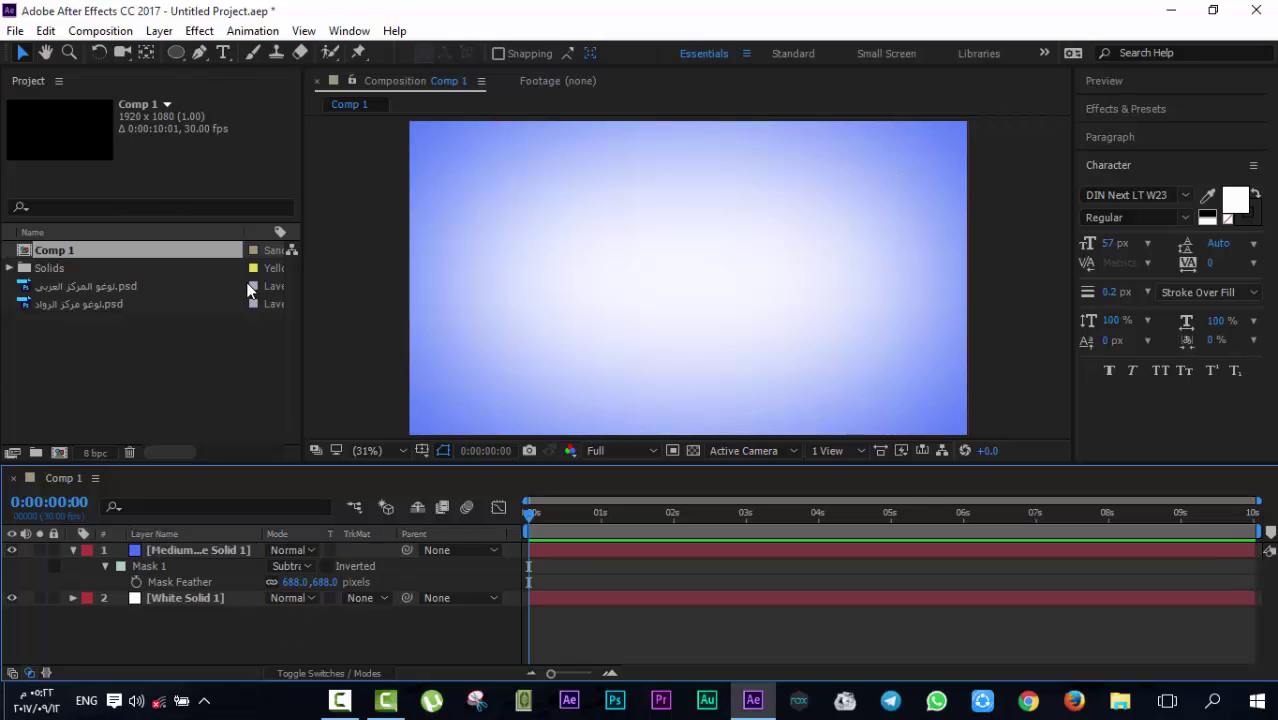
click(340, 700)
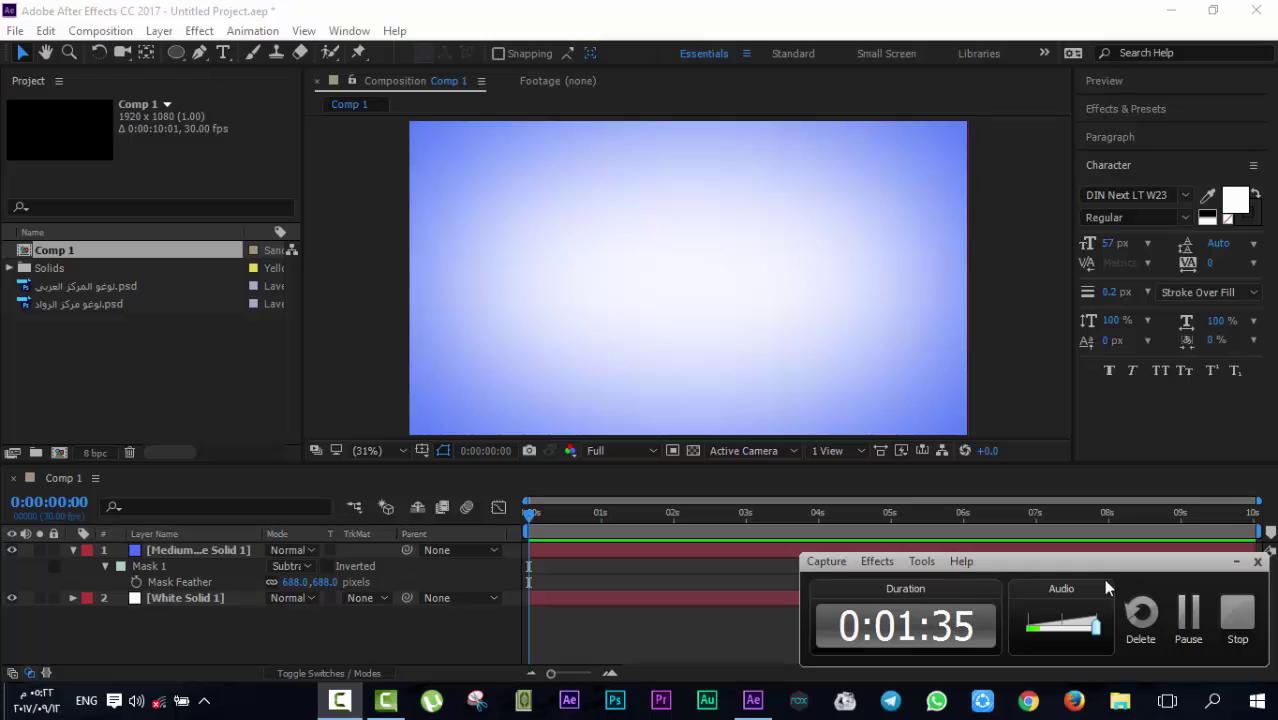
click(1236, 561)
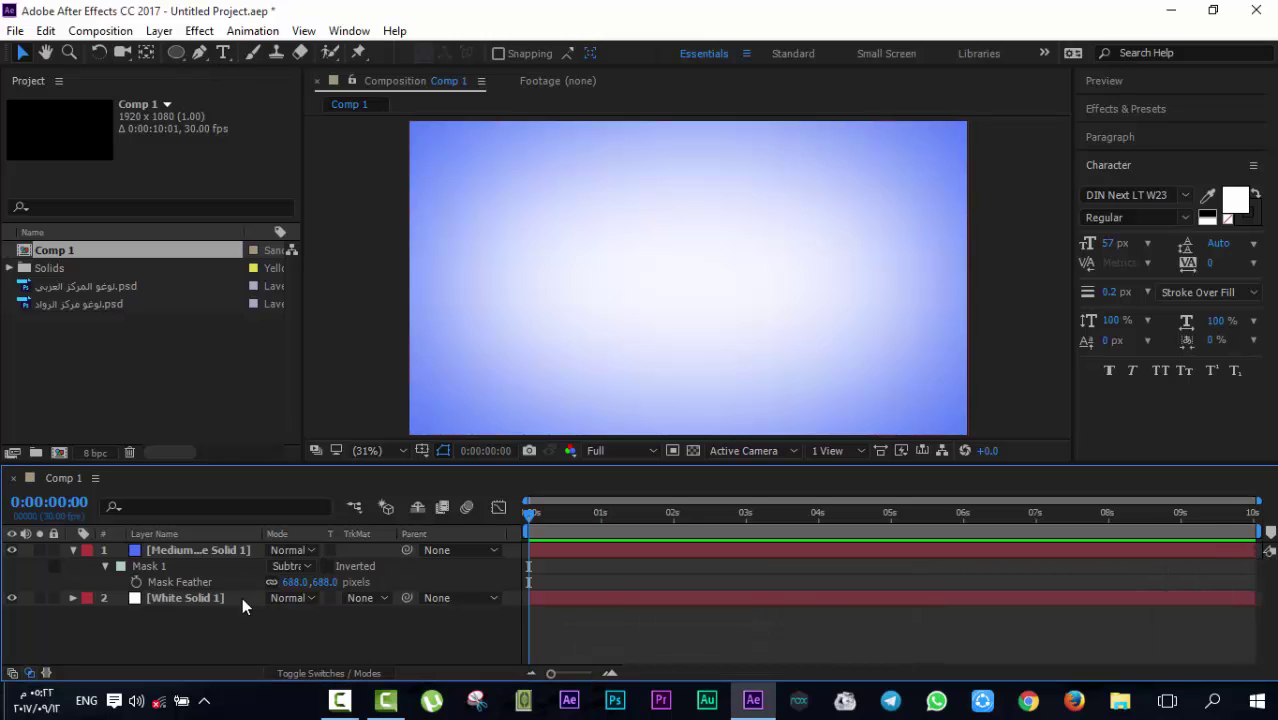
click(81, 287)
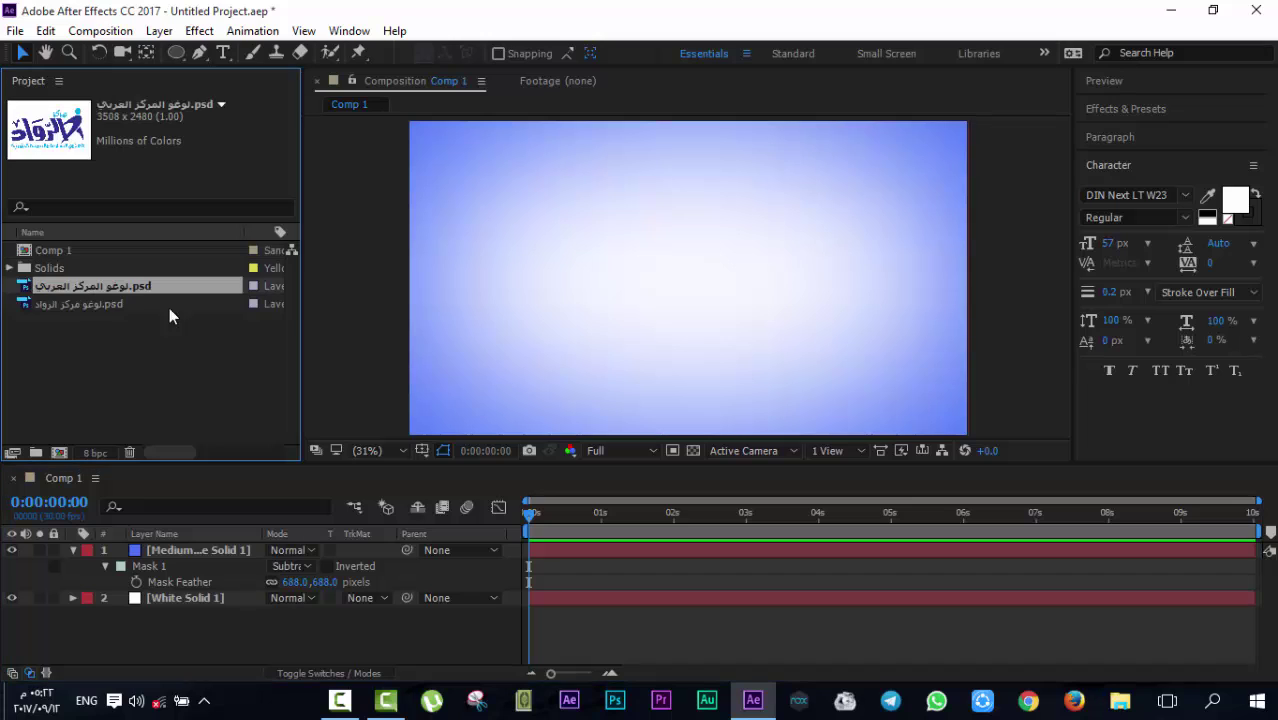
right_click(75, 288)
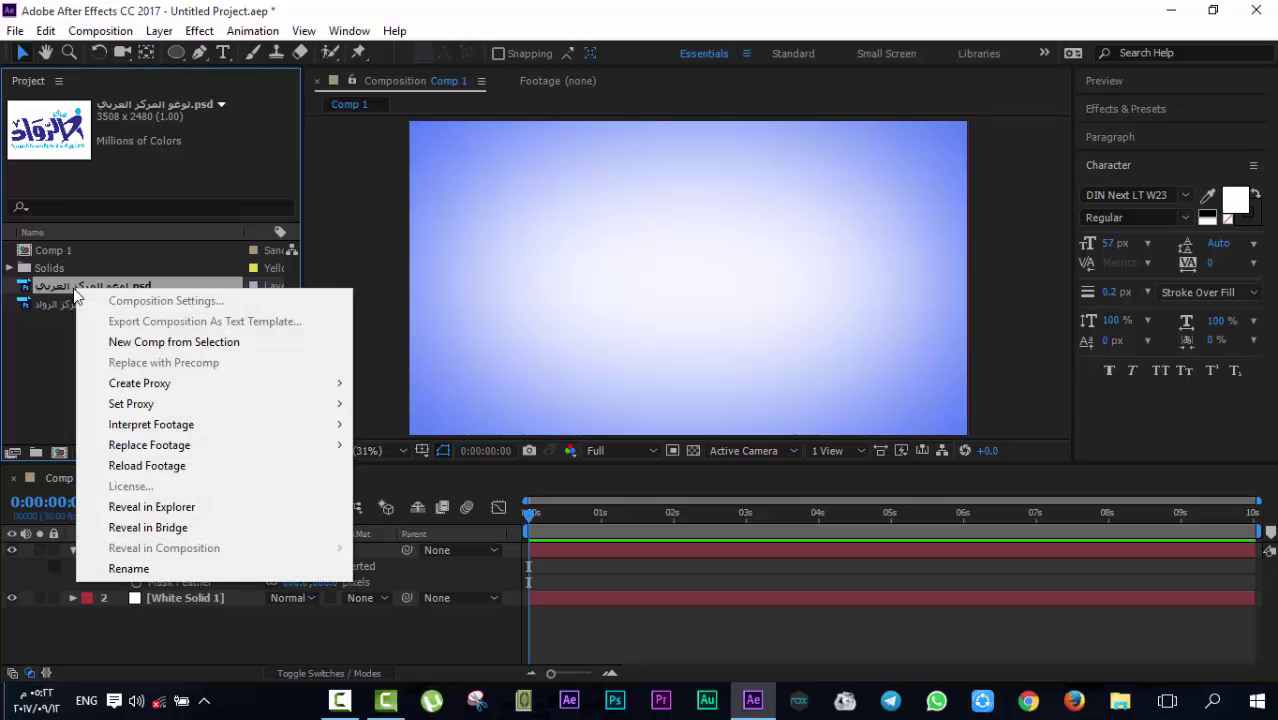
right_click(46, 290)
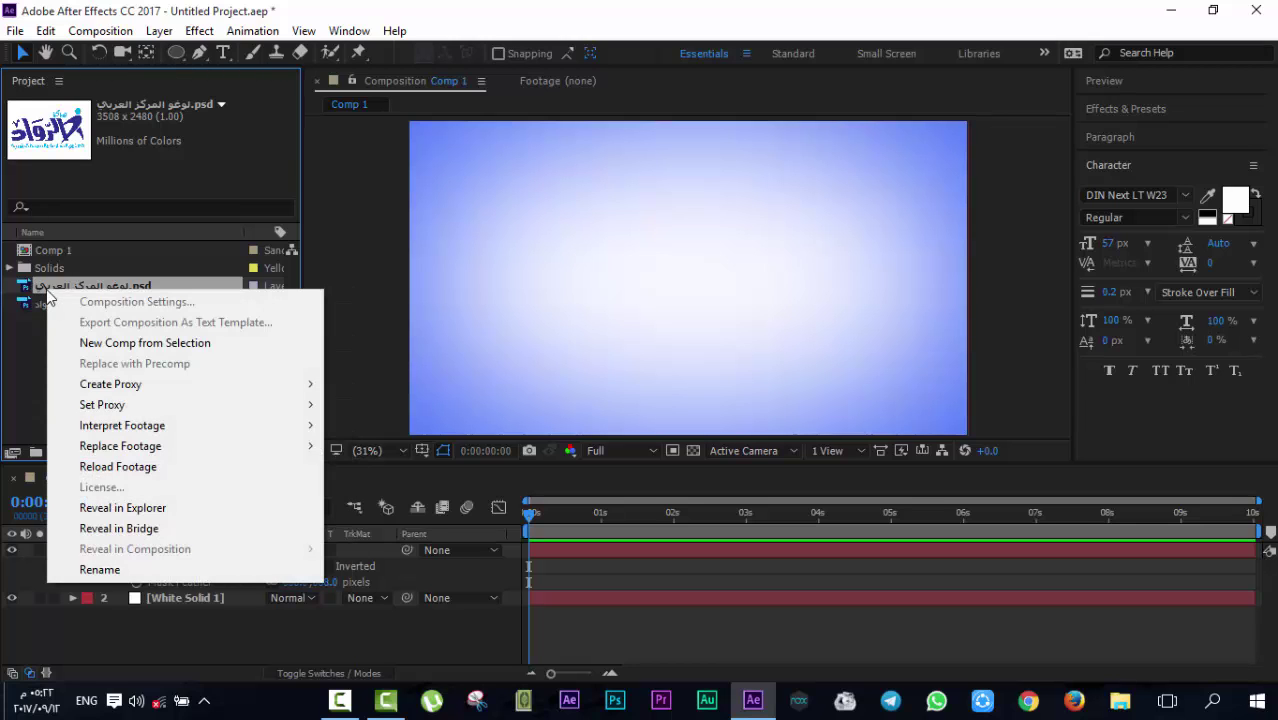
click(38, 386)
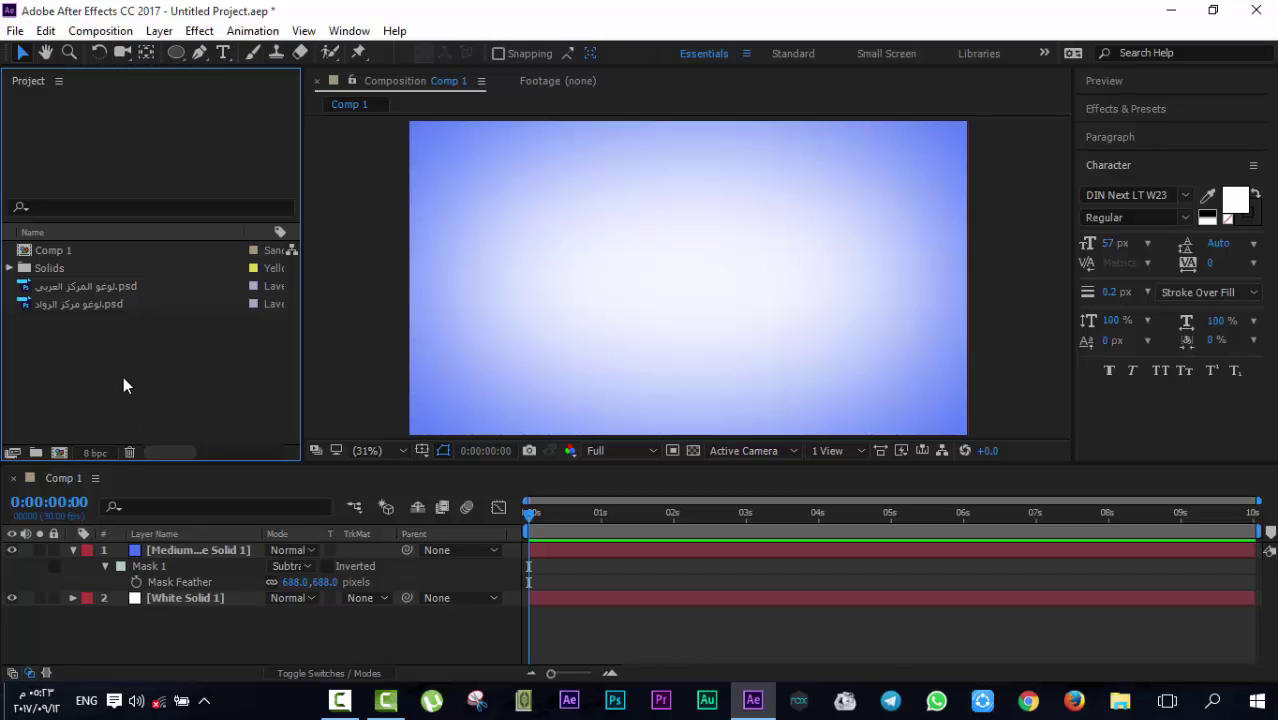
Replace the footage لوغو المركز العربي.psd in the project with a layered composition
click(83, 288)
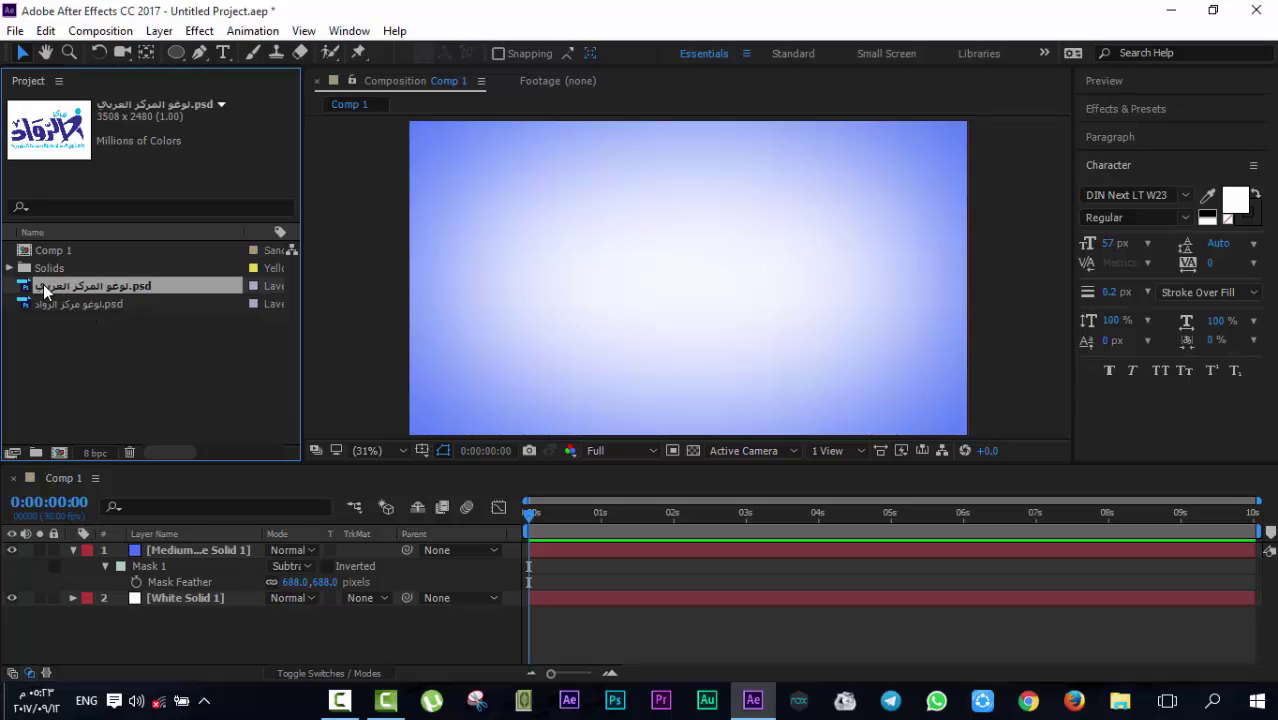
right_click(44, 290)
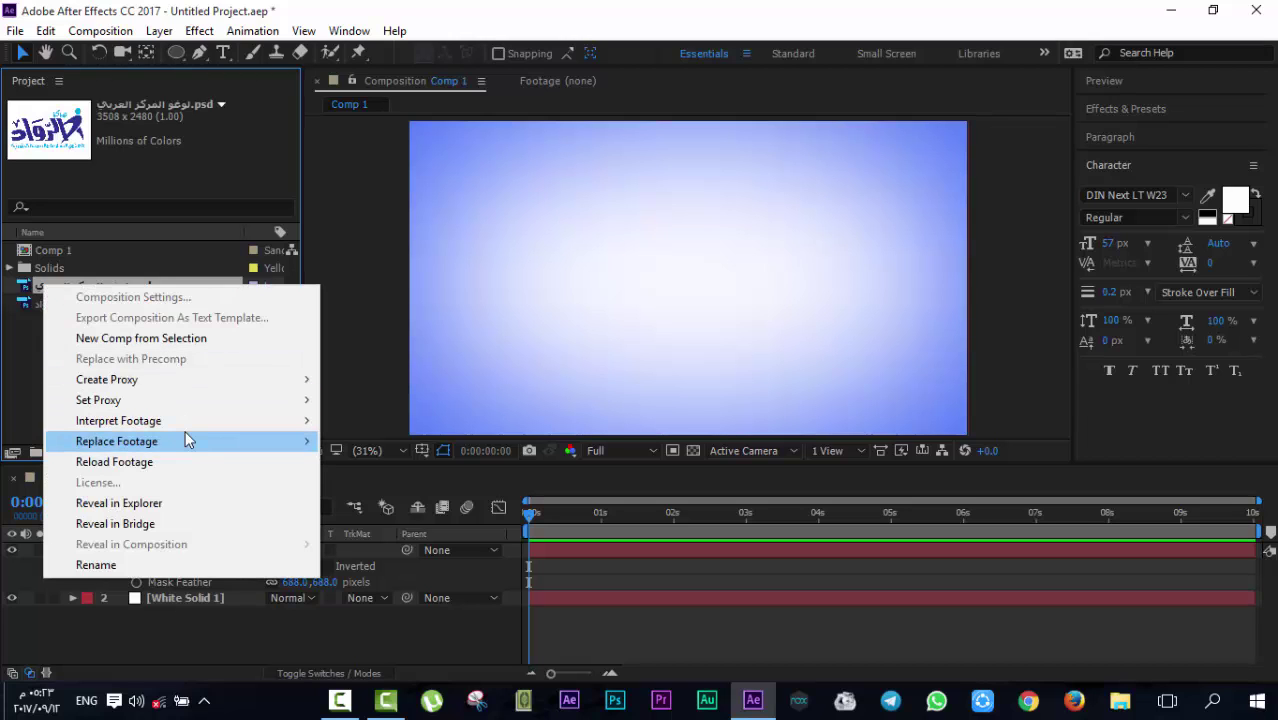
mouse_move(232, 441)
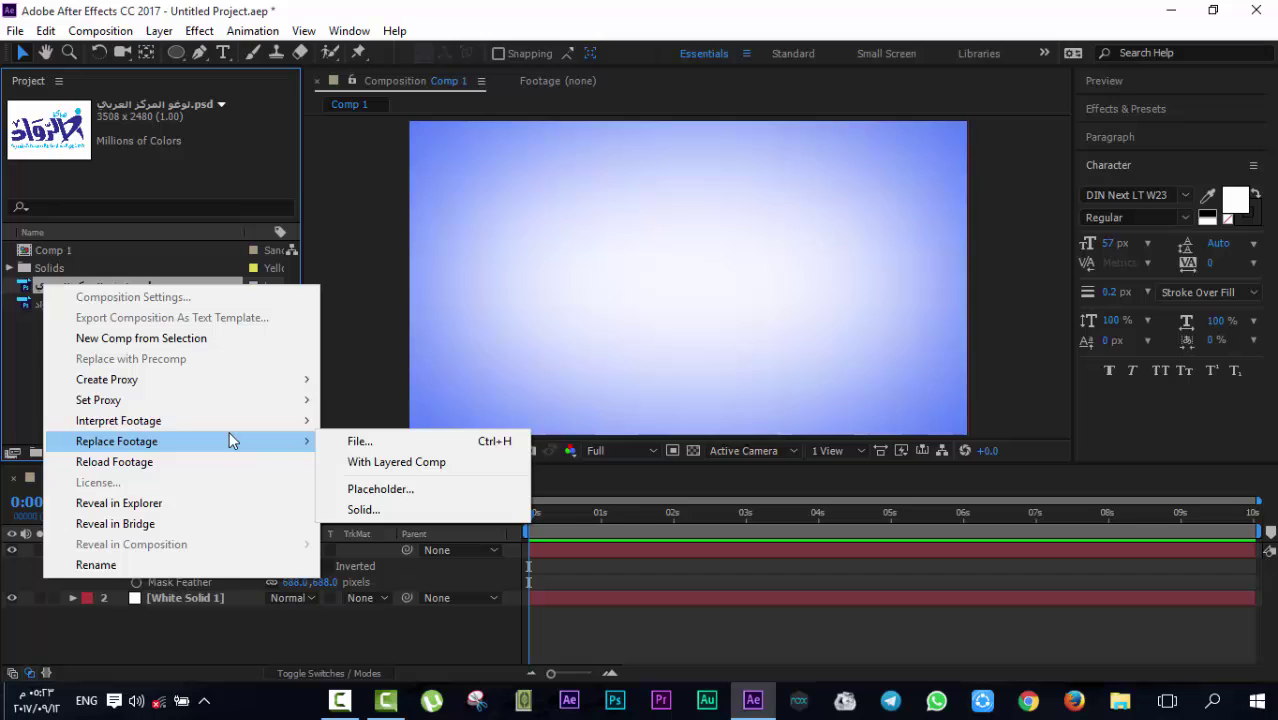
click(395, 465)
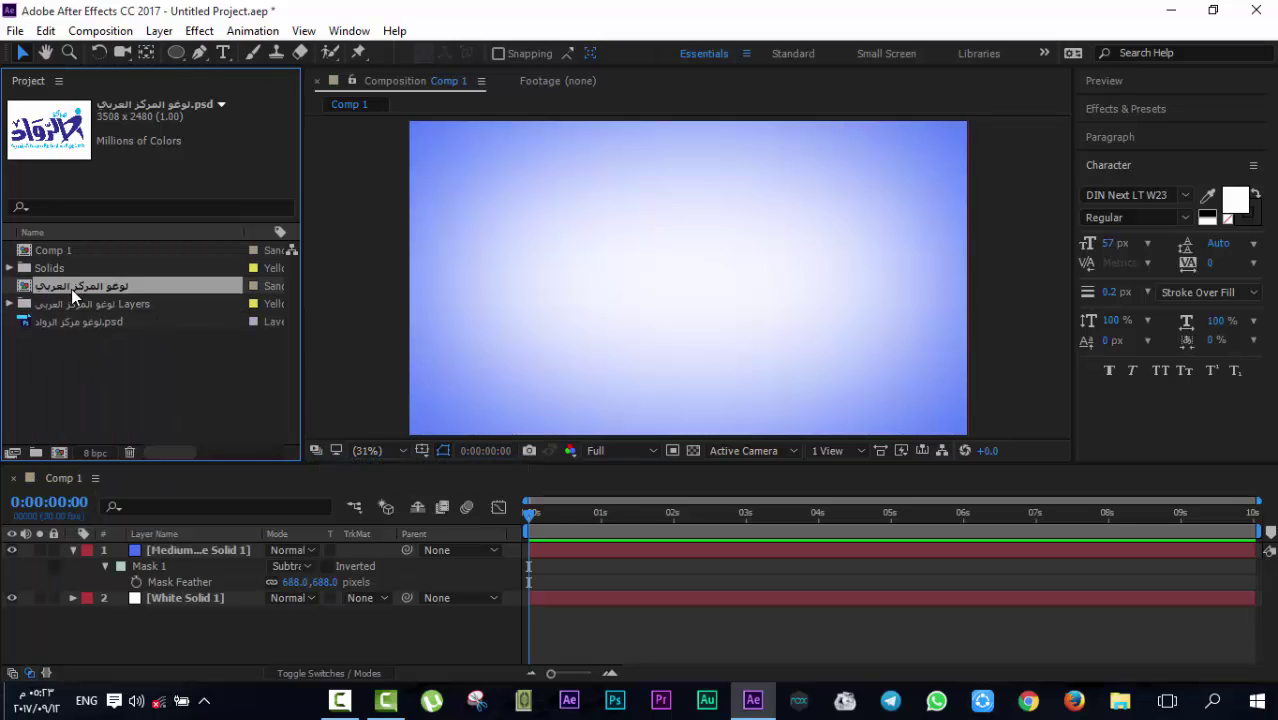
Add the لوغو المركز العربي composition to Comp 1 above the blue solid and open it for editing
drag(71, 292, 207, 543)
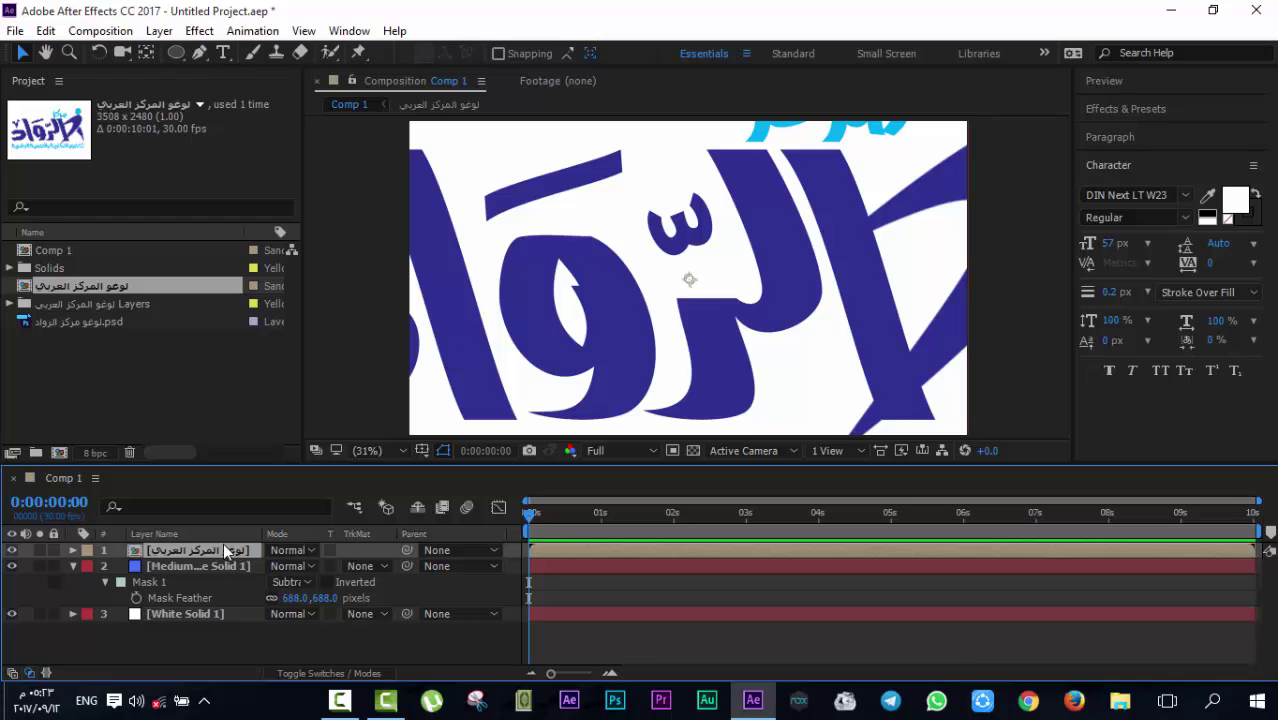
double_click(194, 555)
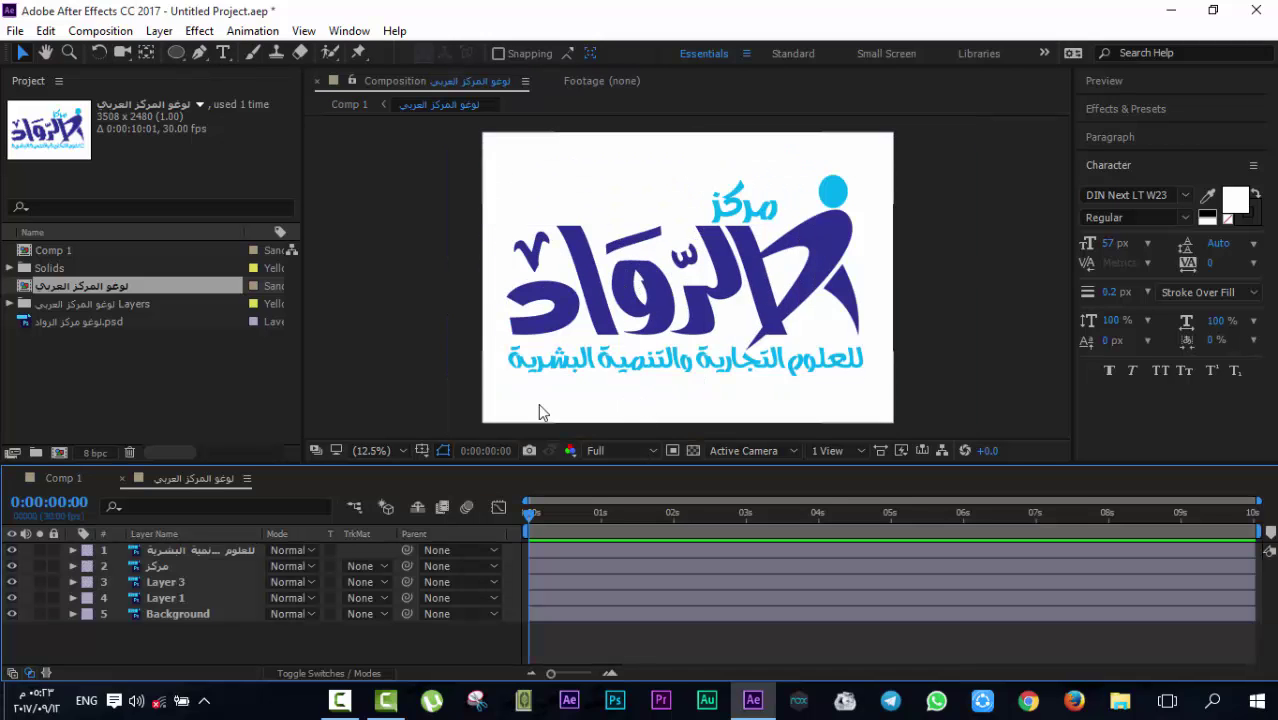
key(ctrl+a)
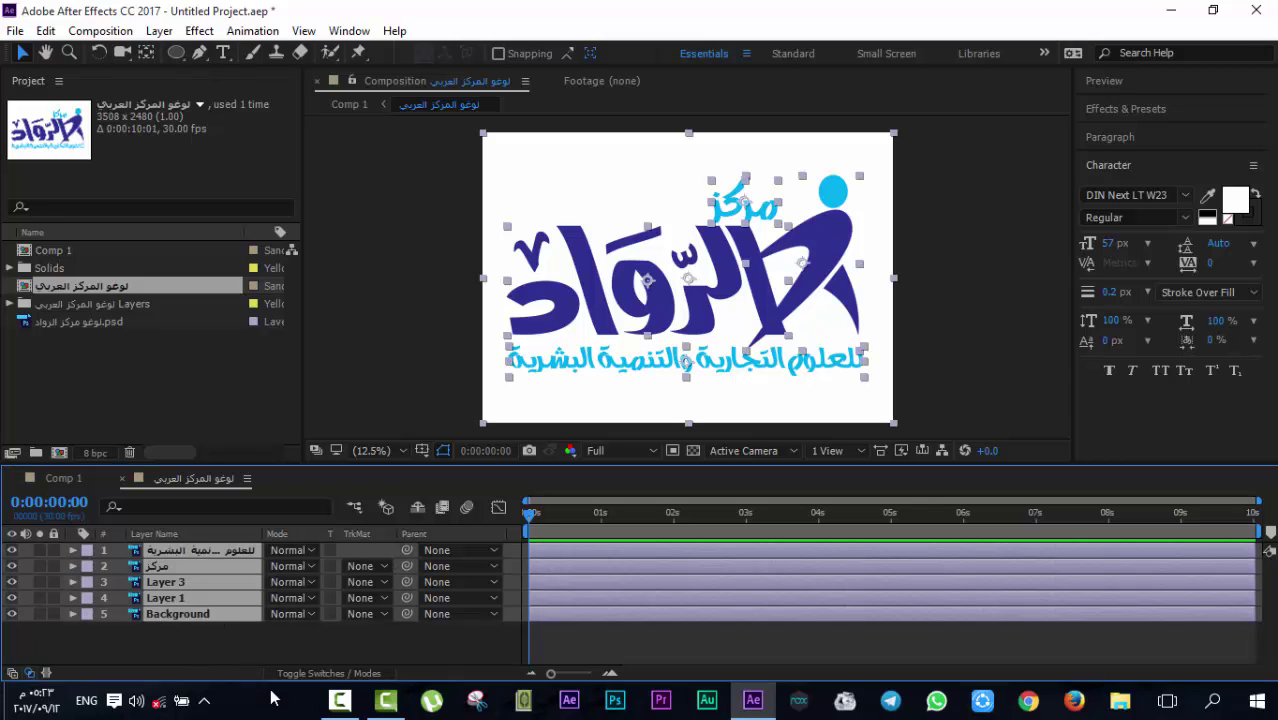
click(240, 636)
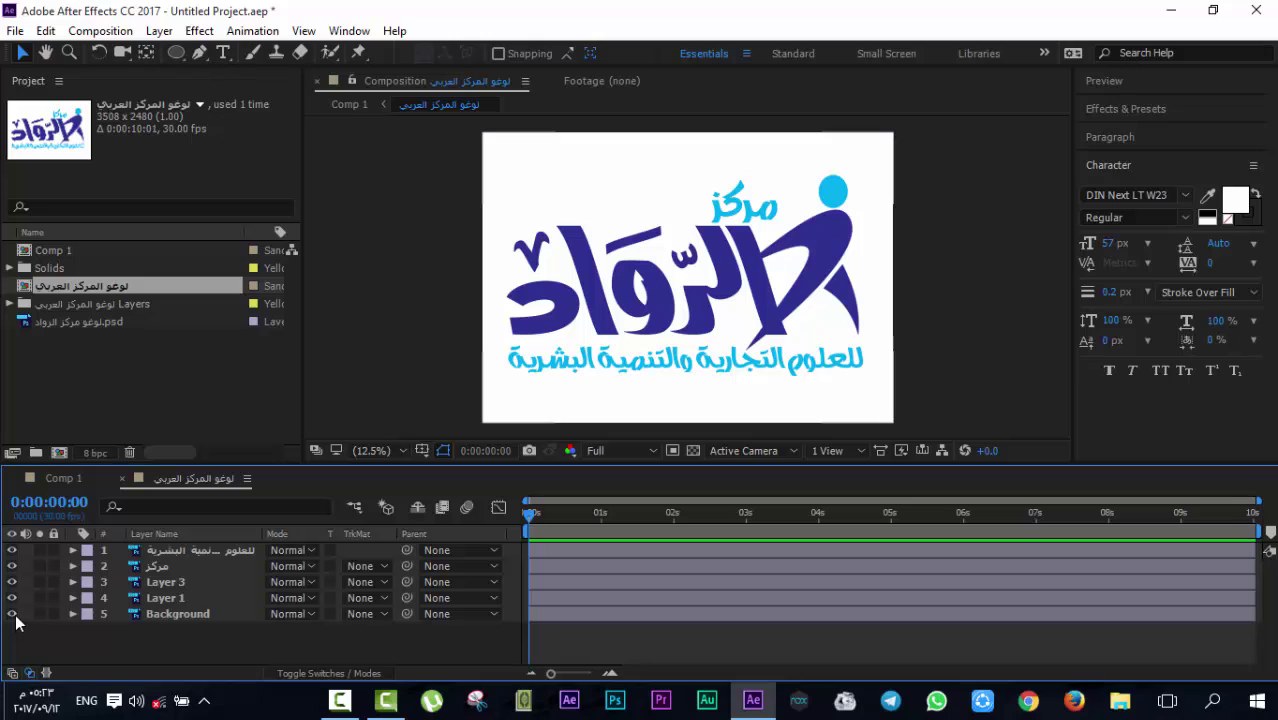
click(340, 700)
click(1163, 612)
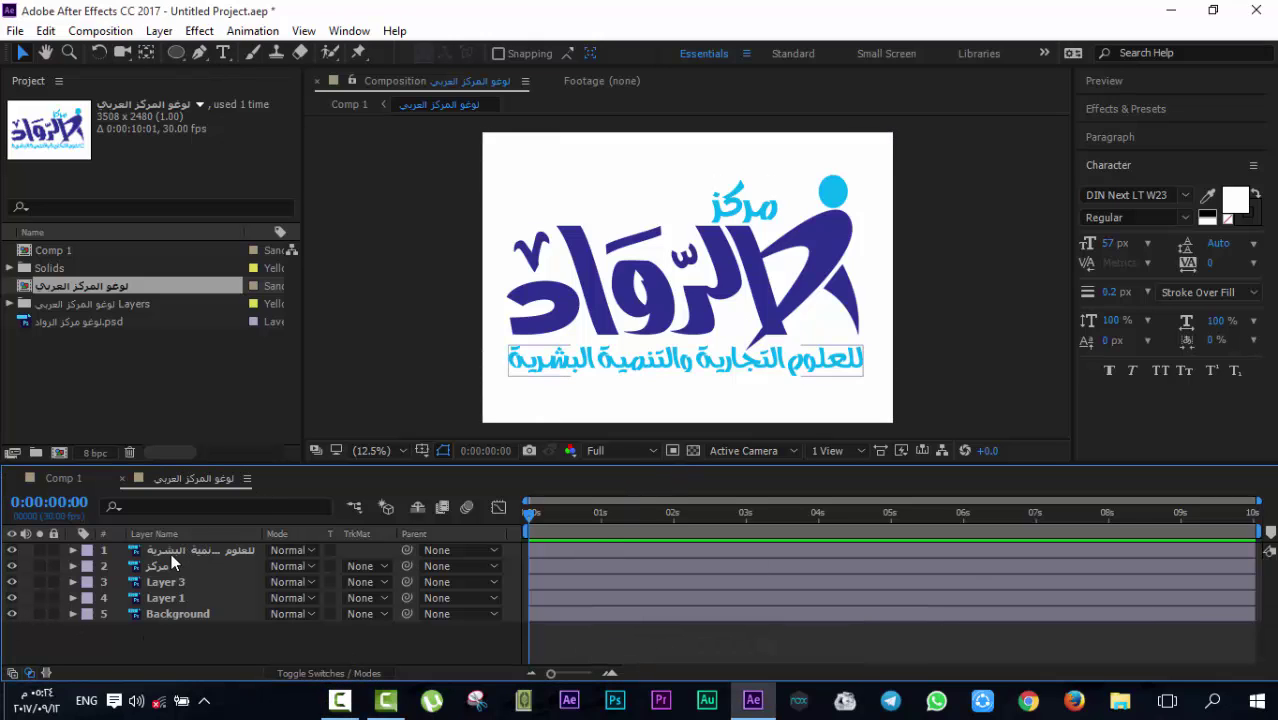
Hide the Background layer in the logo composition
click(157, 615)
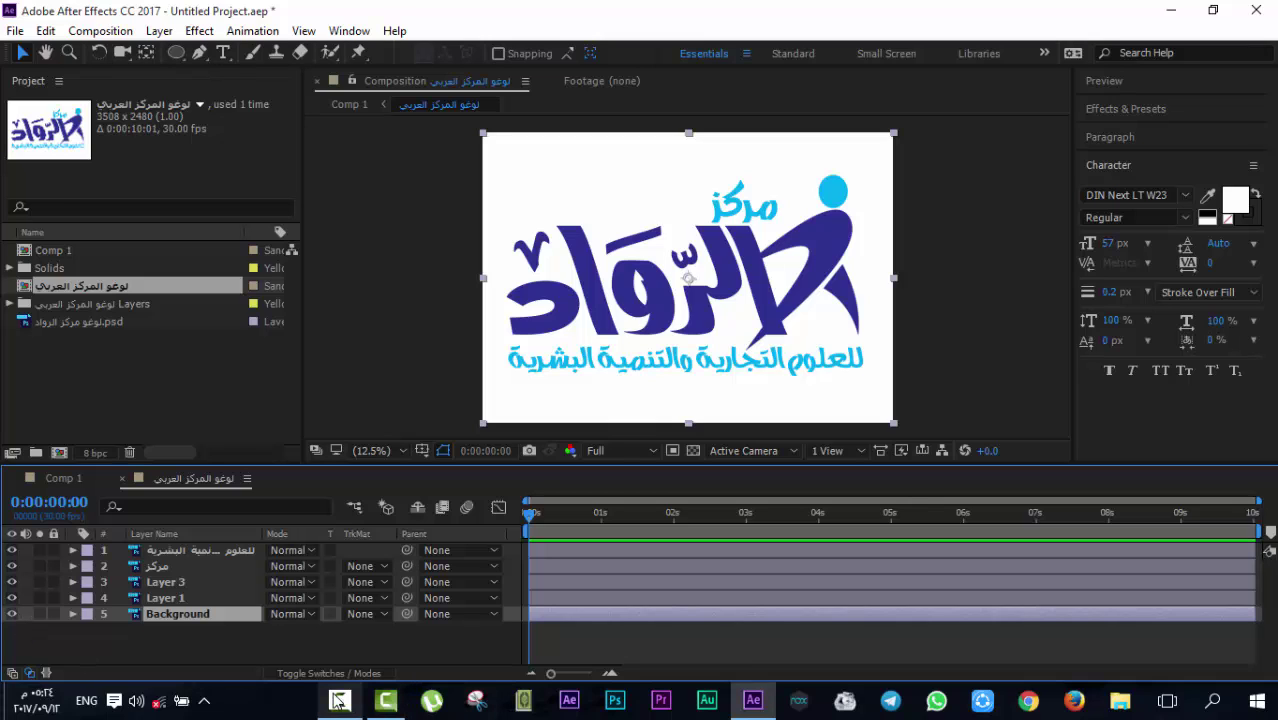
click(805, 656)
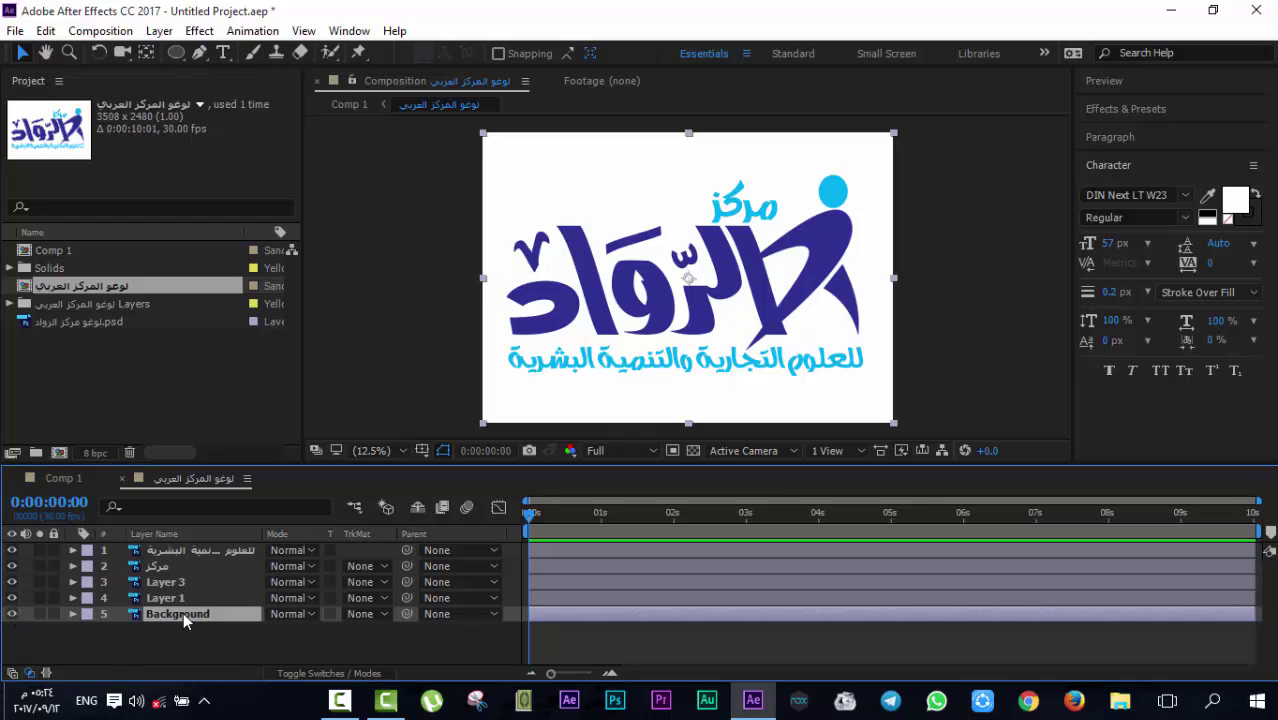
click(510, 556)
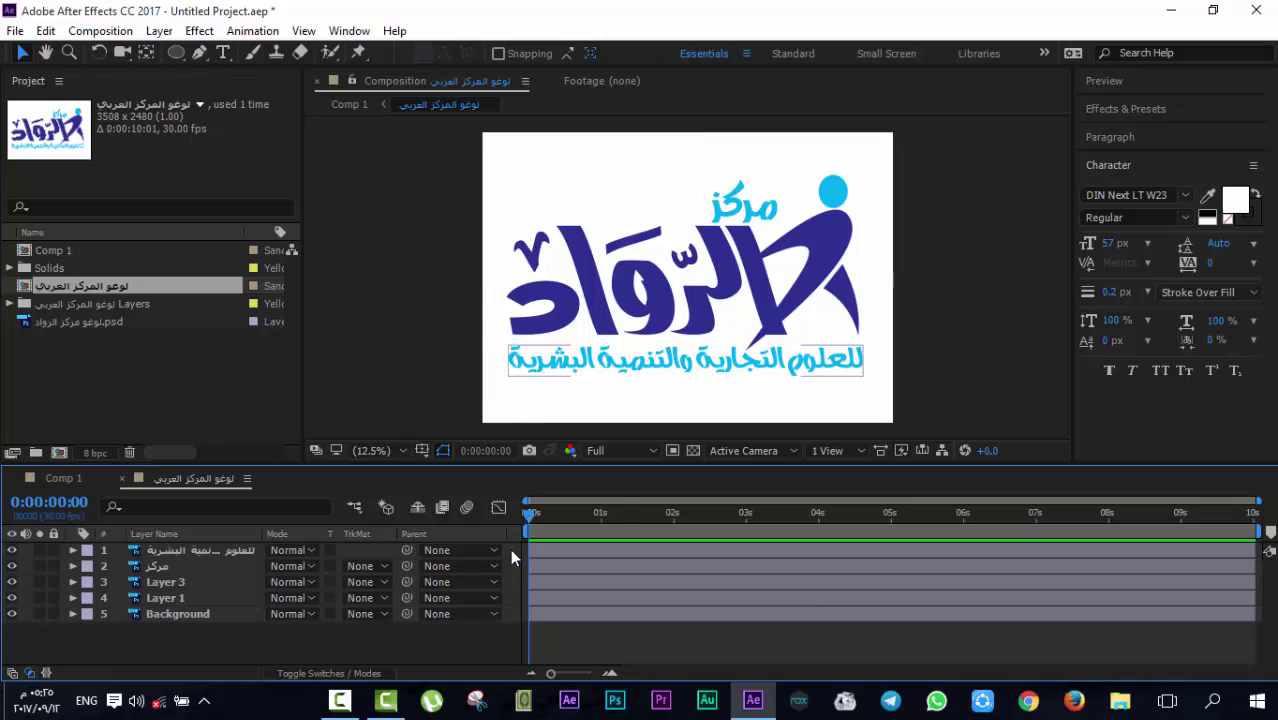
click(12, 614)
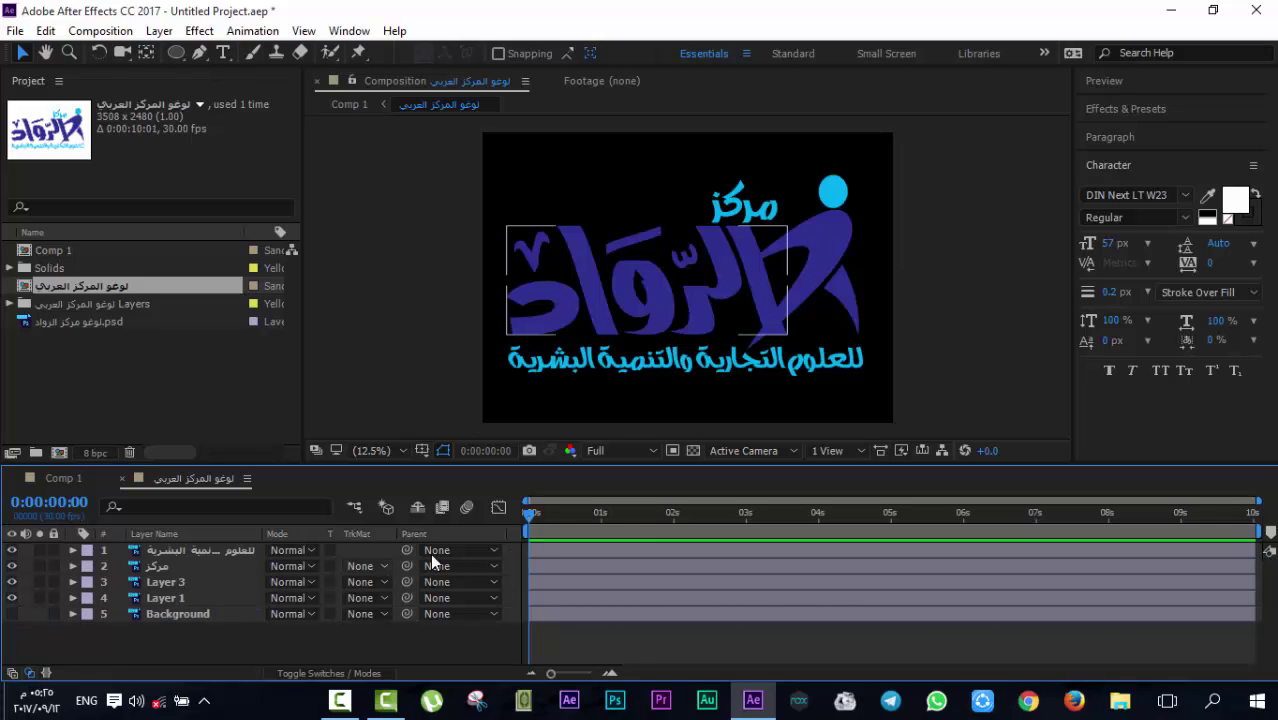
Copy the four visible logo layers from the لوغو المركز العربي composition and return to Comp 1
drag(510, 548, 140, 603)
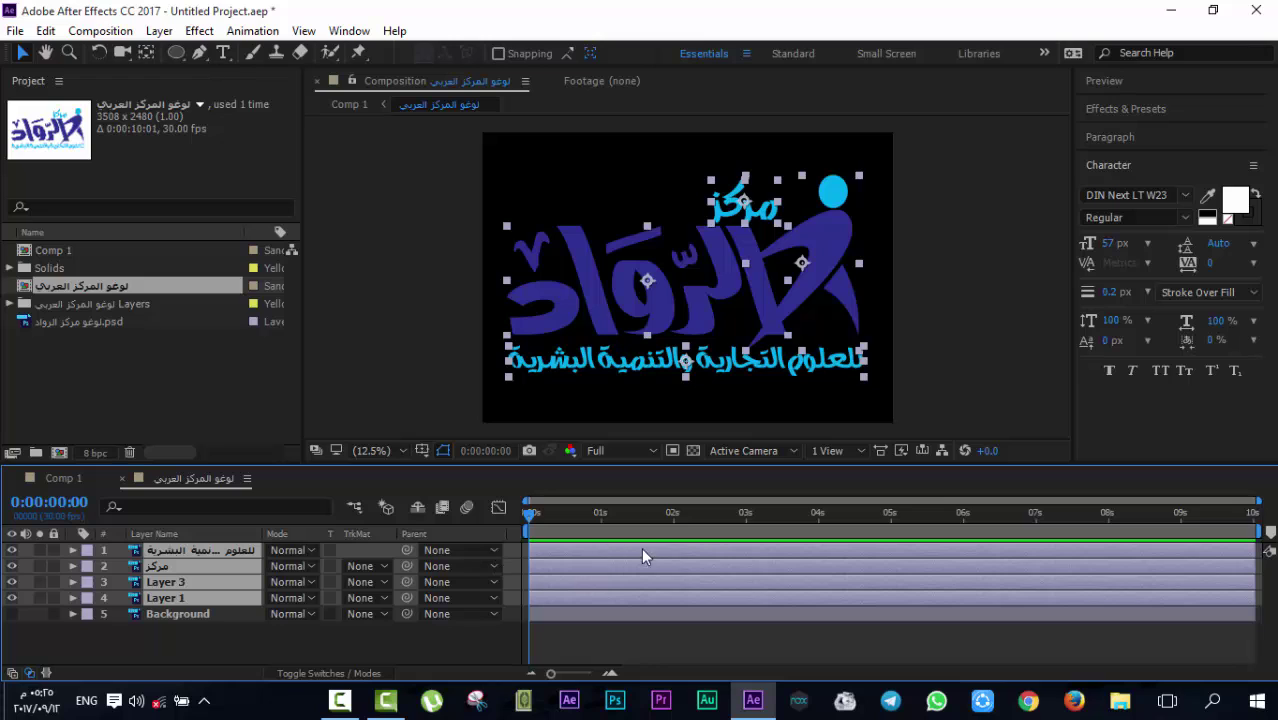
click(511, 553)
drag(512, 556, 189, 599)
click(66, 479)
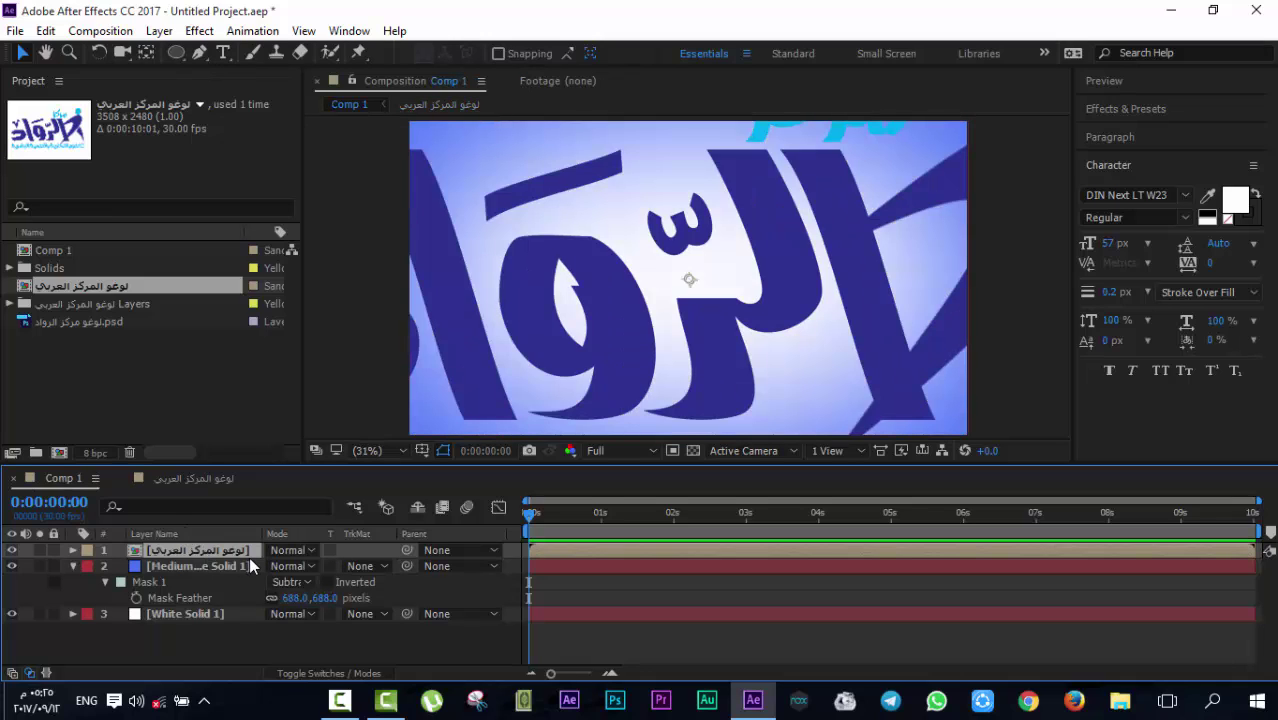
key(ctrl+v)
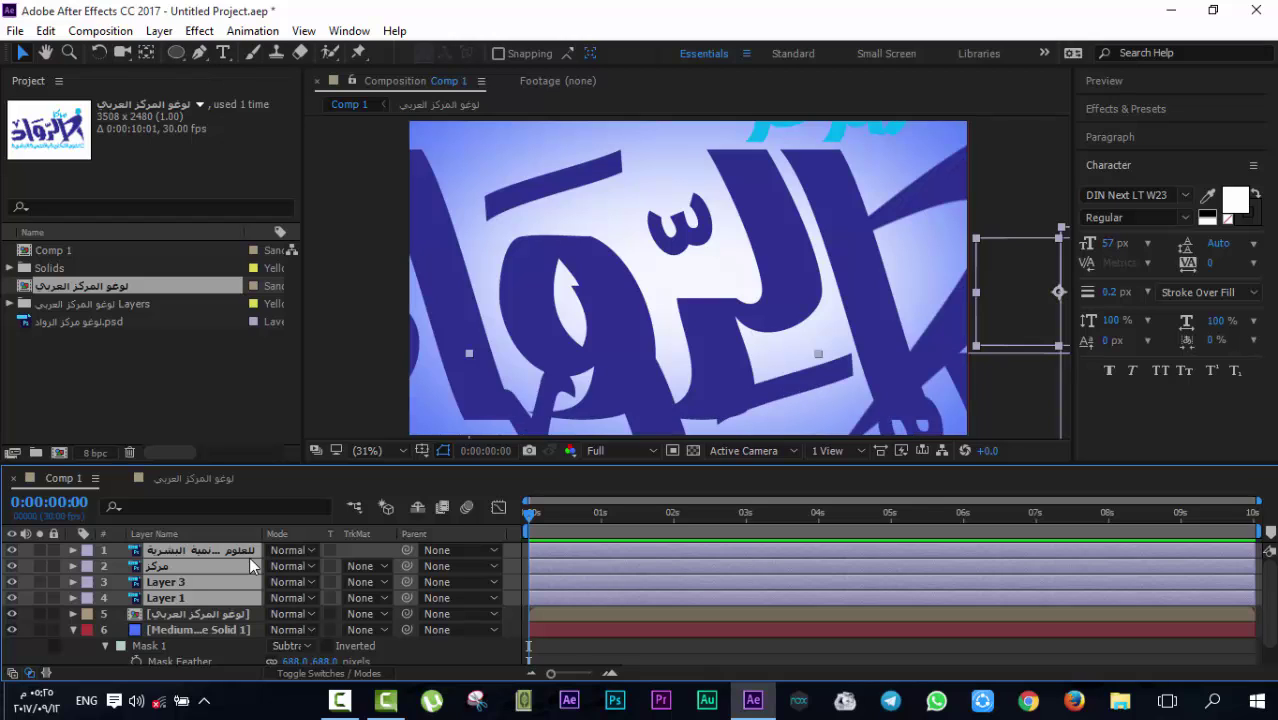
key(ctrl+z)
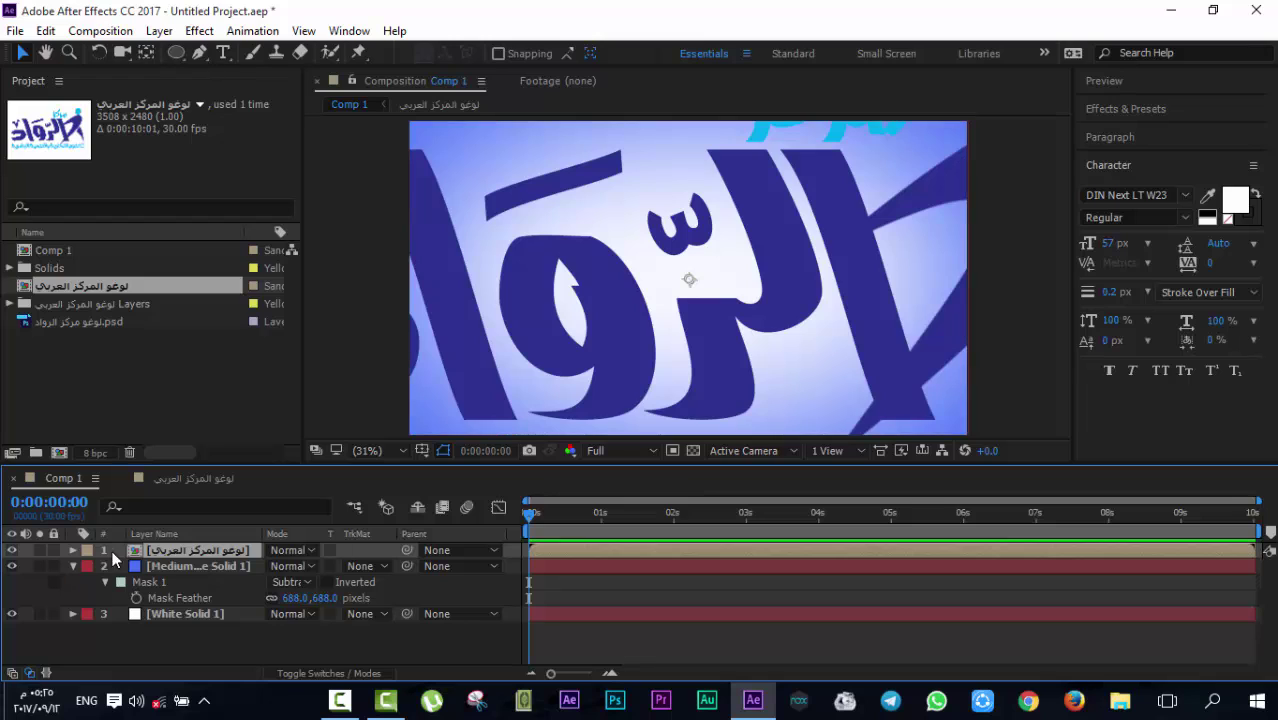
click(222, 481)
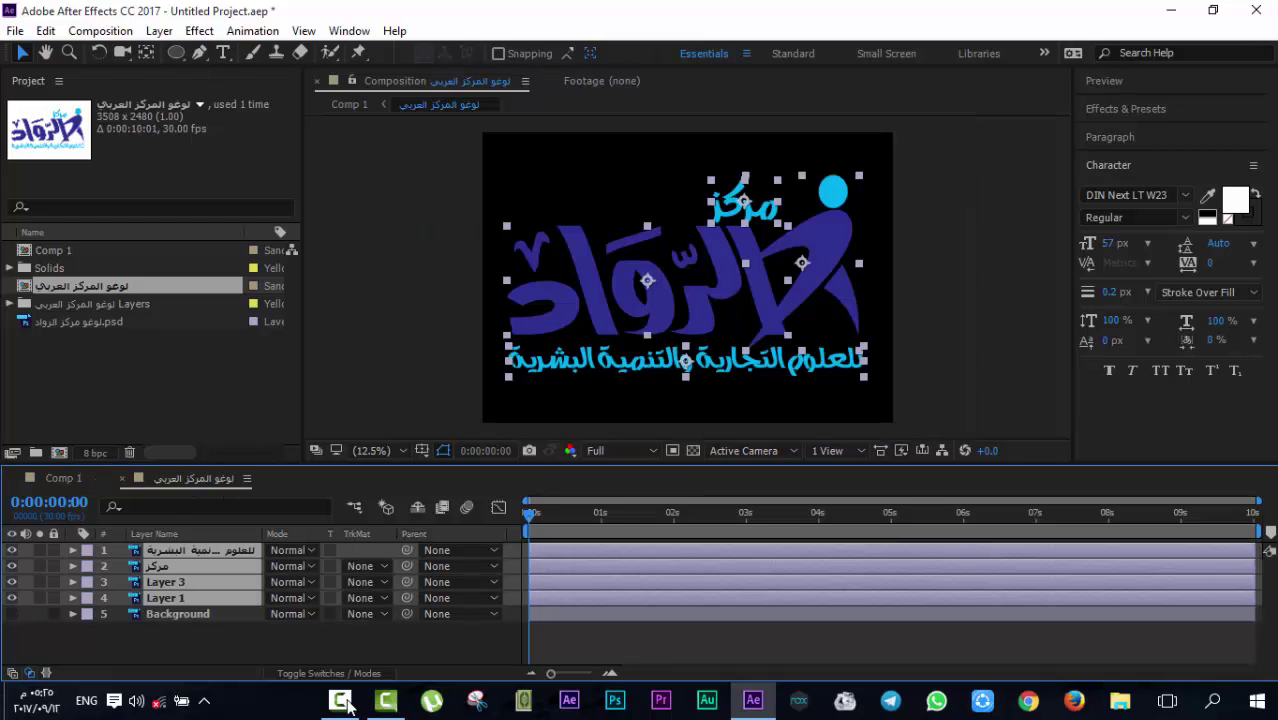
click(58, 478)
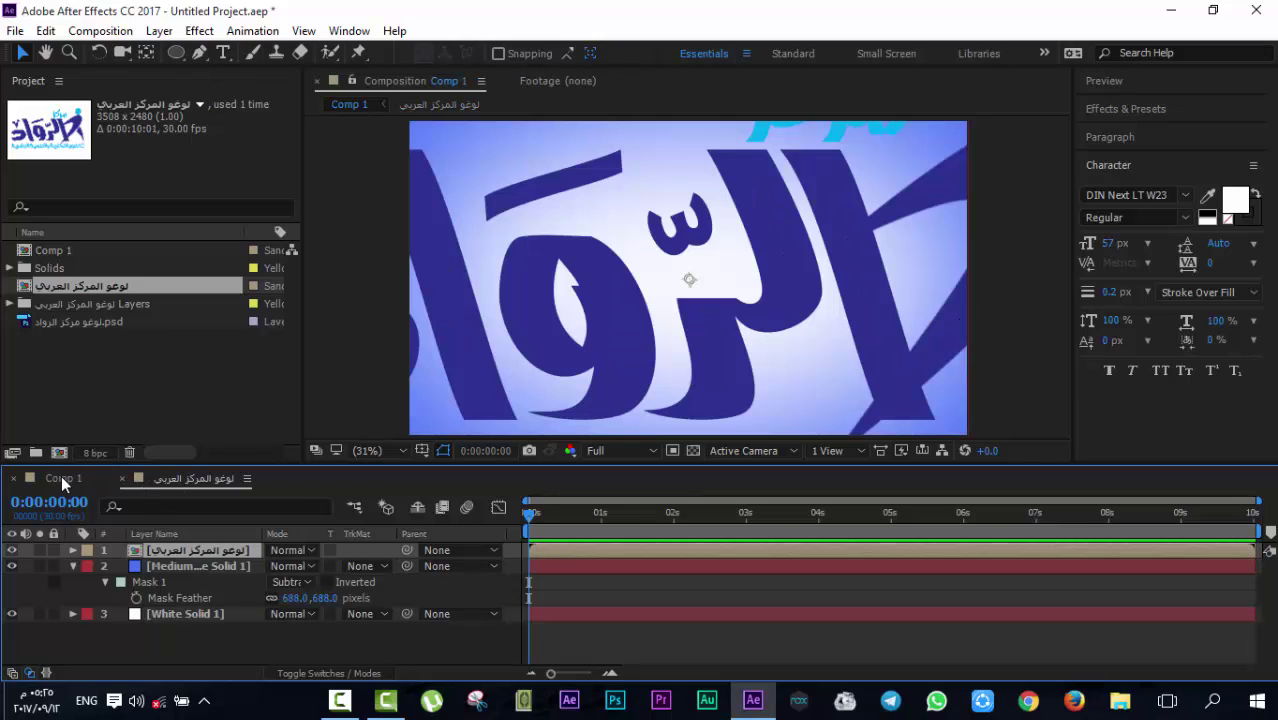
Paste the copied logo layers into Comp 1 and delete the nested لوغو المركز العربي composition layer
key(ctrl+v)
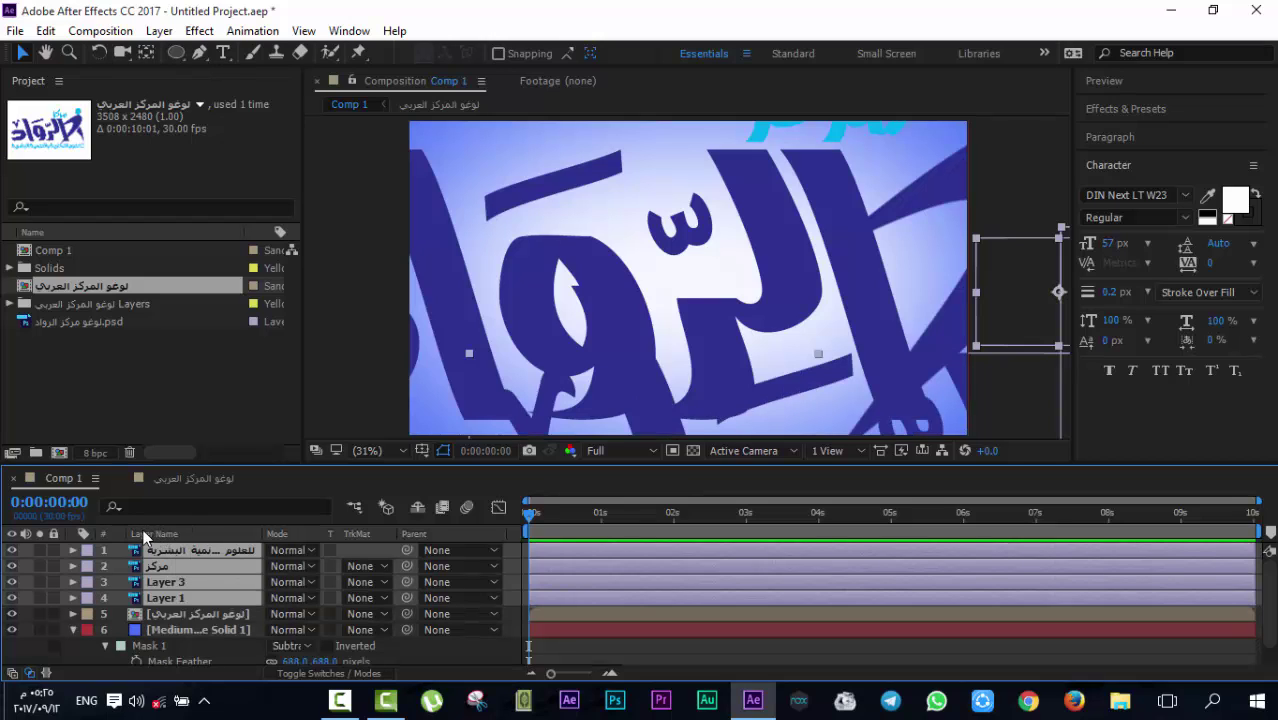
click(190, 613)
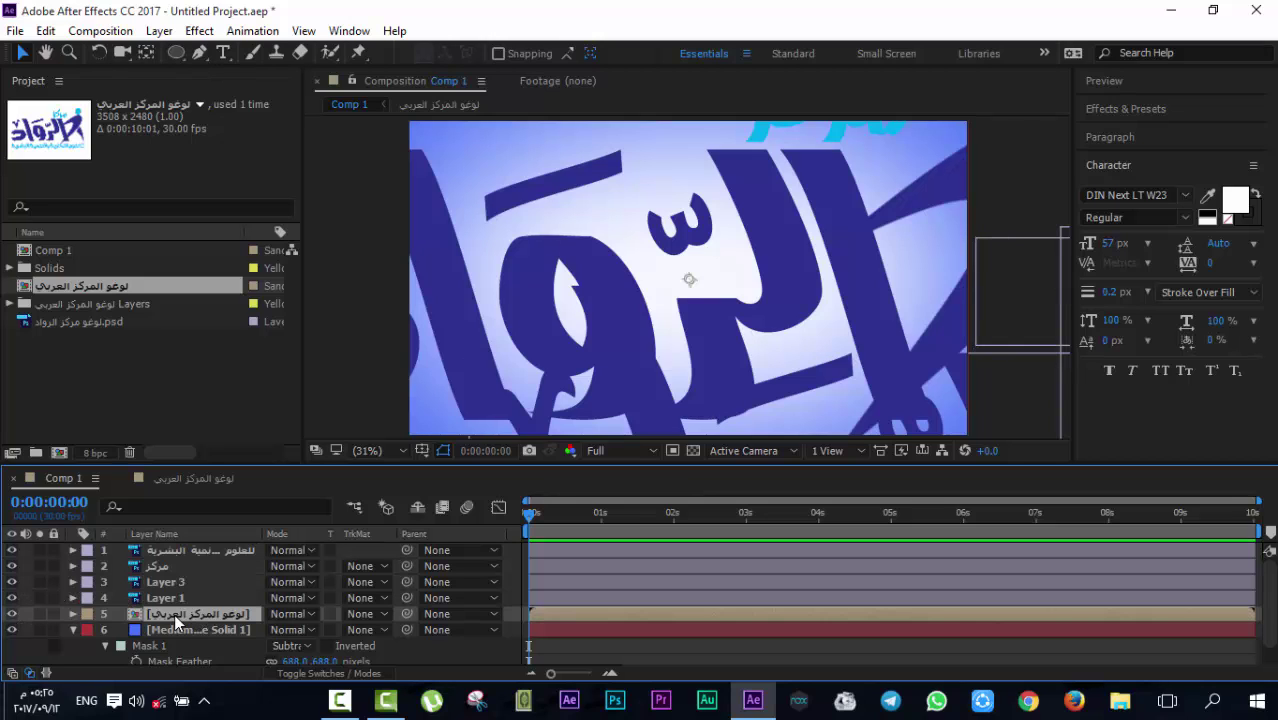
key(Delete)
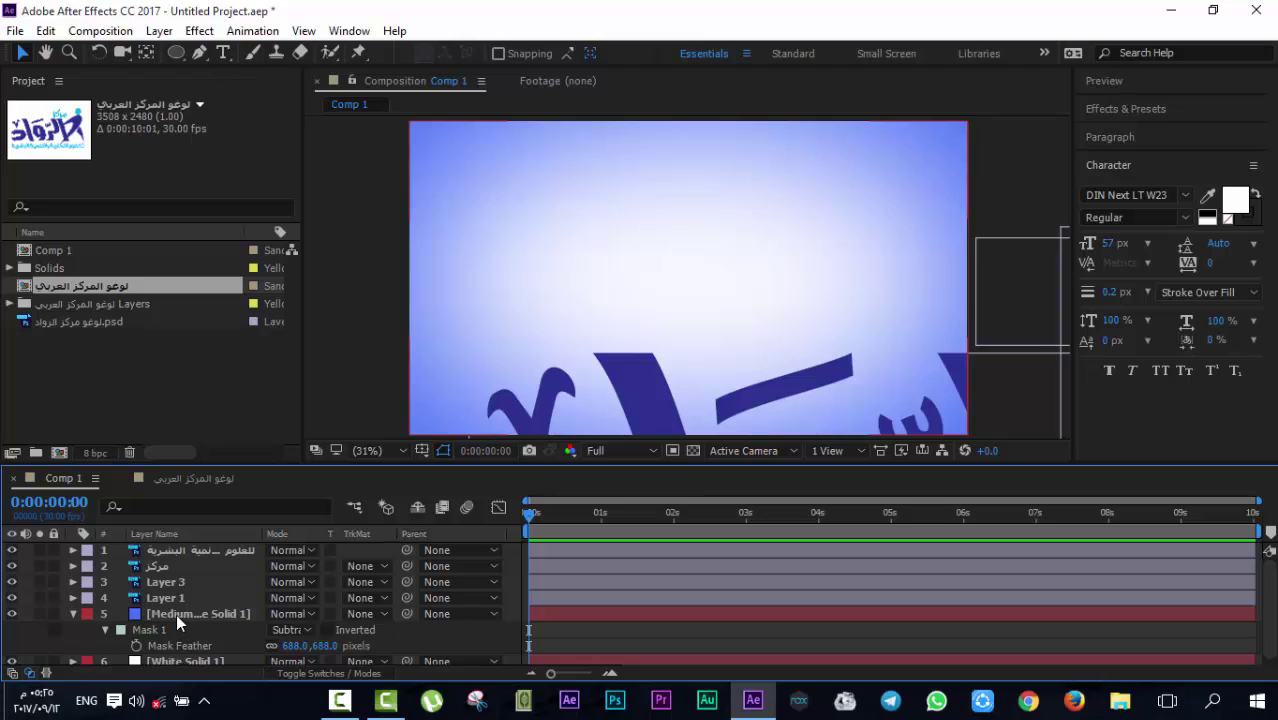
click(195, 550)
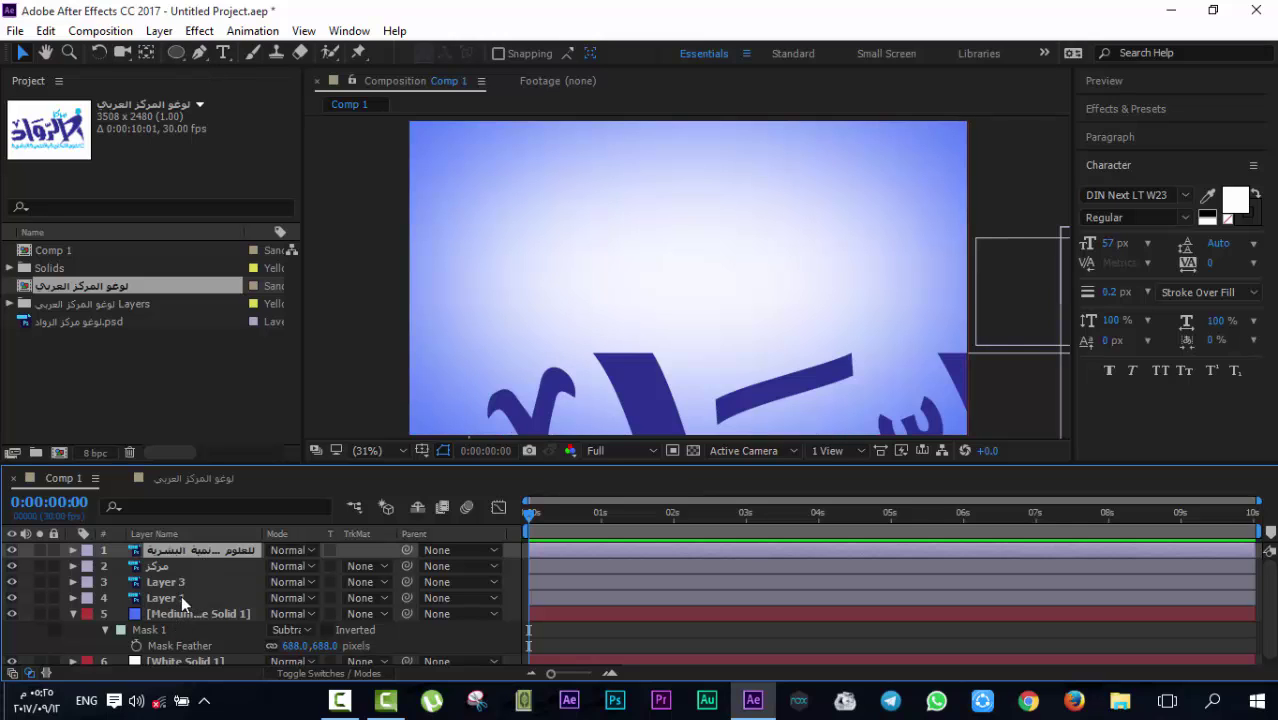
drag(514, 547, 168, 599)
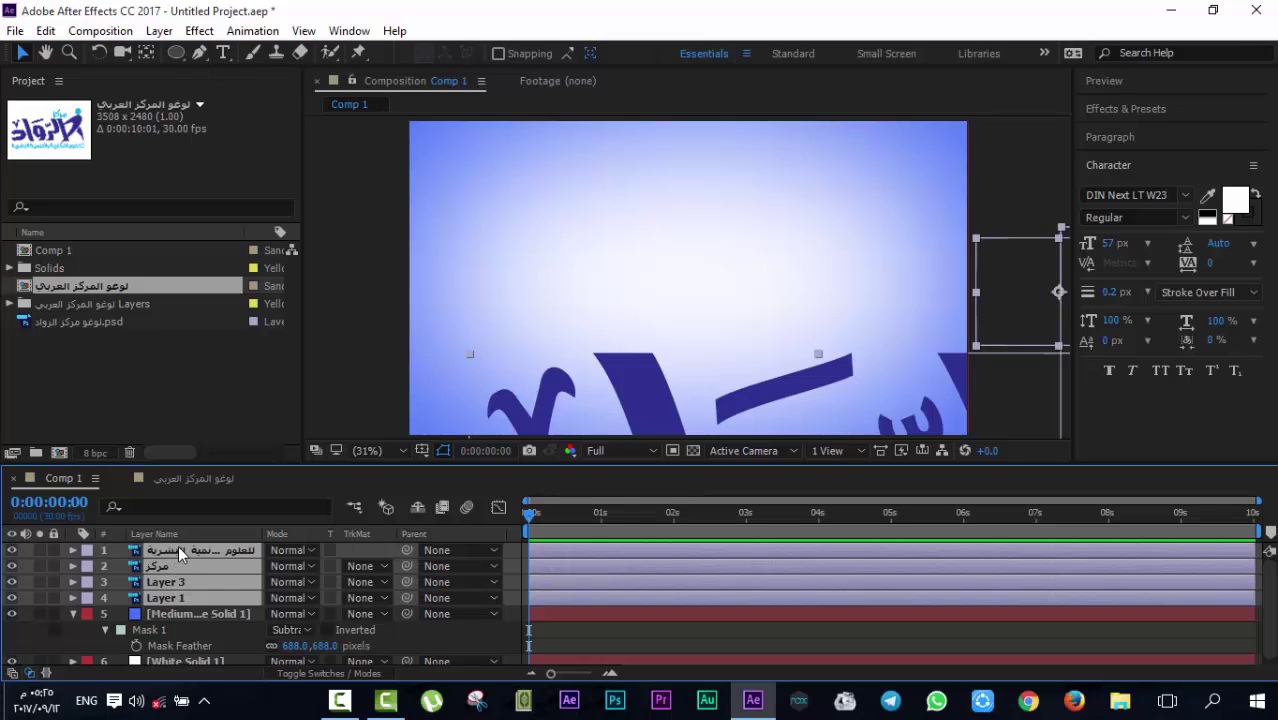
drag(514, 544, 178, 598)
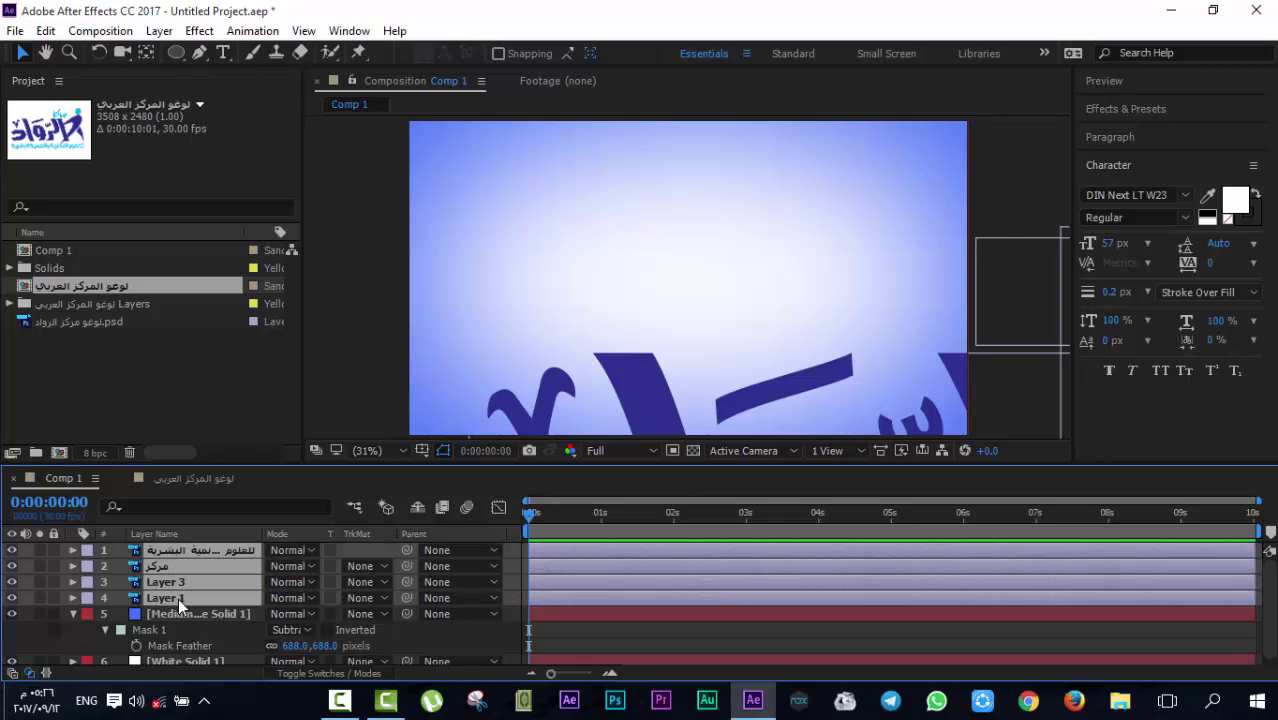
click(340, 700)
click(1188, 636)
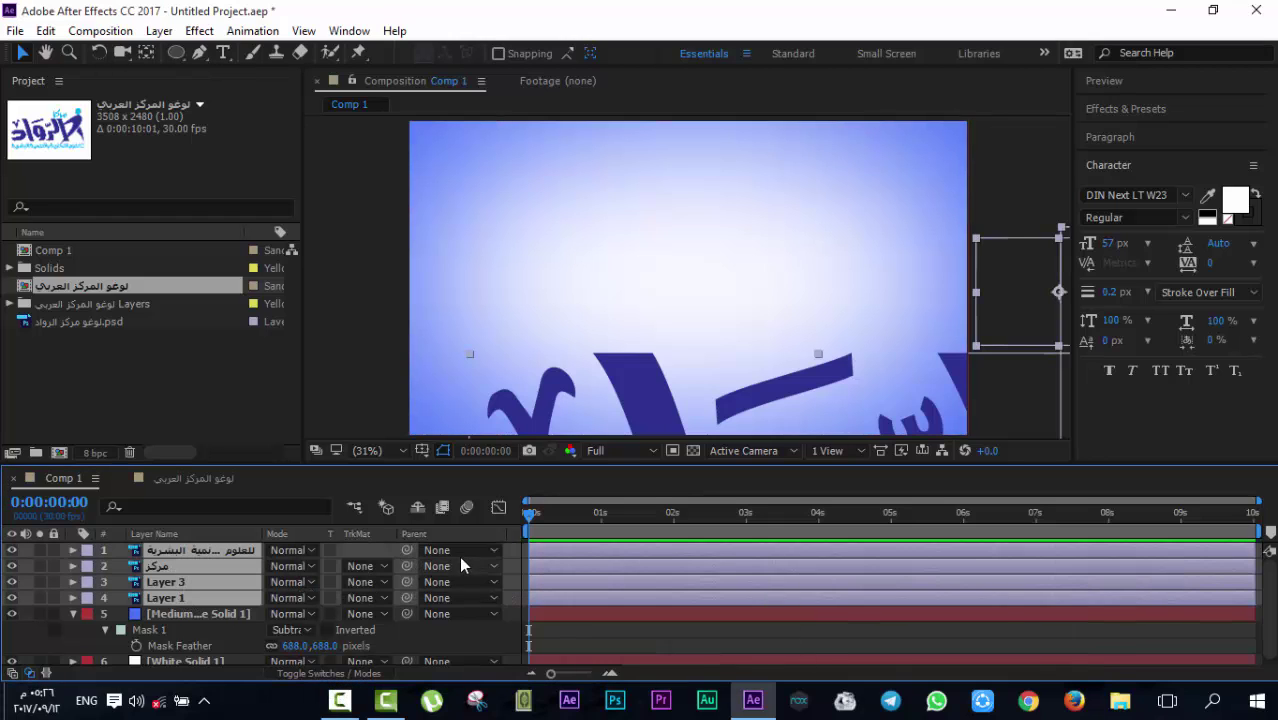
click(516, 565)
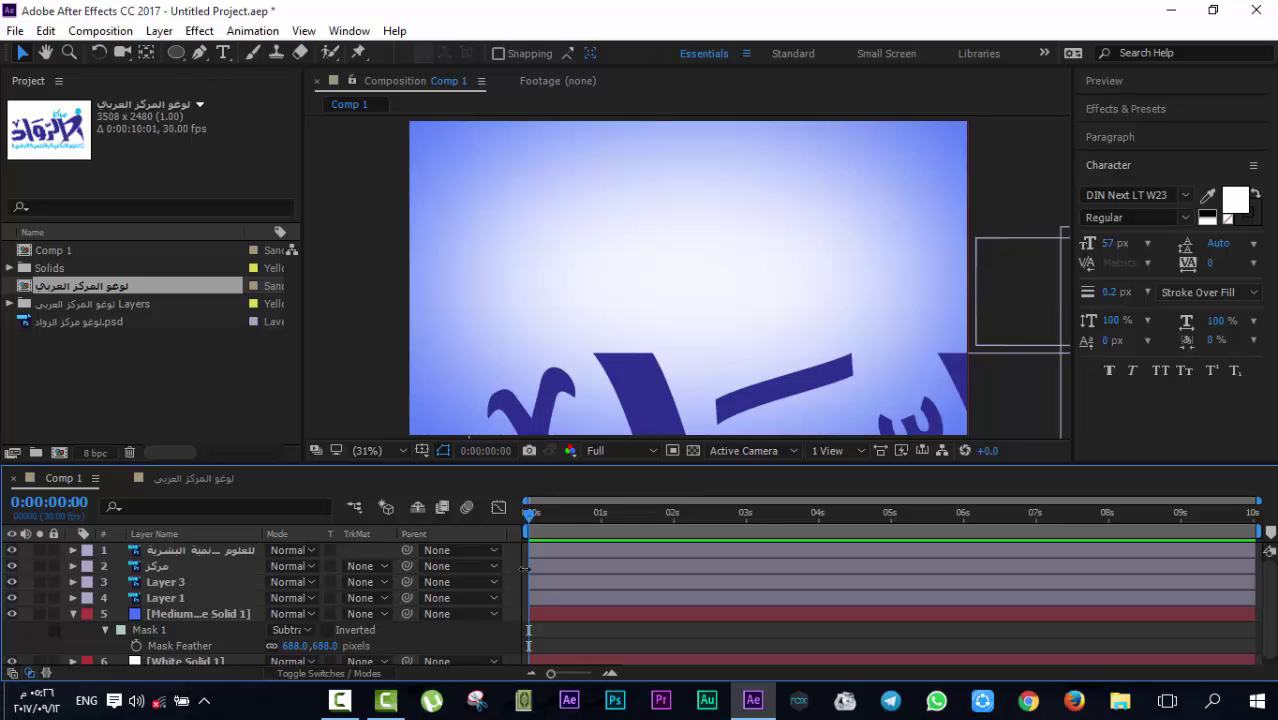
click(183, 551)
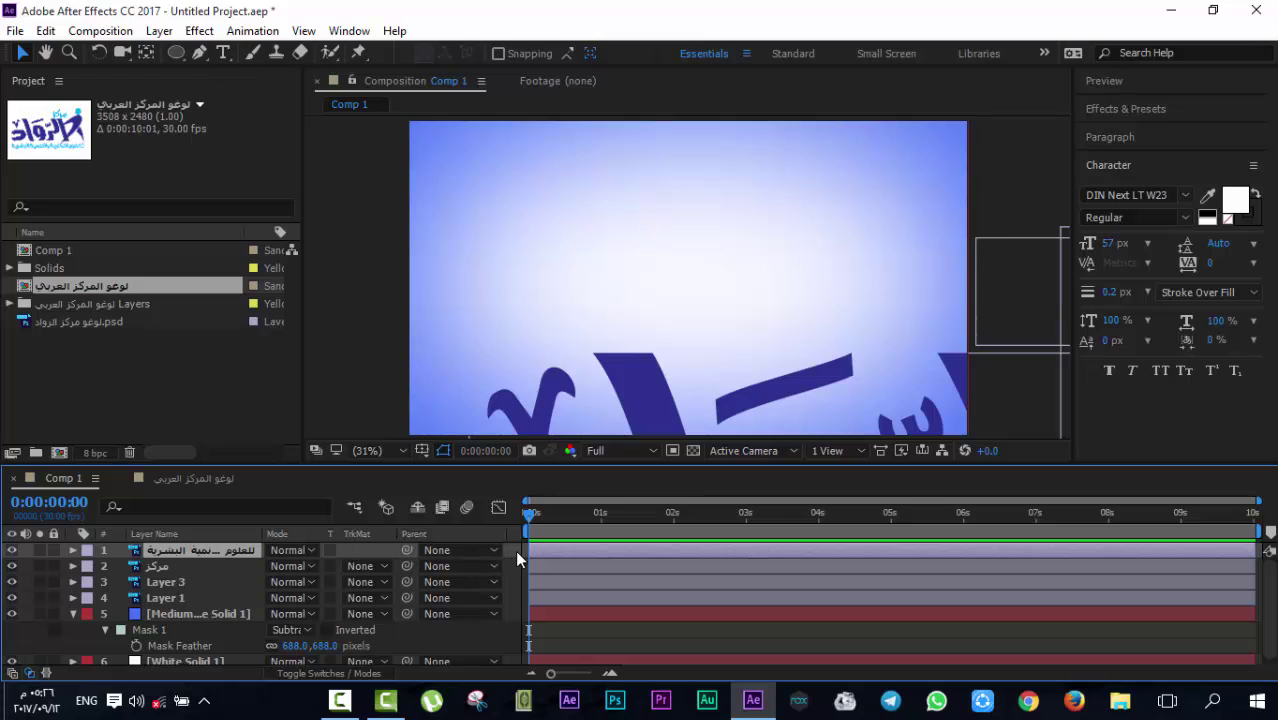
Select the four pasted logo layers and center their anchor points in the layer content
drag(509, 550, 177, 598)
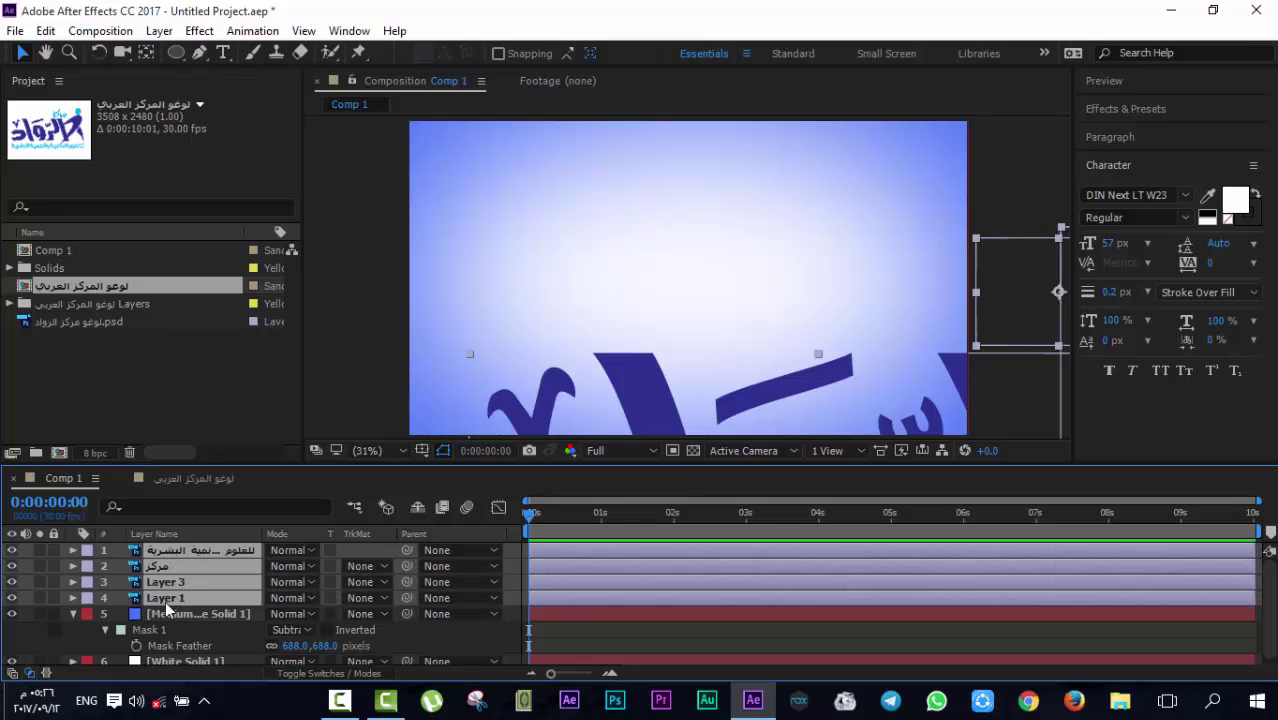
click(336, 704)
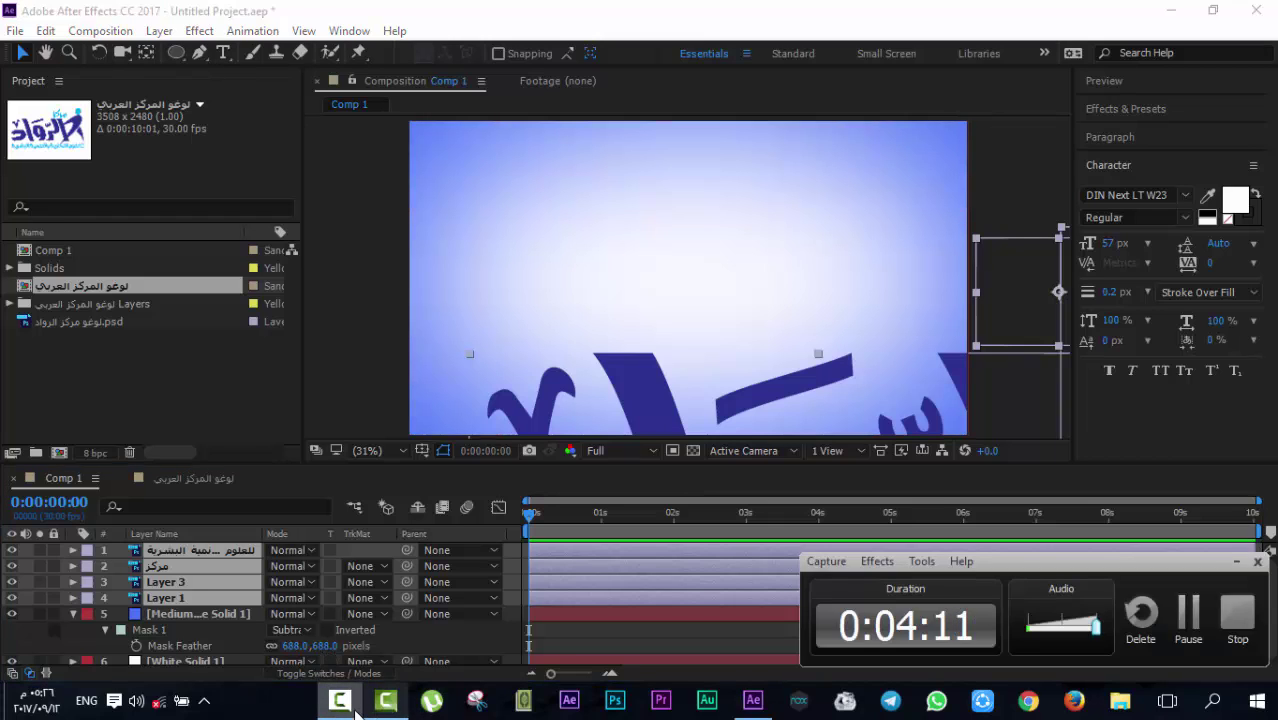
click(346, 708)
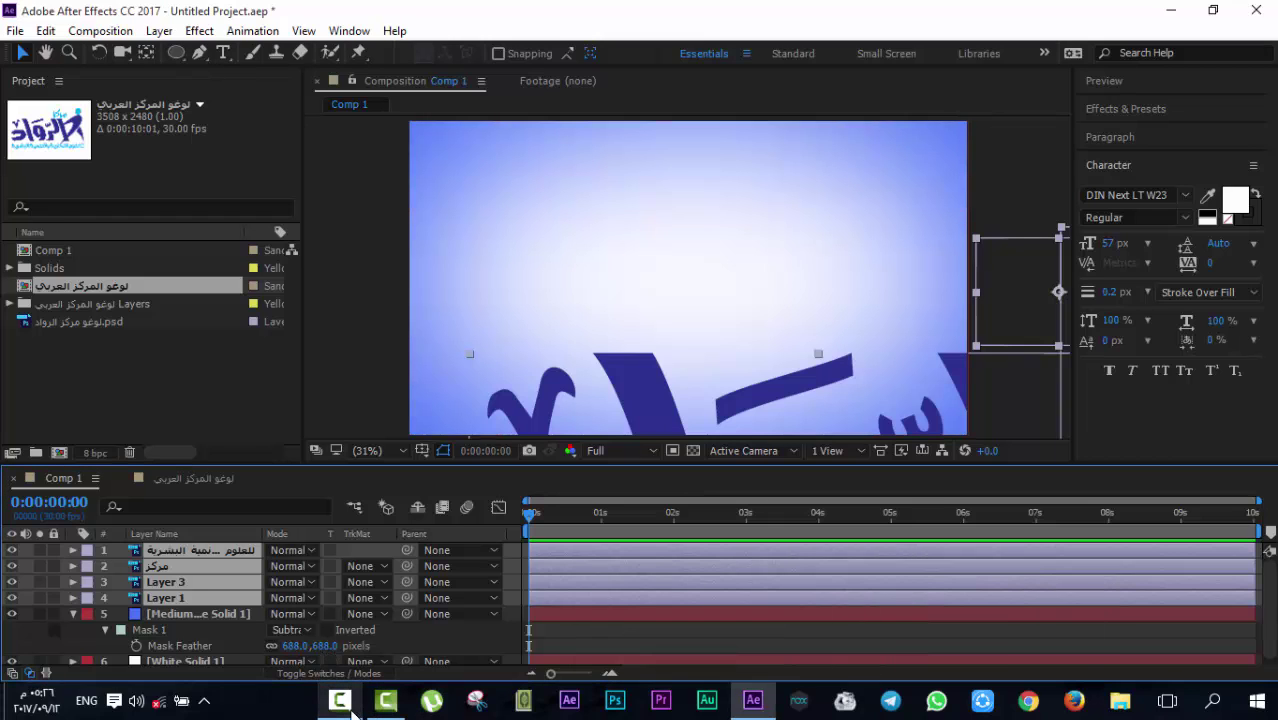
right_click(172, 580)
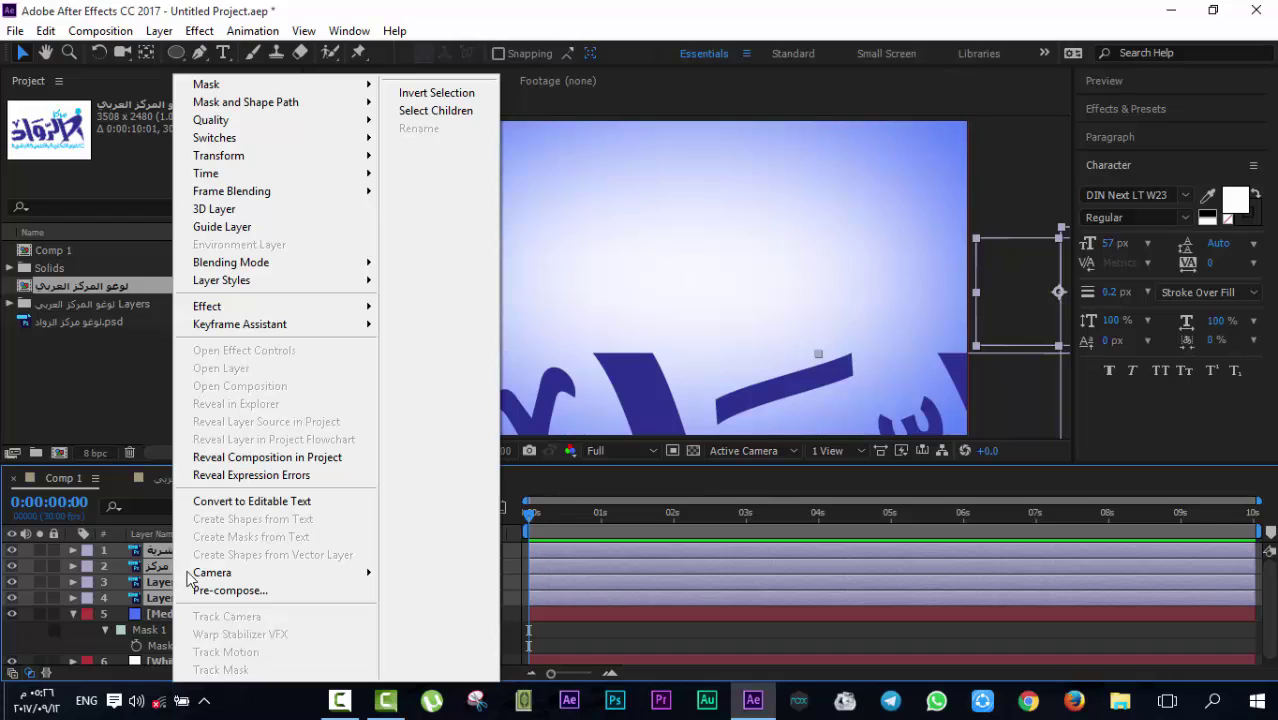
mouse_move(251, 155)
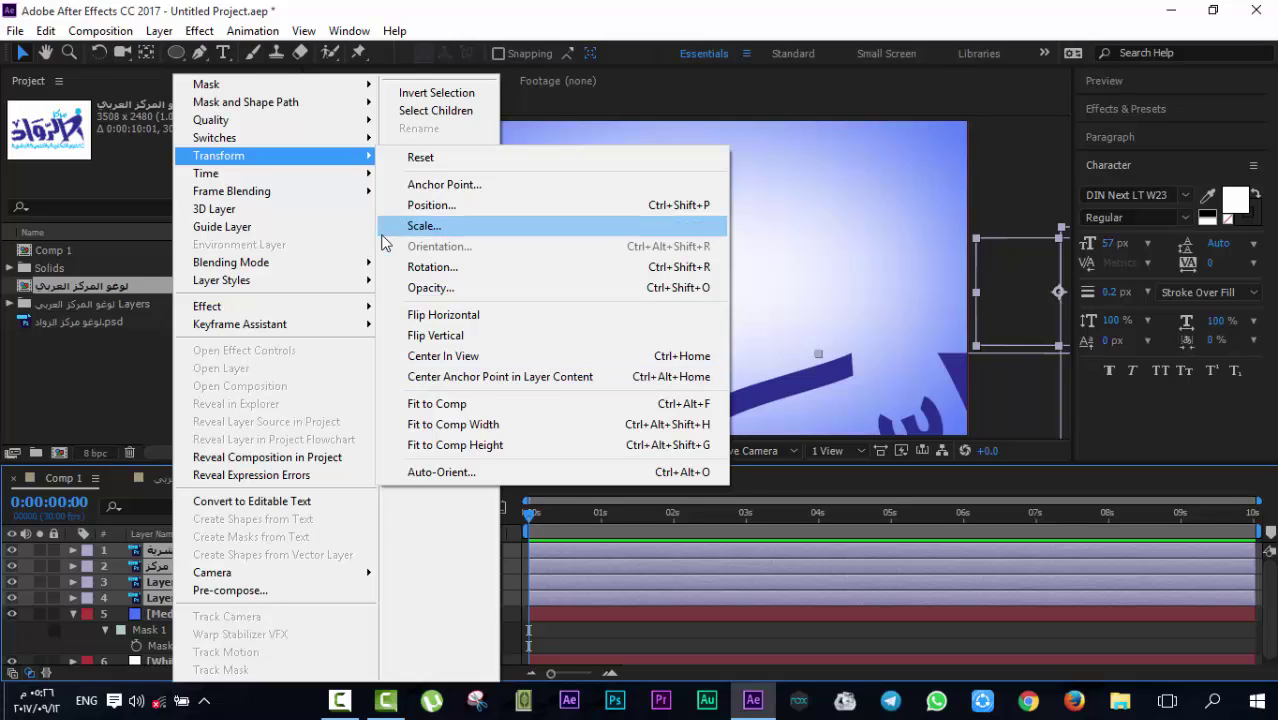
mouse_move(294, 162)
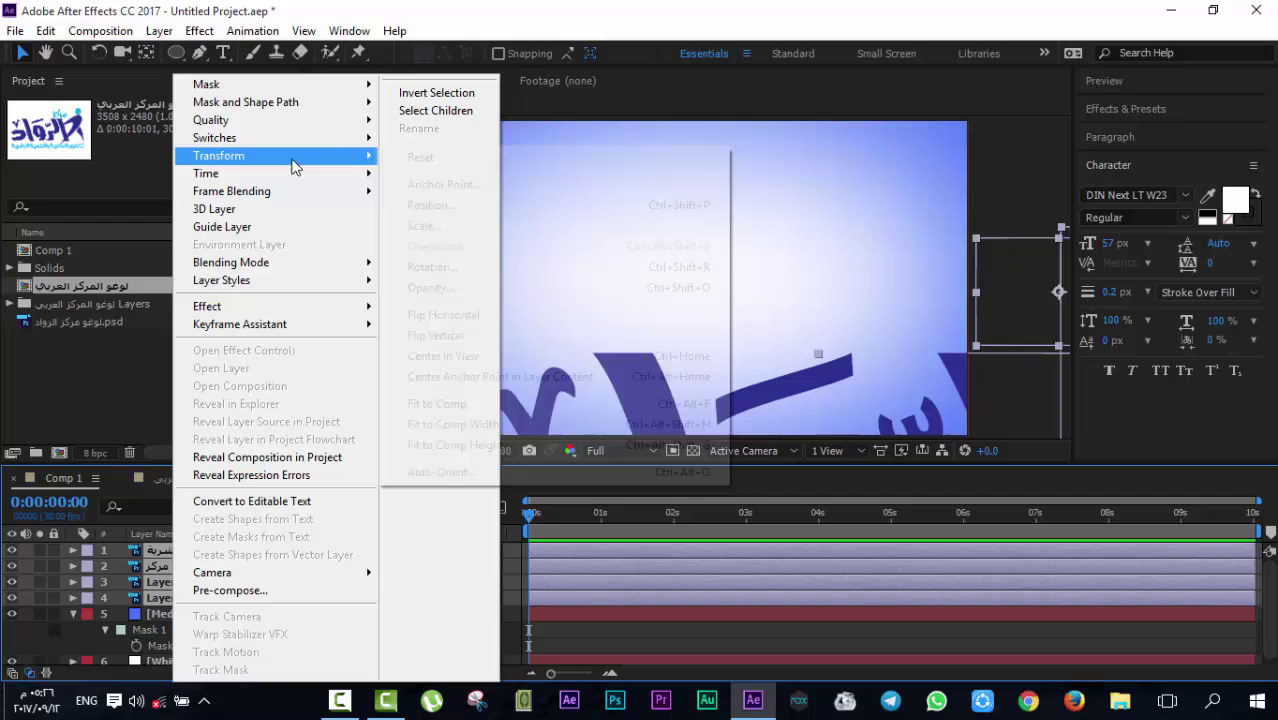
click(531, 383)
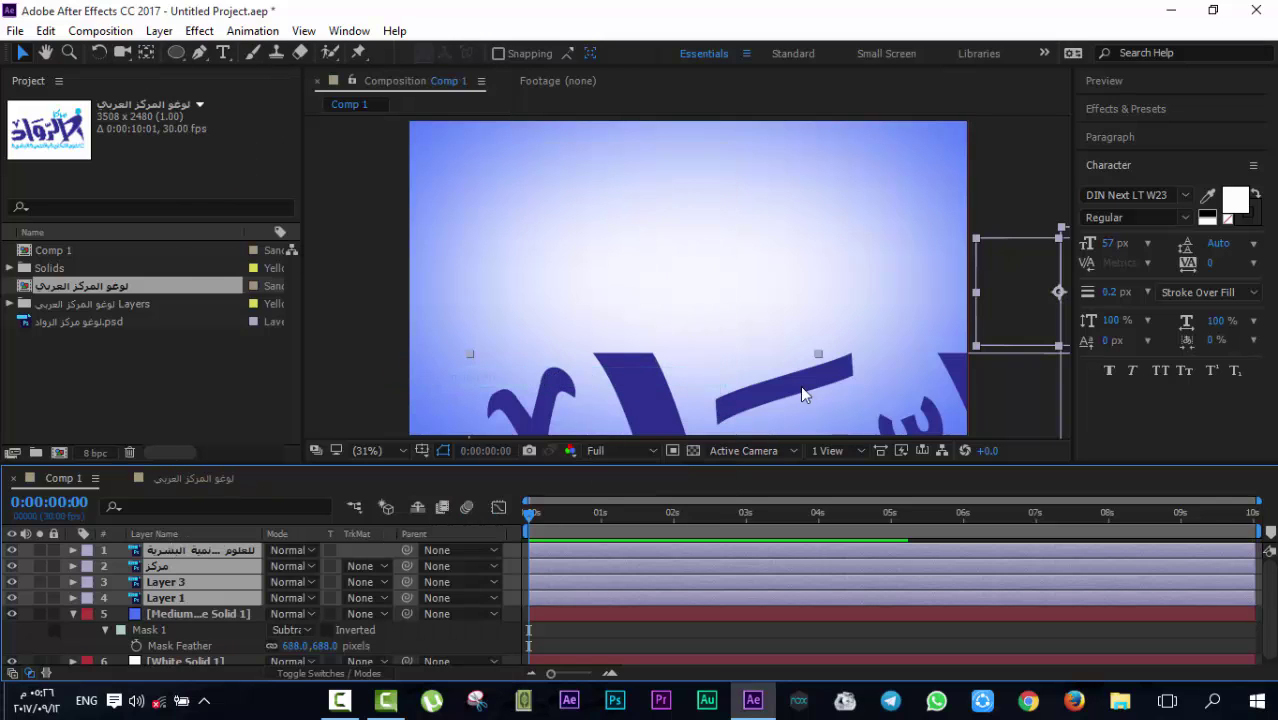
Center the four selected logo layers in the composition view
right_click(221, 550)
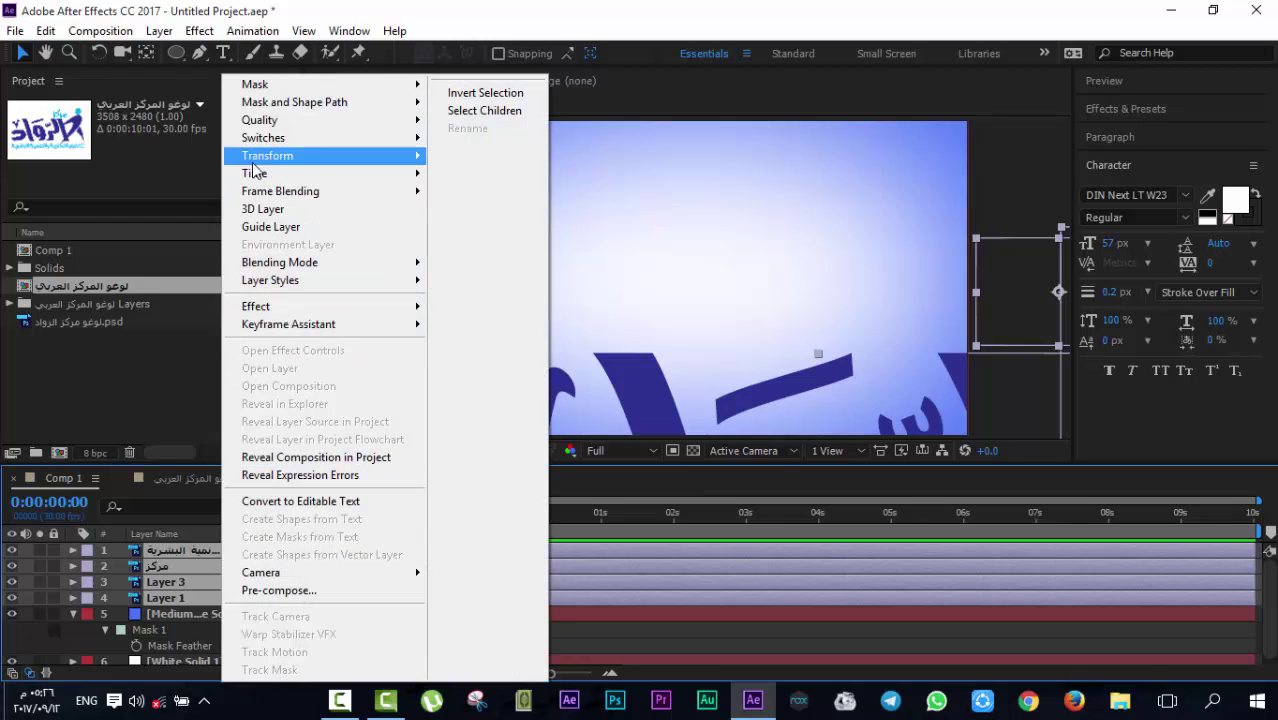
mouse_move(325, 158)
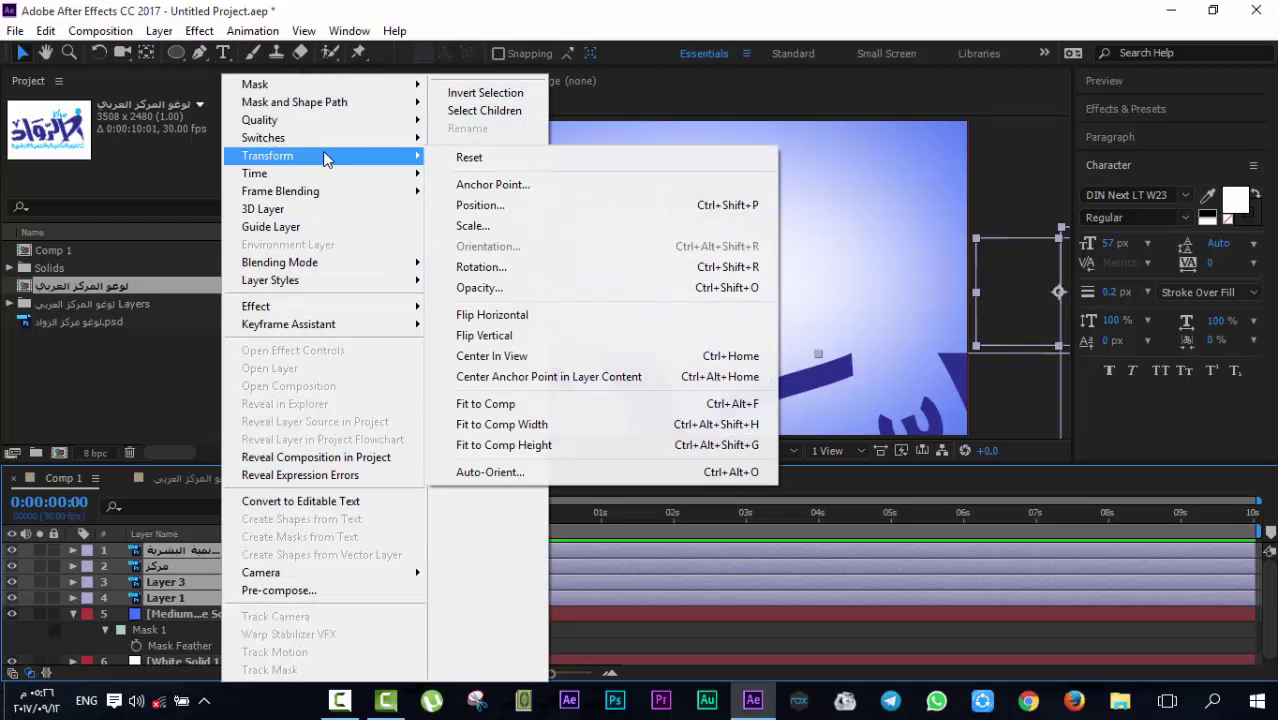
click(515, 366)
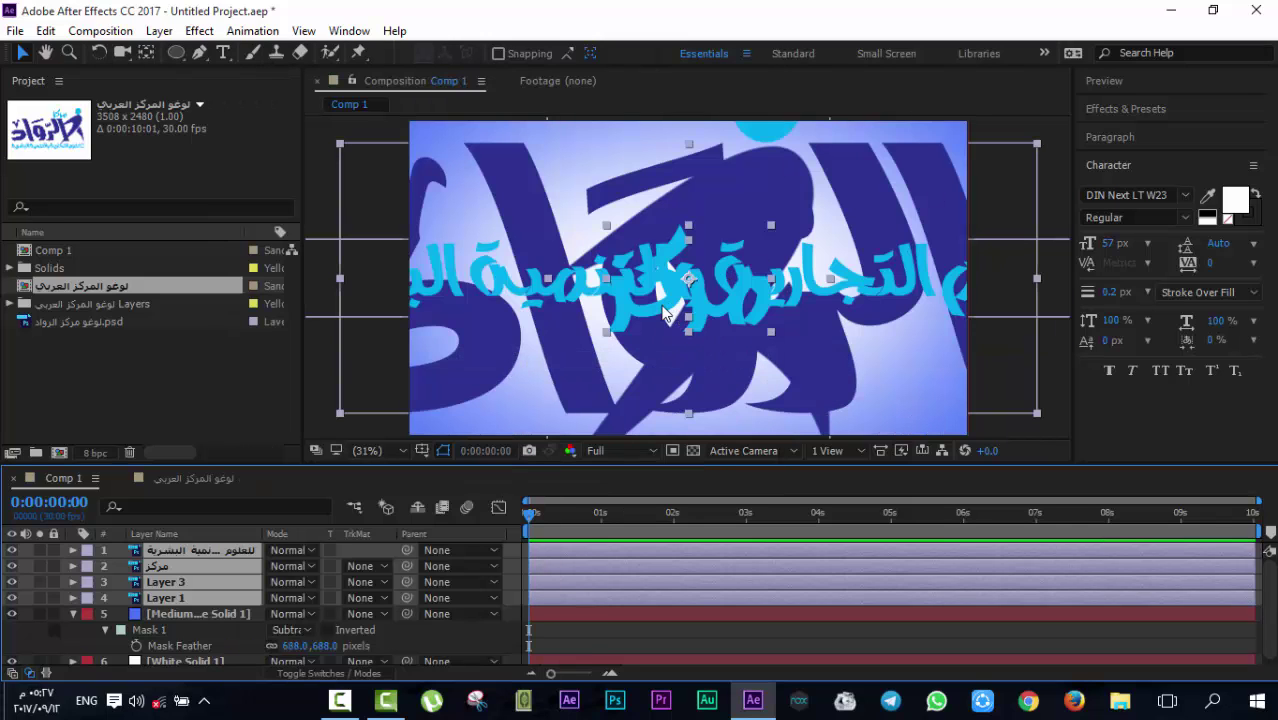
Scale all four logo layers to 31% and deselect them
key(s)
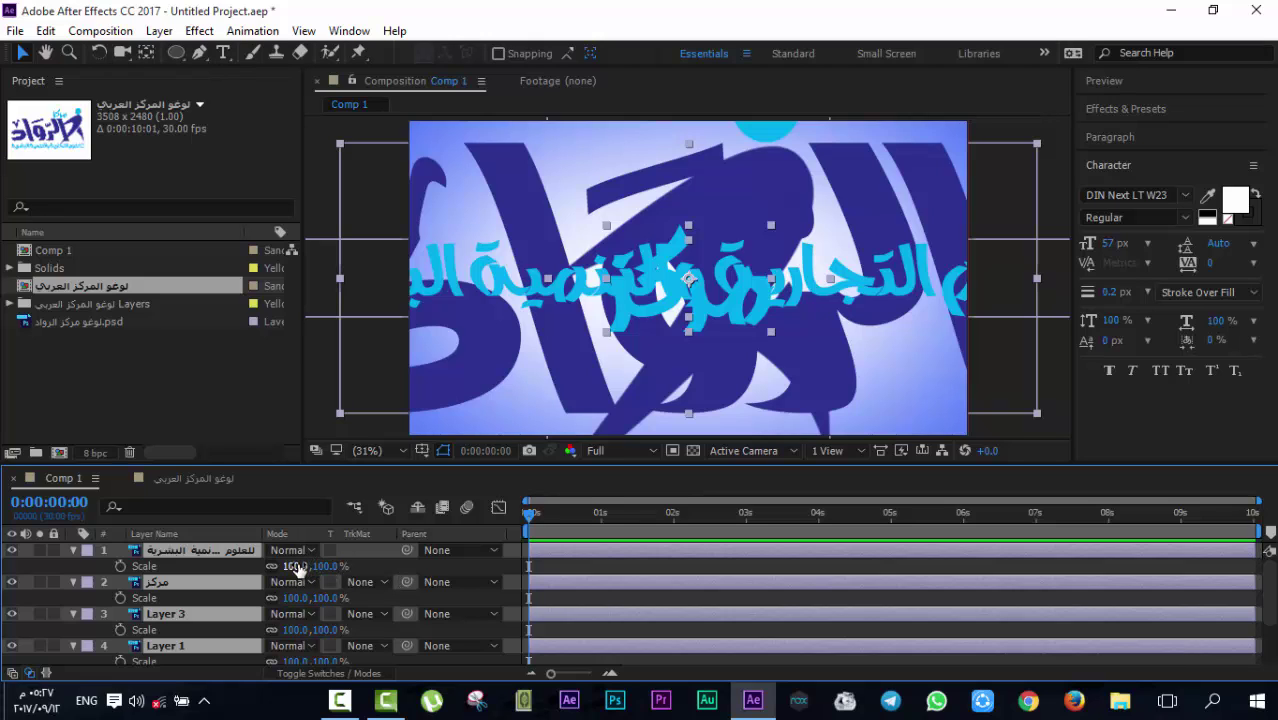
mouse_move(297, 567)
mouse_down()
mouse_move(244, 578)
mouse_move(290, 572)
mouse_up()
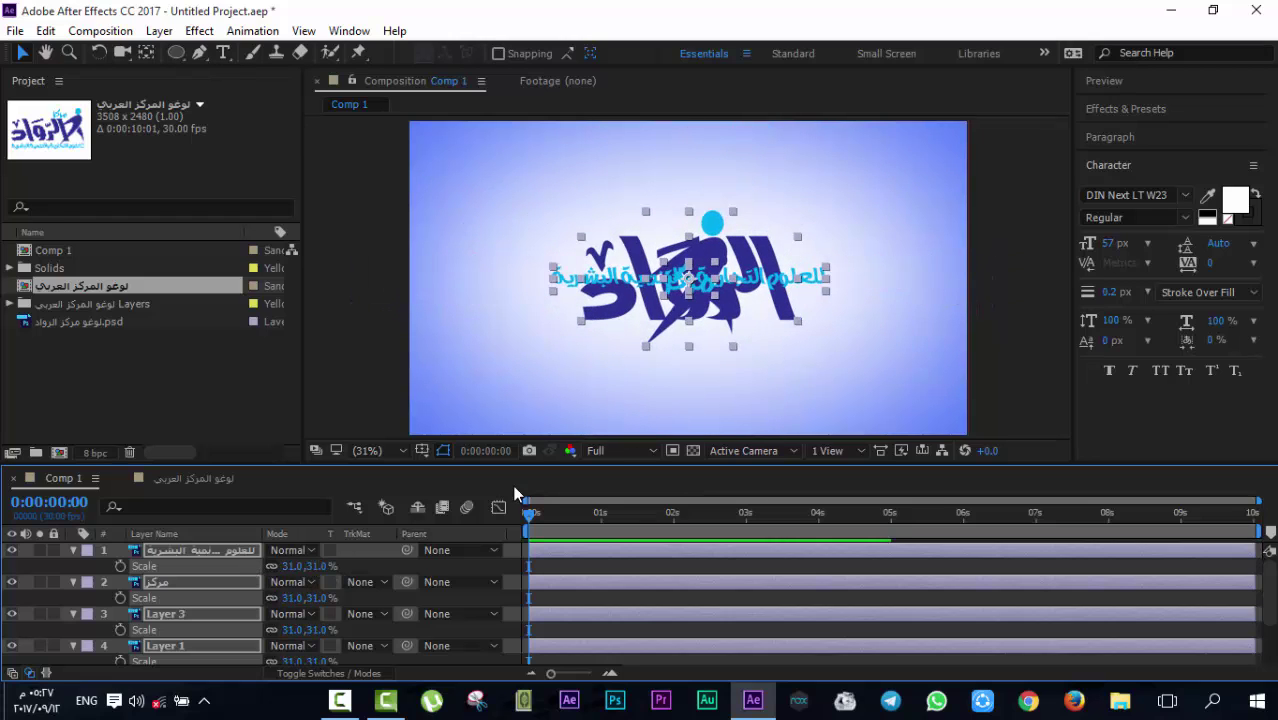
click(349, 572)
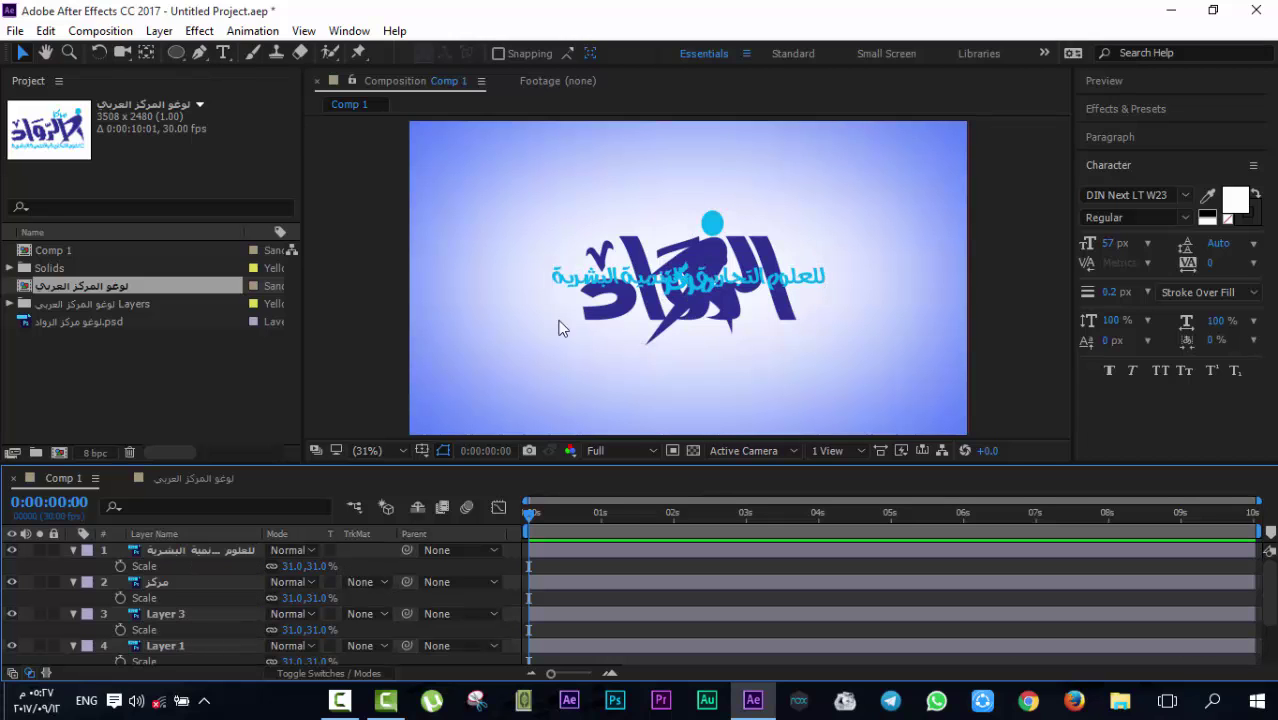
click(697, 291)
drag(688, 291, 688, 374)
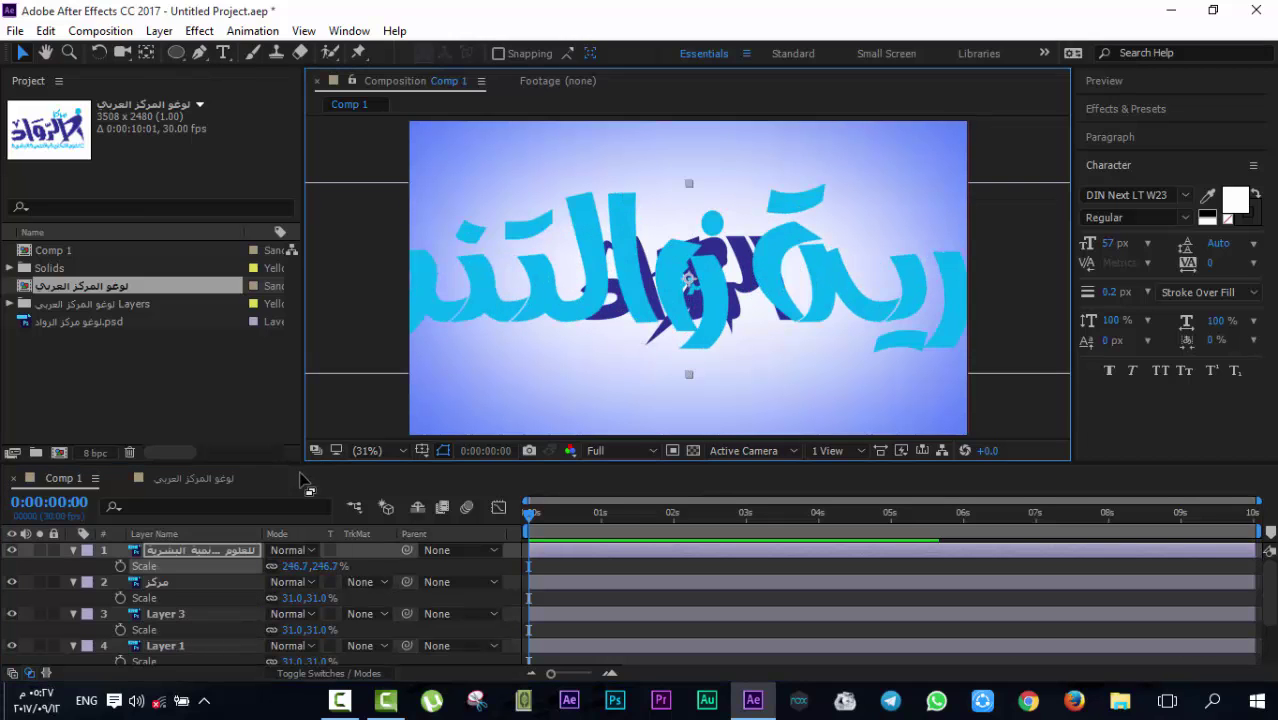
key(ctrl+z)
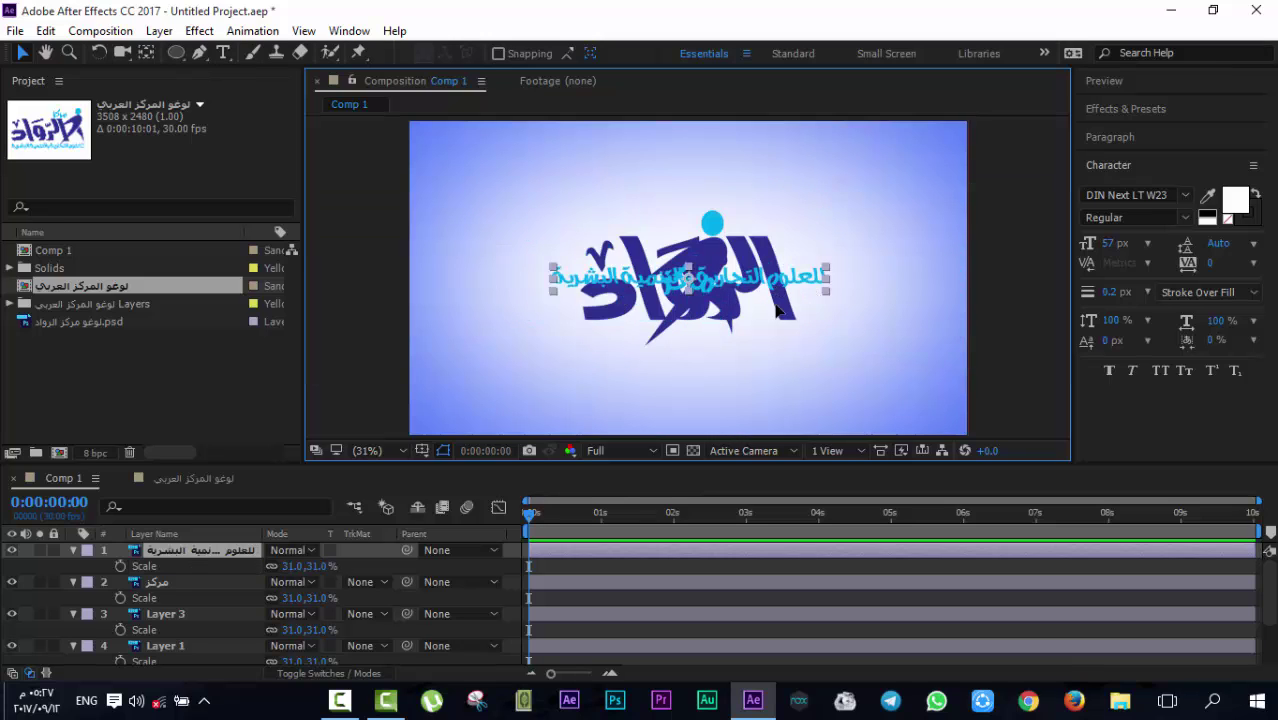
Move the tagline layer below the الرواد wordmark and place the مركز layer just above the tagline's right end
drag(776, 311, 778, 395)
click(694, 281)
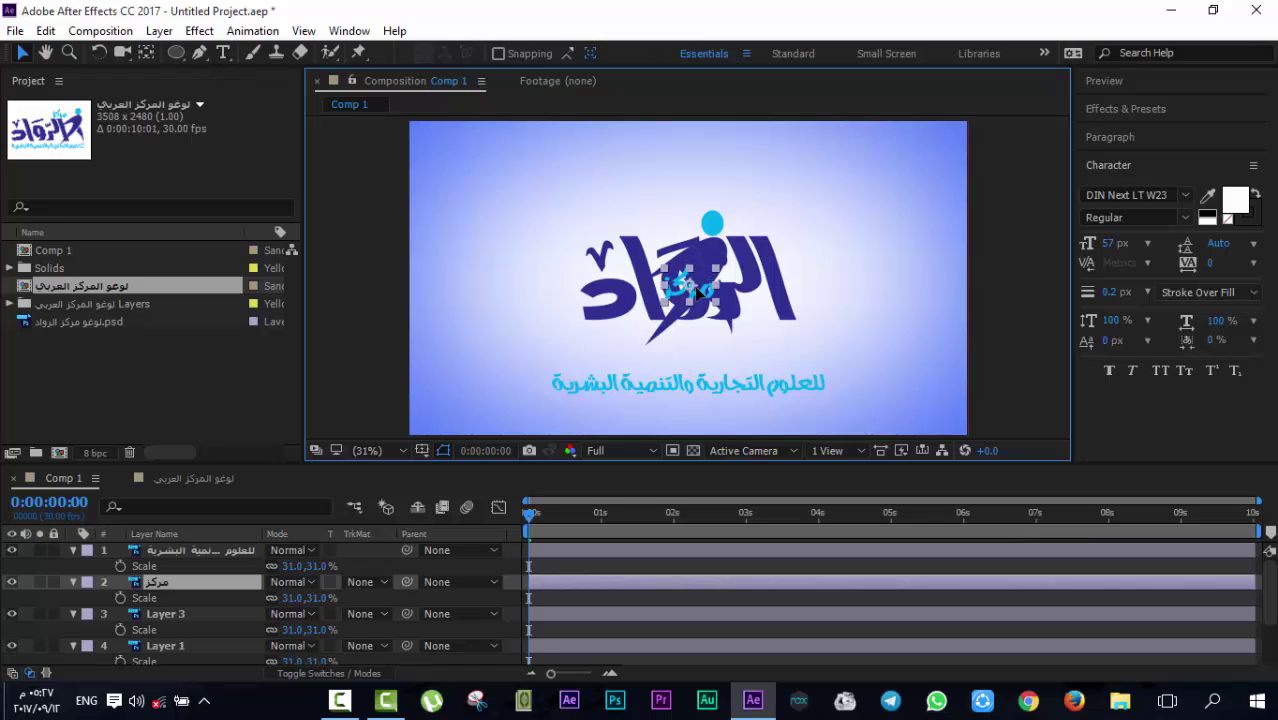
drag(695, 289, 807, 357)
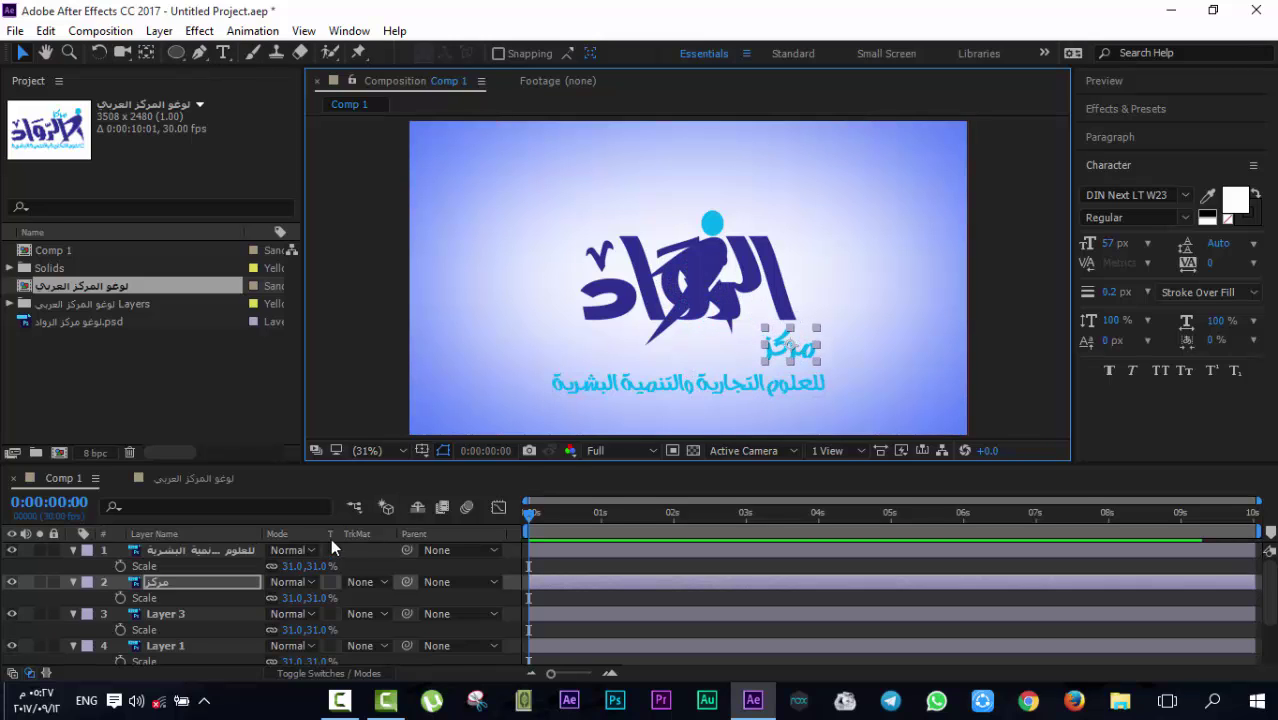
click(513, 571)
click(185, 582)
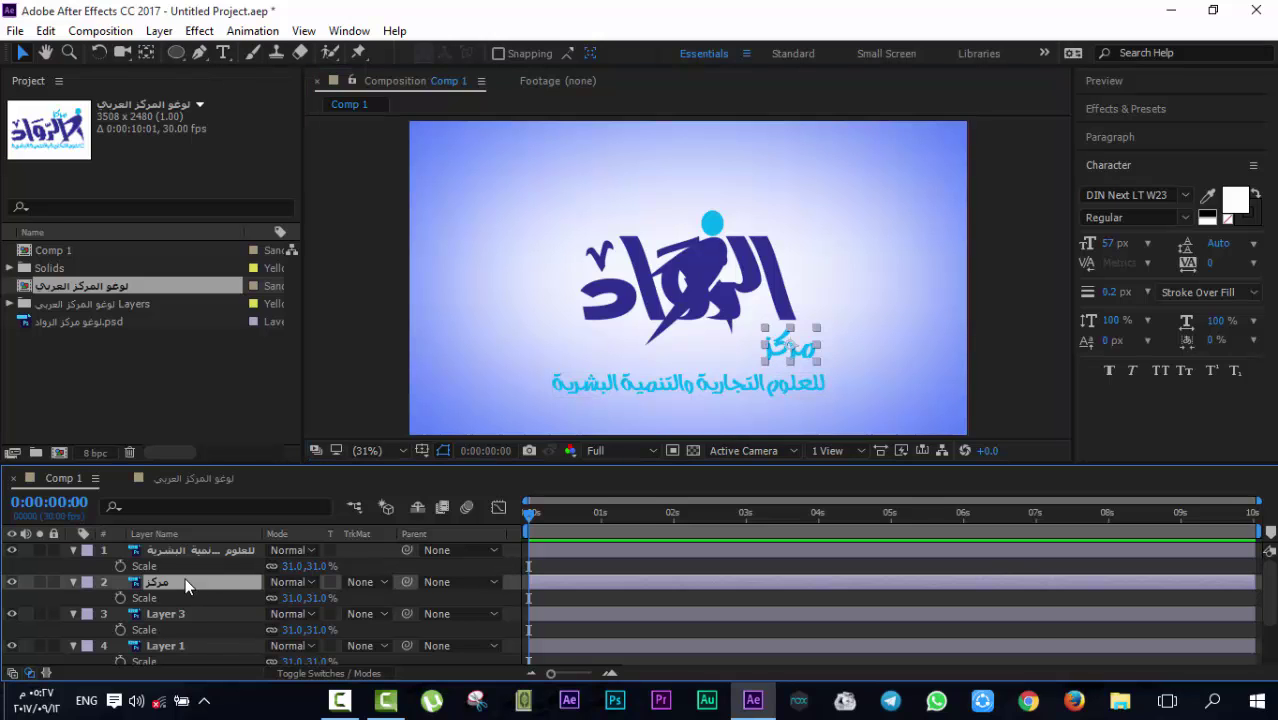
Move the الرواد wordmark (Layer 3) down to just above the tagline and scale it to 22%
drag(667, 327, 637, 373)
key(Return)
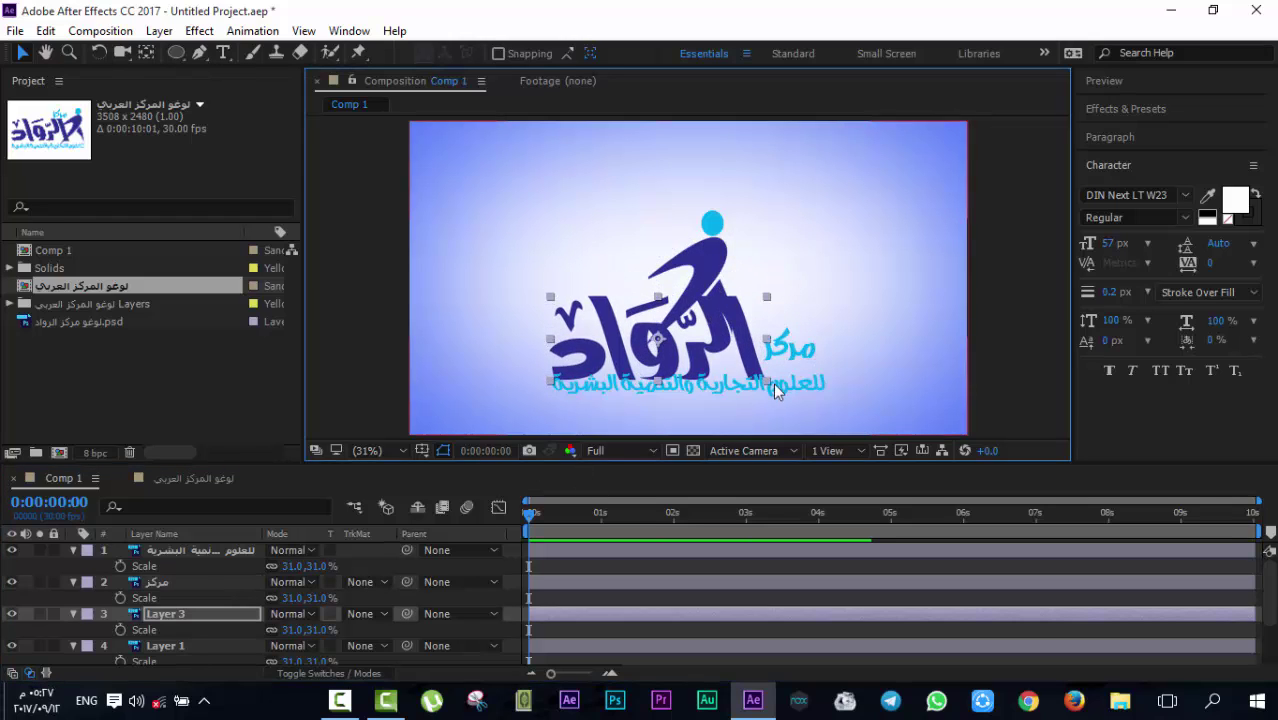
drag(300, 629, 291, 629)
drag(637, 357, 627, 357)
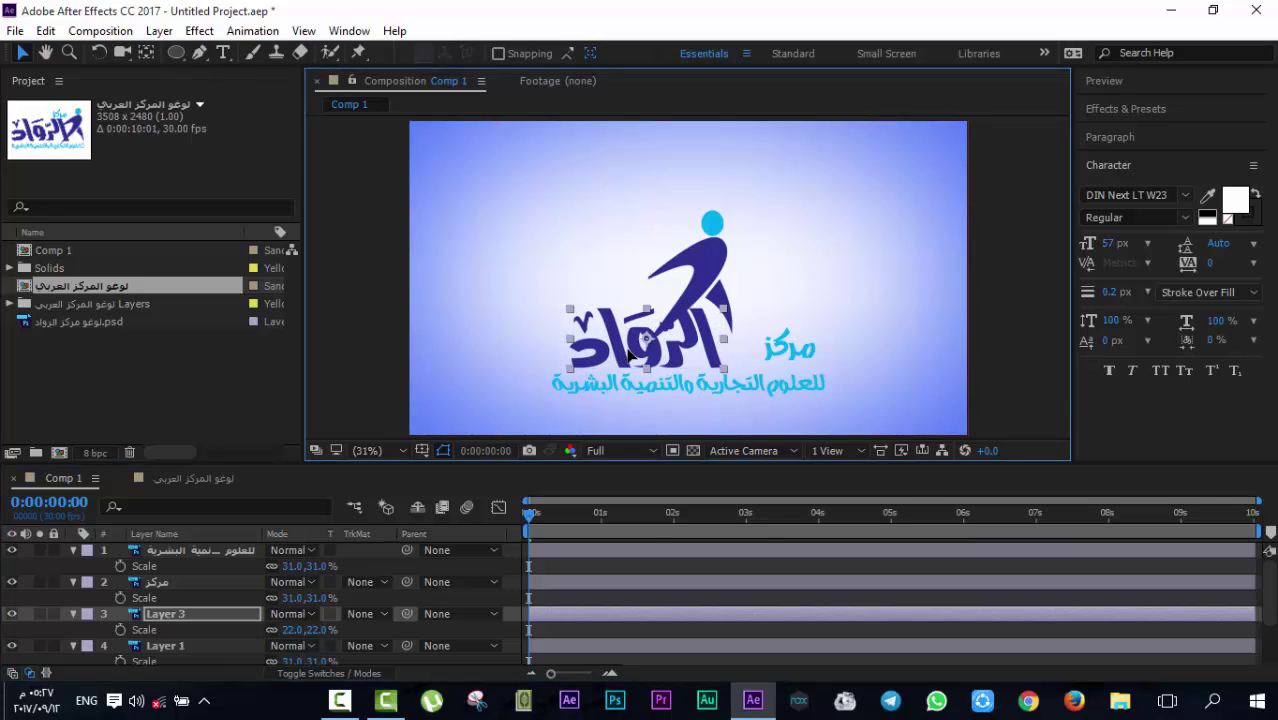
Scale the مركز layer to 61% and position it right beside the الرواد wordmark, above the tagline
click(162, 580)
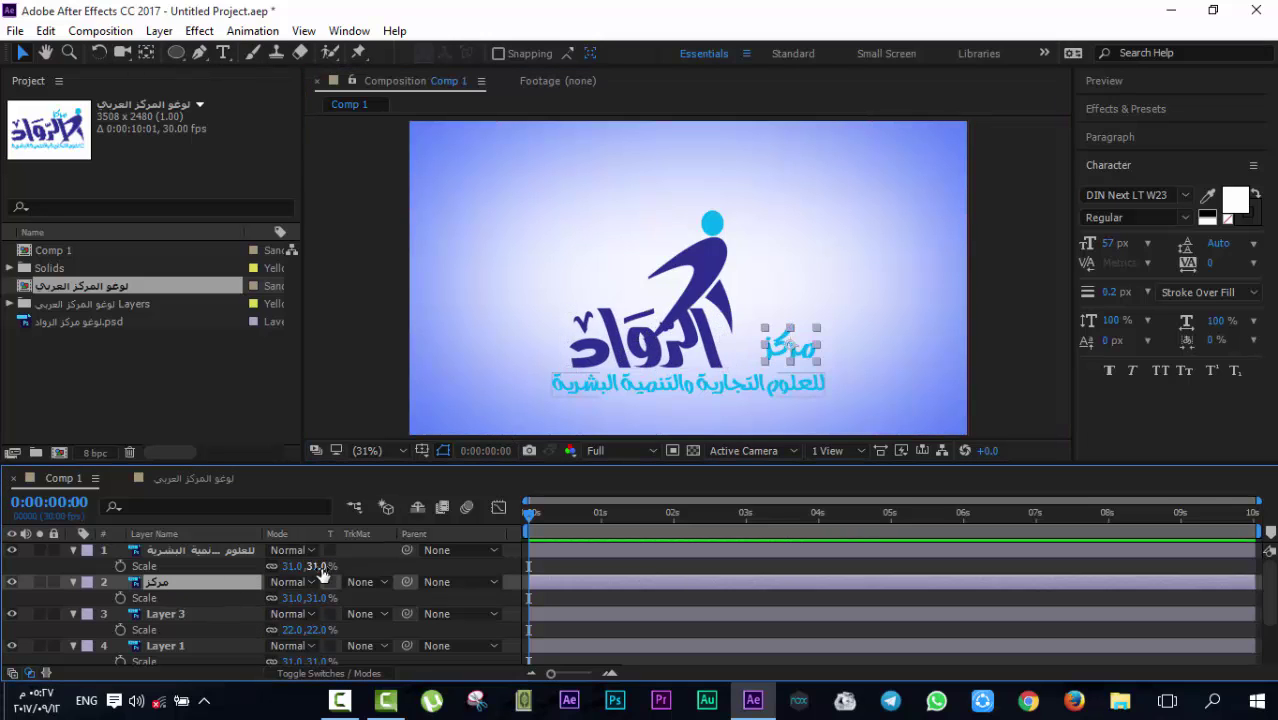
drag(296, 598, 320, 600)
drag(803, 359, 792, 355)
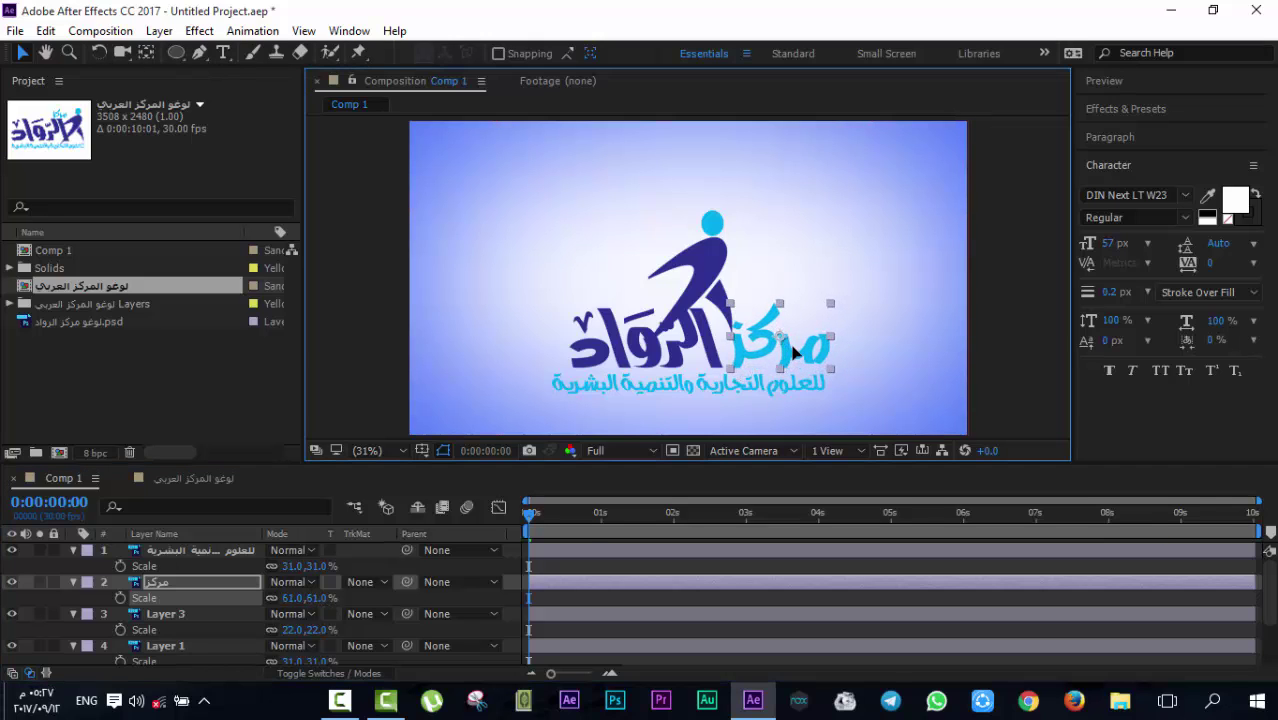
Move the human figure layer up so it stands clear above the الرواد wordmark, and leave all layers deselected
click(702, 253)
mouse_move(704, 253)
mouse_down()
mouse_move(710, 218)
mouse_move(716, 231)
mouse_up()
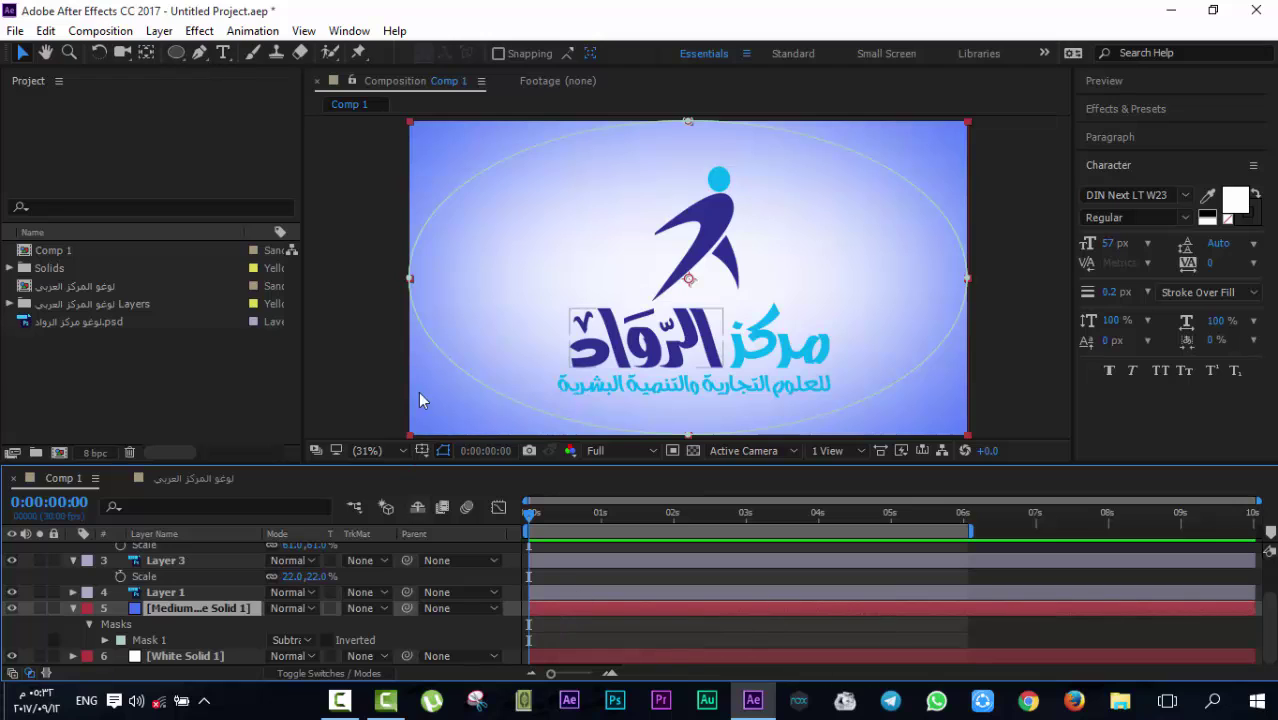
click(456, 633)
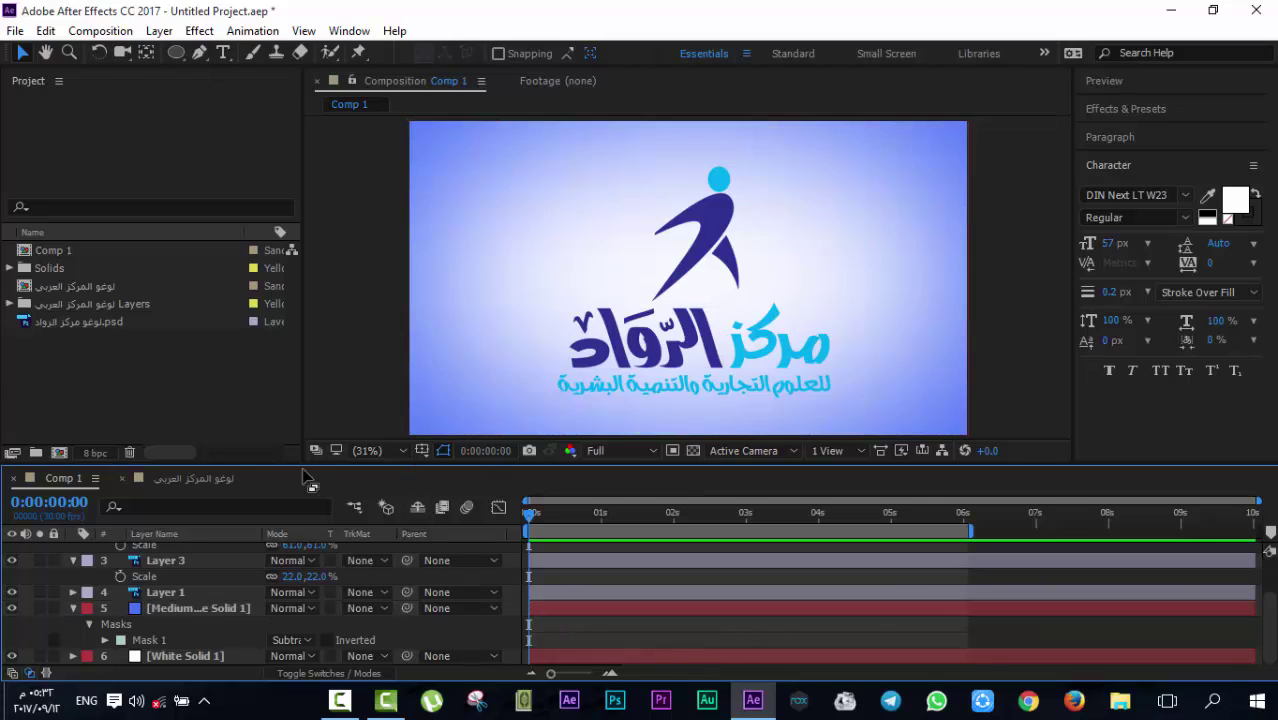
On the مركز layer, draw an open Pen mask path down the middle of the right stroke of the letter م
scroll(209, 586, up, 3)
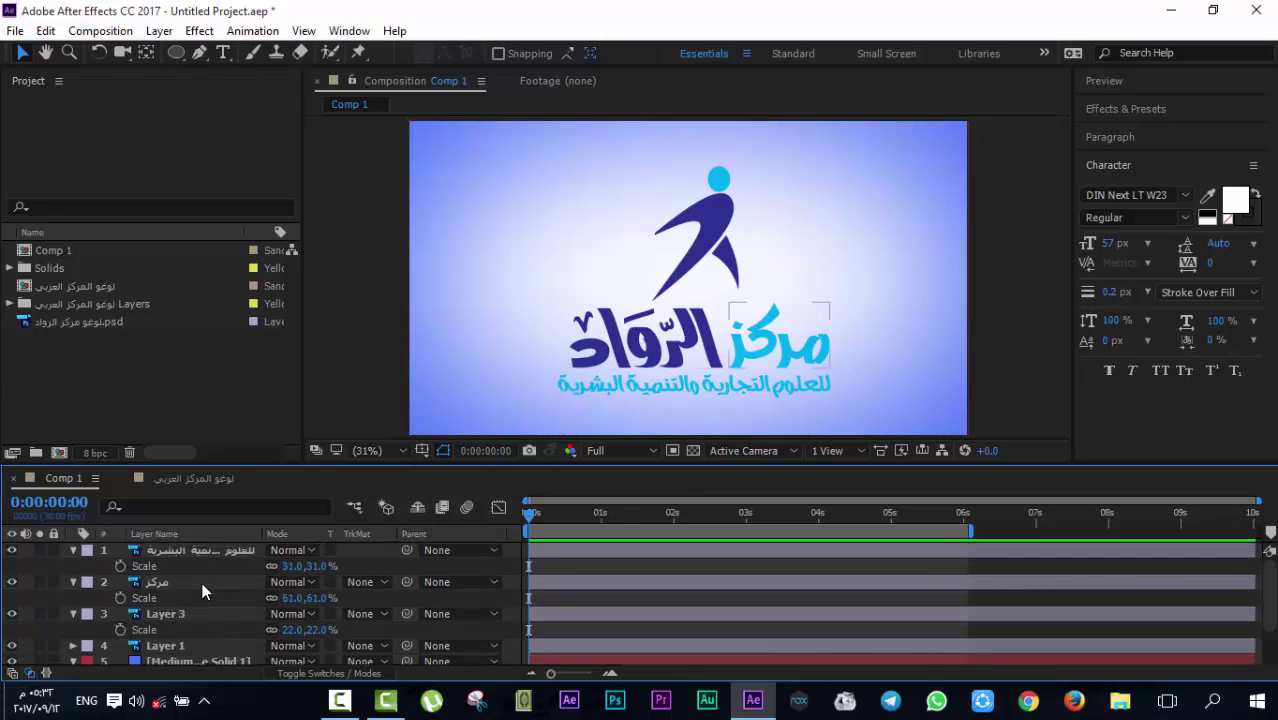
click(195, 581)
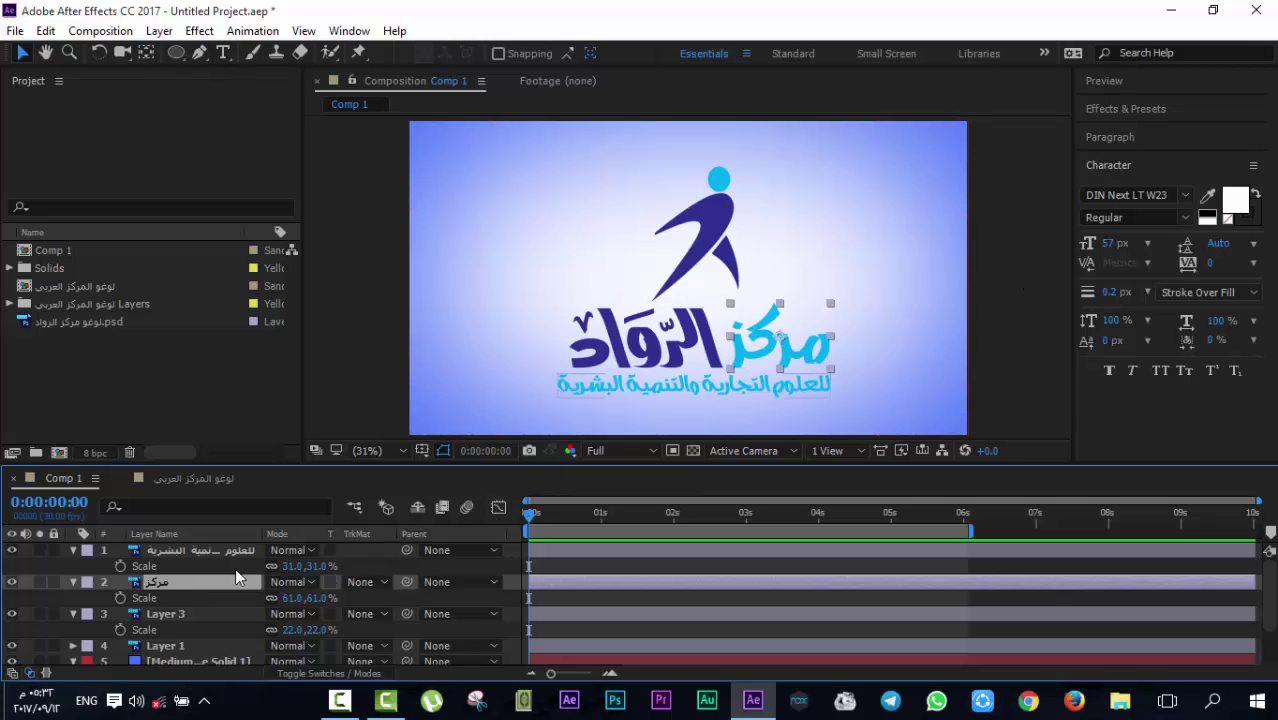
scroll(590, 354, up, 4)
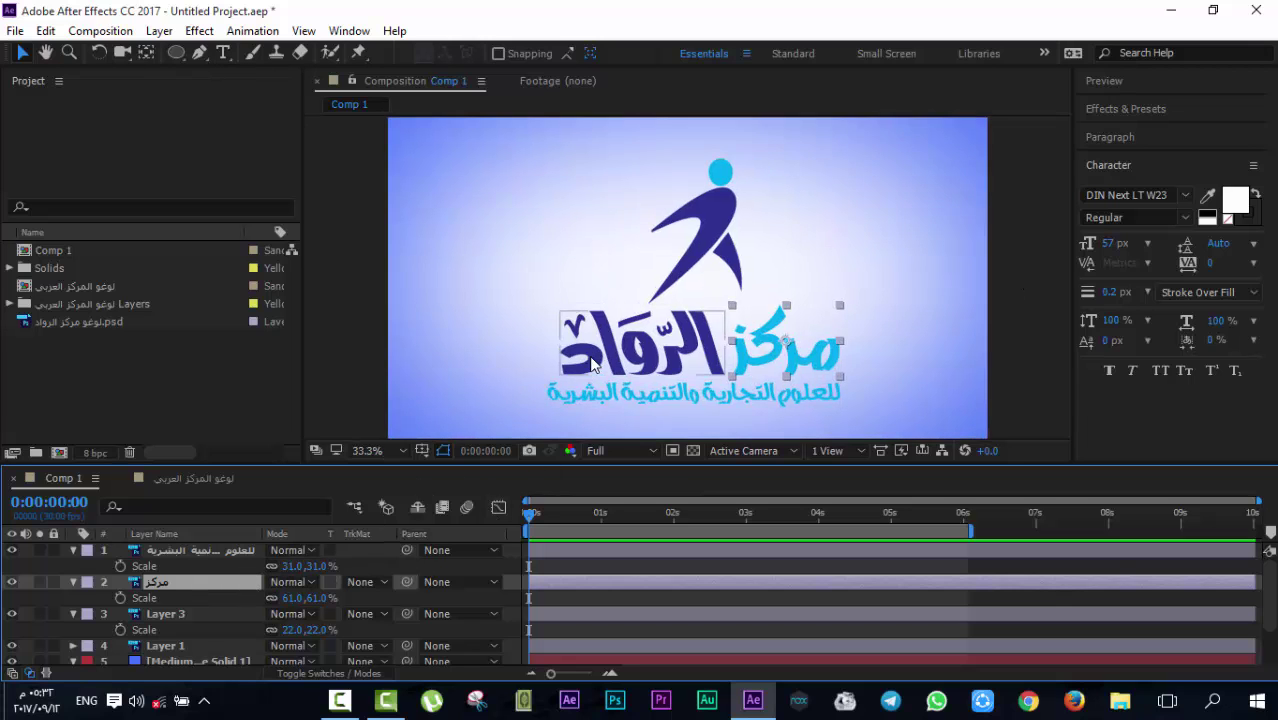
drag(590, 354, 560, 140)
scroll(560, 300, up, 2)
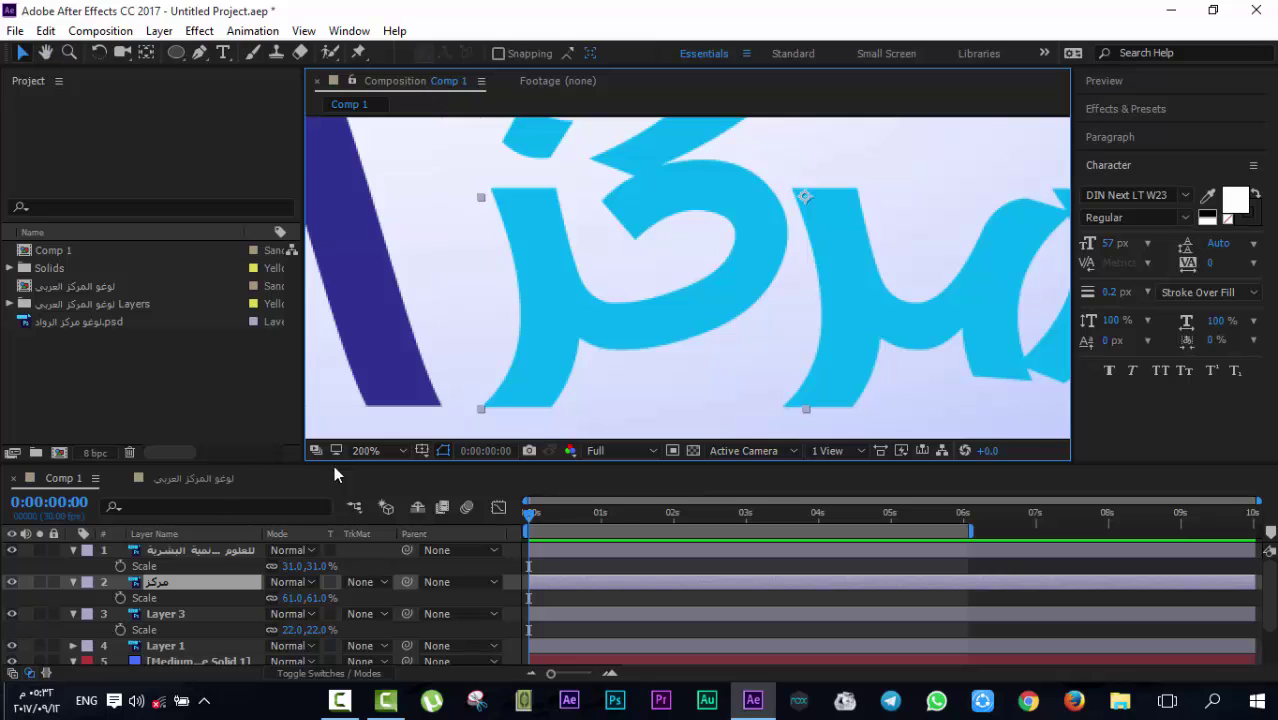
scroll(333, 465, down, 1)
scroll(471, 356, down, 2)
drag(471, 356, 411, 356)
scroll(321, 570, up, 2)
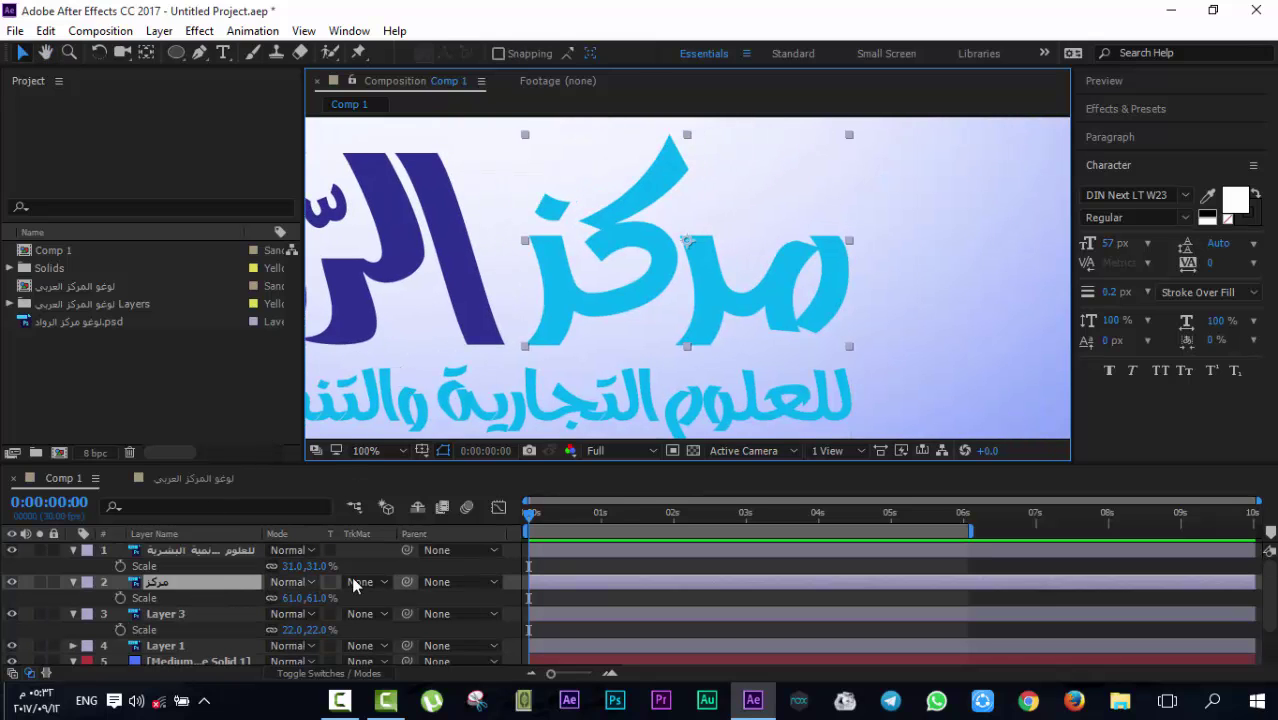
click(195, 580)
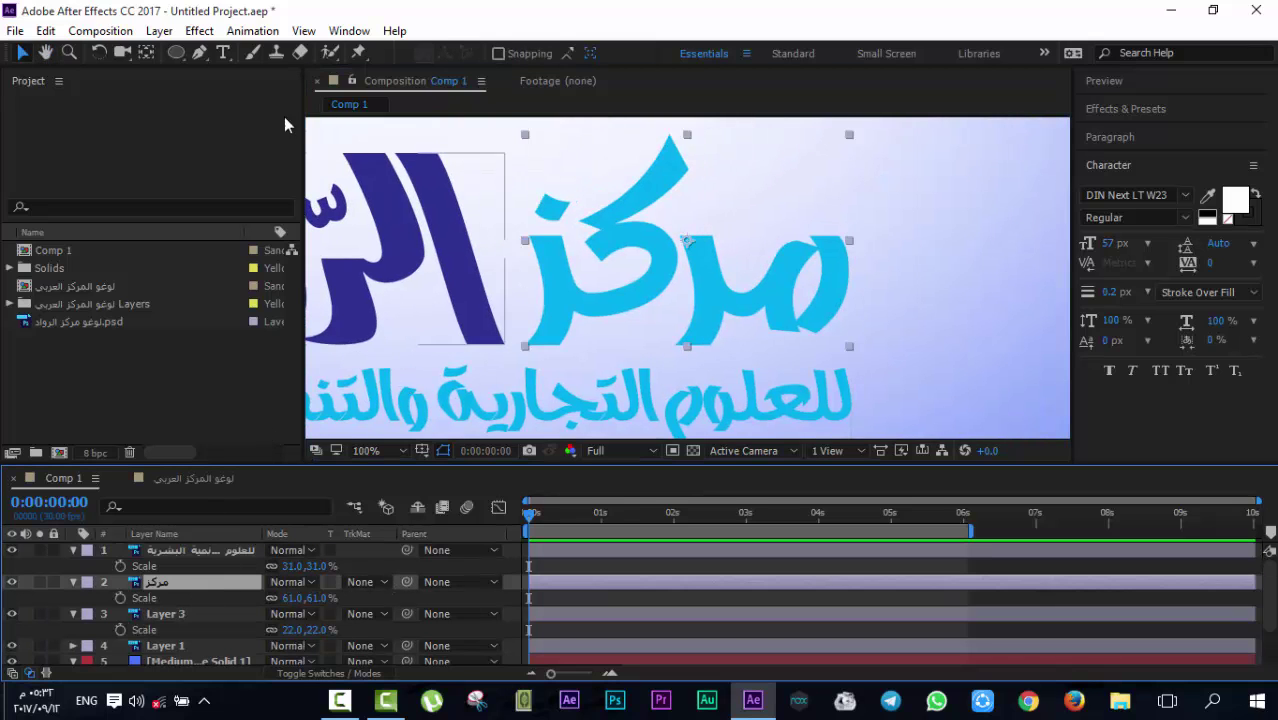
click(199, 54)
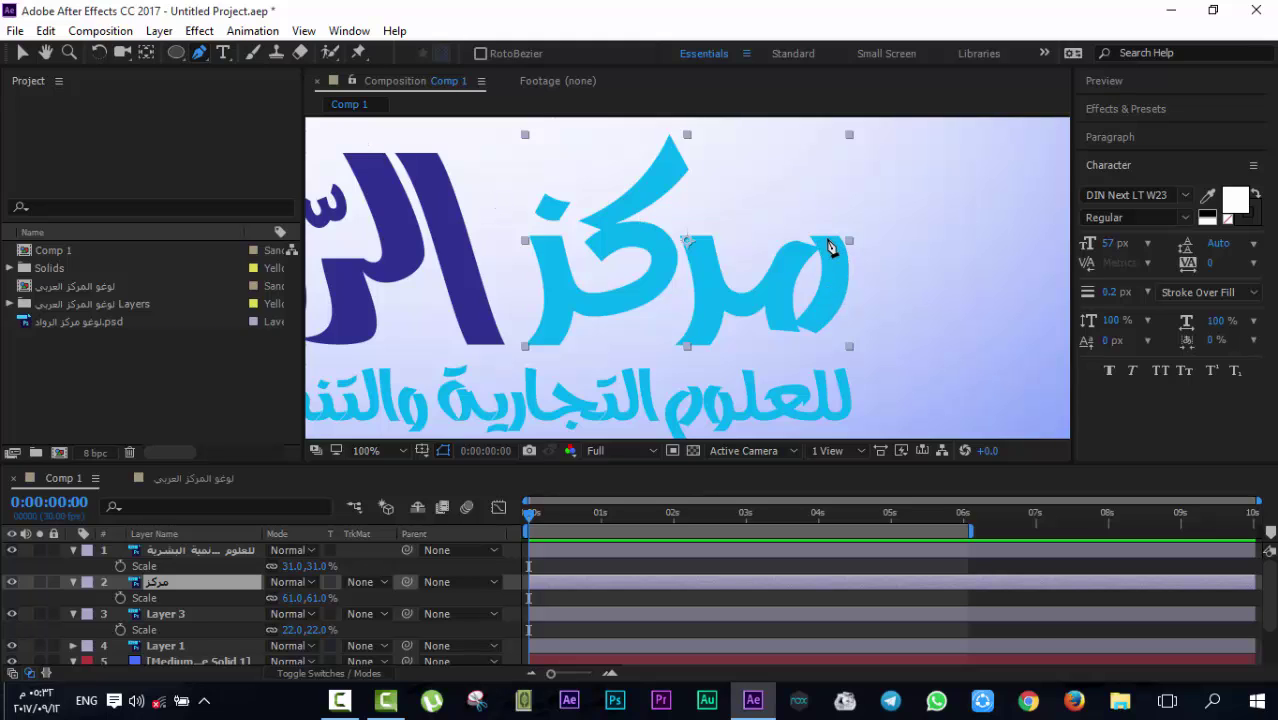
click(828, 238)
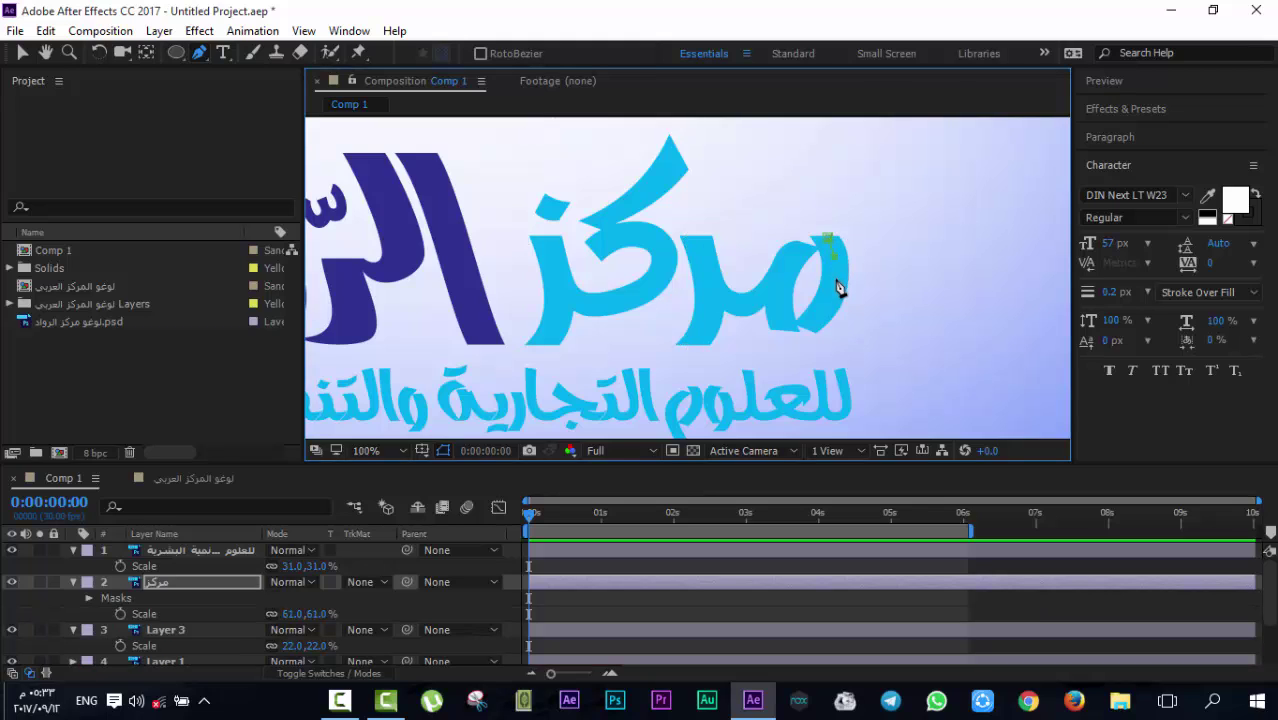
click(831, 296)
Reselect the مركز layer and extend its open mask path to the lower end of the م's right stroke
click(398, 606)
click(168, 583)
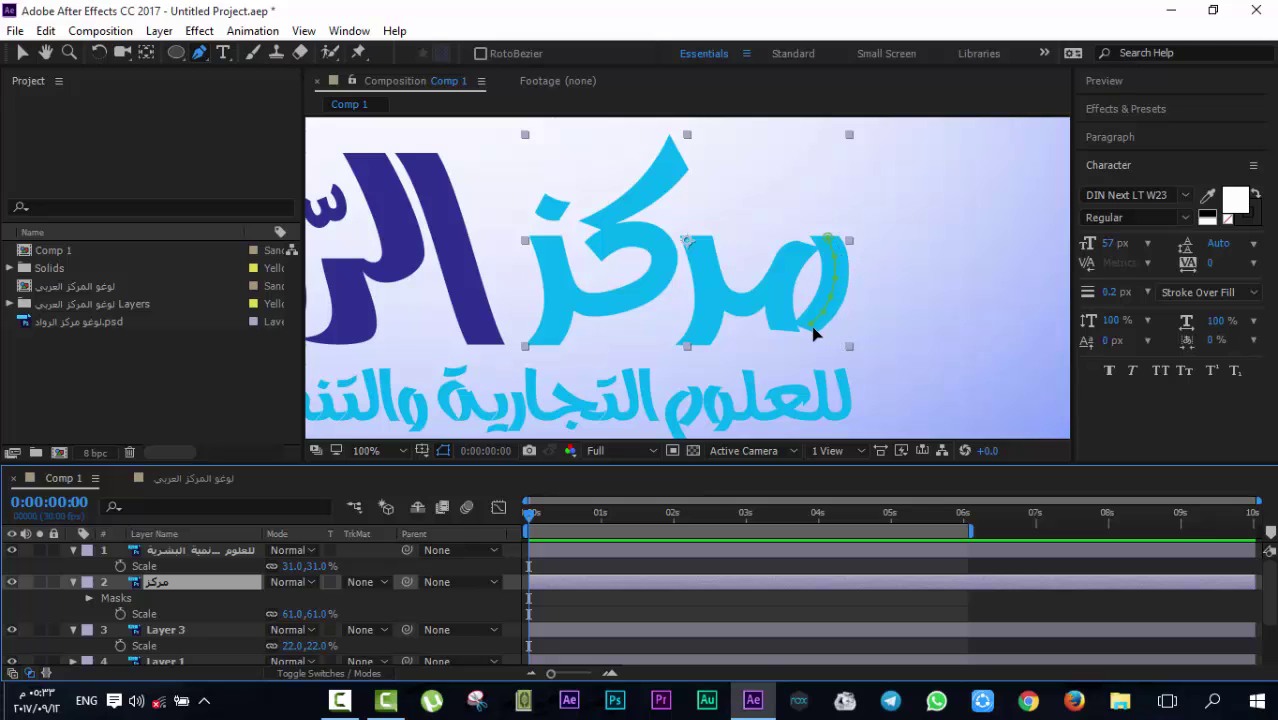
click(812, 335)
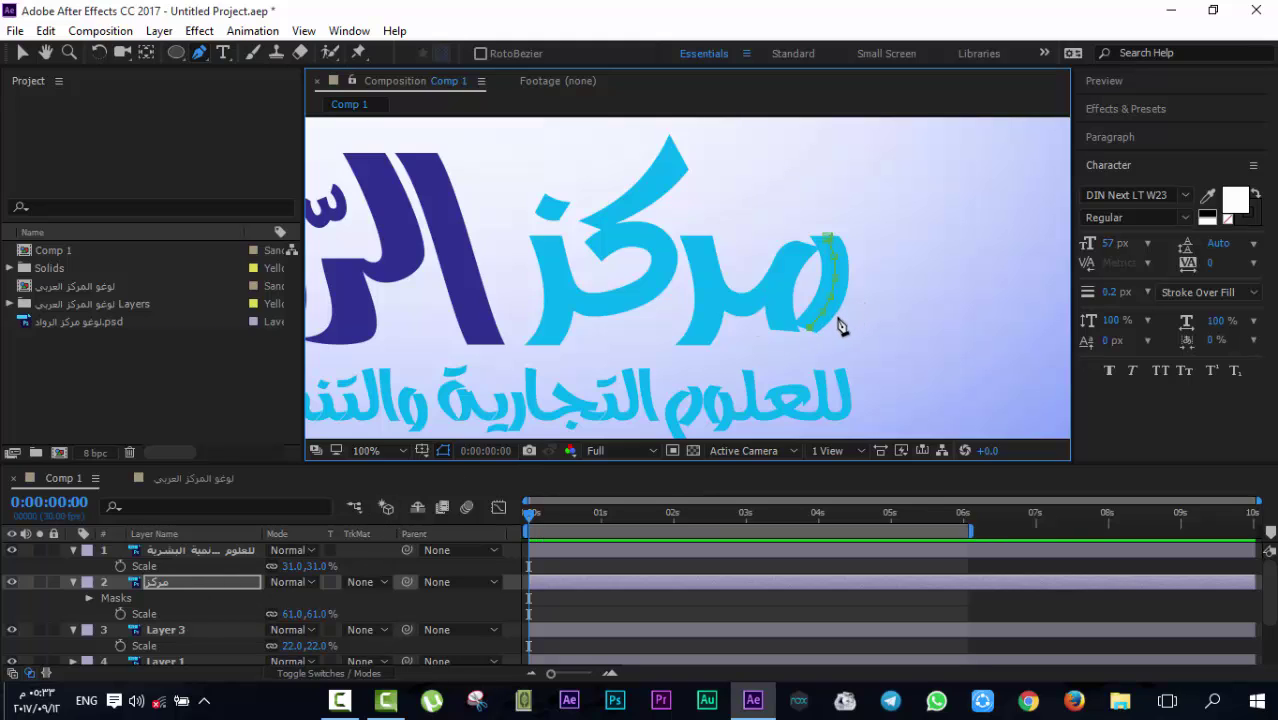
Examine the open mask path on the letter م at several magnifications, with the مركز layer selected and deselected
key(comma)
key(comma)
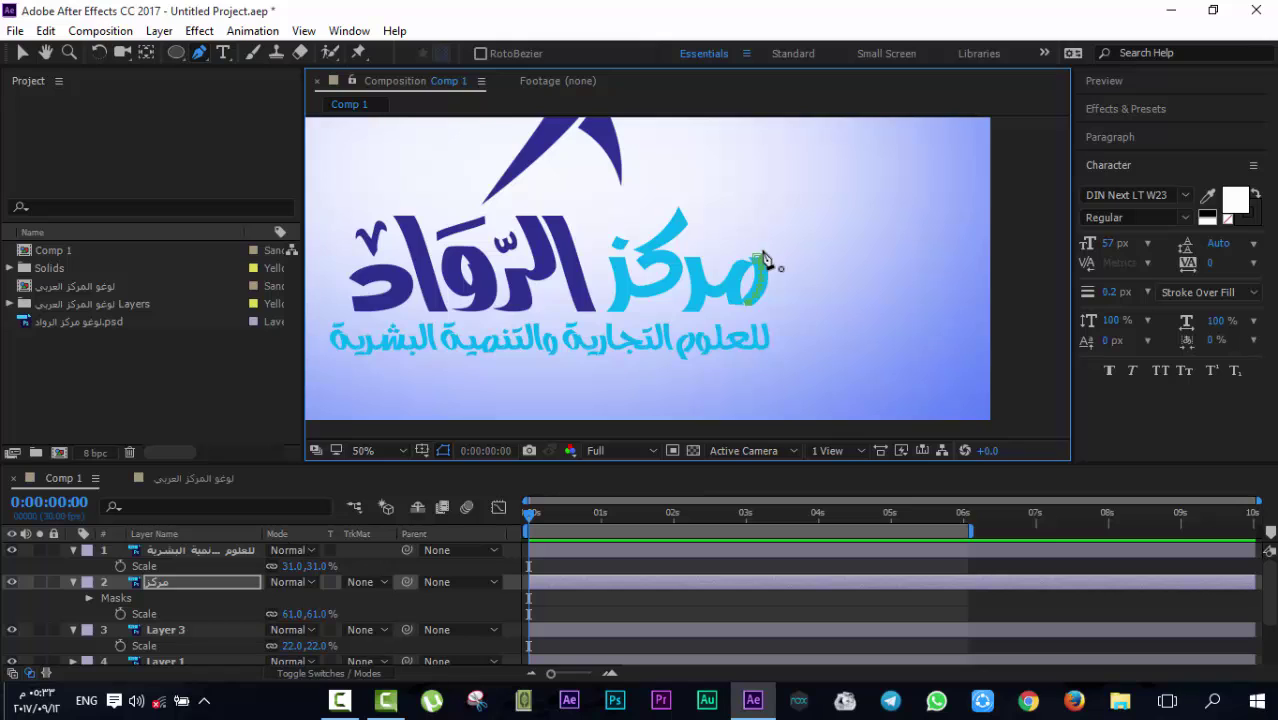
scroll(759, 265, up, 2)
scroll(752, 277, down, 2)
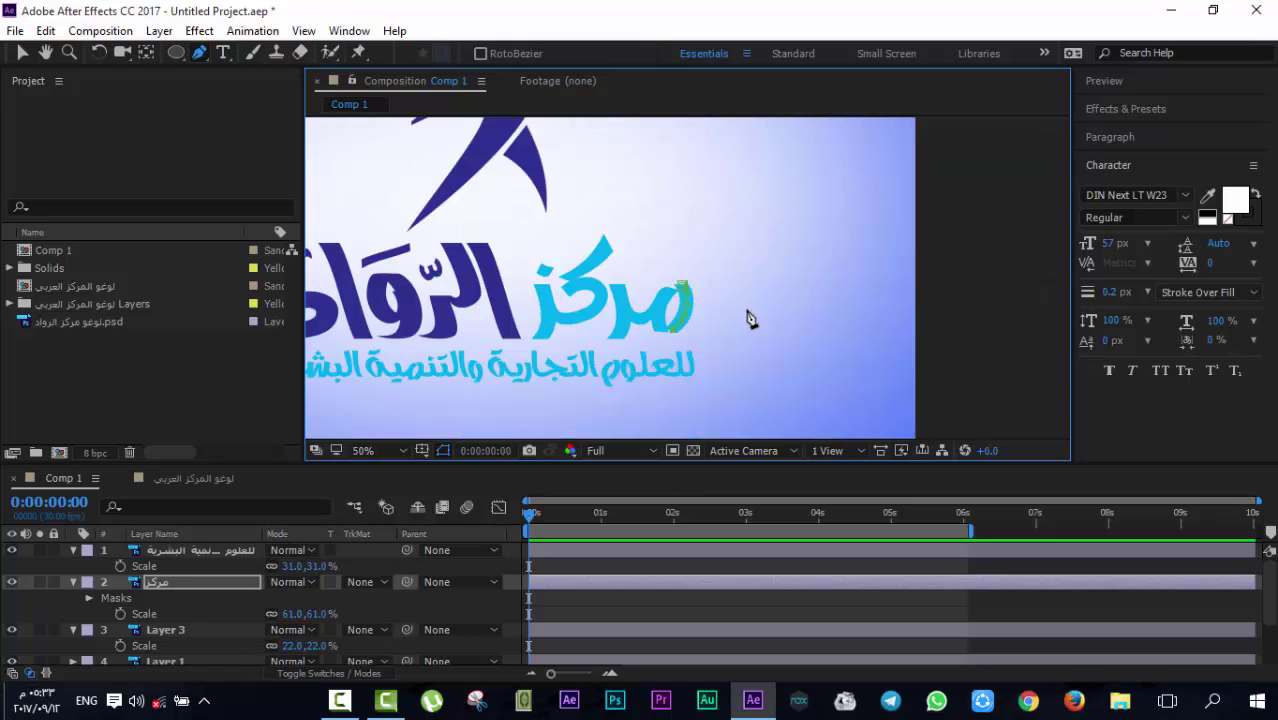
scroll(660, 325, up, 2)
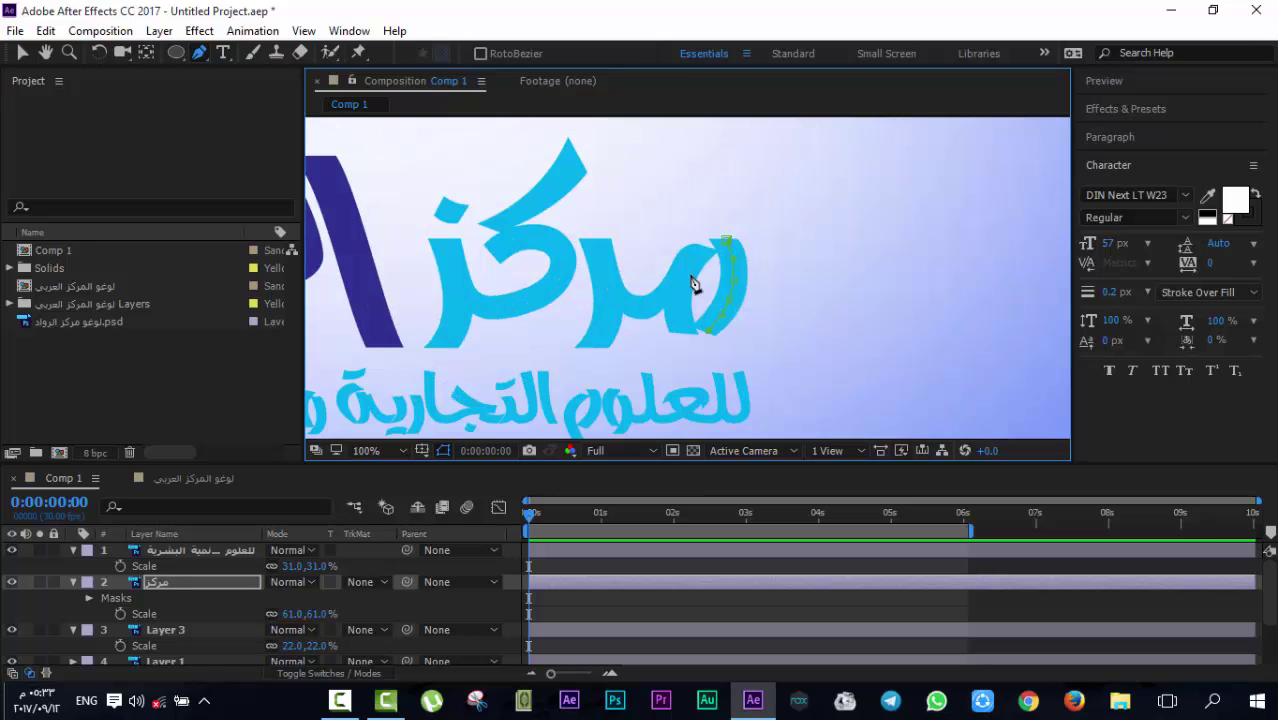
scroll(645, 314, up, 1)
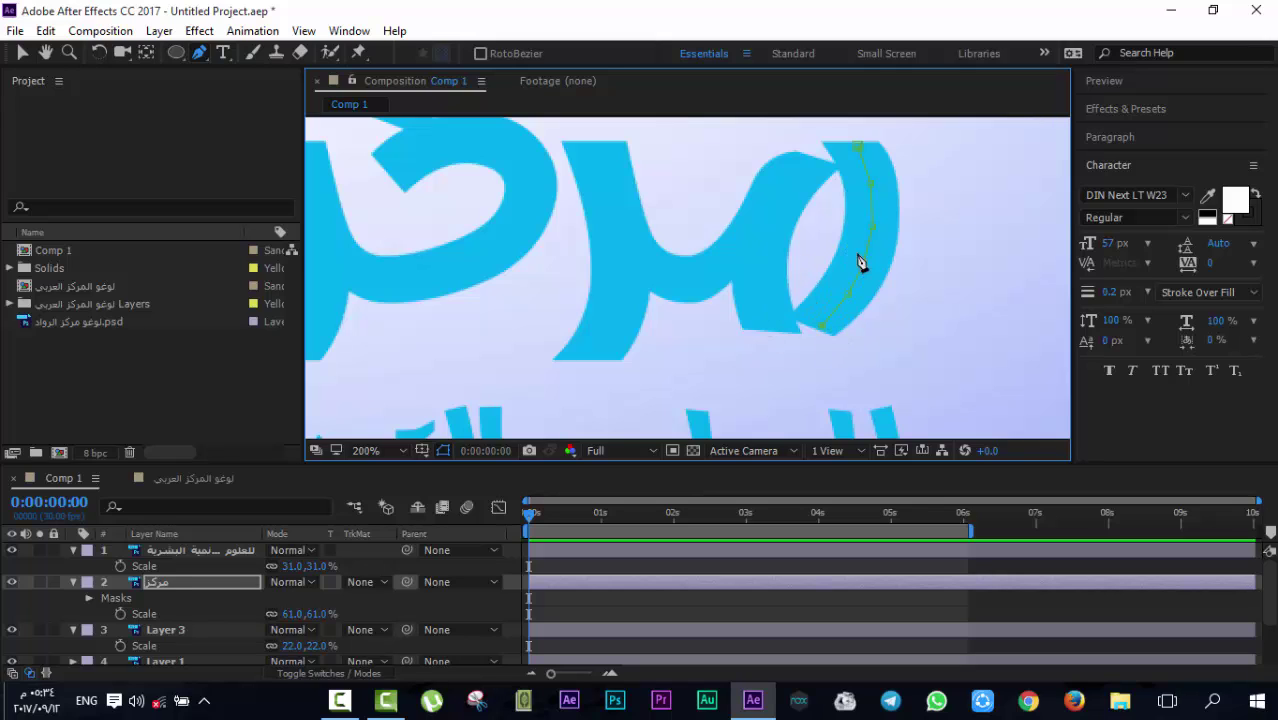
click(474, 604)
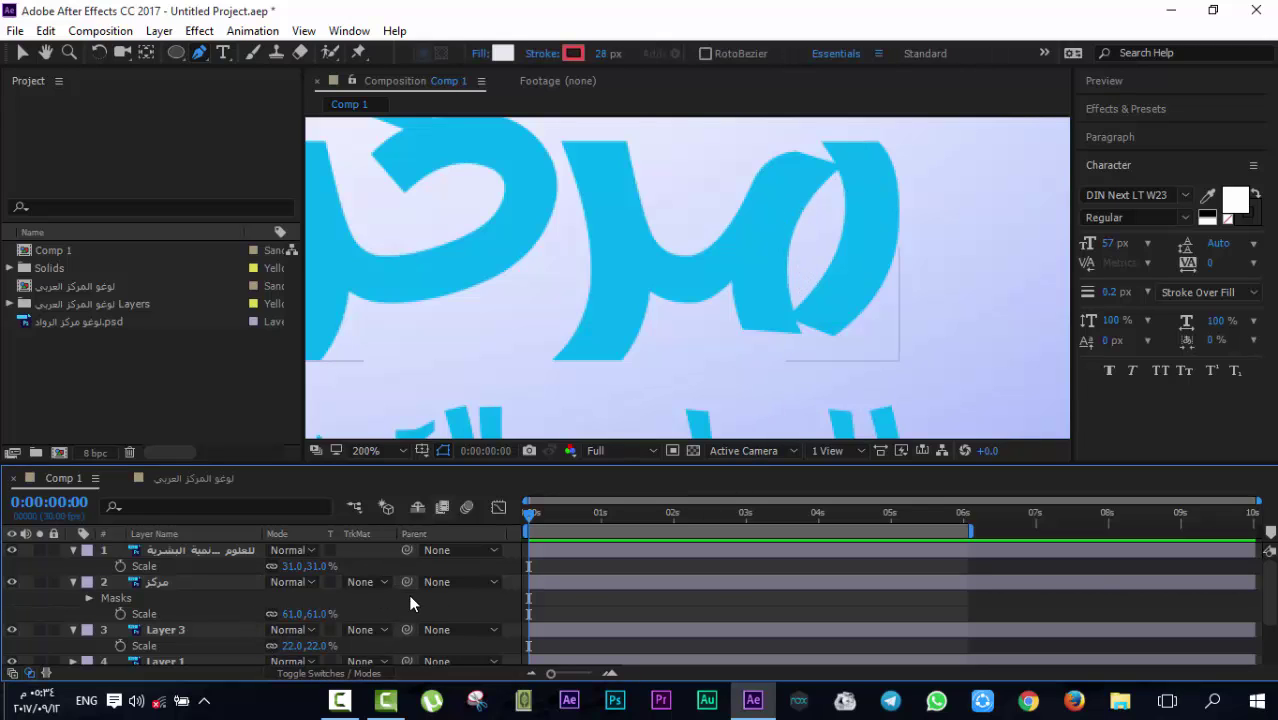
click(162, 582)
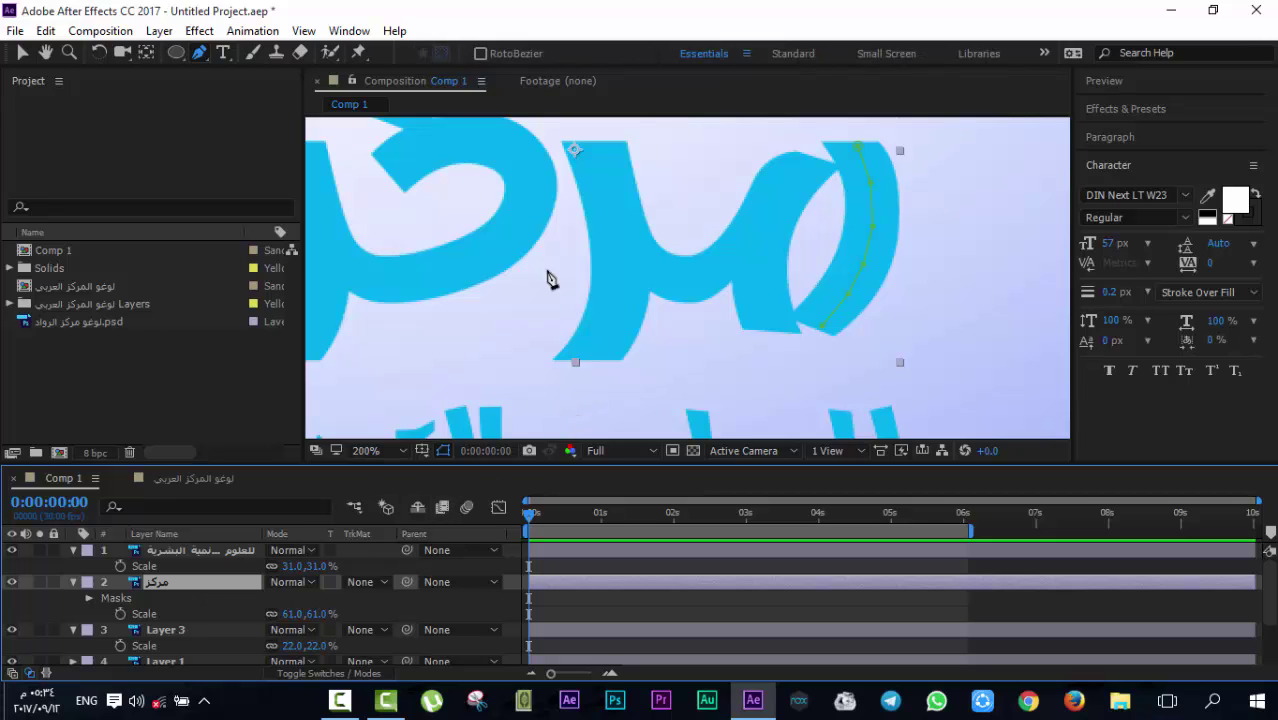
click(486, 608)
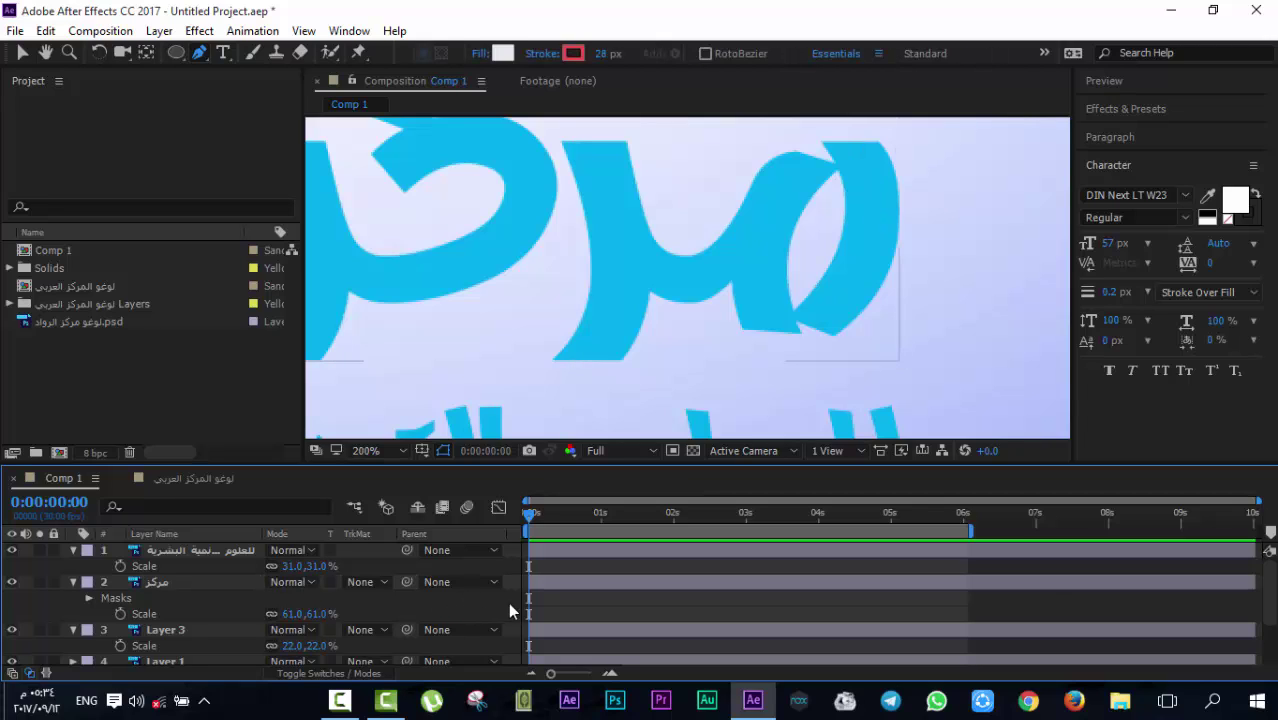
click(165, 585)
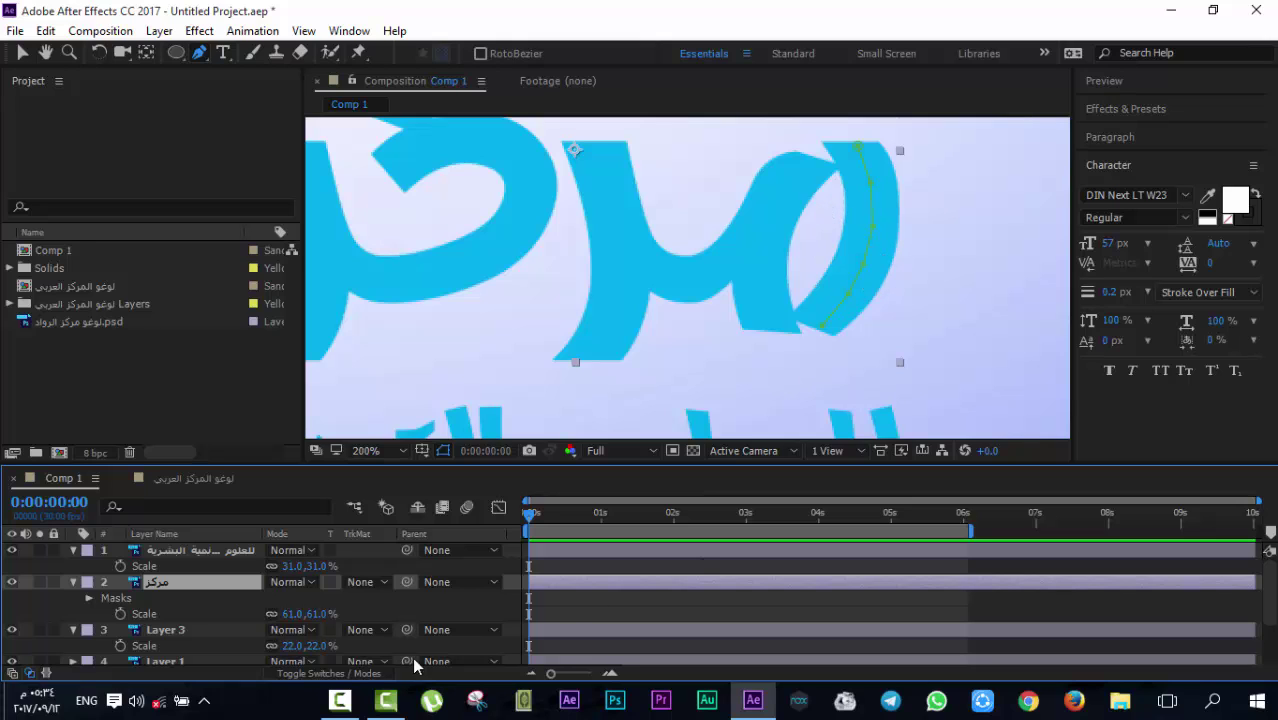
Draw a second, separate open mask path down the upper left stroke of the letter م on the مركز layer
click(340, 705)
click(340, 700)
drag(806, 158, 778, 230)
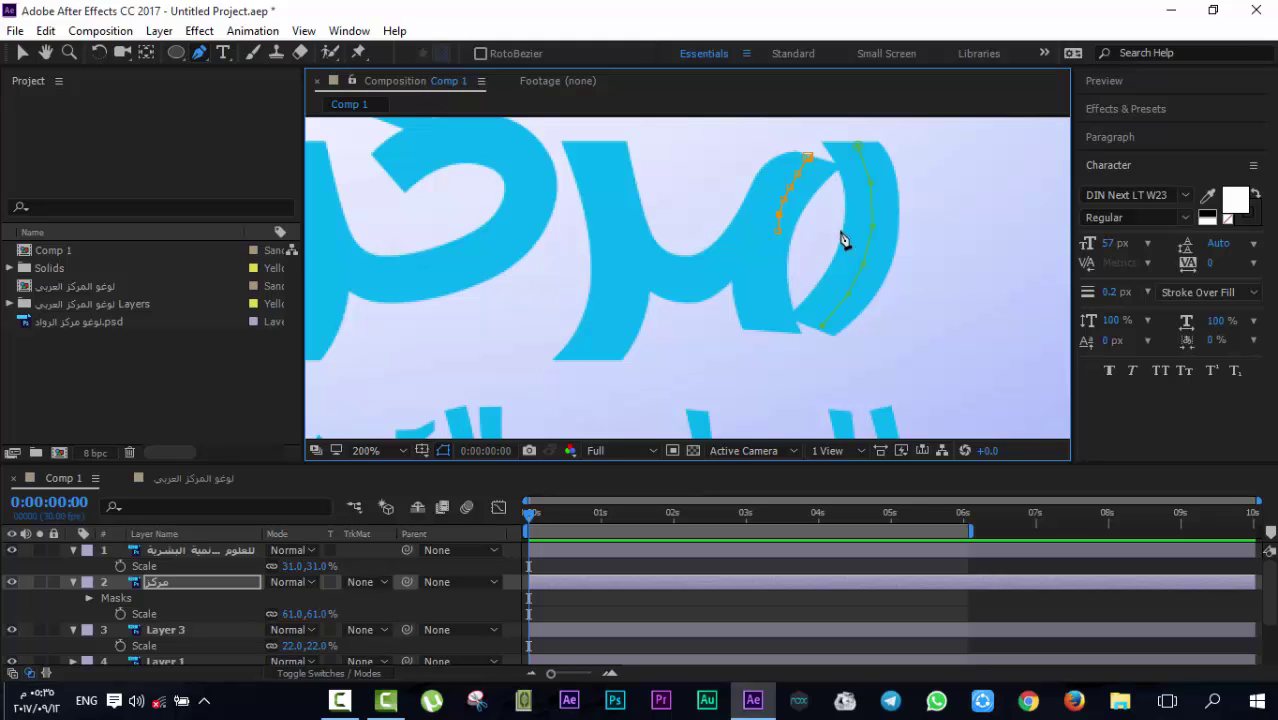
click(444, 603)
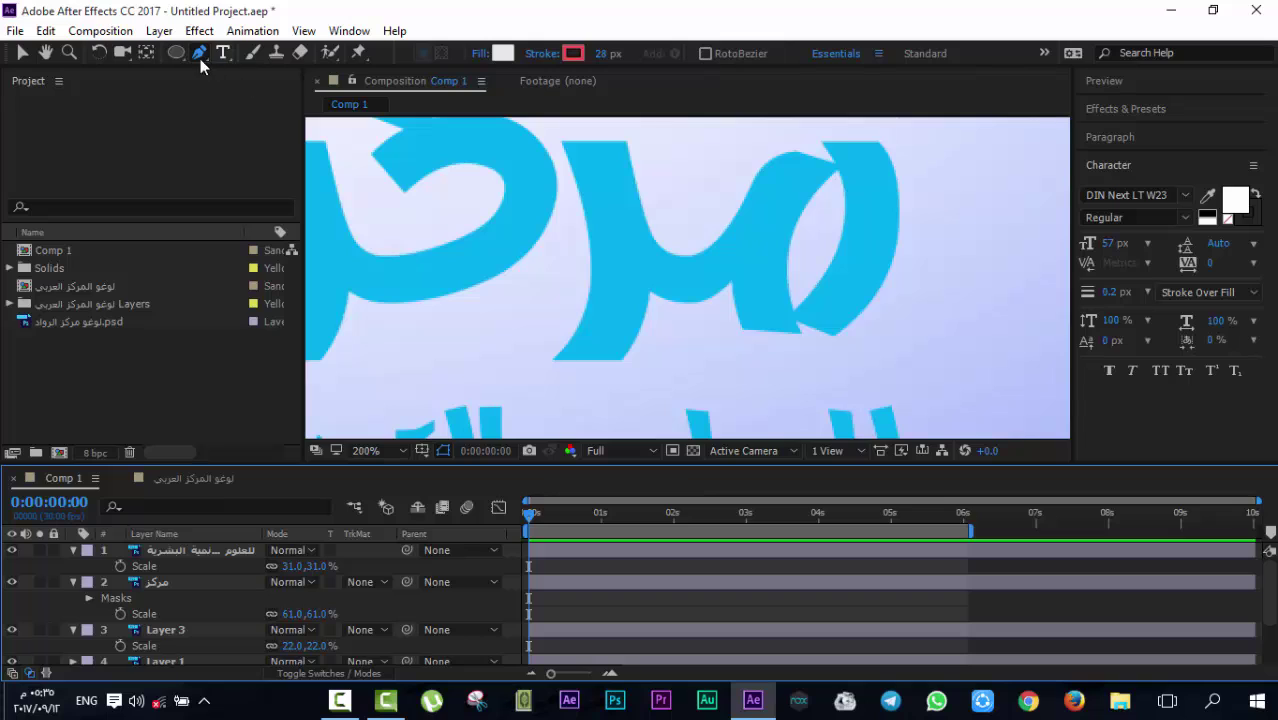
Reveal the masks of the مركز layer and delete Mask 2
click(176, 579)
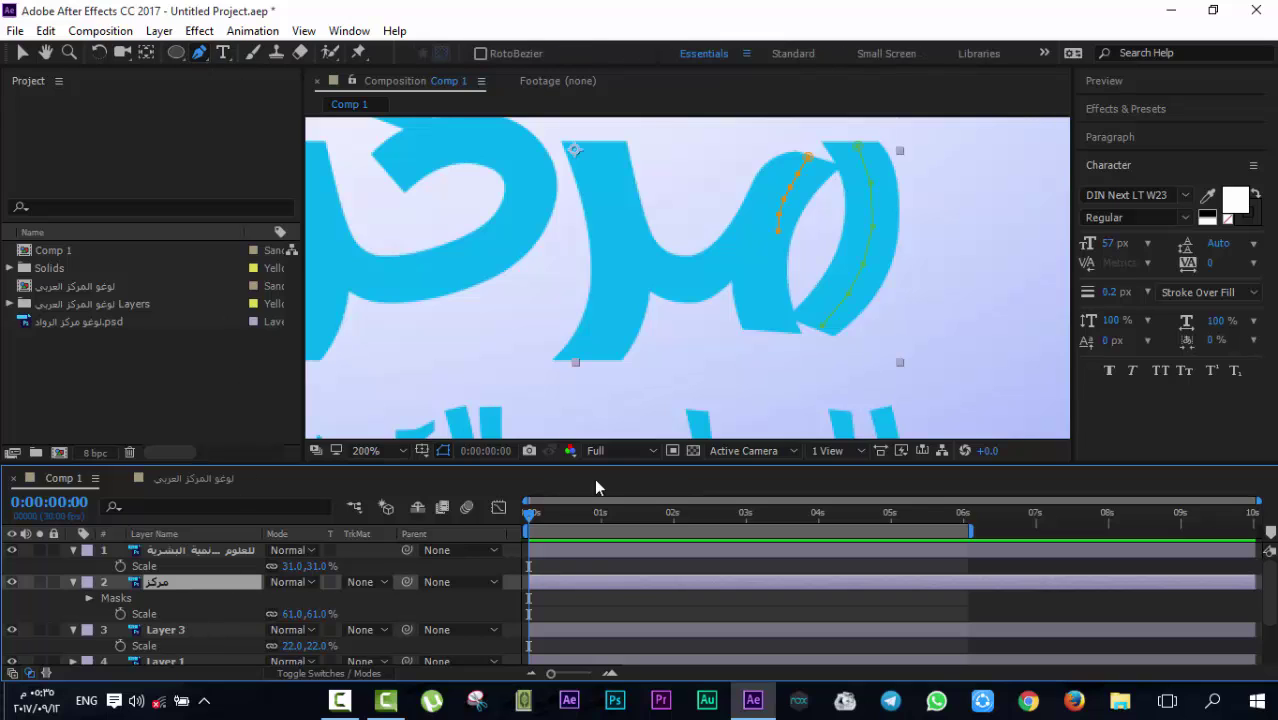
key(m)
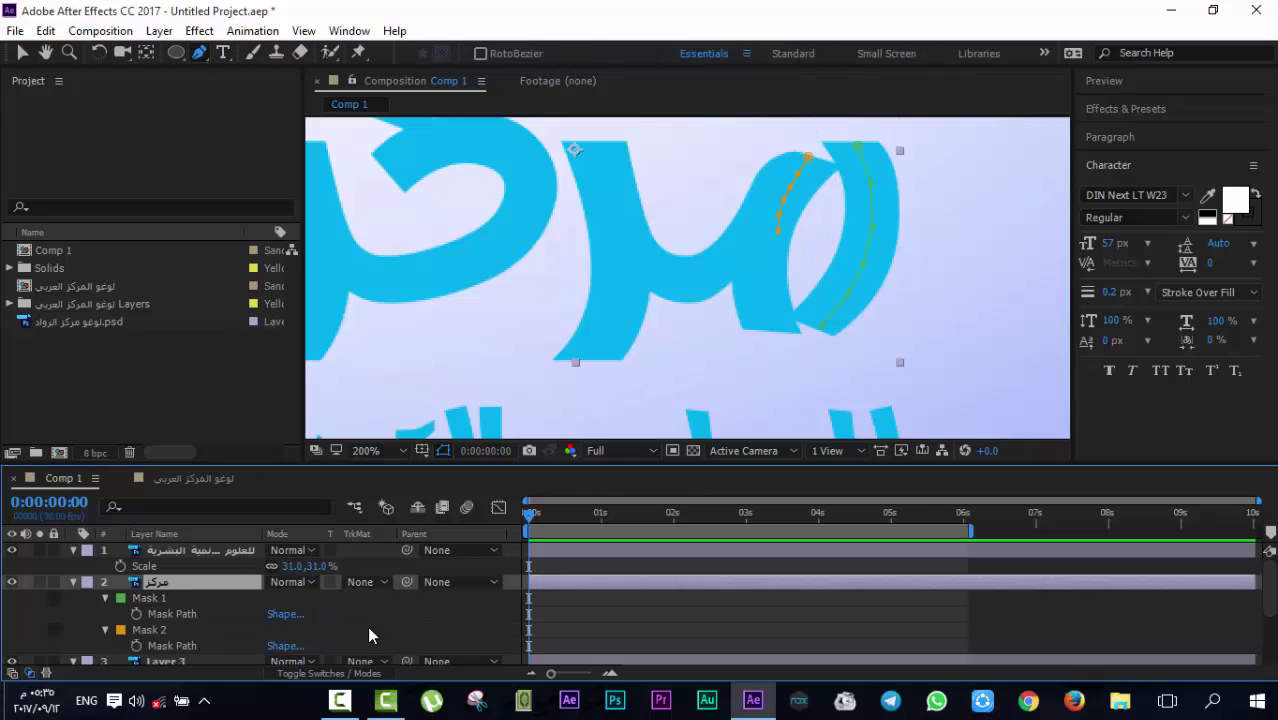
click(361, 621)
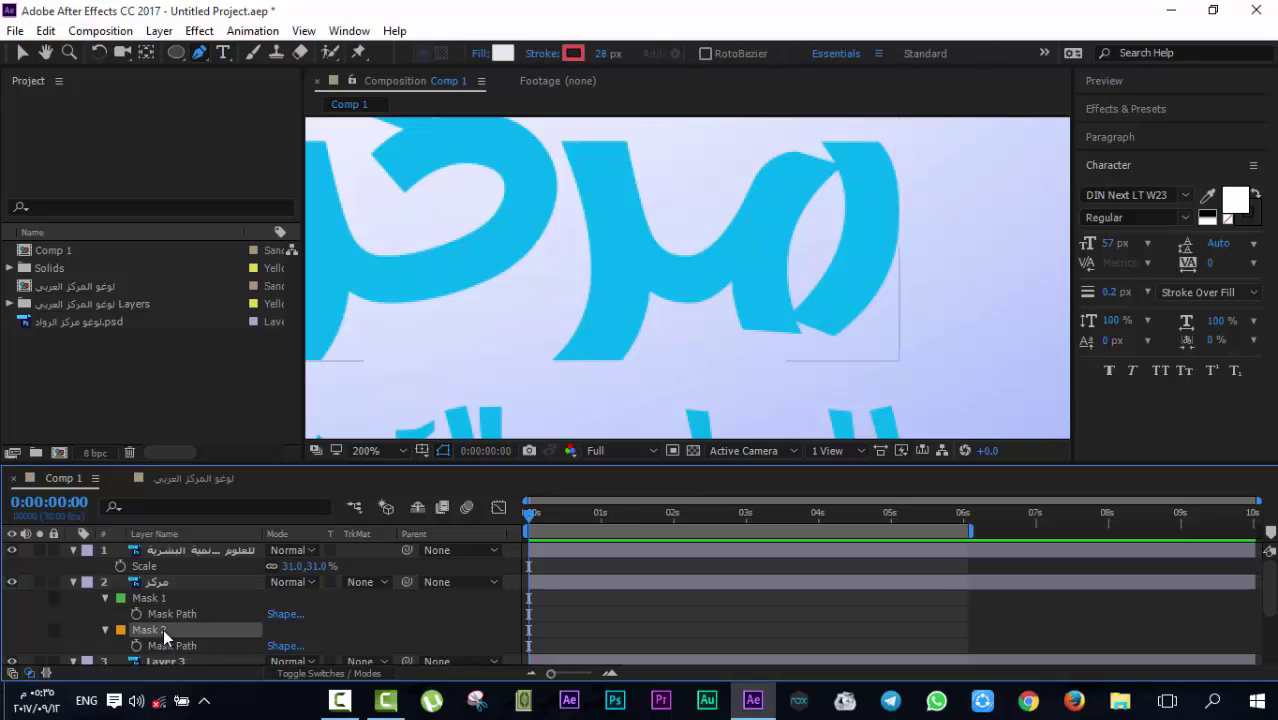
click(163, 629)
key(Delete)
click(216, 572)
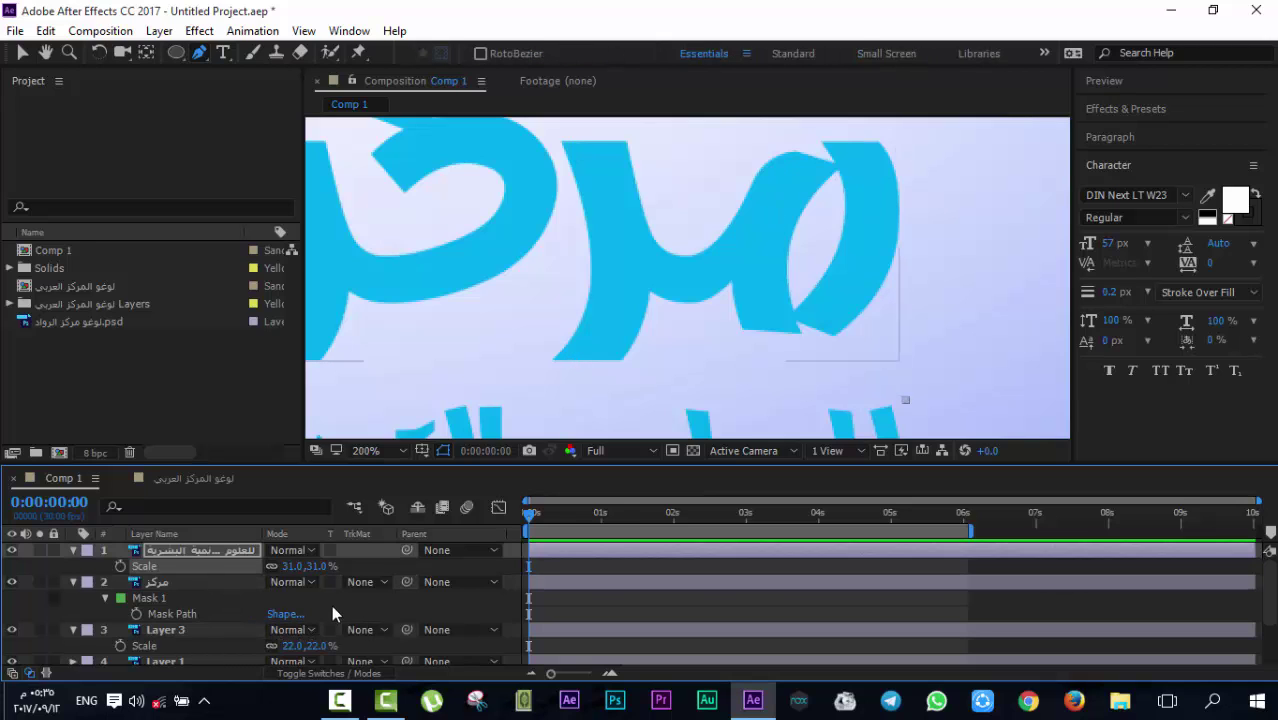
click(214, 581)
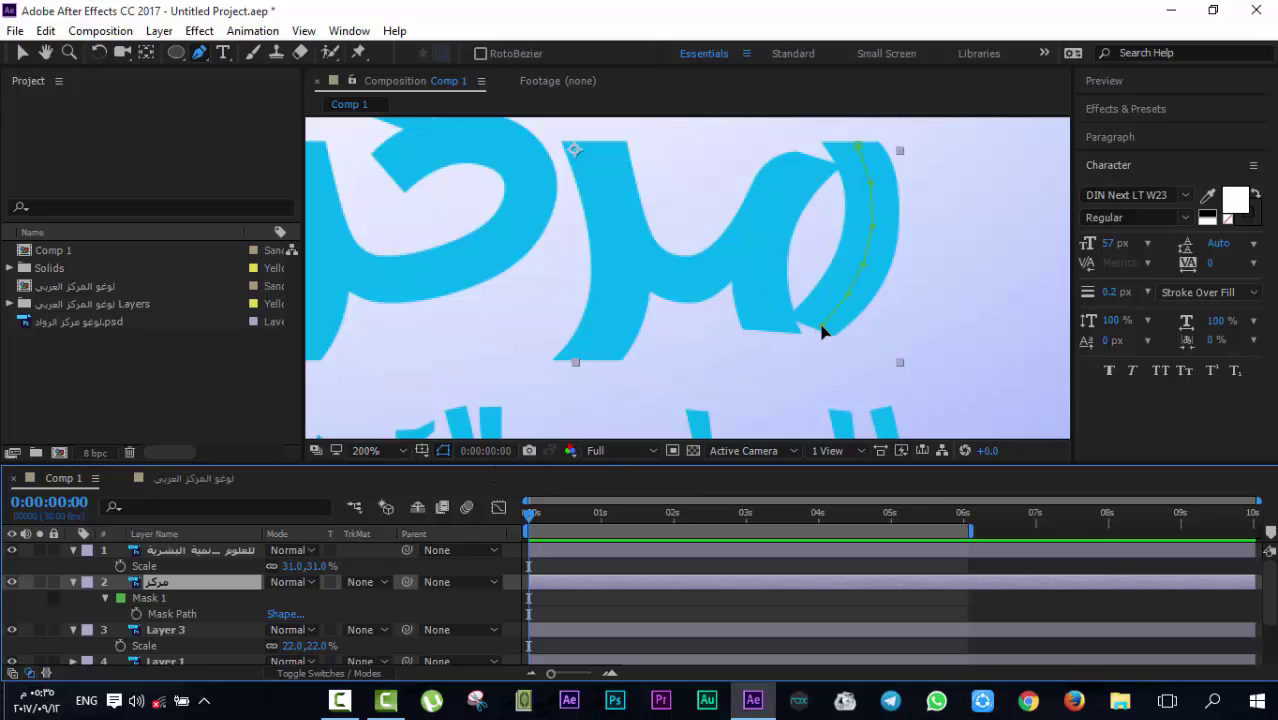
click(368, 606)
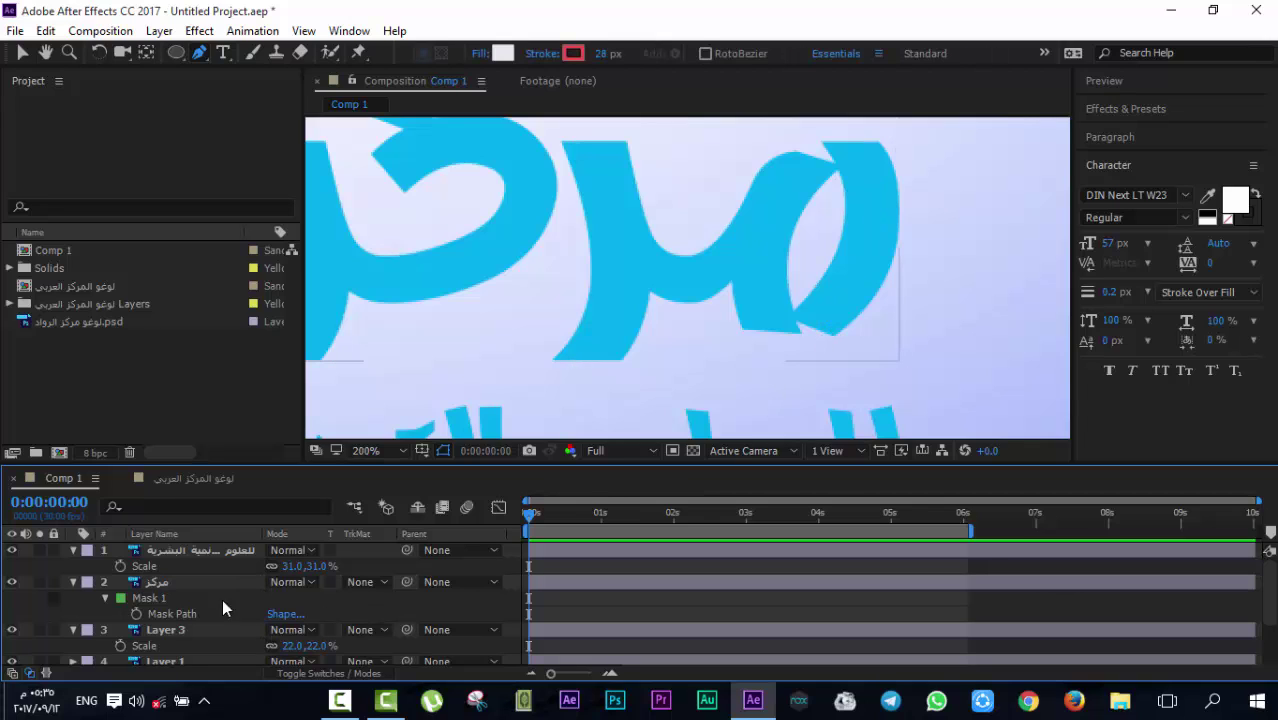
click(169, 580)
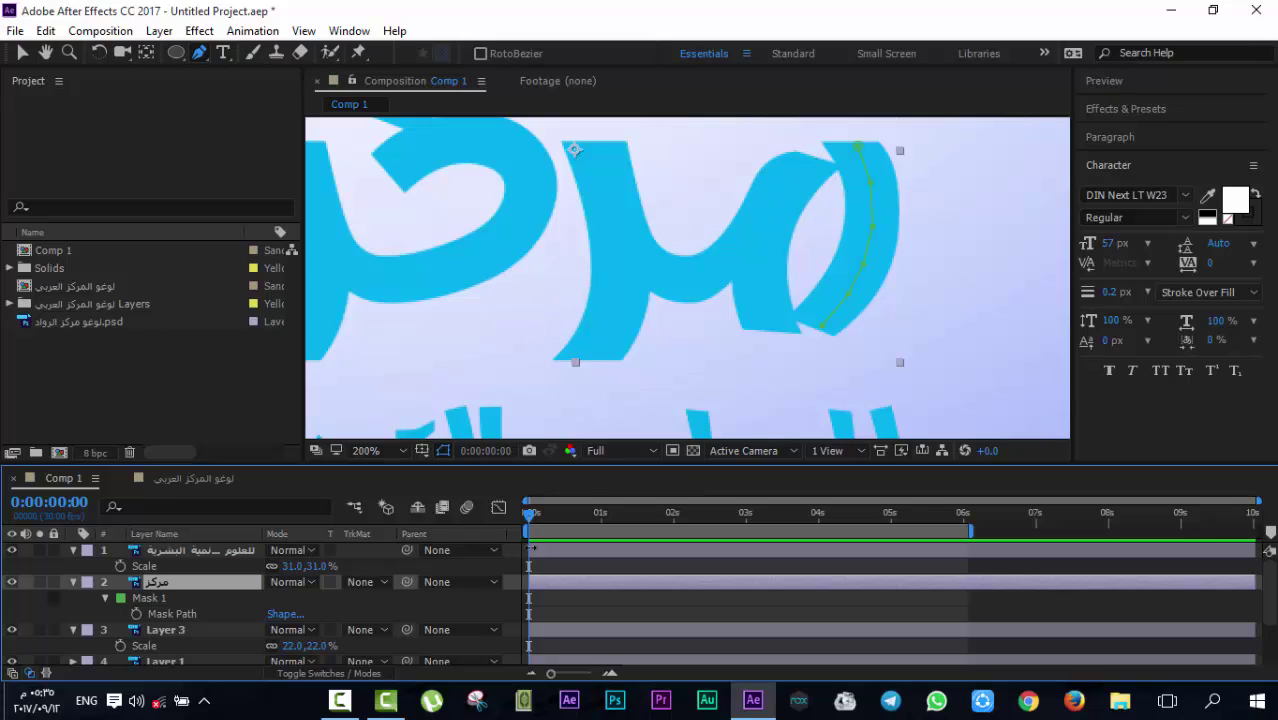
click(339, 700)
click(1186, 613)
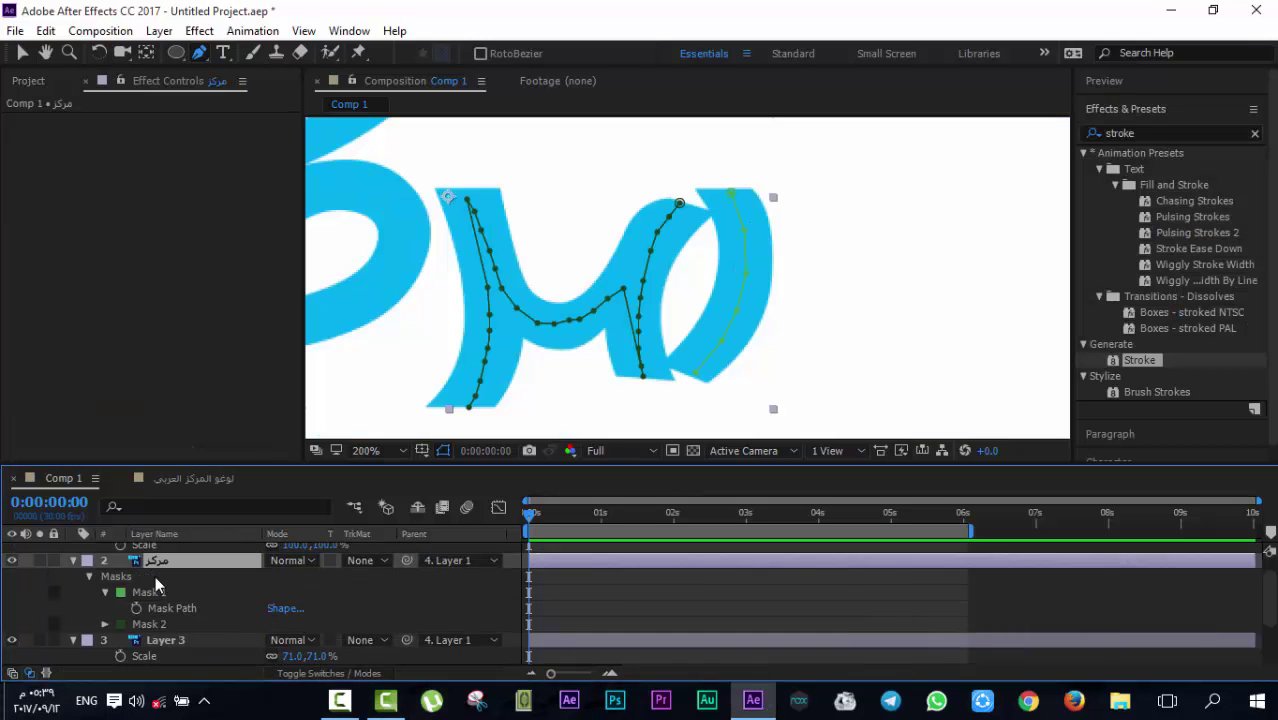
Reveal the mask paths of the مركز layer and remove Mask 2, the dark zigzag path, with the layer reselected
click(188, 561)
key(m)
key(m)
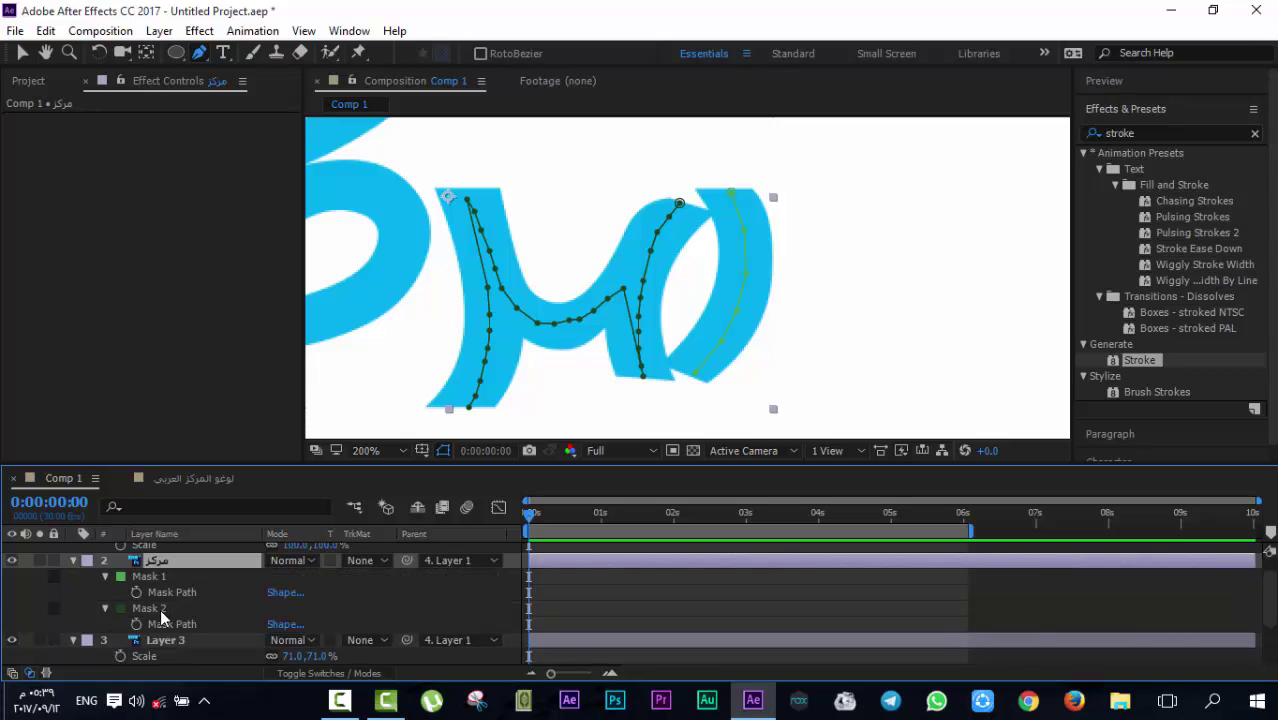
click(160, 609)
key(Delete)
click(182, 562)
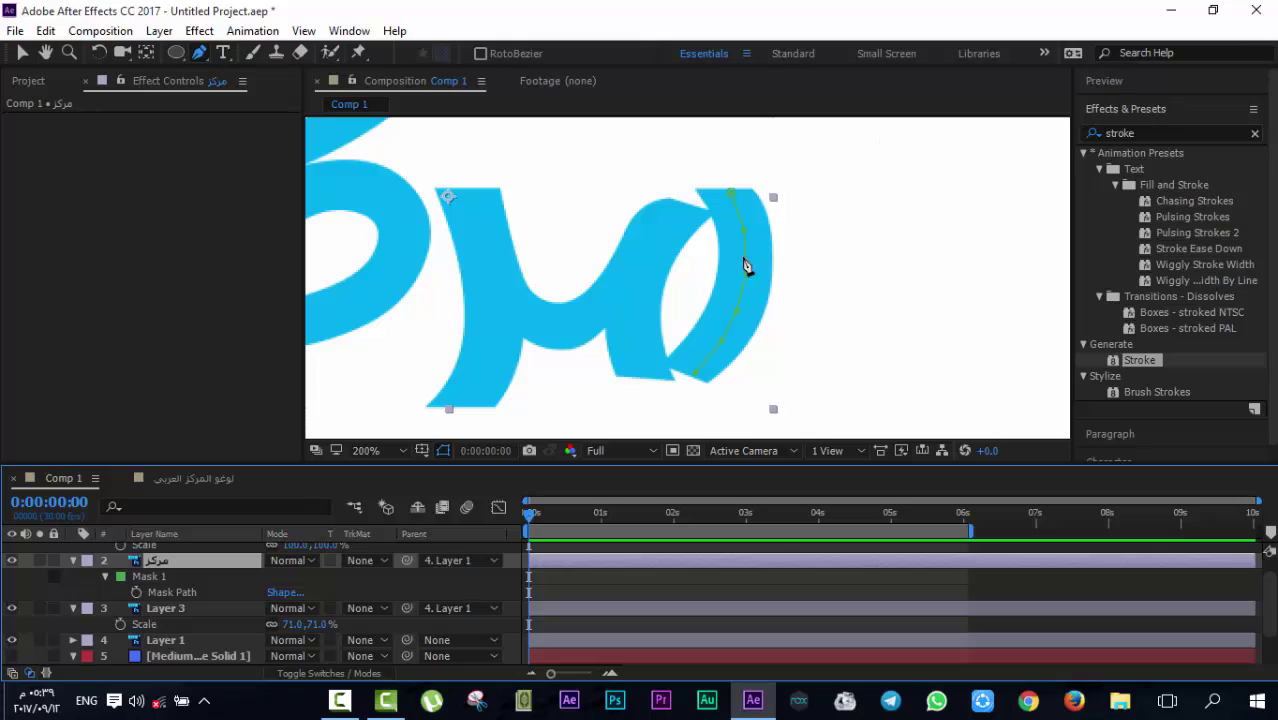
Start a new open Pen mask path on the مركز layer, tracing the م's middle stroke from its upper tip down to its lower end
click(406, 584)
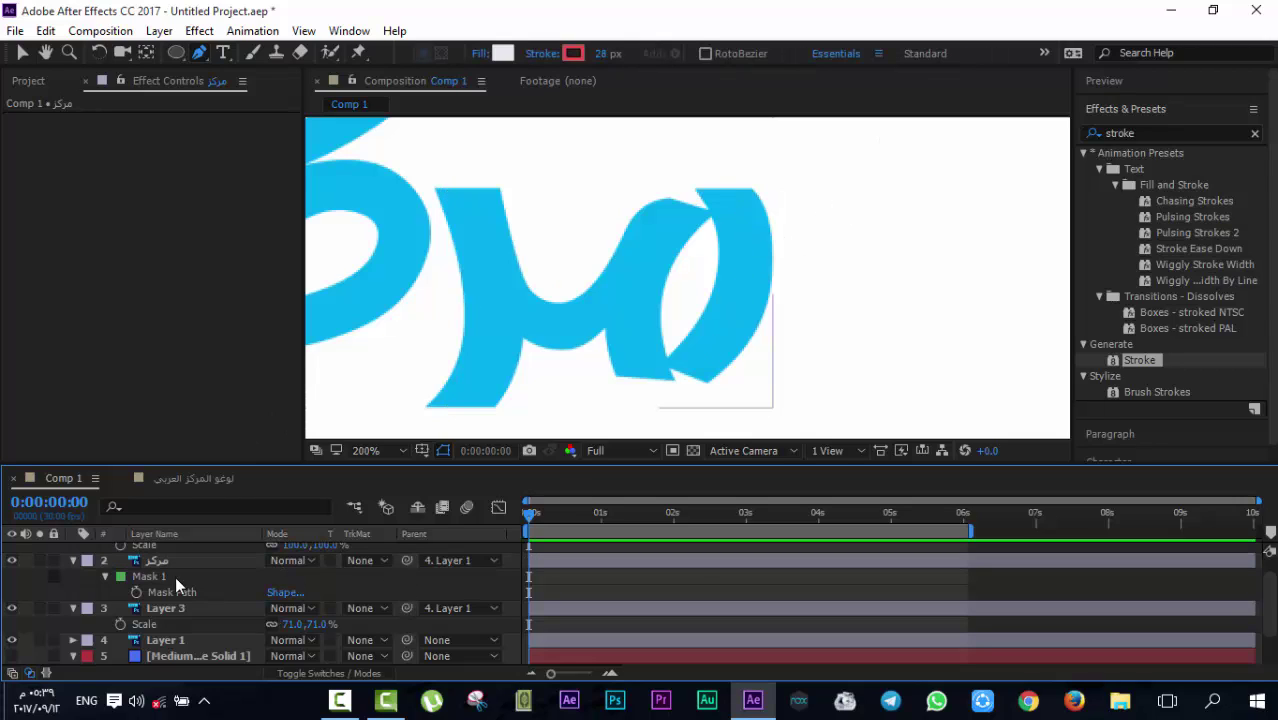
click(171, 561)
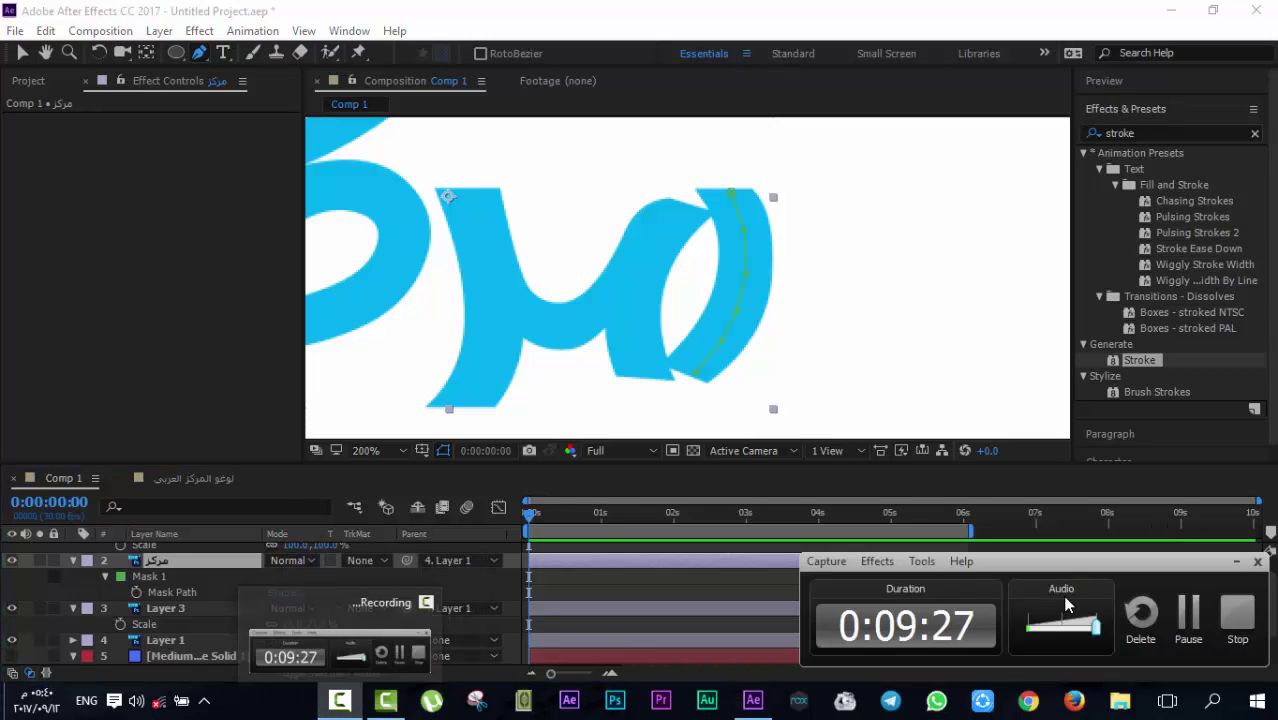
click(1179, 622)
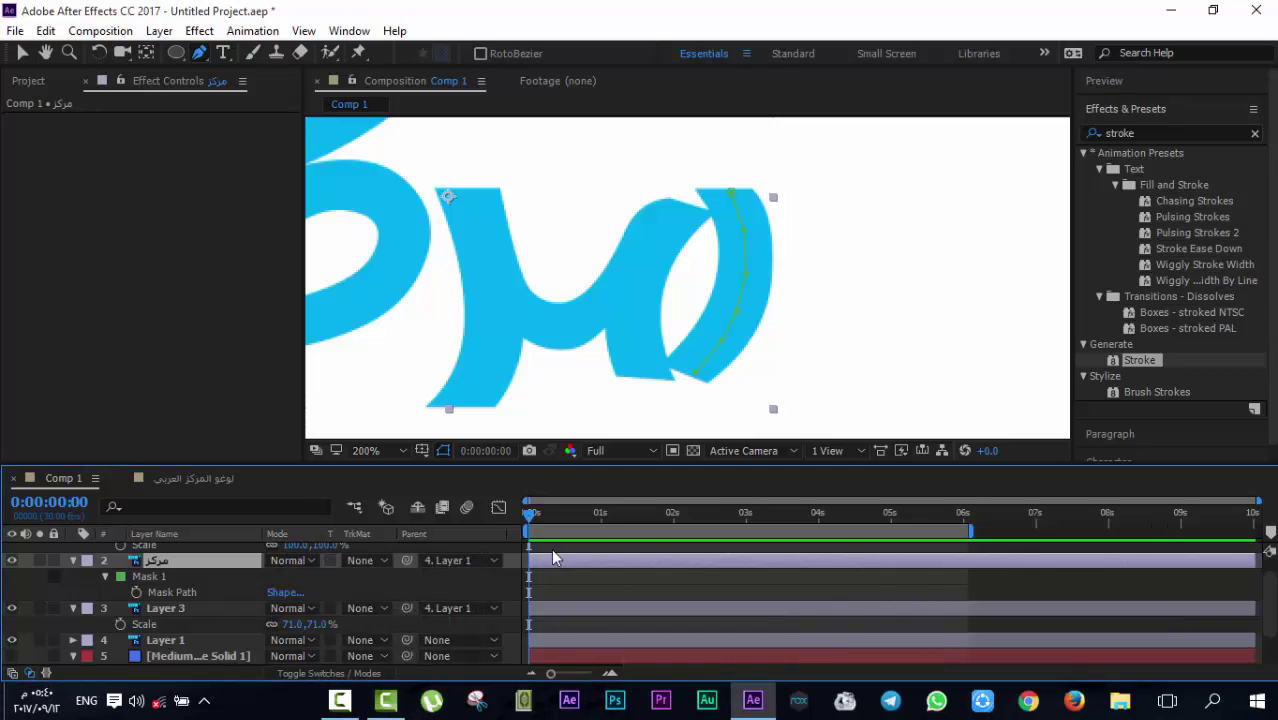
click(681, 204)
click(666, 217)
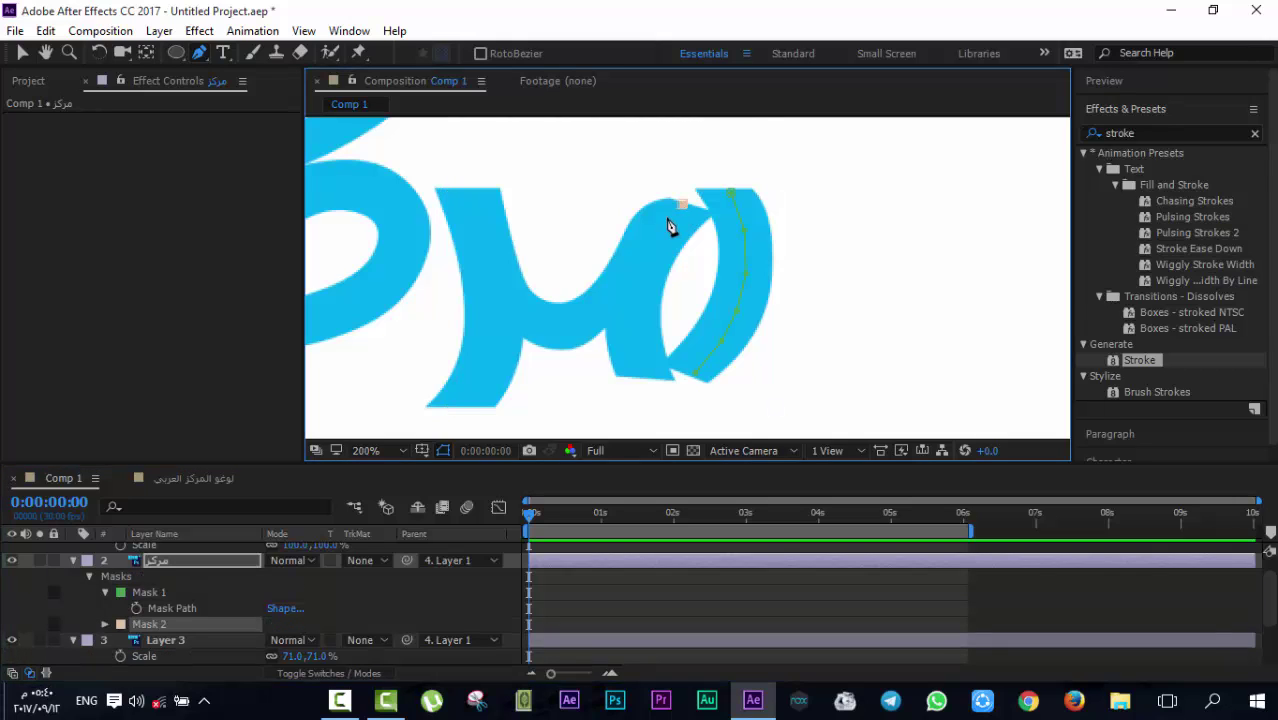
click(660, 236)
click(651, 255)
click(644, 280)
click(639, 302)
click(637, 318)
click(637, 328)
click(641, 373)
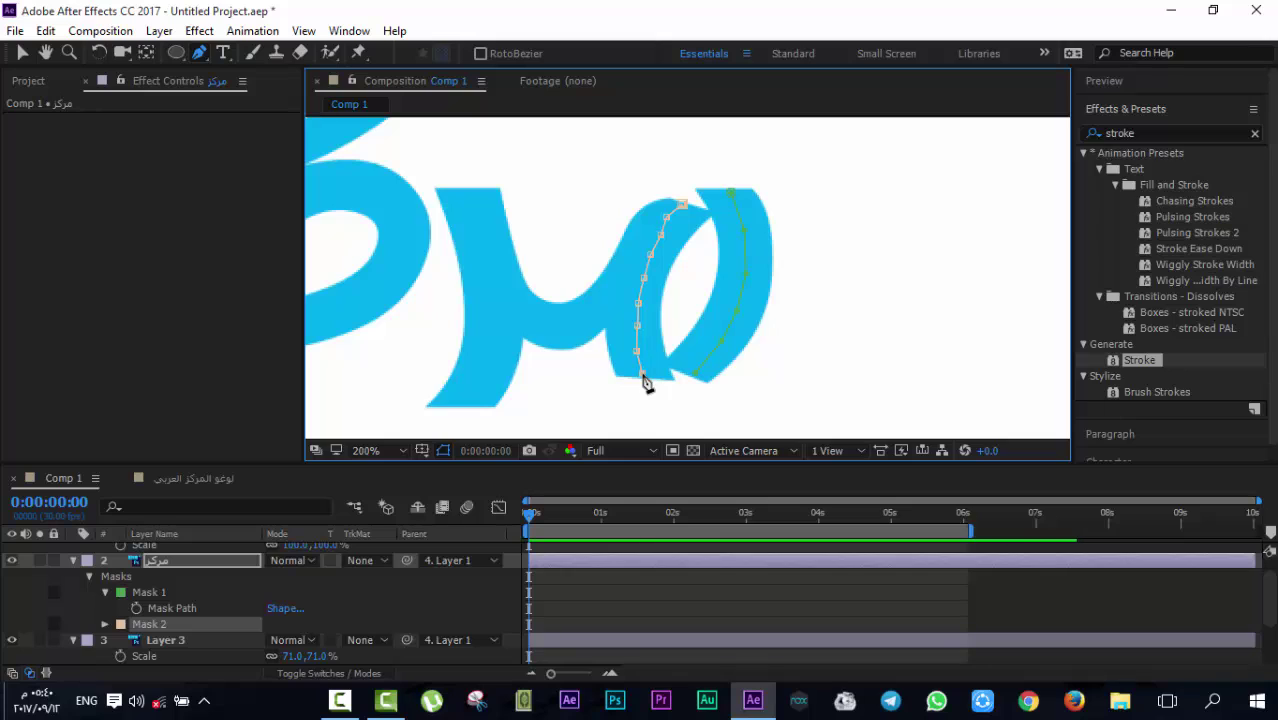
Continue the open mask path along the connecting curve and up to the upper end of the neighbouring ر stroke
click(629, 283)
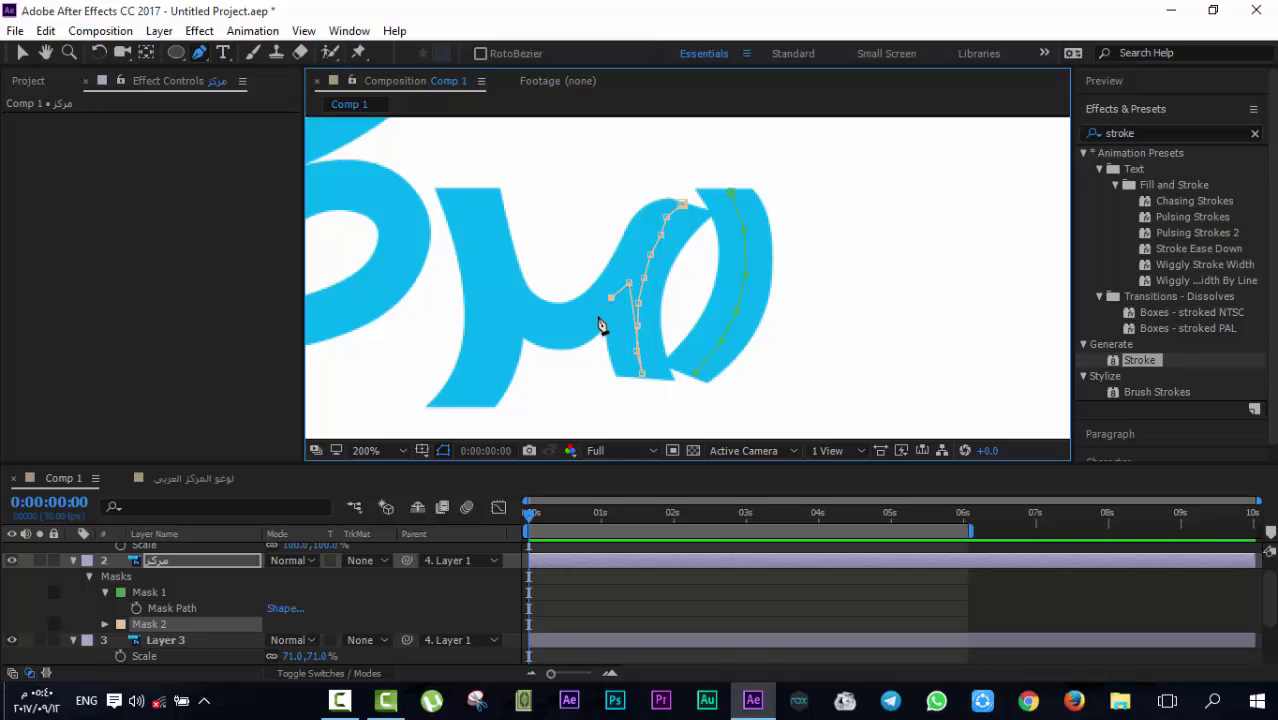
drag(600, 325, 537, 327)
click(512, 300)
click(496, 274)
click(480, 246)
click(469, 195)
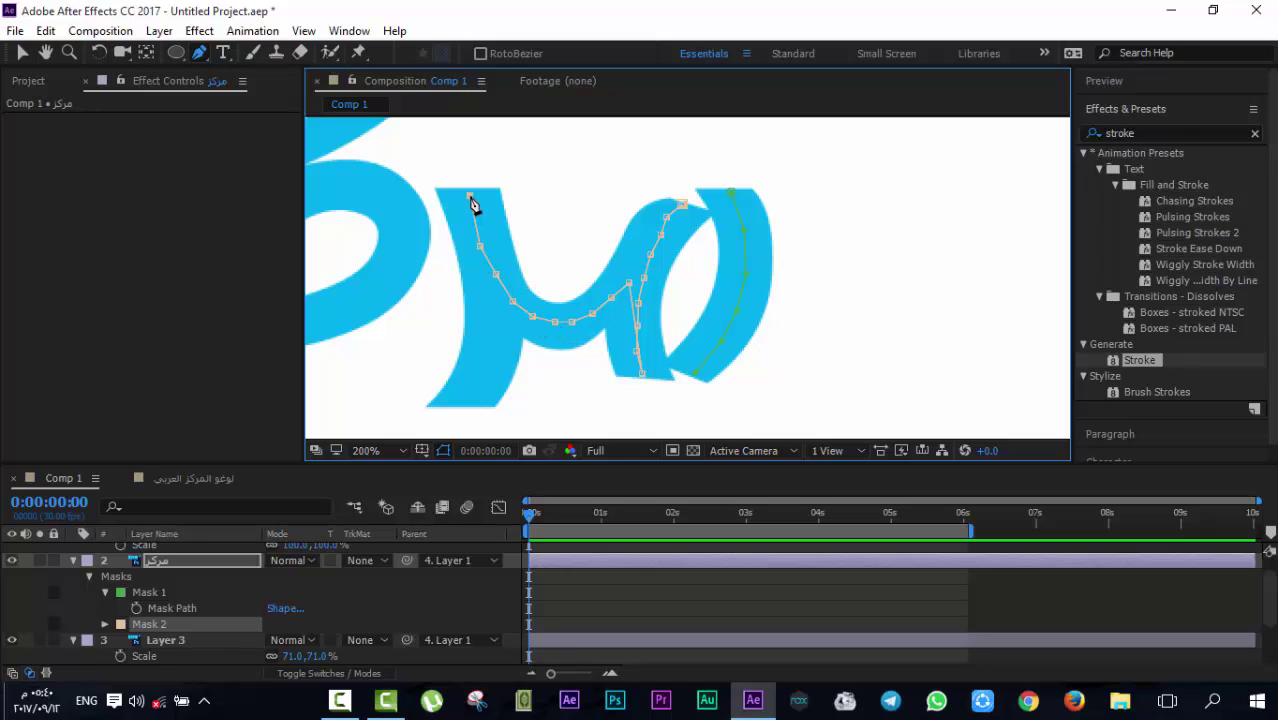
Extend the open mask path down the ر stroke to its lower tip
click(494, 318)
click(492, 342)
click(491, 362)
click(488, 376)
click(483, 389)
click(475, 402)
Apply the Stroke effect to the مركز layer as a trial and delete it again
mouse_move(1141, 370)
mouse_down()
mouse_move(659, 429)
mouse_move(178, 560)
mouse_up()
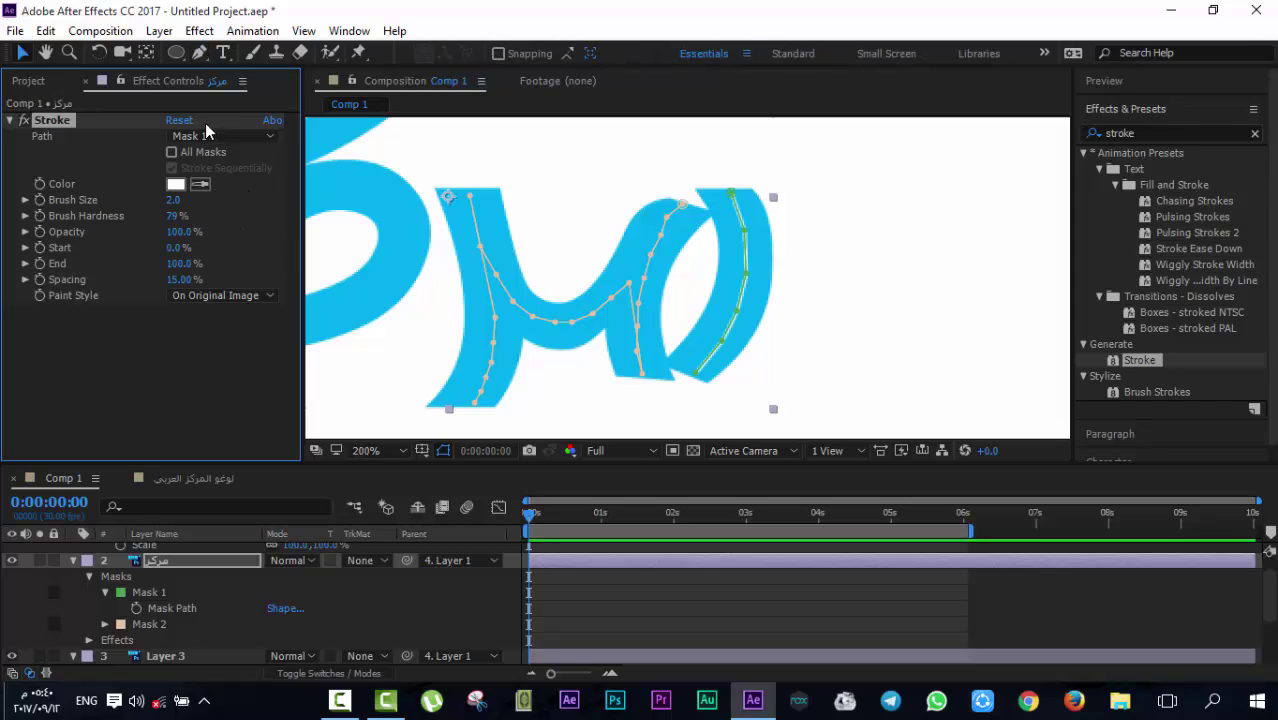
click(181, 558)
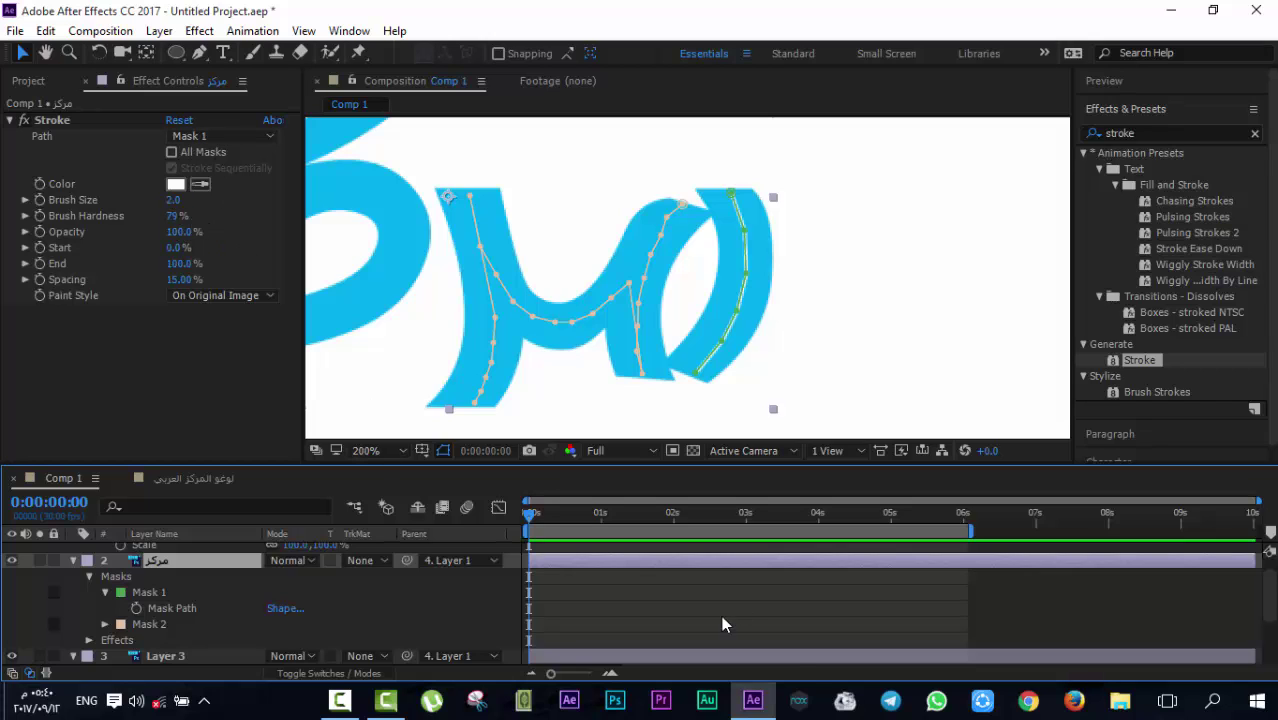
drag(551, 673, 566, 673)
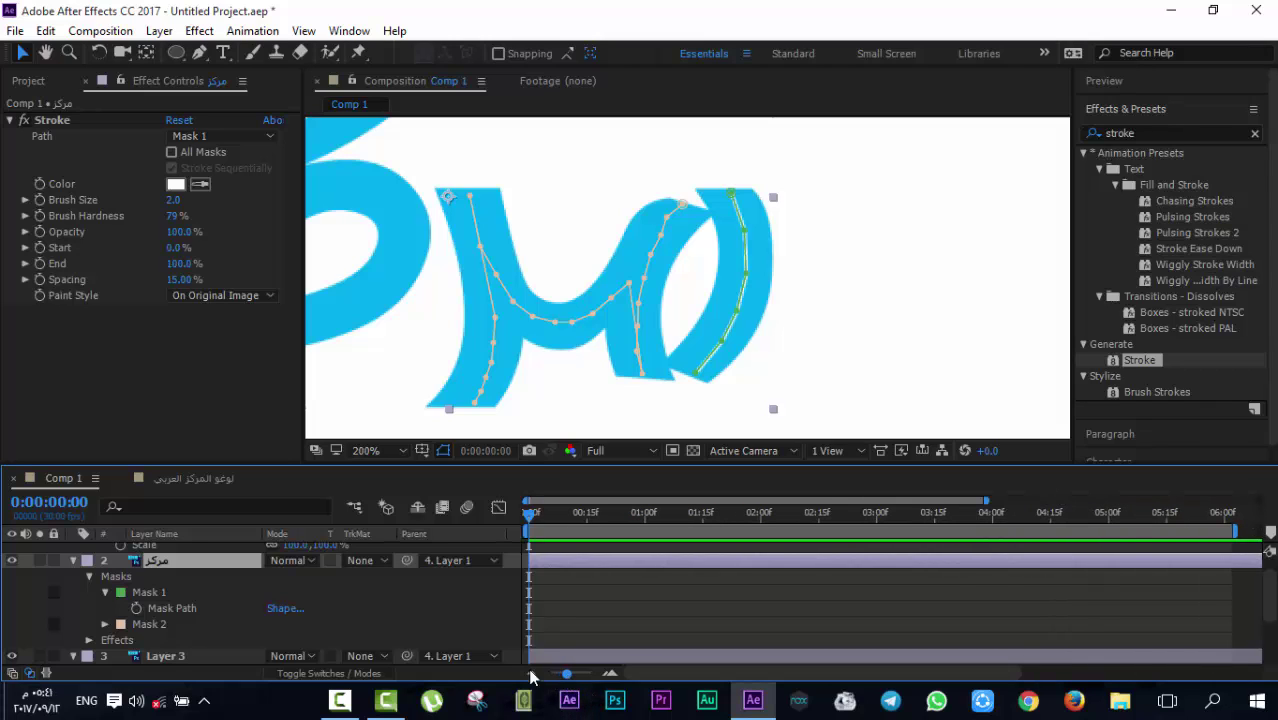
click(340, 700)
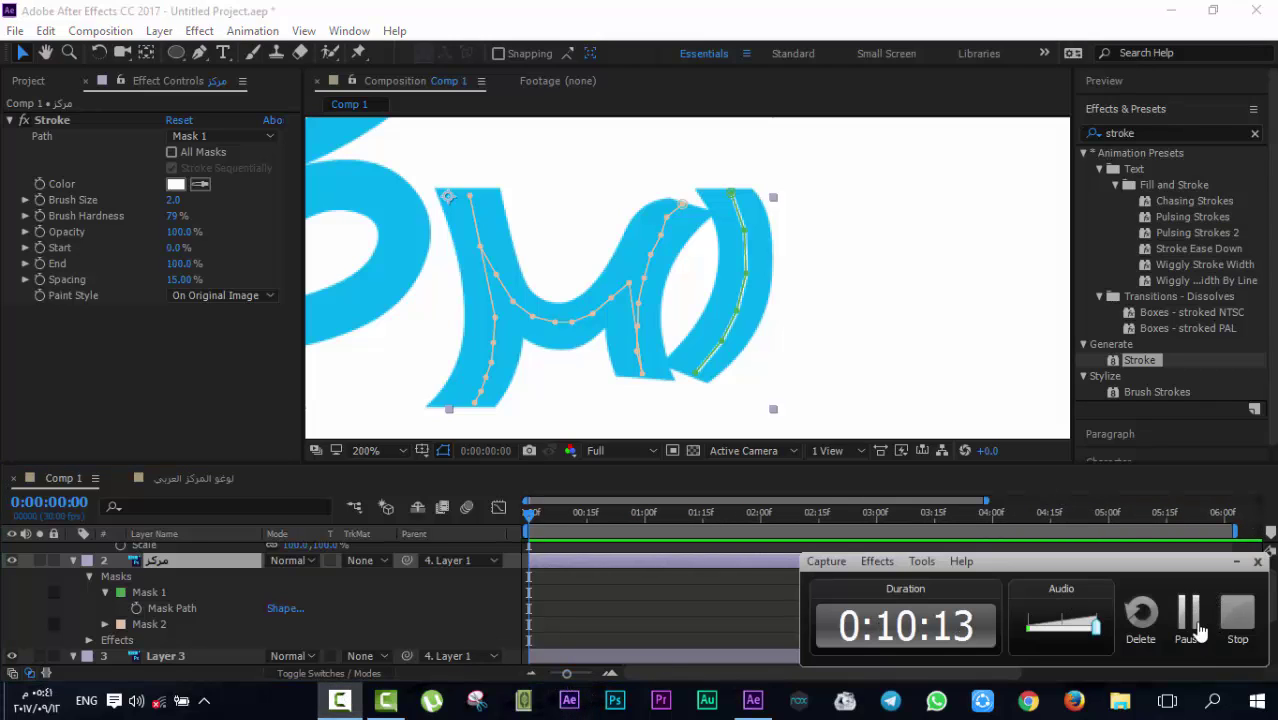
click(1187, 607)
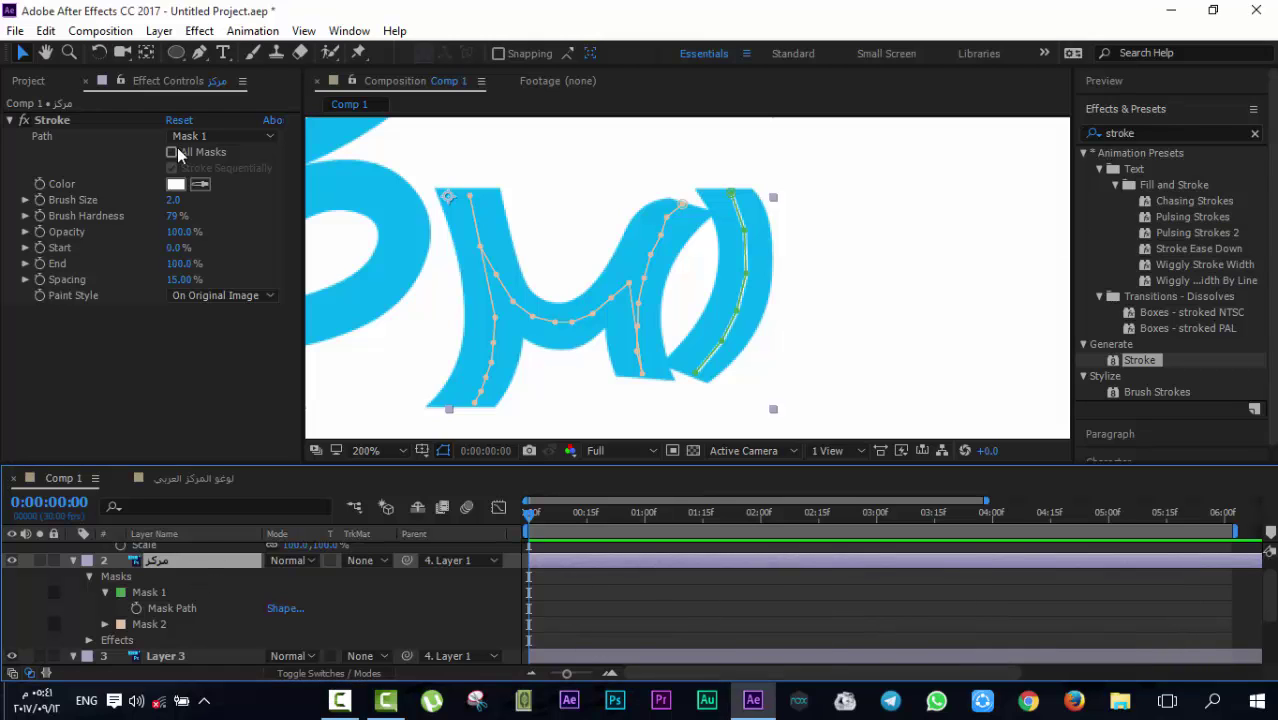
click(69, 119)
key(Delete)
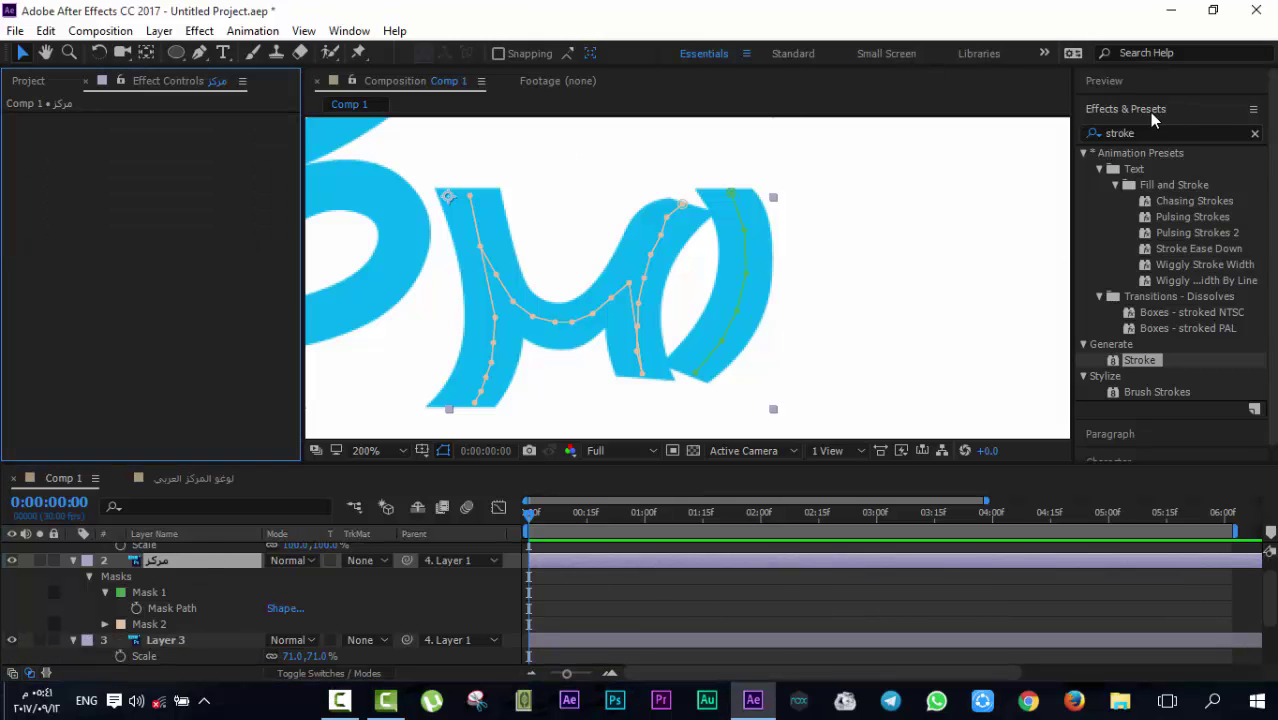
Search the effects and presets for "stroke"
click(1149, 112)
click(1134, 111)
click(1148, 132)
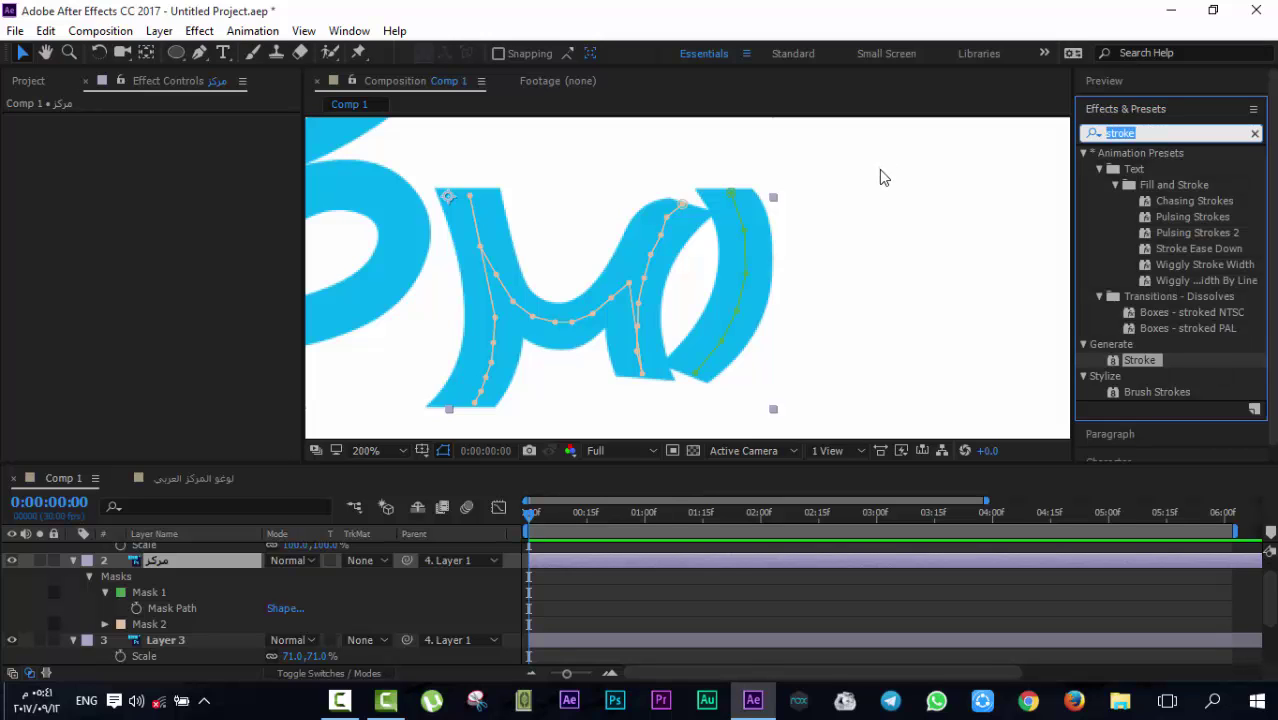
text(st)
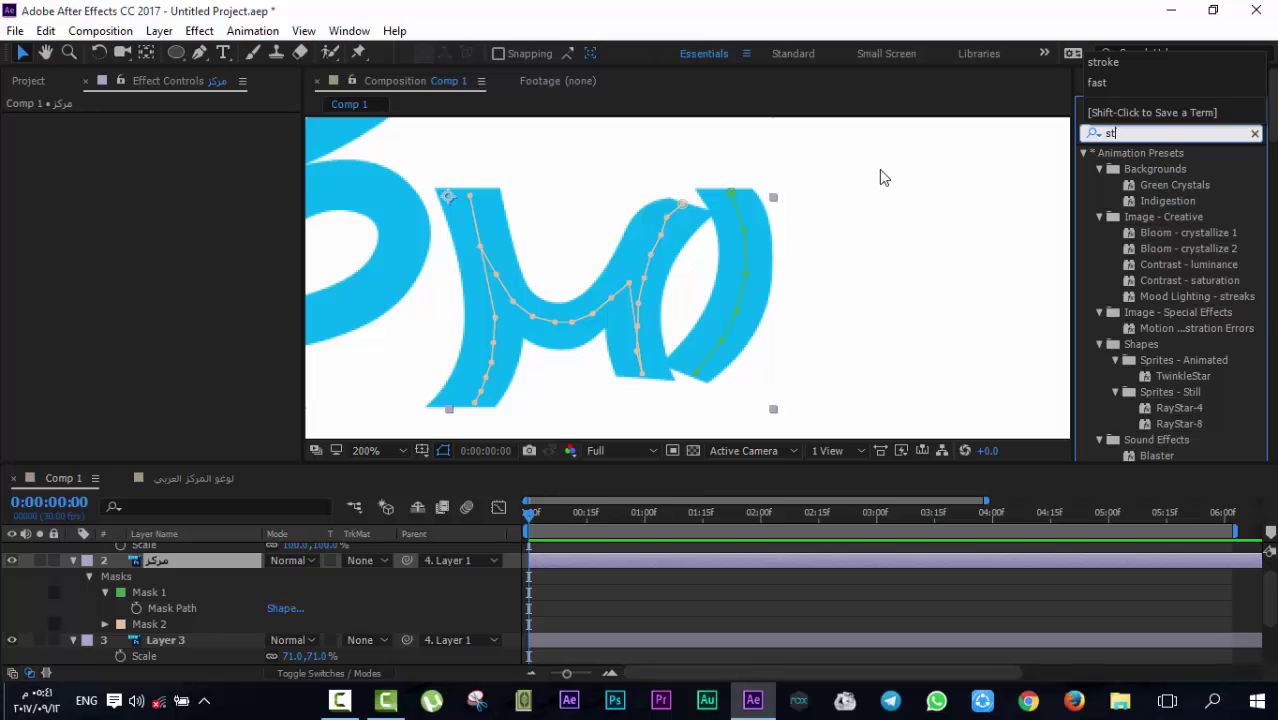
key(BackSpace)
key(BackSpace)
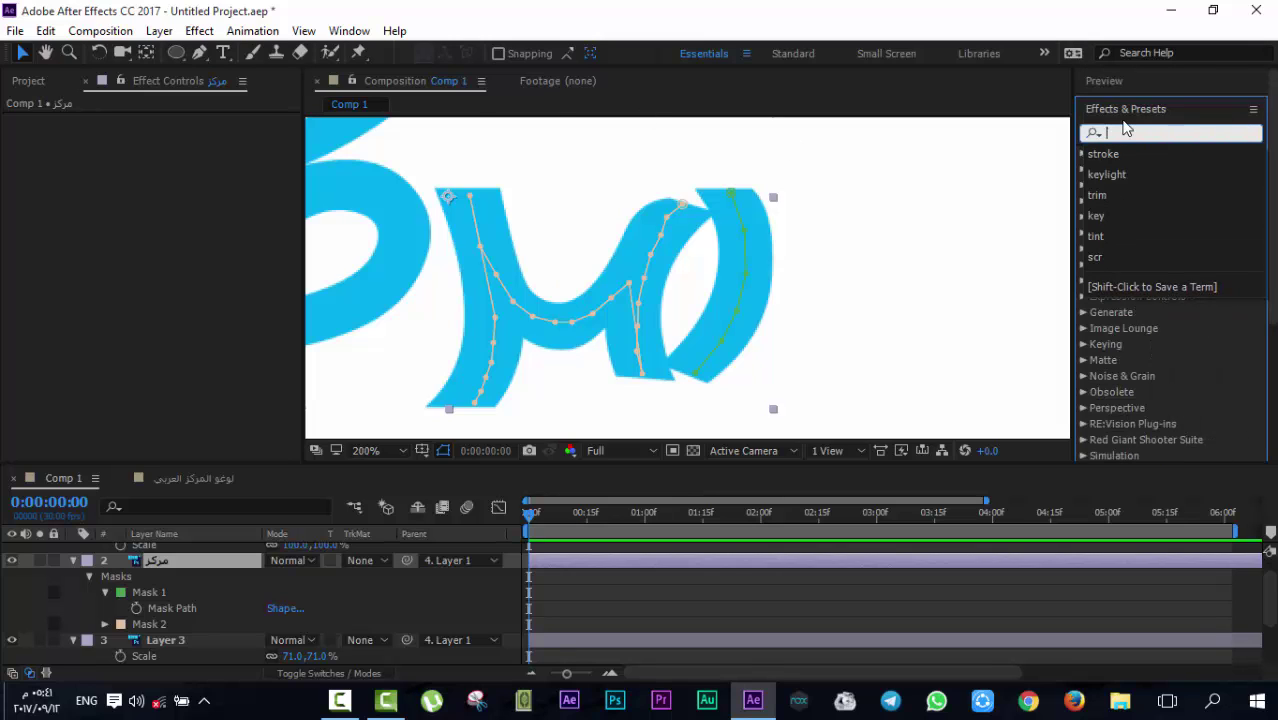
click(1104, 157)
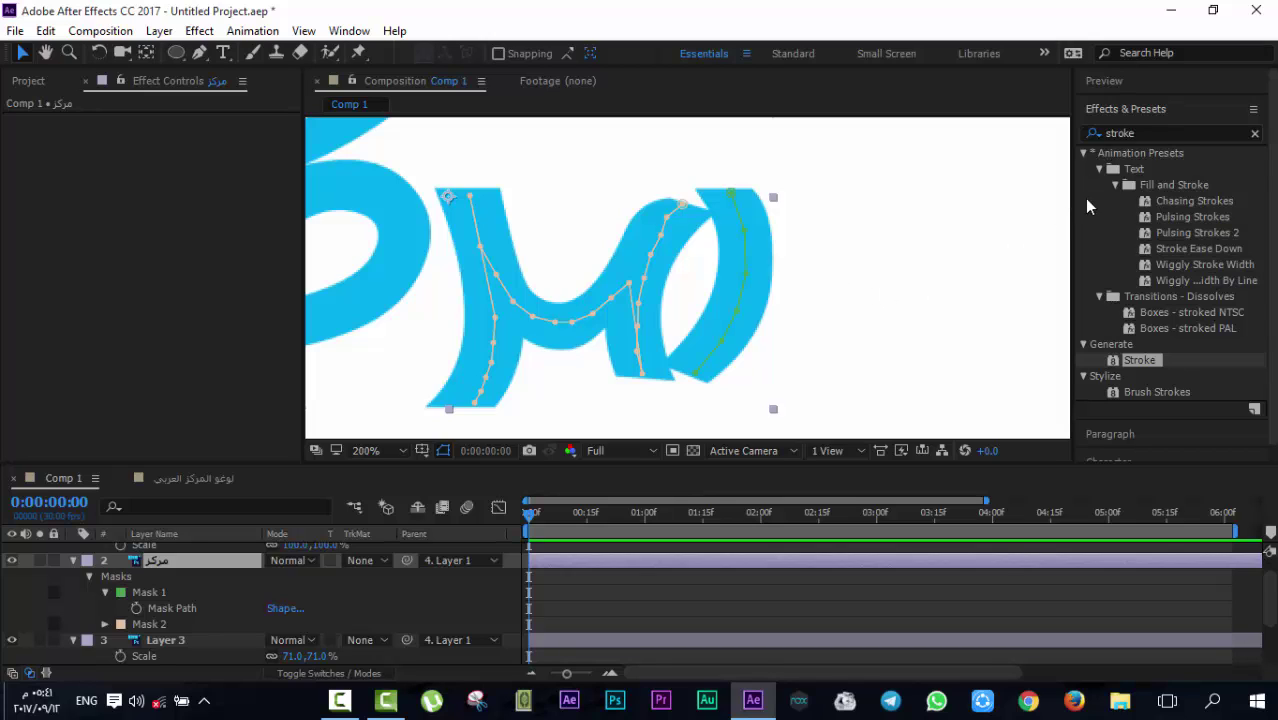
click(1160, 134)
double_click(1160, 134)
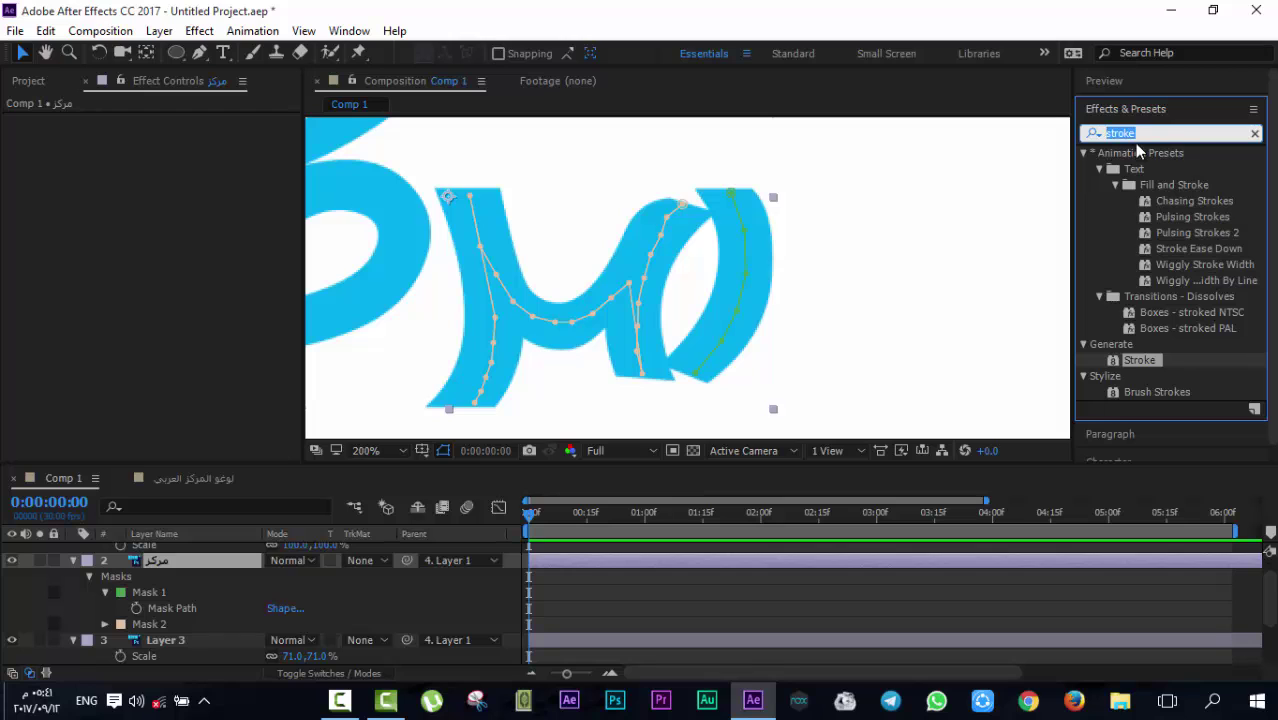
text(stroke)
Apply the Generate Stroke effect to the مركز layer, keeping Mask 1 as its path
click(1139, 364)
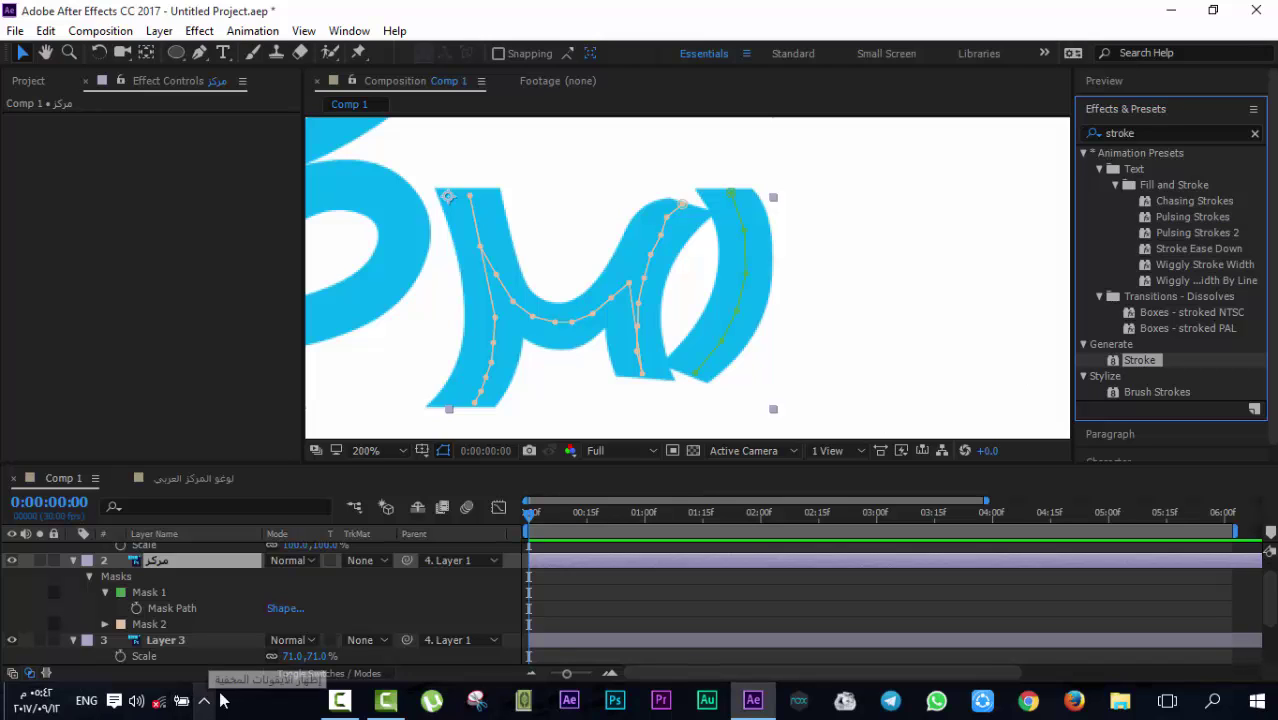
mouse_move(342, 703)
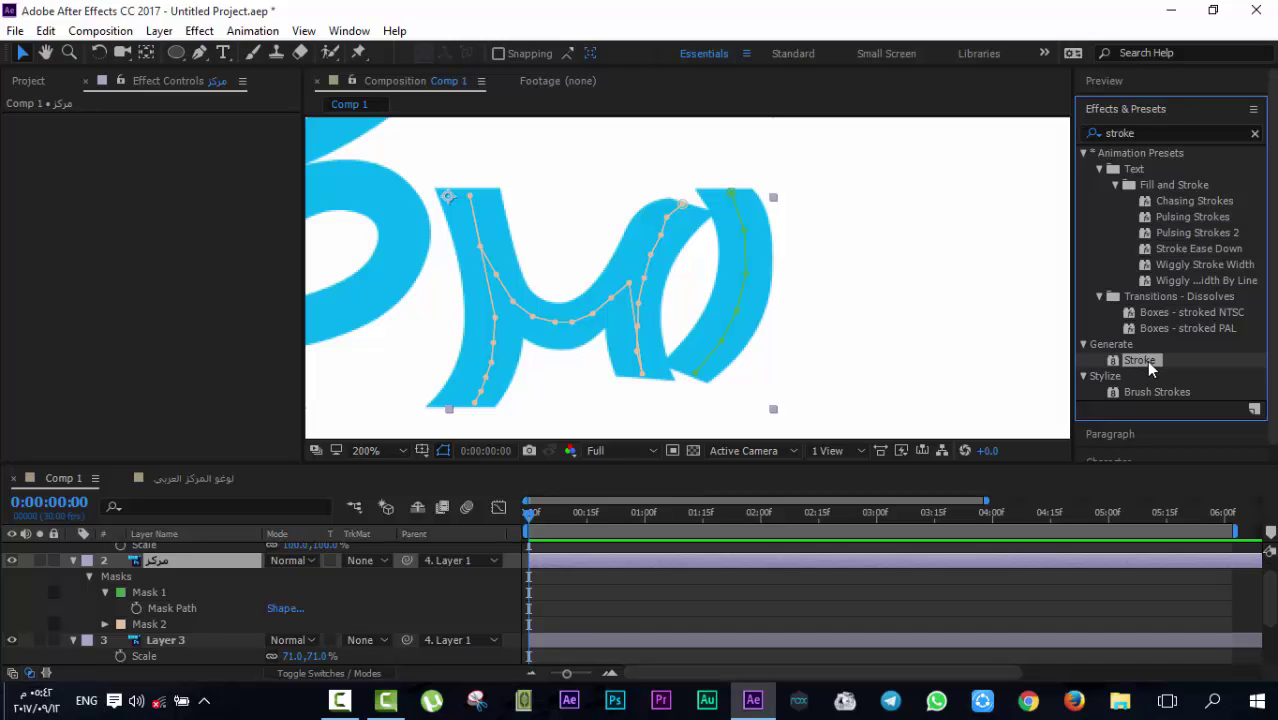
mouse_move(1142, 362)
mouse_down()
mouse_move(171, 571)
mouse_move(182, 570)
mouse_up()
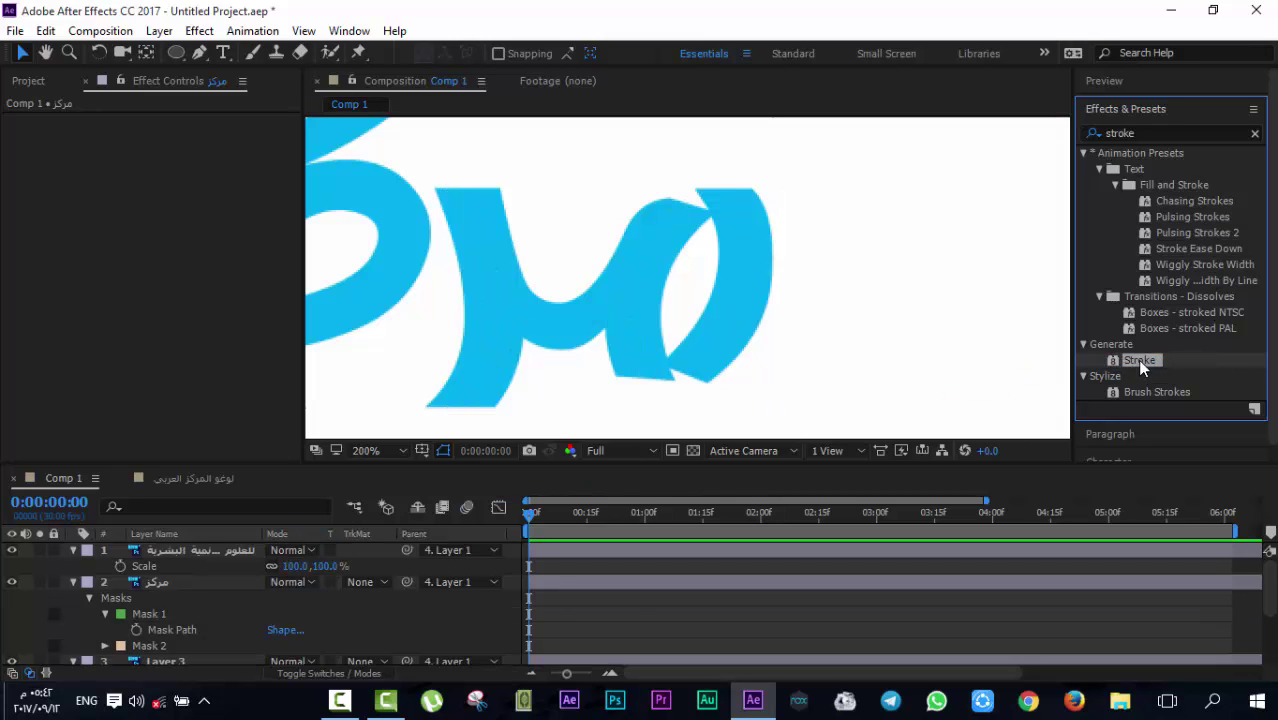
mouse_move(1140, 366)
mouse_down()
mouse_move(331, 528)
mouse_move(159, 590)
mouse_up()
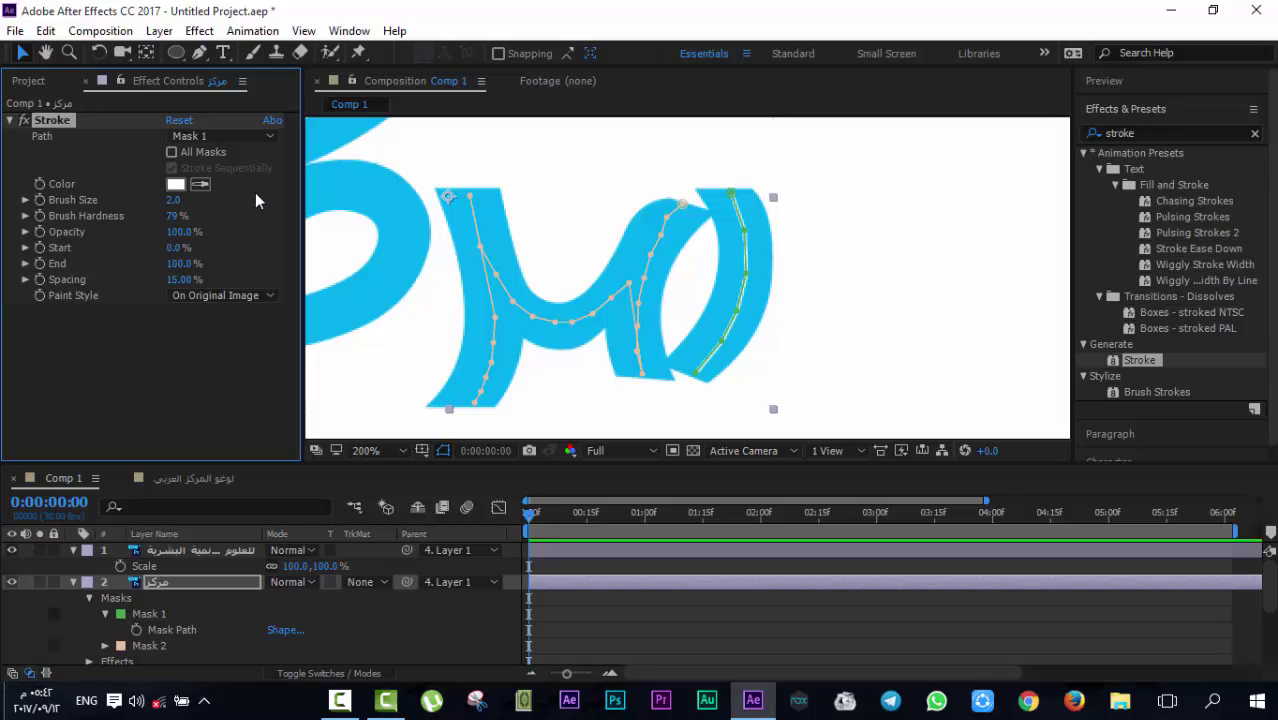
click(211, 139)
click(231, 421)
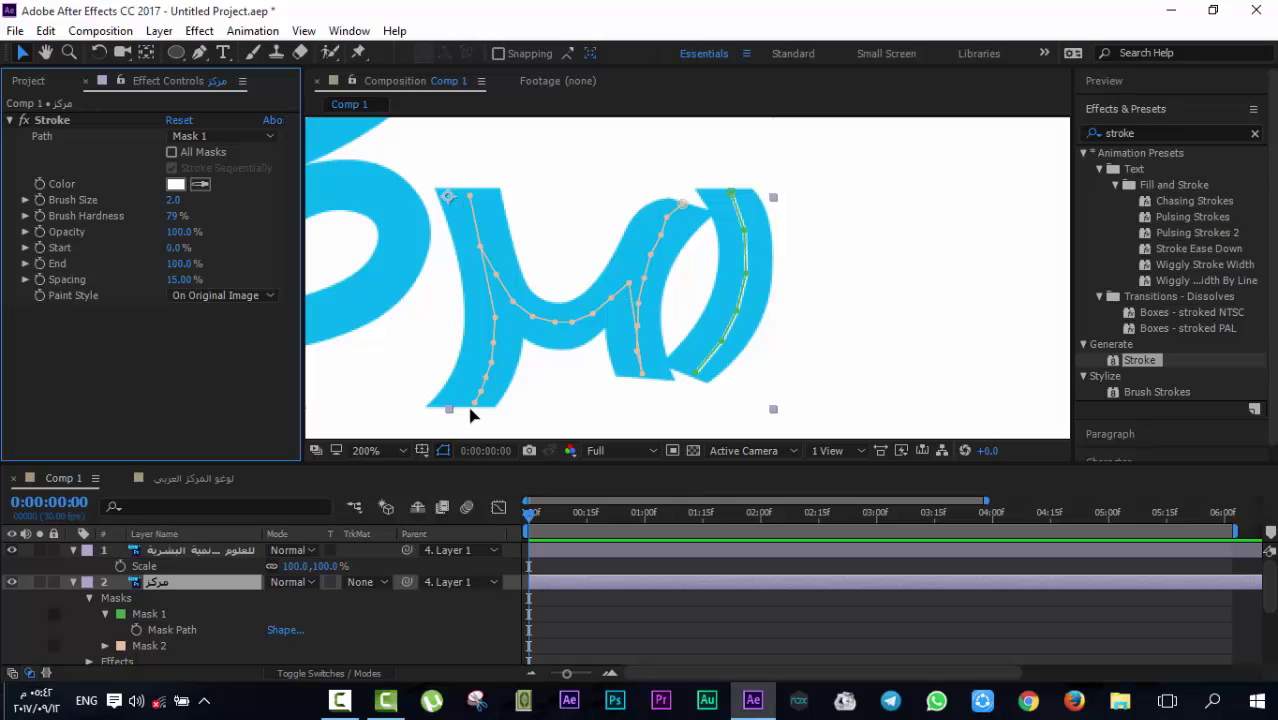
Set the Stroke effect's brush size to 50.9 so it covers the م's right stroke, and its brush hardness to 72%
click(742, 225)
click(195, 220)
mouse_move(173, 203)
mouse_down()
mouse_move(354, 240)
mouse_move(647, 253)
mouse_up()
mouse_move(566, 257)
mouse_down()
mouse_move(534, 260)
mouse_move(610, 263)
mouse_move(322, 277)
mouse_move(207, 264)
mouse_move(102, 197)
mouse_up()
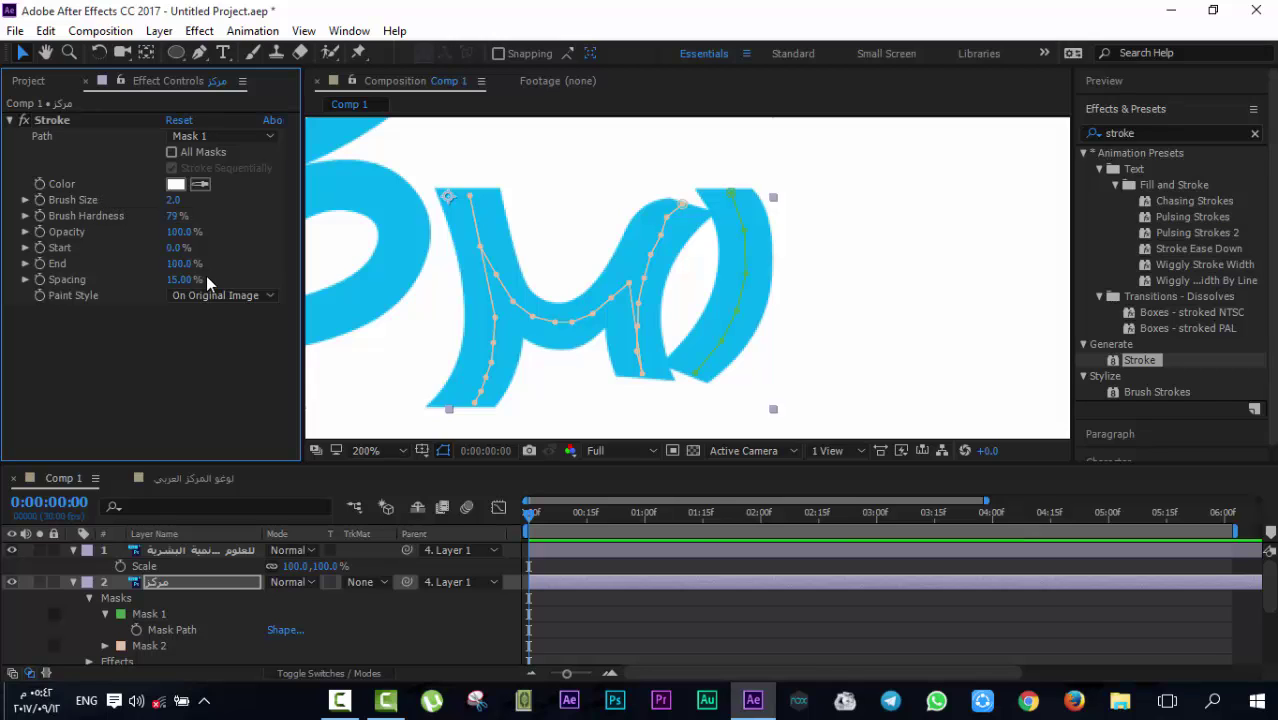
drag(174, 203, 633, 200)
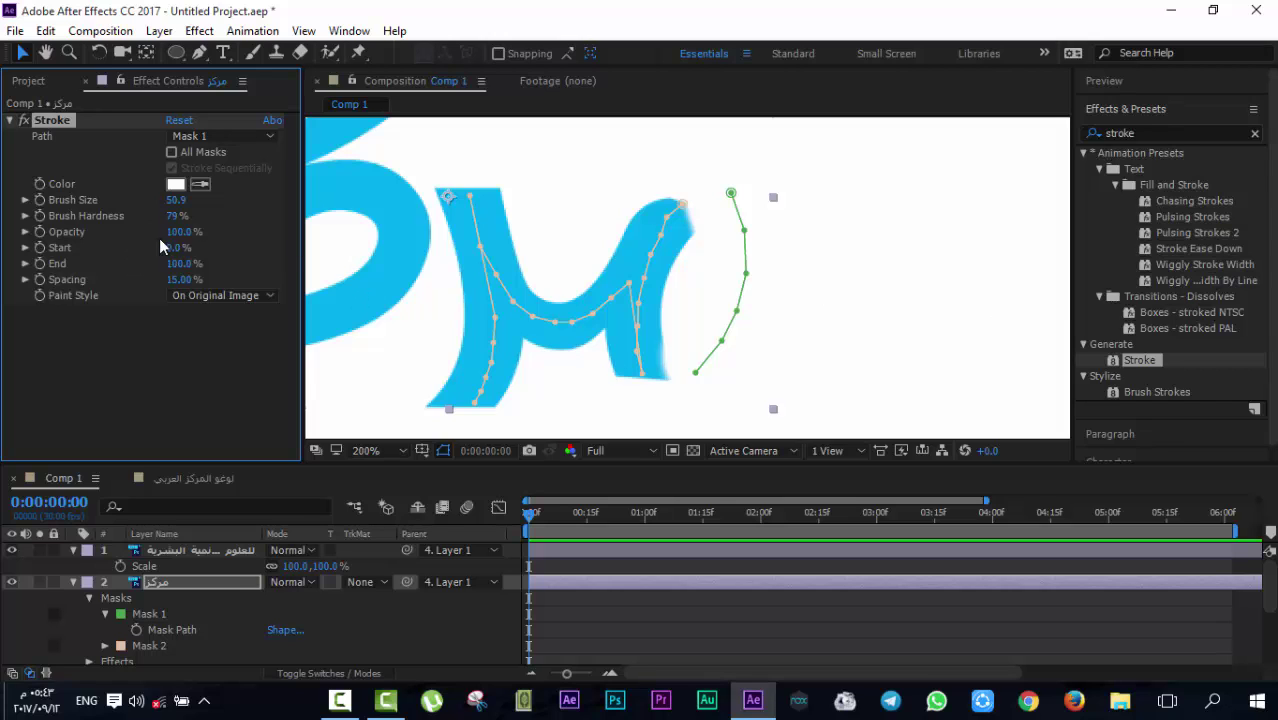
drag(140, 222, 113, 224)
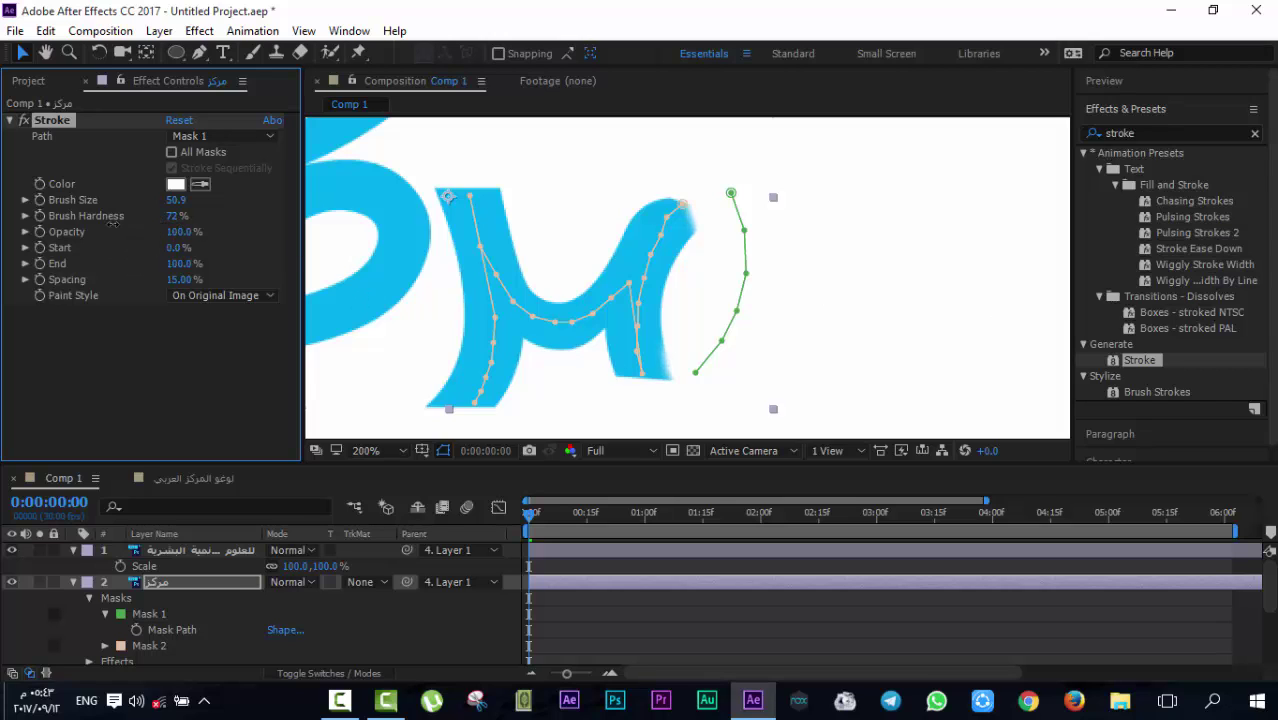
click(205, 350)
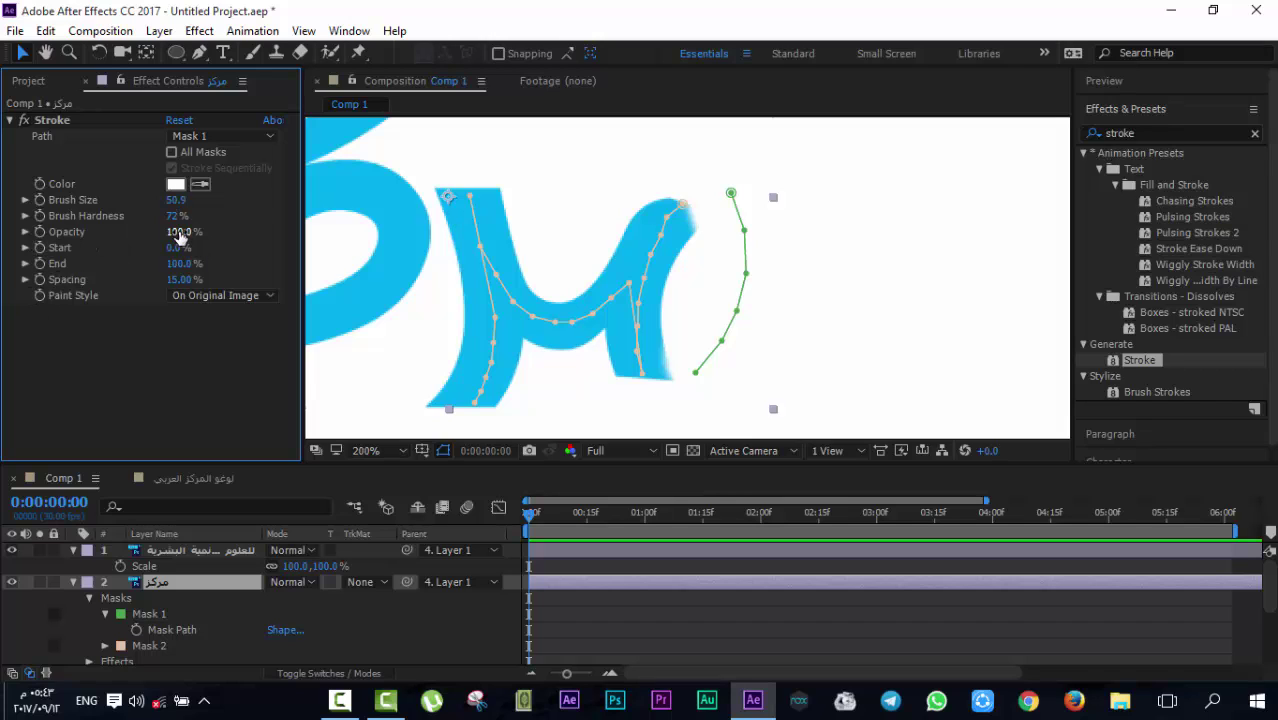
Undo the trial opacity change and set a keyframe for the Stroke's Start at 0.0% at time 0:00:00:00
mouse_move(180, 234)
mouse_down()
mouse_move(93, 240)
mouse_move(113, 257)
mouse_move(661, 256)
mouse_move(128, 235)
mouse_move(69, 257)
mouse_up()
key(ctrl+z)
click(40, 247)
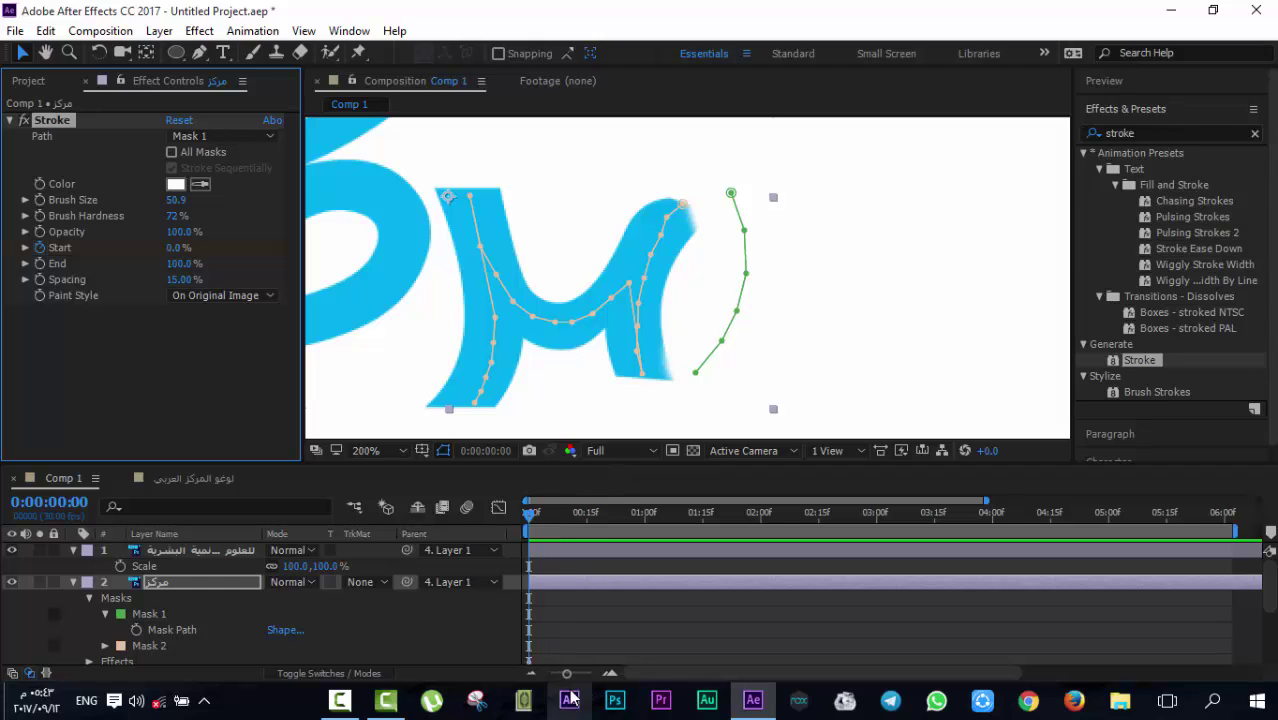
mouse_move(567, 674)
mouse_down()
mouse_move(582, 675)
mouse_move(554, 678)
mouse_up()
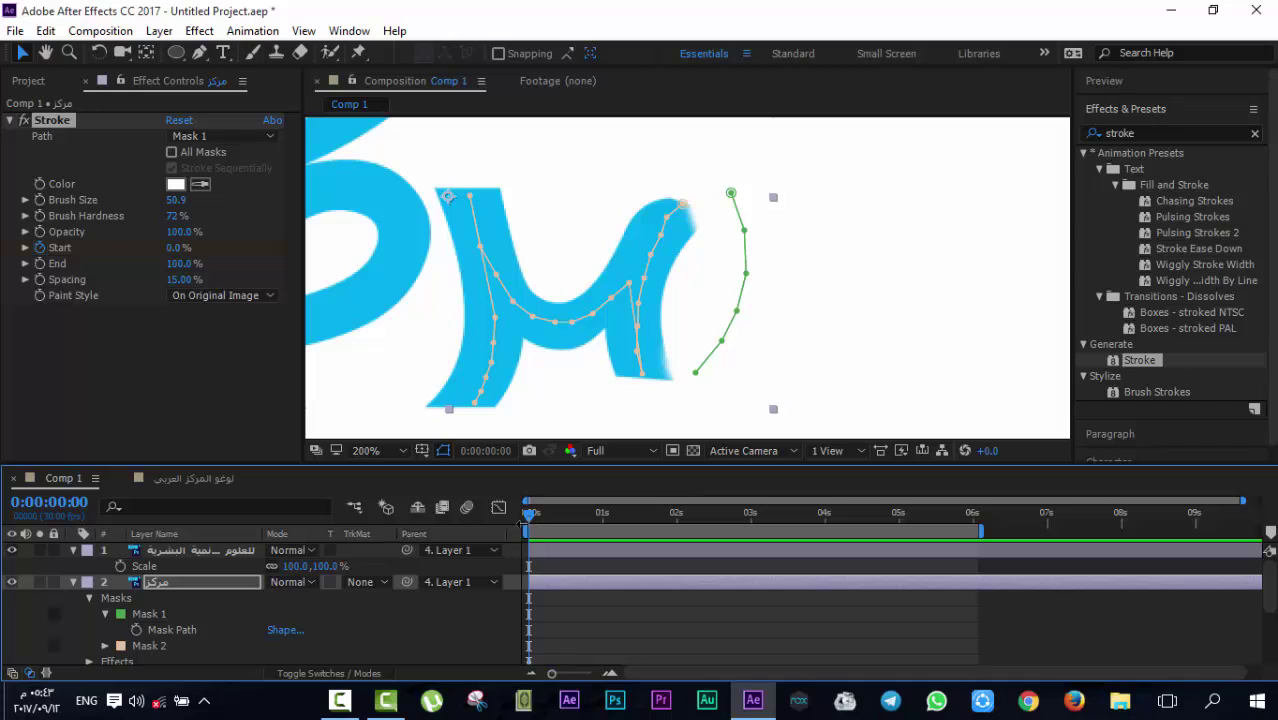
Set the Stroke effect's Start to 100% at time 0:00:00:29 on the مركز layer
drag(532, 527, 566, 524)
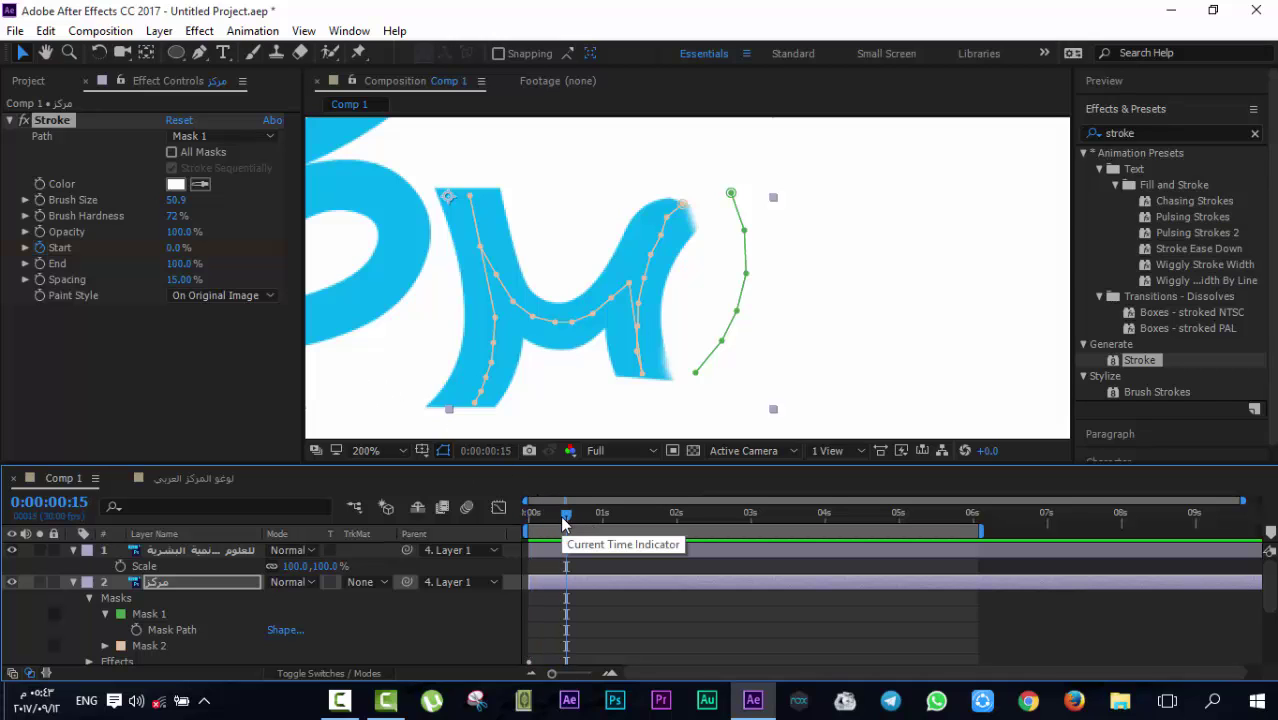
drag(566, 524, 600, 531)
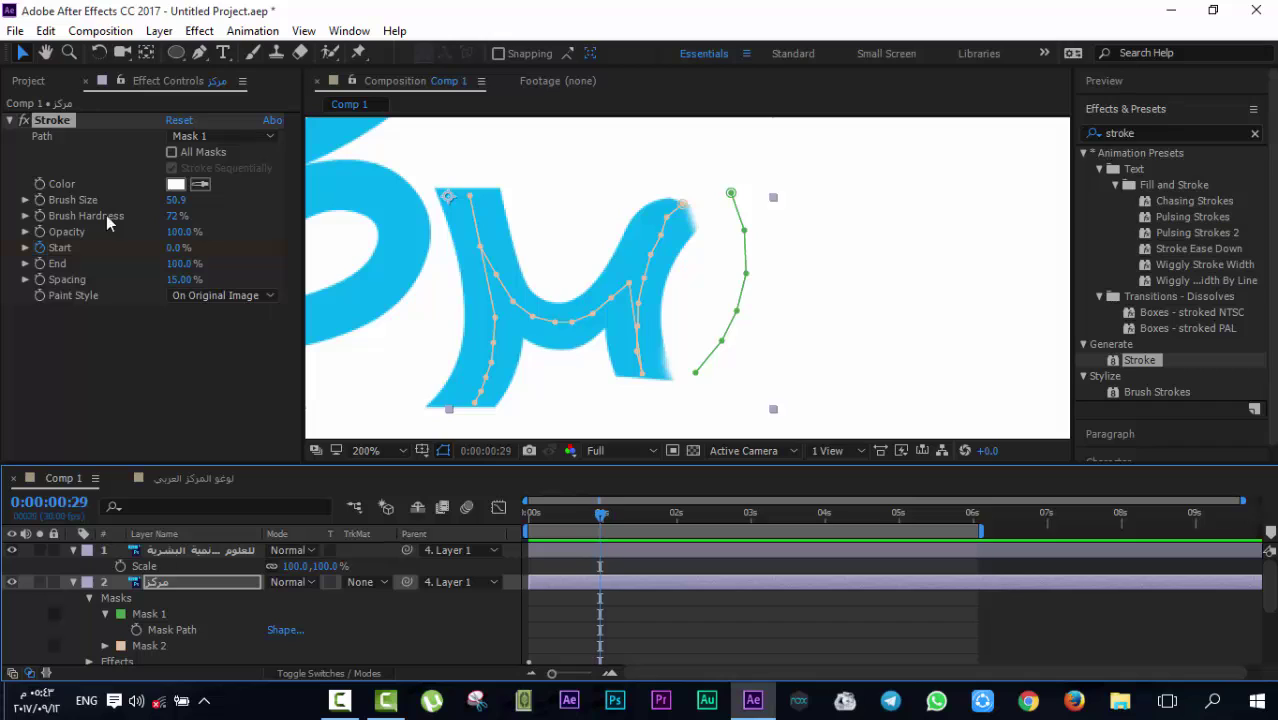
click(174, 248)
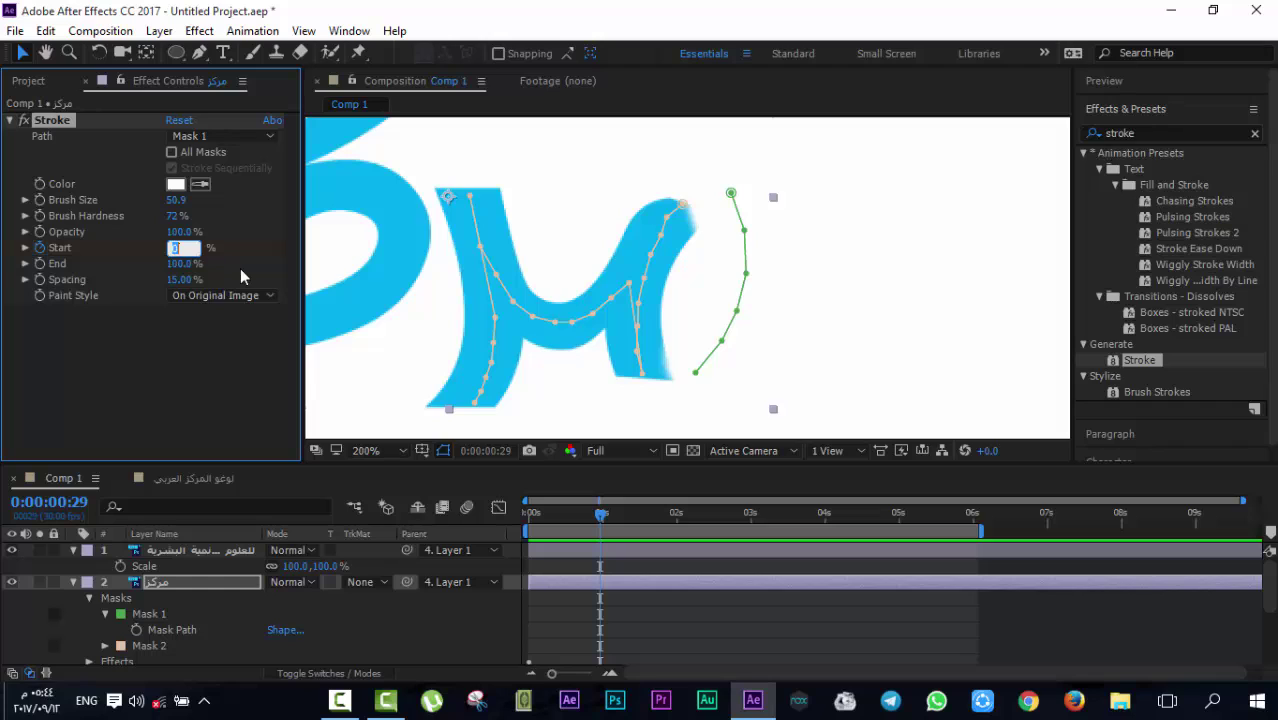
text(100)
key(Return)
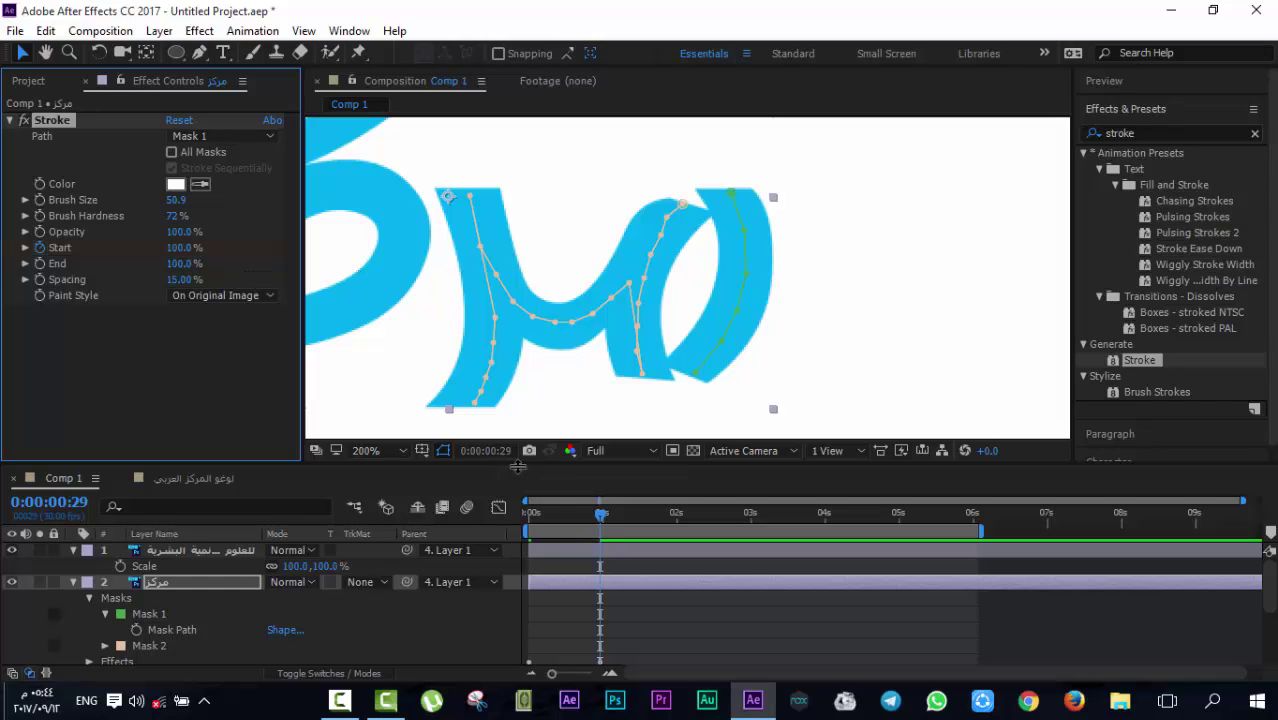
Preview the Mask 1 stroke animation from the start of the composition
drag(602, 520, 478, 513)
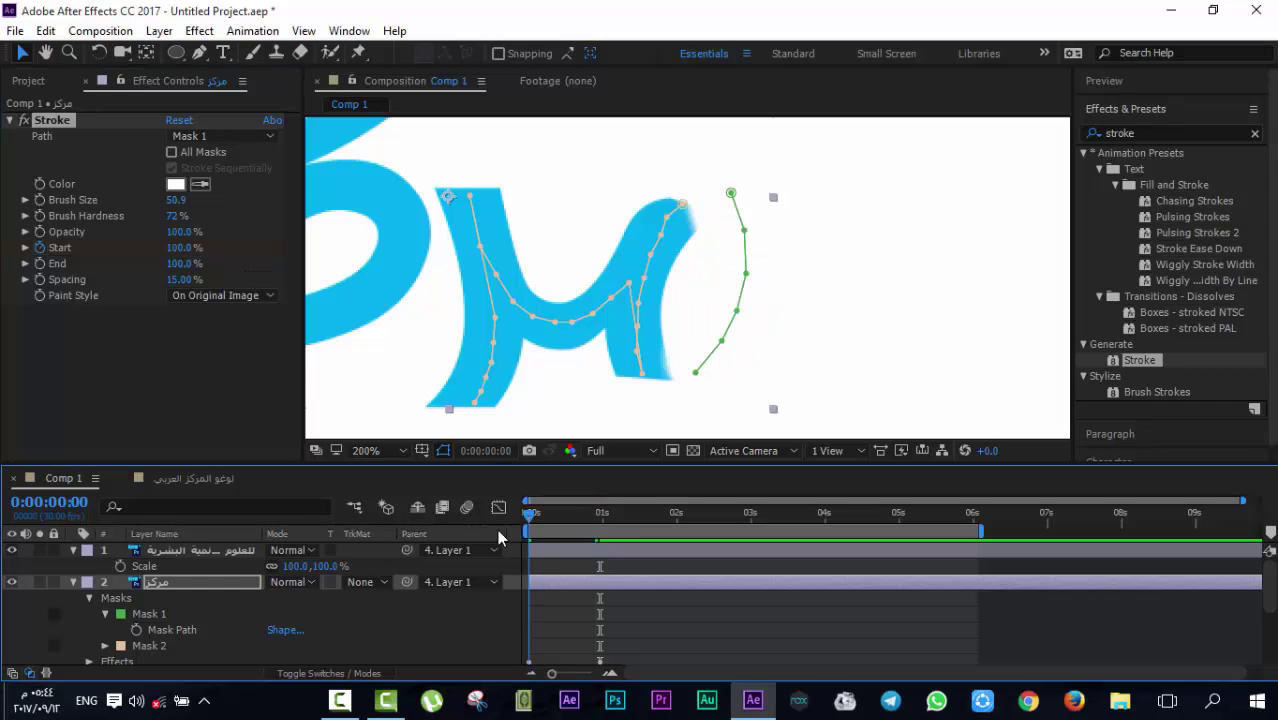
key(space)
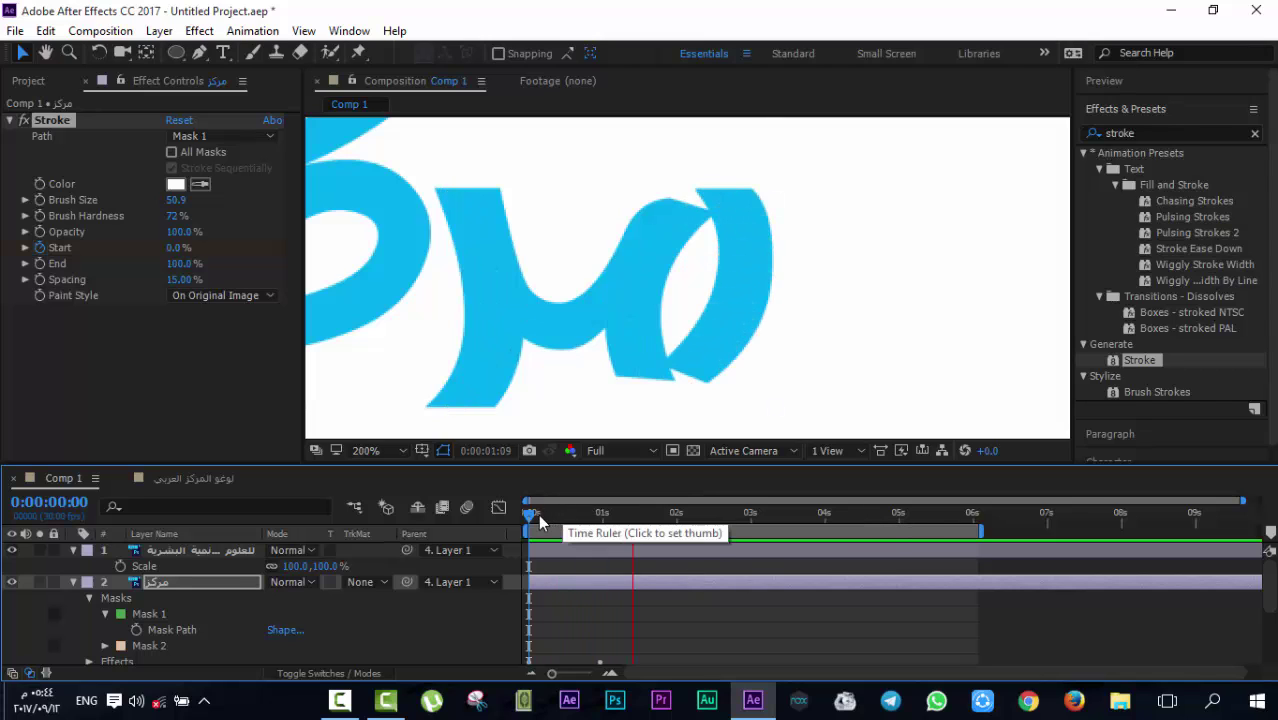
key(space)
key(space)
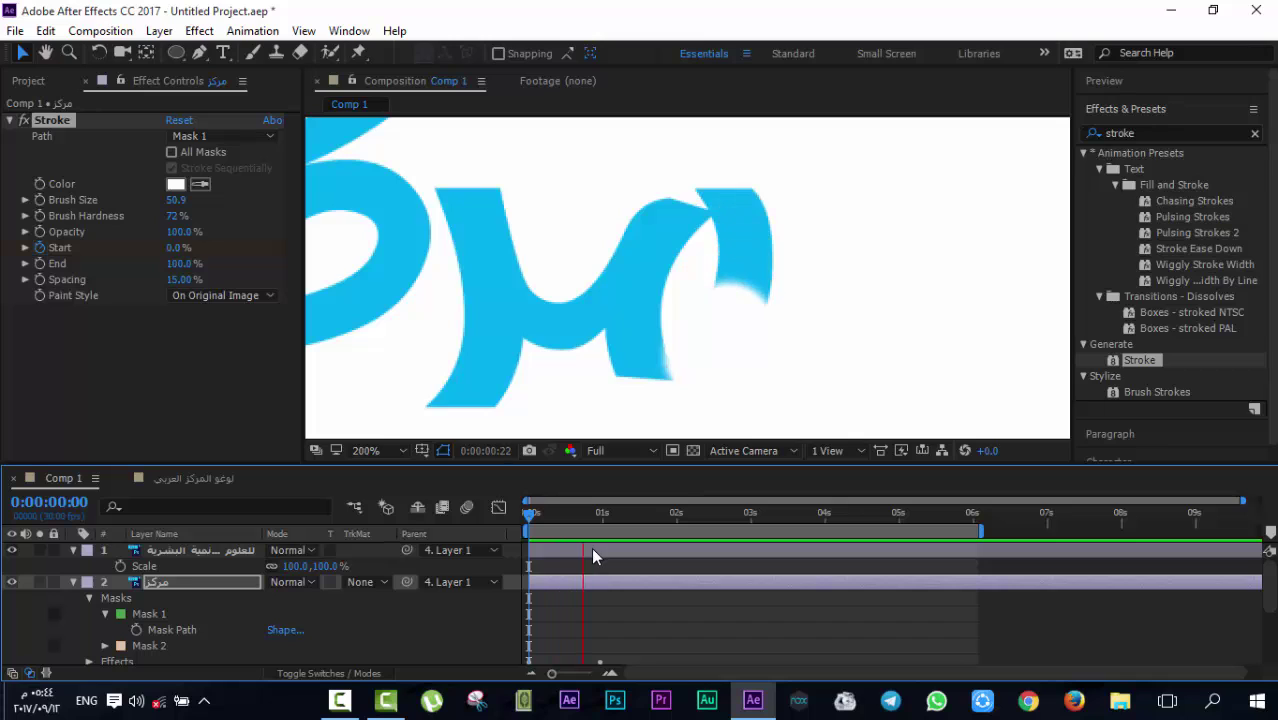
key(space)
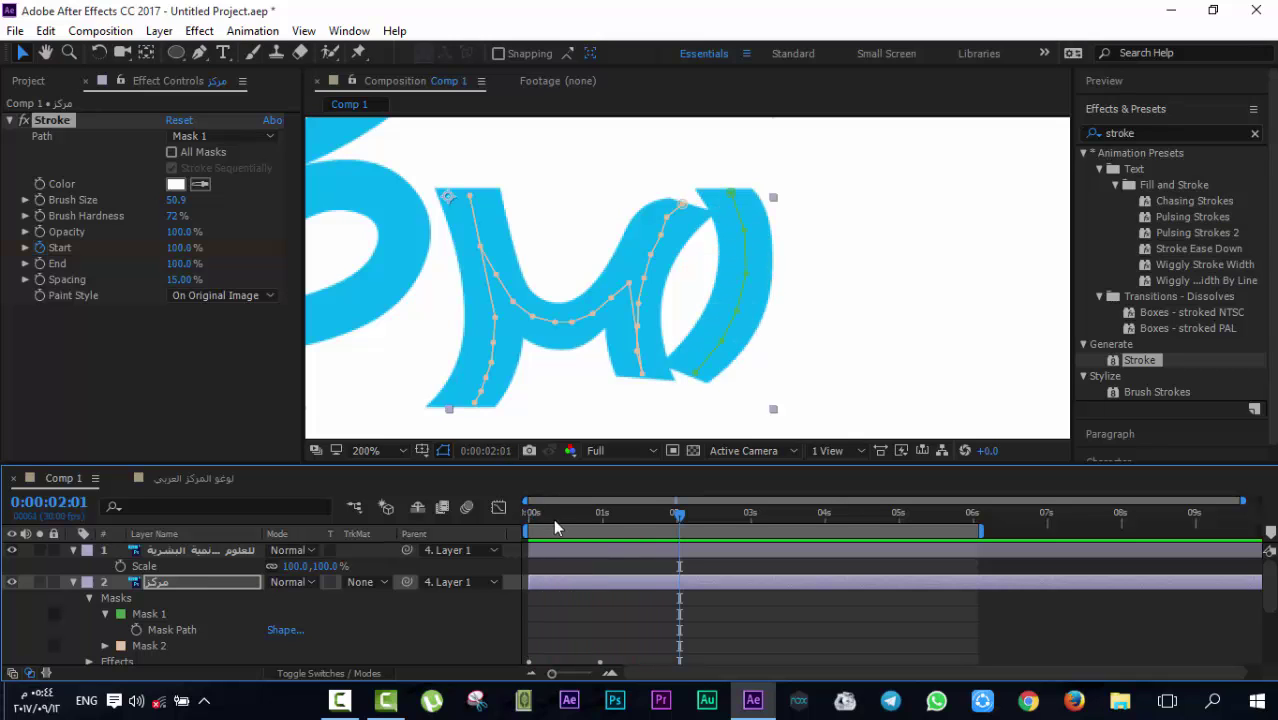
click(524, 520)
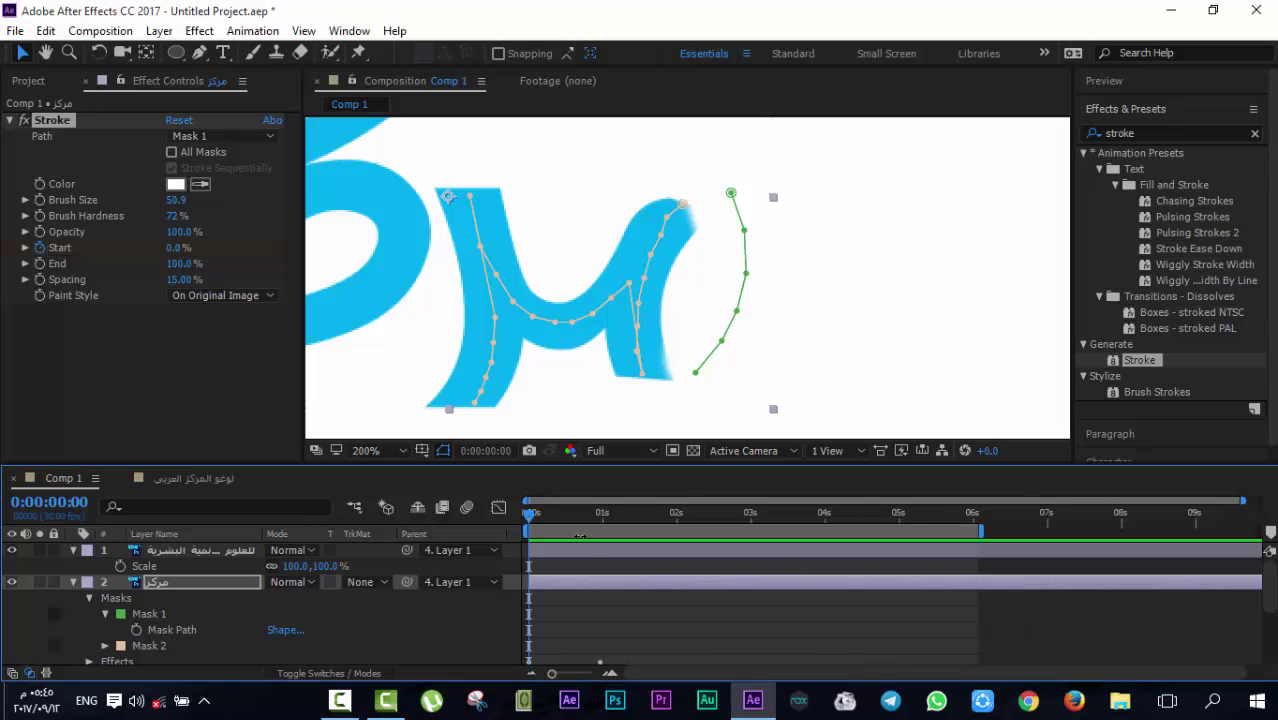
key(space)
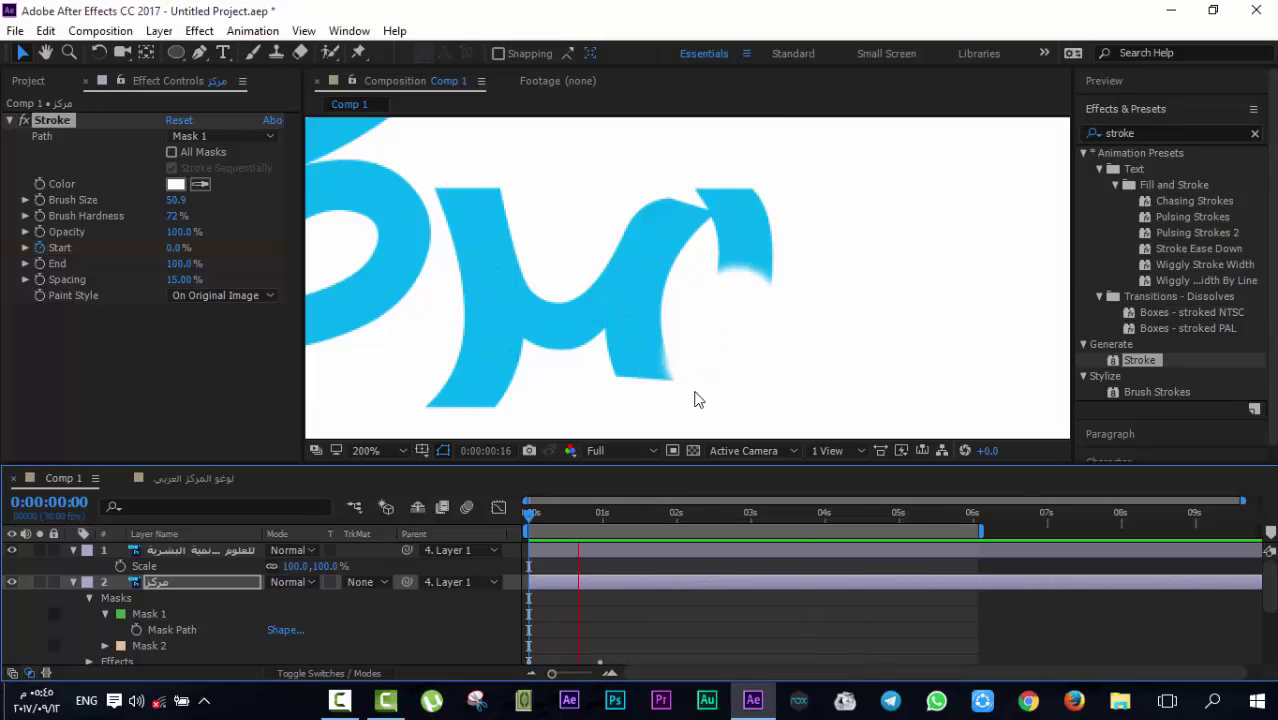
key(space)
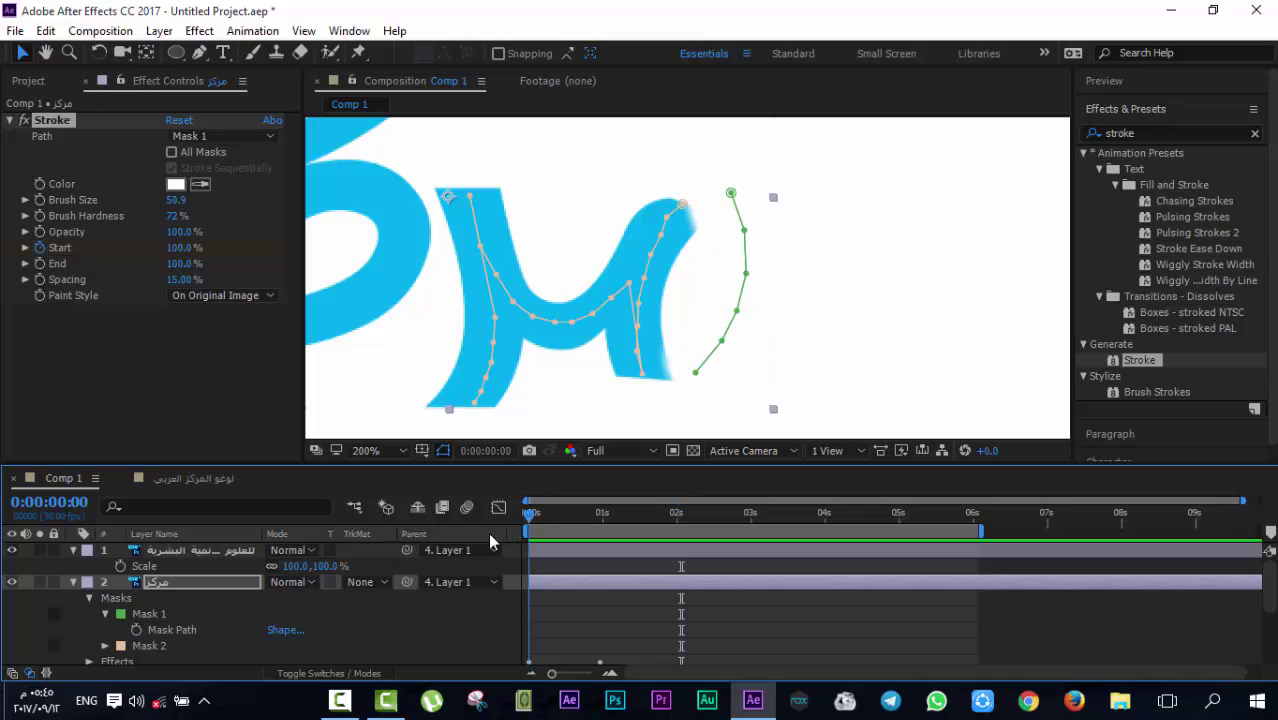
Set the Stroke path to Mask 2 and reshape that mask to reach the ر's lower tip and cover the م's inner junction
click(207, 142)
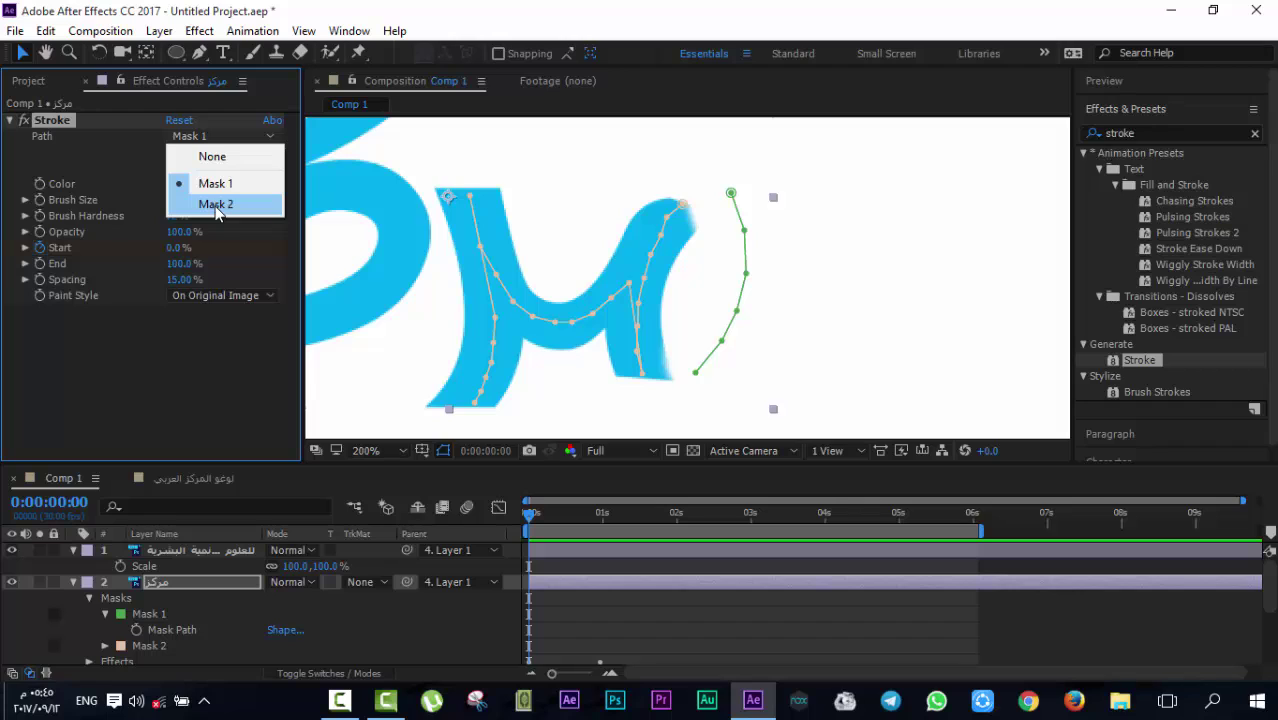
click(216, 205)
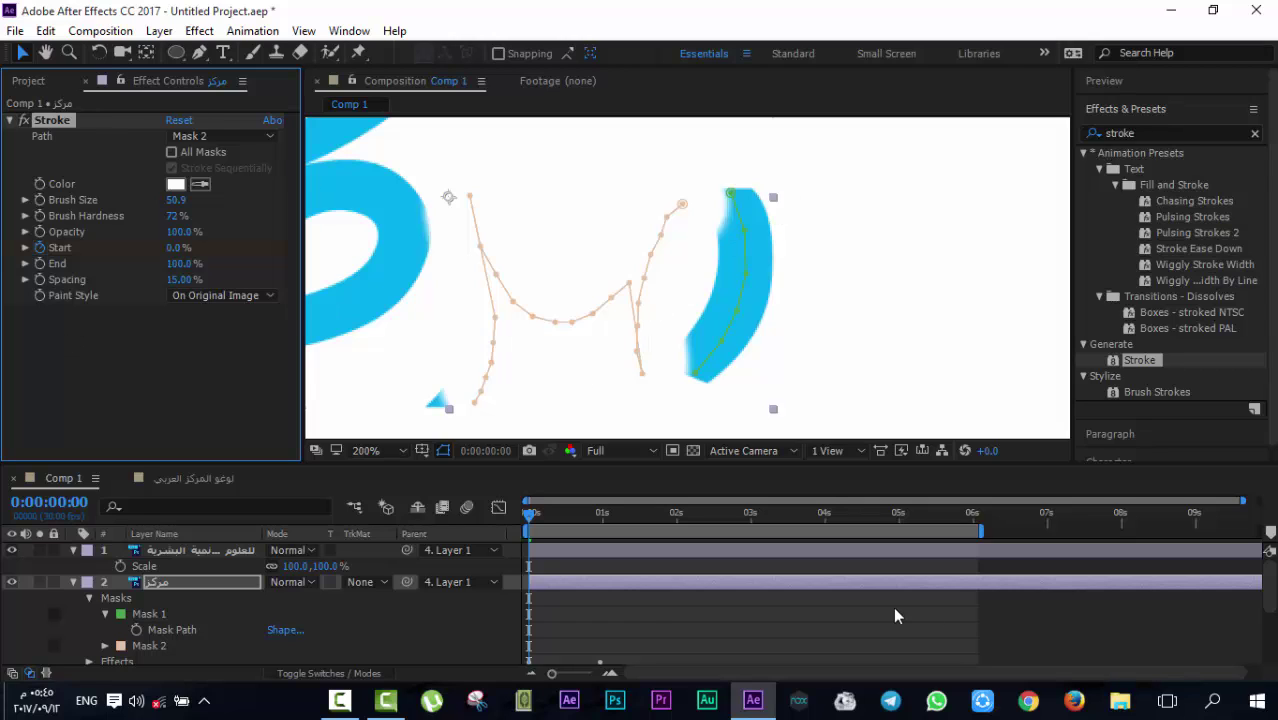
click(466, 404)
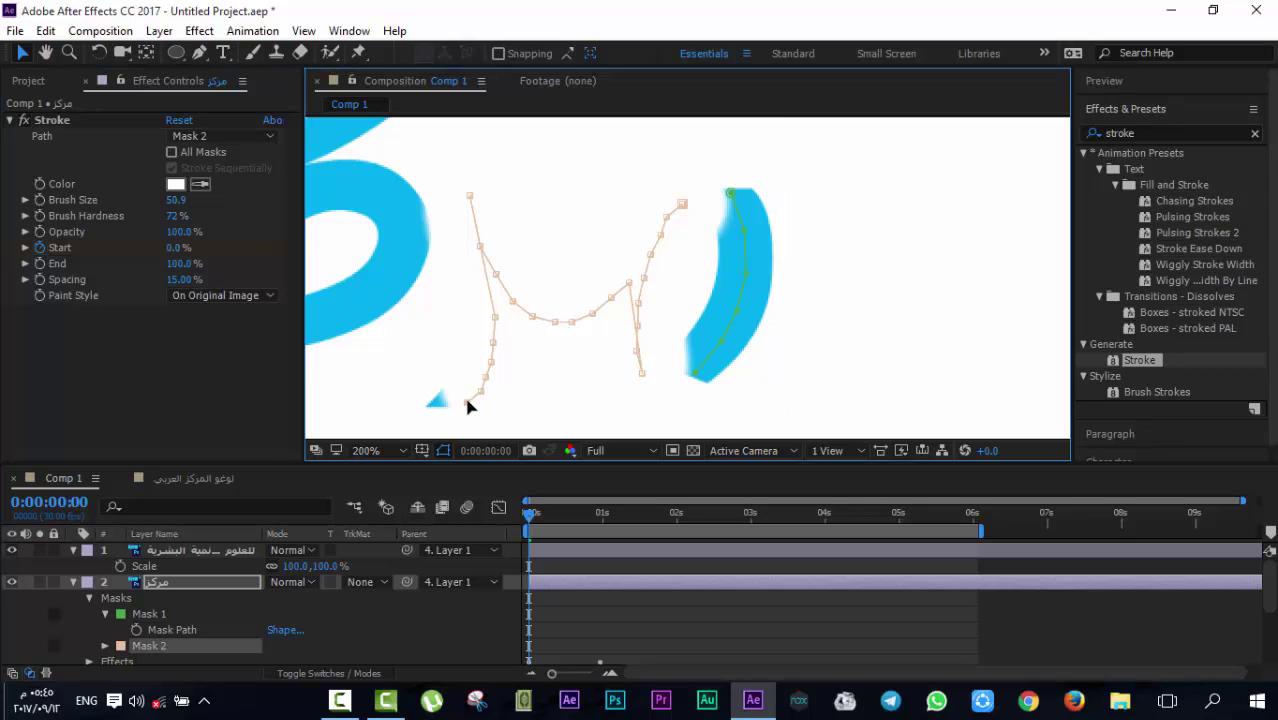
drag(484, 401, 434, 408)
click(434, 410)
mouse_move(521, 514)
mouse_down()
mouse_move(582, 522)
mouse_move(556, 520)
mouse_up()
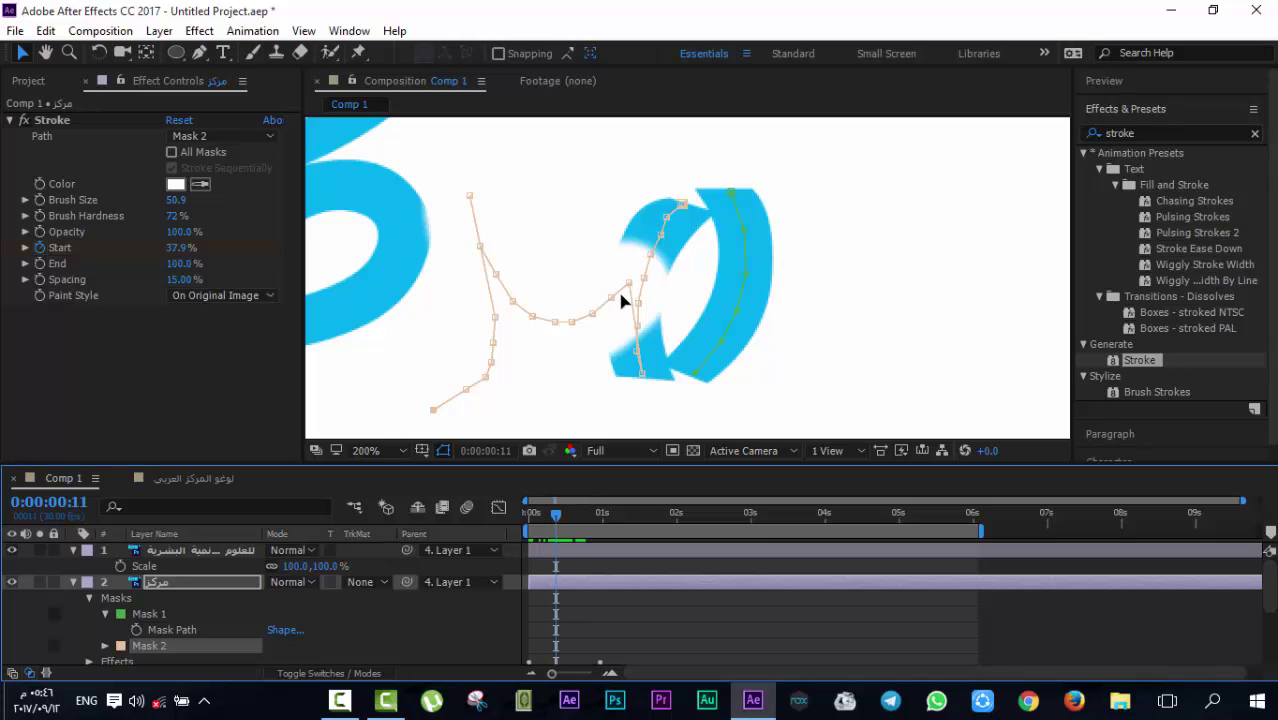
drag(628, 284, 637, 276)
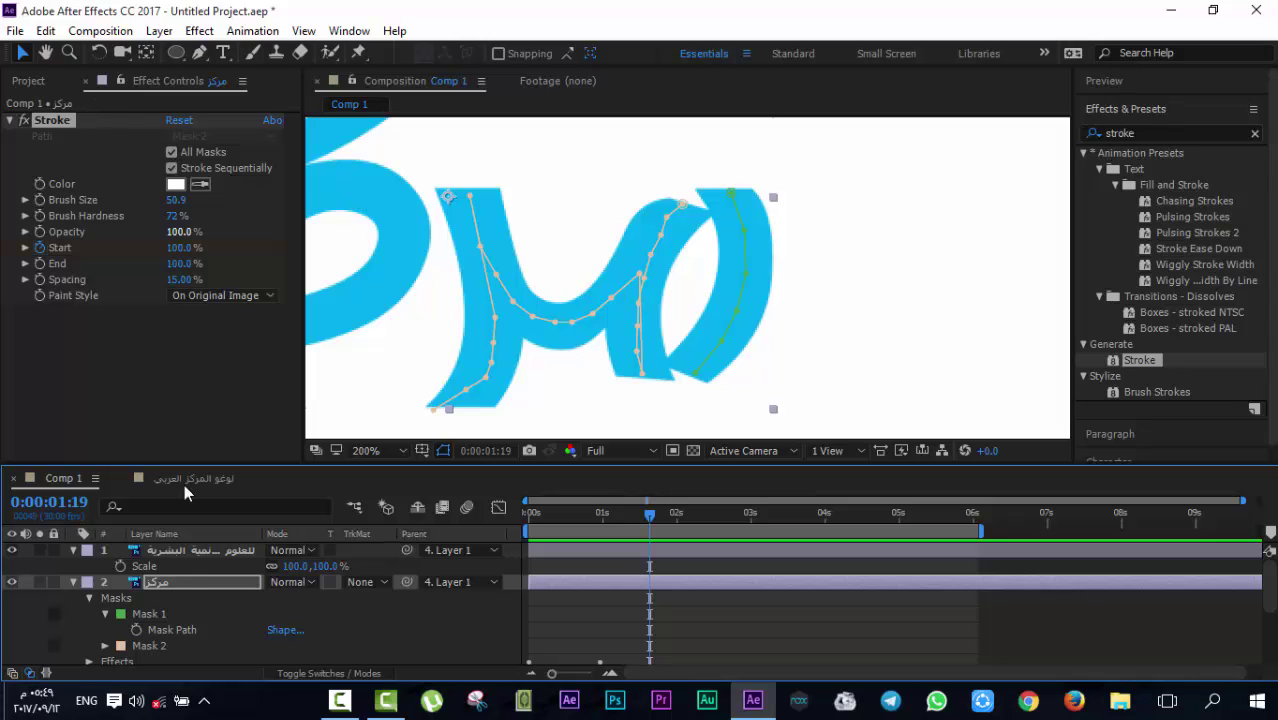
Toggle the Stroke effect's All Masks option off and back on
click(171, 153)
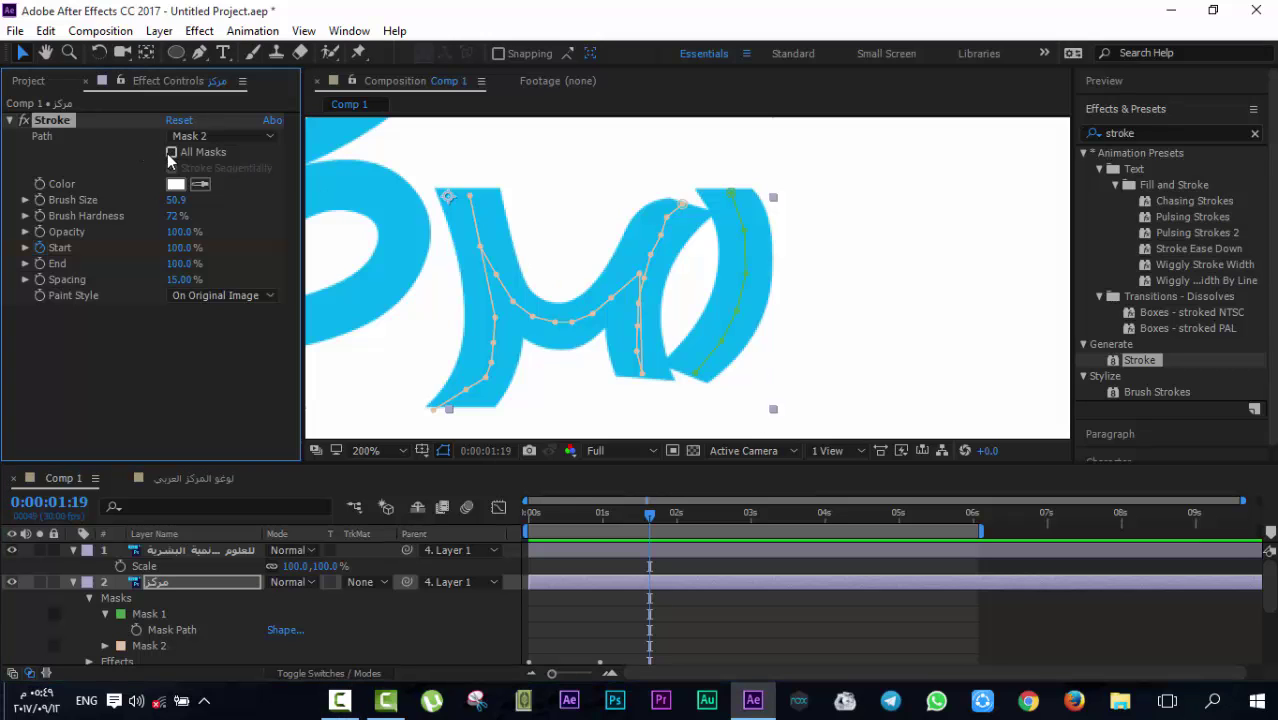
click(171, 152)
click(340, 700)
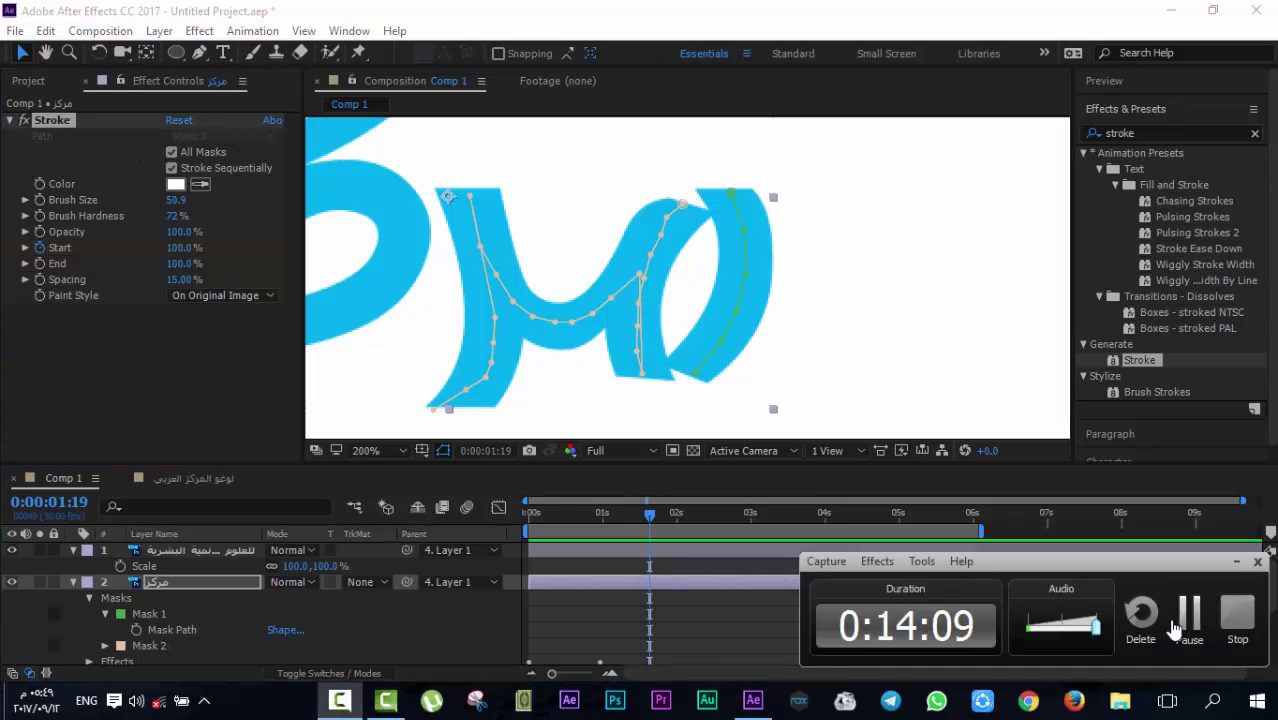
click(1178, 625)
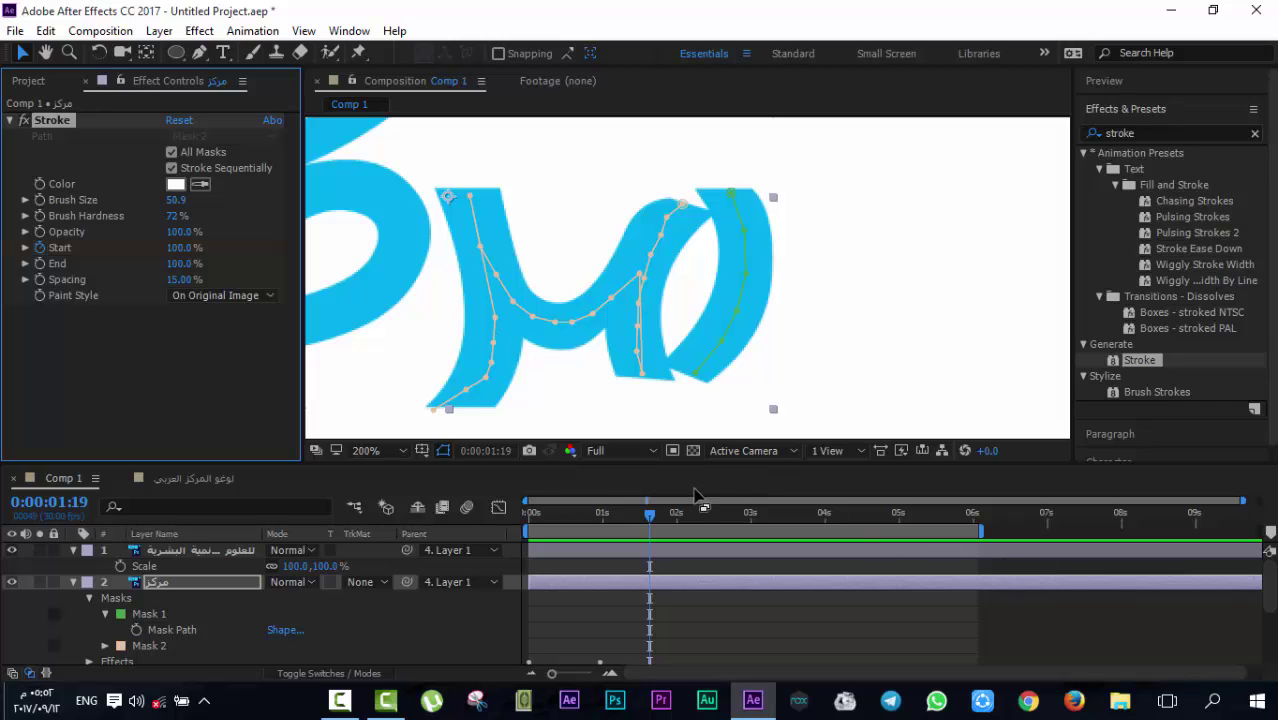
click(172, 152)
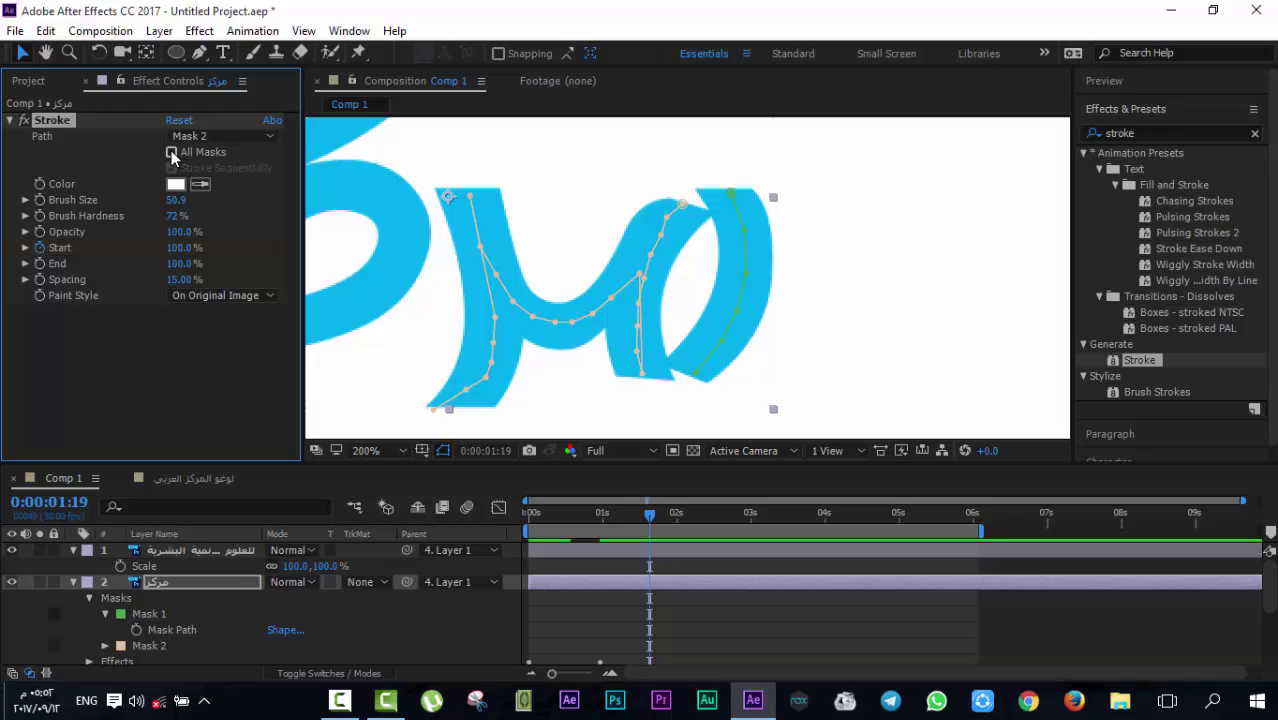
click(171, 152)
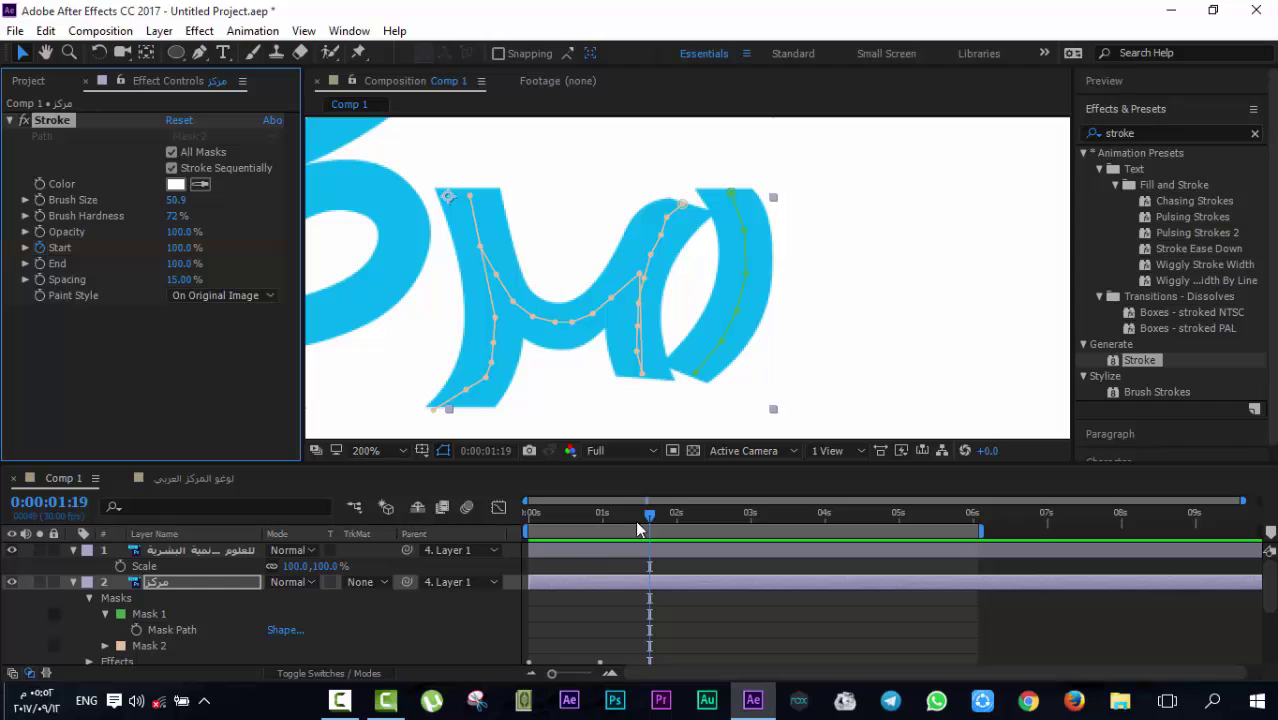
Preview the sequential stroke animation of both masks from time 0:00:00:00
drag(640, 520, 522, 522)
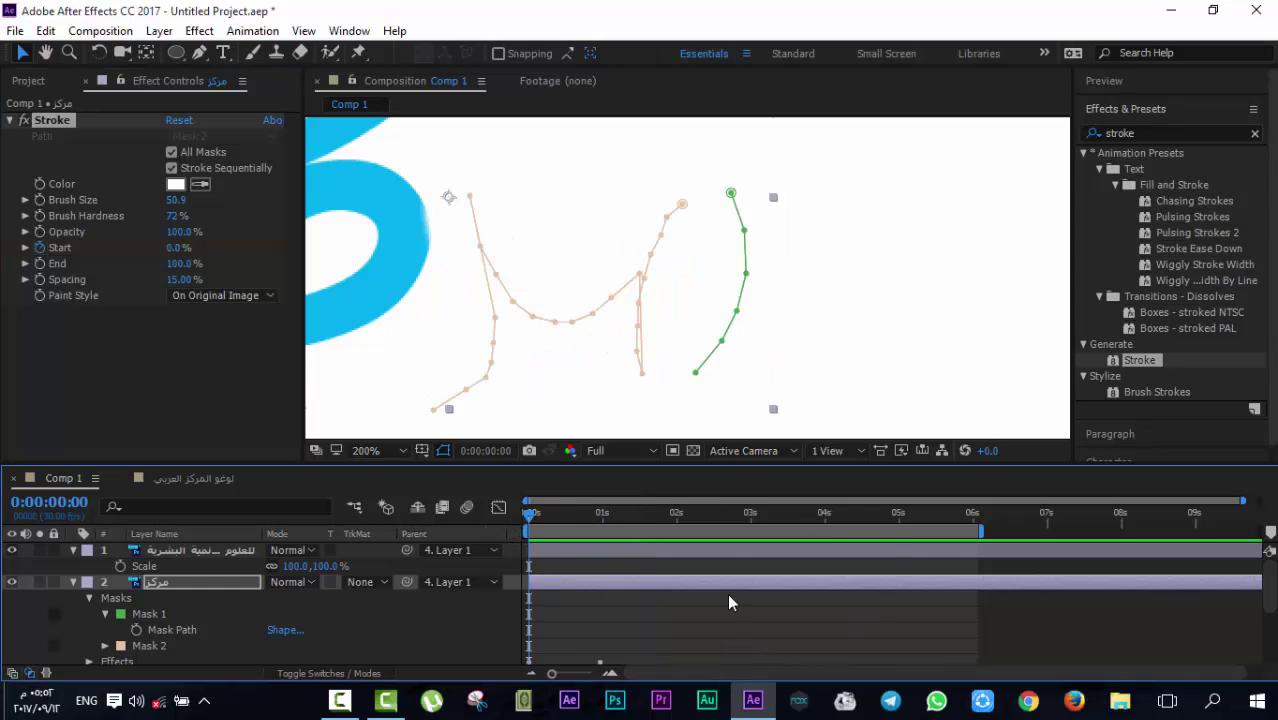
key(space)
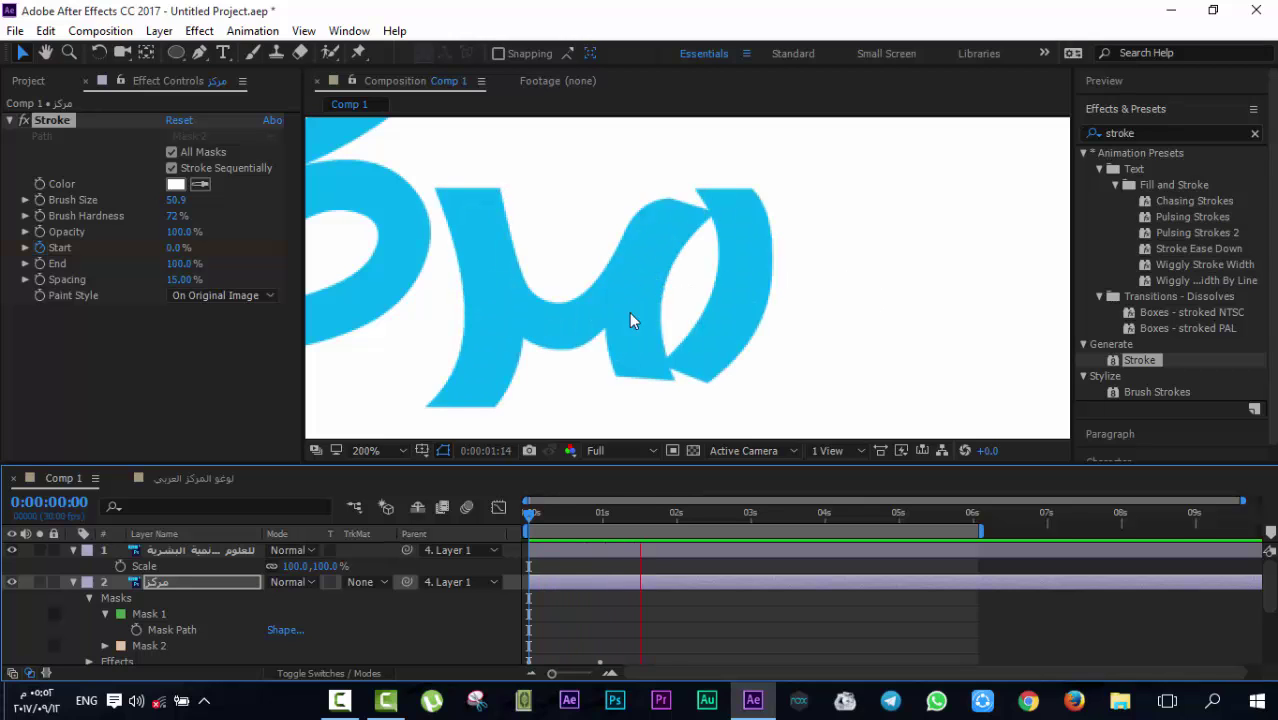
key(space)
key(space)
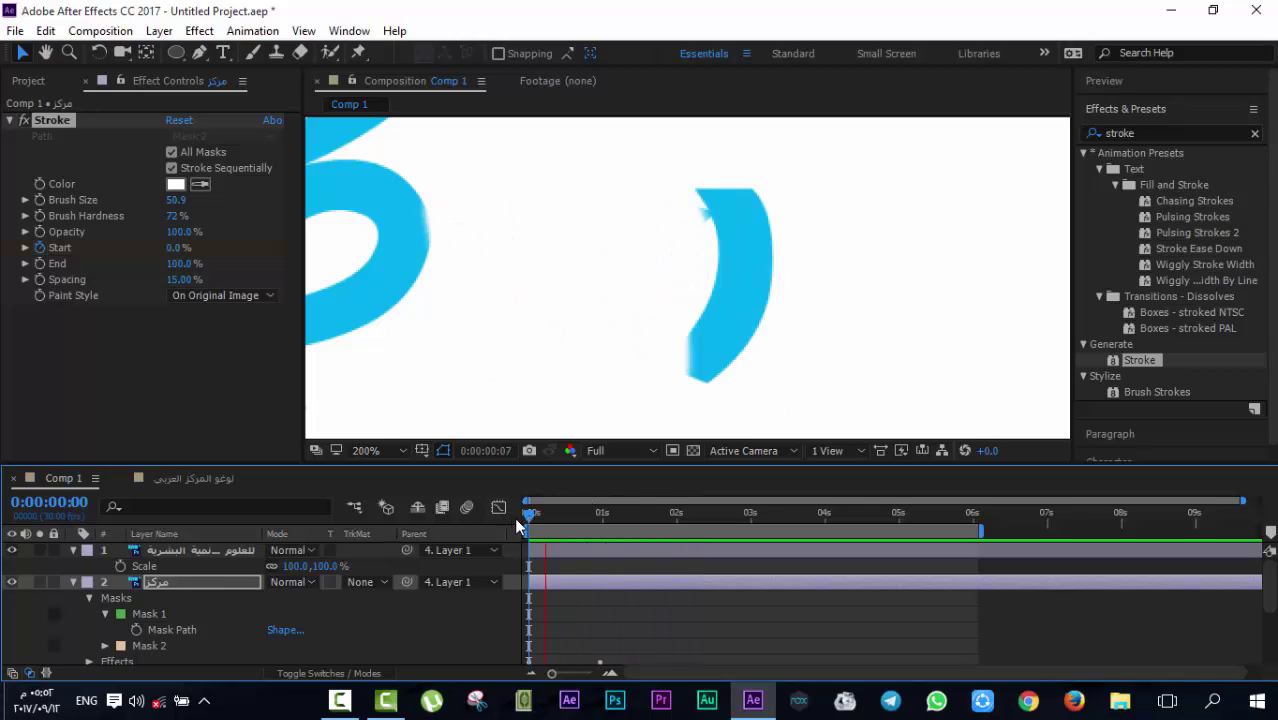
key(space)
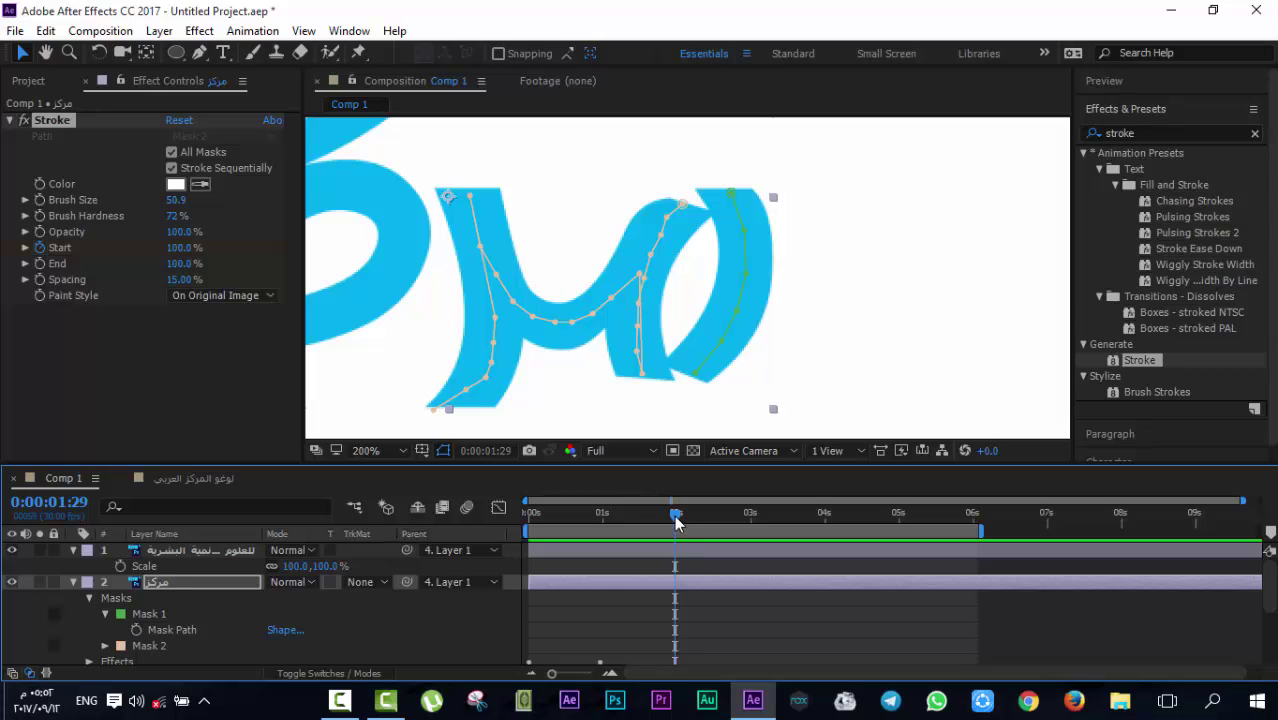
drag(676, 513, 495, 511)
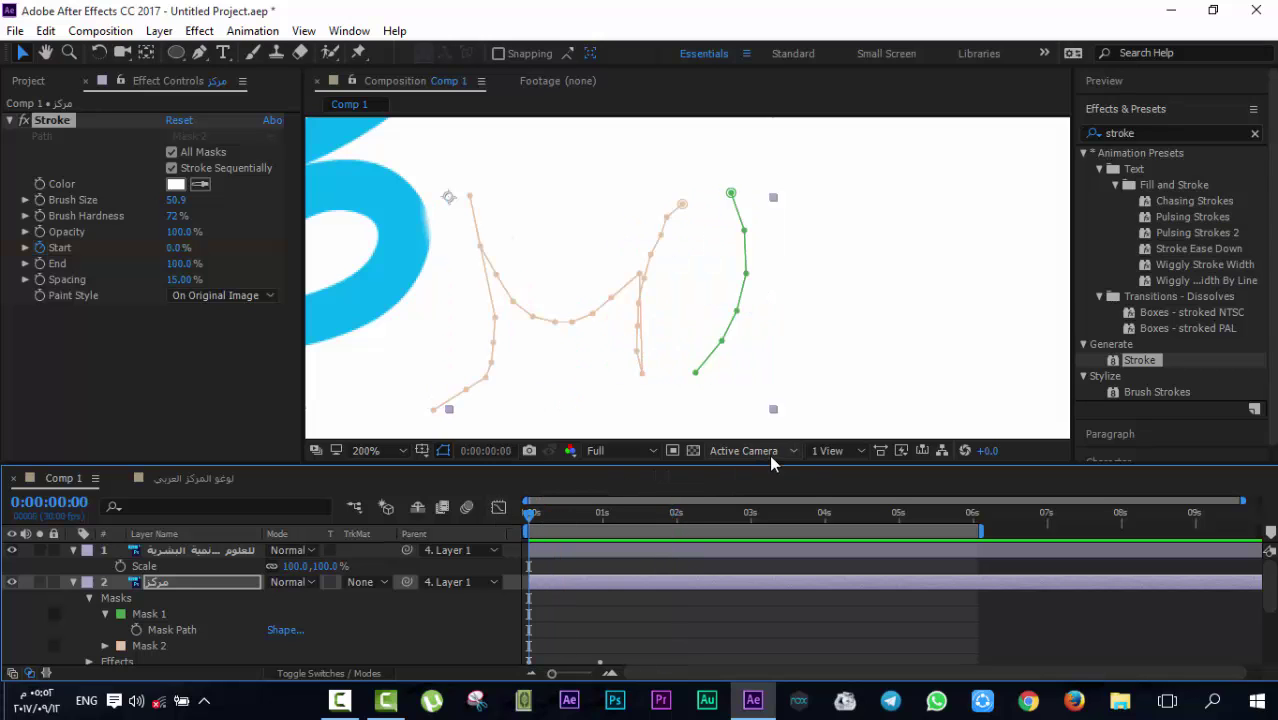
key(space)
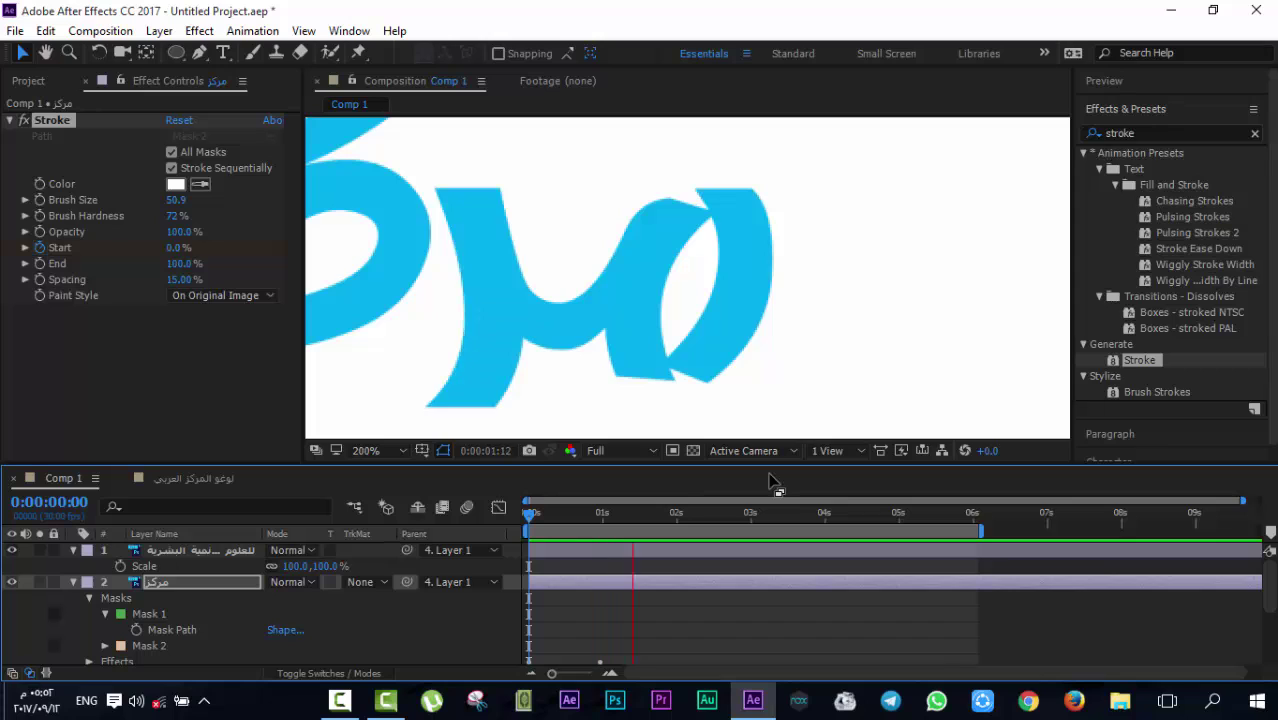
key(space)
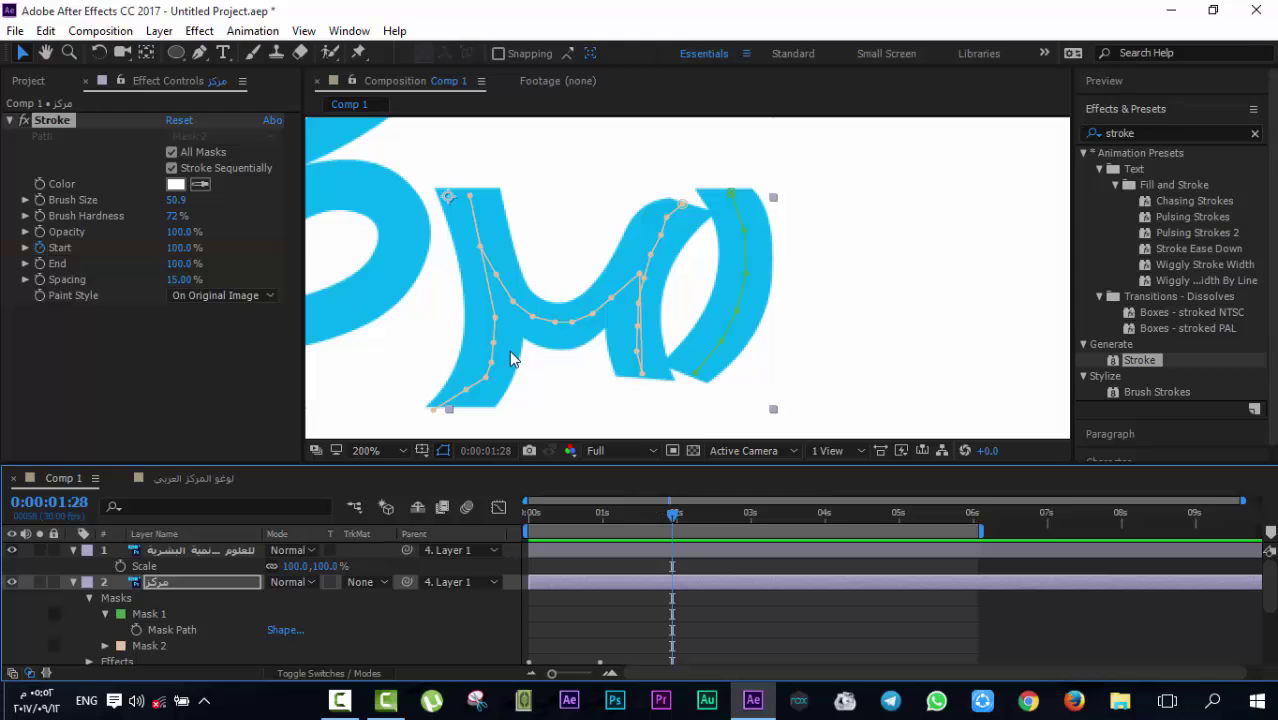
Start an open Pen mask on the مركز layer, tracing the ك's slanted upper arm from its tip down to its lower end
key(h)
drag(514, 358, 808, 323)
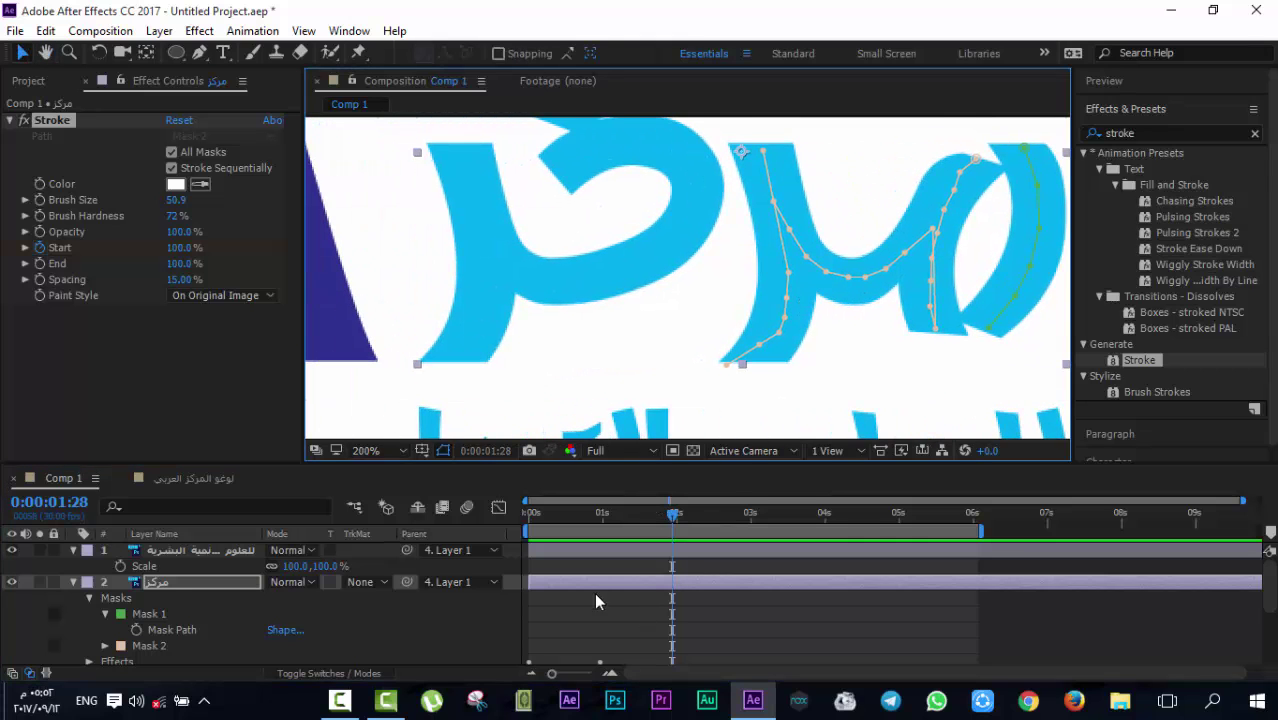
drag(688, 309, 665, 365)
key(v)
scroll(636, 251, up, 3)
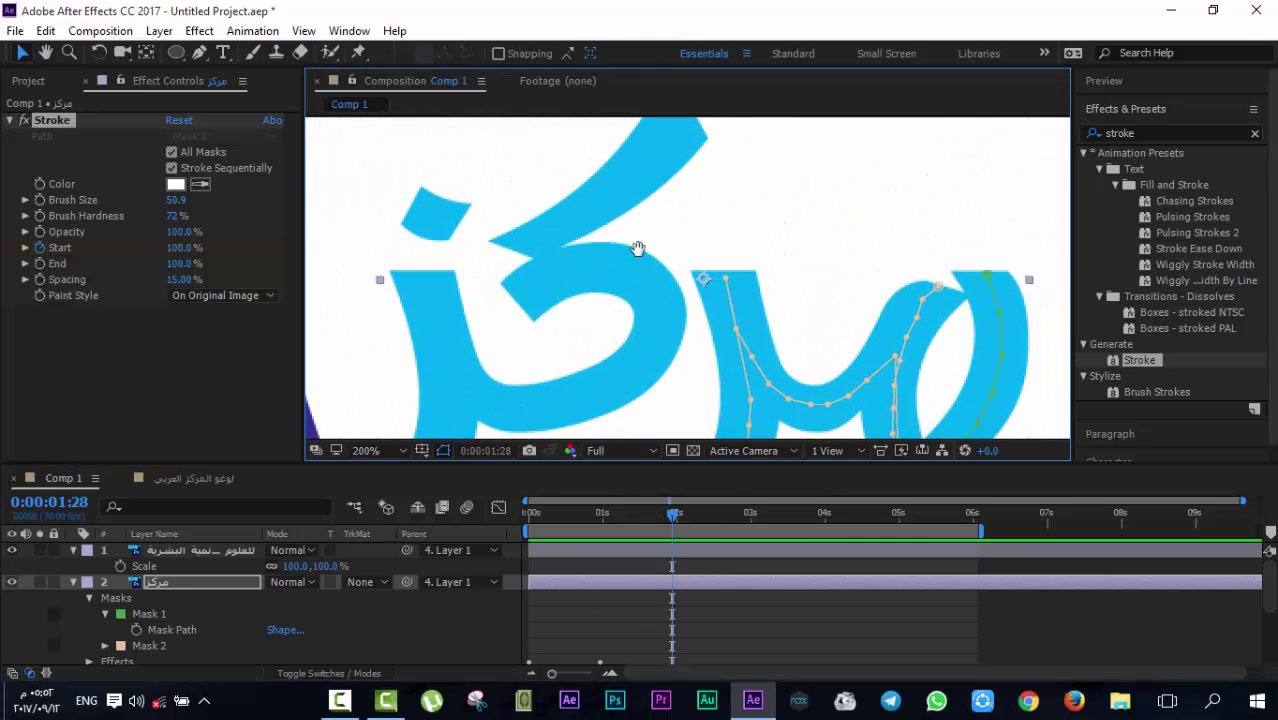
click(201, 53)
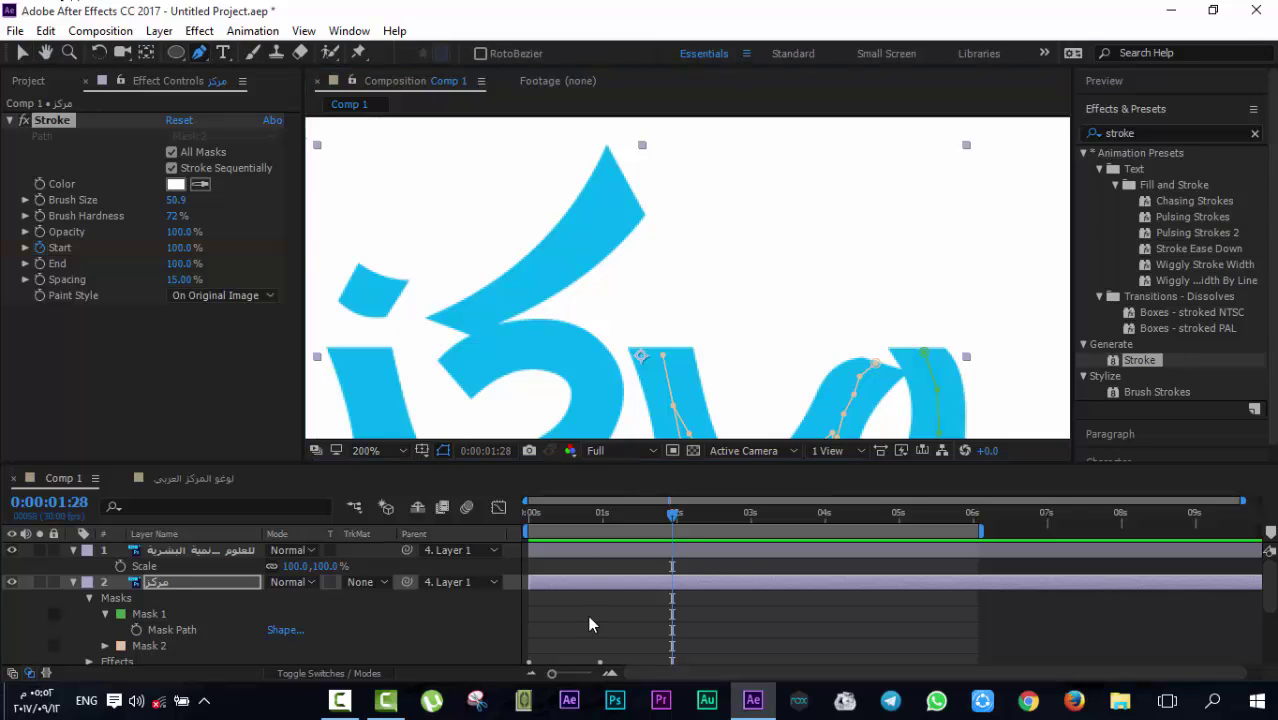
click(302, 612)
click(172, 582)
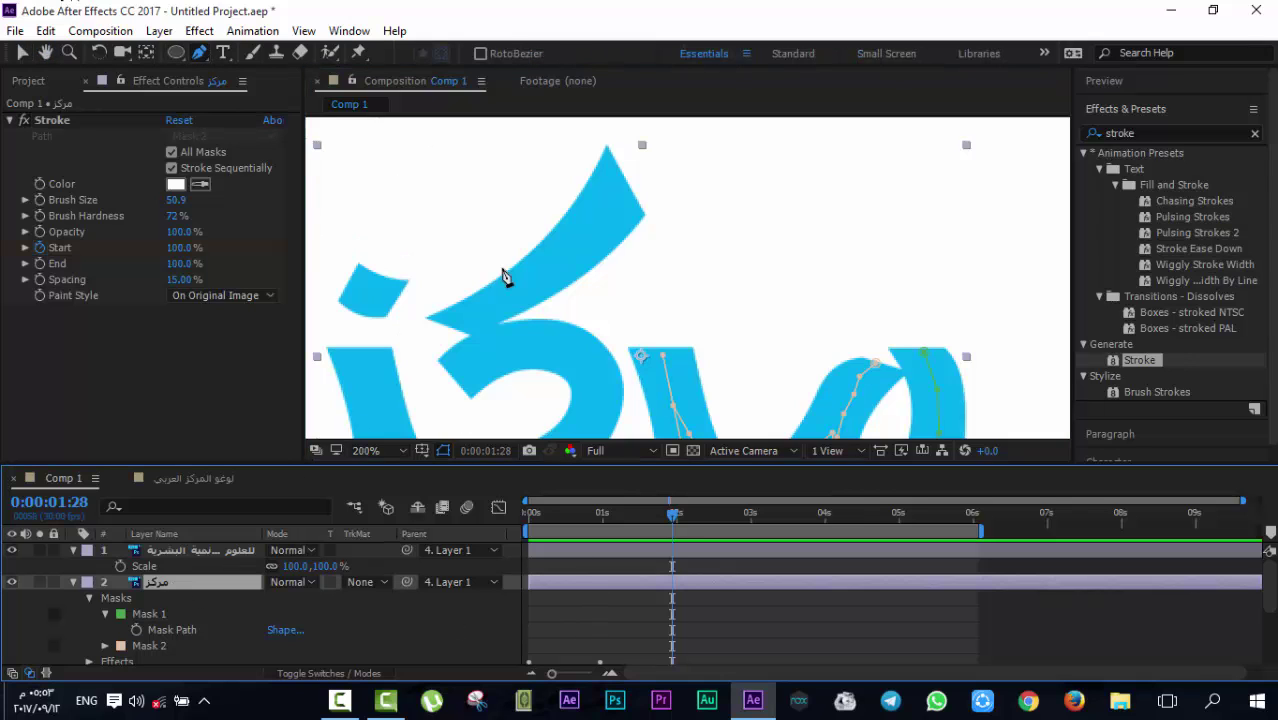
click(609, 158)
click(621, 182)
click(631, 205)
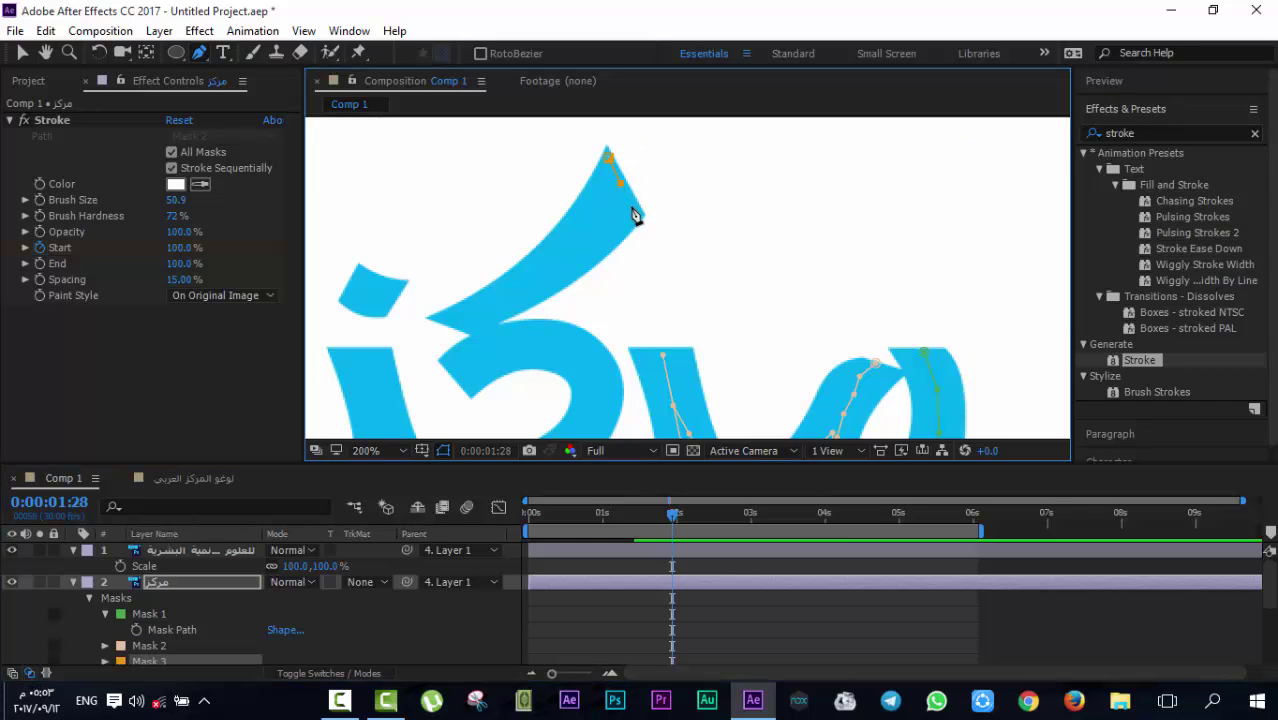
click(606, 209)
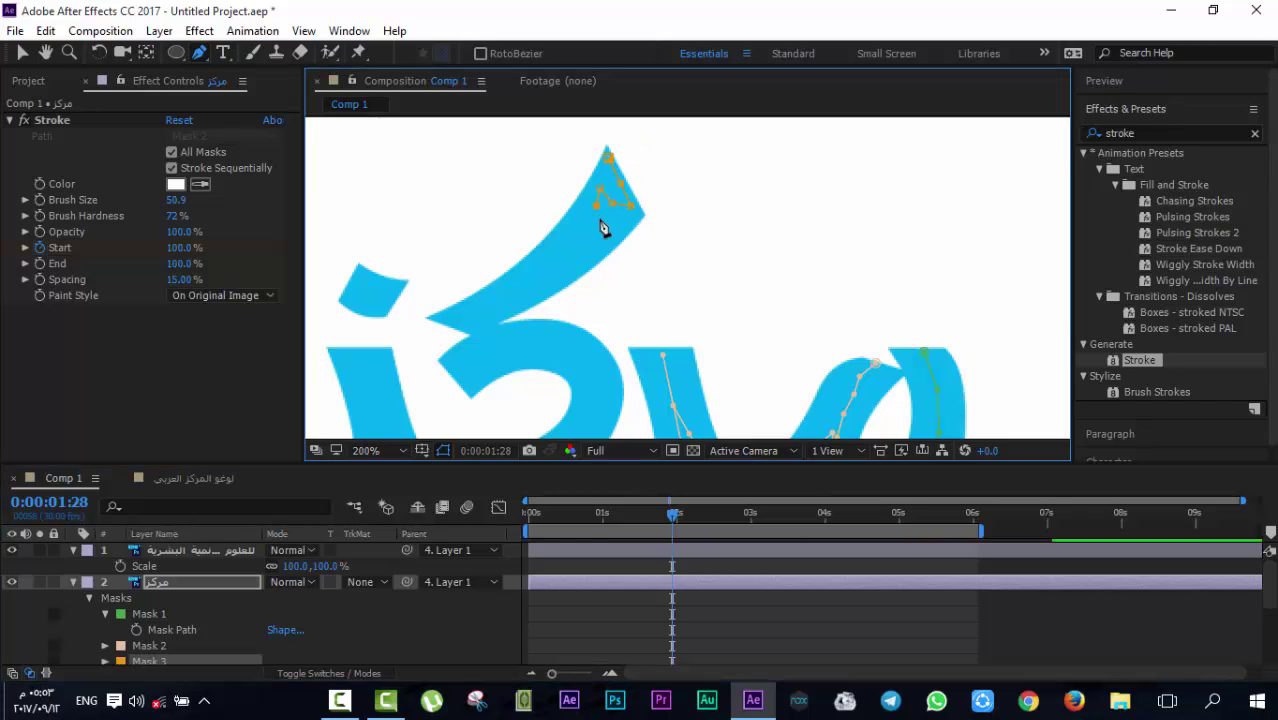
click(598, 229)
click(597, 243)
click(575, 238)
click(557, 266)
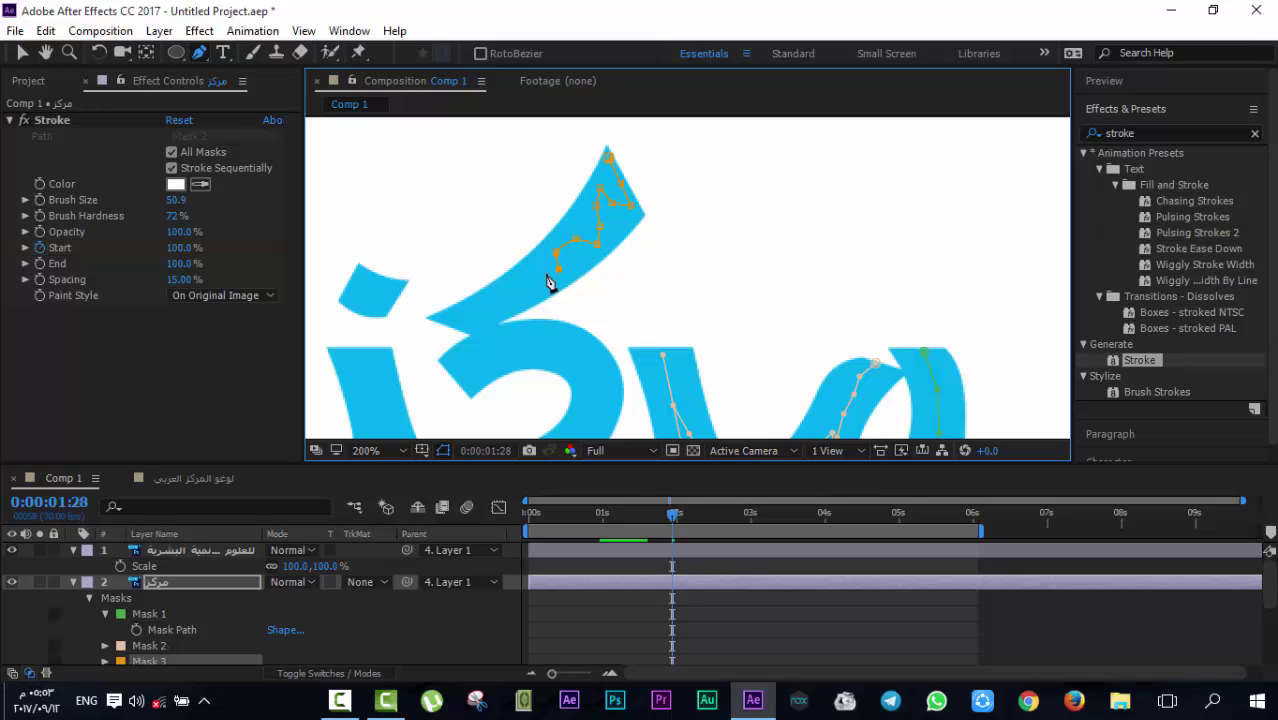
click(521, 283)
click(498, 297)
click(478, 307)
click(456, 314)
Continue Mask 3 around the ك's blunt hook end and along the top of its curve
click(487, 328)
click(477, 340)
click(456, 355)
click(472, 369)
click(492, 373)
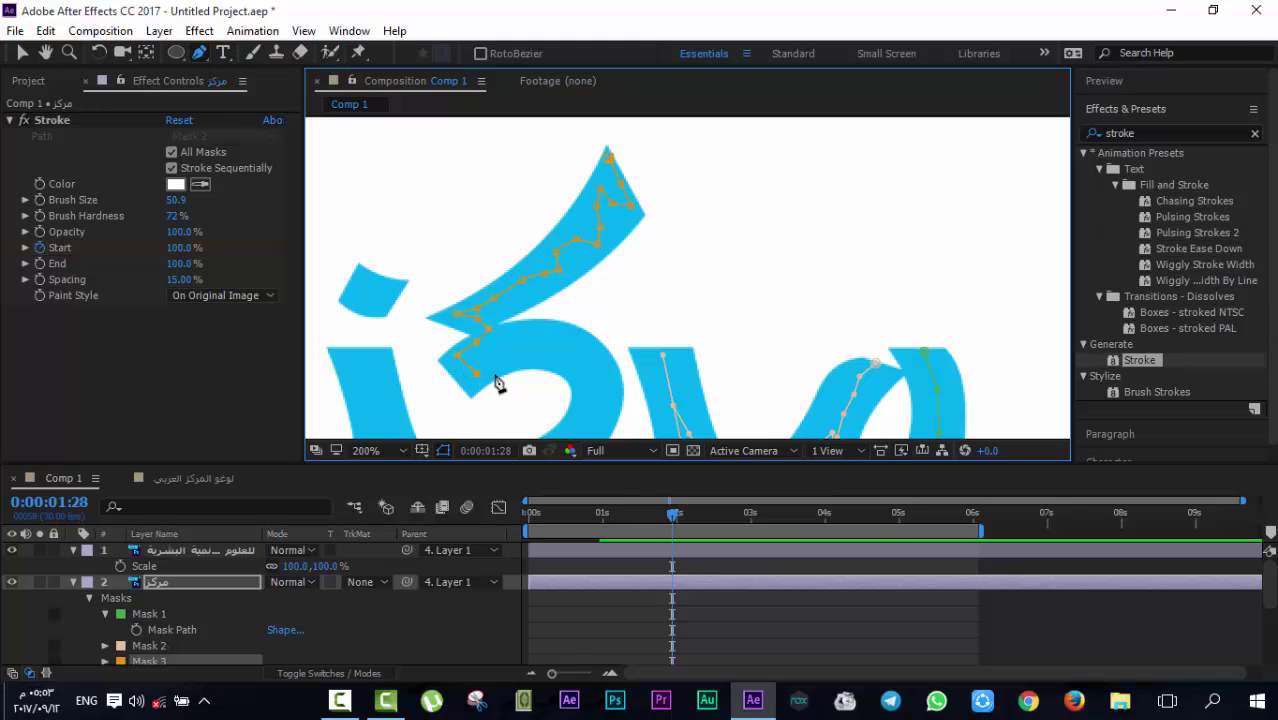
click(490, 358)
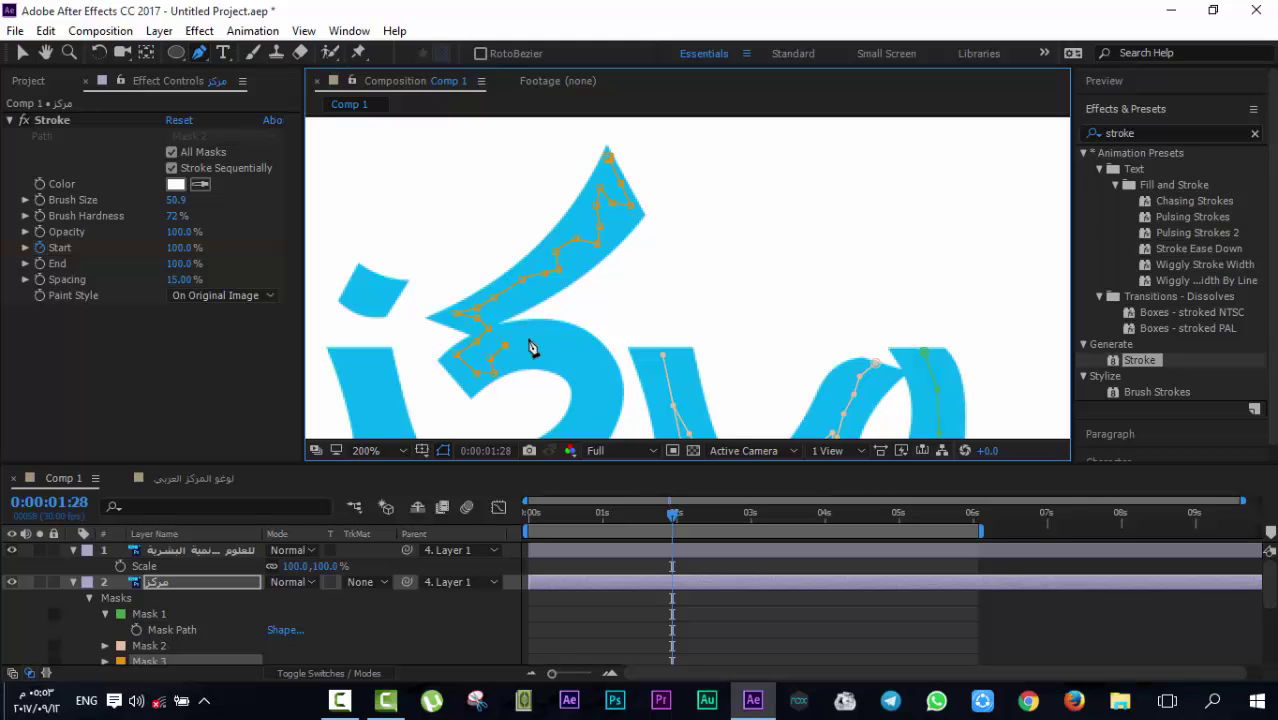
click(551, 345)
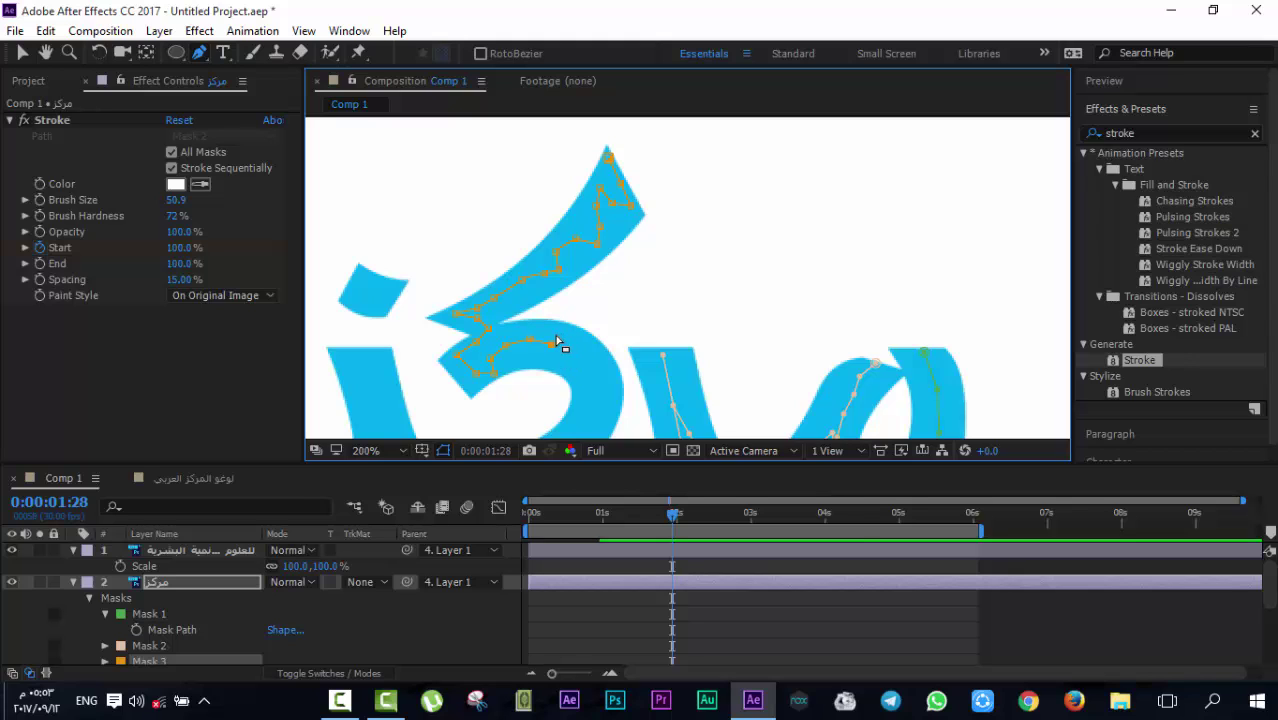
click(561, 342)
click(544, 357)
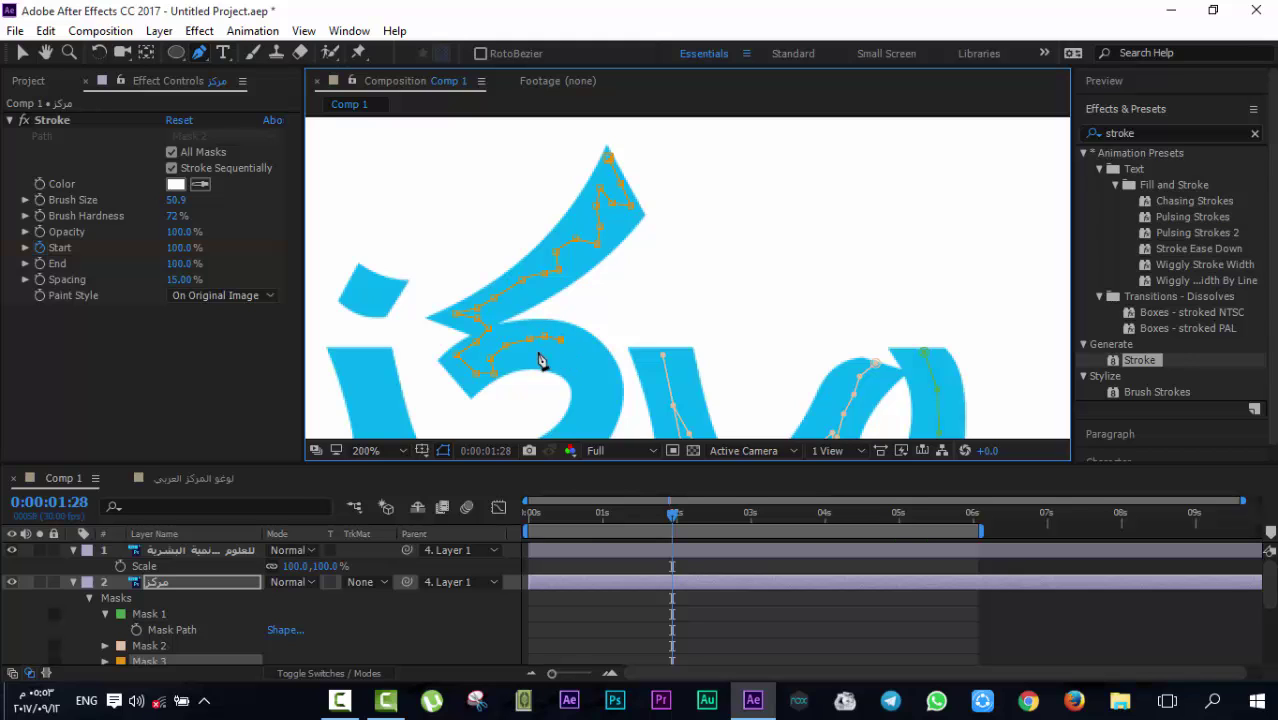
Extend Mask 3 in a zigzag around the ك's wide outer bend to cover its full thickness
click(568, 359)
click(582, 364)
click(596, 369)
click(610, 372)
click(616, 387)
click(610, 400)
drag(587, 400, 585, 248)
click(600, 277)
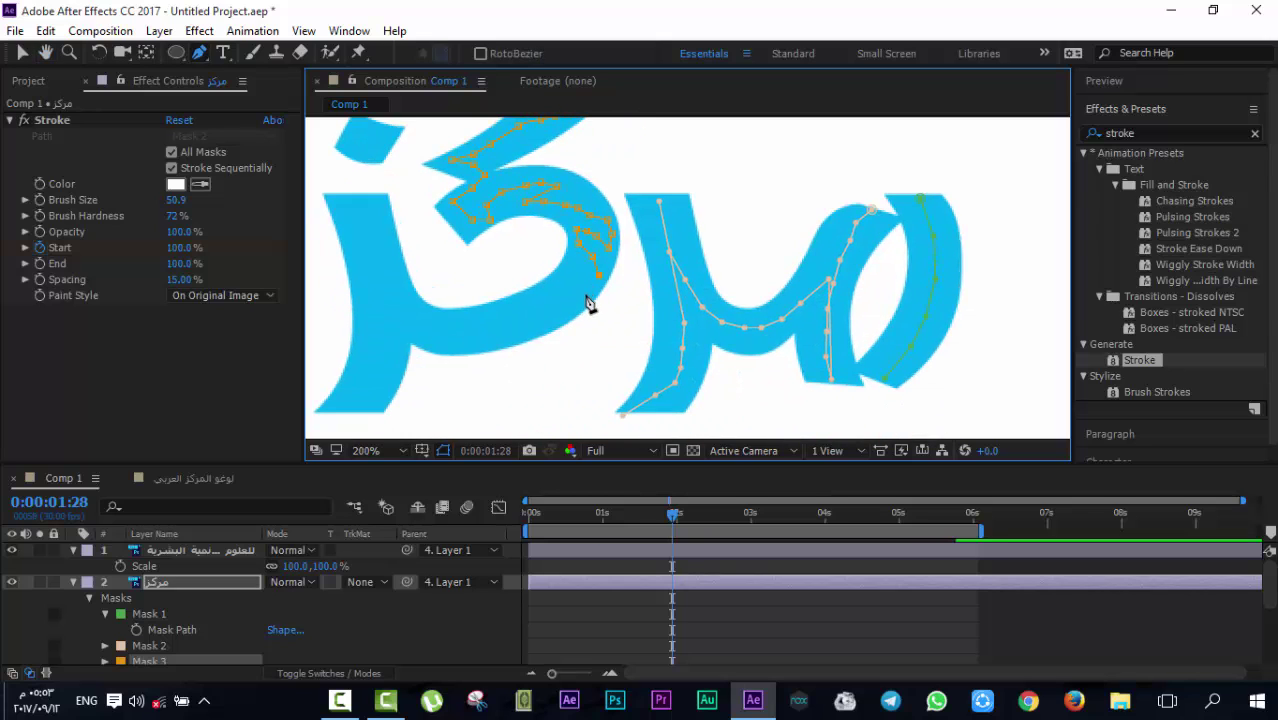
Continue Mask 3 from the ك's bend along the connecting baseline stroke towards the ز
click(572, 306)
click(556, 316)
click(543, 321)
click(526, 324)
click(506, 327)
click(486, 331)
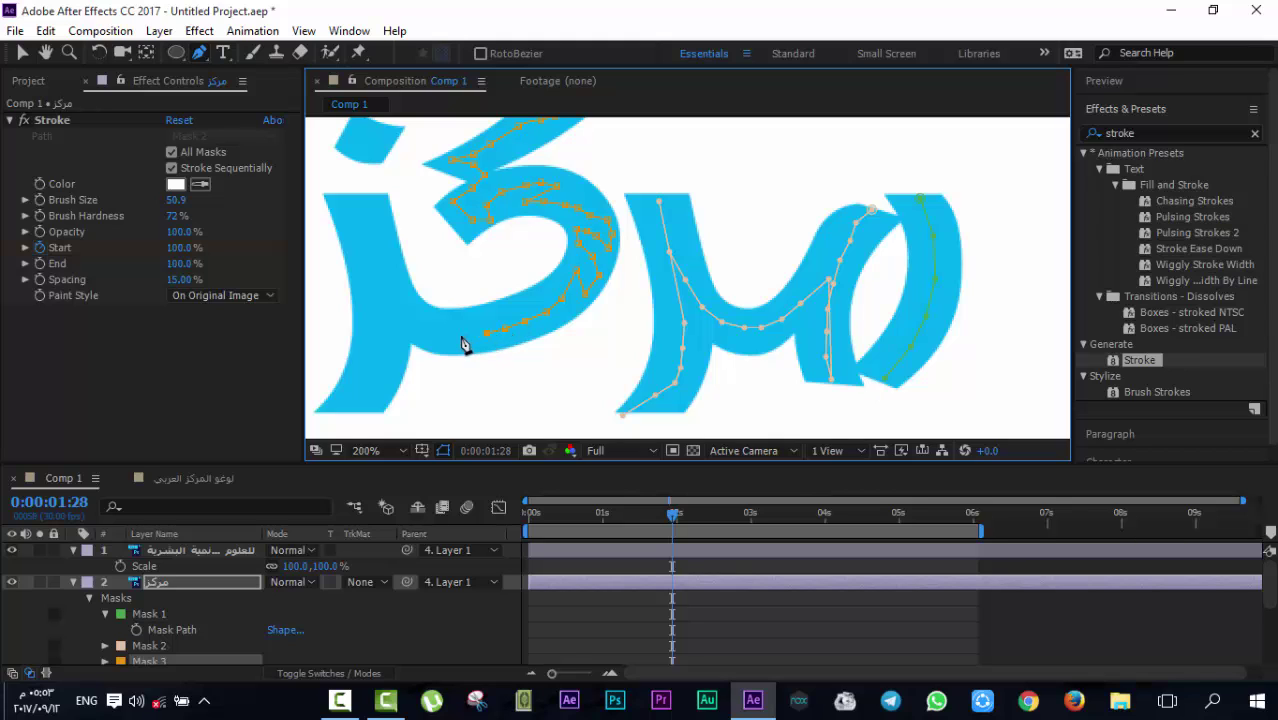
click(462, 335)
Finish Mask 3 by tracing up to the ز's flat top and back down its stem towards the tail
click(433, 332)
click(409, 312)
click(399, 288)
click(389, 258)
click(347, 206)
click(357, 237)
click(374, 304)
click(373, 364)
click(365, 398)
drag(495, 293, 590, 385)
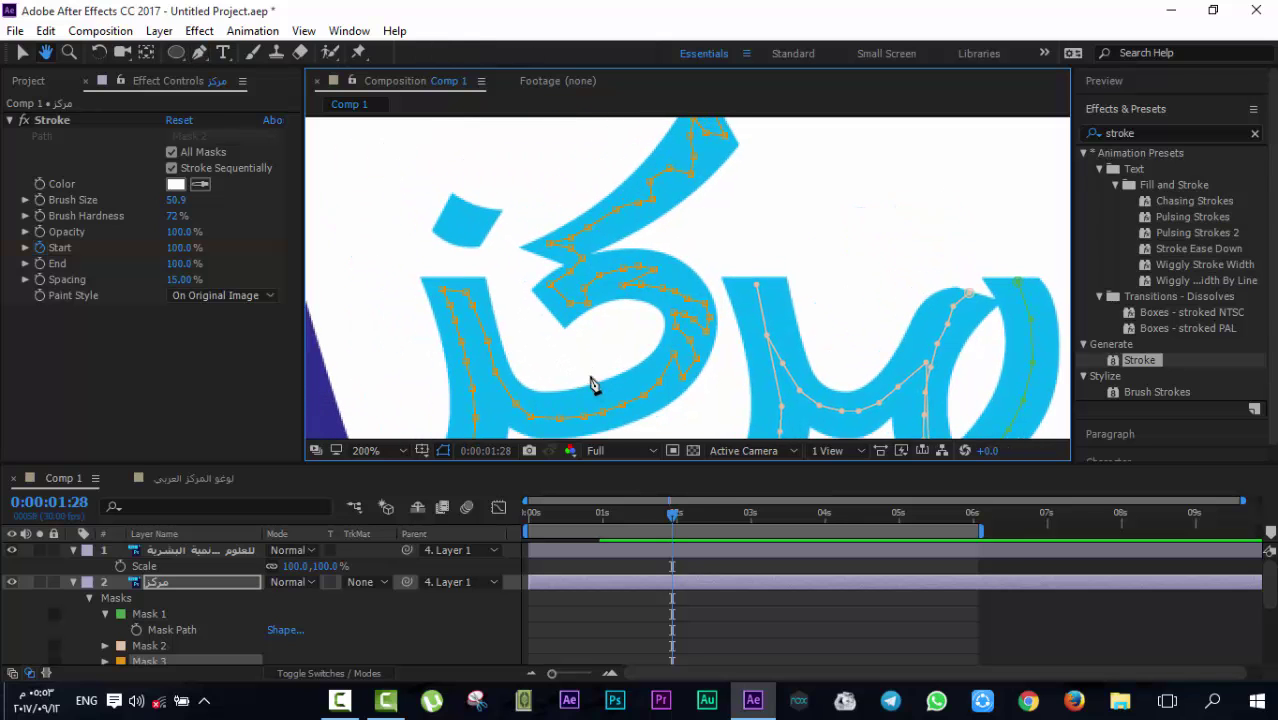
Trace the ز's dot with a separate four-point open Pen mask on the مركز layer
click(454, 211)
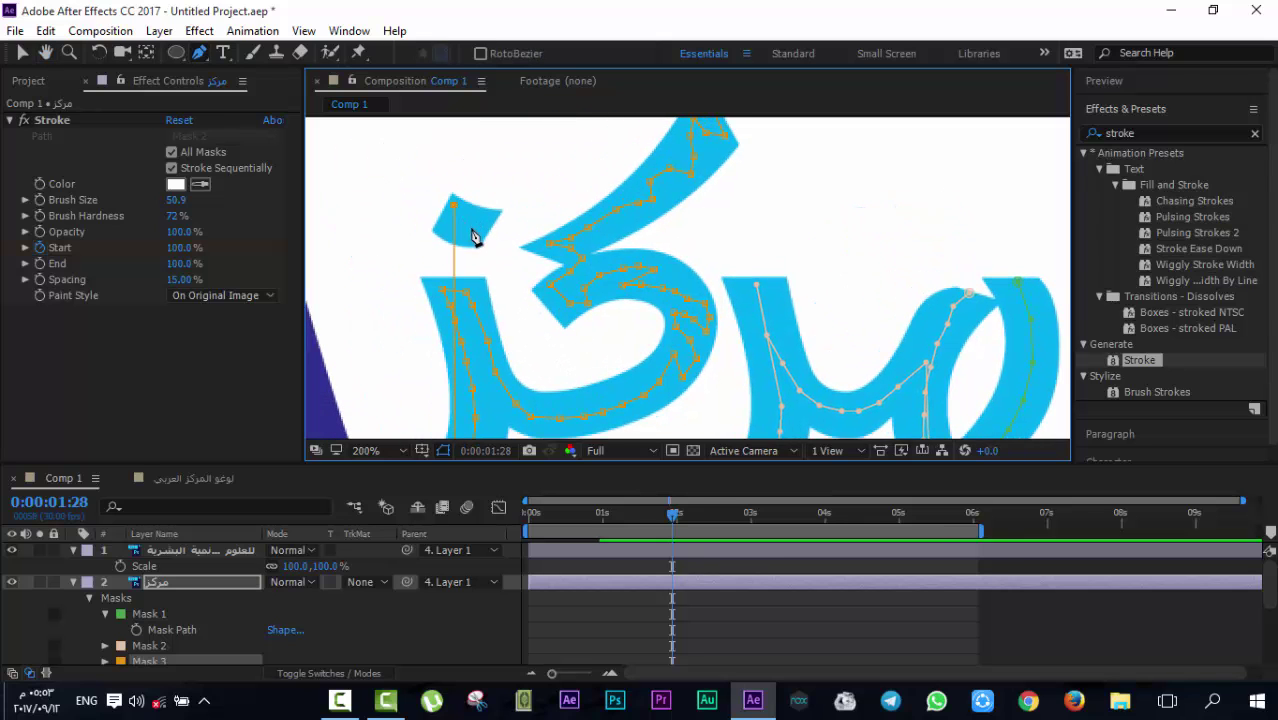
click(435, 620)
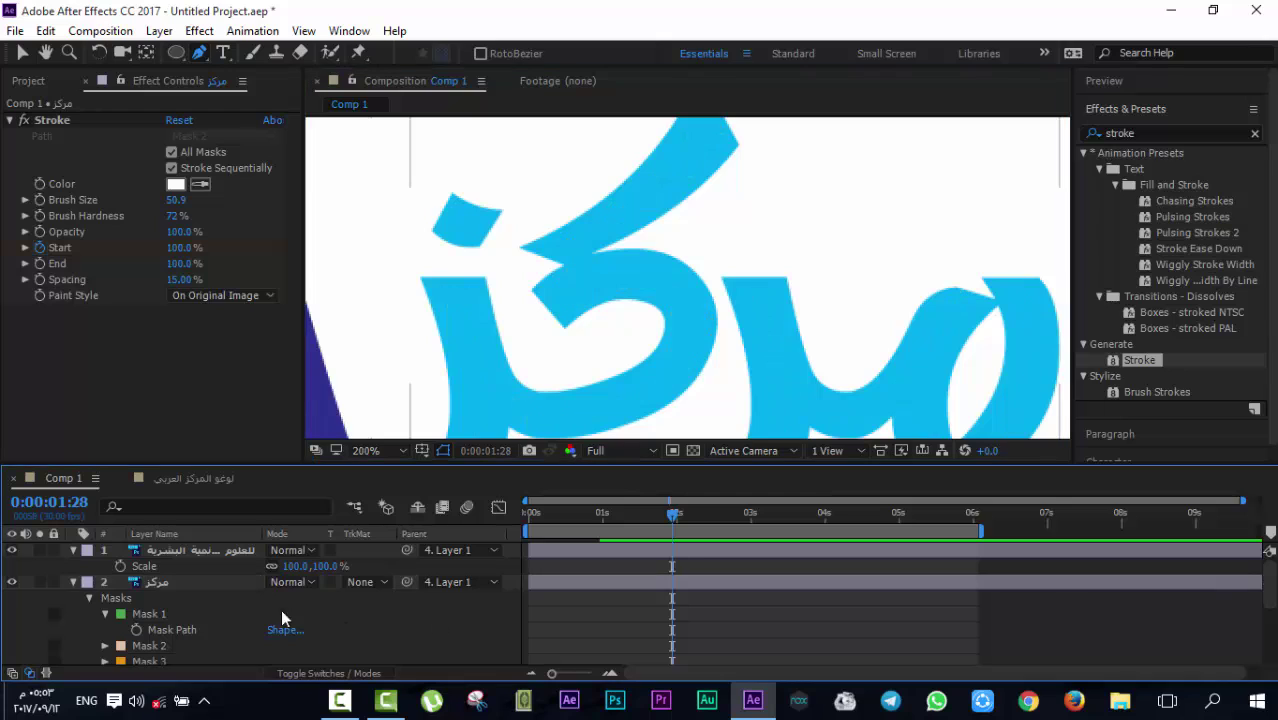
click(202, 579)
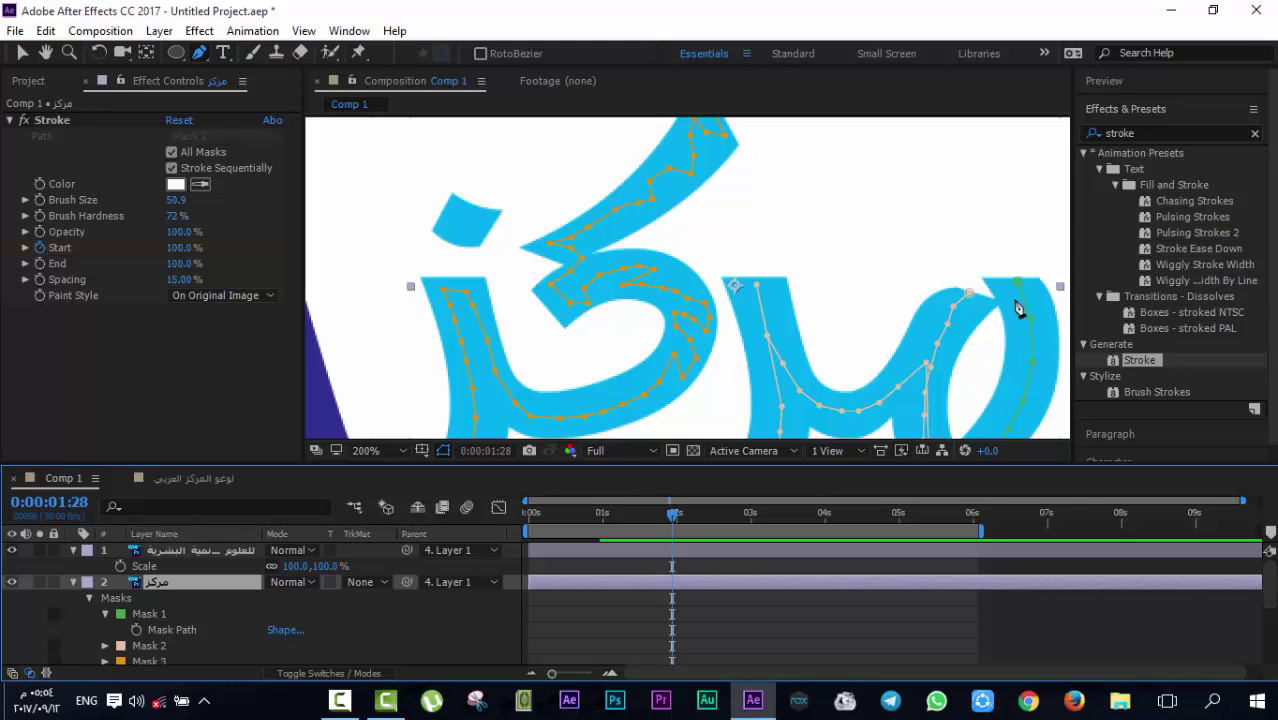
click(453, 206)
click(475, 218)
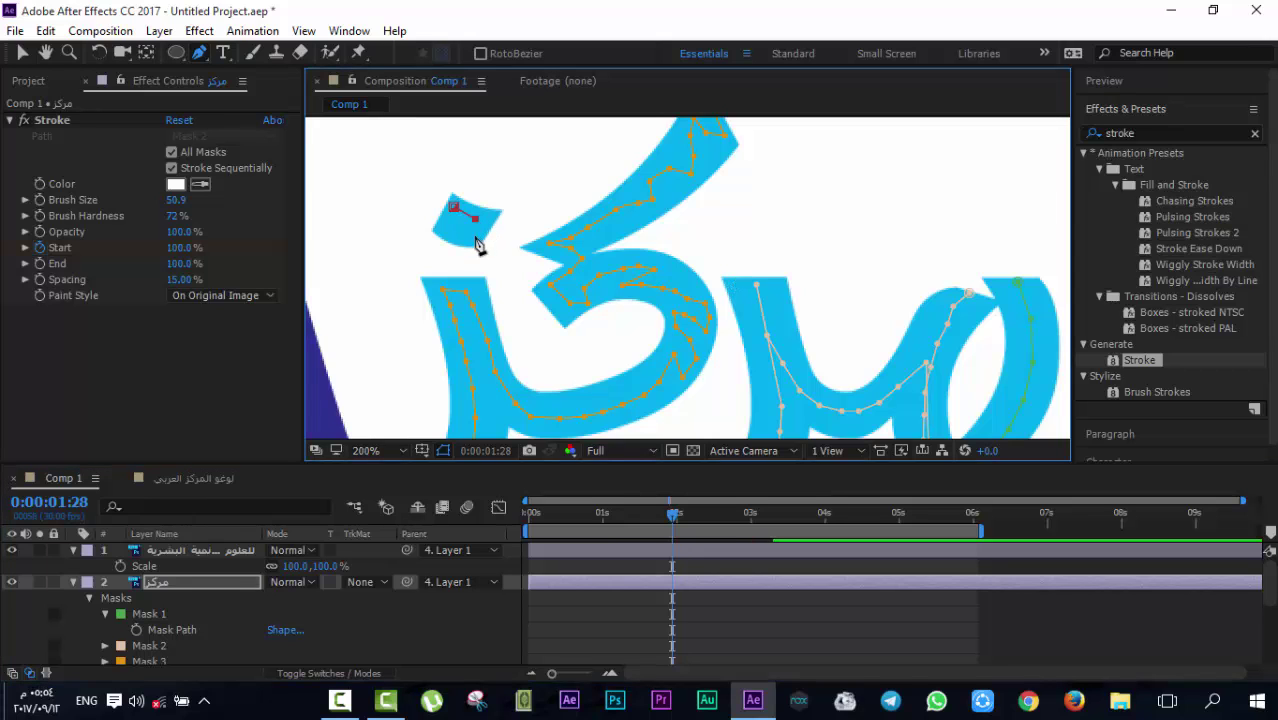
click(476, 236)
click(447, 225)
click(453, 206)
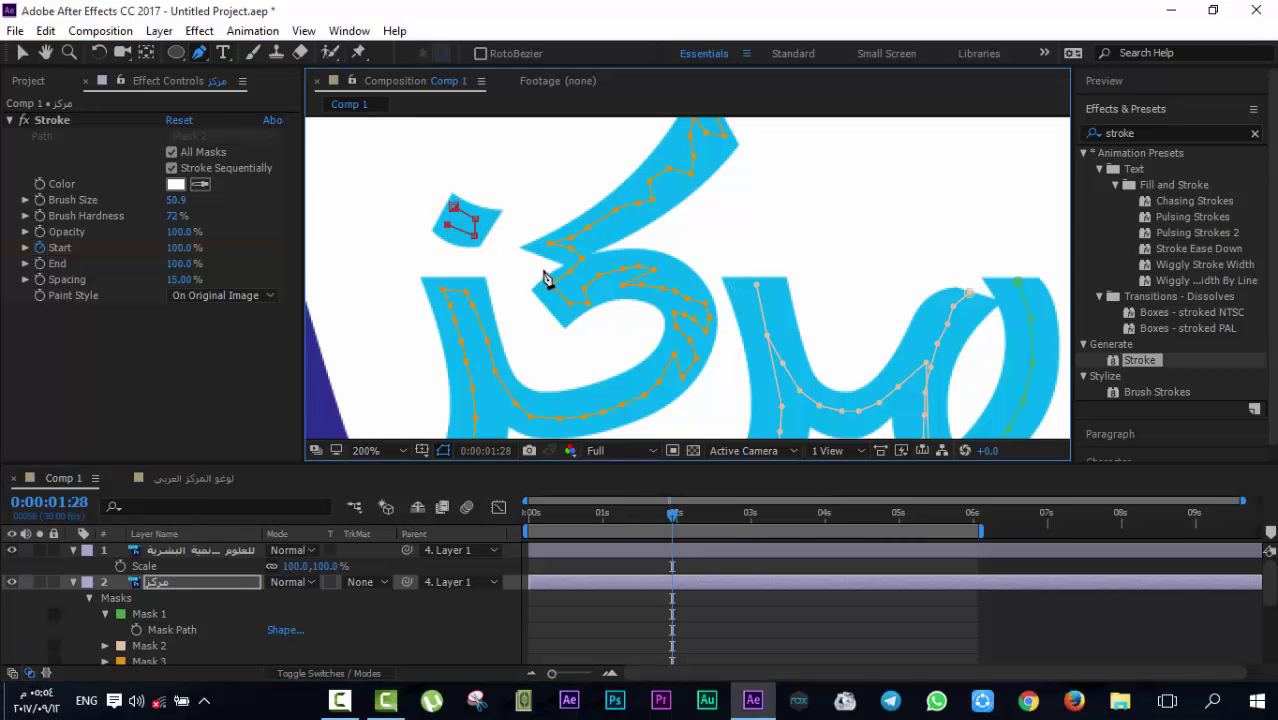
drag(548, 279, 579, 240)
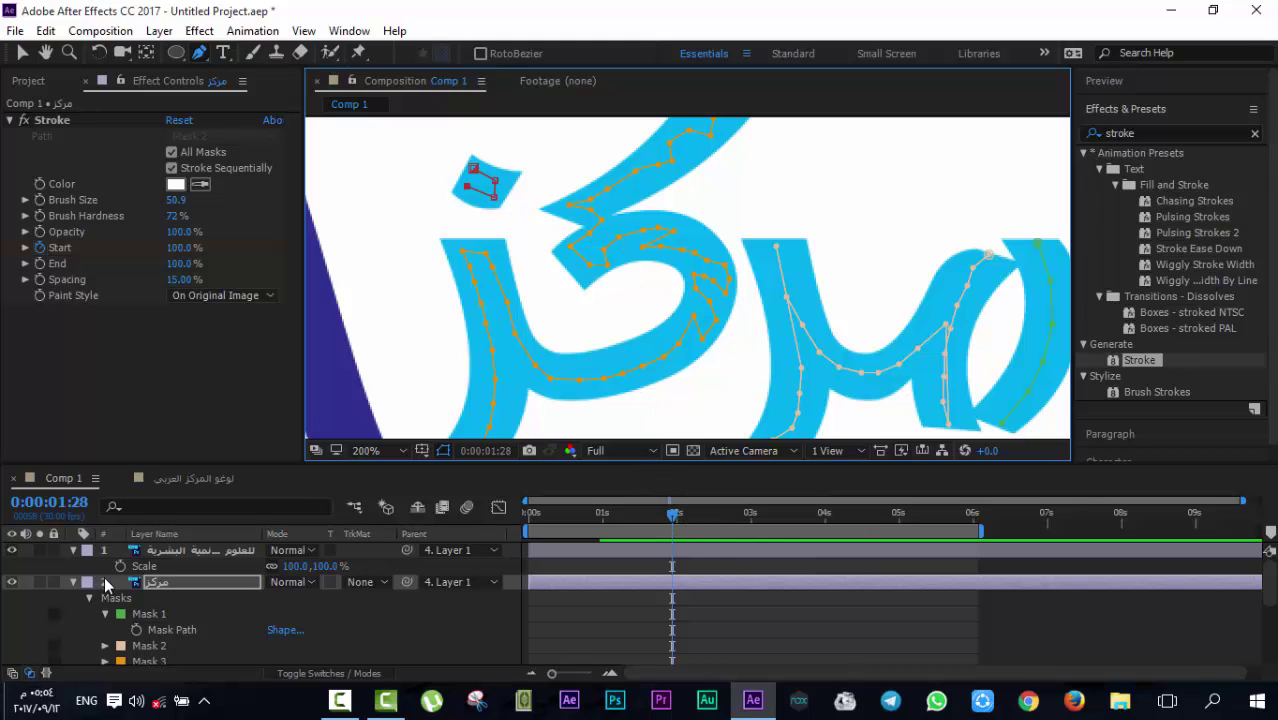
Expand the مركز layer's Stroke effect properties in the timeline and locate its Start keyframes
scroll(127, 615, down, 2)
click(108, 628)
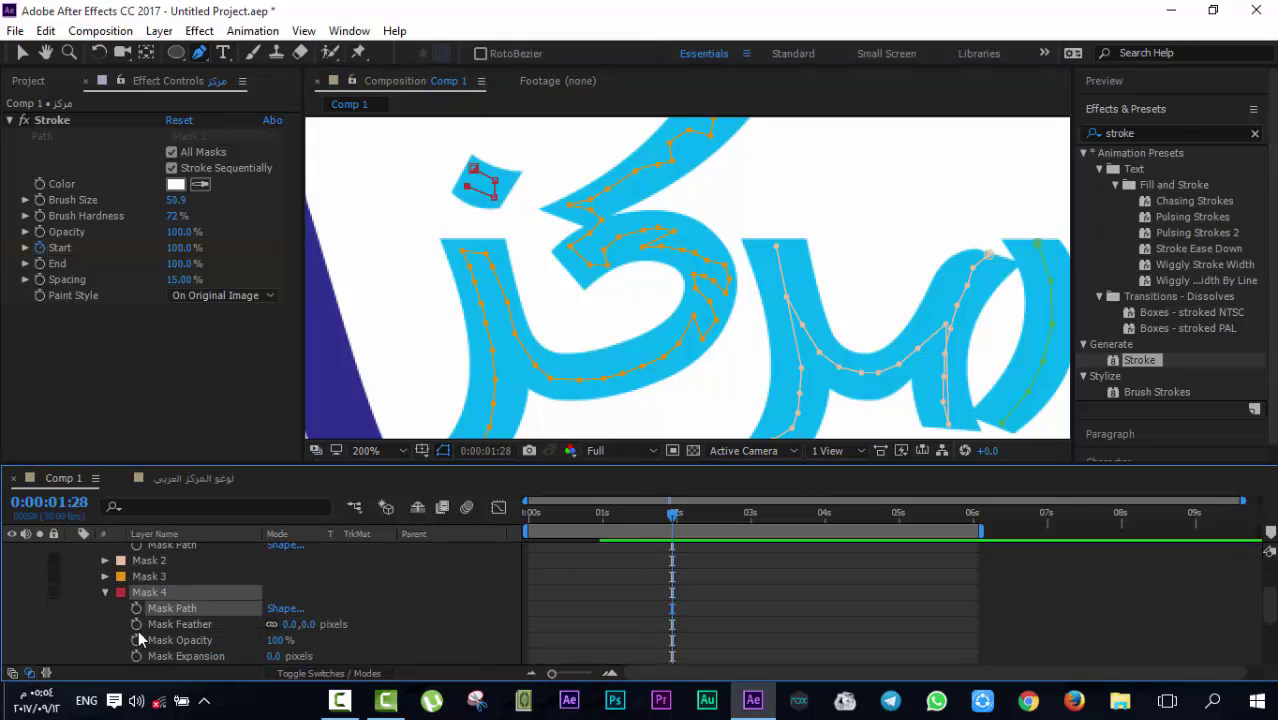
scroll(145, 638, down, 1)
scroll(152, 636, up, 1)
scroll(155, 636, down, 1)
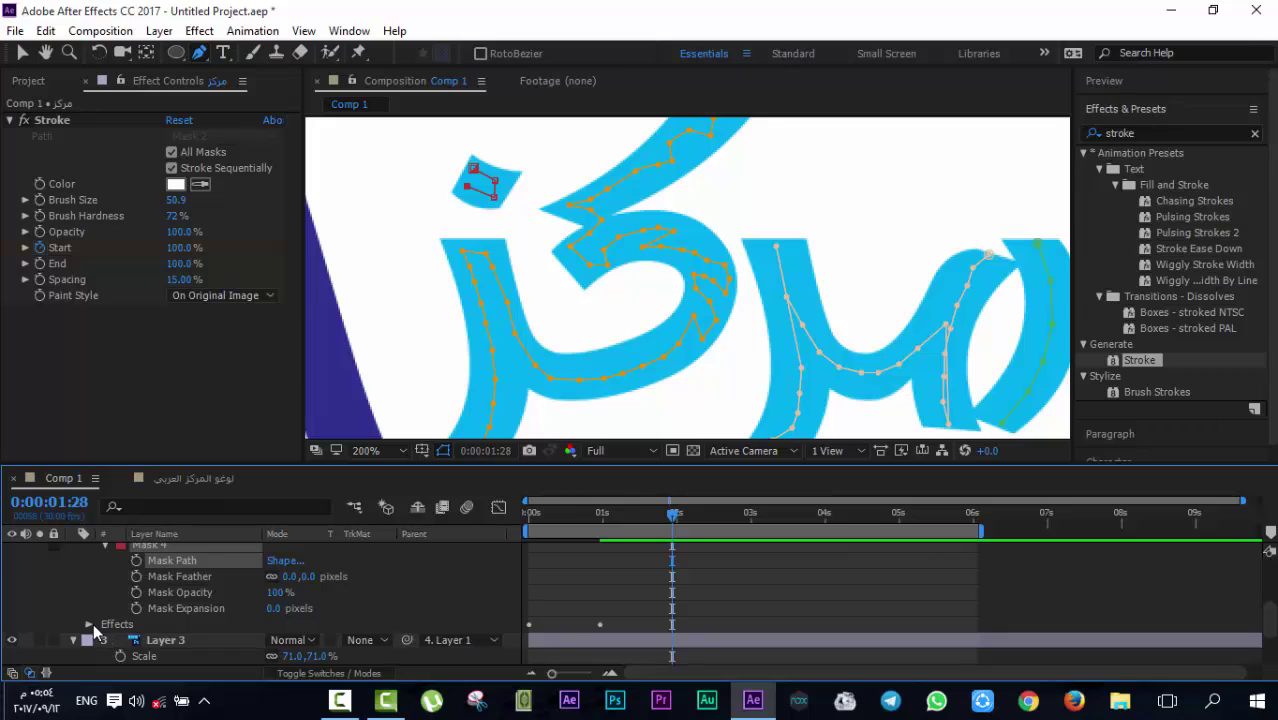
click(89, 624)
click(104, 641)
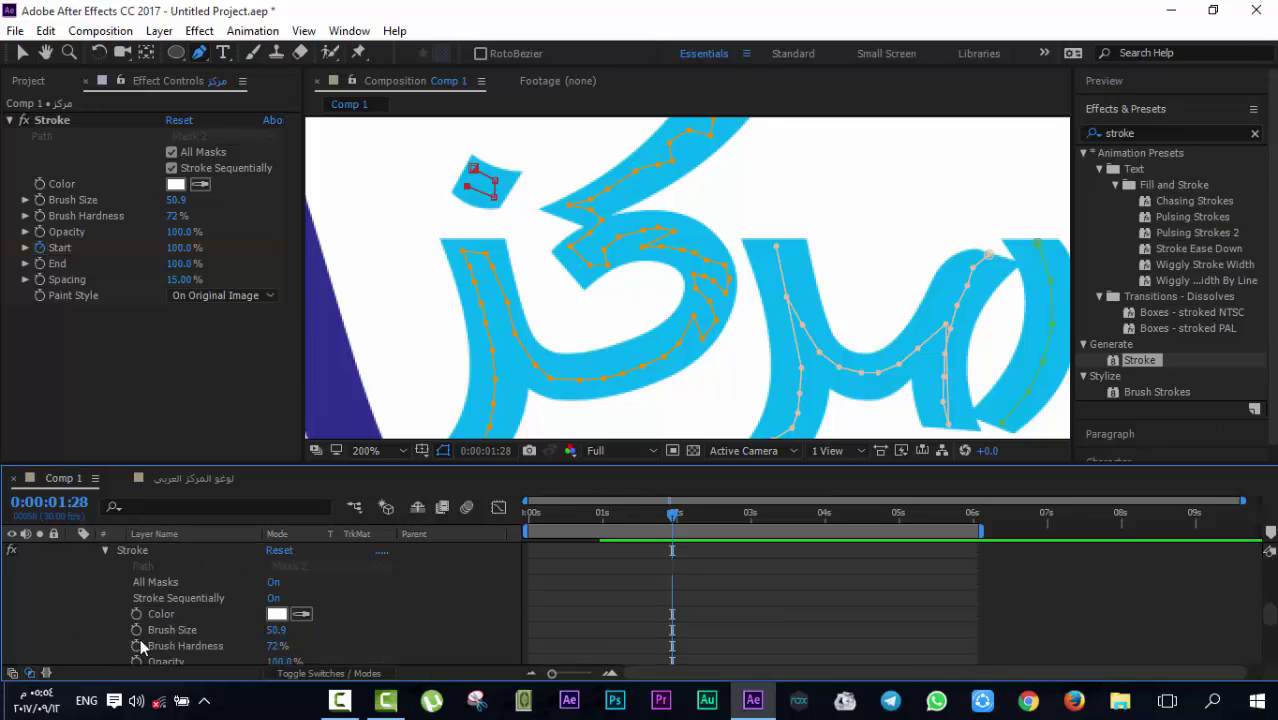
scroll(249, 630, down, 1)
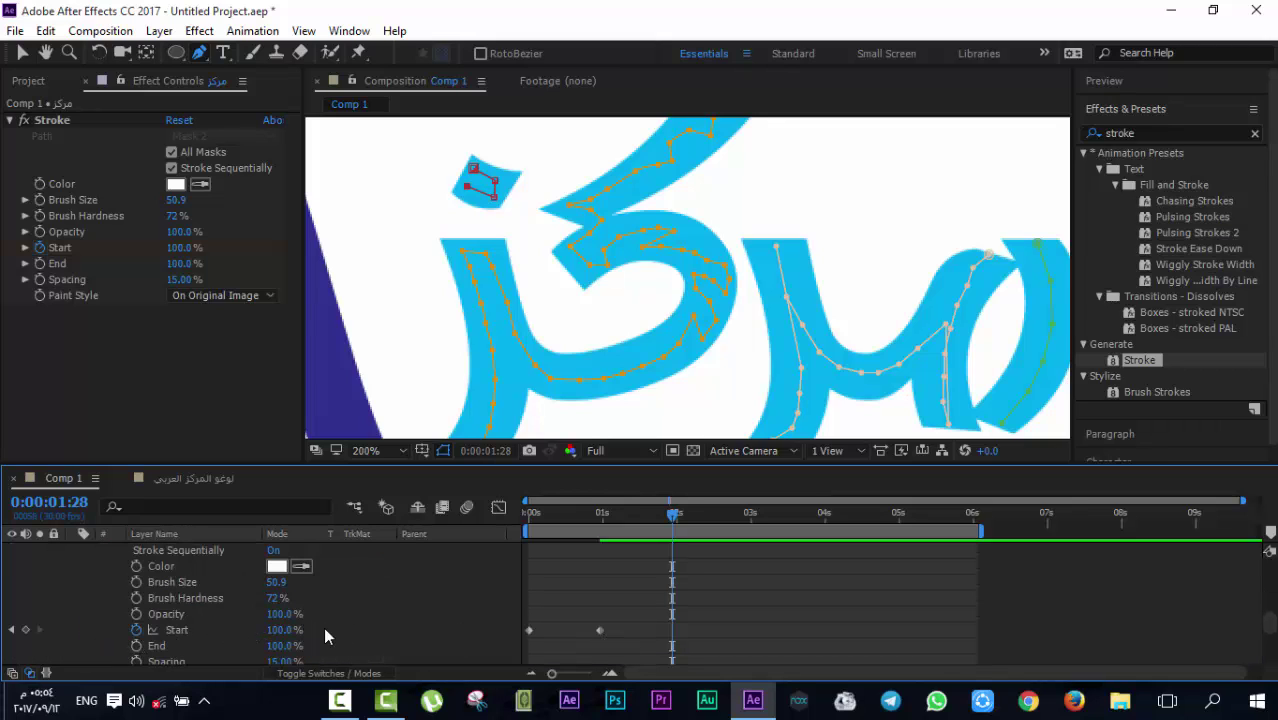
scroll(333, 622, up, 1)
scroll(335, 647, up, 1)
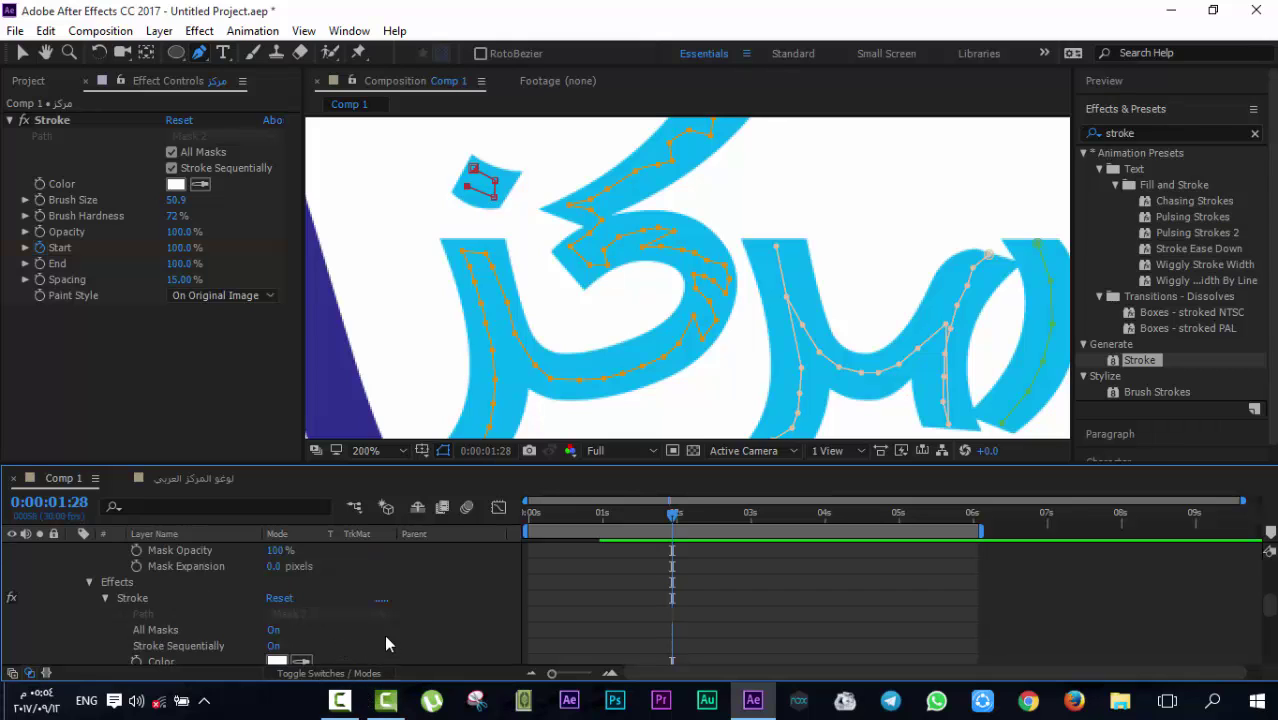
scroll(380, 638, down, 3)
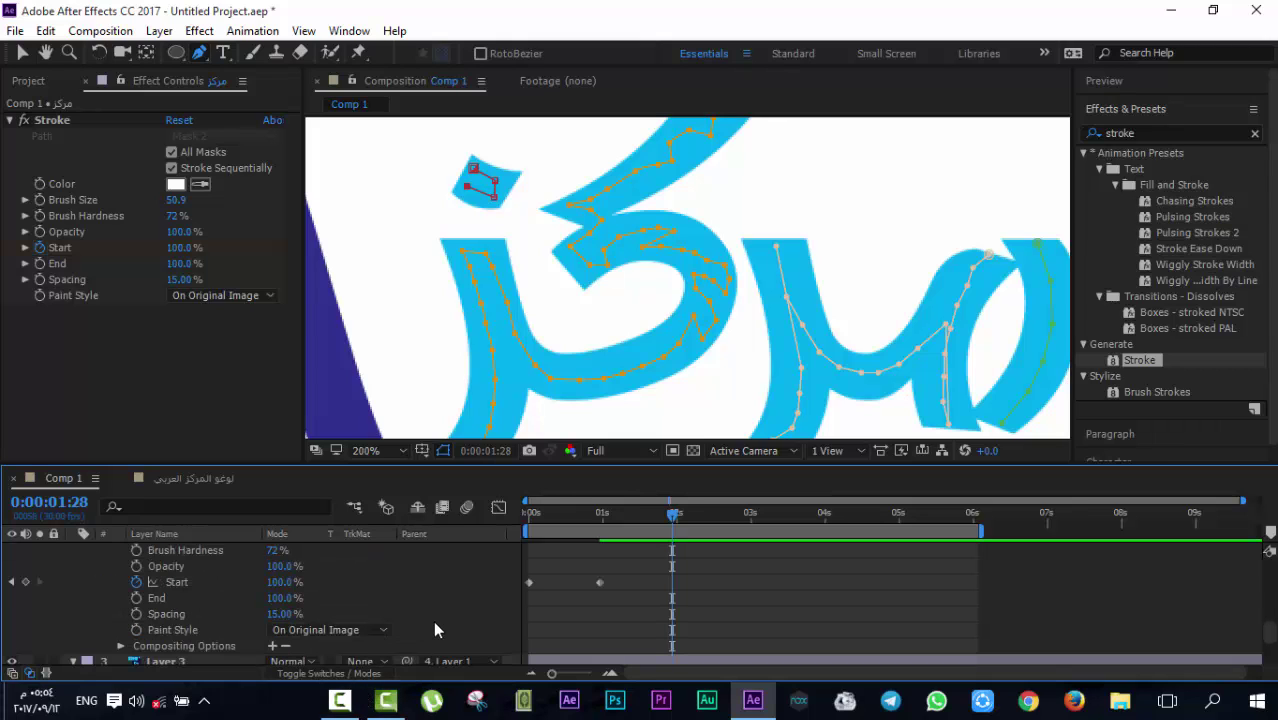
scroll(433, 630, up, 1)
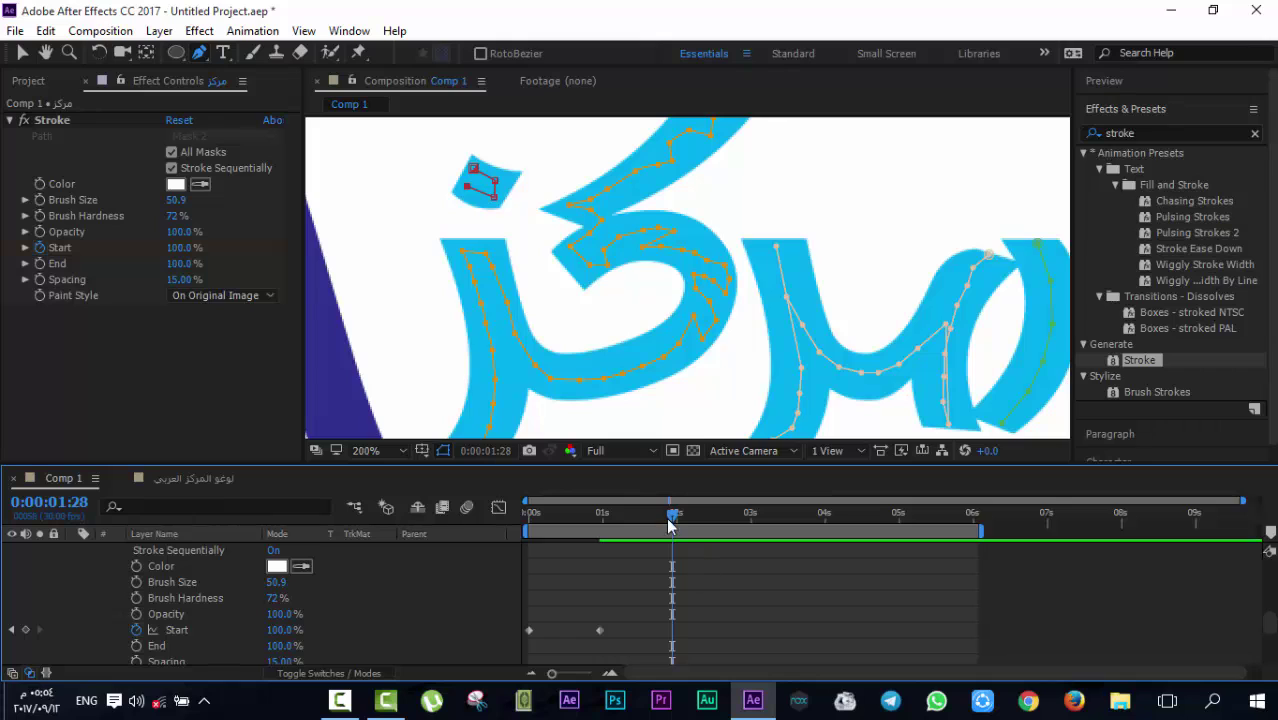
Scrub back through the Stroke animation to the composition's start to check the reveal of all four masks
drag(631, 513, 596, 528)
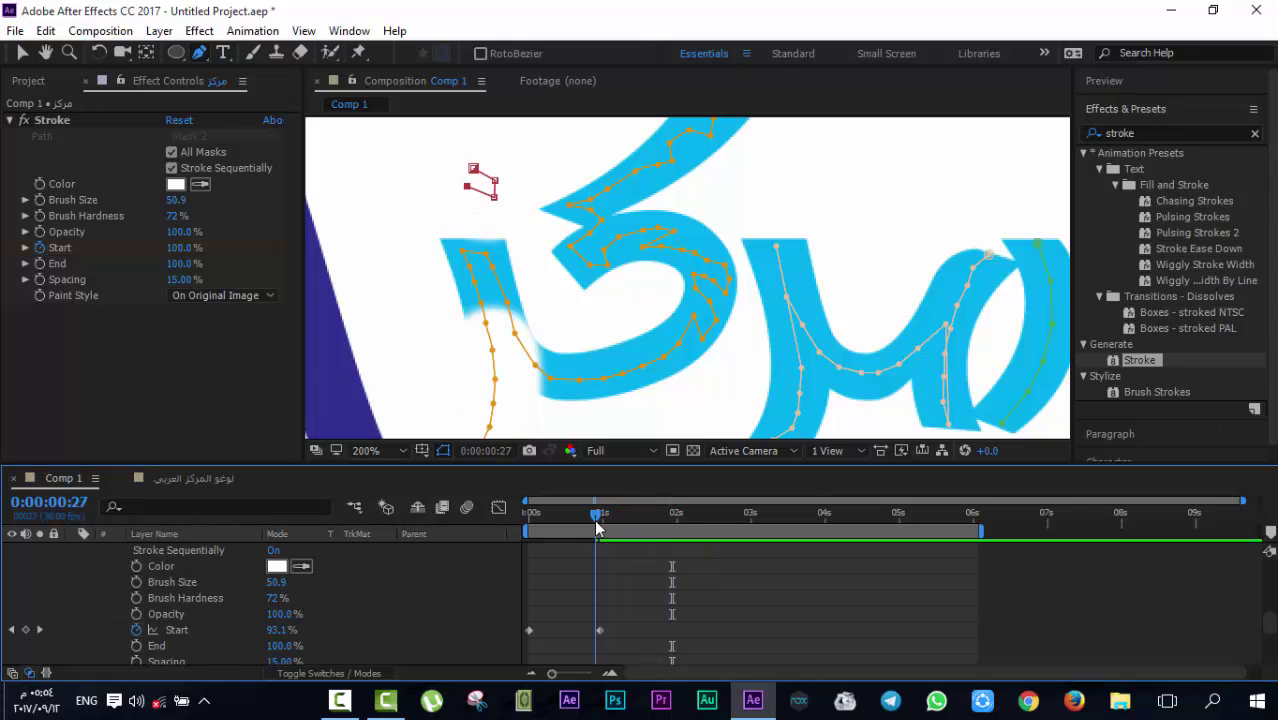
key(space)
key(Home)
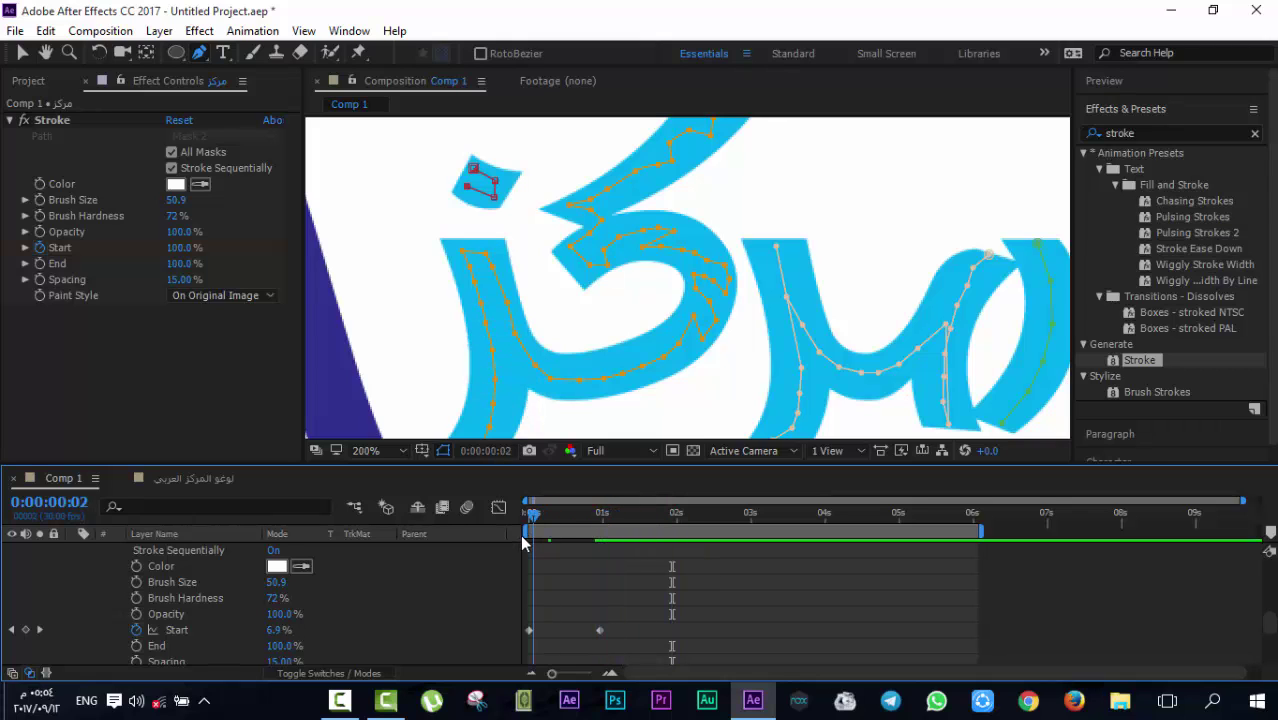
Try to shift both Stroke Start keyframes about one second later and preview the delayed reveal
drag(615, 593, 500, 660)
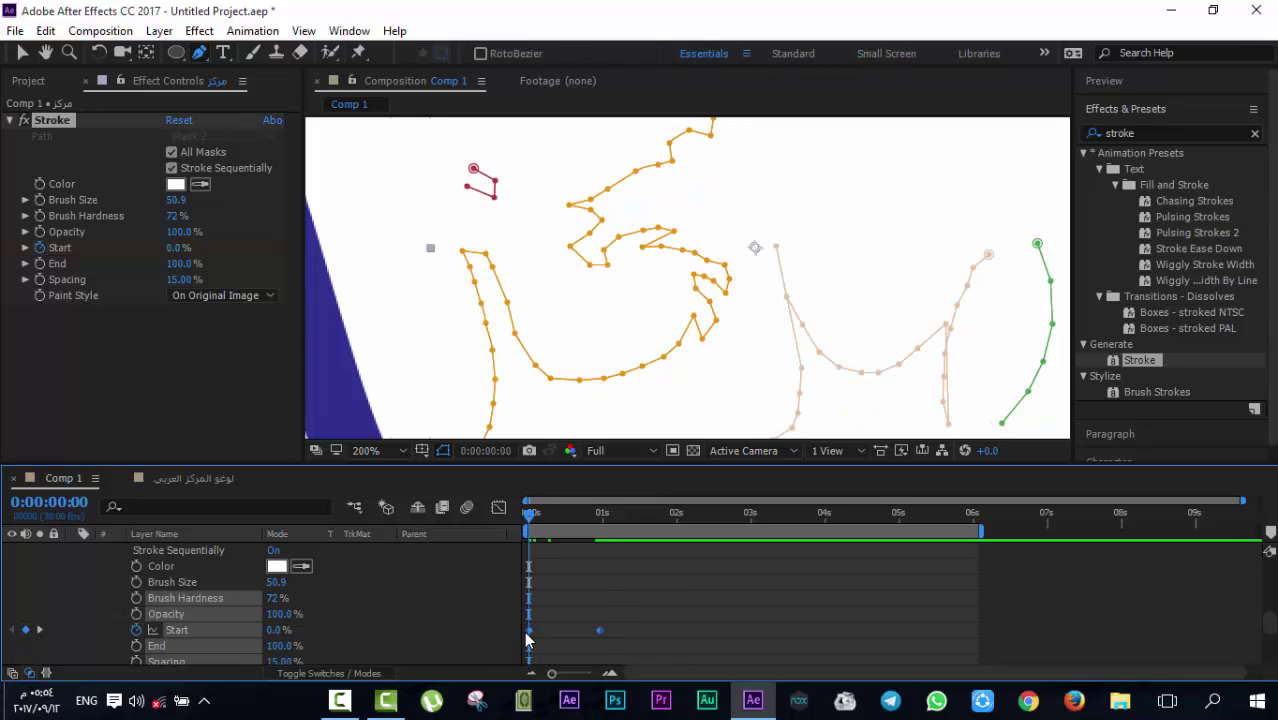
drag(600, 633, 686, 633)
click(601, 594)
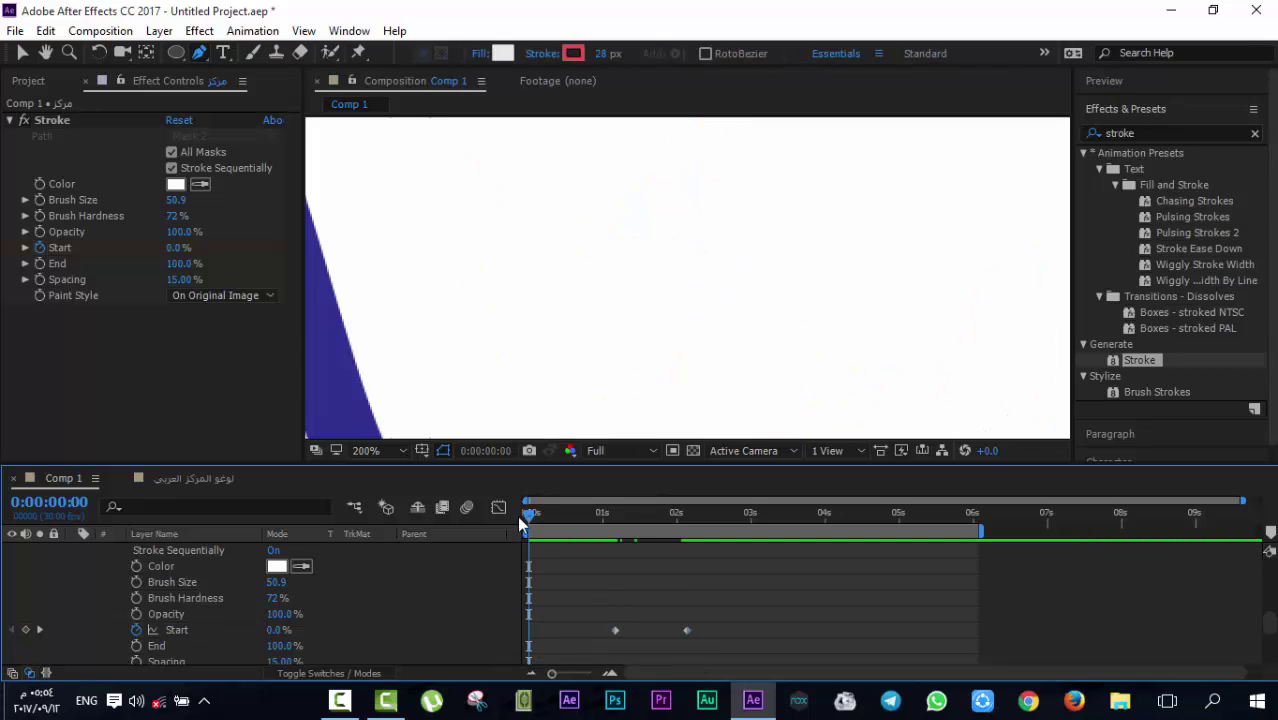
key(space)
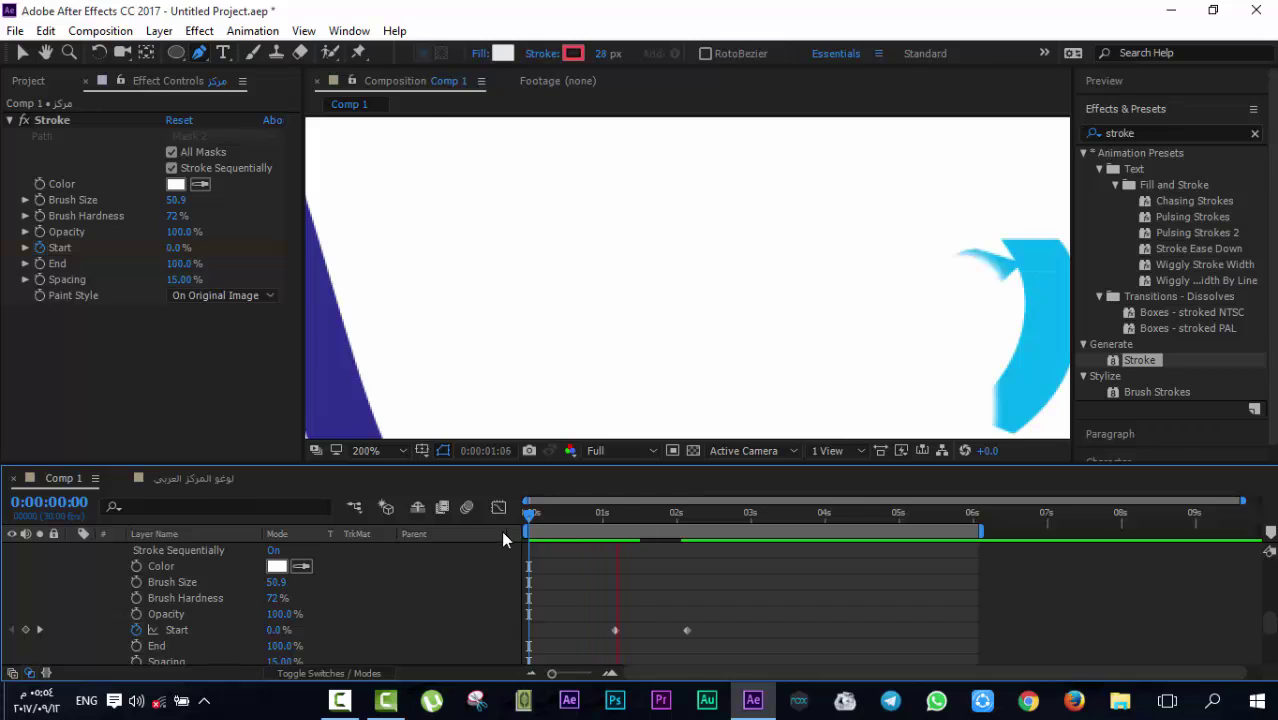
Undo the shift of the two Start keyframes
key(ctrl+z)
key(ctrl+z)
key(ctrl+z)
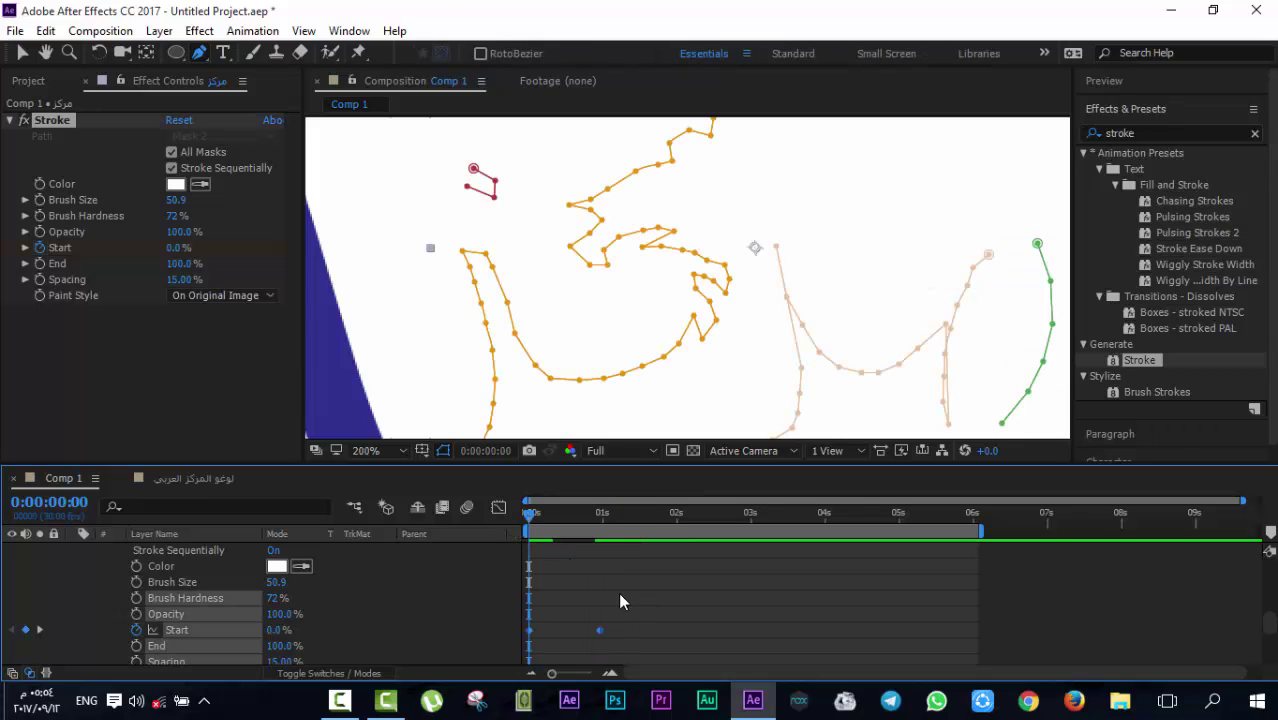
Deselect the Start keyframes and set the composition view's magnification to 100%
scroll(347, 597, up, 3)
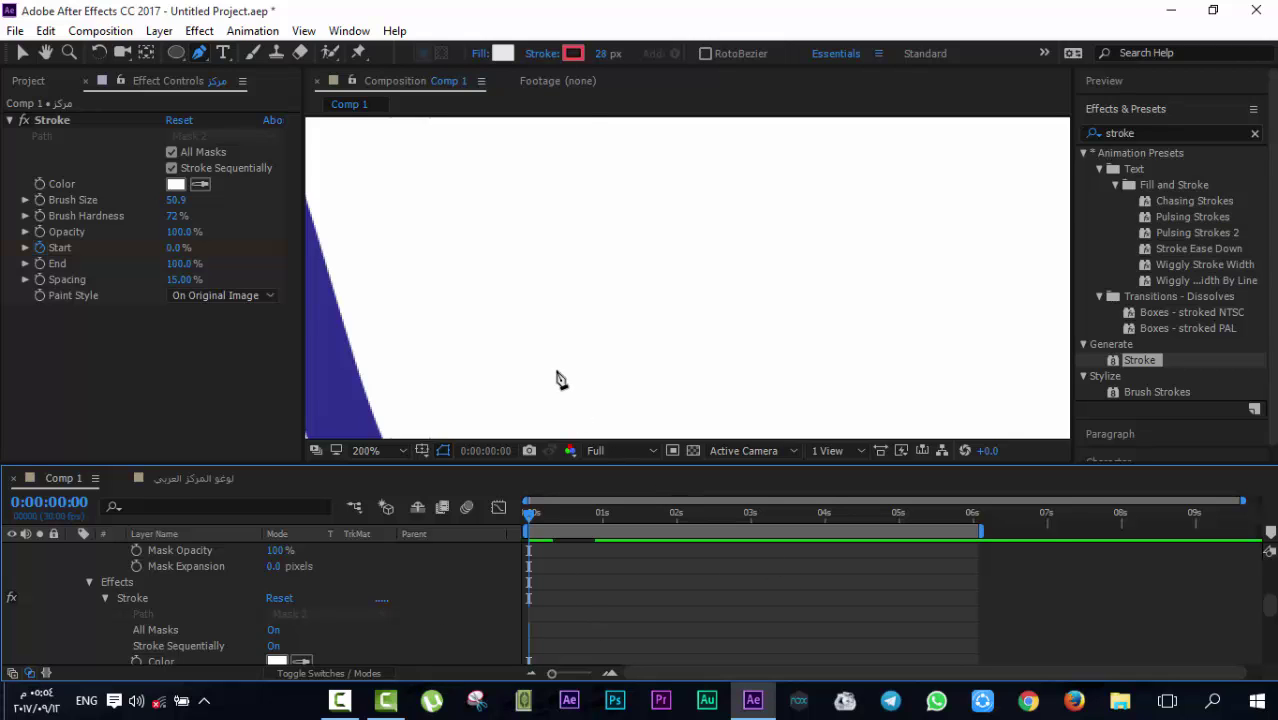
scroll(556, 378, down, 1)
key(v)
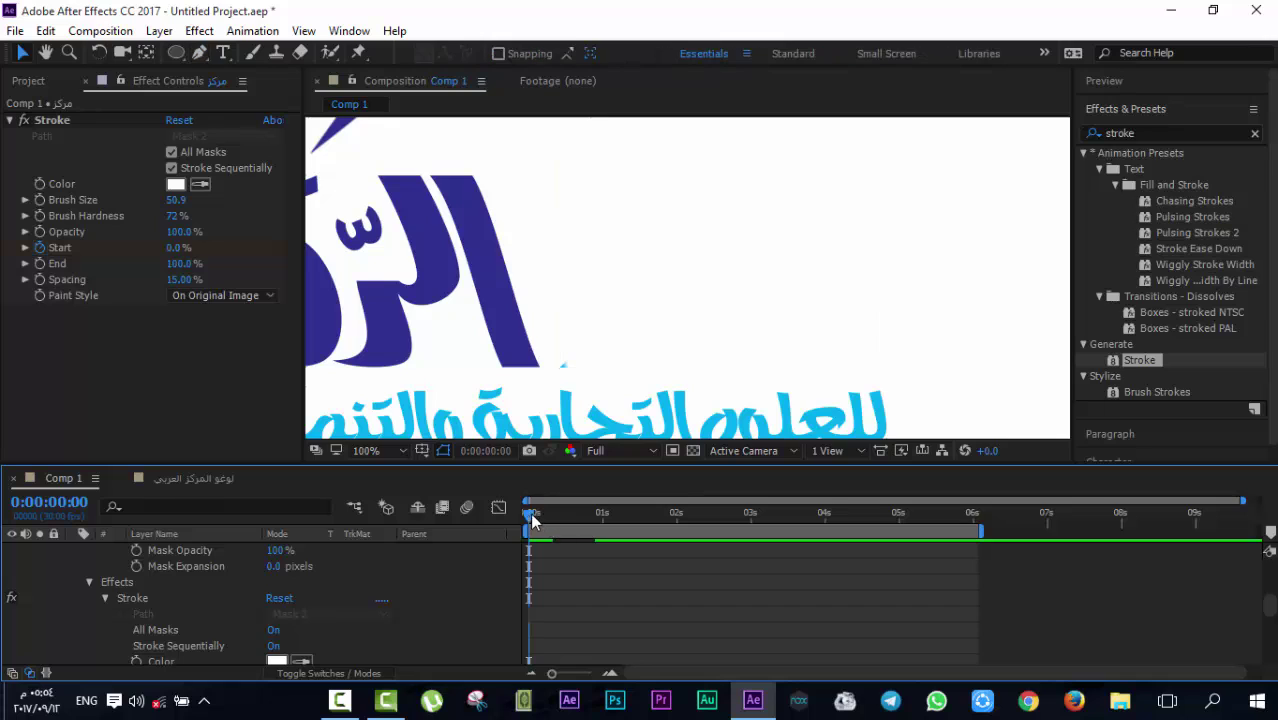
Extend the end of the orange mask path to the lower tip of the مركز lettering to cover the leftover spot
click(599, 320)
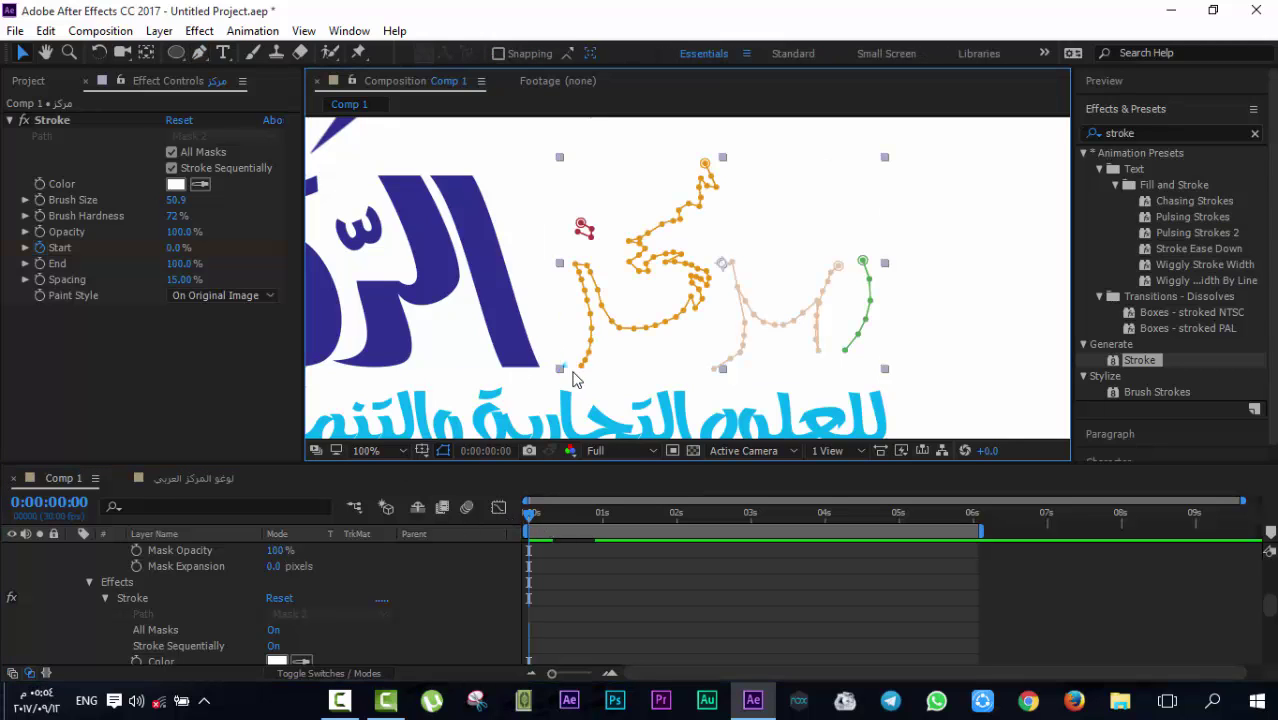
click(573, 371)
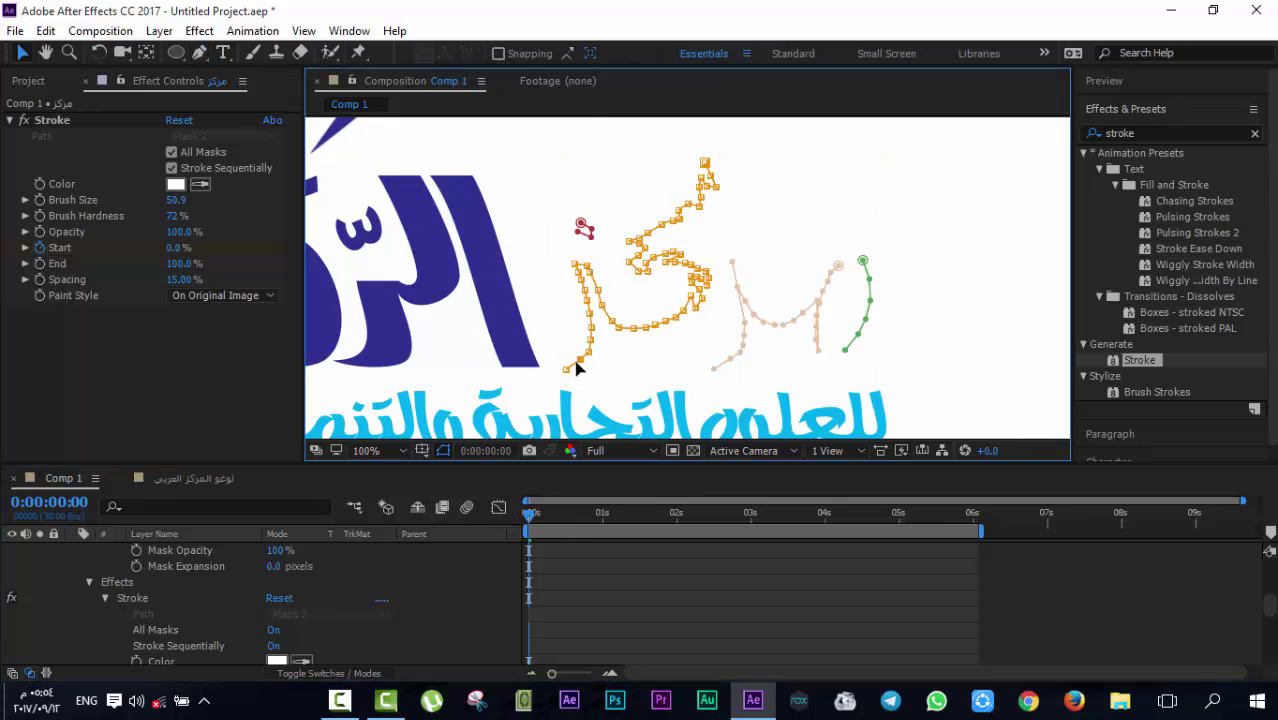
click(617, 573)
click(340, 700)
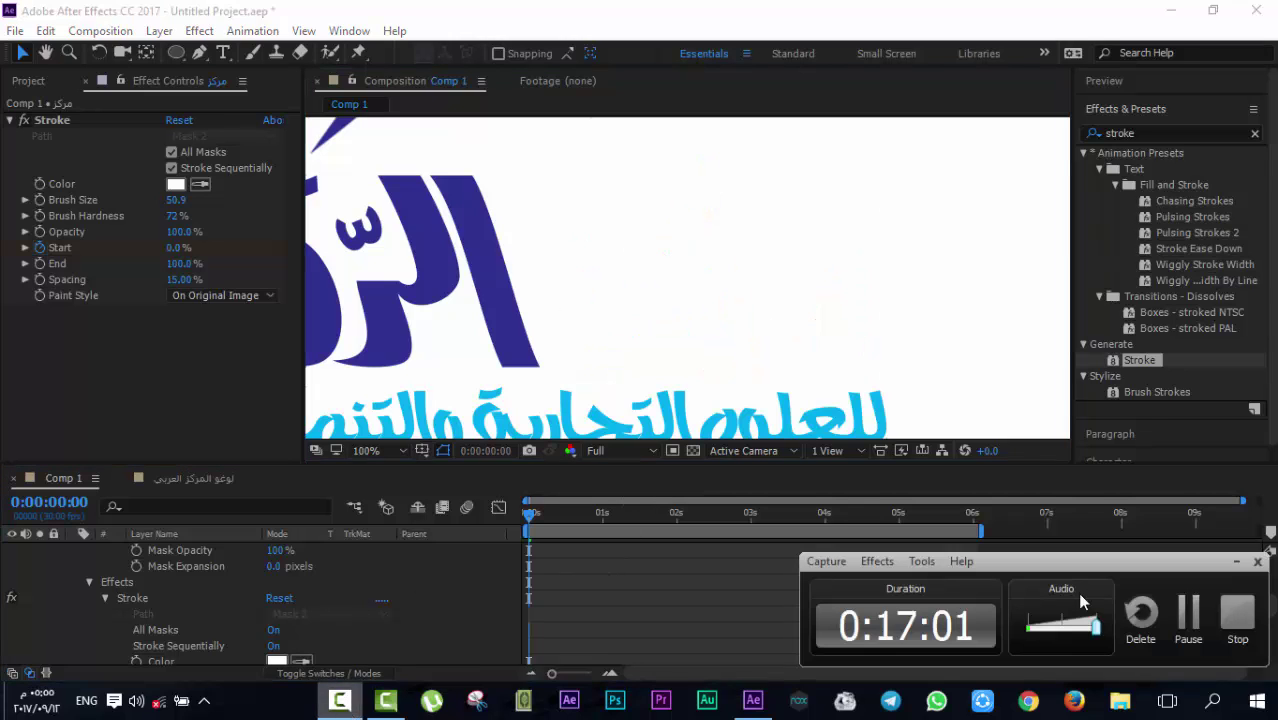
click(1190, 612)
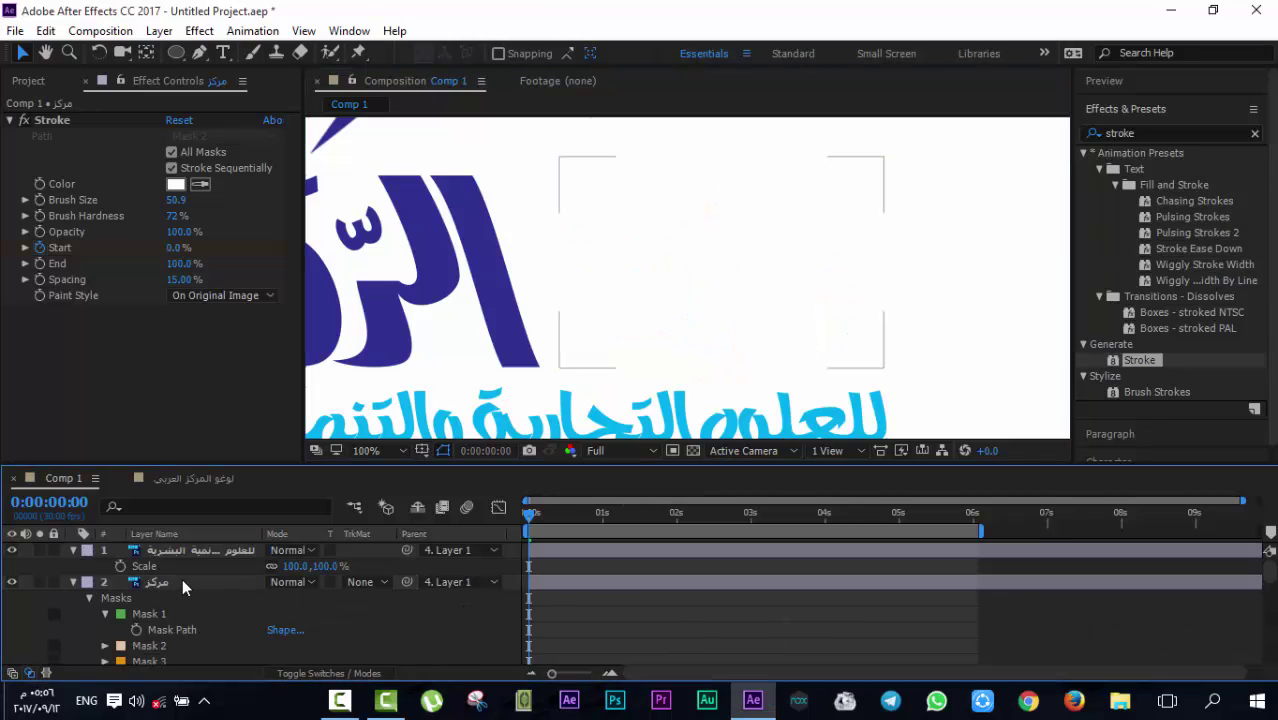
Delete the Stroke effect from the مركز layer and collapse the layer's properties
click(182, 584)
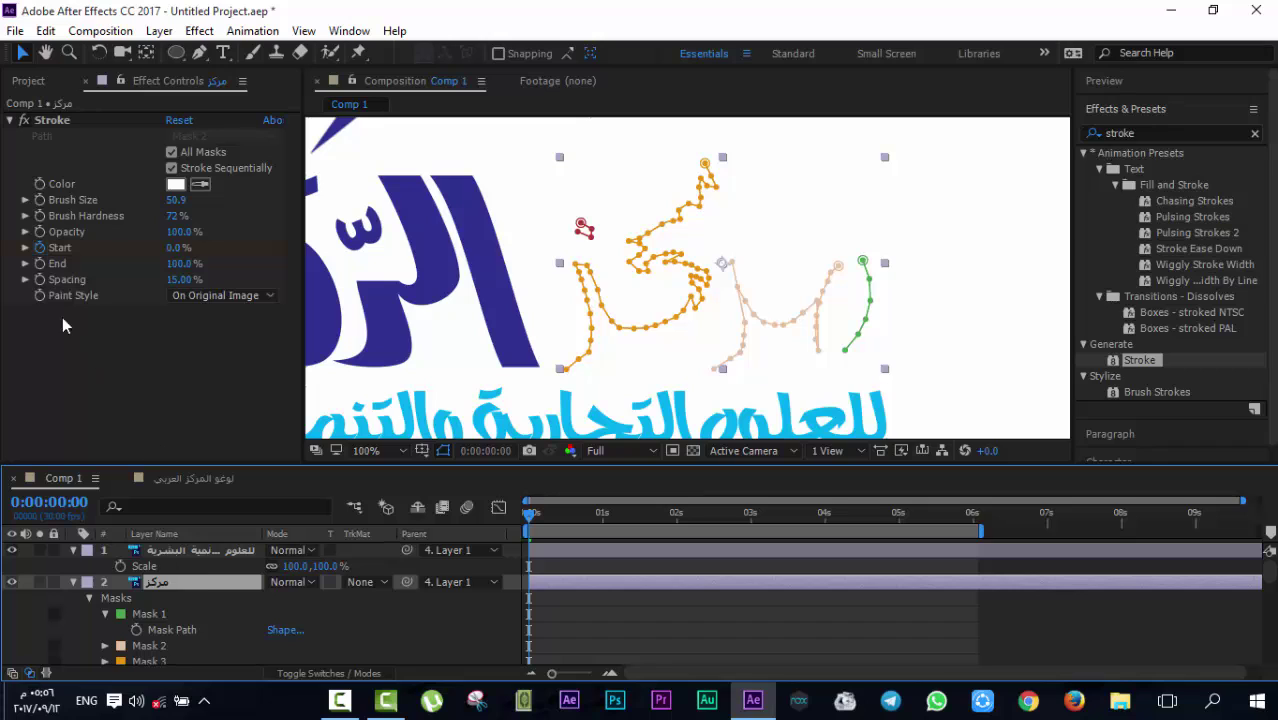
click(54, 117)
key(Delete)
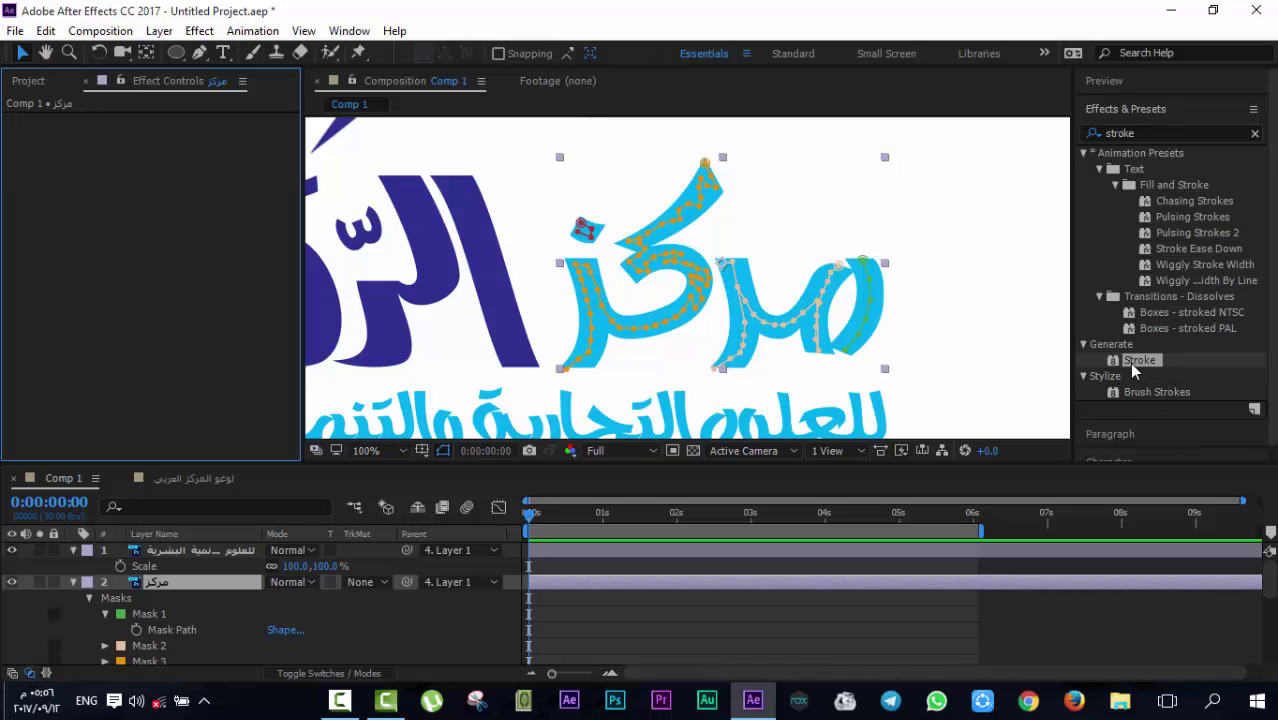
click(103, 612)
click(89, 598)
click(72, 582)
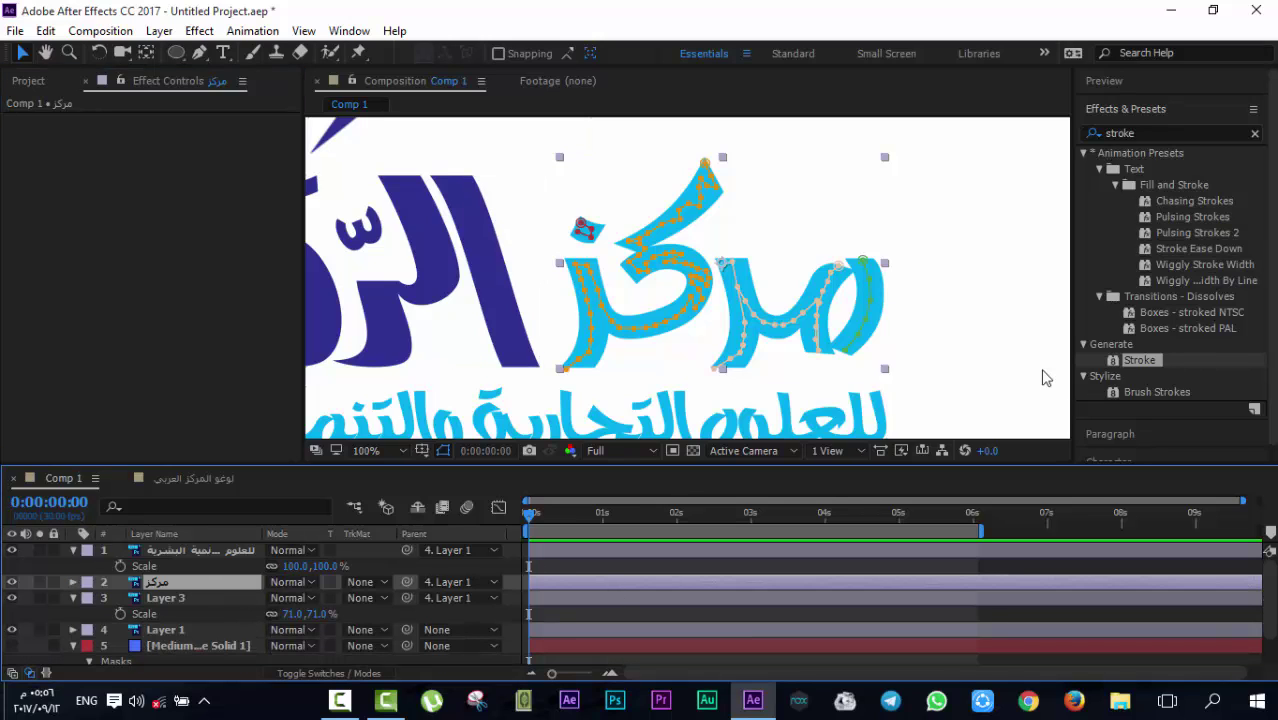
Remove the old Stroke effect still on the مركز layer and apply a new Stroke effect to it
mouse_move(1133, 370)
mouse_down()
mouse_move(1041, 305)
mouse_move(465, 134)
mouse_move(68, 113)
mouse_up()
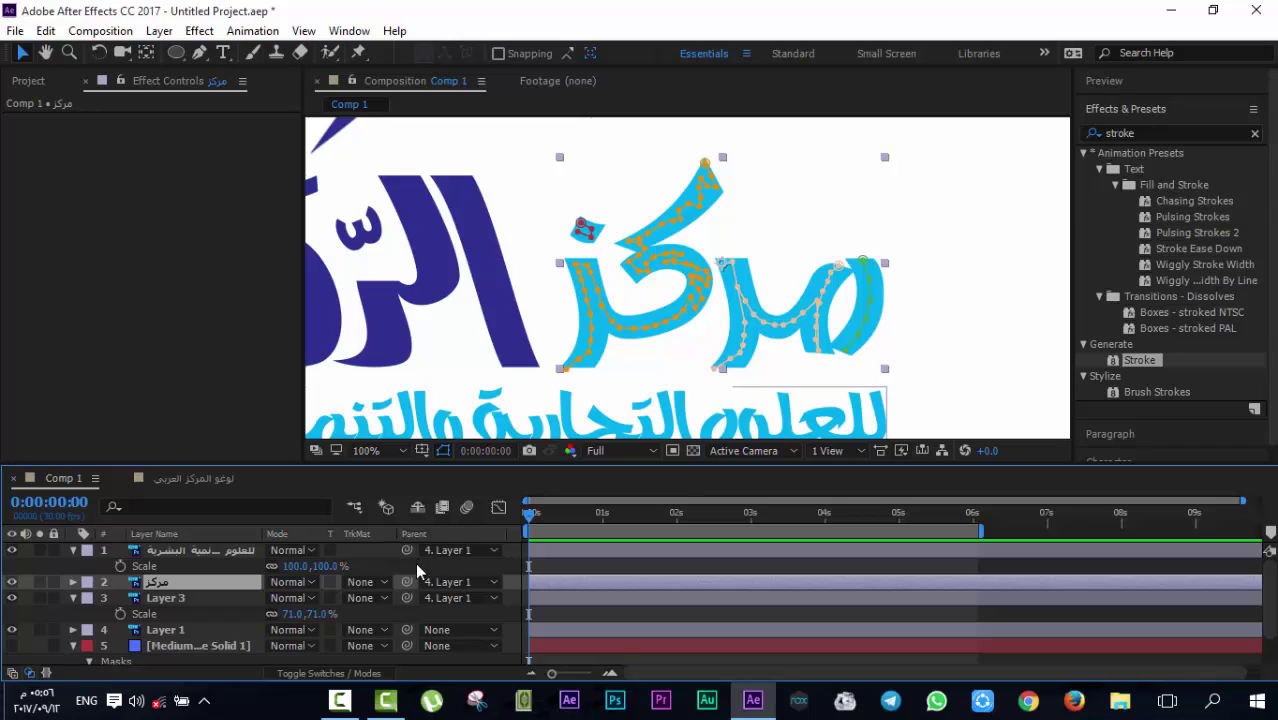
click(1141, 360)
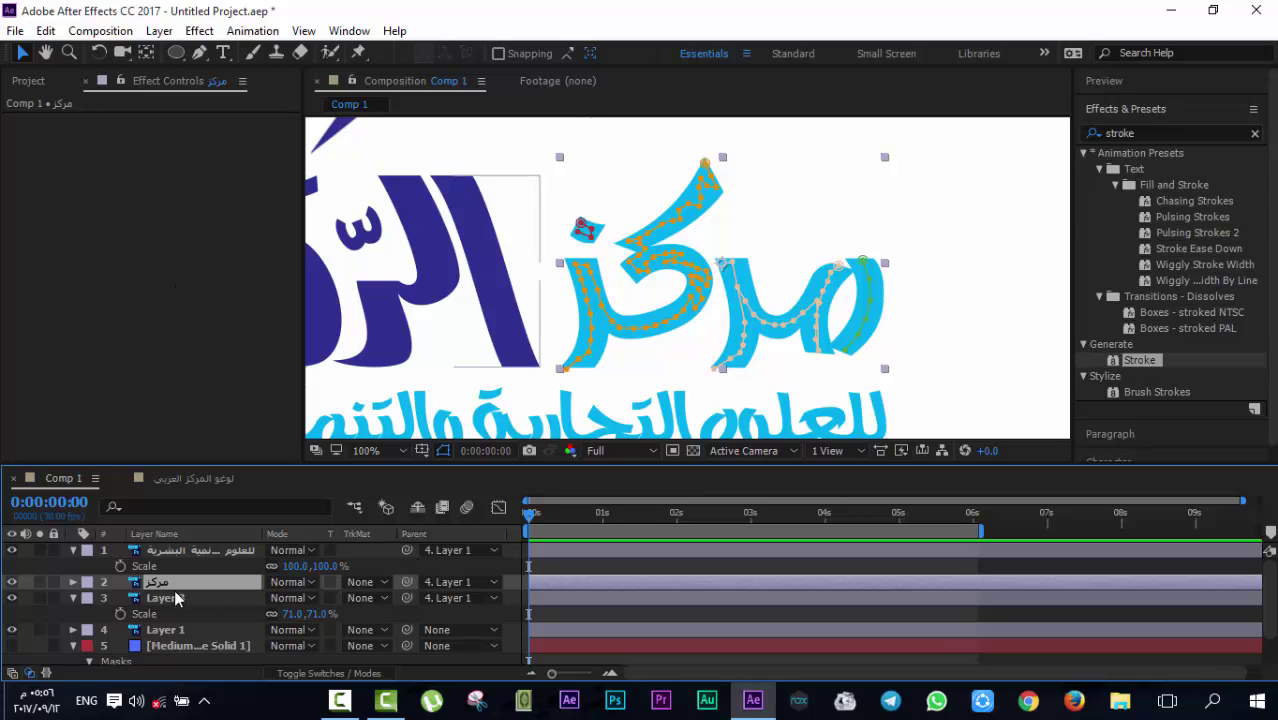
drag(174, 589, 174, 585)
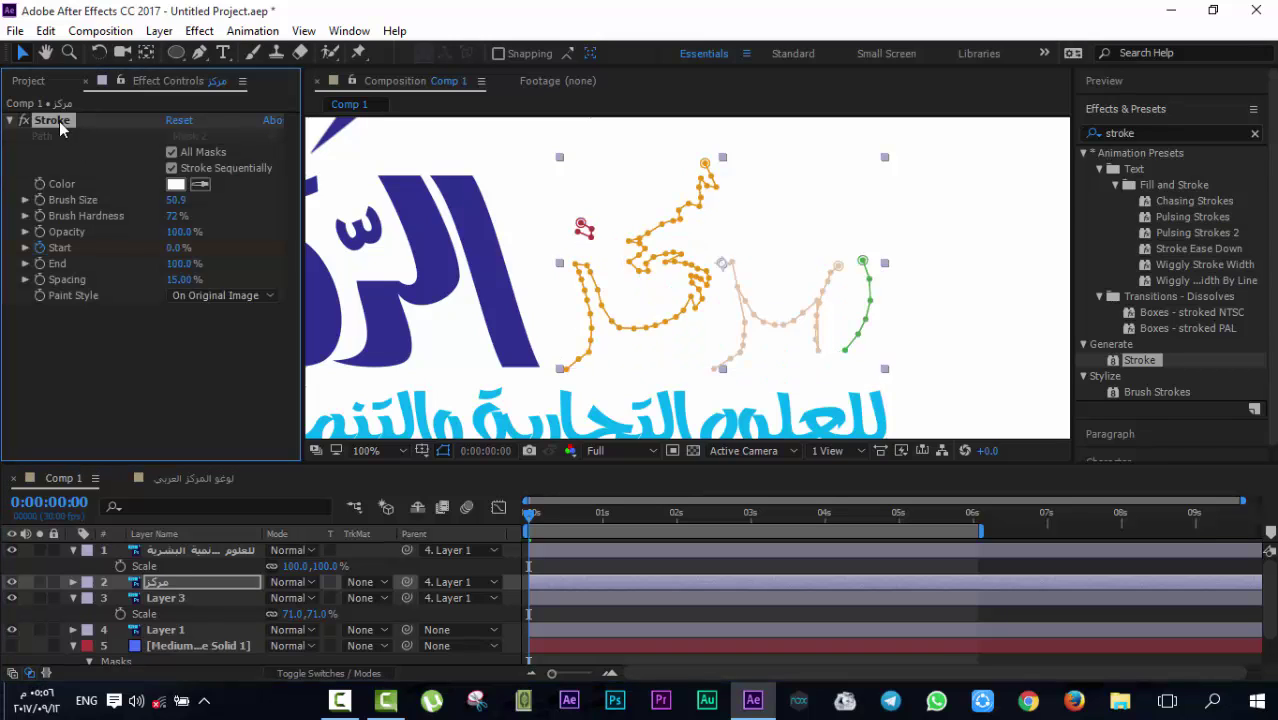
key(Delete)
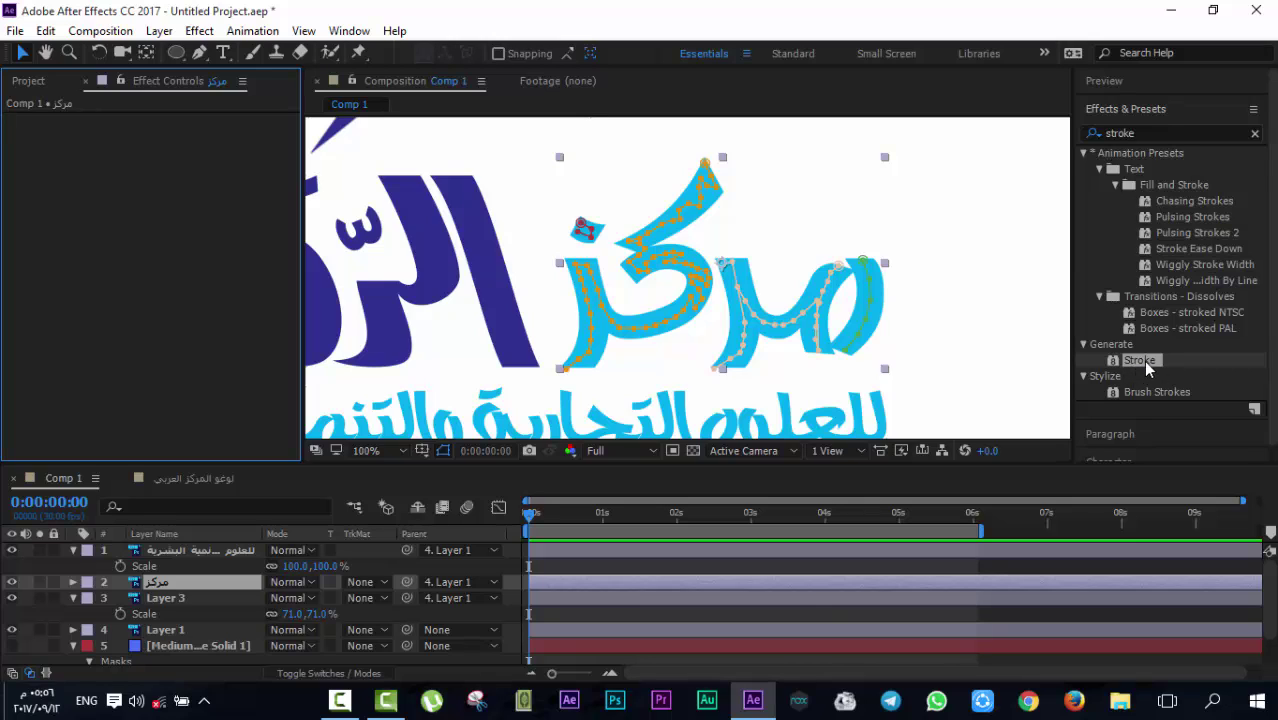
mouse_move(1143, 360)
mouse_down()
mouse_move(175, 605)
mouse_move(174, 586)
mouse_up()
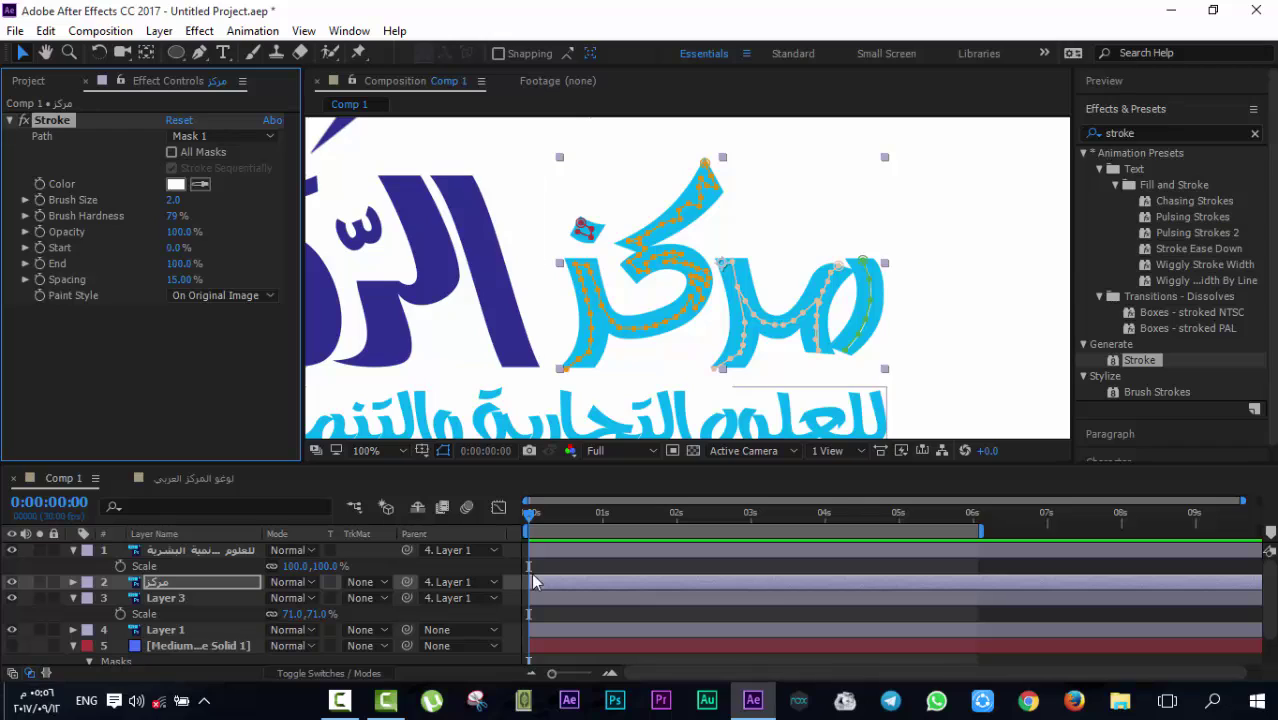
click(485, 568)
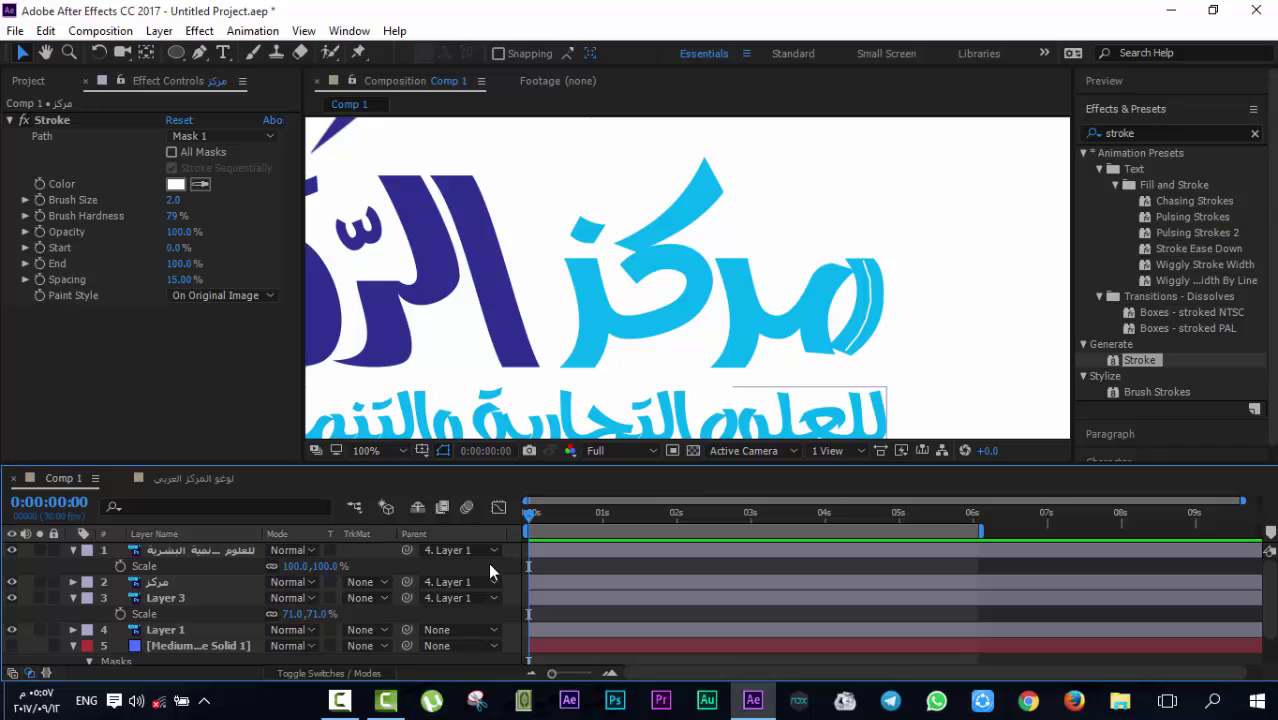
click(165, 581)
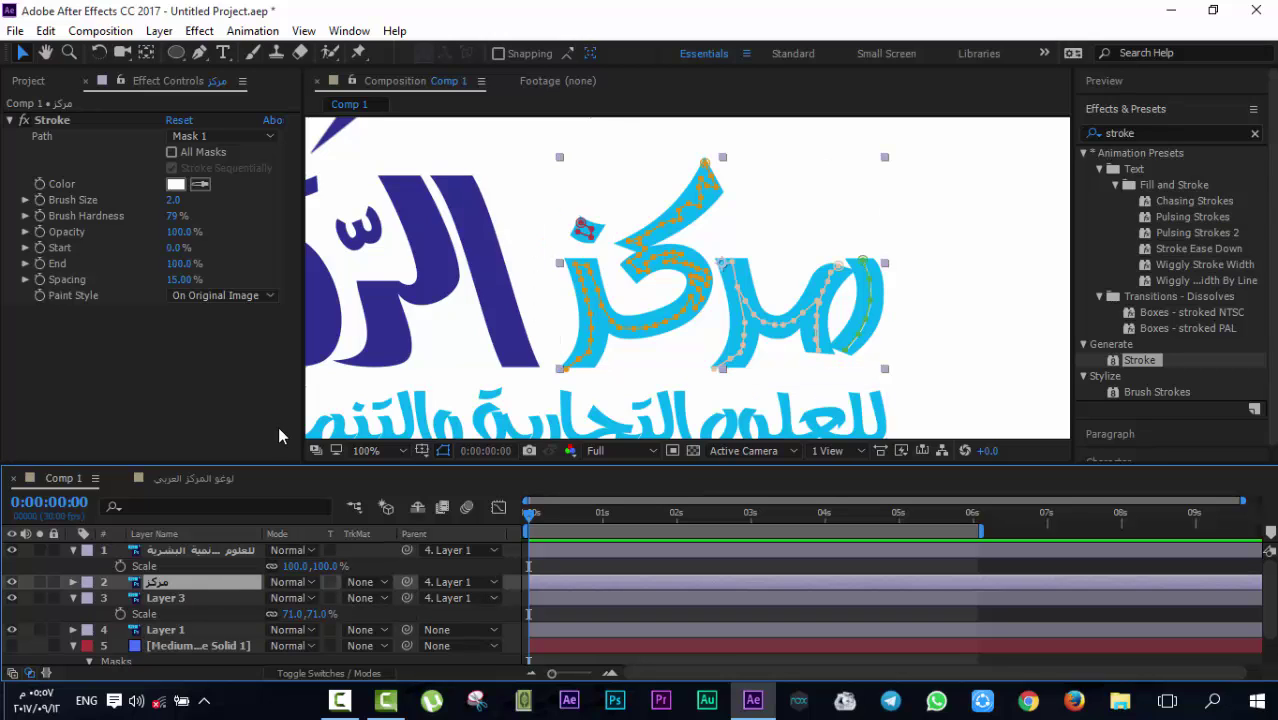
Expand the مركز layer's Effects group and its Stroke properties in the timeline
key(space)
key(space)
click(73, 582)
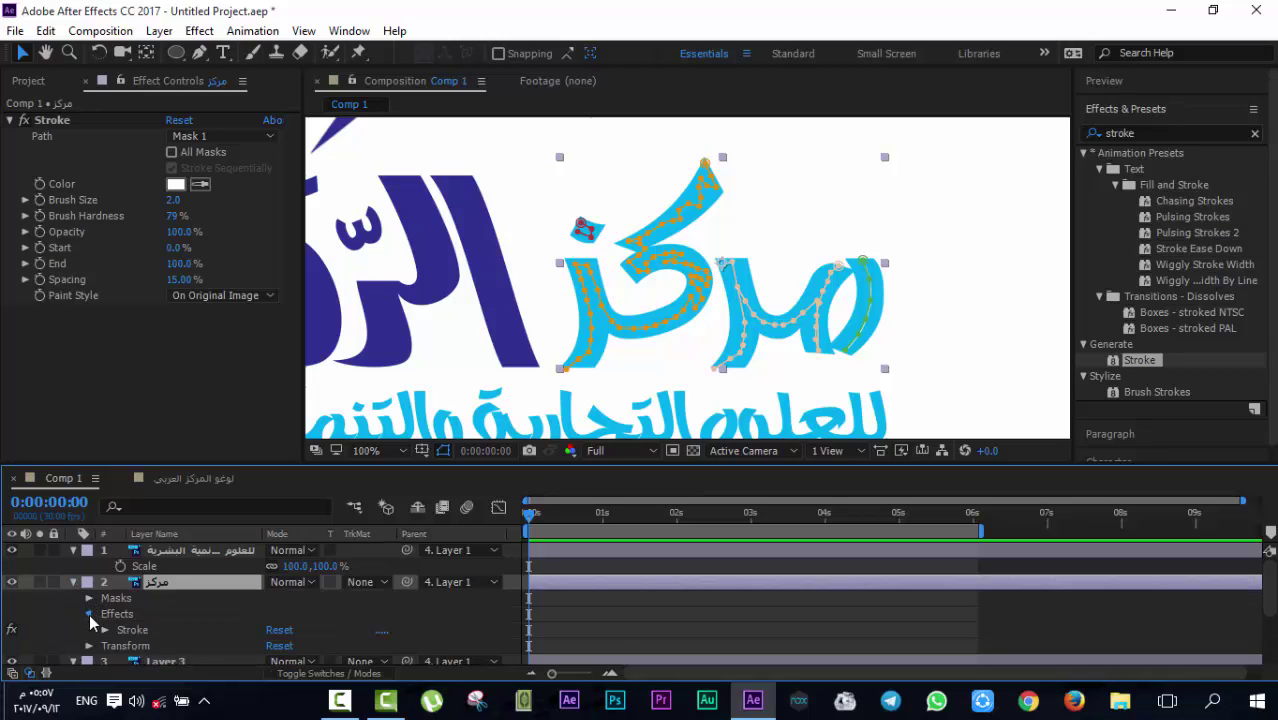
click(89, 613)
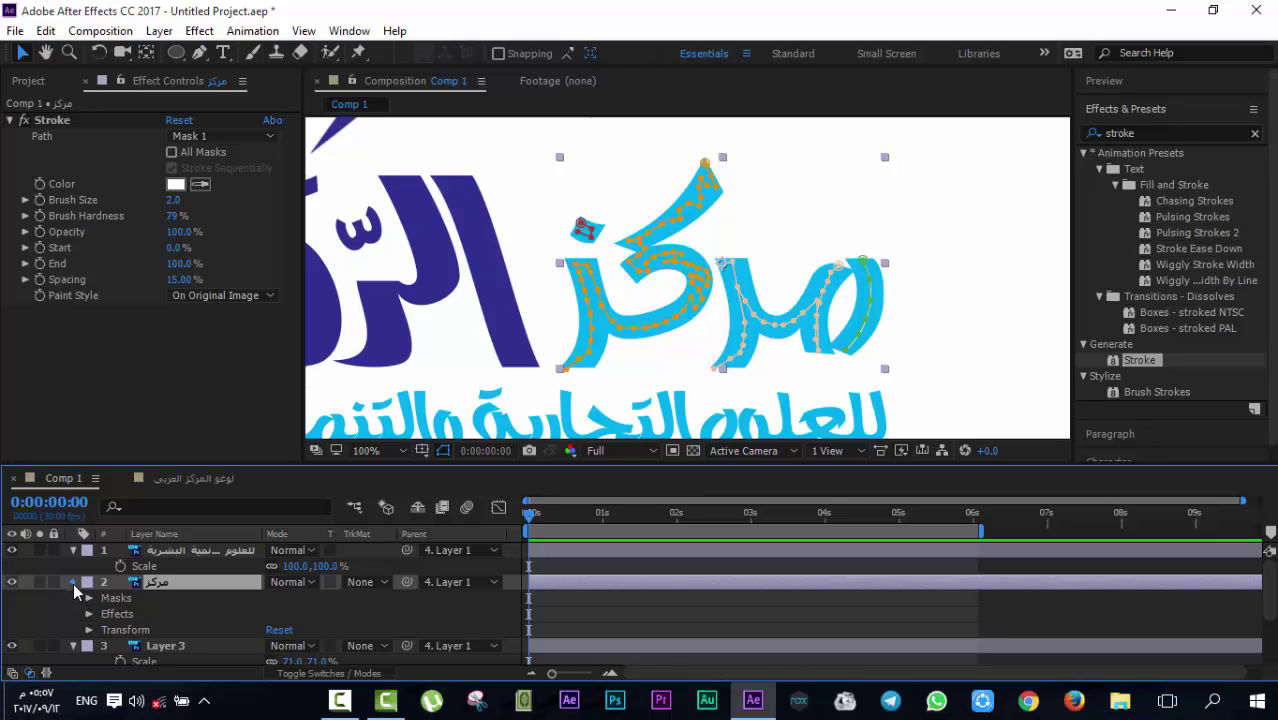
click(73, 583)
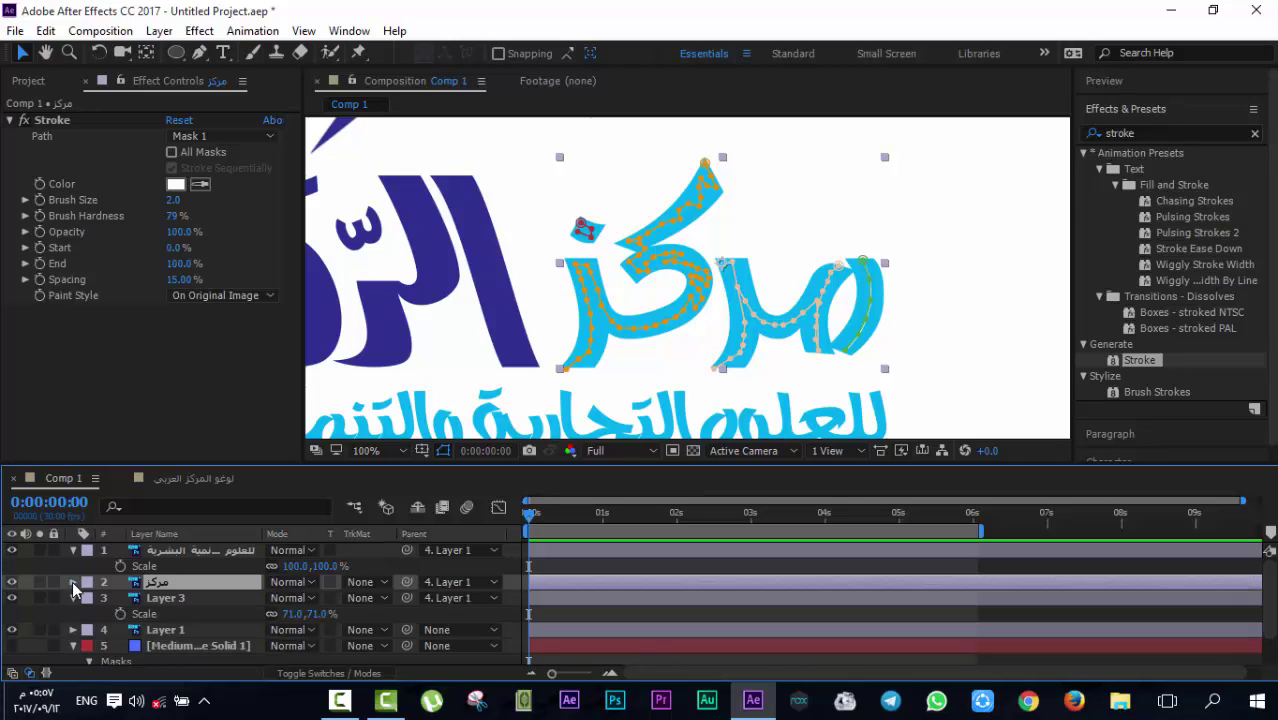
click(73, 583)
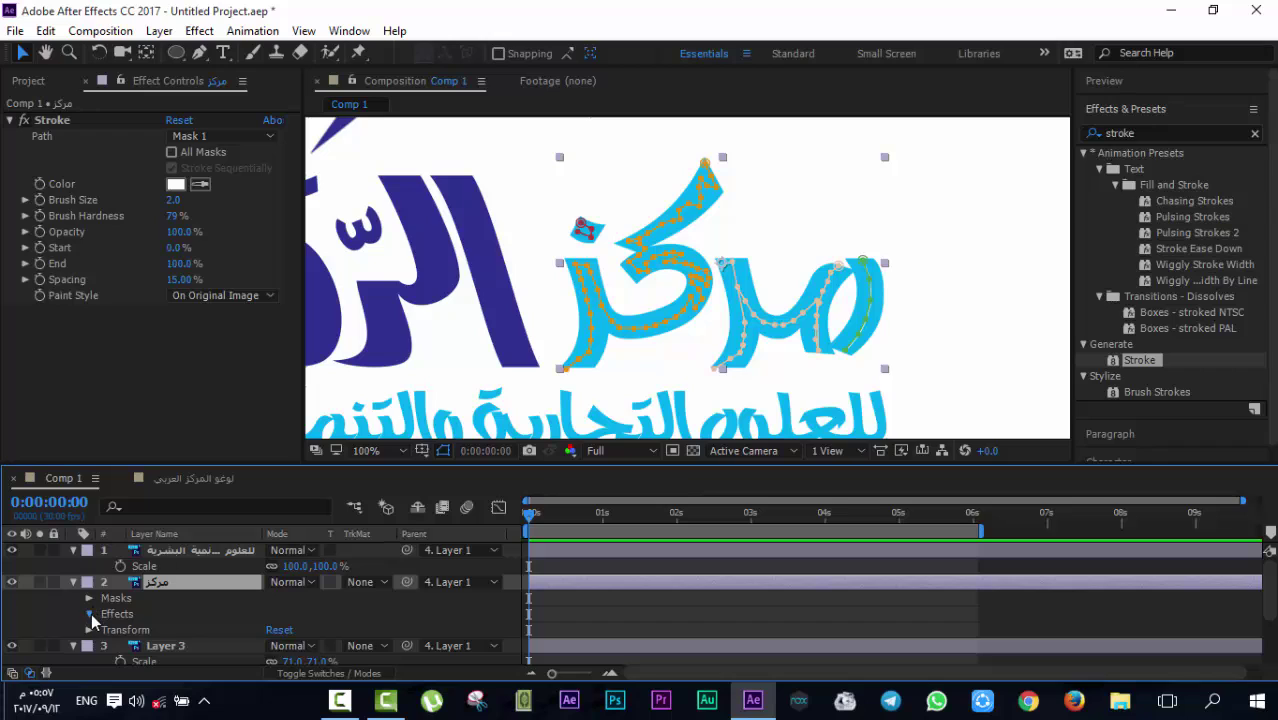
click(90, 613)
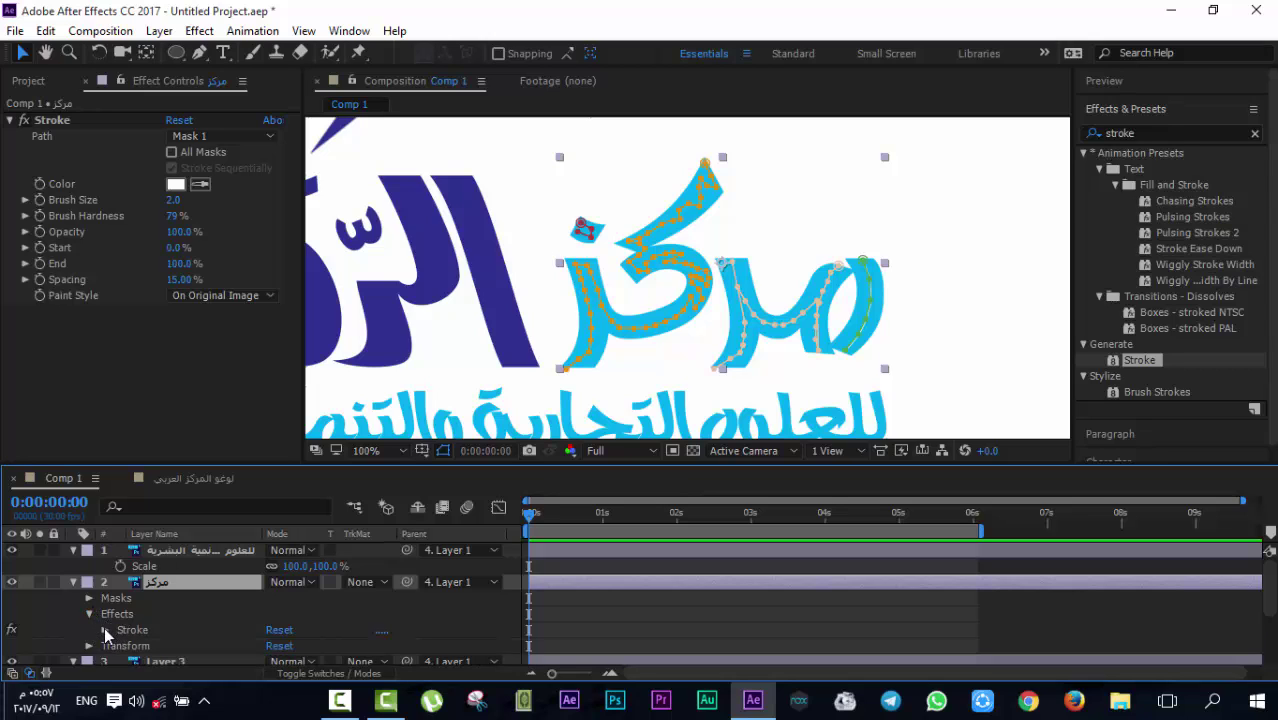
click(105, 629)
scroll(216, 606, down, 1)
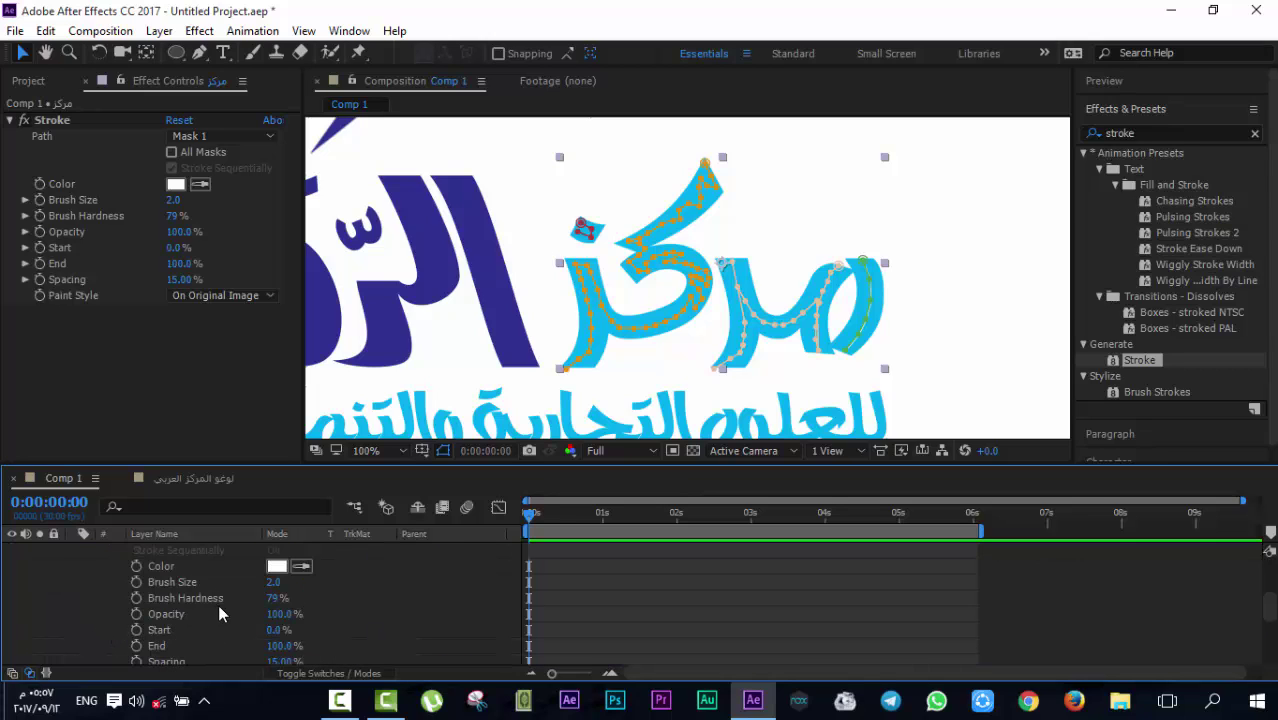
scroll(288, 592, up, 1)
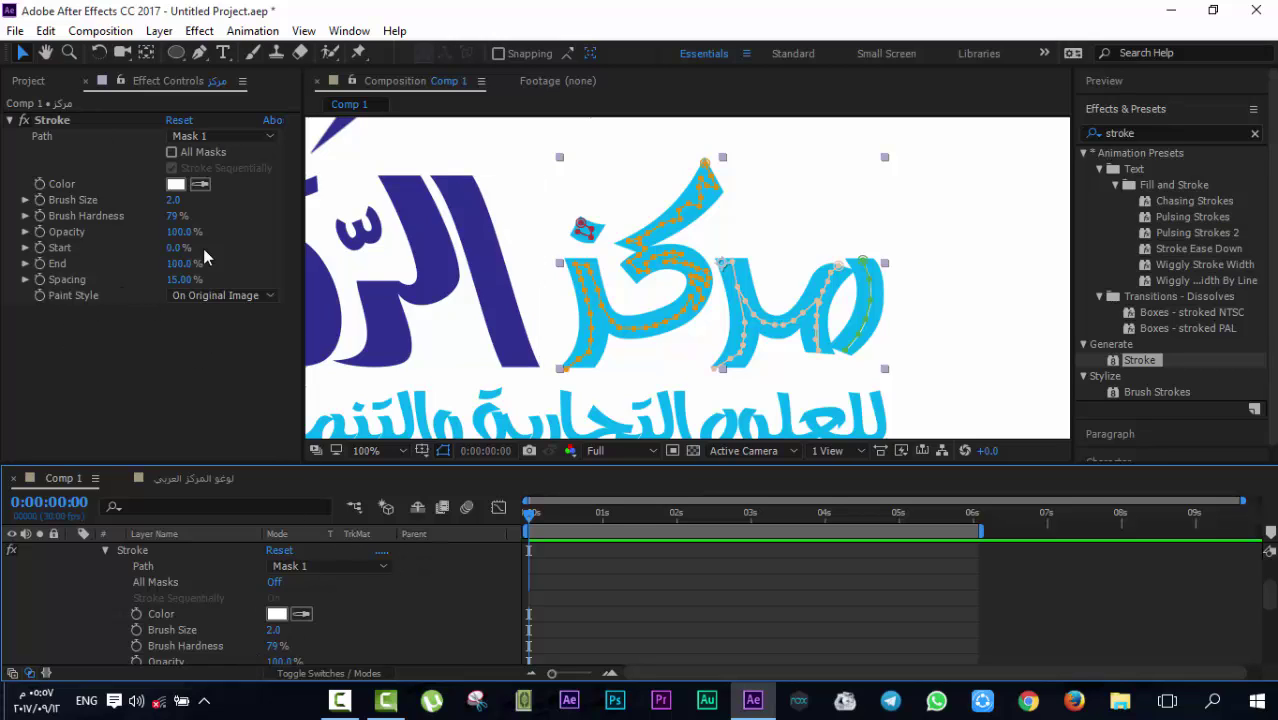
Set the Stroke brush size to 50.7 so it covers the lettering along Mask 1
drag(174, 203, 640, 225)
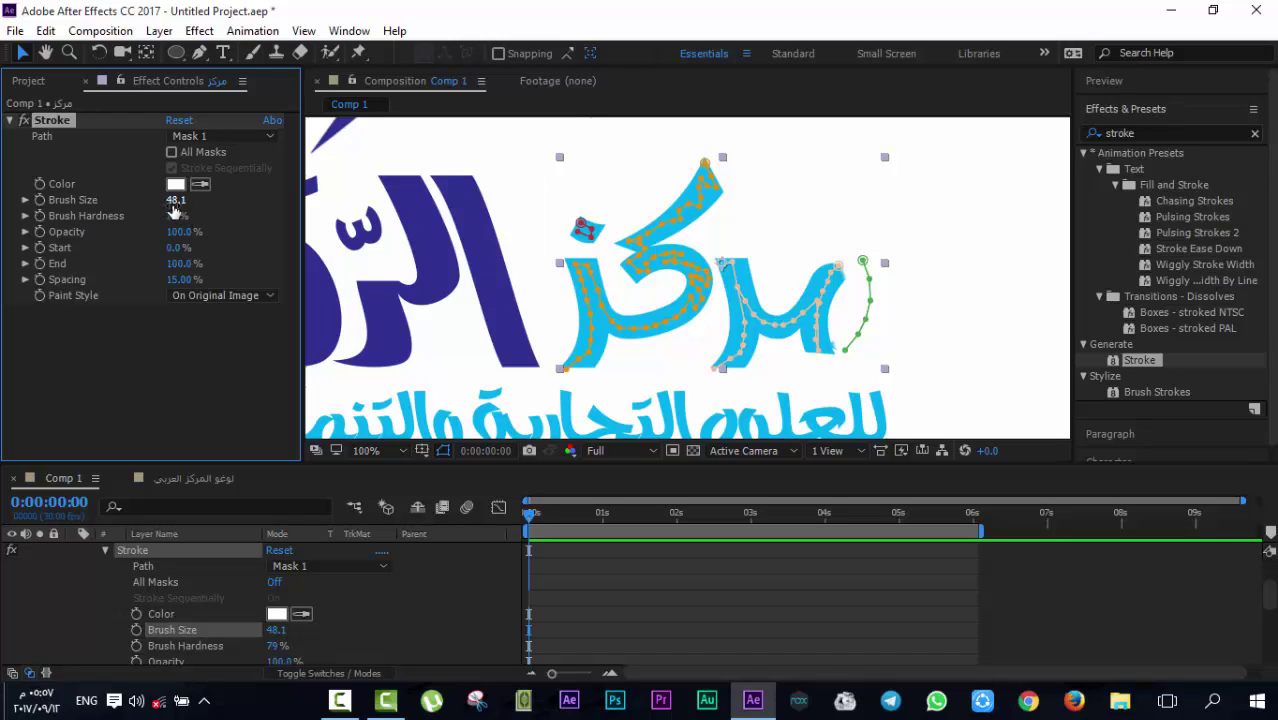
drag(190, 197, 198, 208)
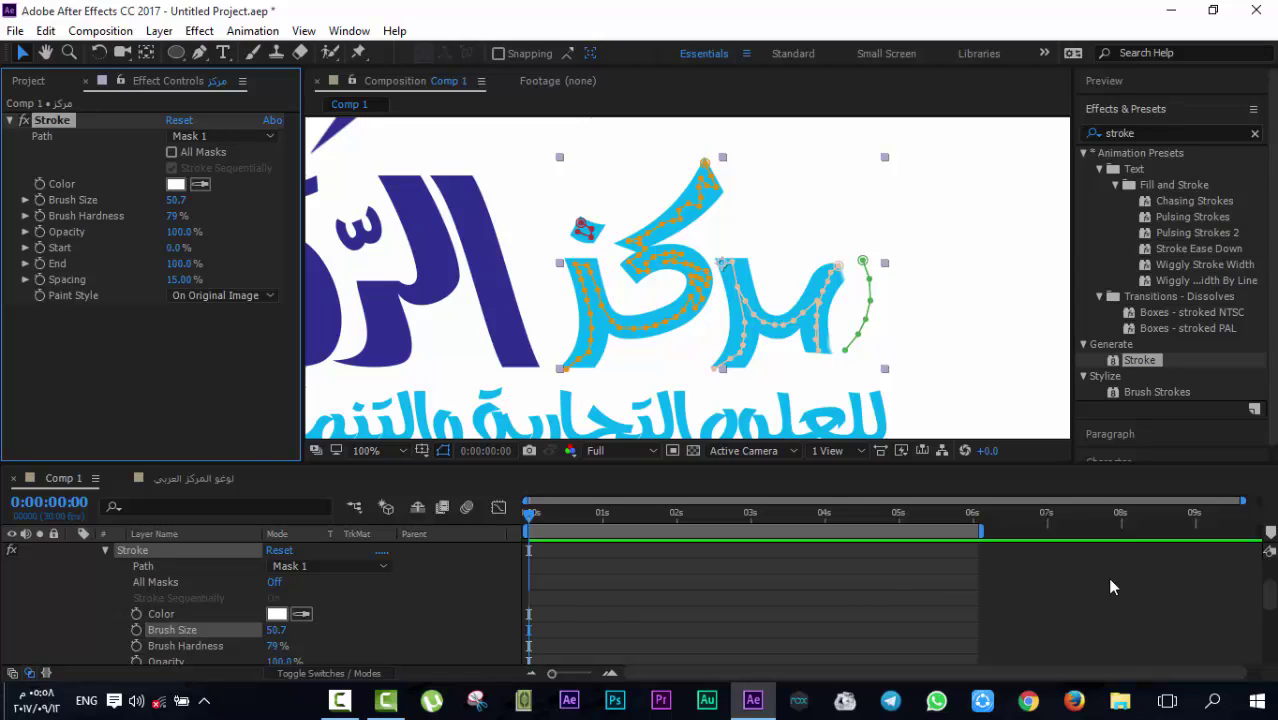
click(340, 700)
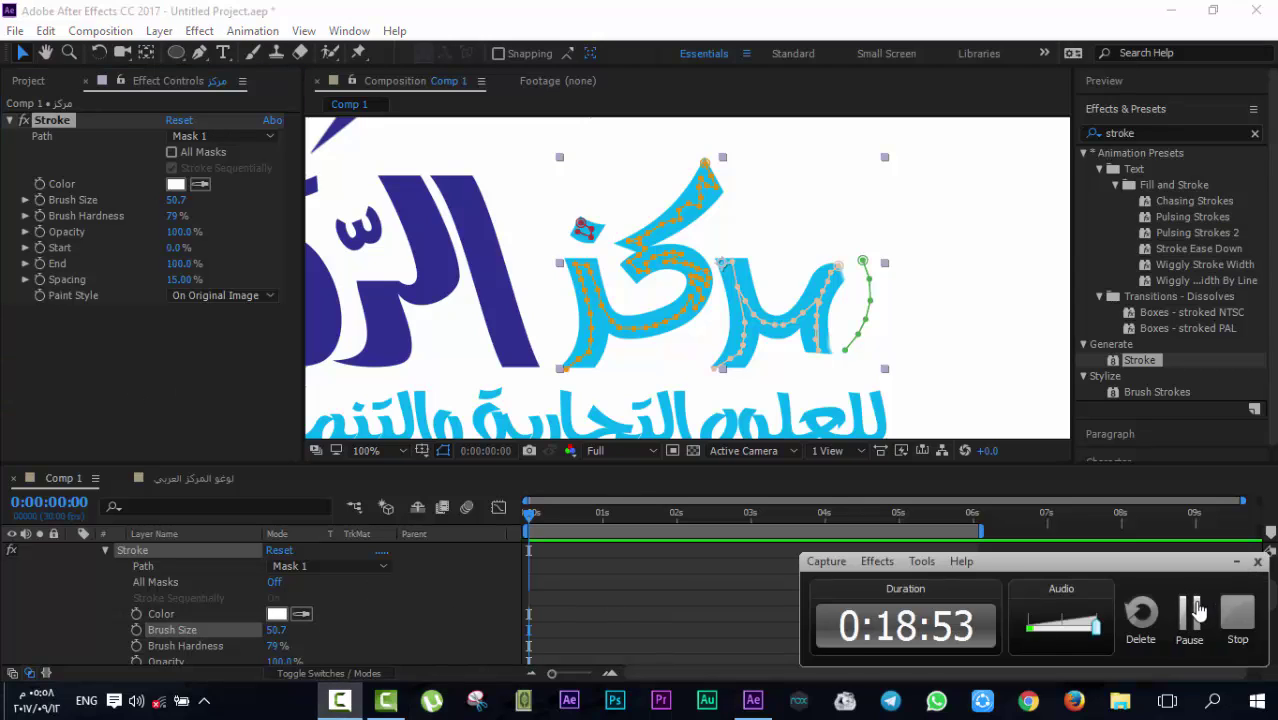
click(553, 617)
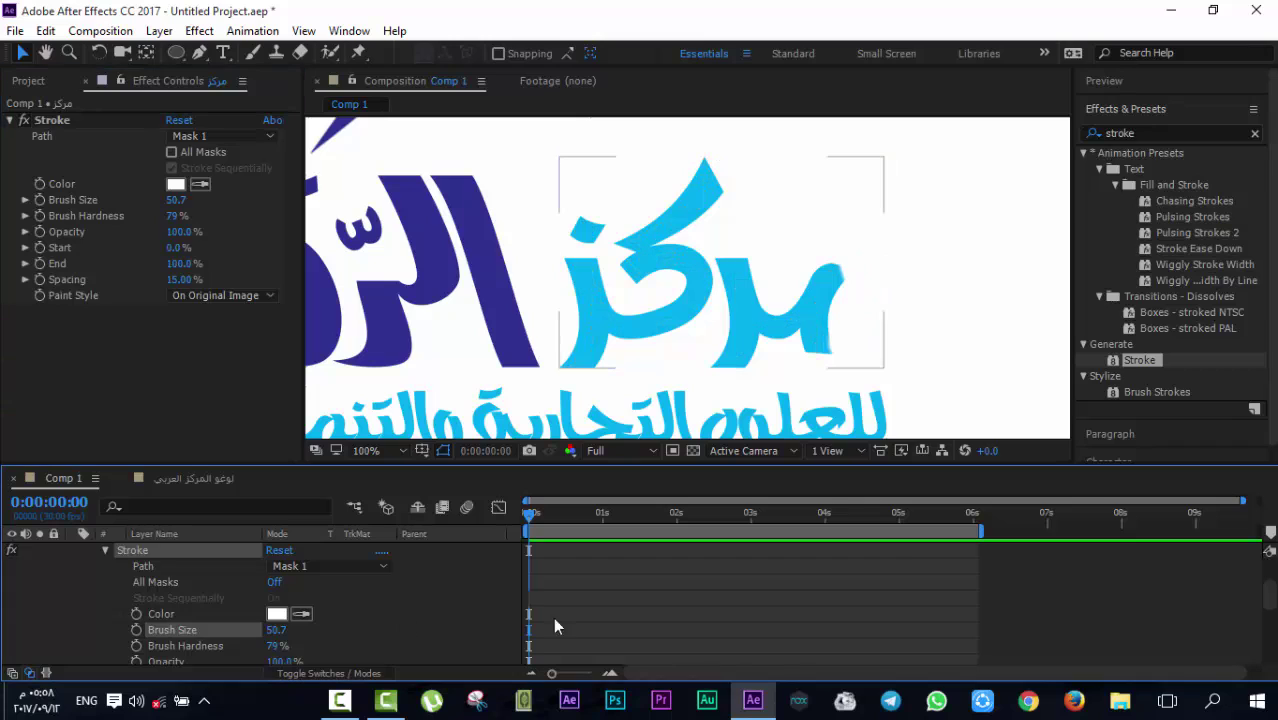
scroll(190, 580, up, 2)
click(163, 583)
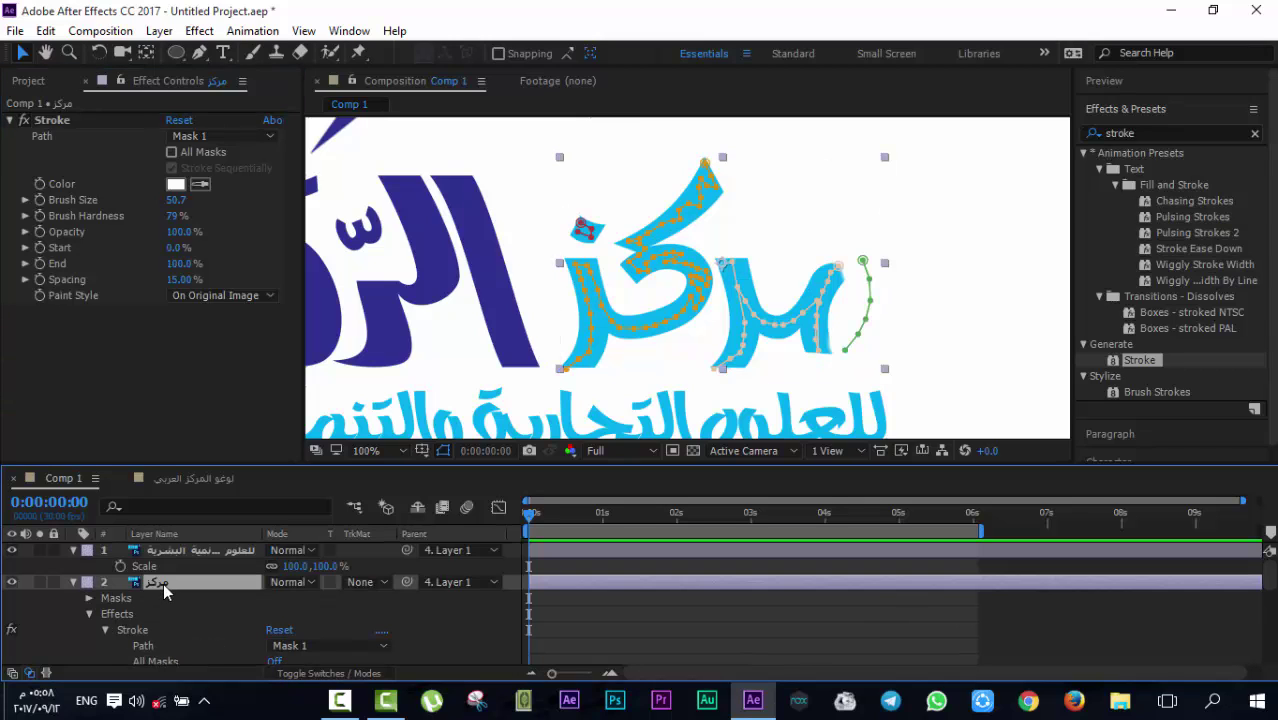
click(339, 704)
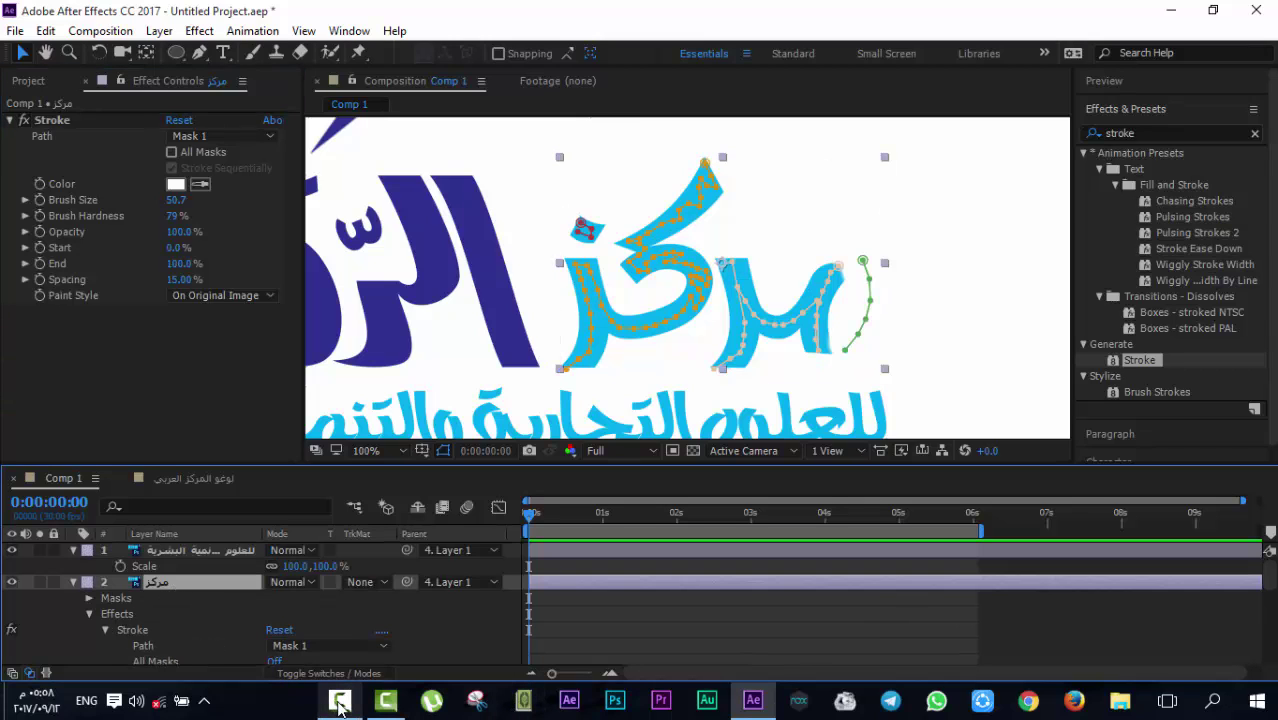
click(485, 630)
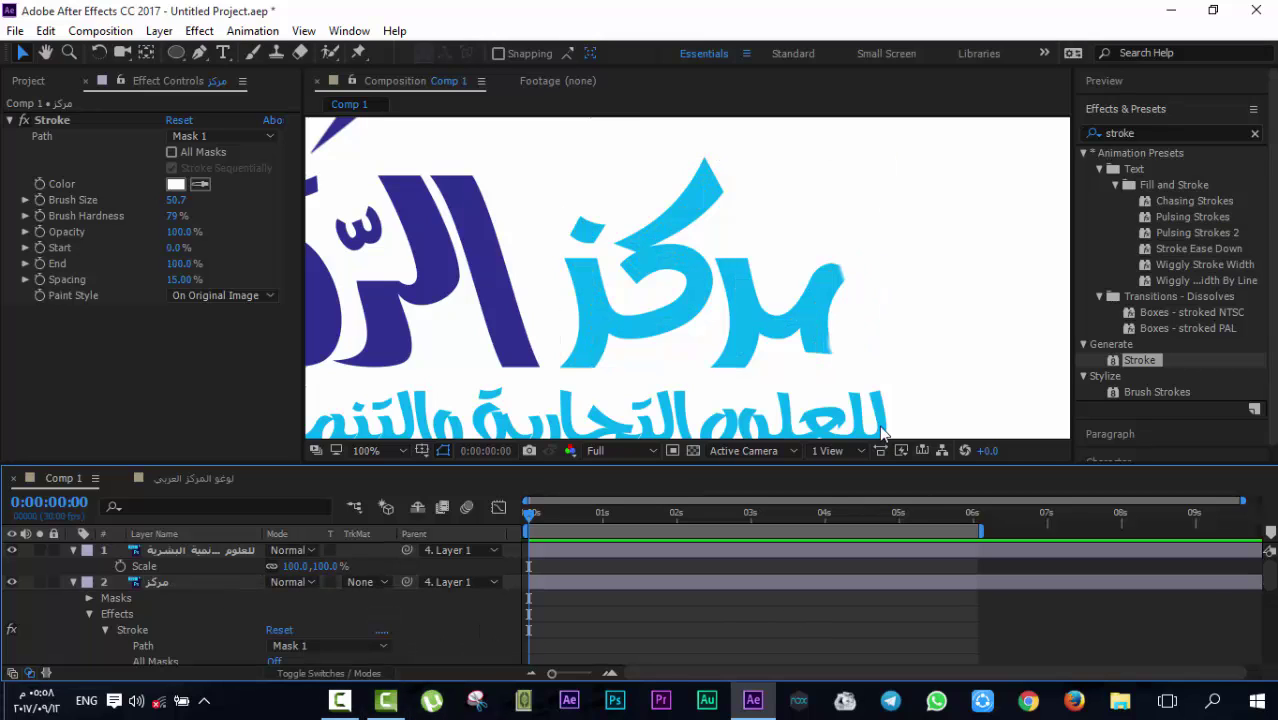
click(172, 588)
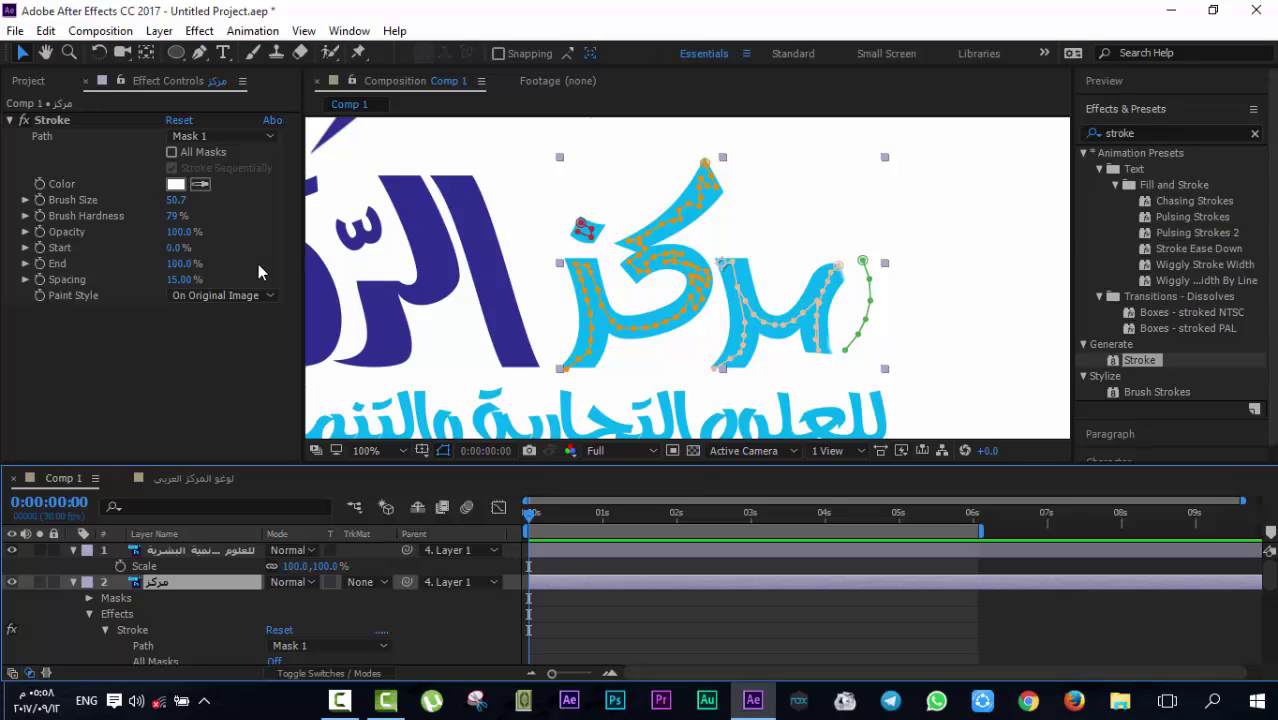
click(340, 700)
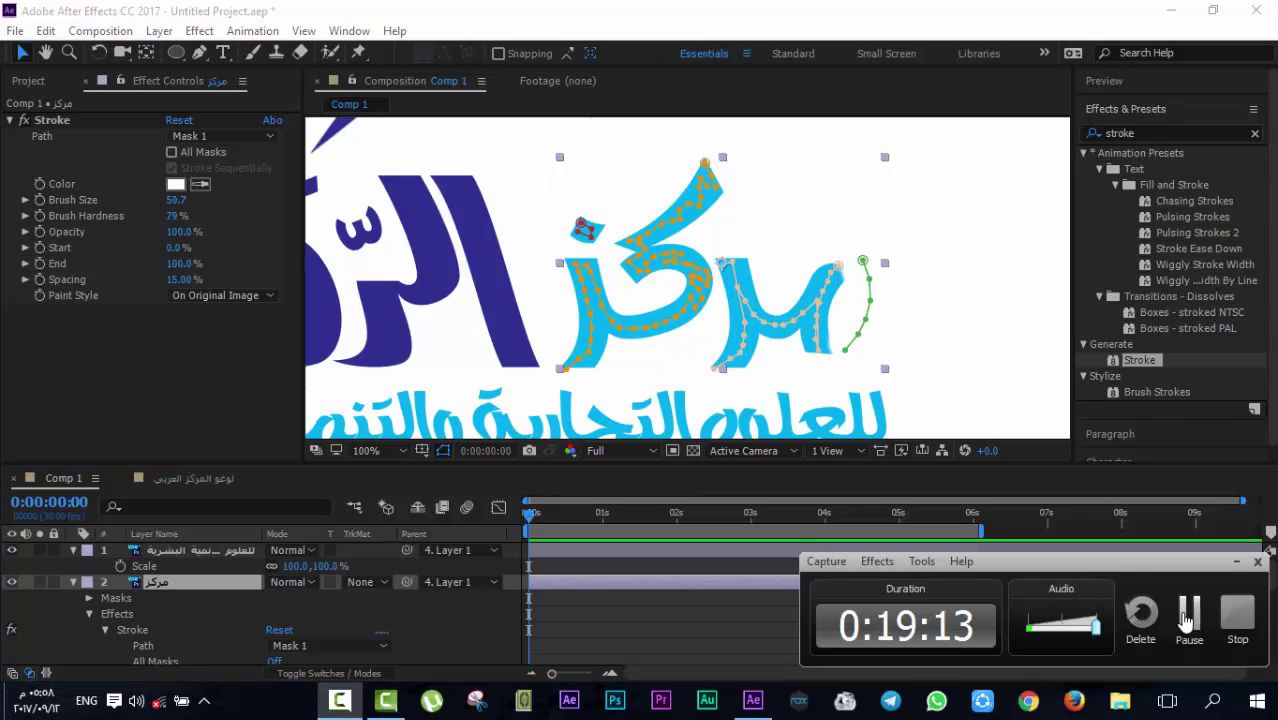
click(1188, 617)
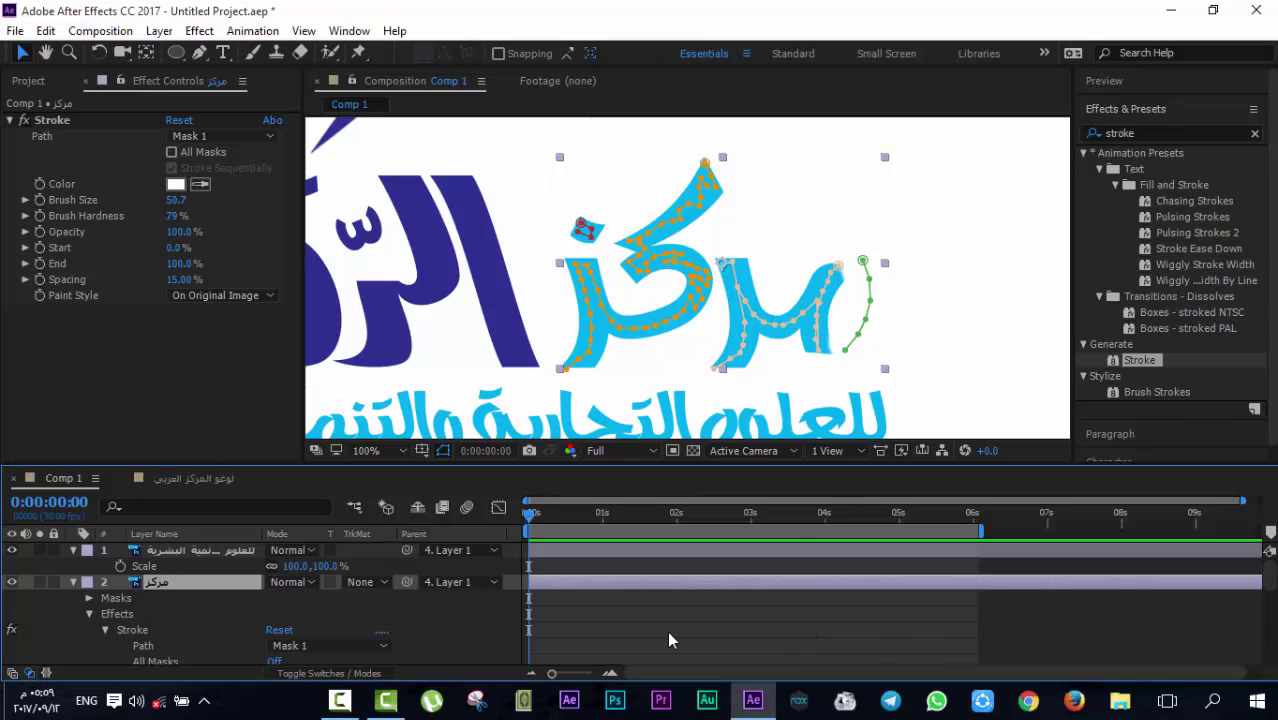
Add a Start keyframe at 0% to the مركز layer's Stroke effect at the composition's beginning
click(669, 633)
click(258, 590)
click(39, 247)
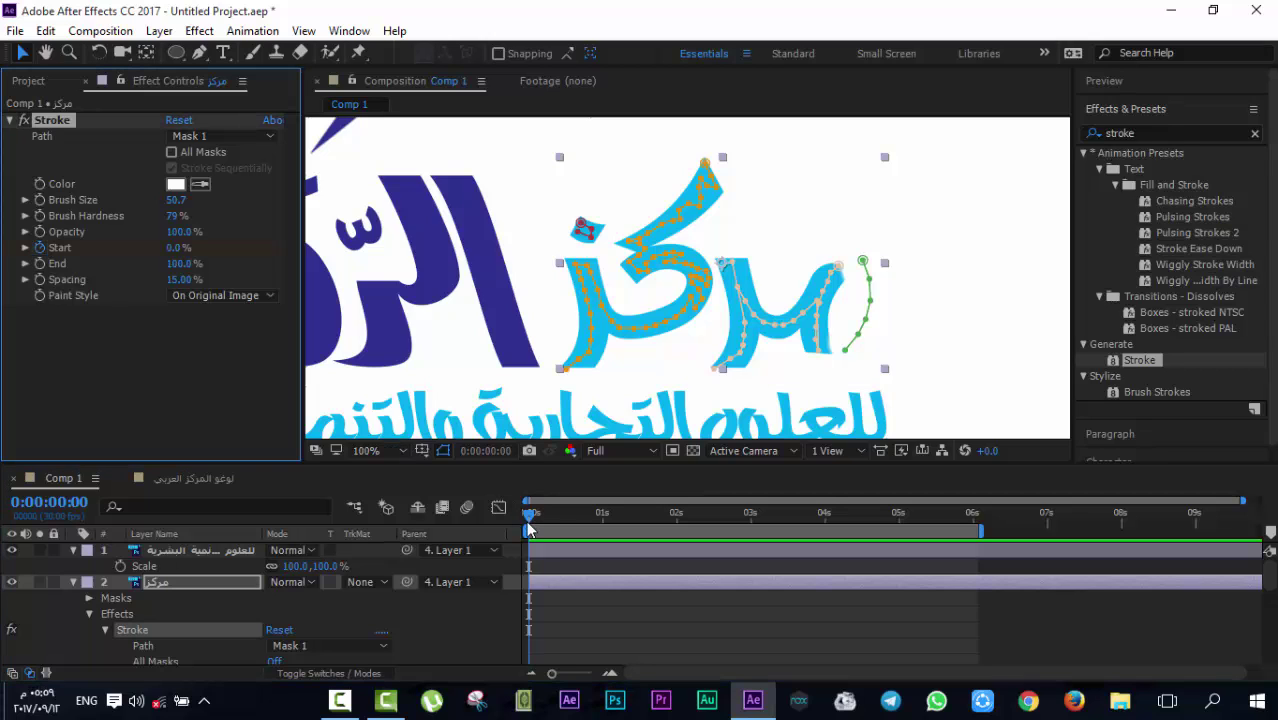
Set the Stroke's Start to 100% at 0:00:00:21 and show its keyframes in the timeline
drag(529, 514, 580, 526)
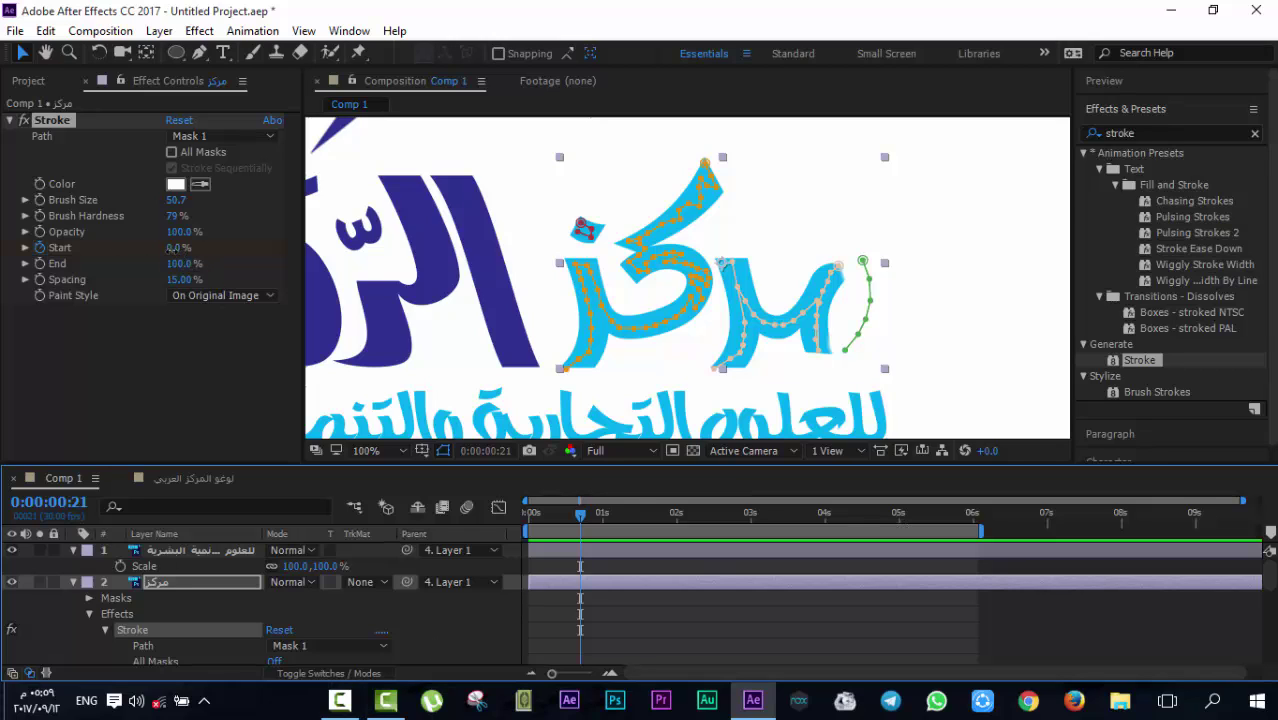
click(177, 247)
text(100)
key(Return)
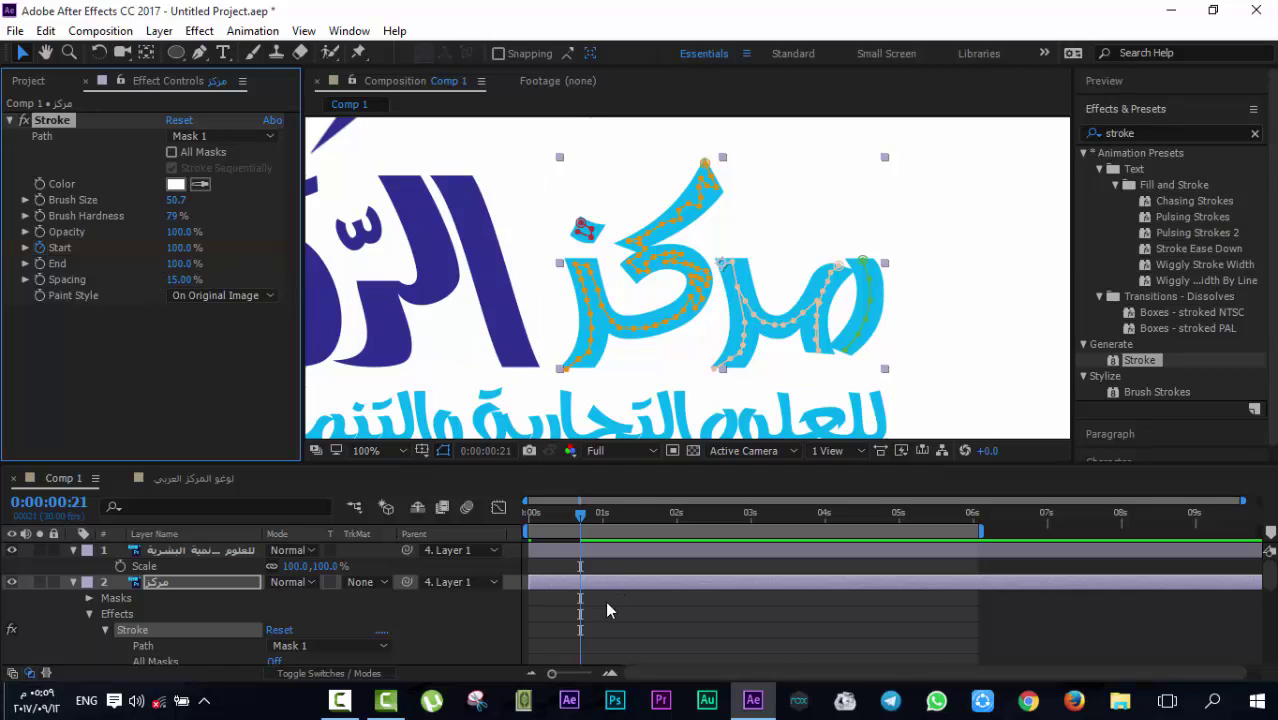
scroll(597, 610, down, 3)
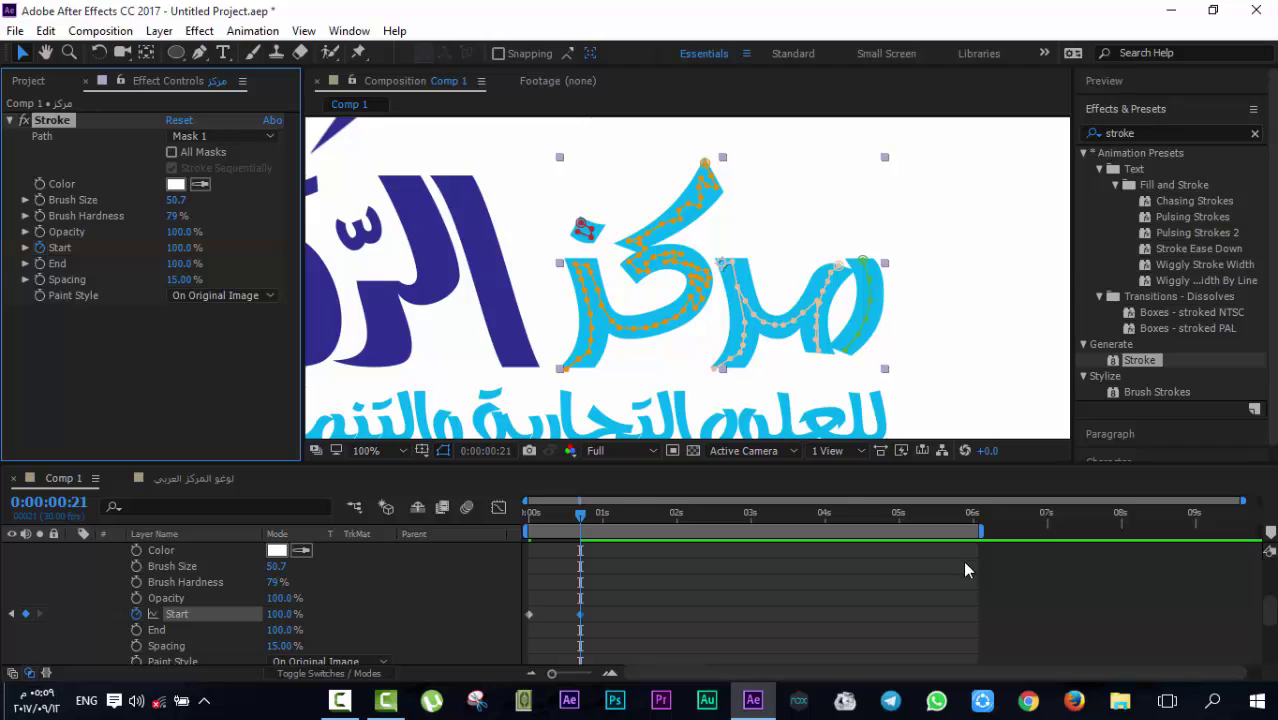
Switch the مركز layer's Stroke path to Mask 2
scroll(608, 590, up, 3)
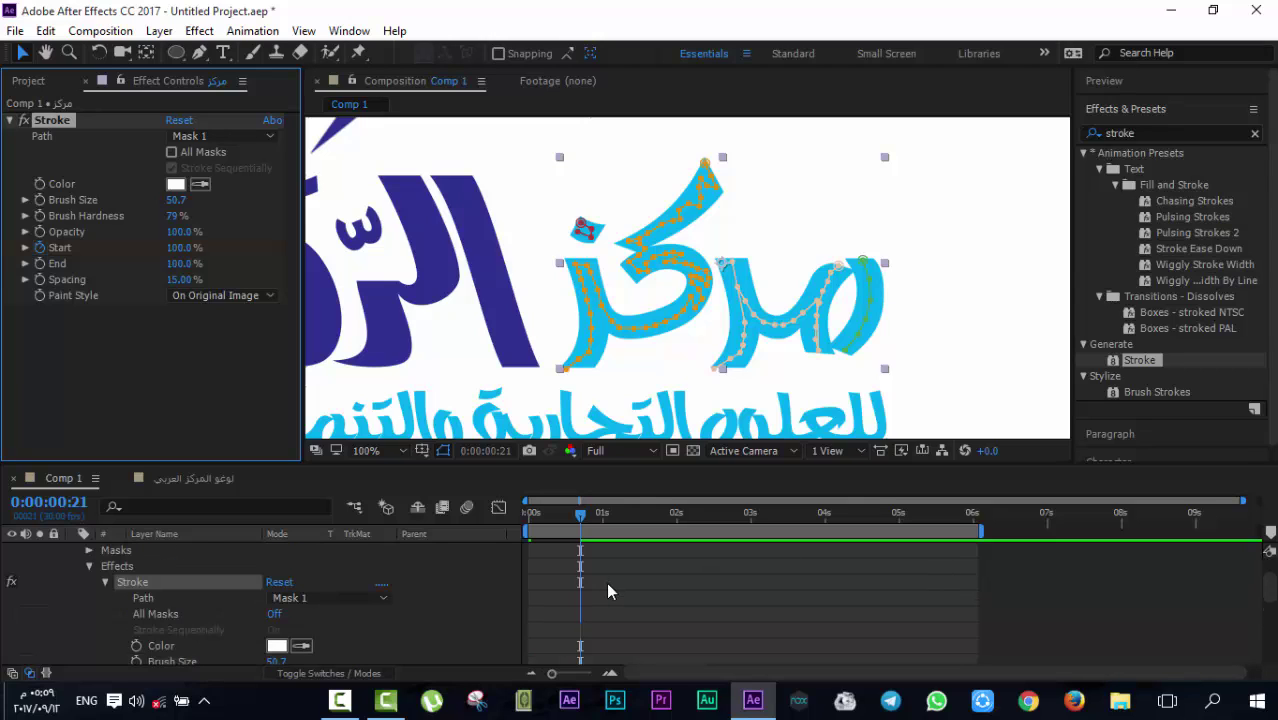
scroll(612, 590, down, 3)
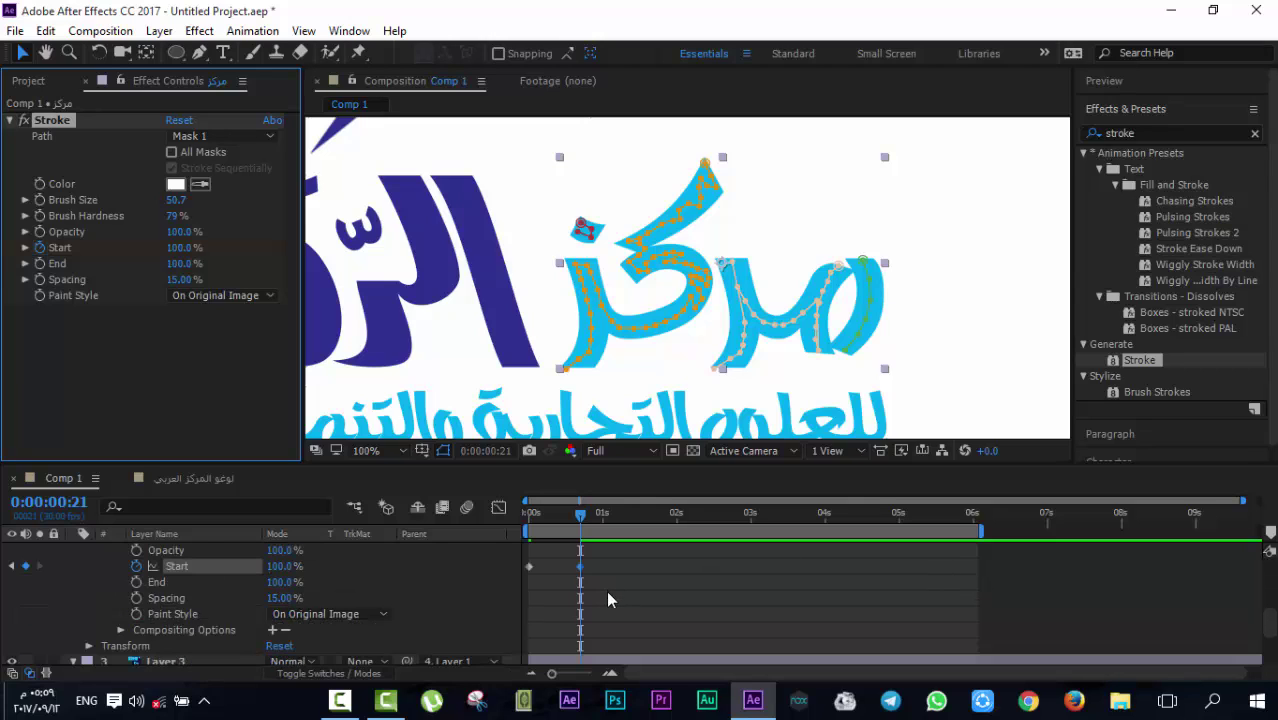
scroll(604, 592, up, 1)
scroll(600, 601, down, 1)
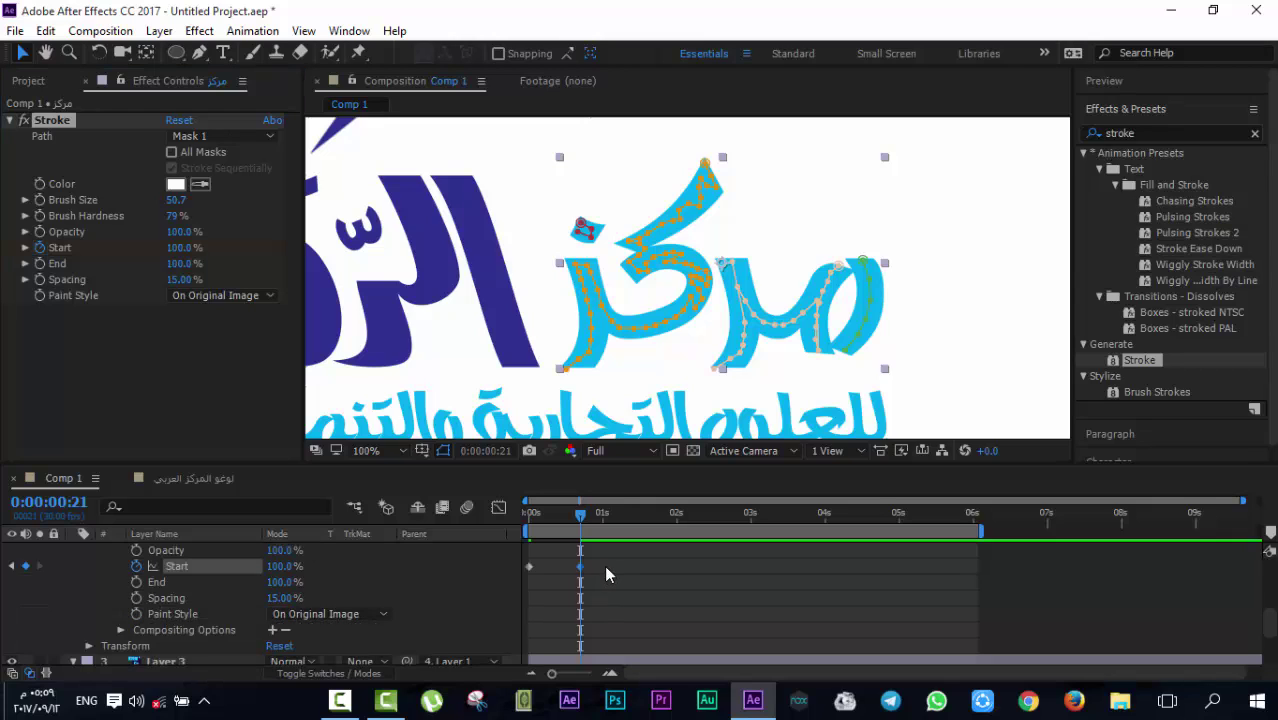
click(604, 566)
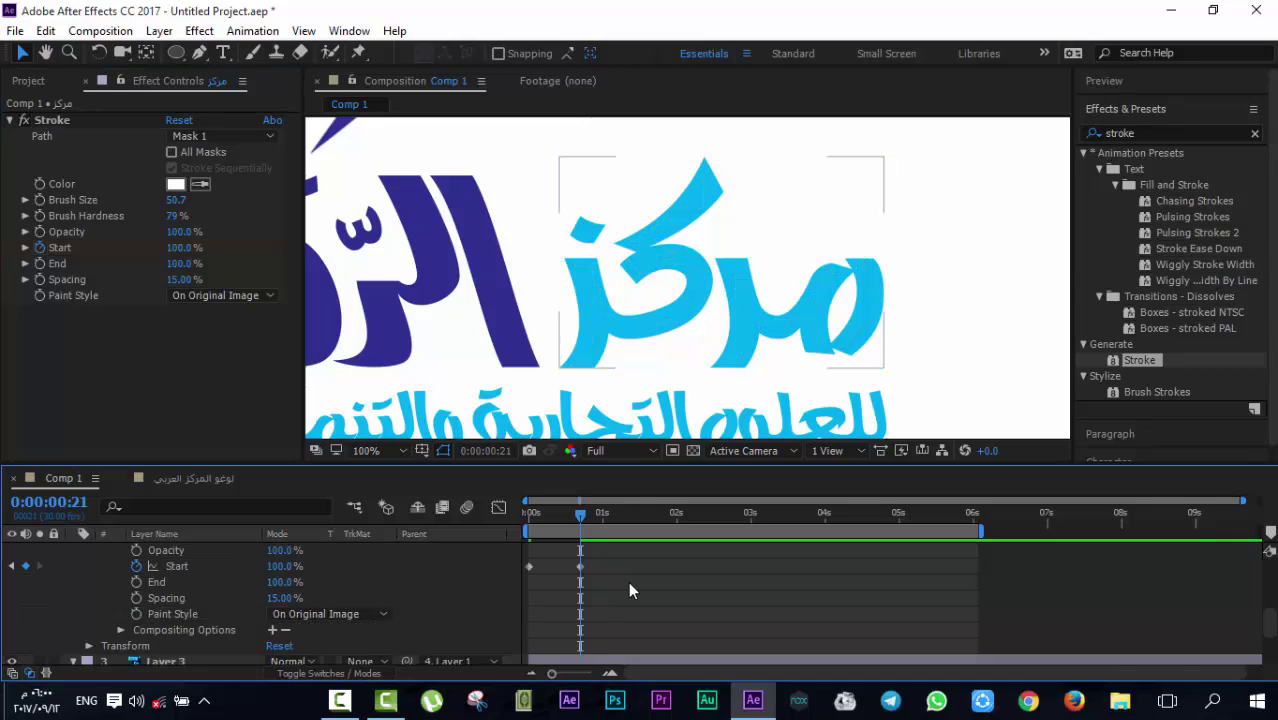
scroll(597, 597, up, 1)
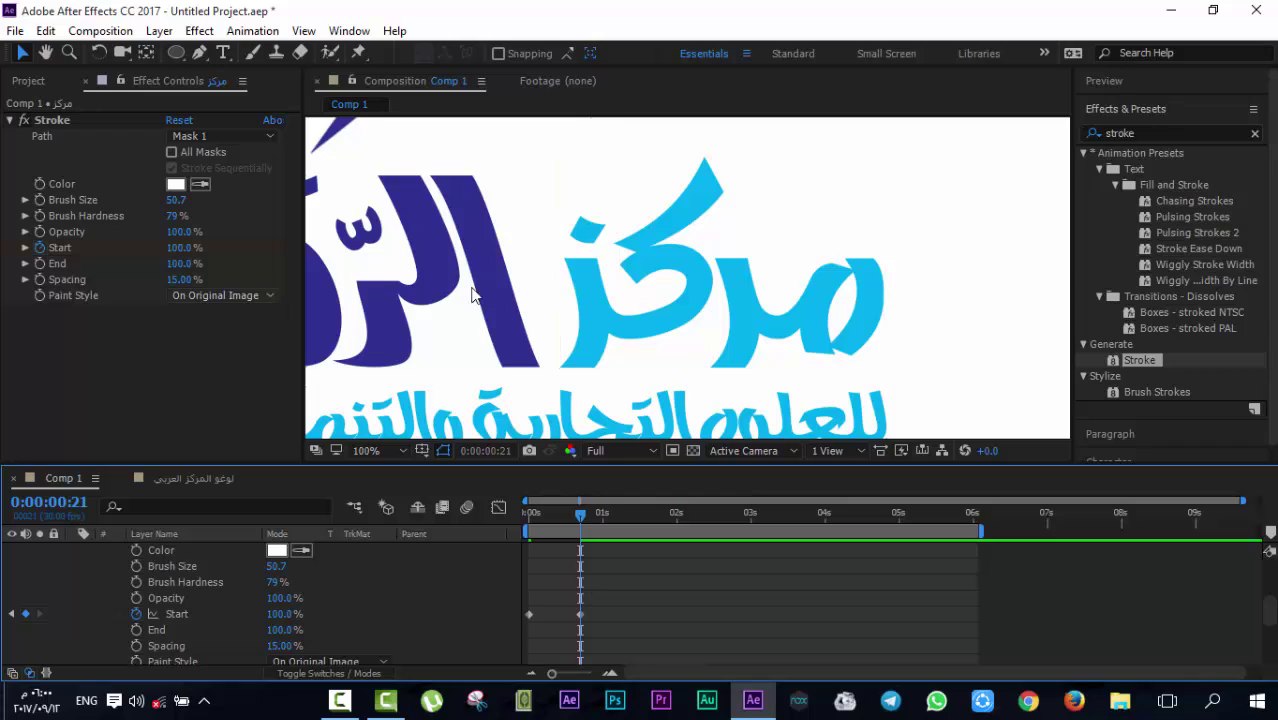
click(882, 308)
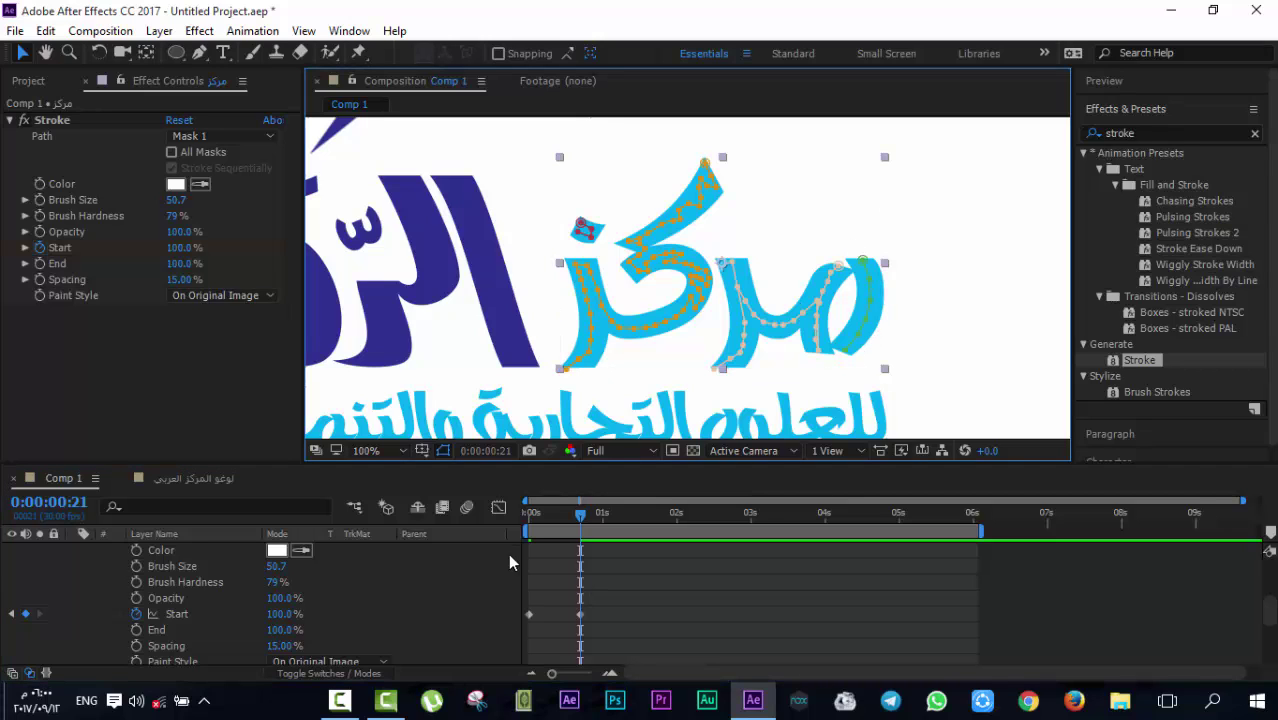
scroll(589, 589, up, 2)
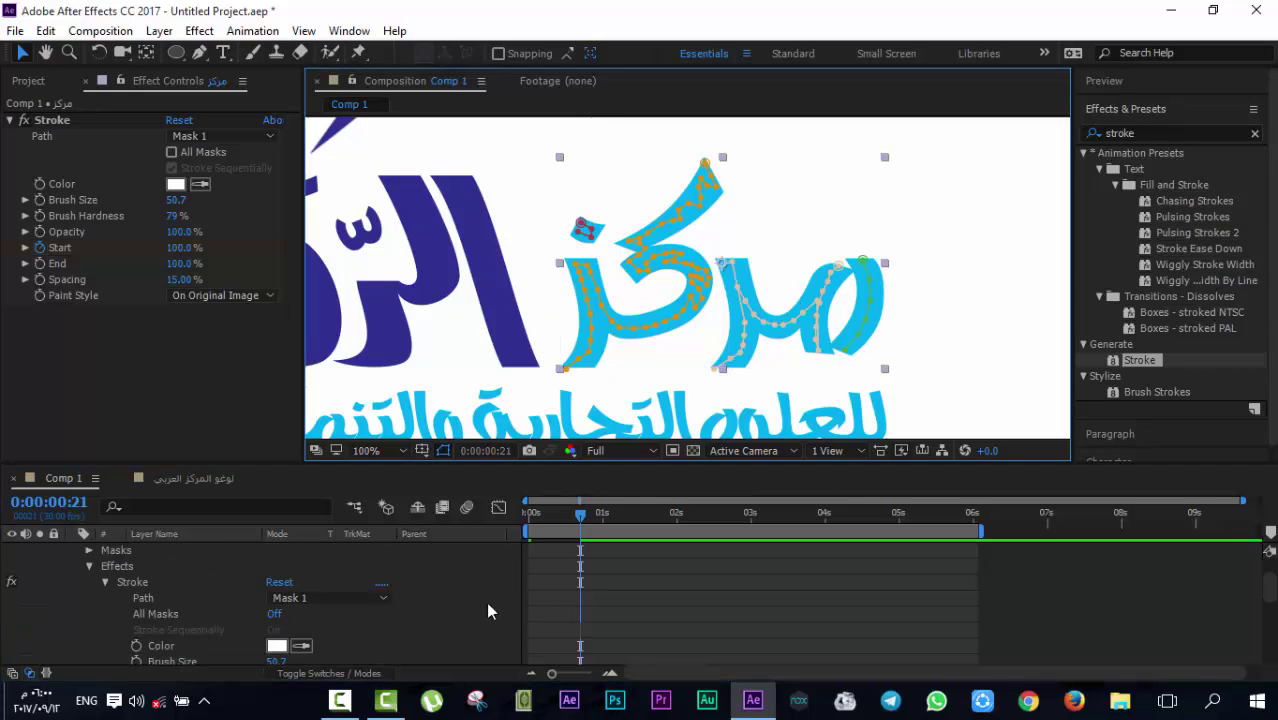
click(209, 137)
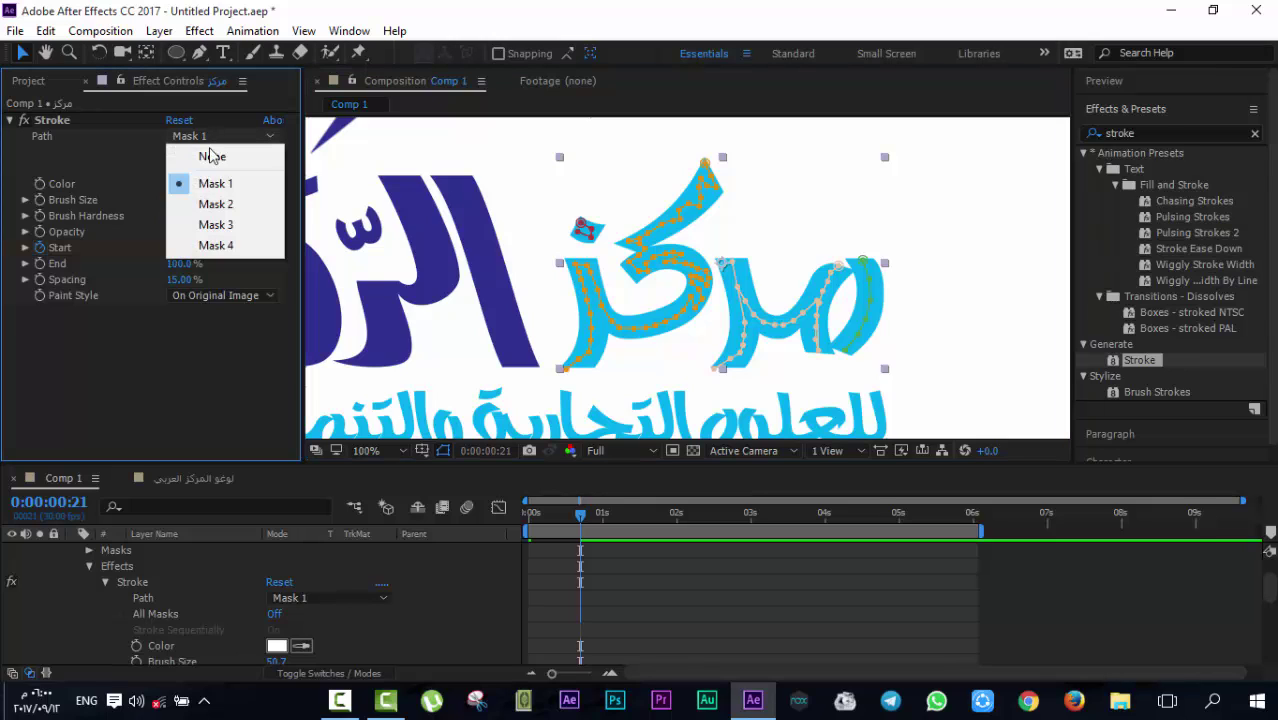
click(223, 206)
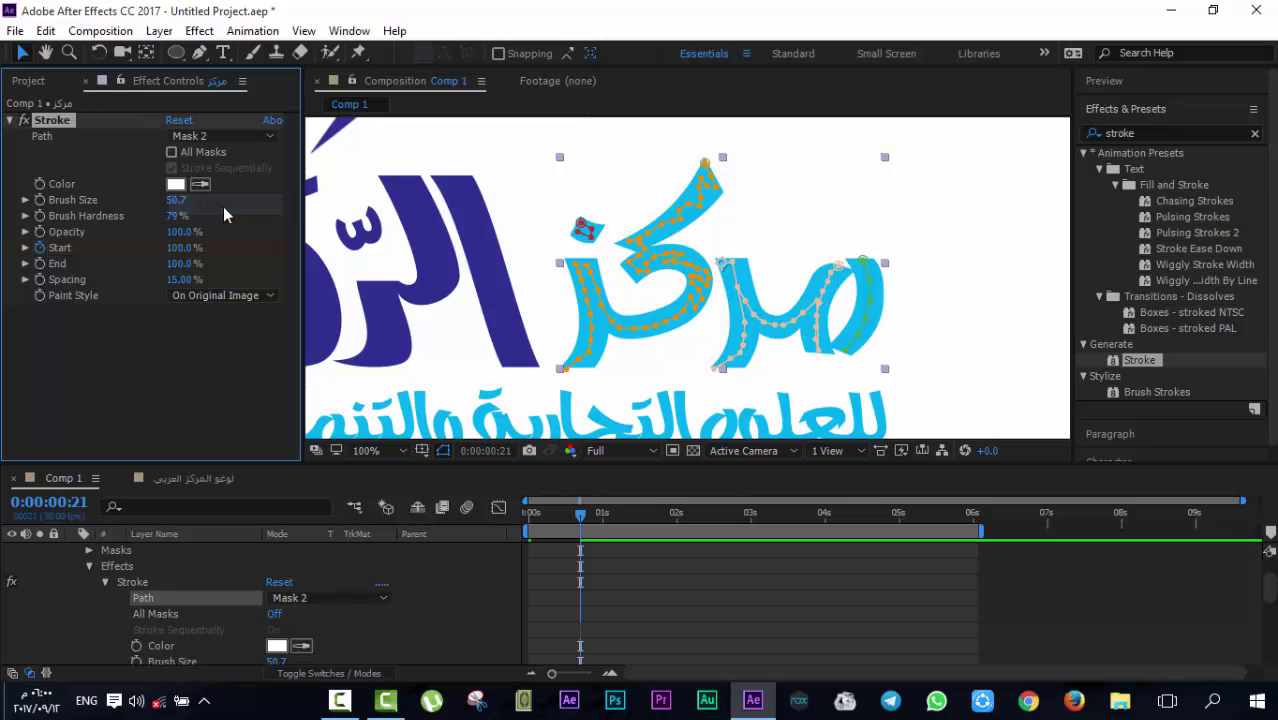
Shift both Stroke Start keyframes about half a second later so the first one sits just before 0:00:00:21
scroll(604, 590, down, 4)
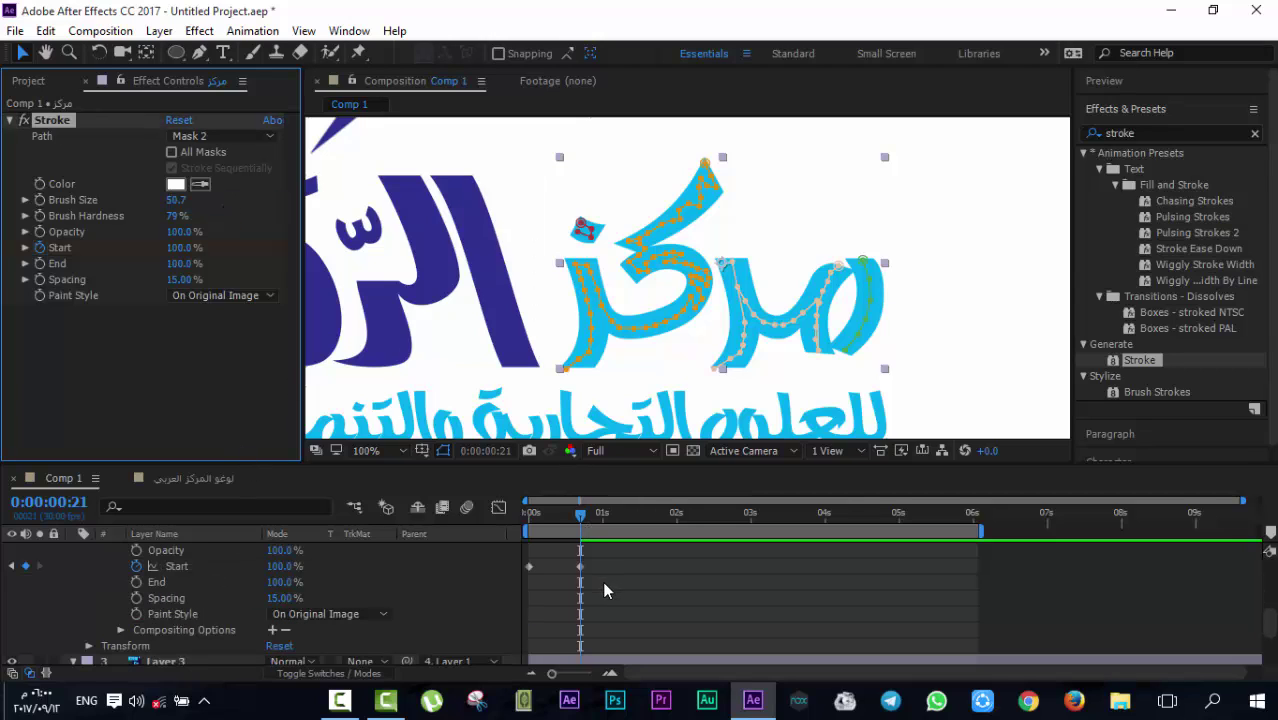
scroll(597, 578, up, 1)
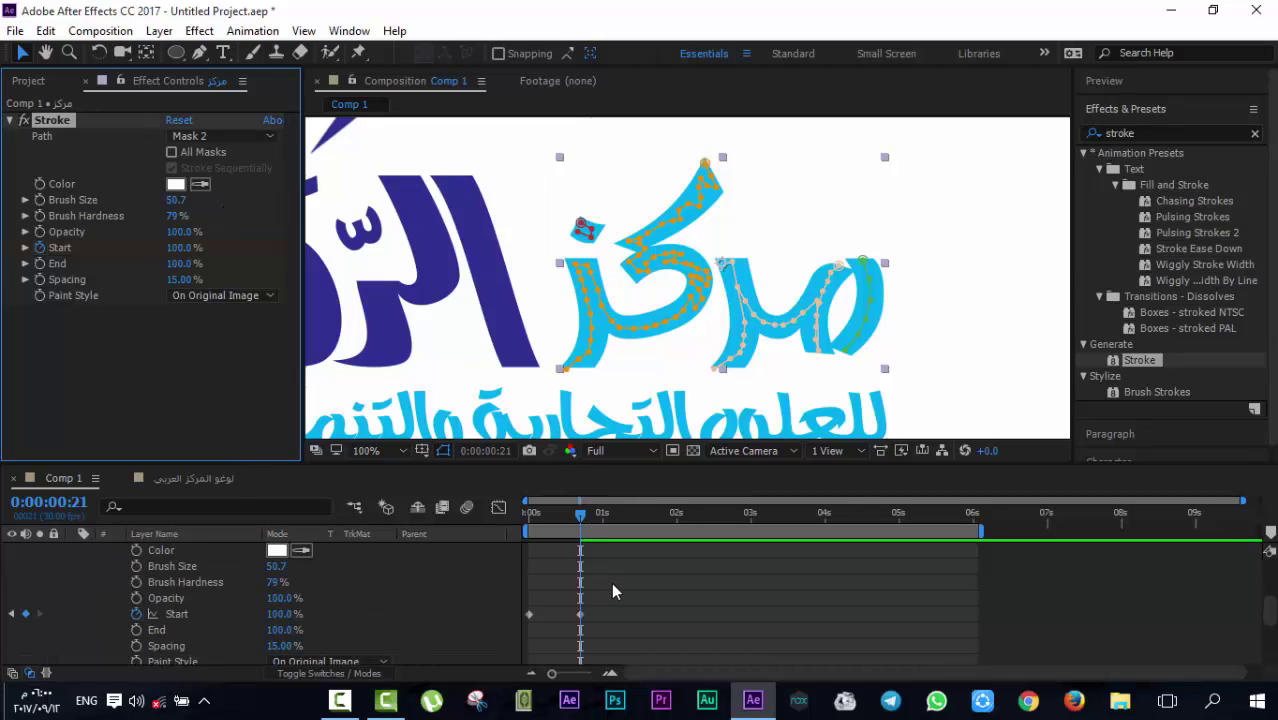
scroll(618, 600, up, 2)
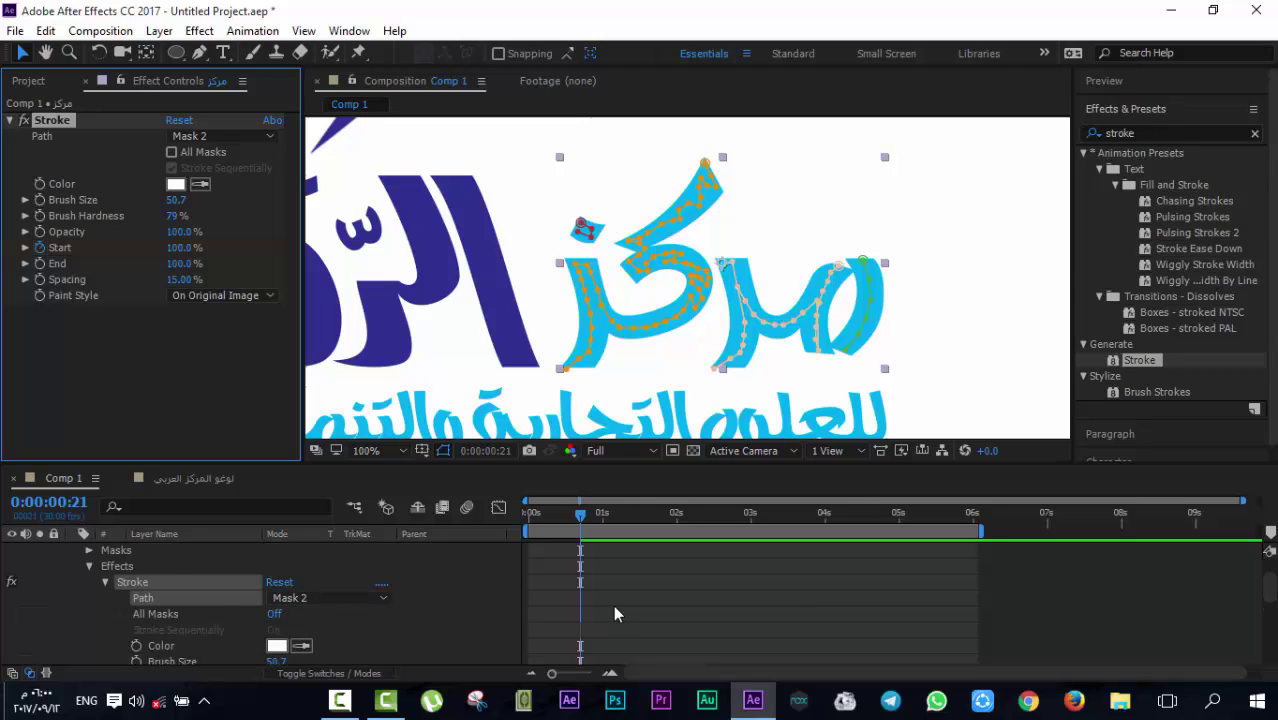
scroll(615, 605, down, 2)
scroll(612, 600, down, 2)
scroll(612, 598, up, 2)
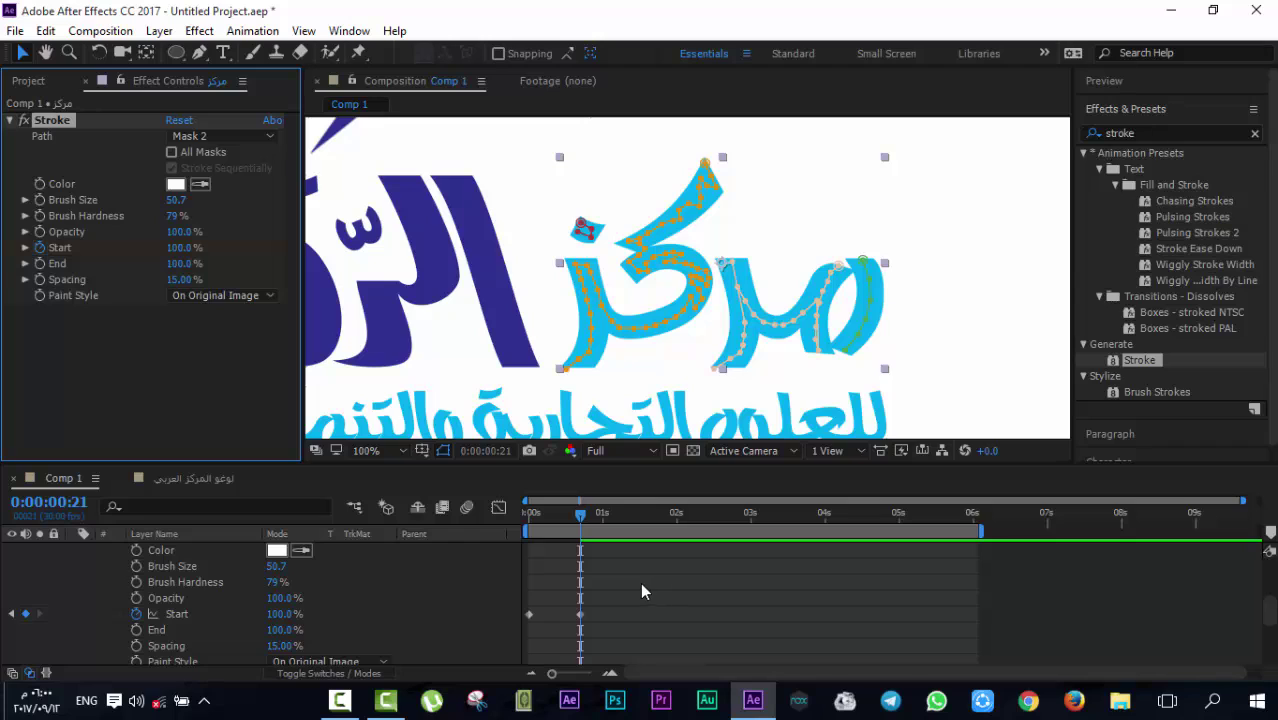
mouse_move(605, 596)
mouse_down()
mouse_move(523, 636)
mouse_move(578, 625)
mouse_move(567, 623)
mouse_up()
click(725, 618)
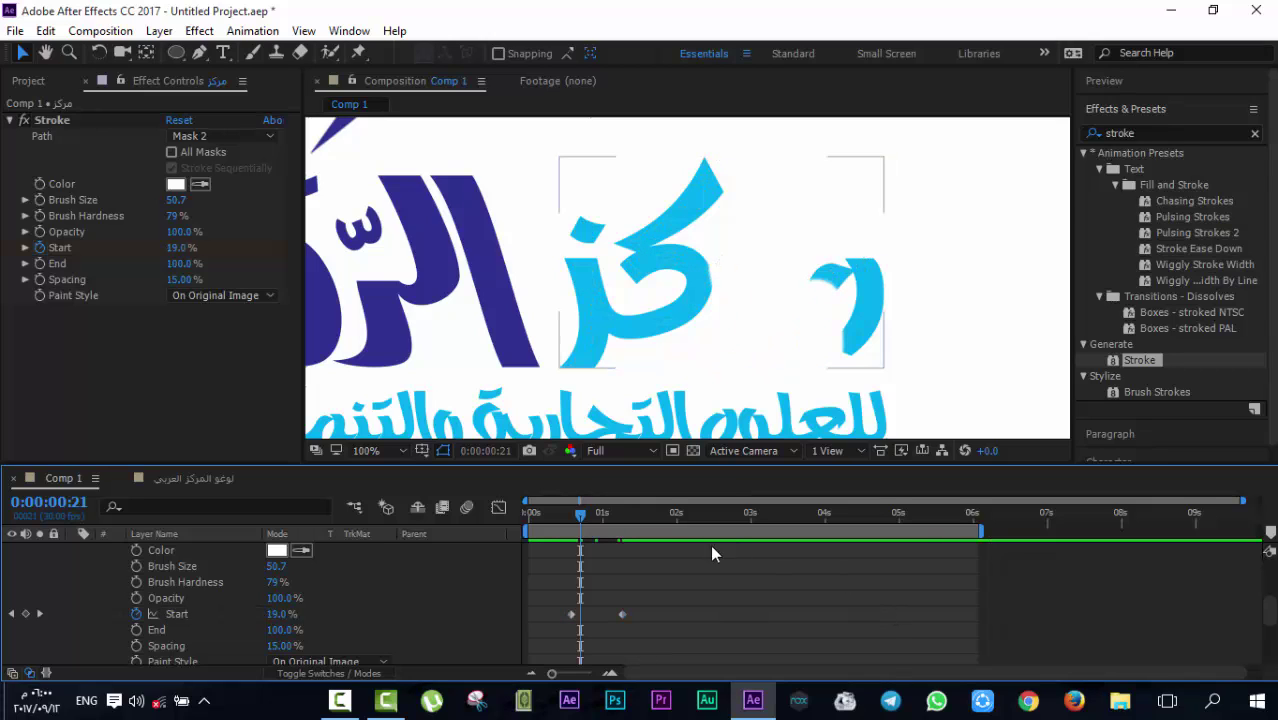
Review the Stroke's reveal and Start keyframes at the composition's beginning and at 0:00:00:21
drag(563, 520, 500, 520)
scroll(350, 606, up, 2)
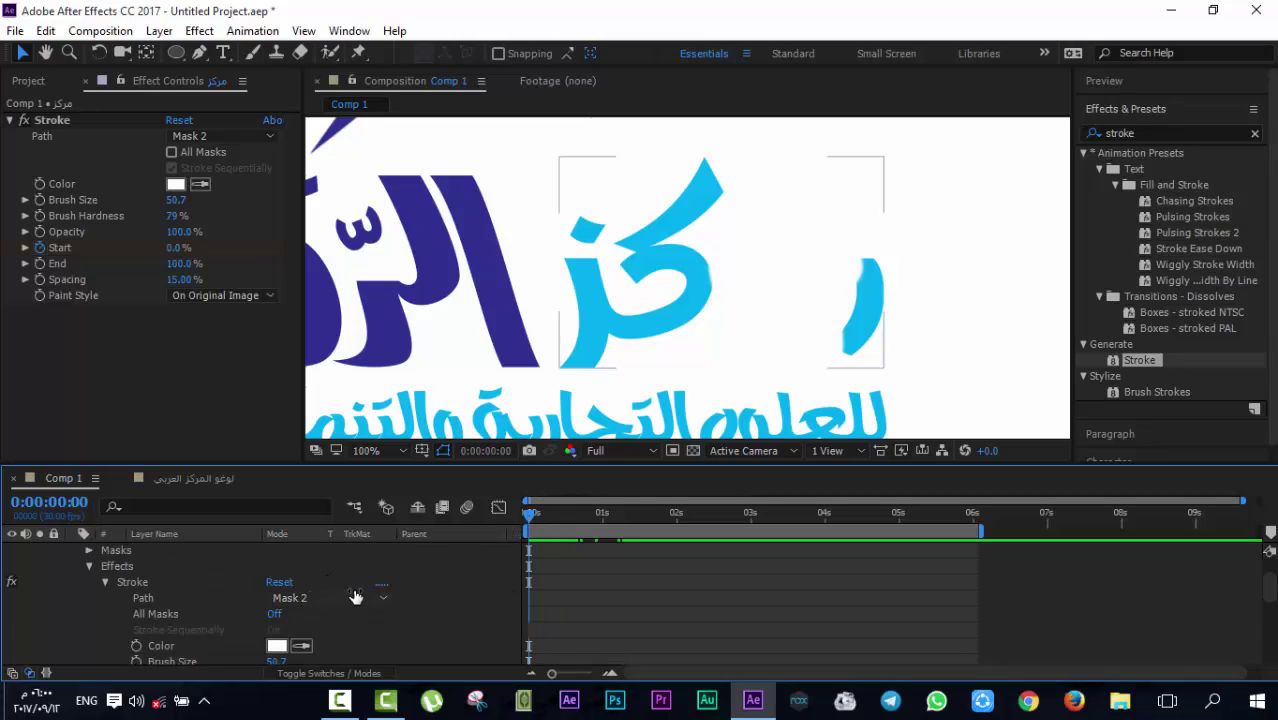
click(229, 145)
drag(529, 513, 457, 536)
scroll(579, 572, down, 8)
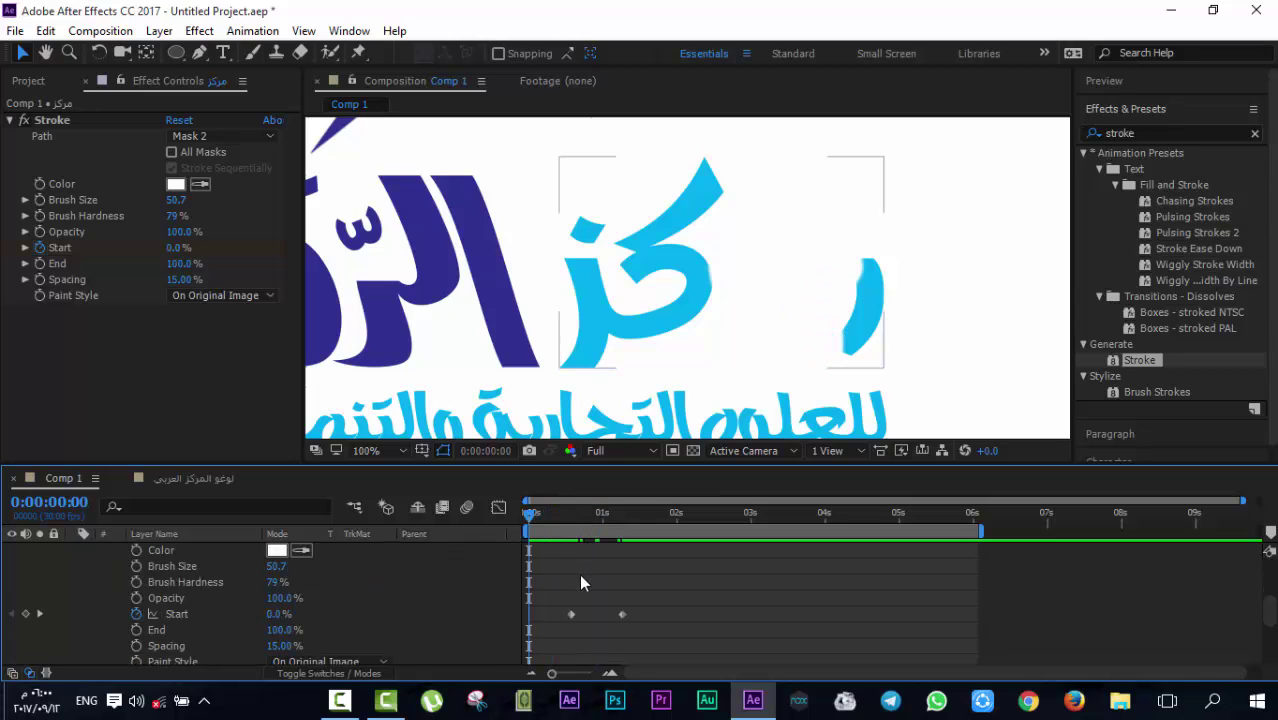
click(581, 514)
scroll(387, 560, up, 8)
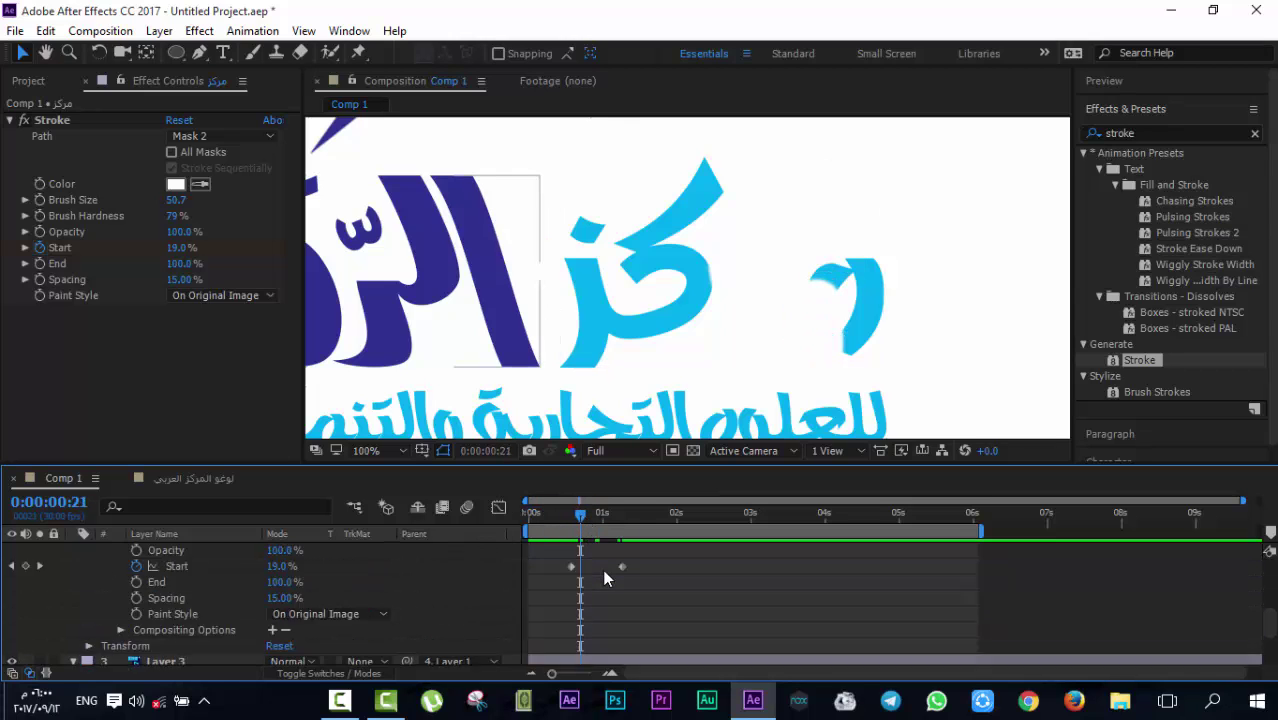
scroll(387, 541, down, 1)
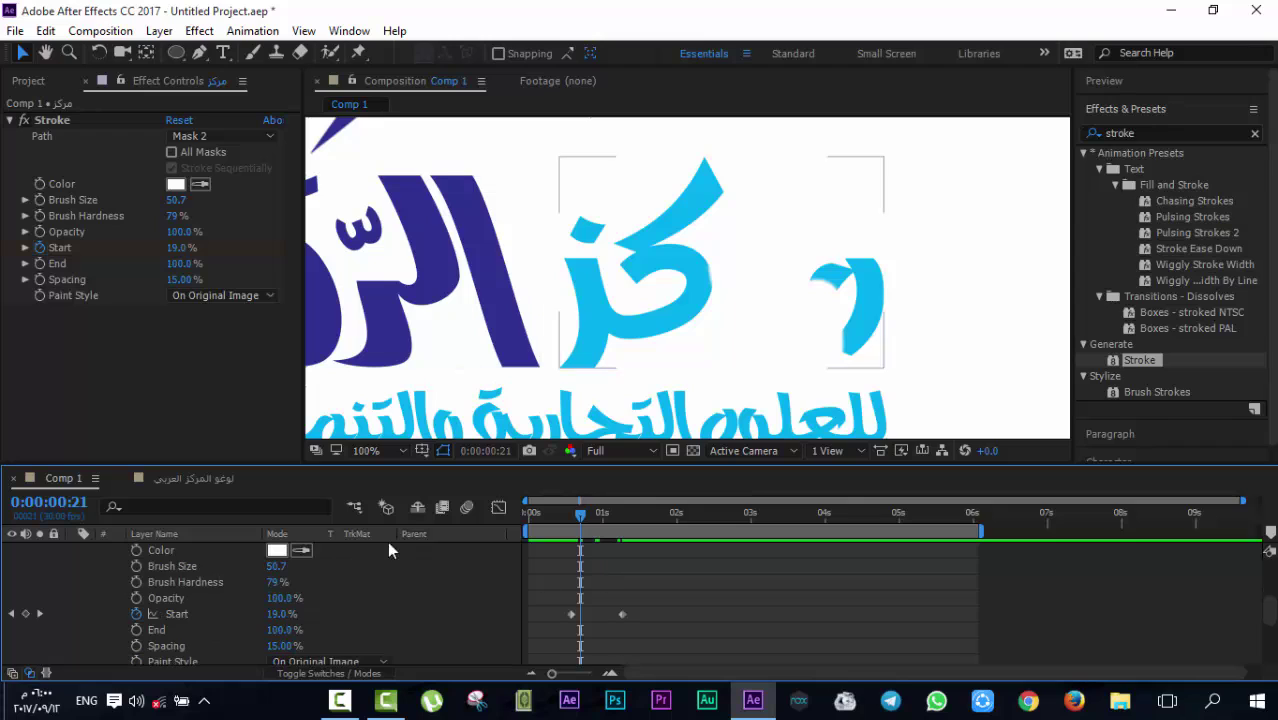
Try the Stroke on all masks sequentially, with both Start keyframes shifted to just after 0:00:00:21
click(171, 151)
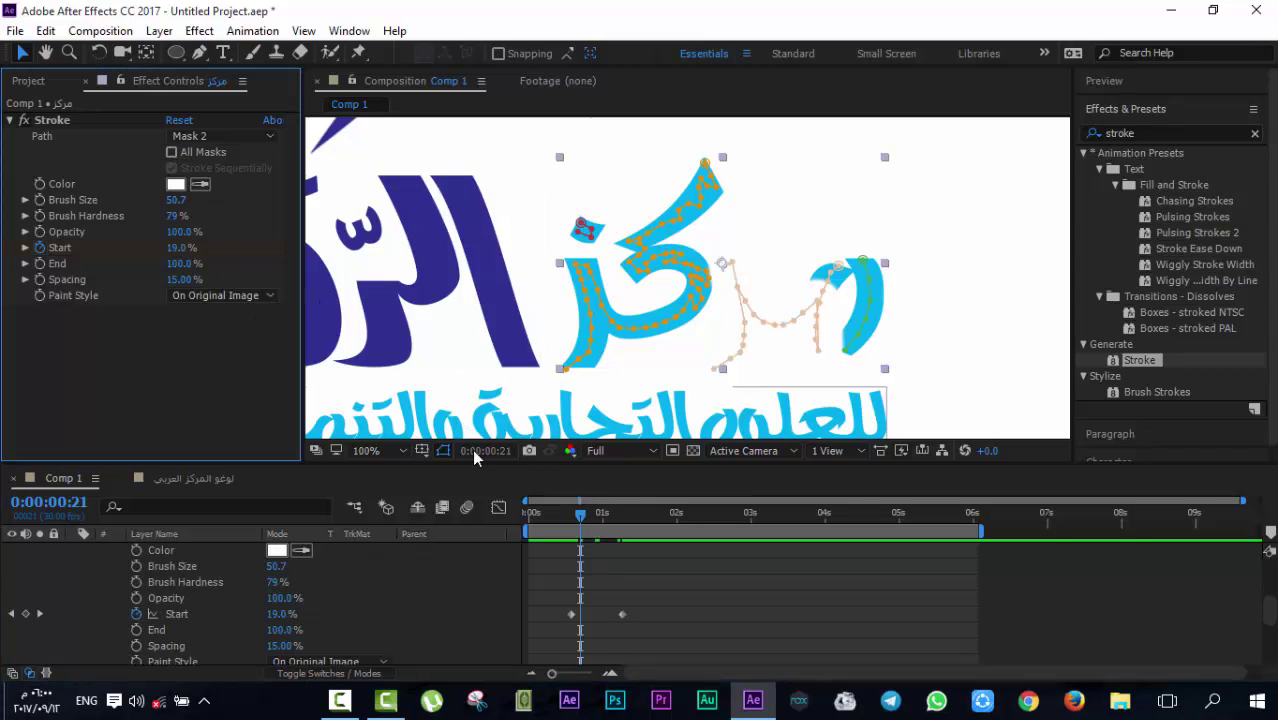
click(171, 151)
click(171, 167)
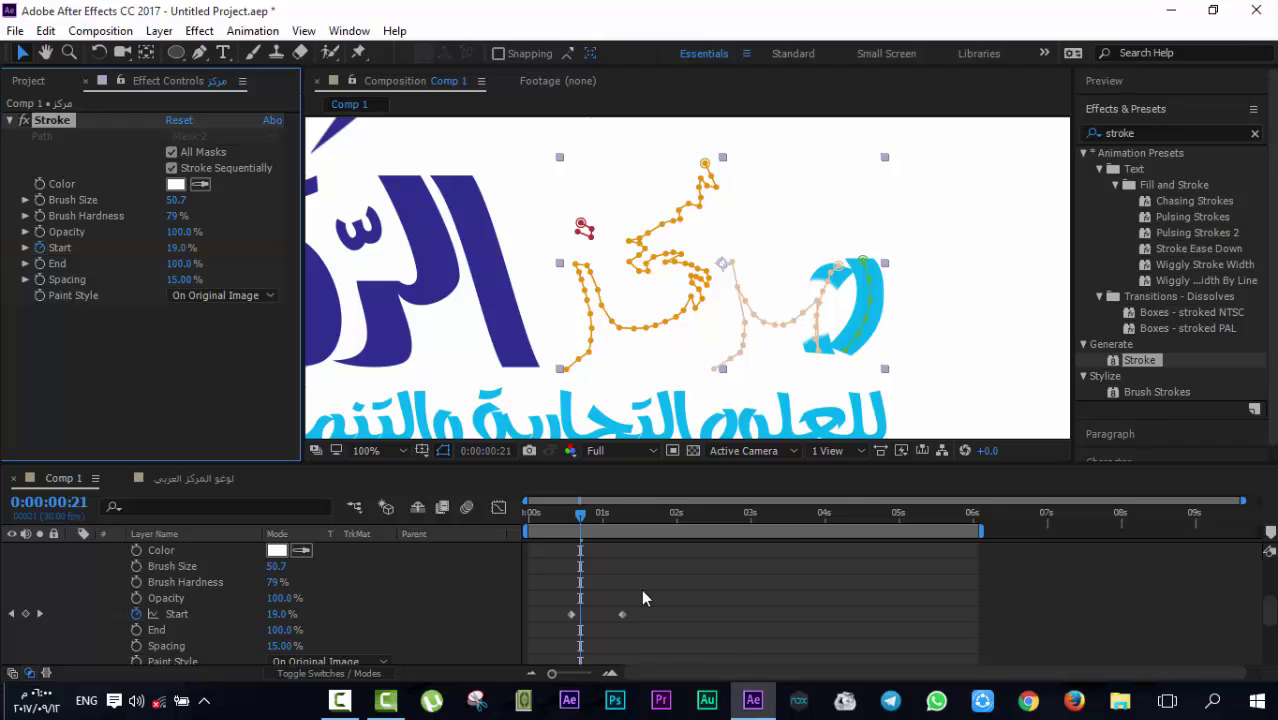
mouse_move(641, 589)
mouse_down()
mouse_move(537, 638)
mouse_move(557, 617)
mouse_move(580, 621)
mouse_move(592, 590)
mouse_up()
click(603, 622)
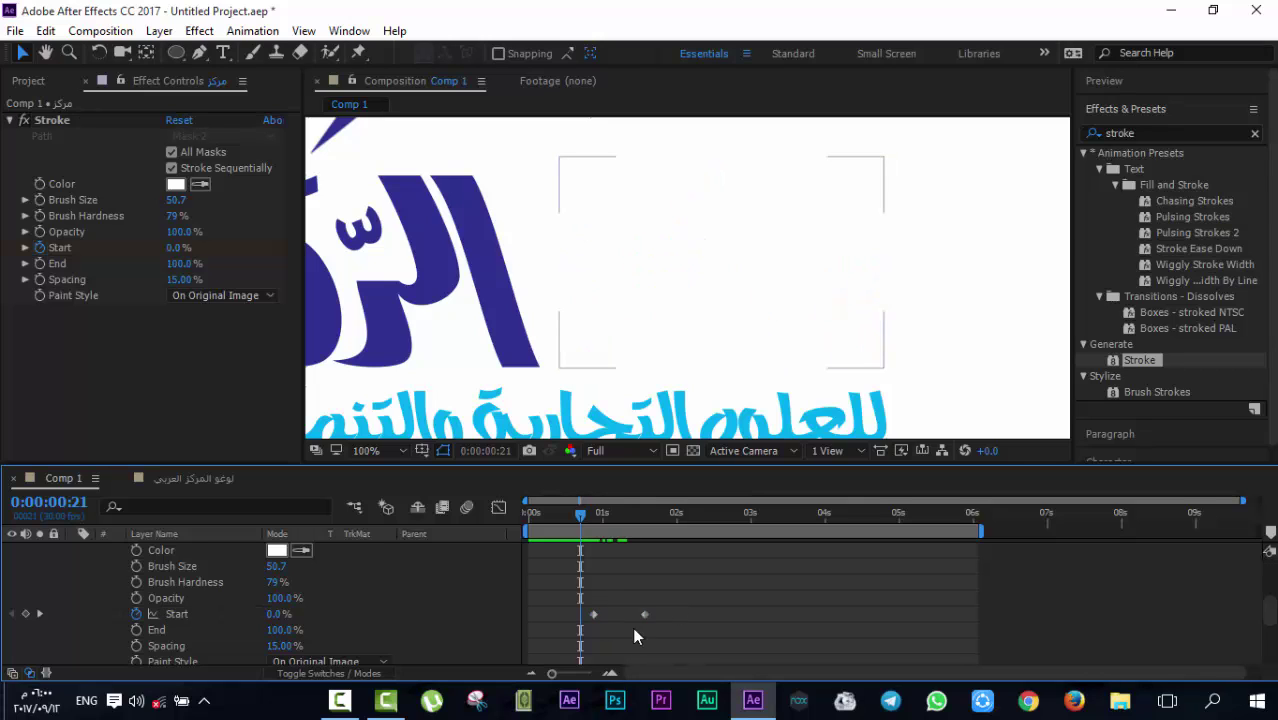
Turn off All Masks and shift both Start keyframes earlier, so they span roughly from half a second to just past one second
mouse_move(633, 636)
mouse_down()
mouse_move(585, 604)
mouse_move(568, 614)
mouse_up()
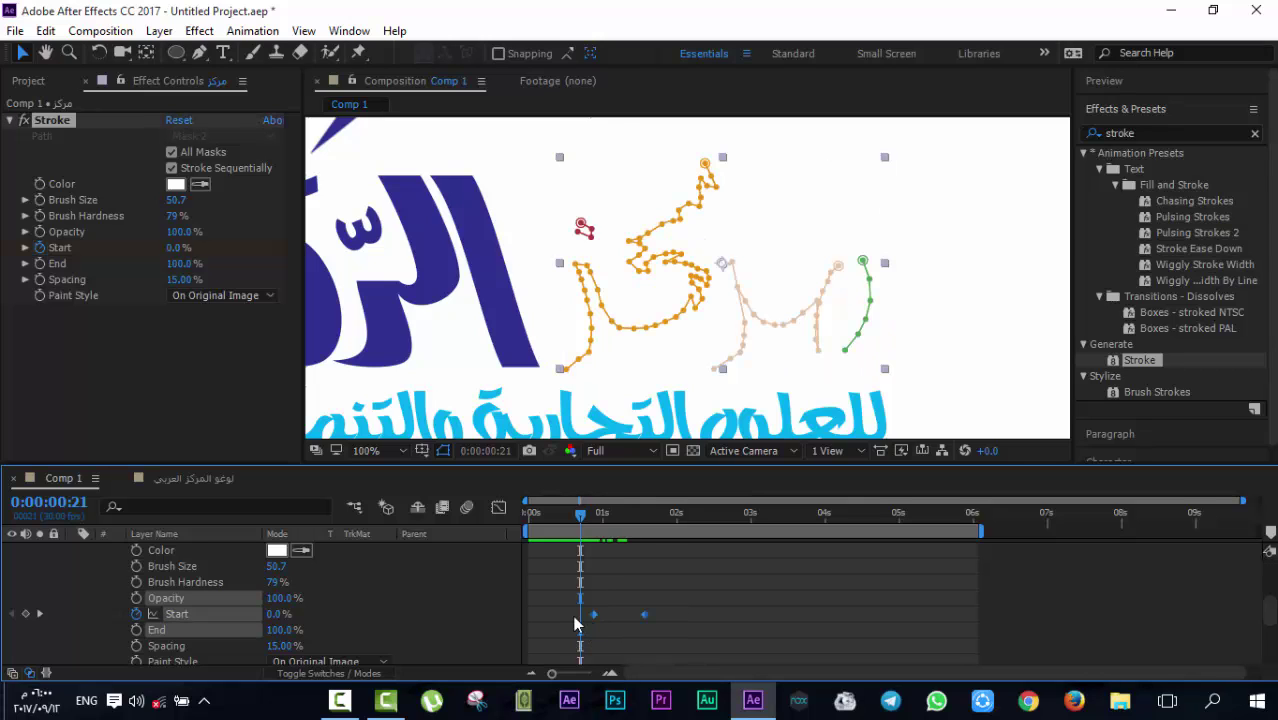
click(174, 143)
click(173, 152)
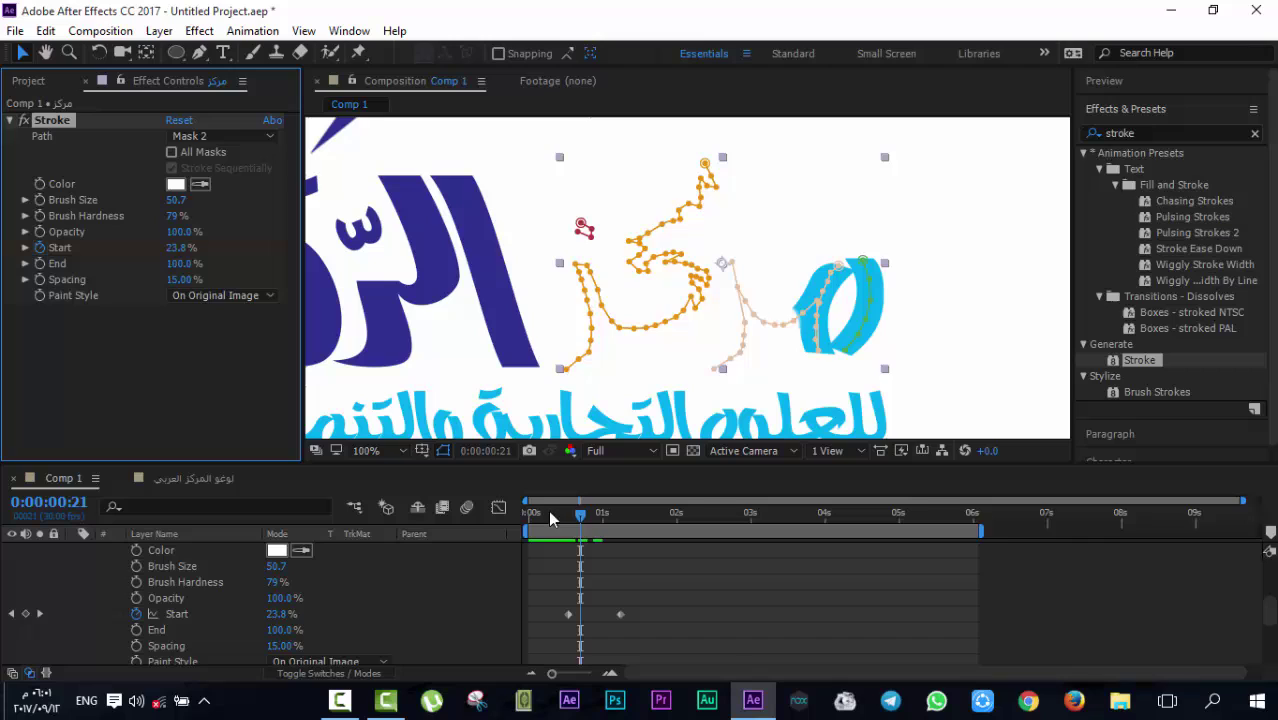
click(640, 590)
mouse_move(640, 600)
mouse_down()
mouse_move(565, 625)
mouse_move(563, 602)
mouse_move(537, 614)
mouse_move(580, 626)
mouse_move(563, 627)
mouse_up()
click(643, 568)
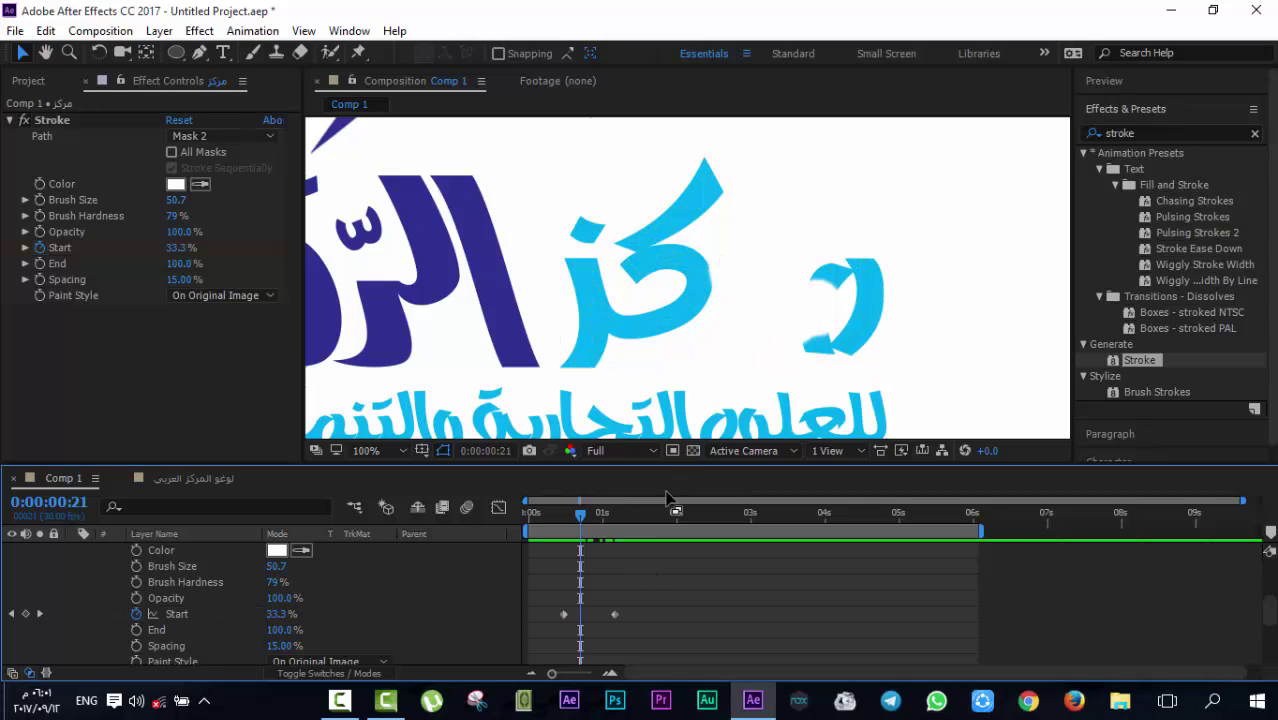
Move to 0:00:01:10 and switch the مركز layer's Stroke path to Mask 3
click(855, 281)
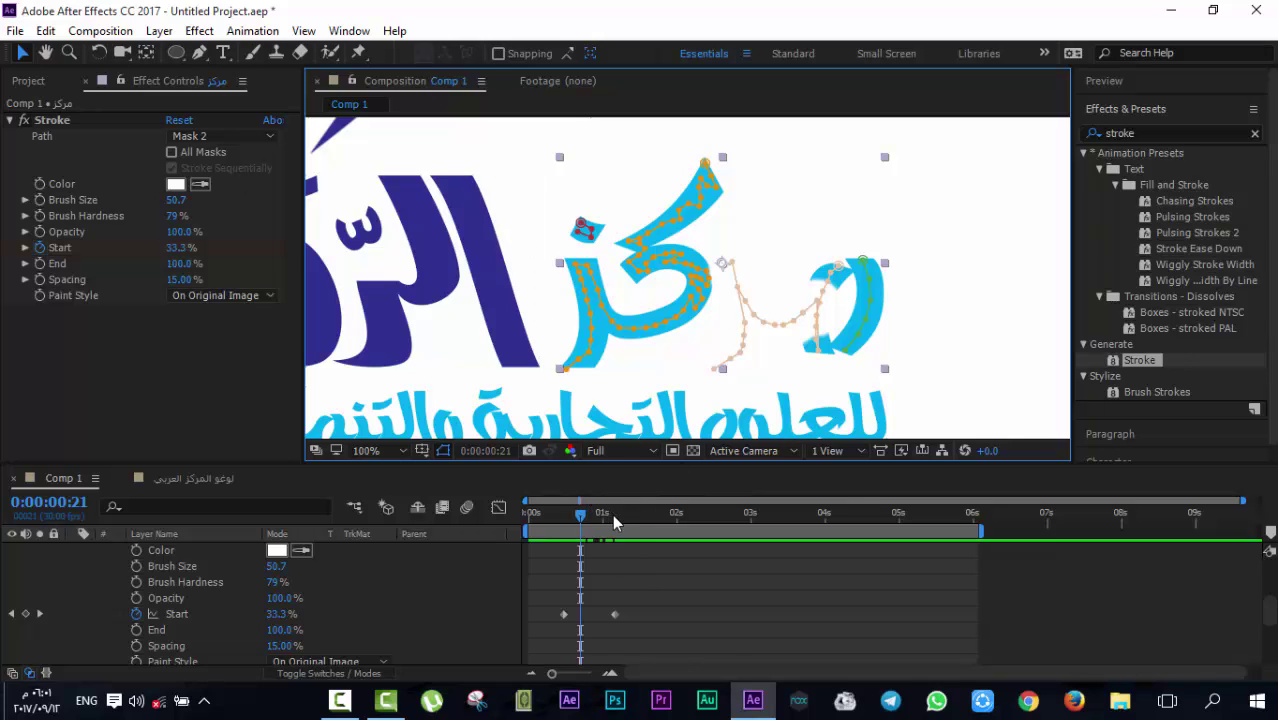
drag(614, 521, 627, 521)
click(205, 137)
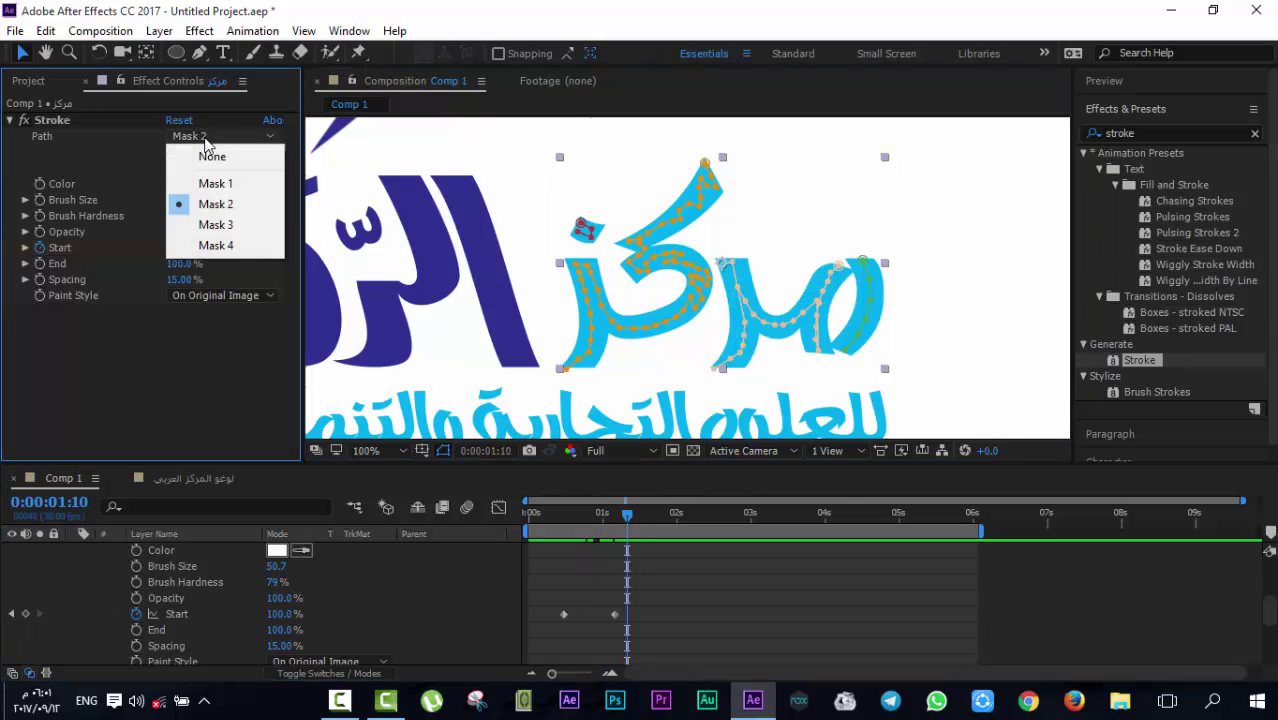
click(232, 226)
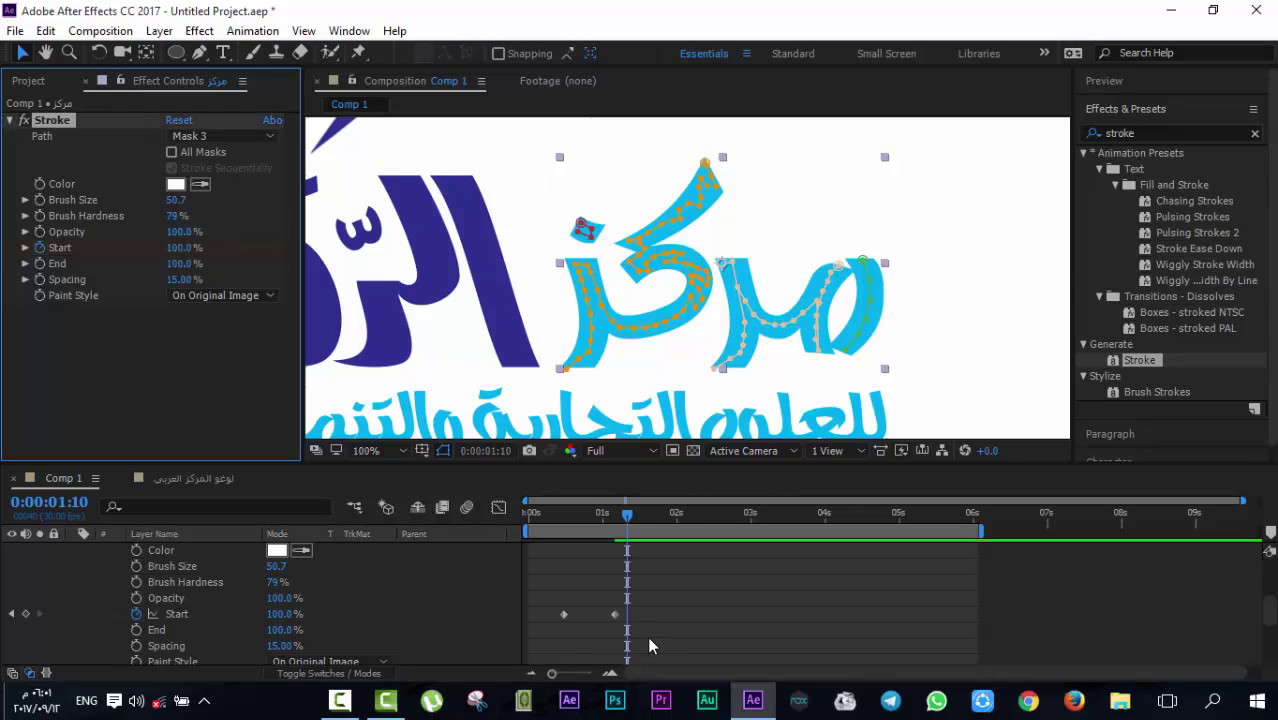
Move the playhead to 0:00:00:19 and select both Stroke Start keyframes
drag(655, 585, 580, 622)
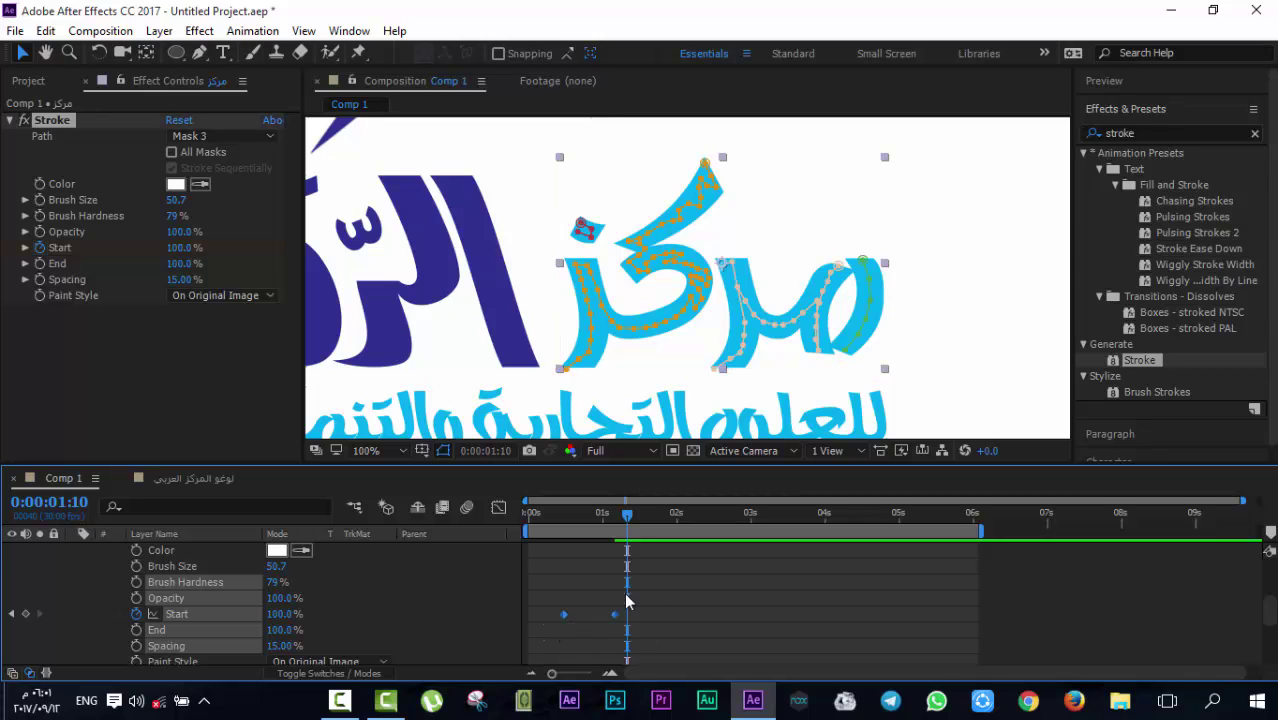
click(696, 582)
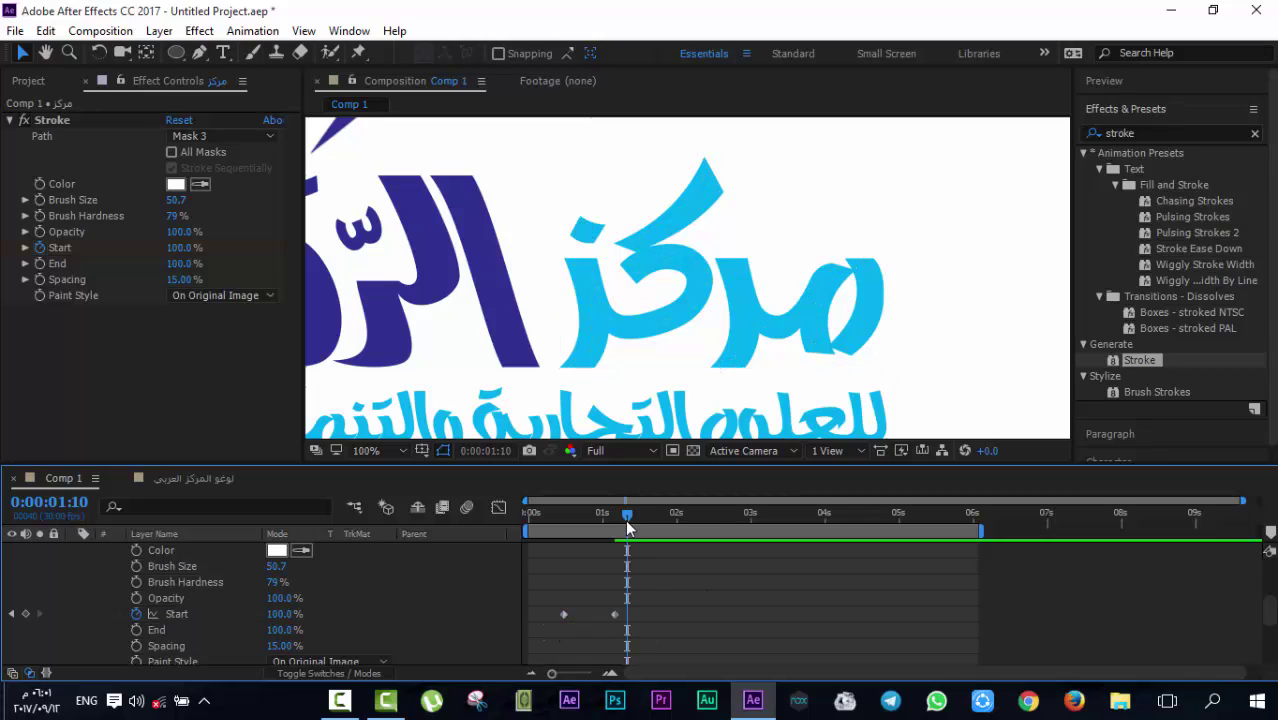
mouse_move(627, 533)
mouse_down()
mouse_move(551, 521)
mouse_move(575, 522)
mouse_up()
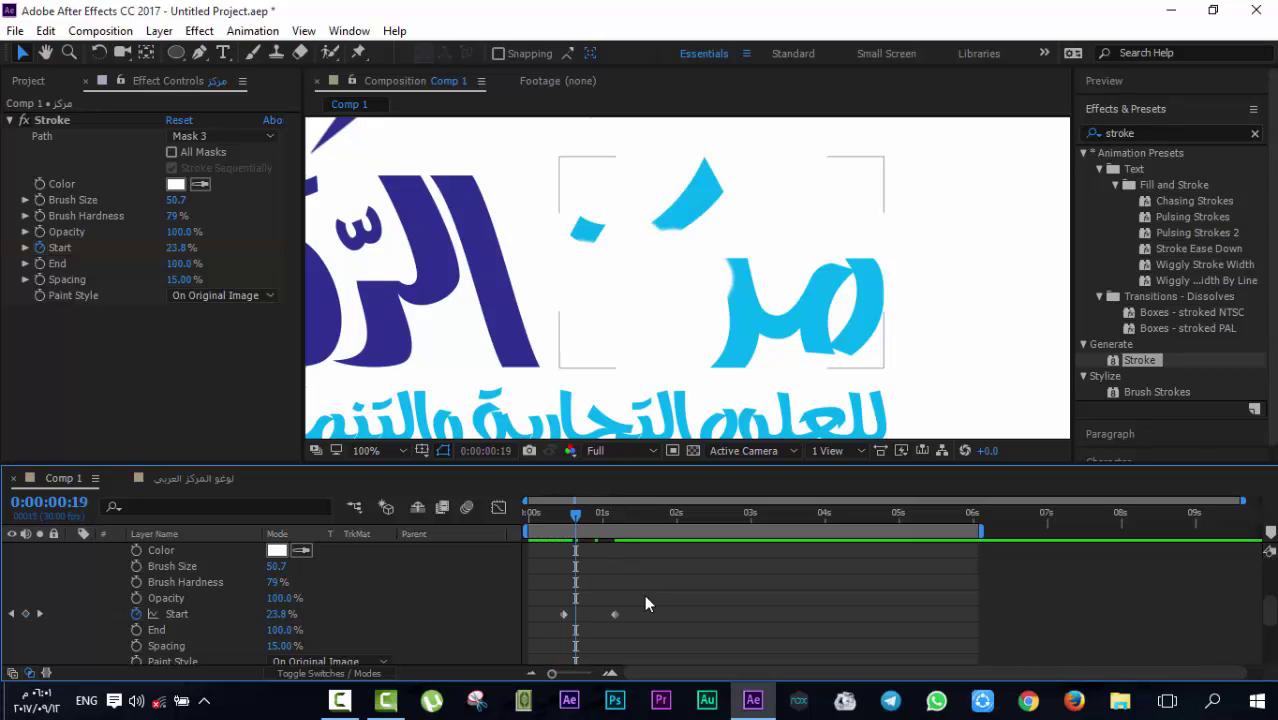
drag(644, 594, 549, 640)
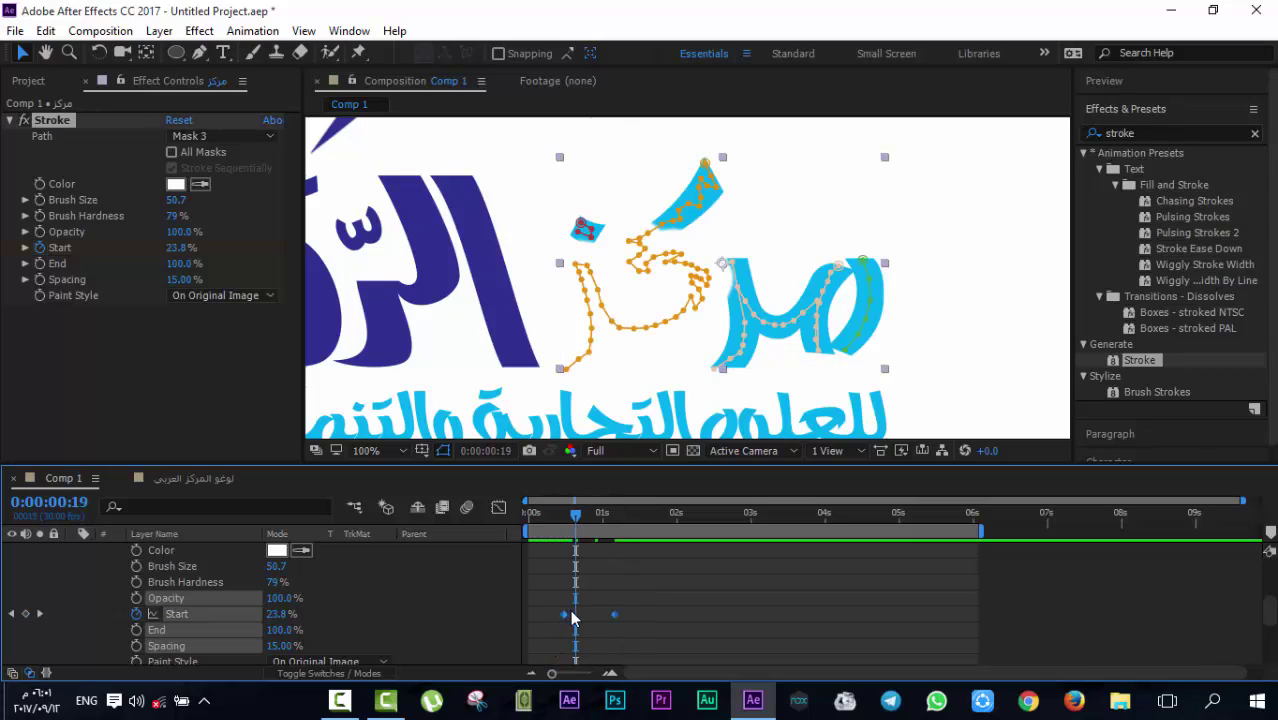
Shift both Stroke Start keyframes on the مركز layer earlier, with the first one at 0 seconds
click(683, 570)
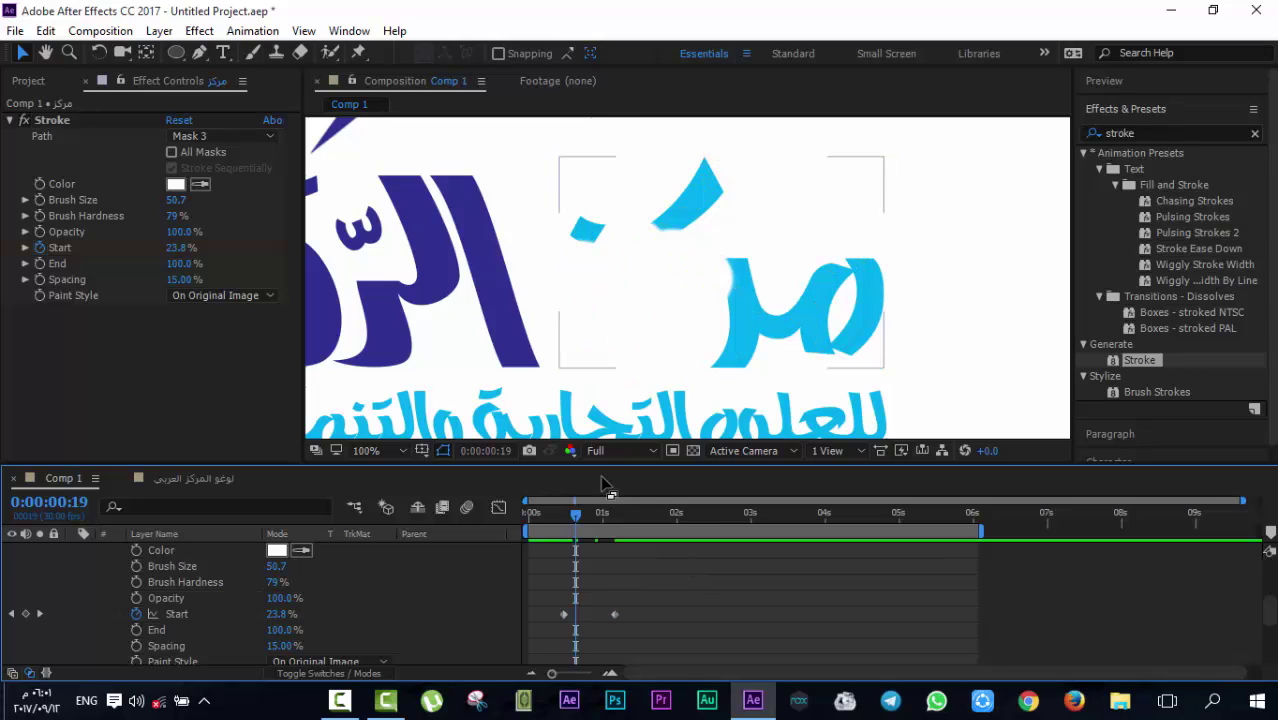
click(174, 150)
drag(578, 514, 489, 513)
mouse_move(645, 606)
mouse_down()
mouse_move(552, 631)
mouse_move(559, 613)
mouse_move(528, 614)
mouse_up()
click(626, 570)
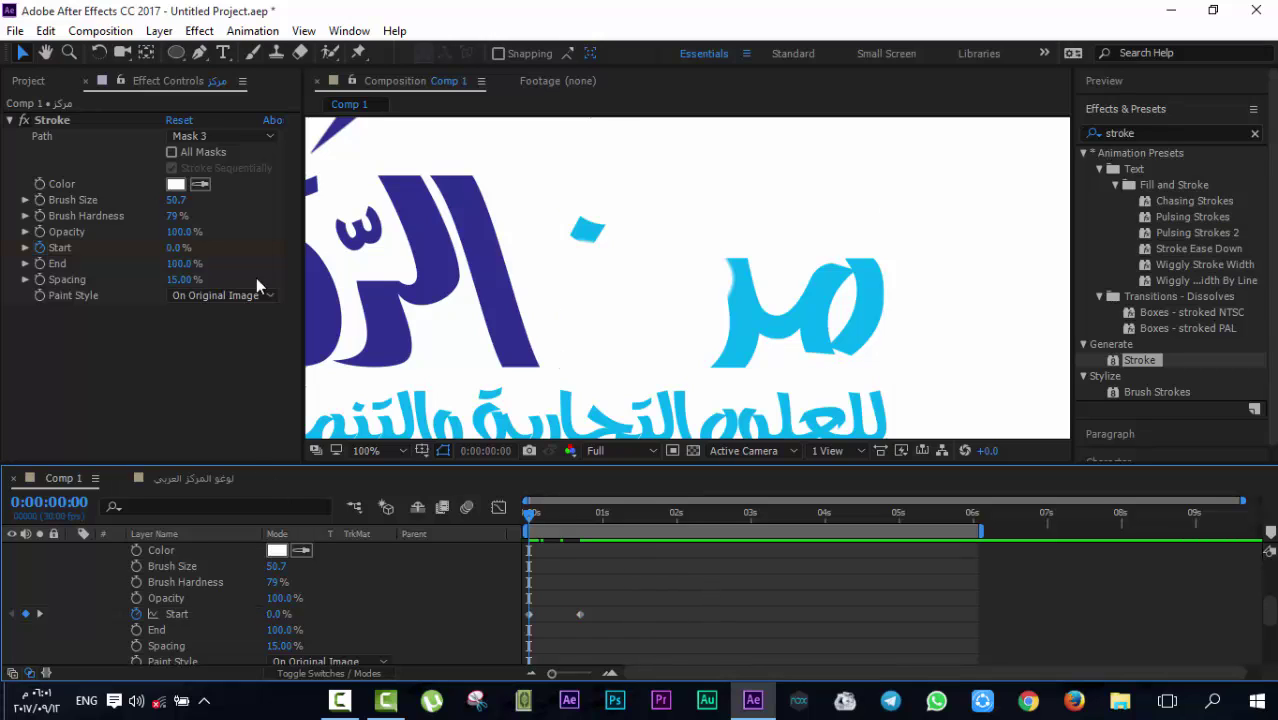
Turn on All Masks and Stroke Sequentially for the Stroke effect on the مركز layer
click(166, 170)
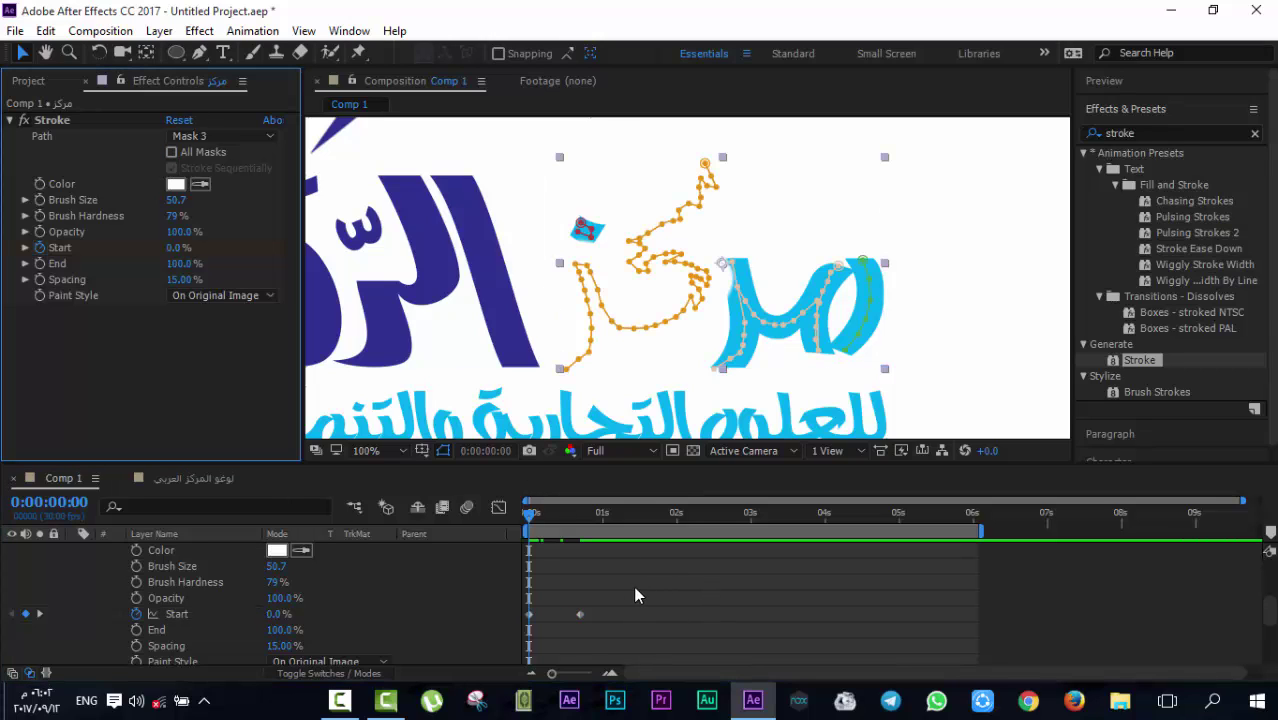
click(172, 151)
click(172, 167)
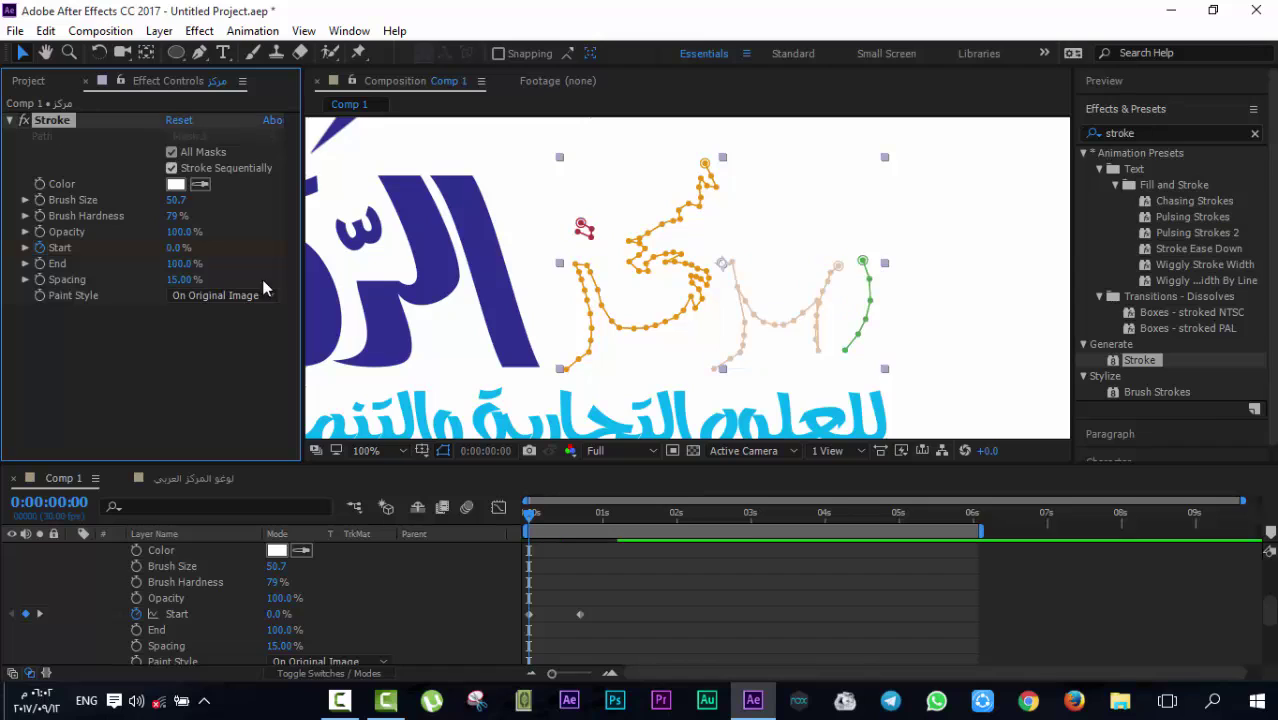
Try other positions for the two Stroke Start keyframes, previewing the reveal and bringing them back close to the timeline's beginning
click(533, 614)
drag(533, 614, 583, 614)
click(639, 576)
key(space)
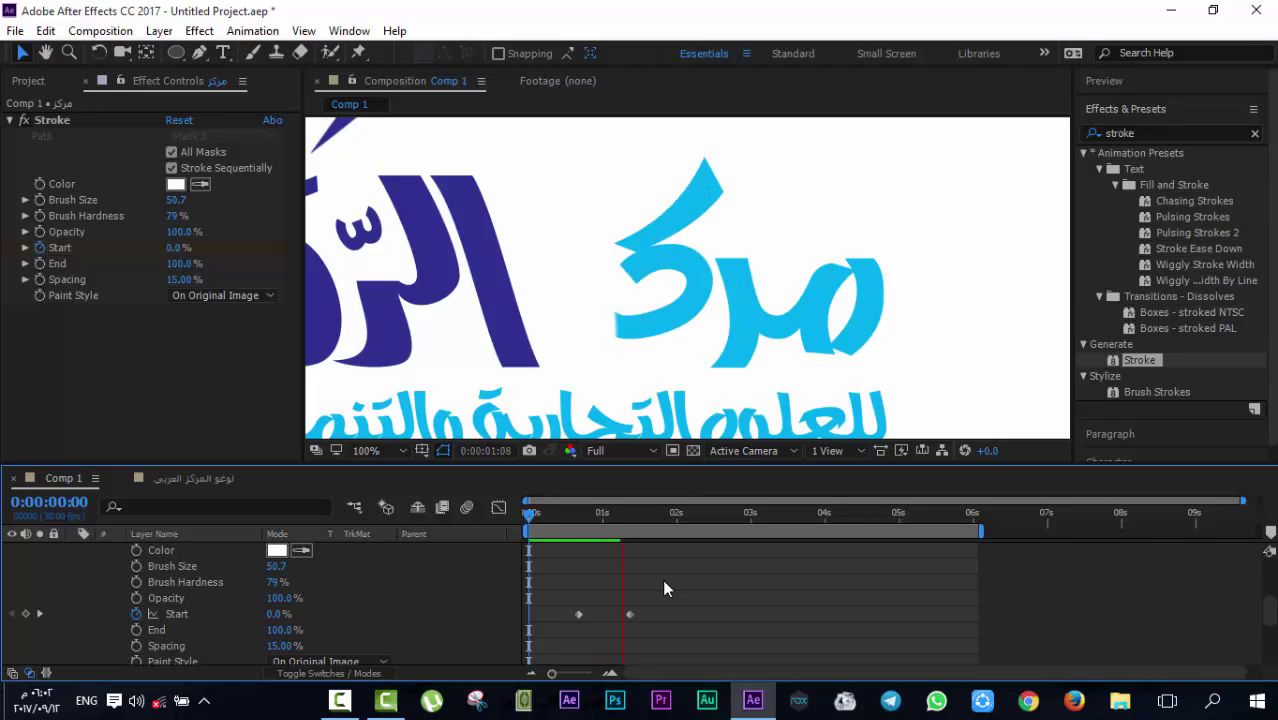
drag(647, 594, 543, 616)
drag(535, 514, 595, 542)
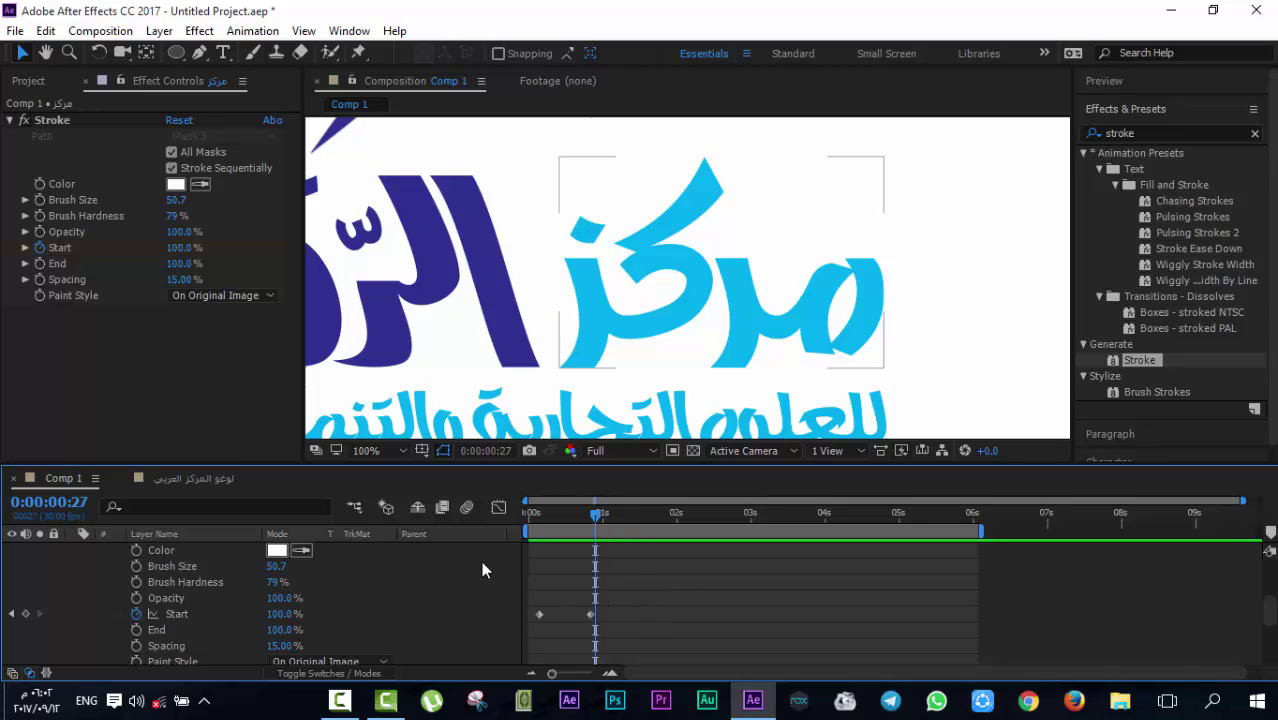
Compare the Stroke effect with All Masks off and on, and preview the reveal from 0 seconds
click(172, 157)
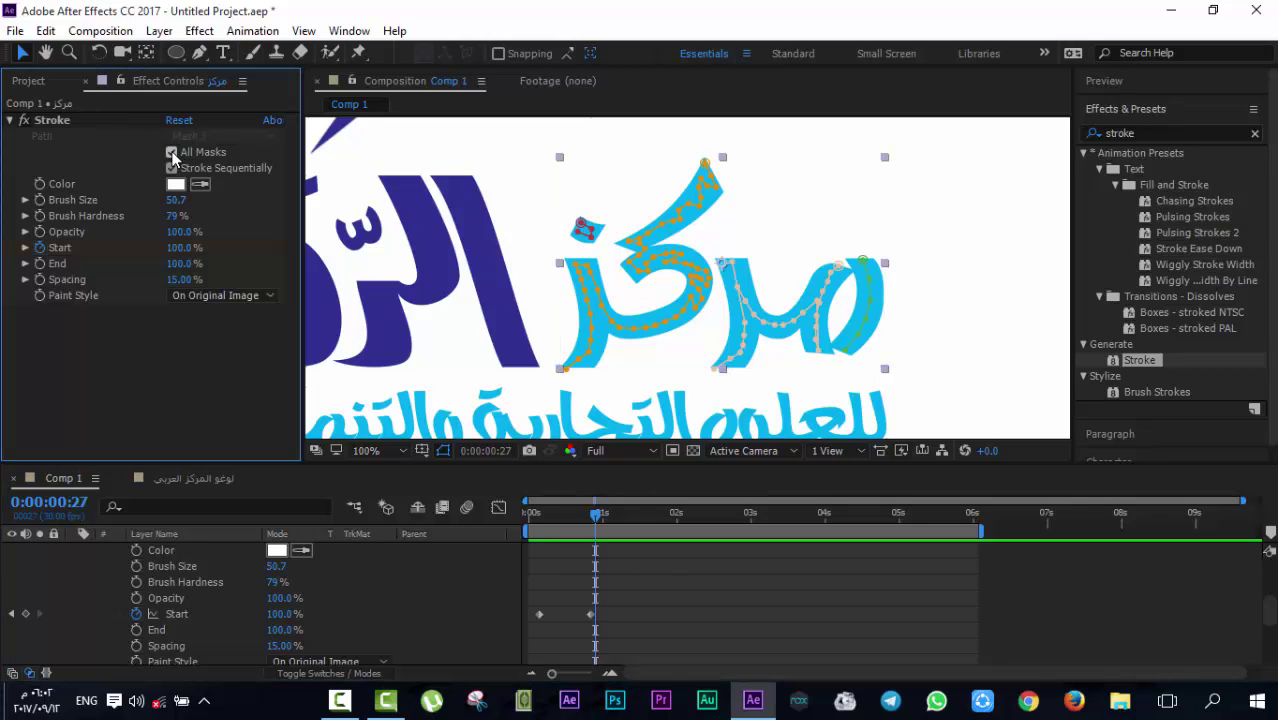
click(172, 155)
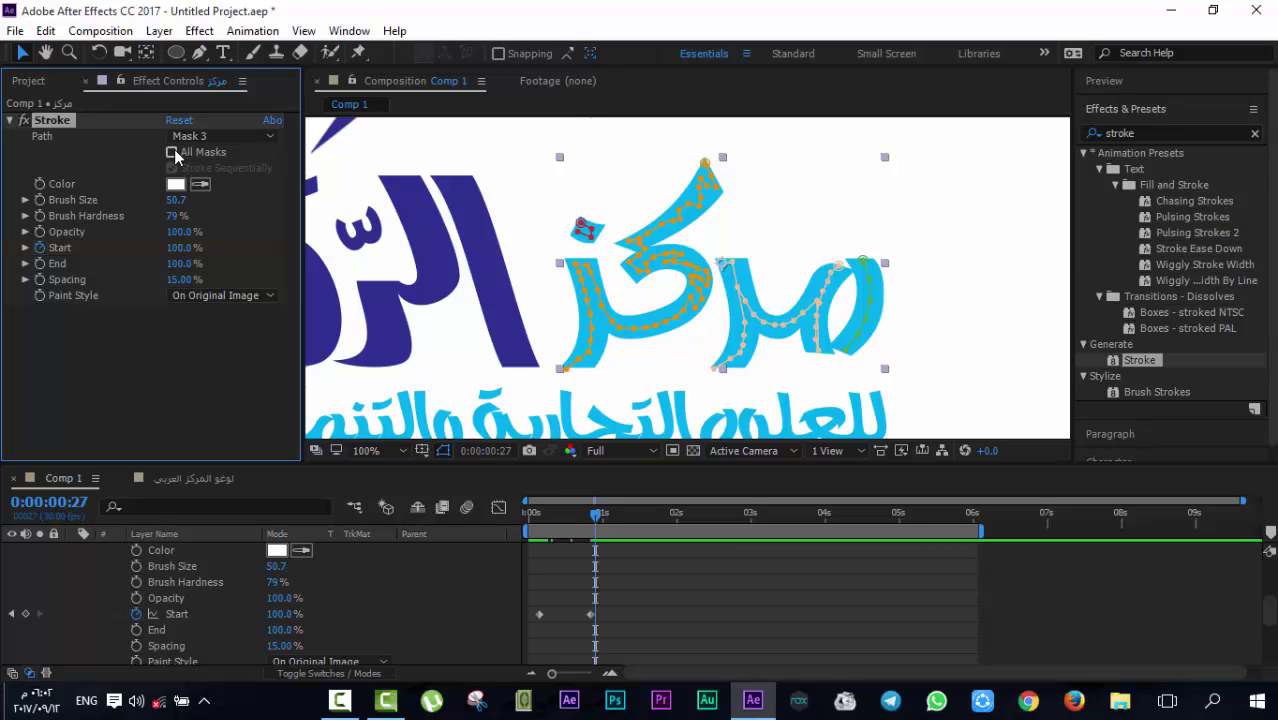
click(172, 153)
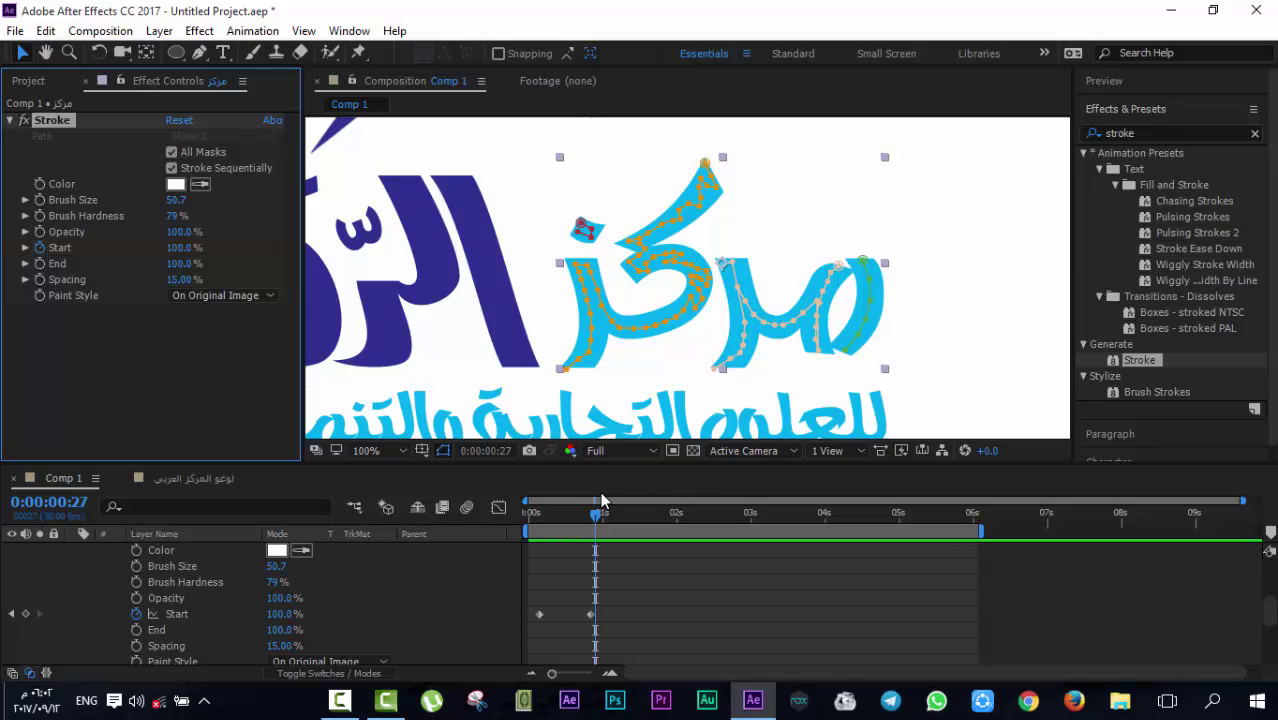
drag(598, 516, 512, 513)
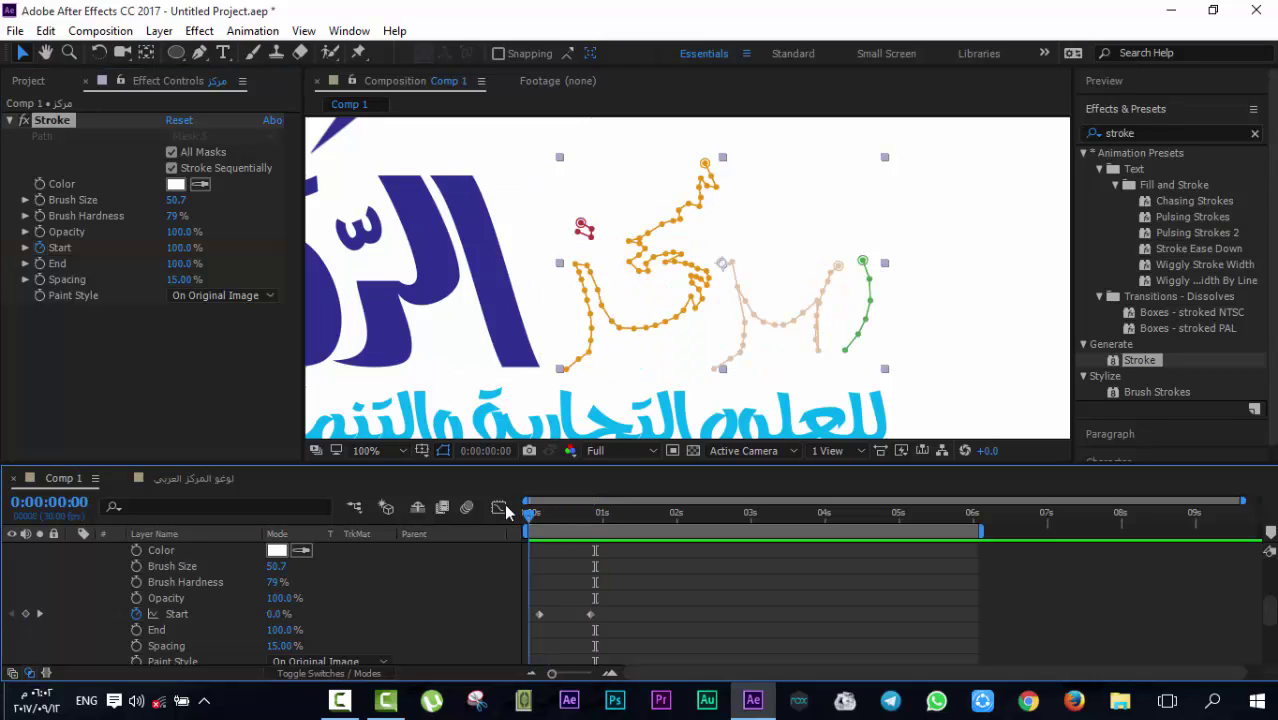
key(space)
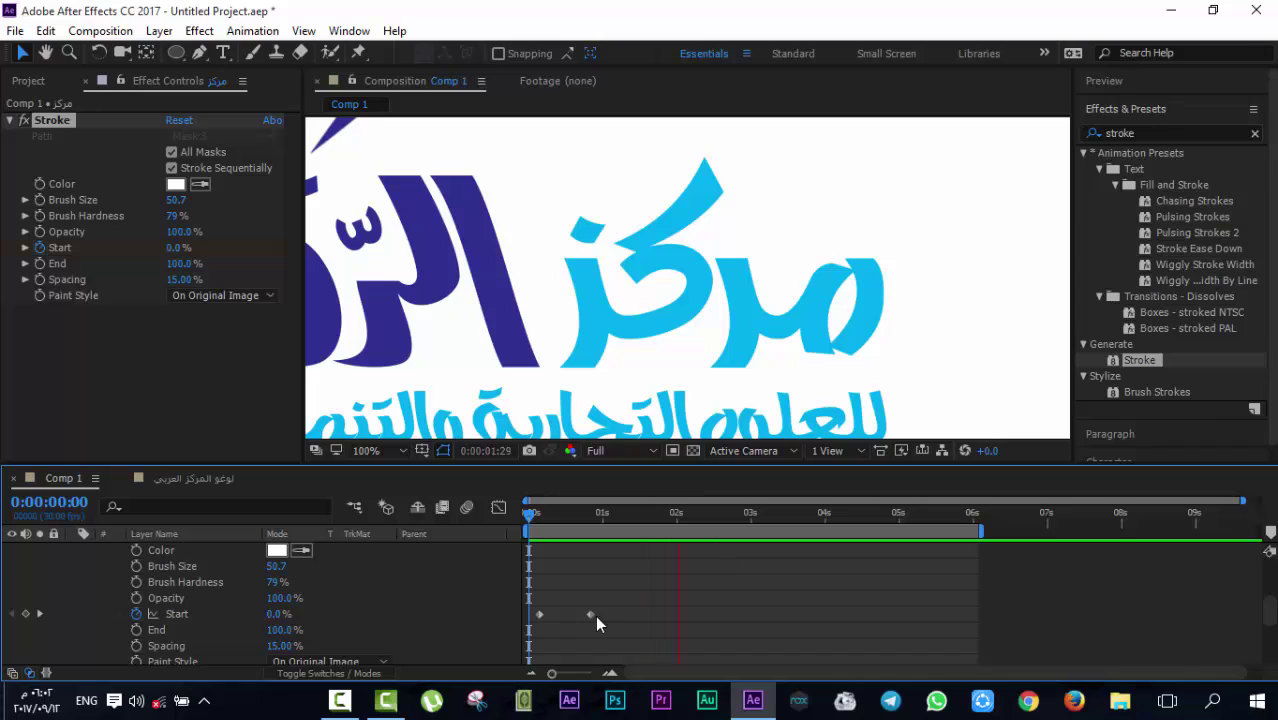
key(space)
Slow the stroke reveal by placing the first Start keyframe at 0 seconds and the last at about 2 seconds
drag(530, 638, 582, 598)
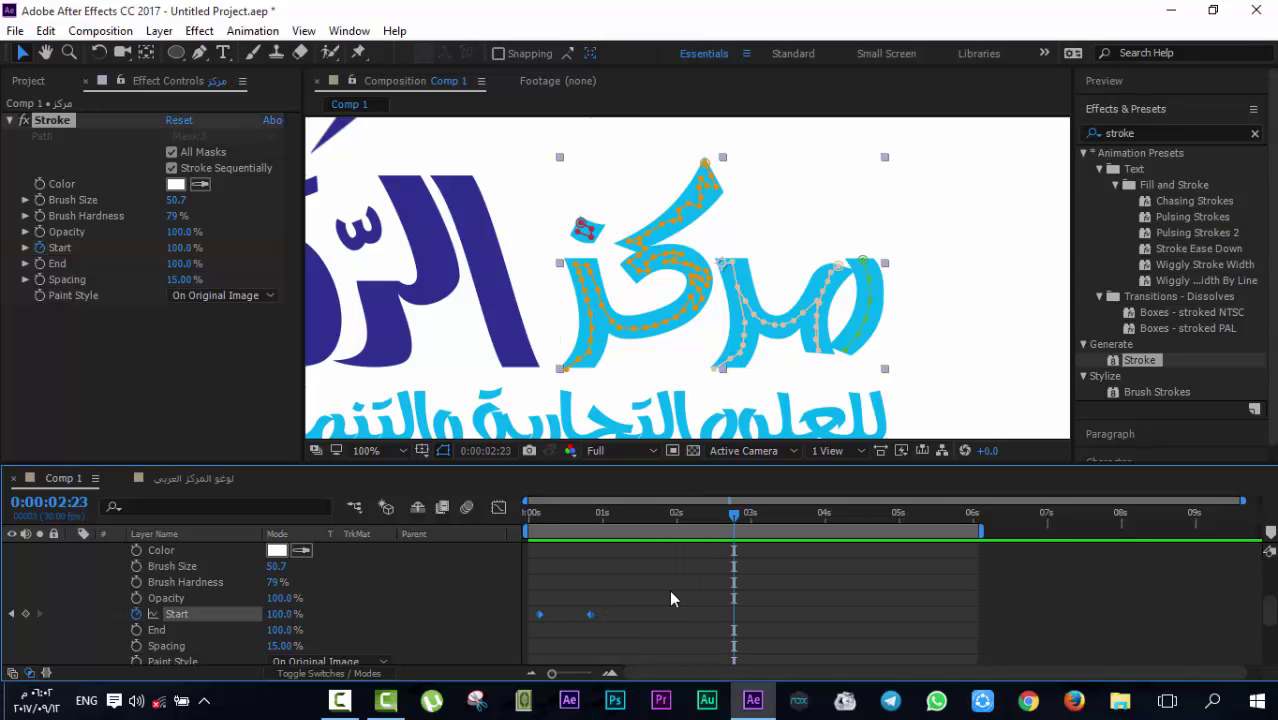
key(space)
key(space)
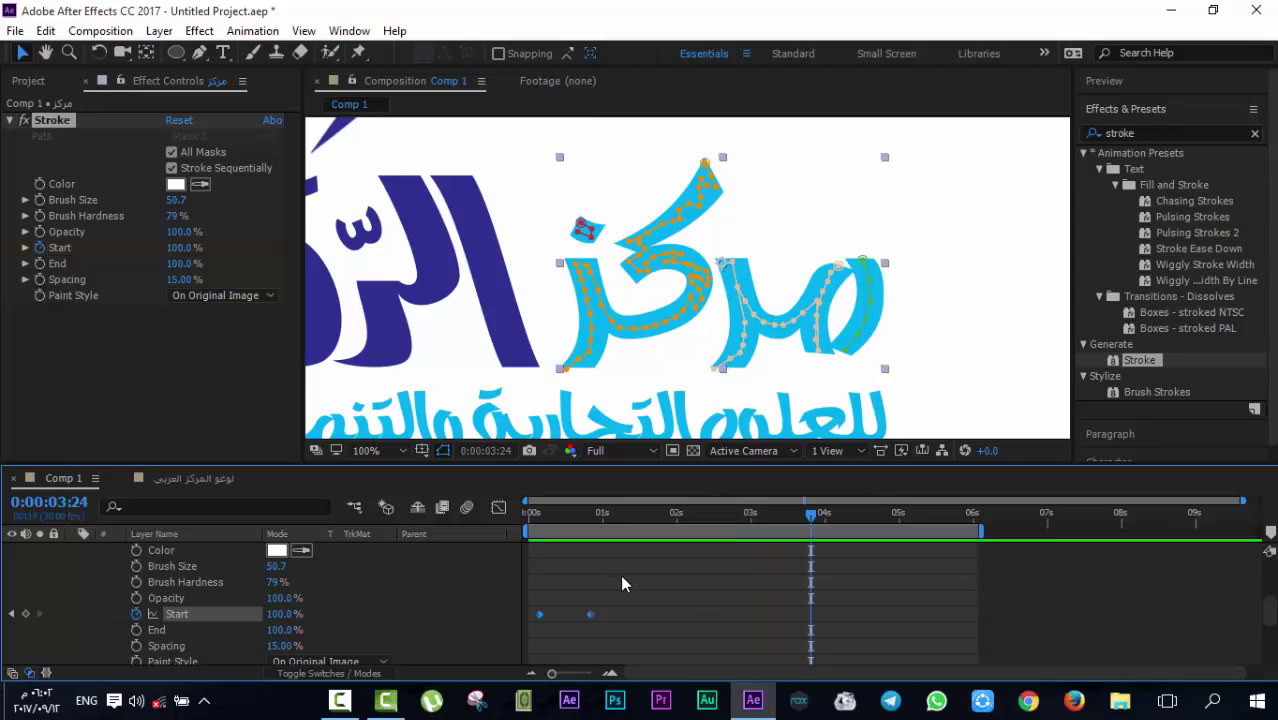
drag(622, 600, 742, 610)
click(577, 598)
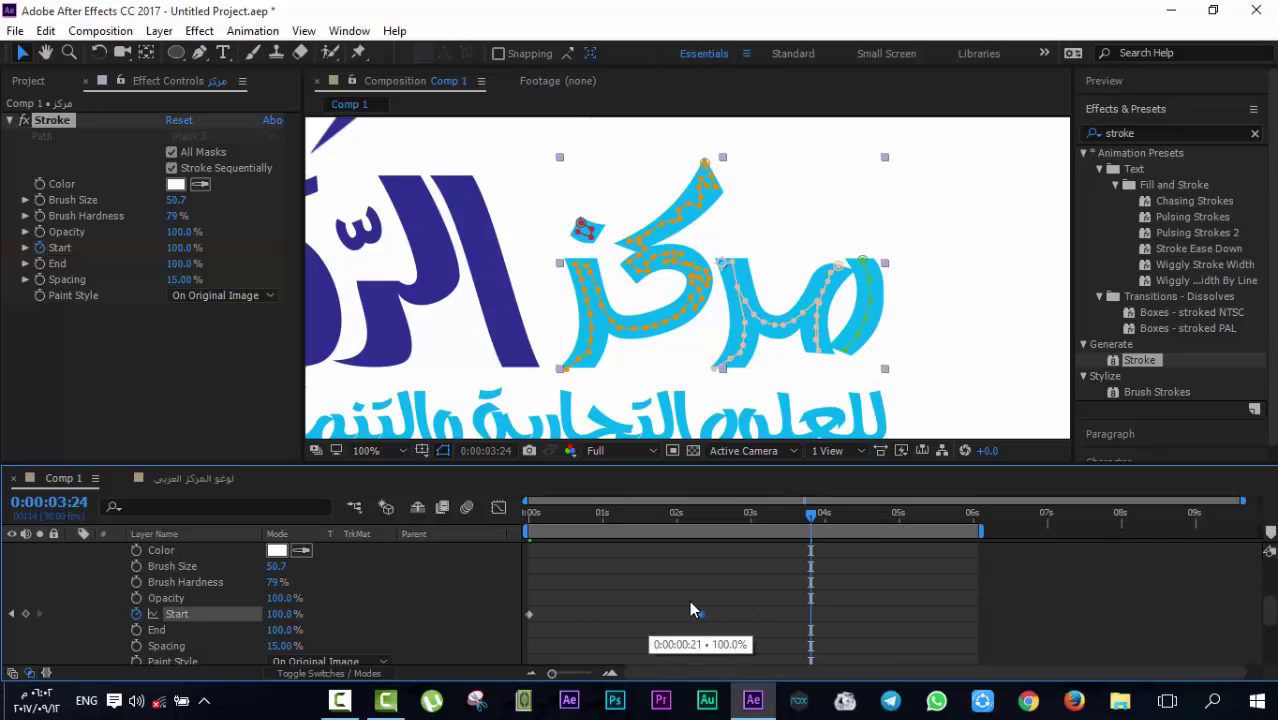
drag(678, 605, 673, 603)
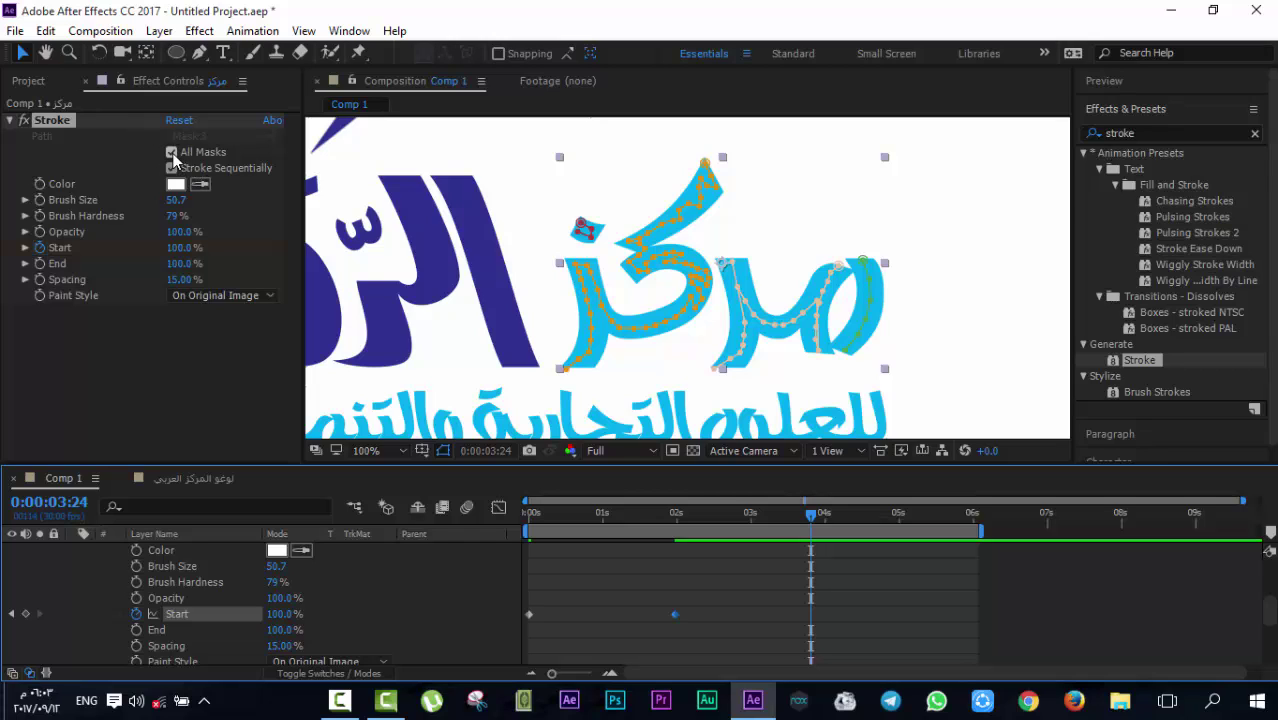
click(705, 603)
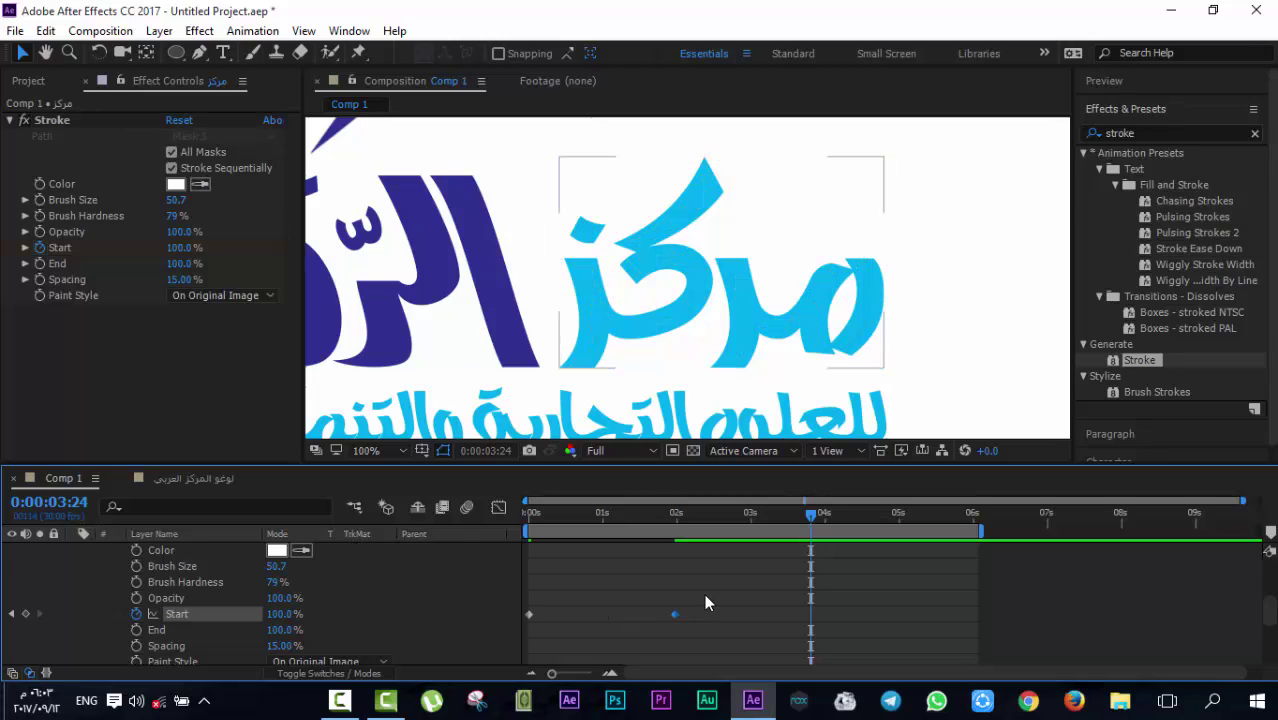
click(708, 603)
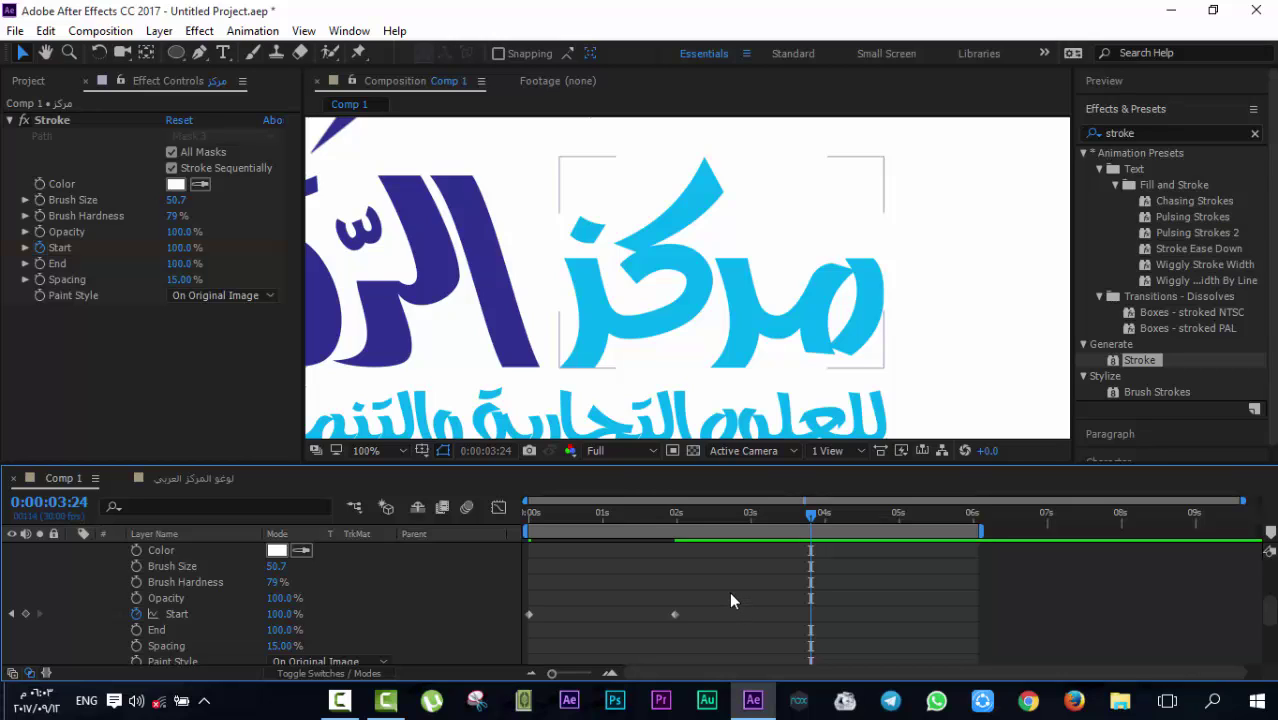
click(729, 591)
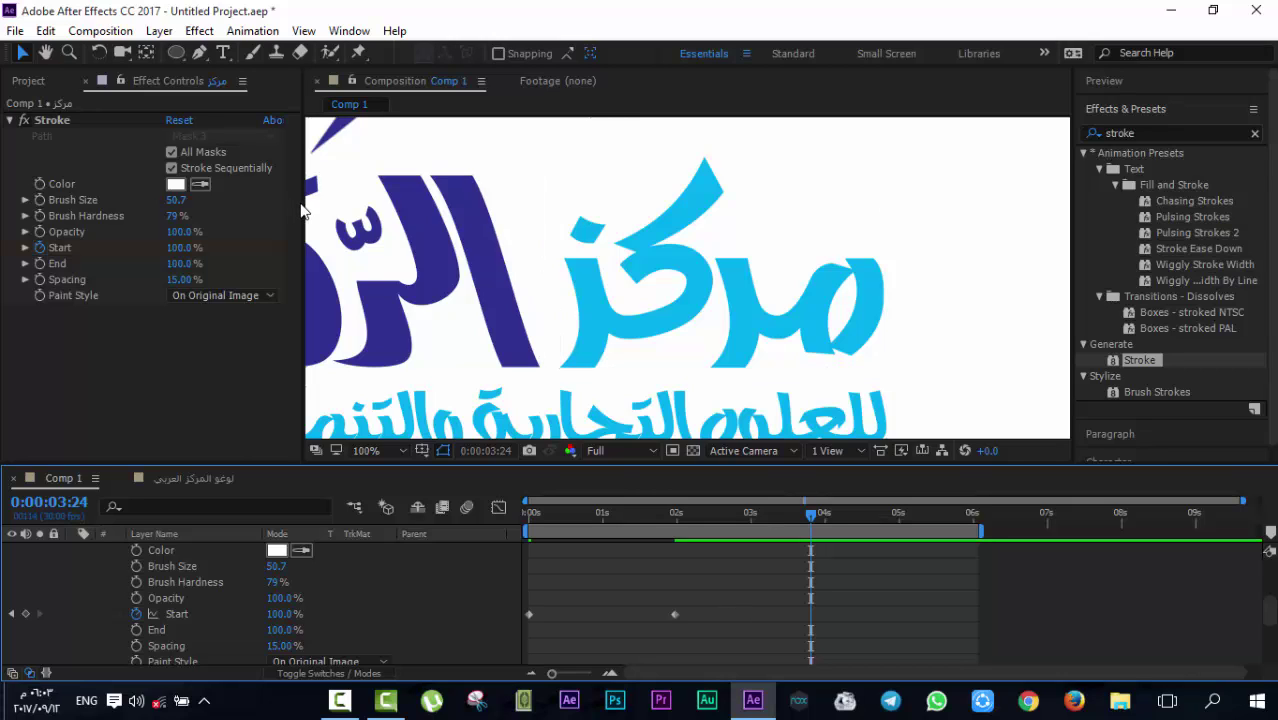
click(781, 595)
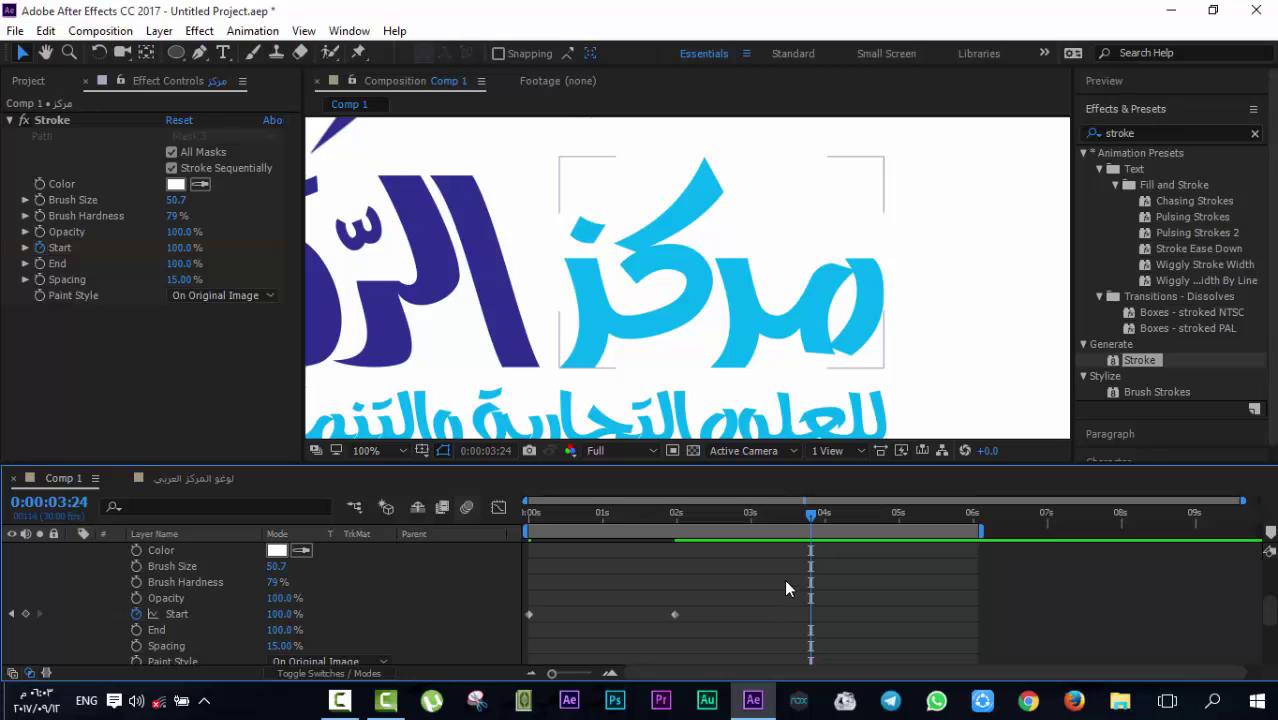
click(786, 588)
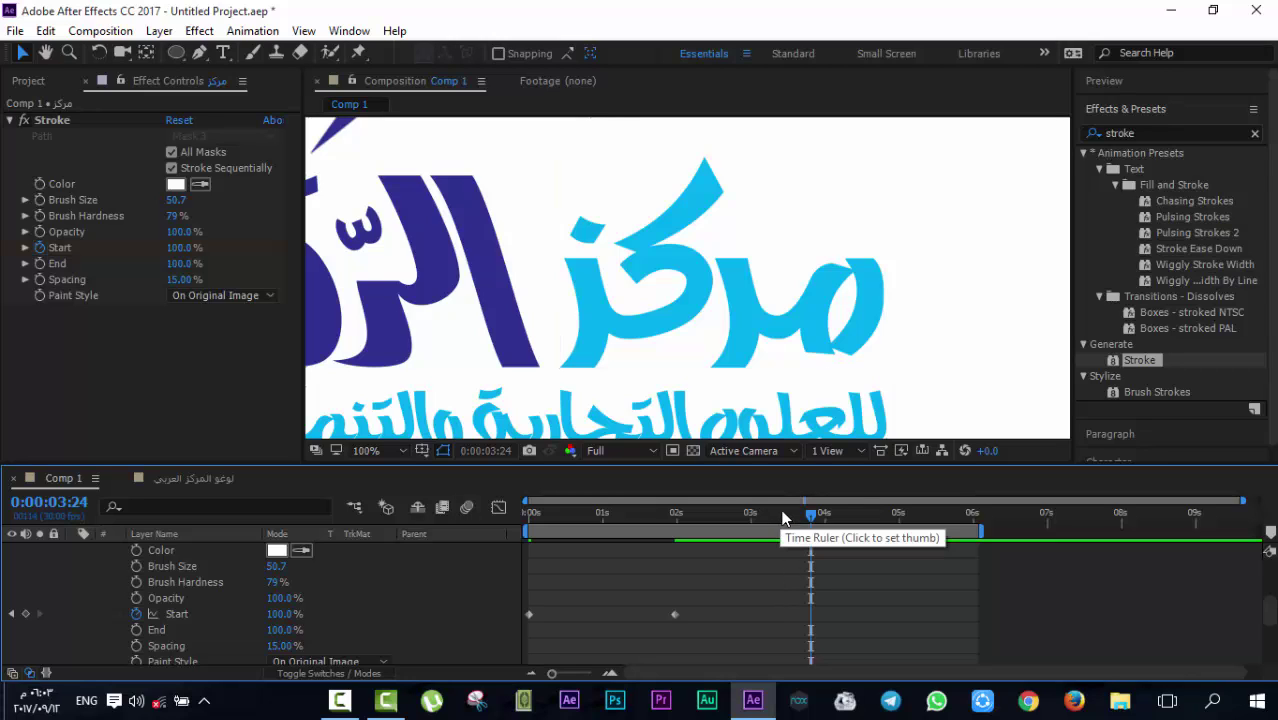
click(762, 603)
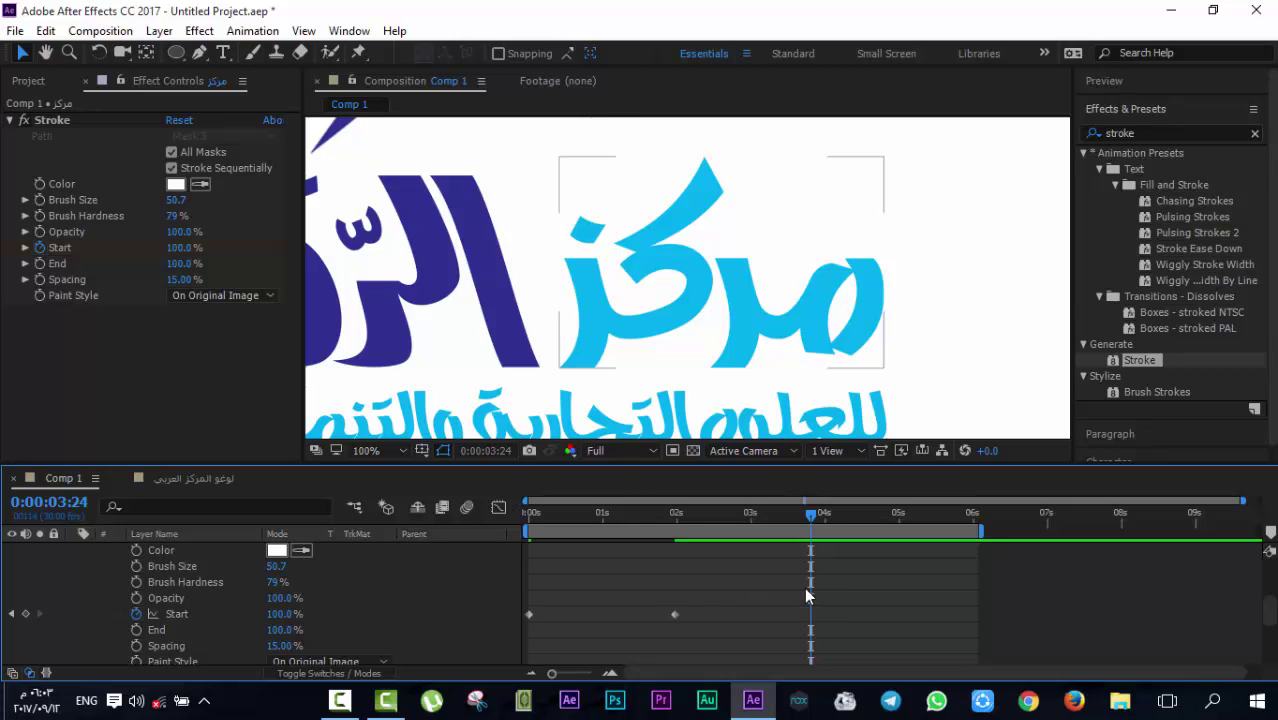
Preview the مركز reveal from 0 seconds with the logo text shown at 50% magnification
drag(654, 517, 475, 525)
scroll(620, 342, down, 2)
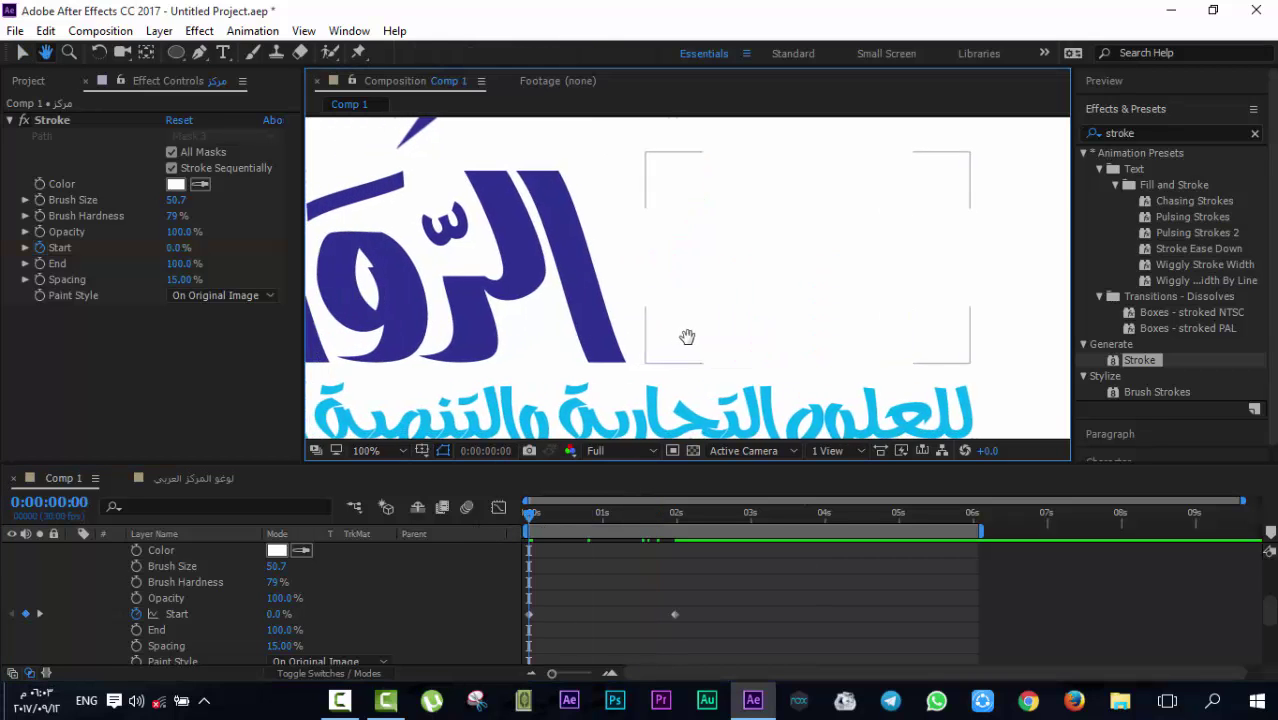
key(h)
scroll(728, 342, up, 2)
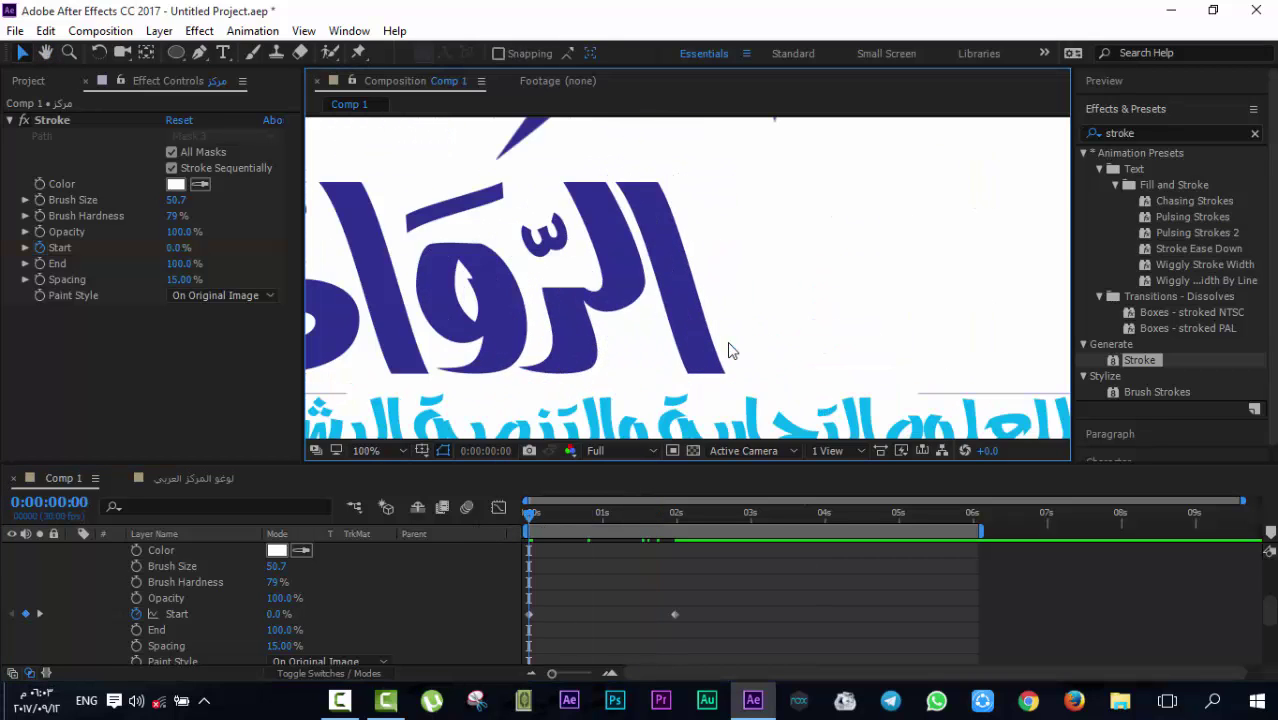
scroll(760, 341, down, 2)
key(v)
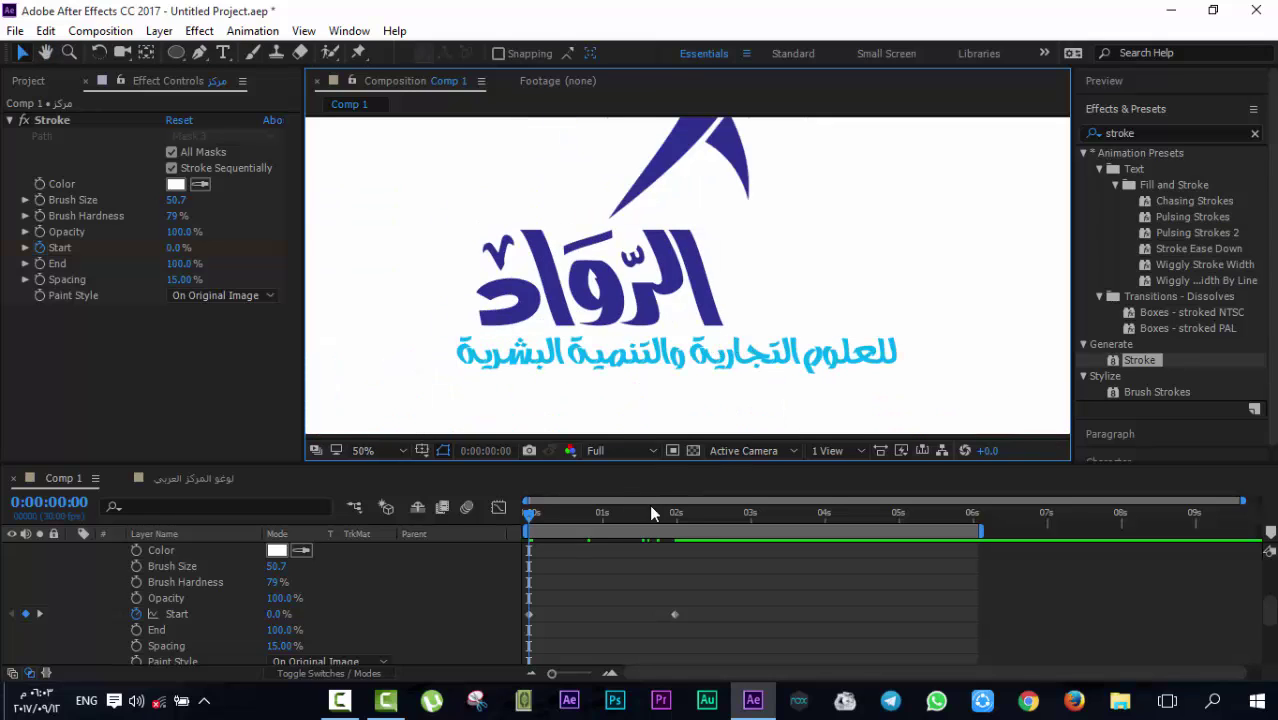
key(space)
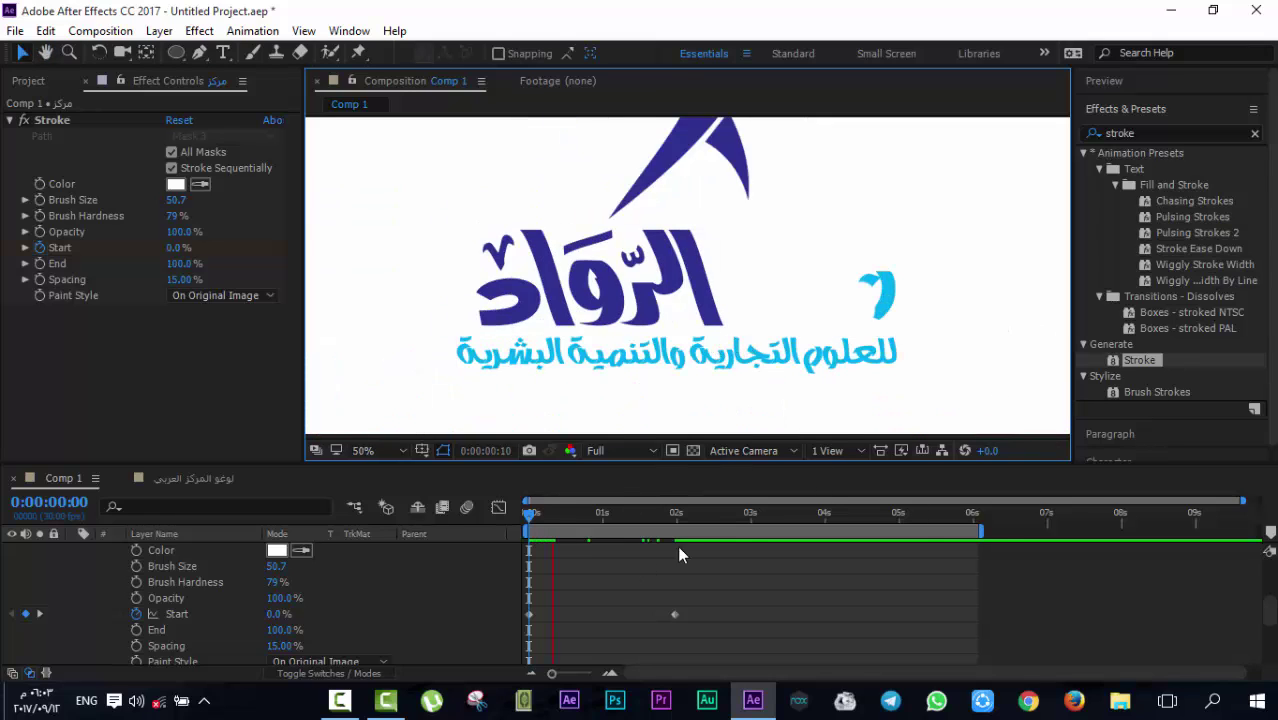
Shorten the work area to end at about 2.6 seconds and preview the stroke reveal within it
drag(832, 539, 720, 540)
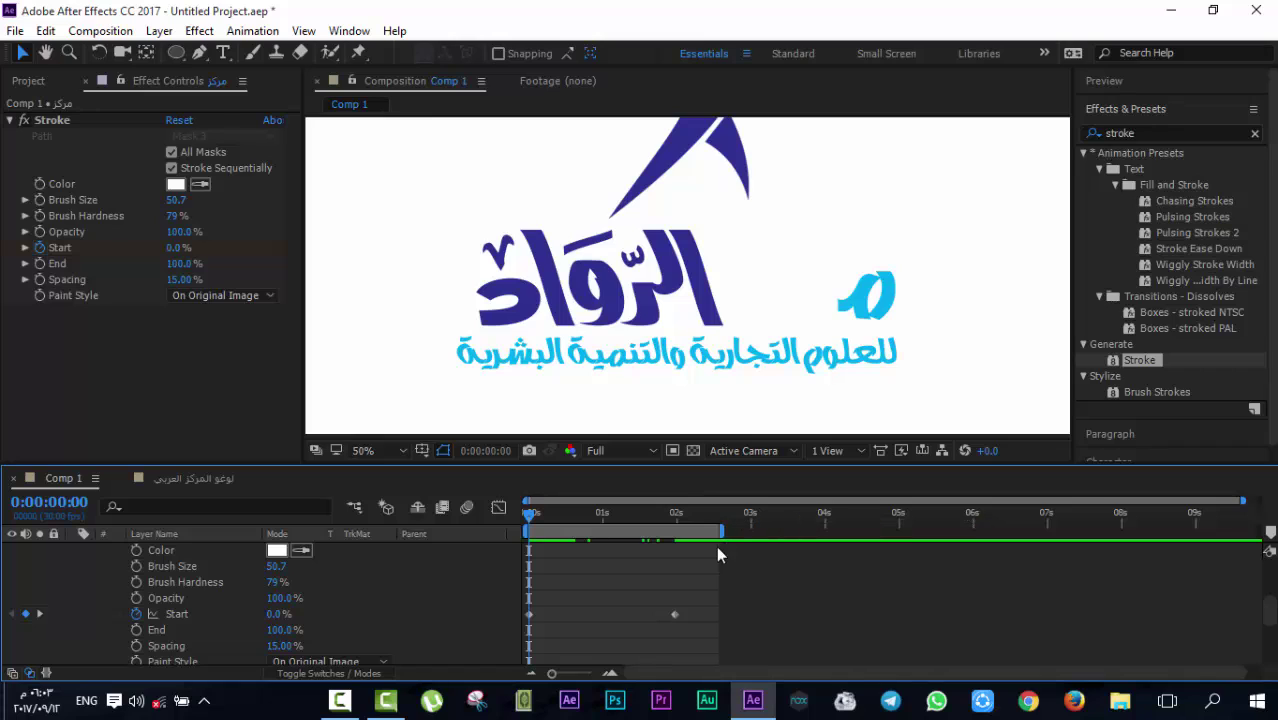
key(space)
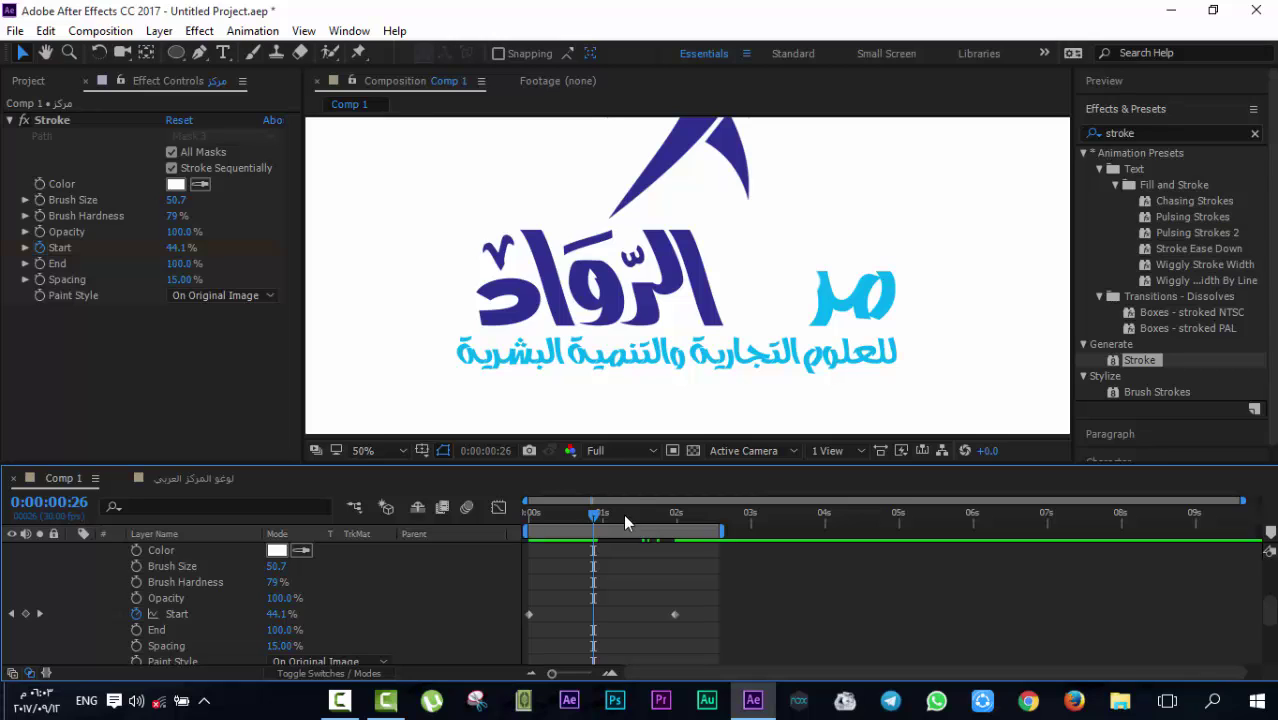
key(space)
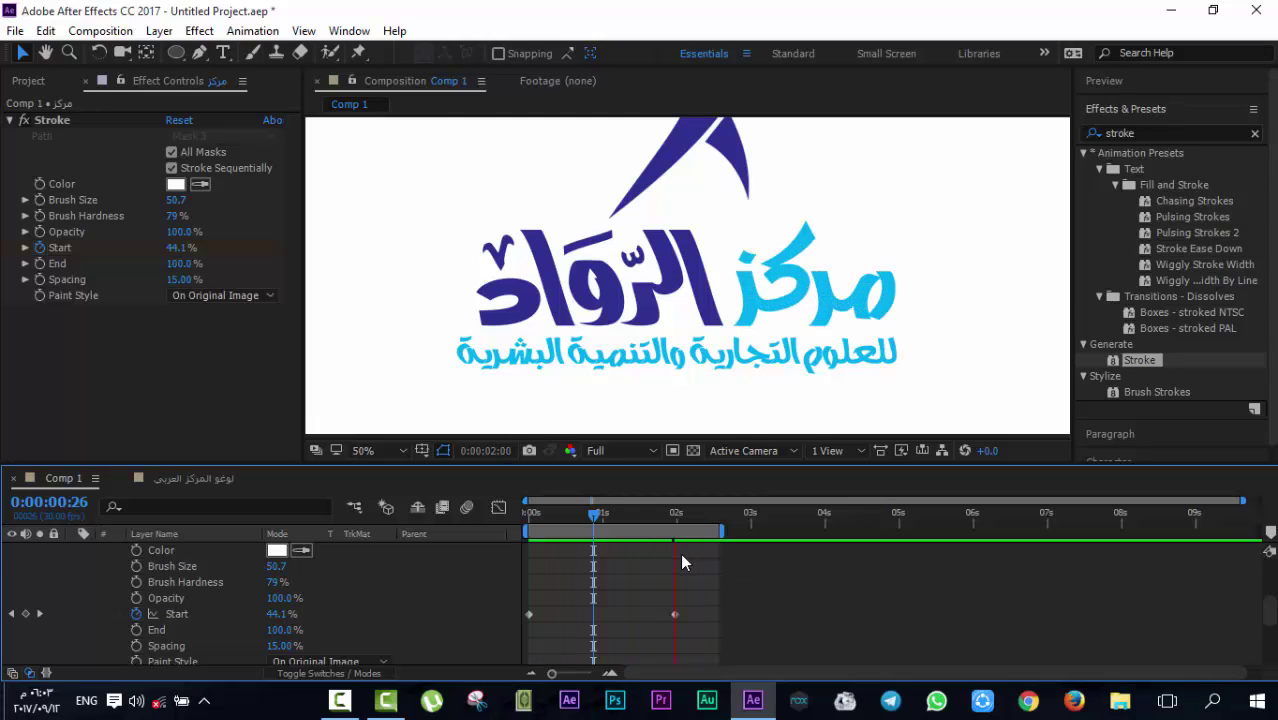
mouse_move(639, 518)
mouse_down()
mouse_move(658, 522)
mouse_move(597, 538)
mouse_up()
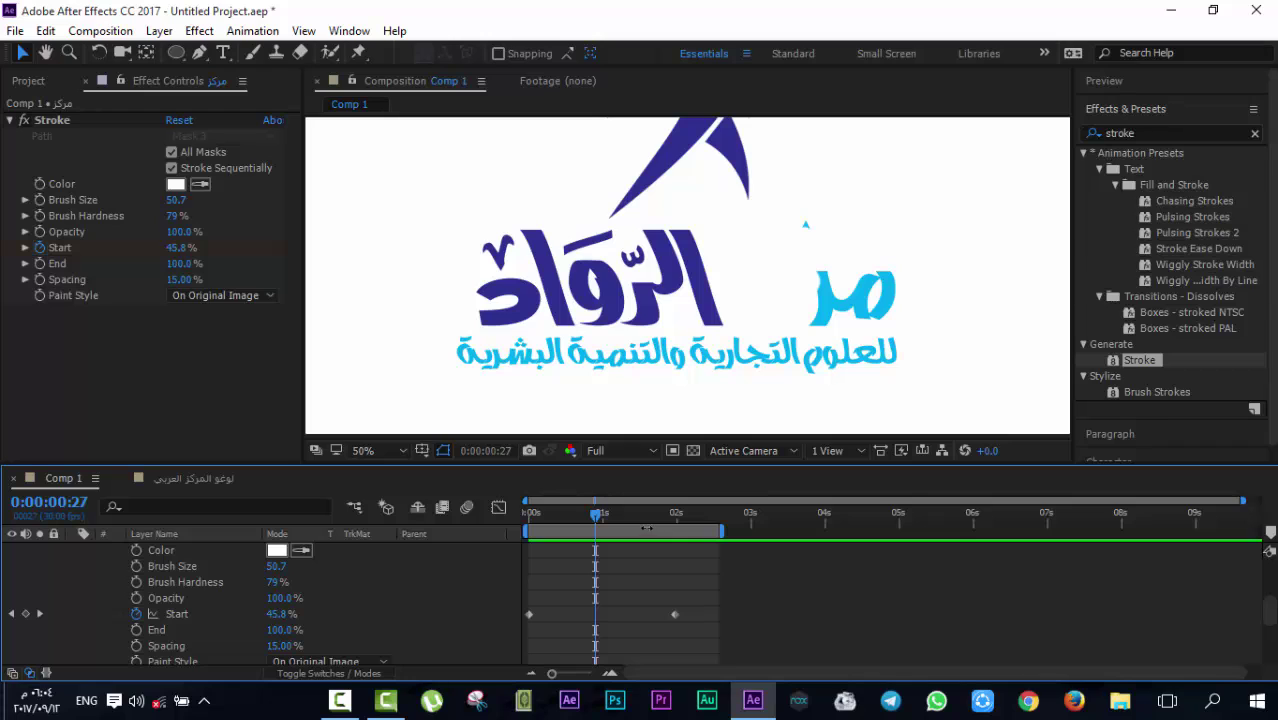
click(340, 700)
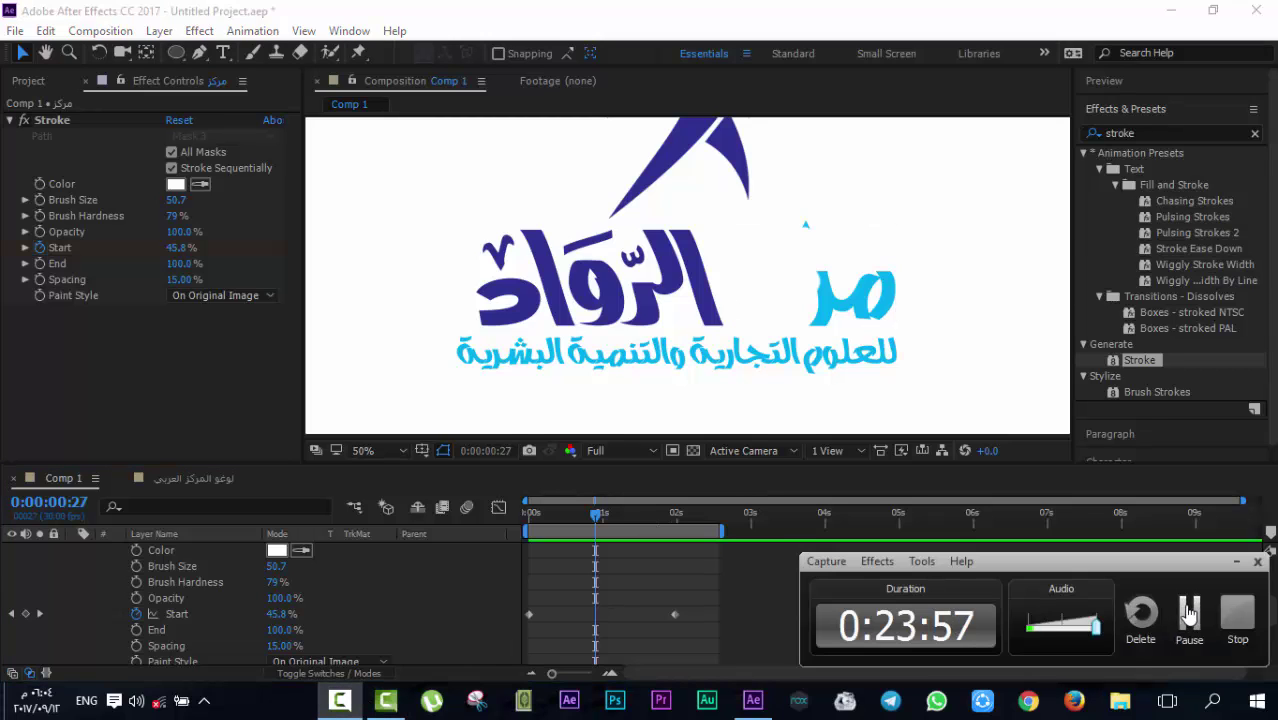
click(1189, 613)
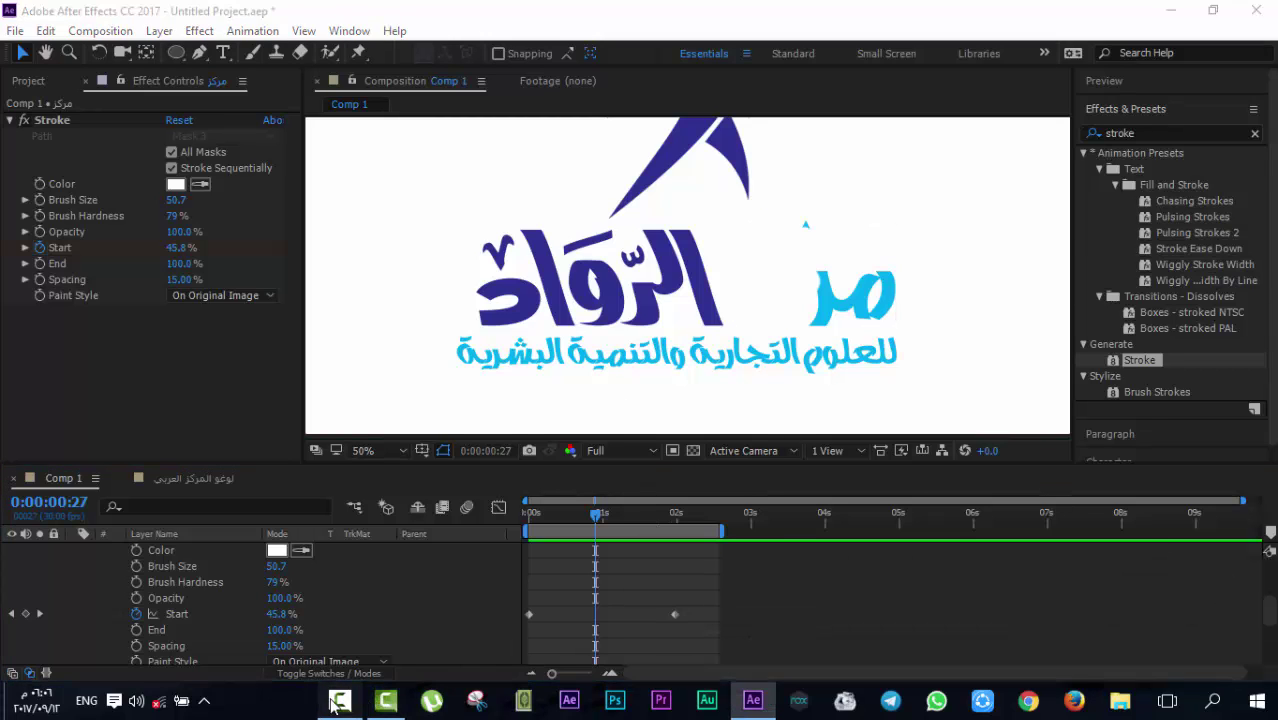
click(340, 700)
Collapse the مركز layer's properties and rename Layer 3 as rwwad
scroll(173, 601, up, 5)
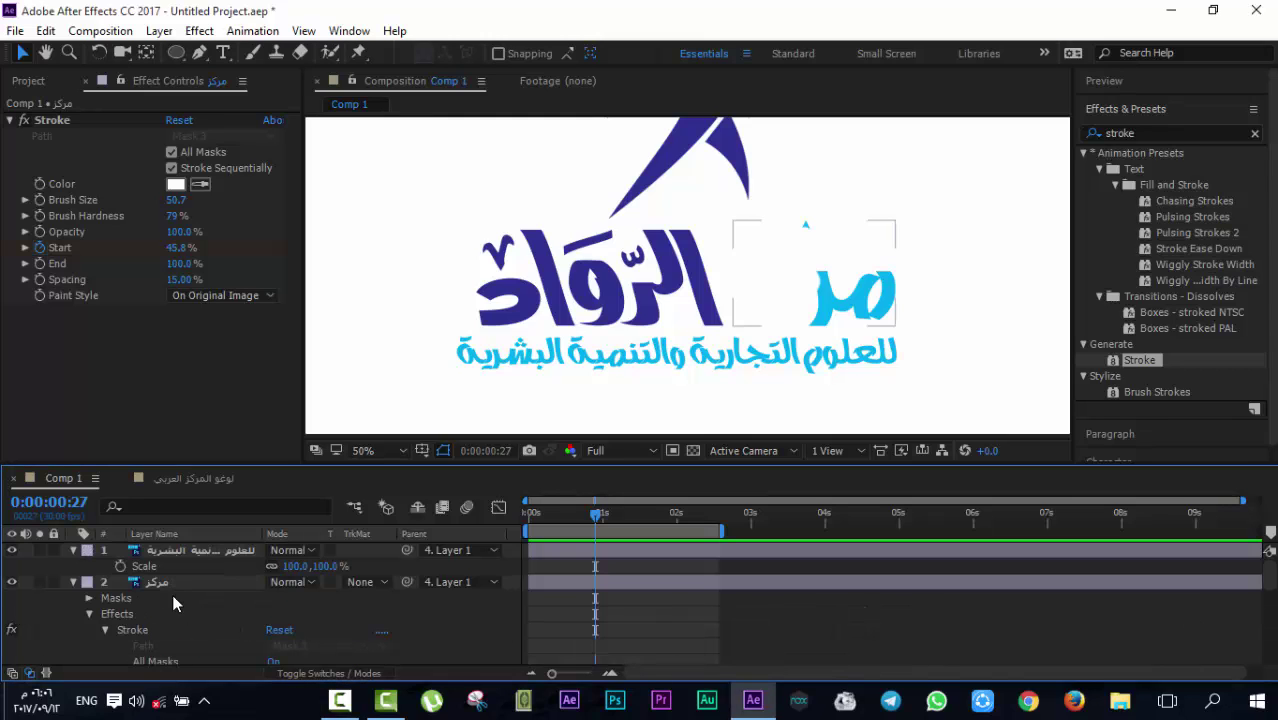
click(73, 582)
click(175, 600)
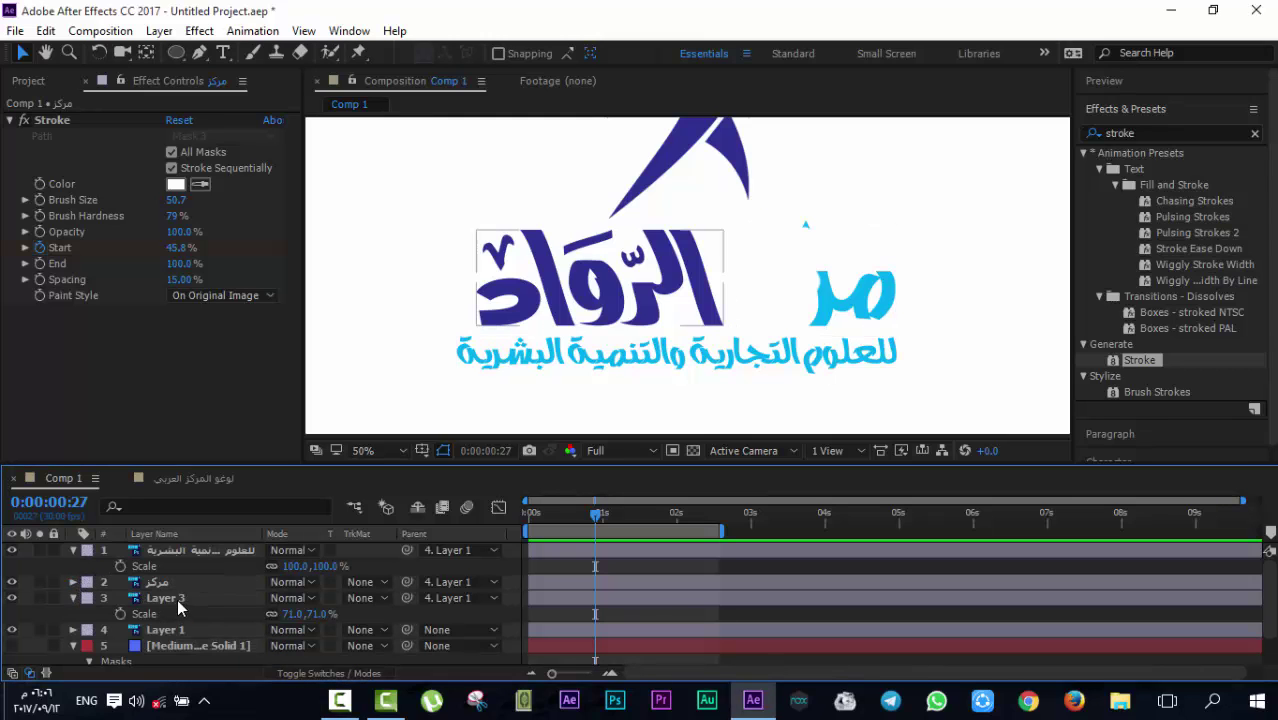
click(178, 600)
key(Return)
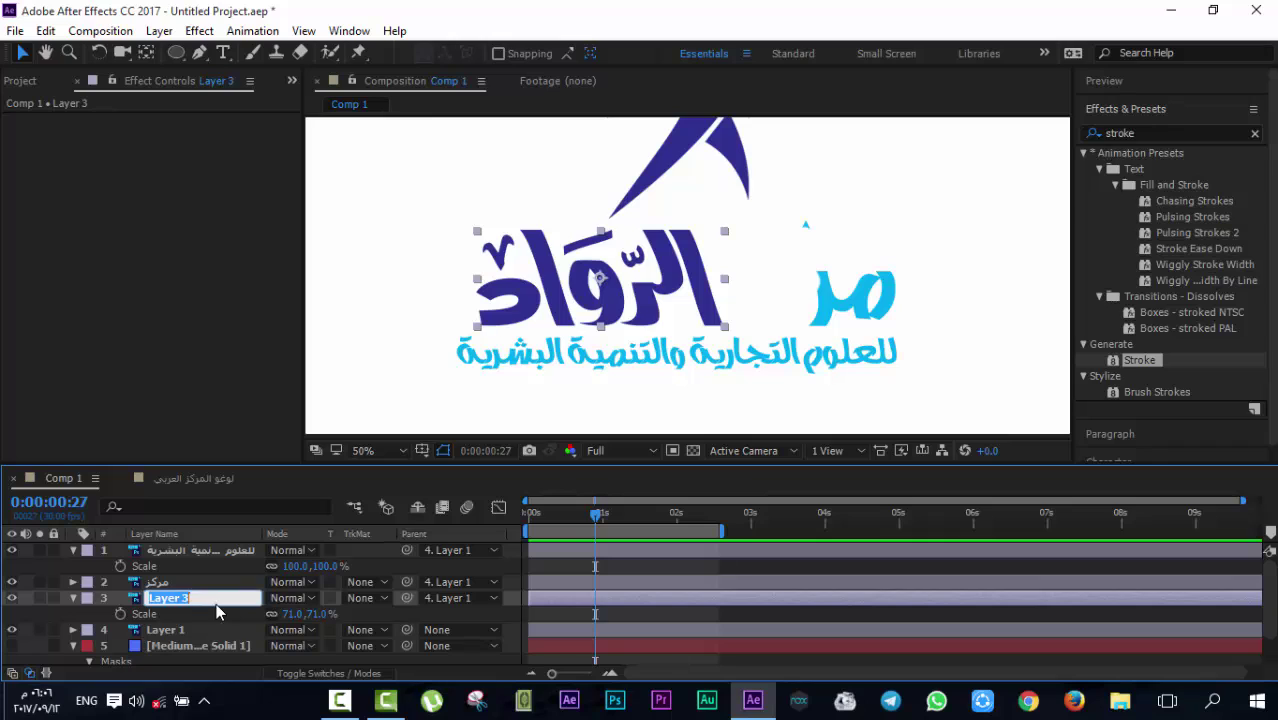
text(rwwad)
key(Return)
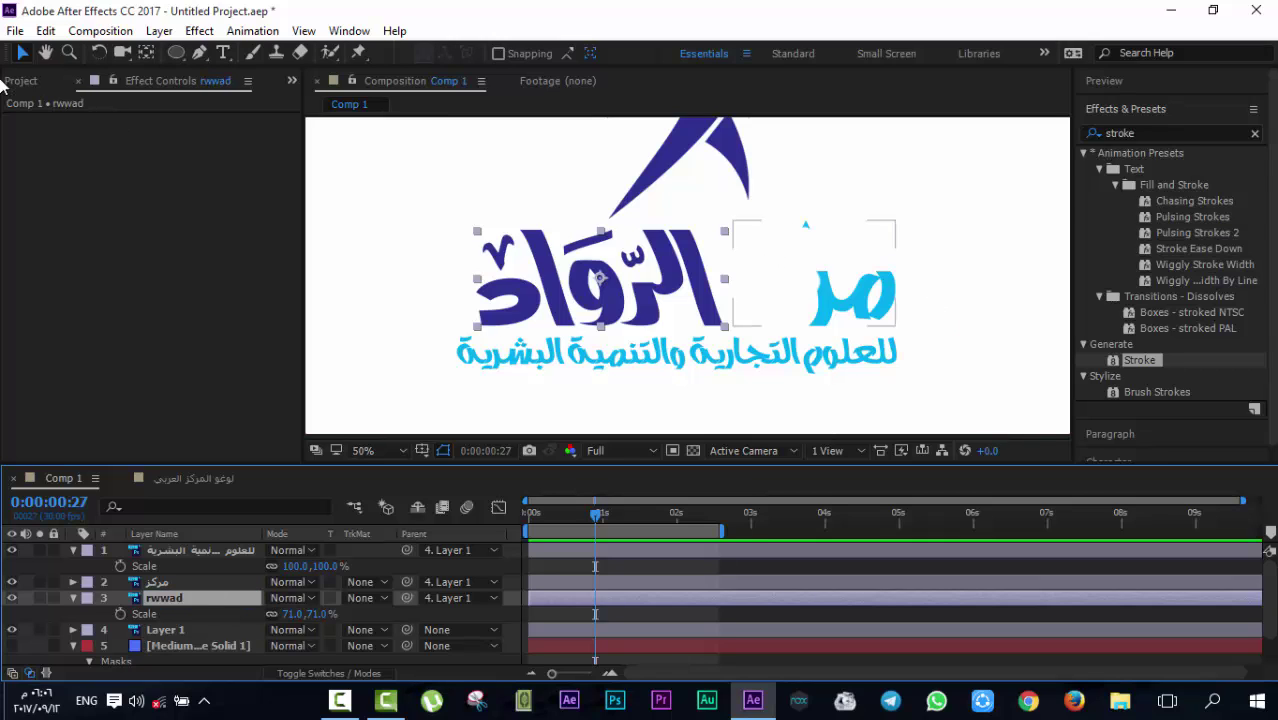
Trace a mask path with the Pen tool down the first alif of الرواد on the rwwad layer
click(200, 55)
click(682, 233)
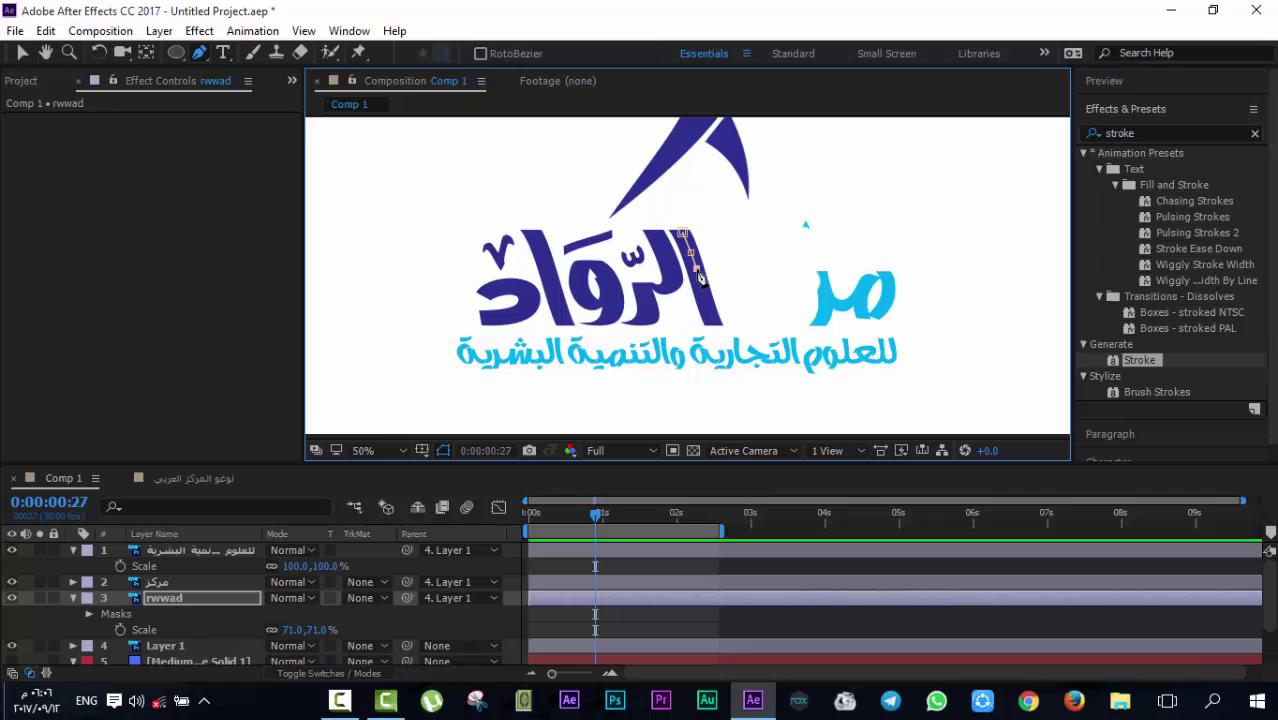
click(702, 289)
click(709, 311)
click(340, 700)
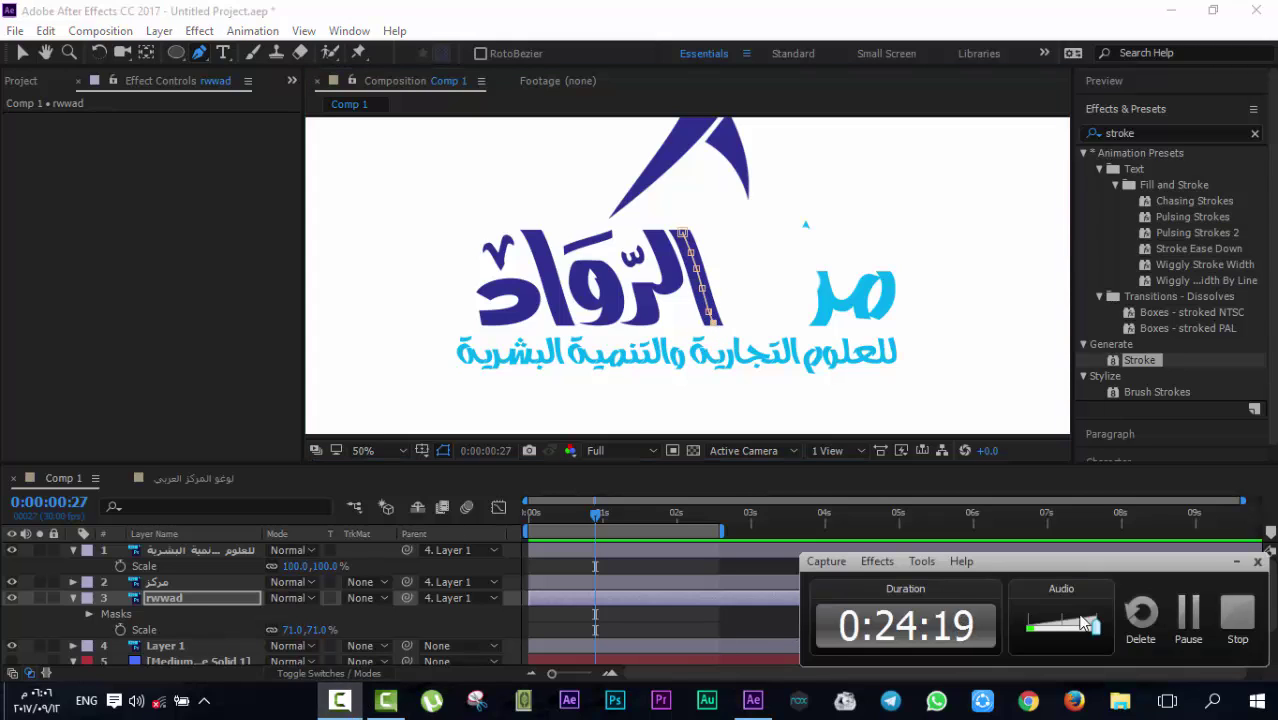
click(865, 673)
click(390, 623)
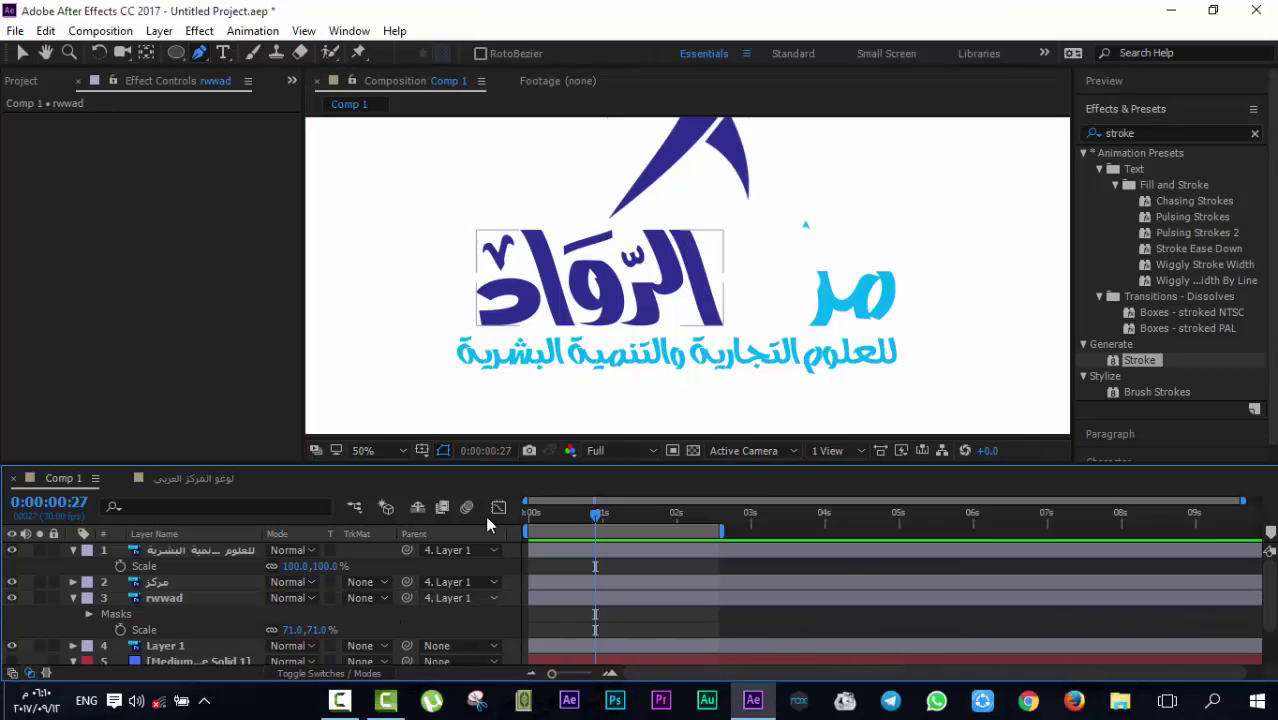
Delete the masks from the rwwad layer
key(v)
click(160, 582)
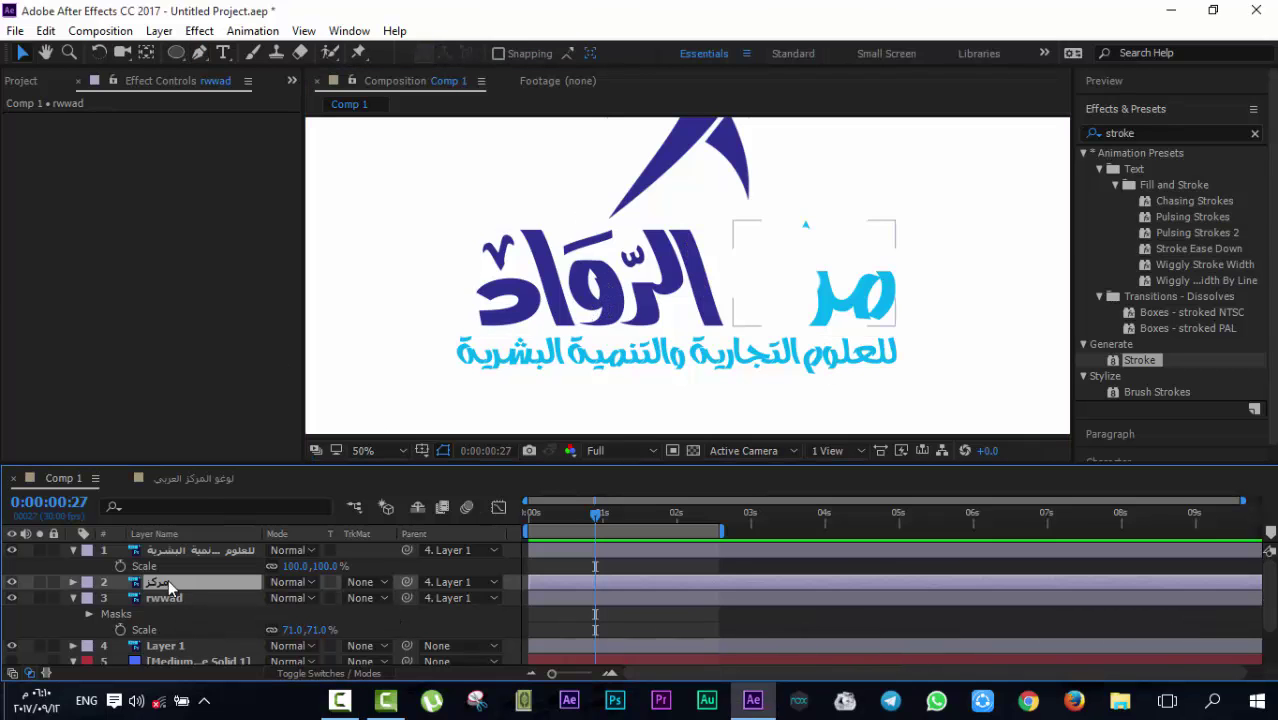
click(165, 598)
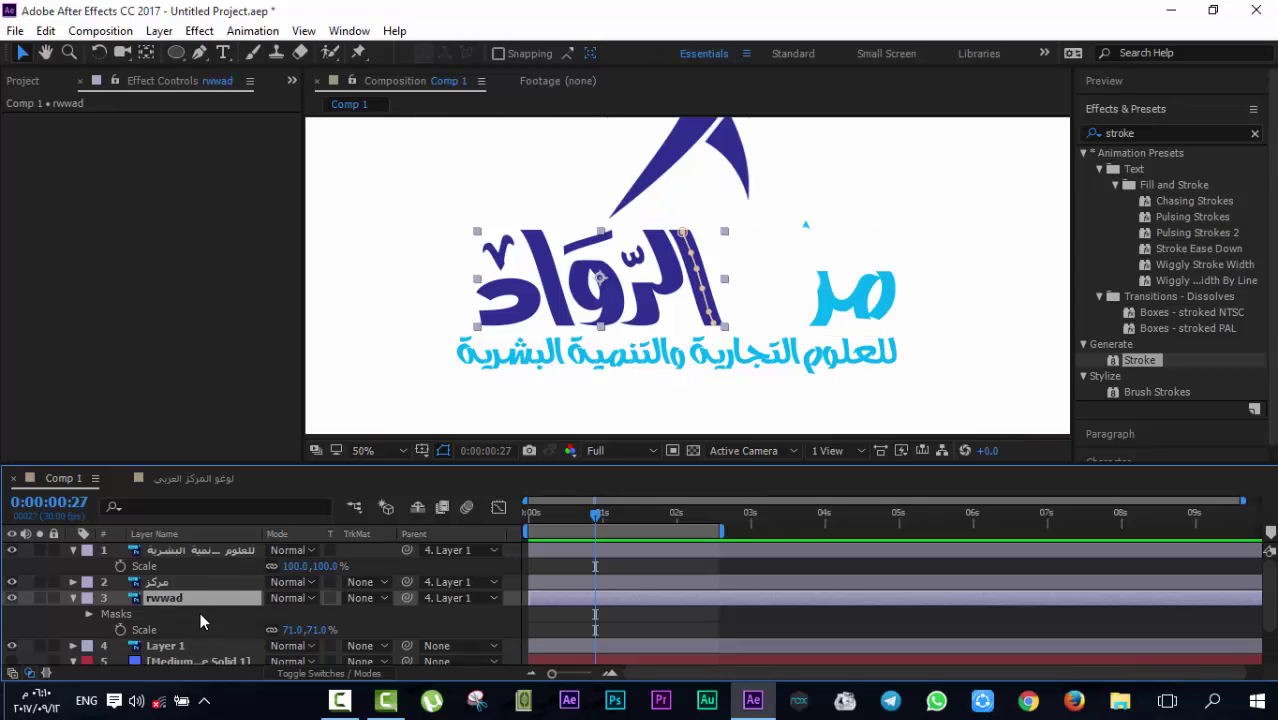
click(145, 611)
key(Delete)
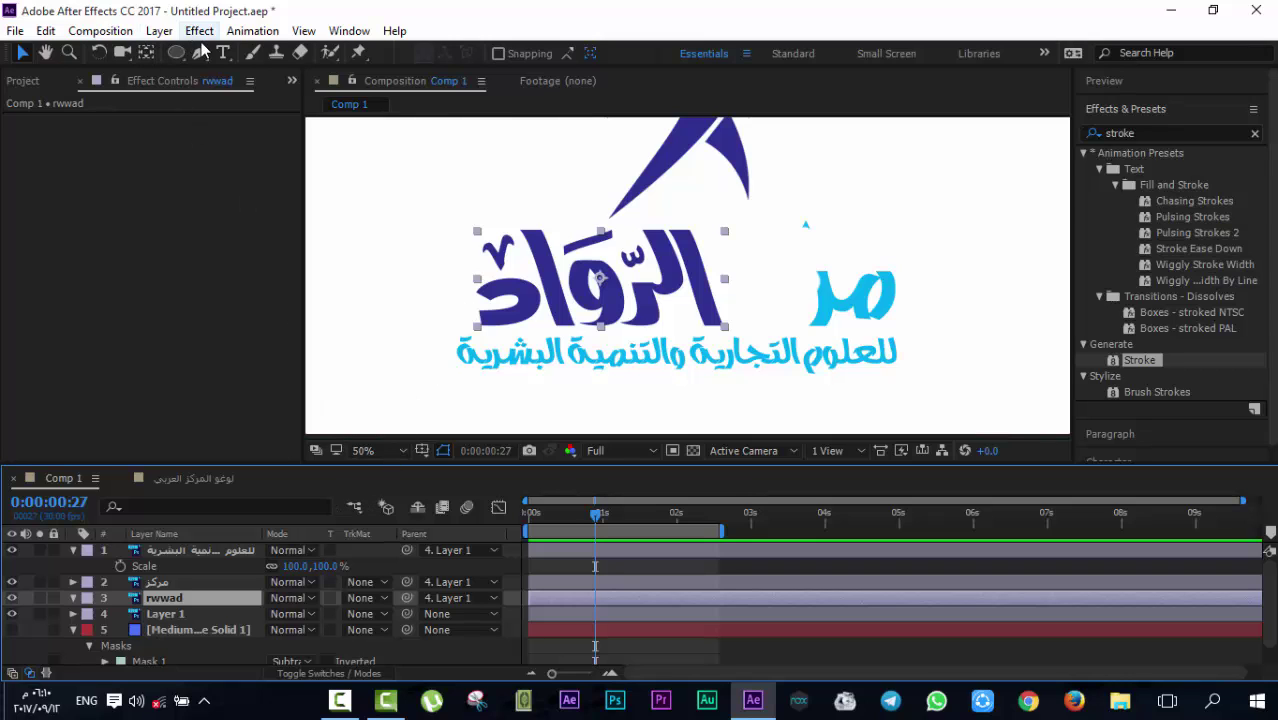
click(340, 700)
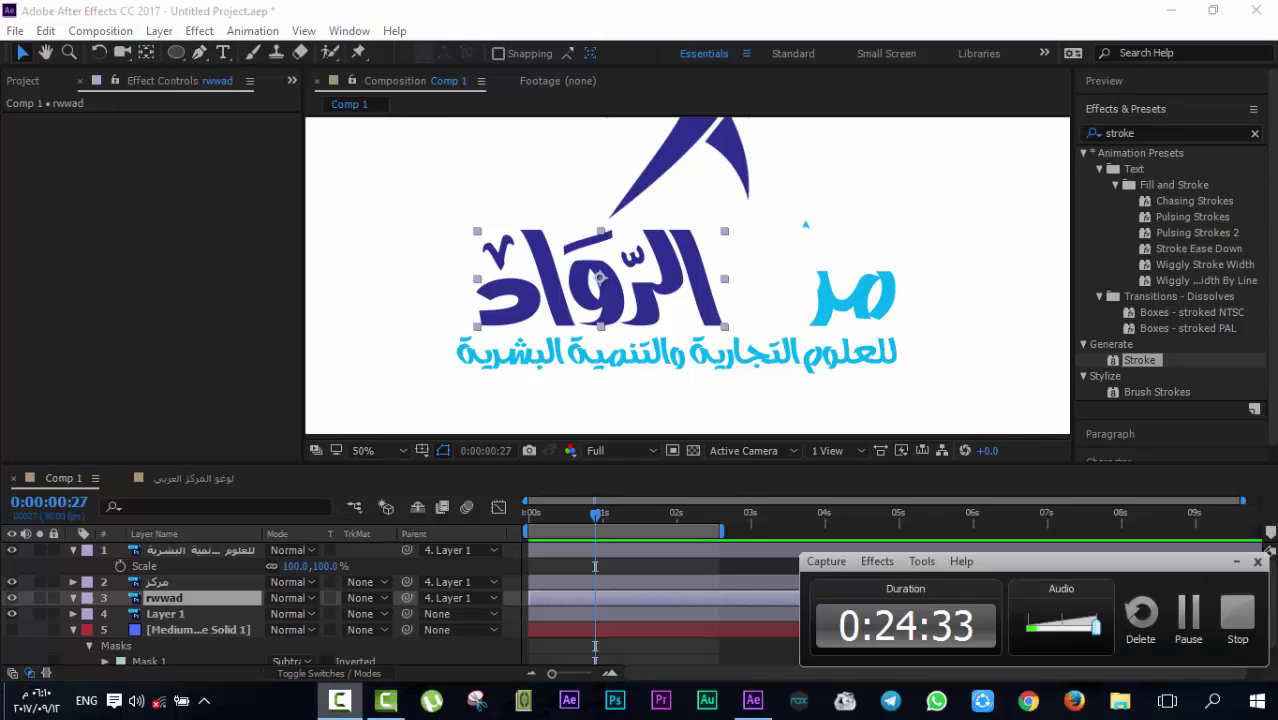
click(340, 700)
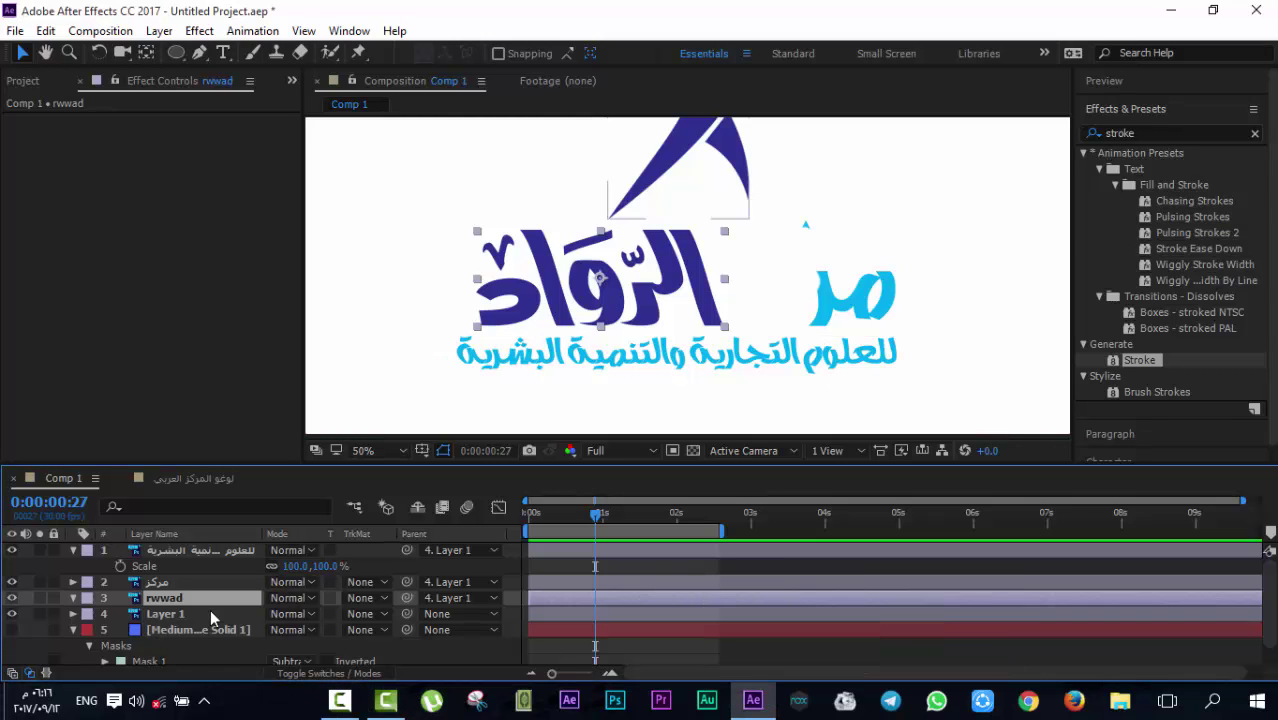
click(340, 700)
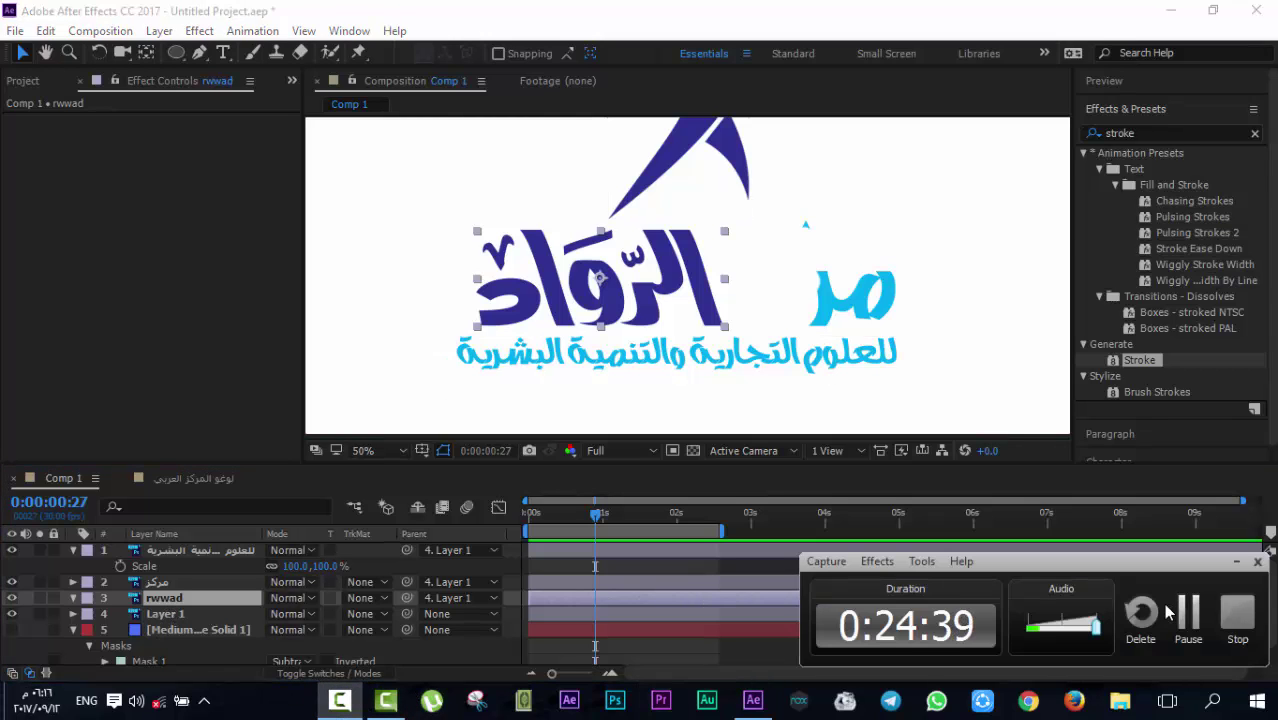
click(1188, 612)
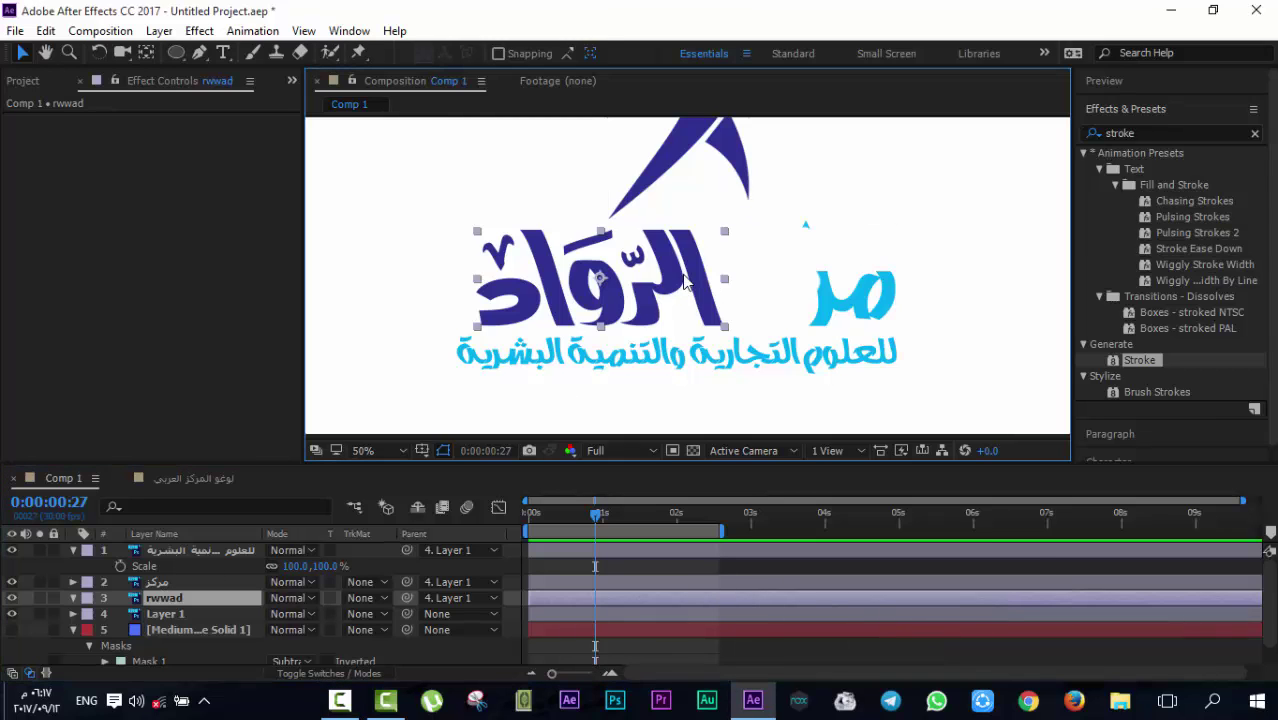
Try a rectangular mask around the tagline للعلوم التجارية والتنمية البشرية on its layer and undo it
scroll(745, 333, down, 1)
click(745, 333)
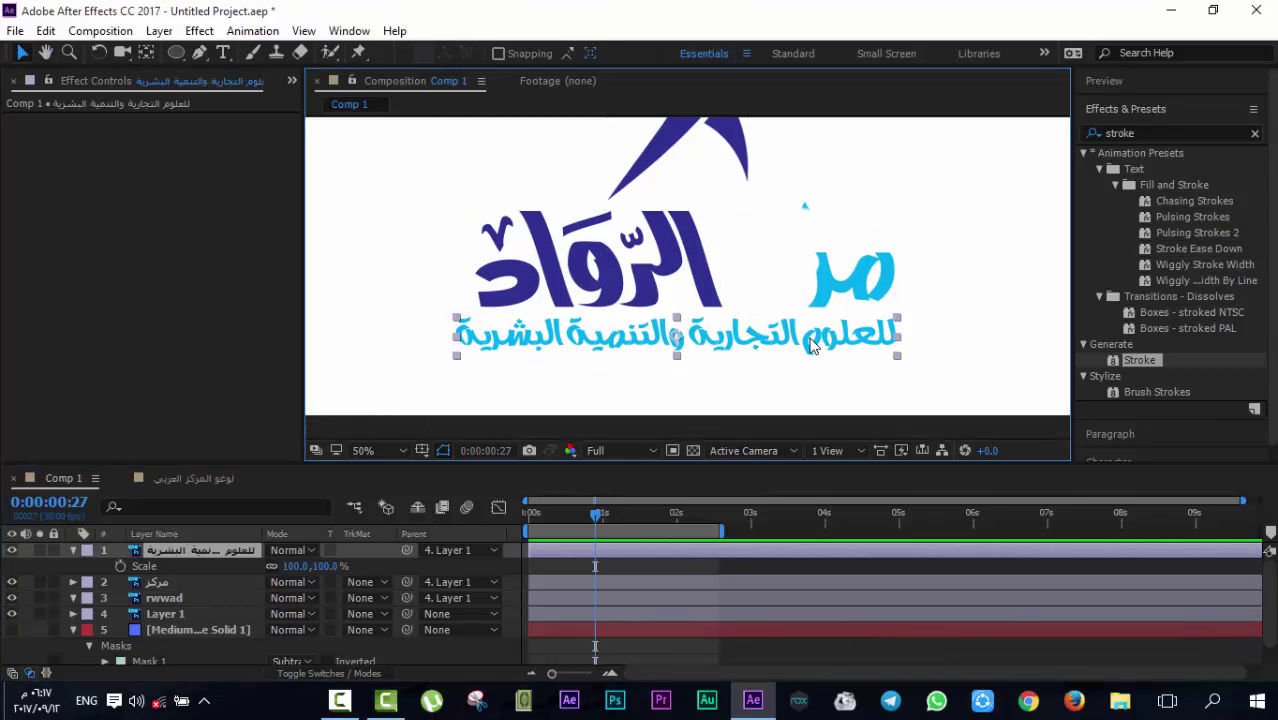
click(179, 57)
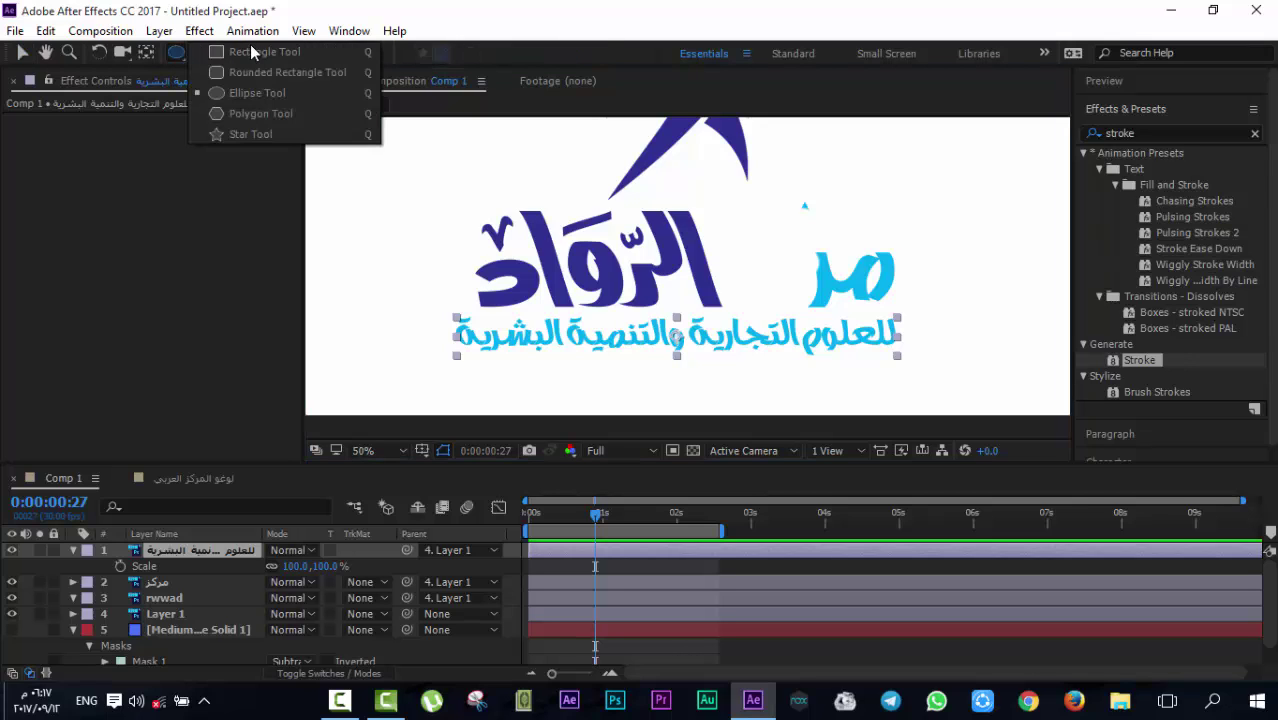
click(254, 53)
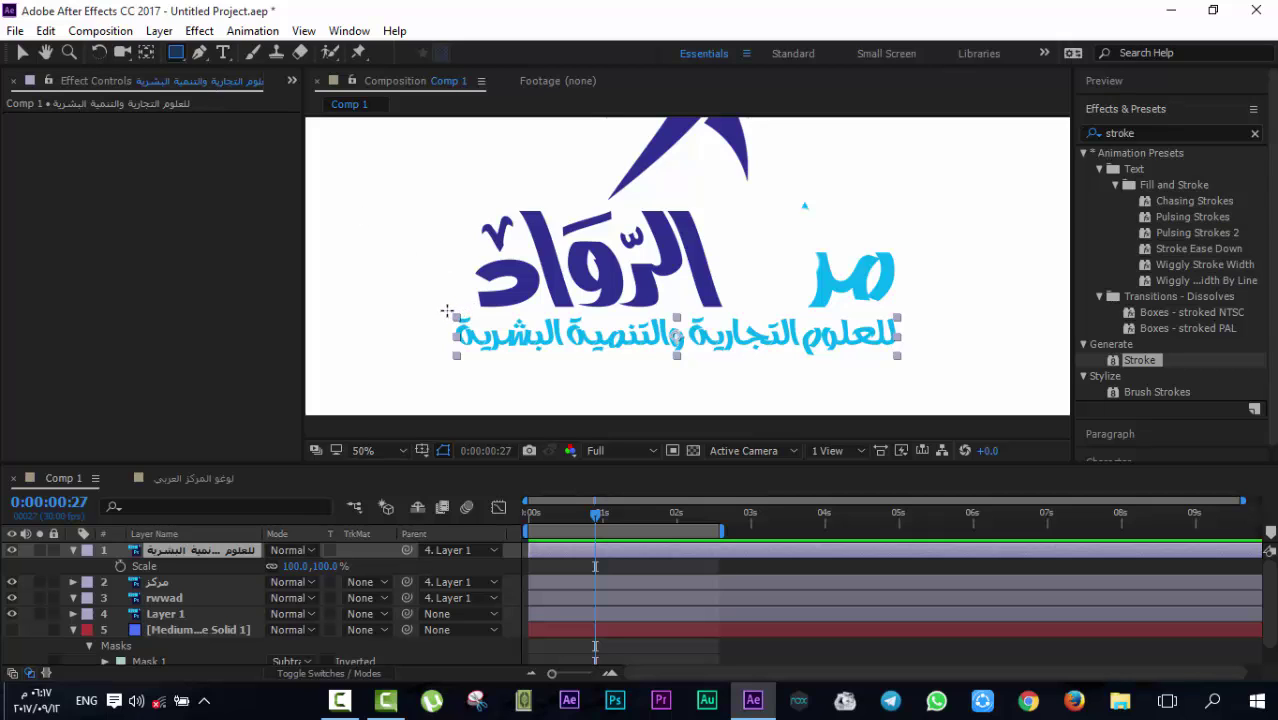
drag(447, 311, 907, 359)
key(v)
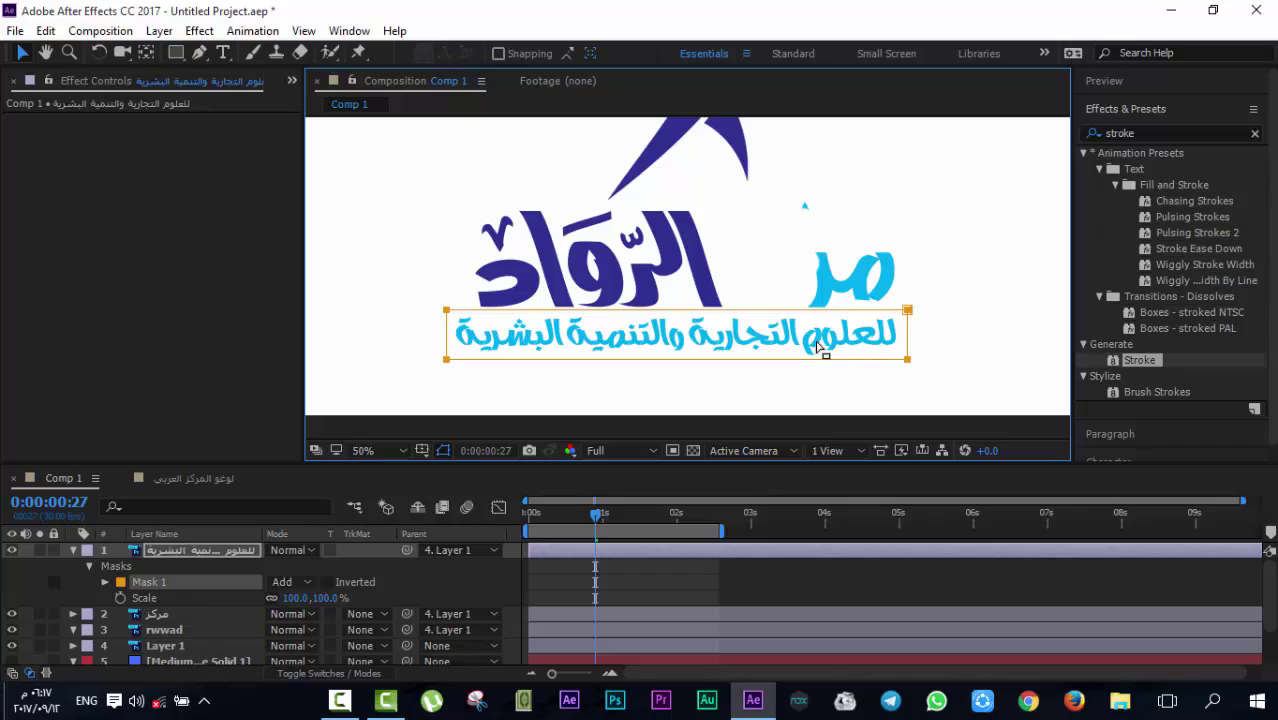
click(818, 347)
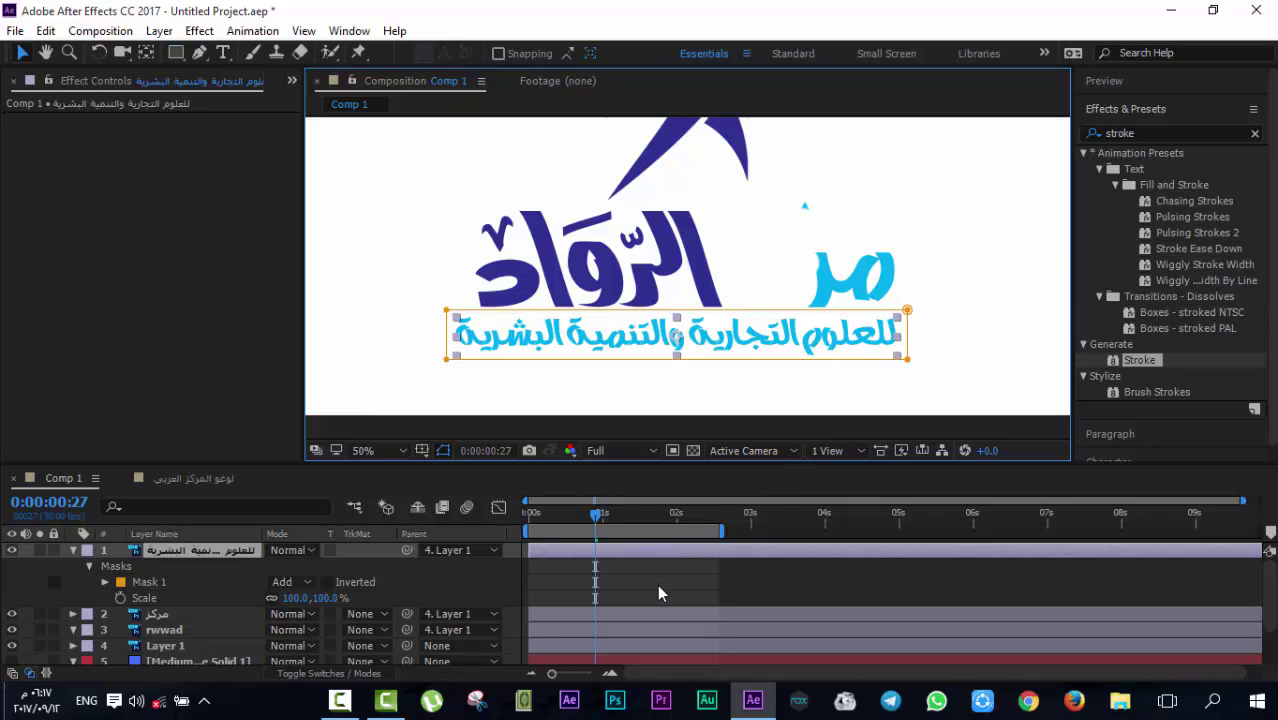
key(ctrl+z)
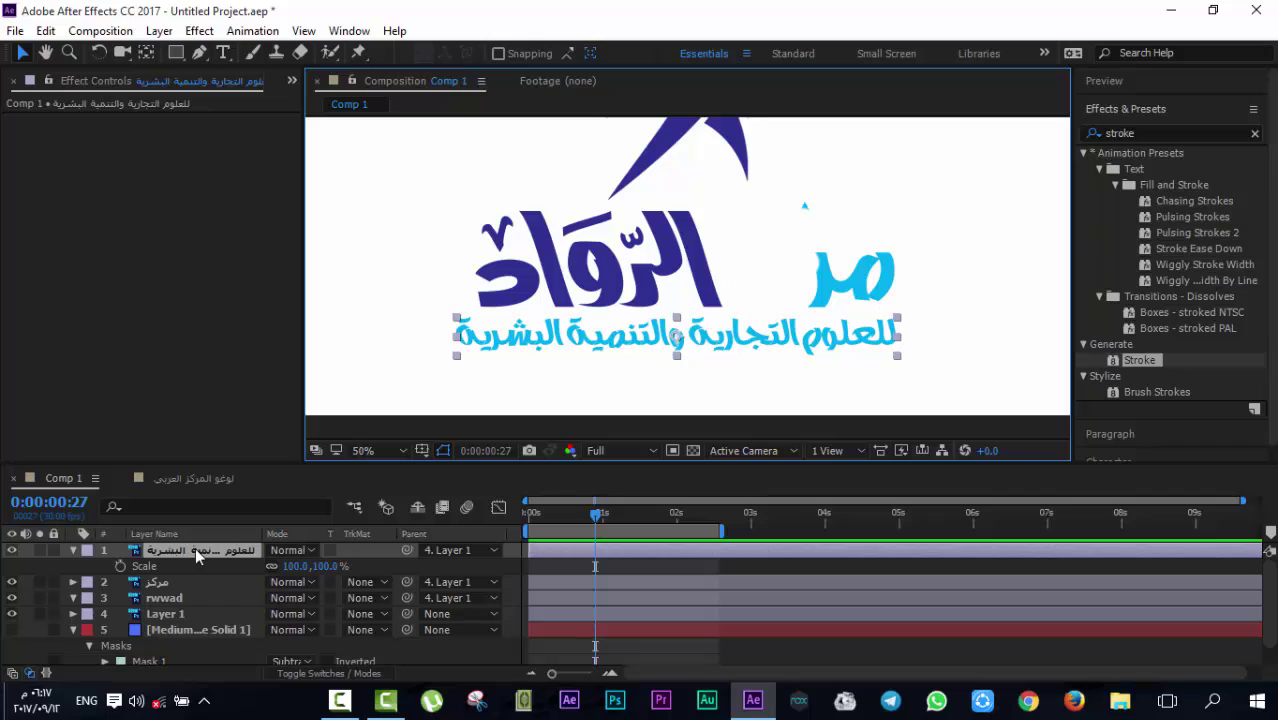
Draw a rectangular mask closely enclosing the whole tagline below the logo words and keep the tagline layer selected
click(177, 53)
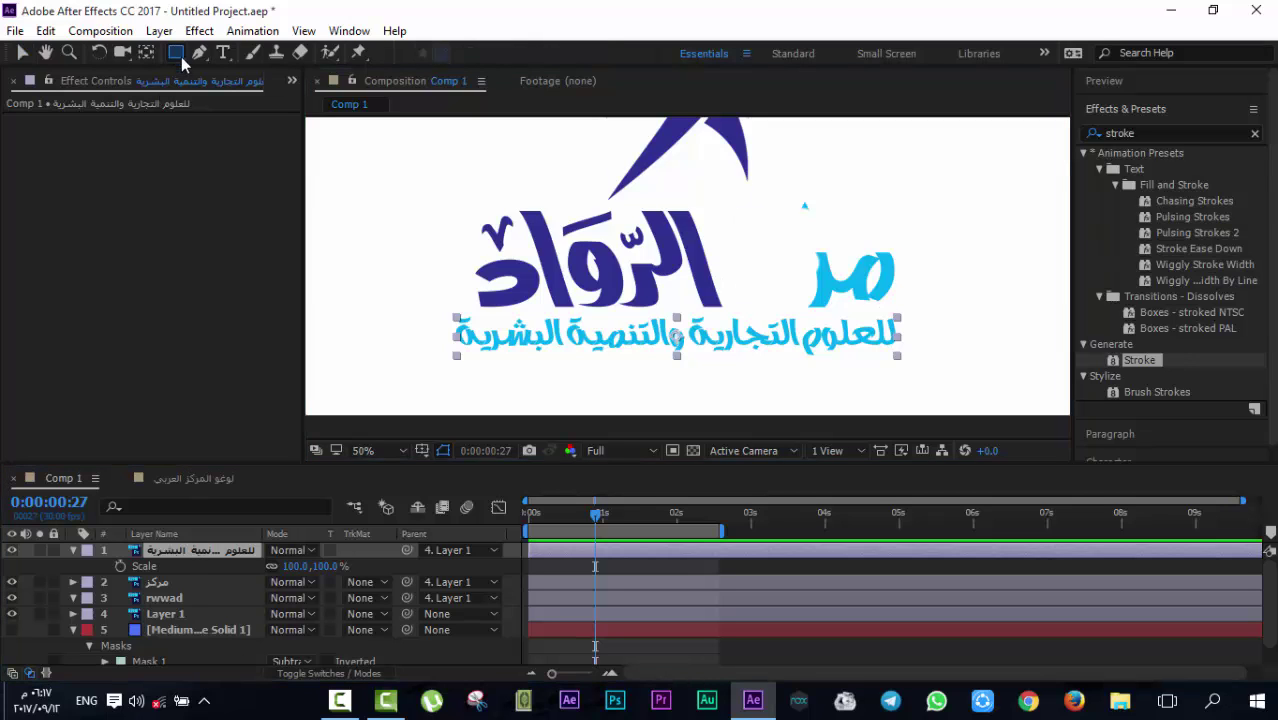
drag(449, 315, 906, 358)
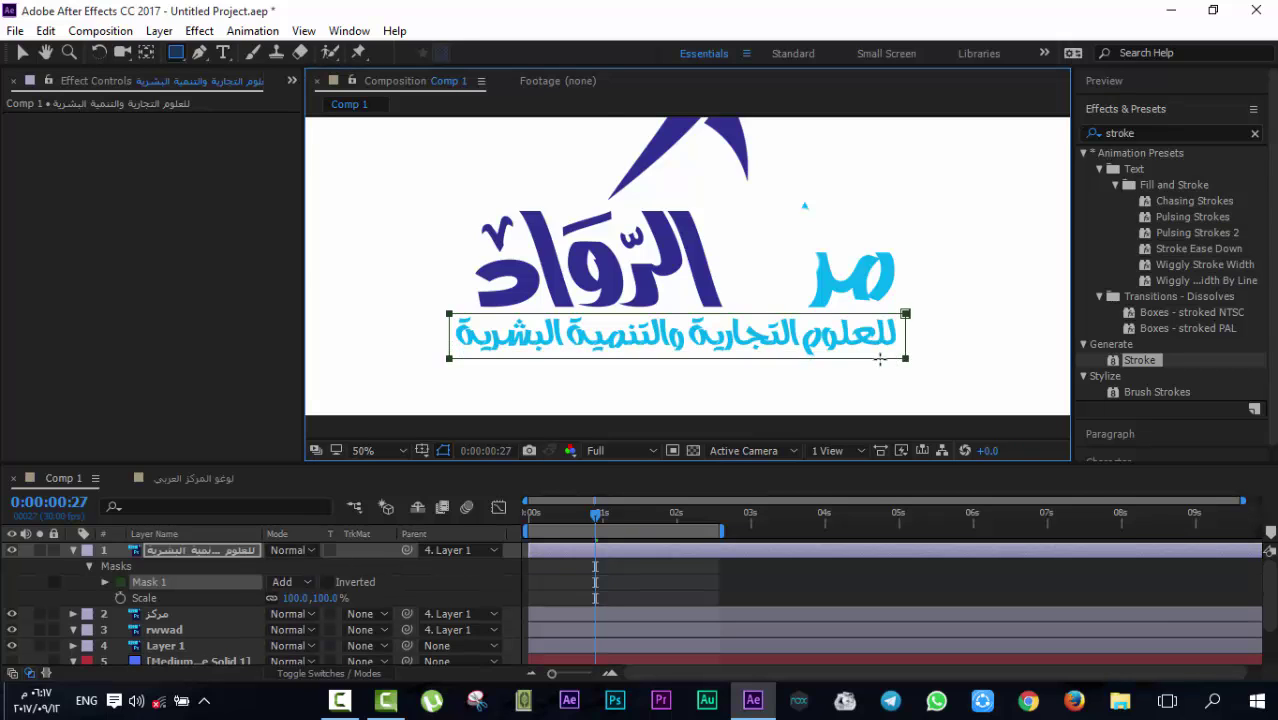
key(v)
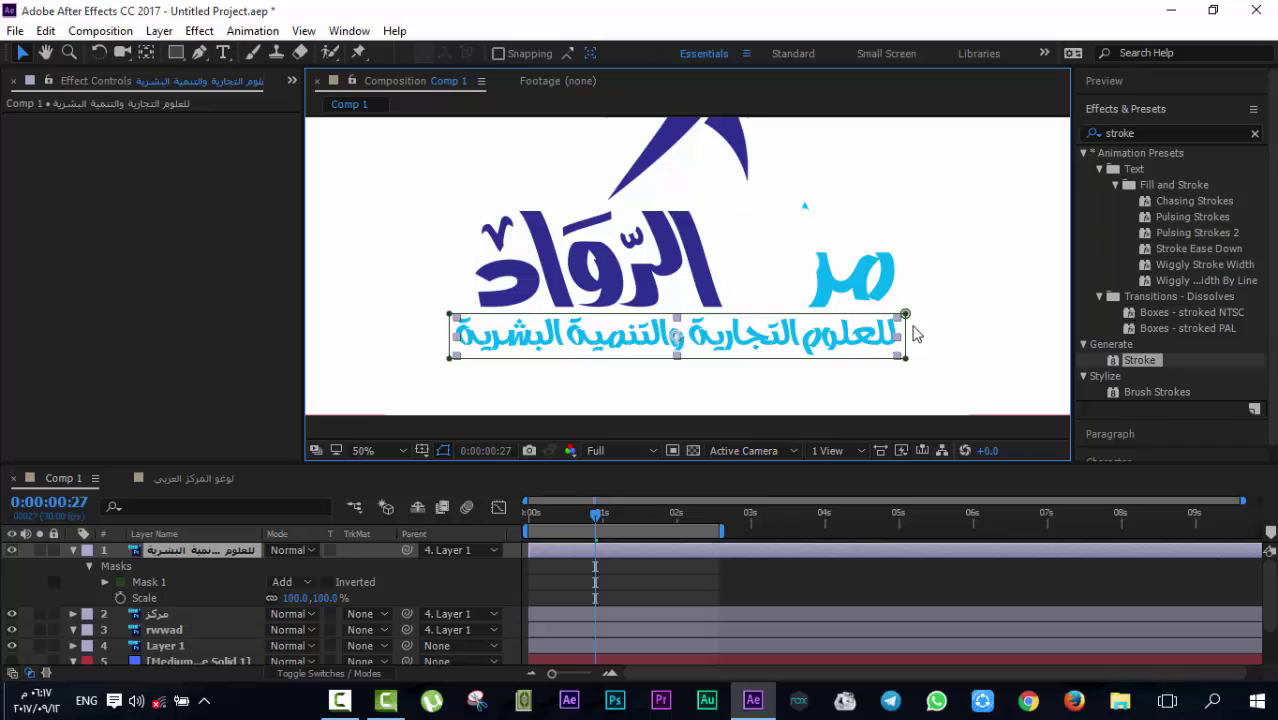
click(748, 614)
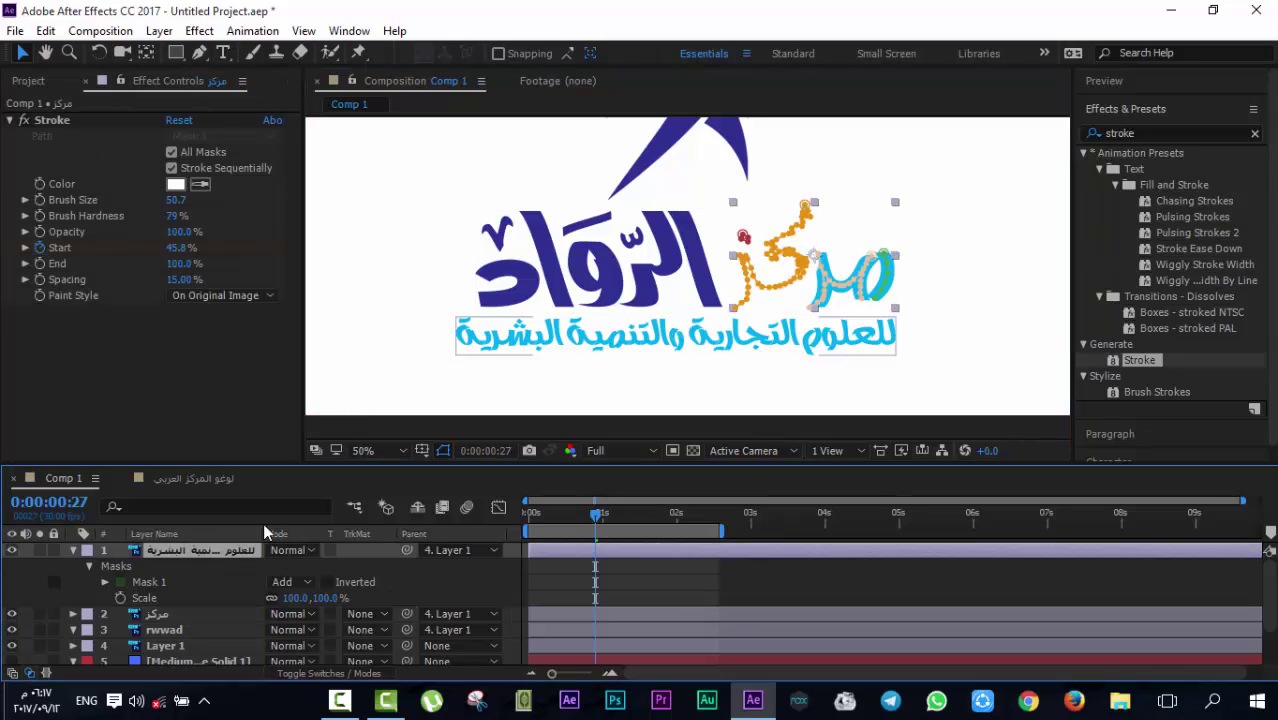
click(743, 340)
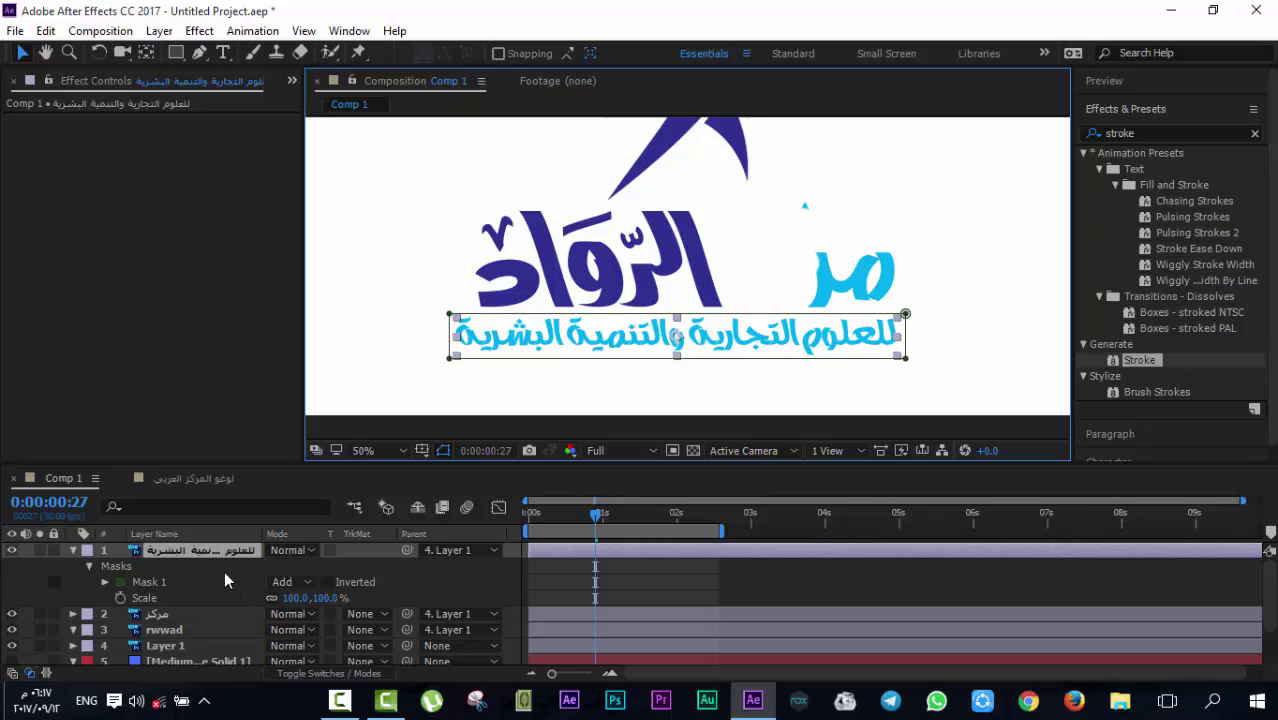
Show the tagline layer's Mask Path and set its first keyframe at 0:00:00:27 with the full rectangle
key(m)
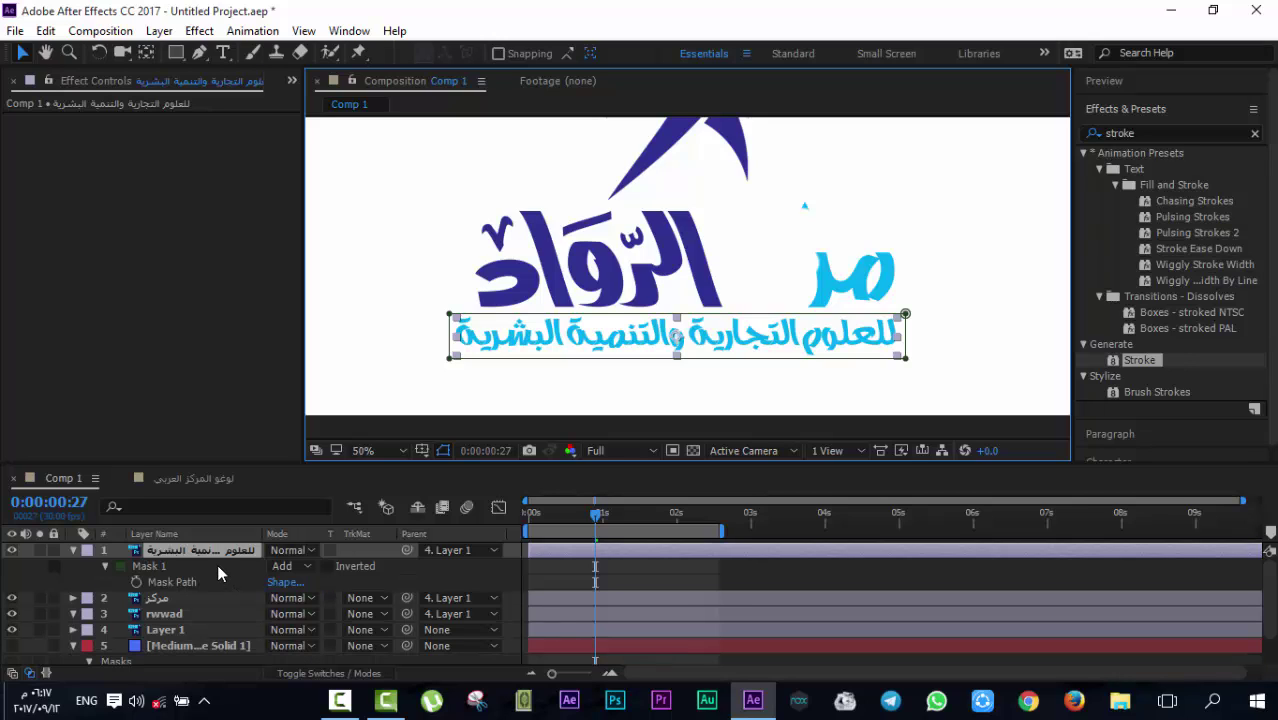
click(137, 582)
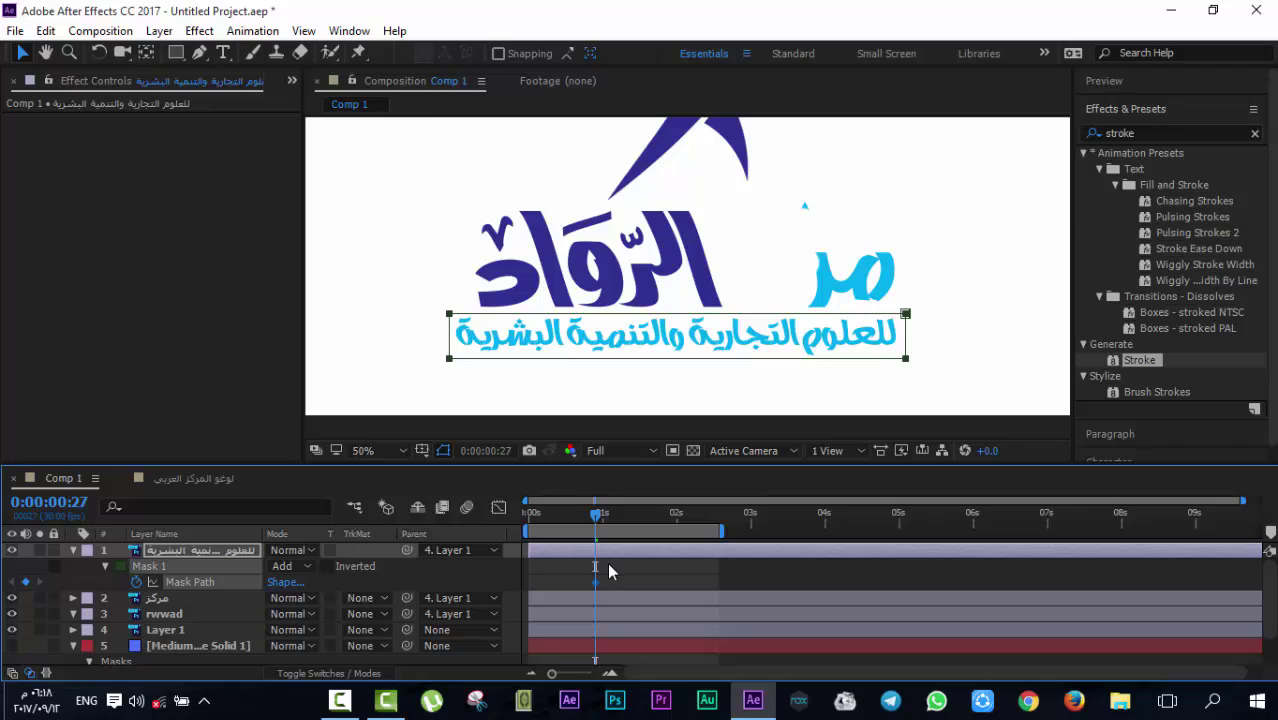
click(178, 558)
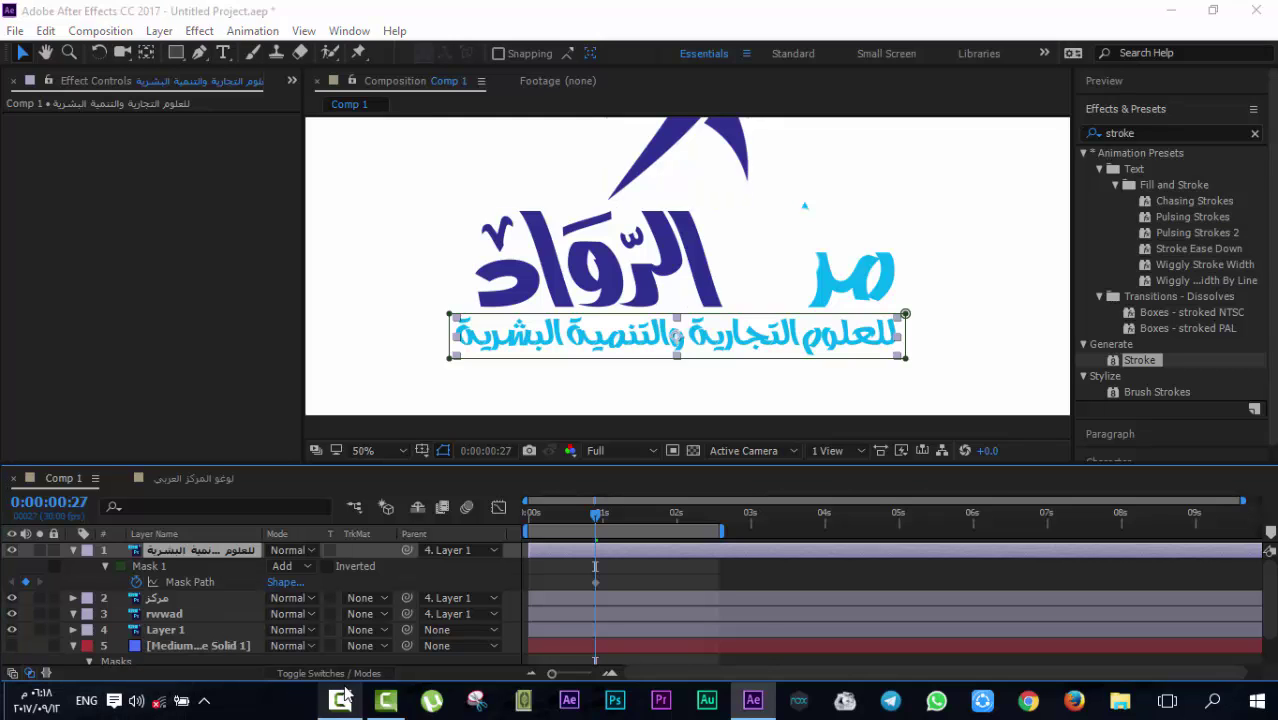
click(1181, 611)
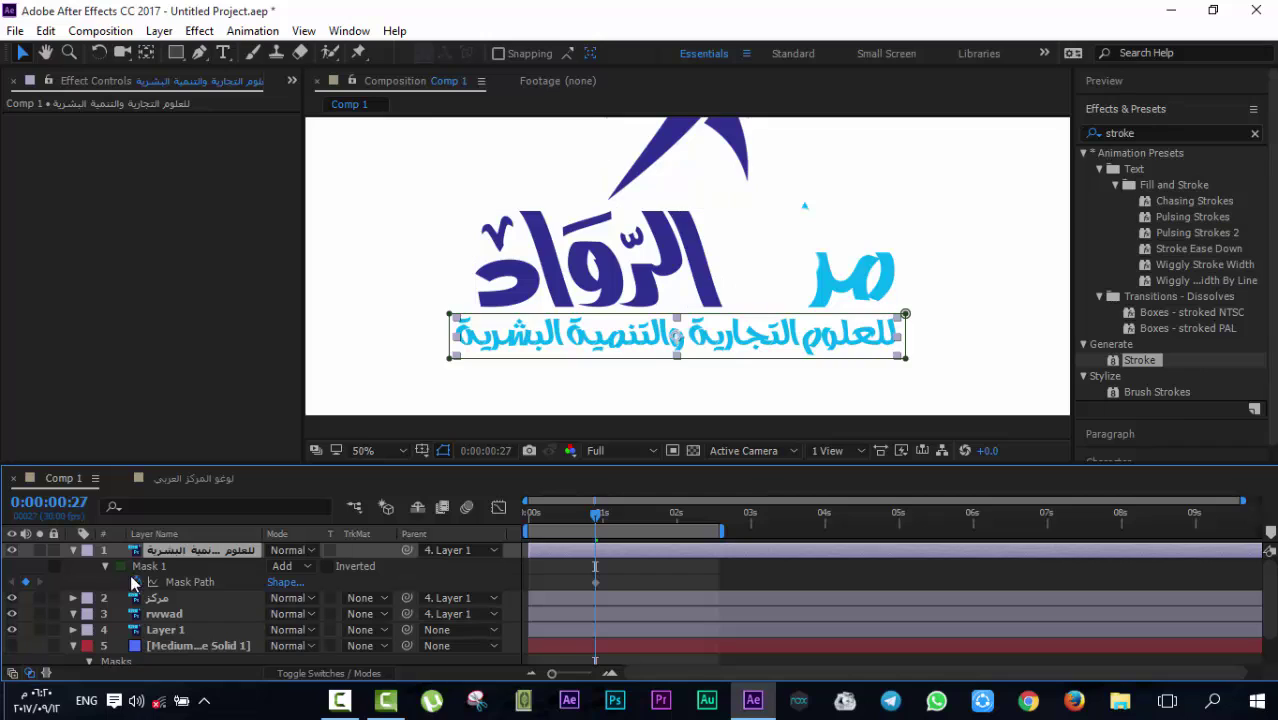
key(m)
key(m)
click(137, 582)
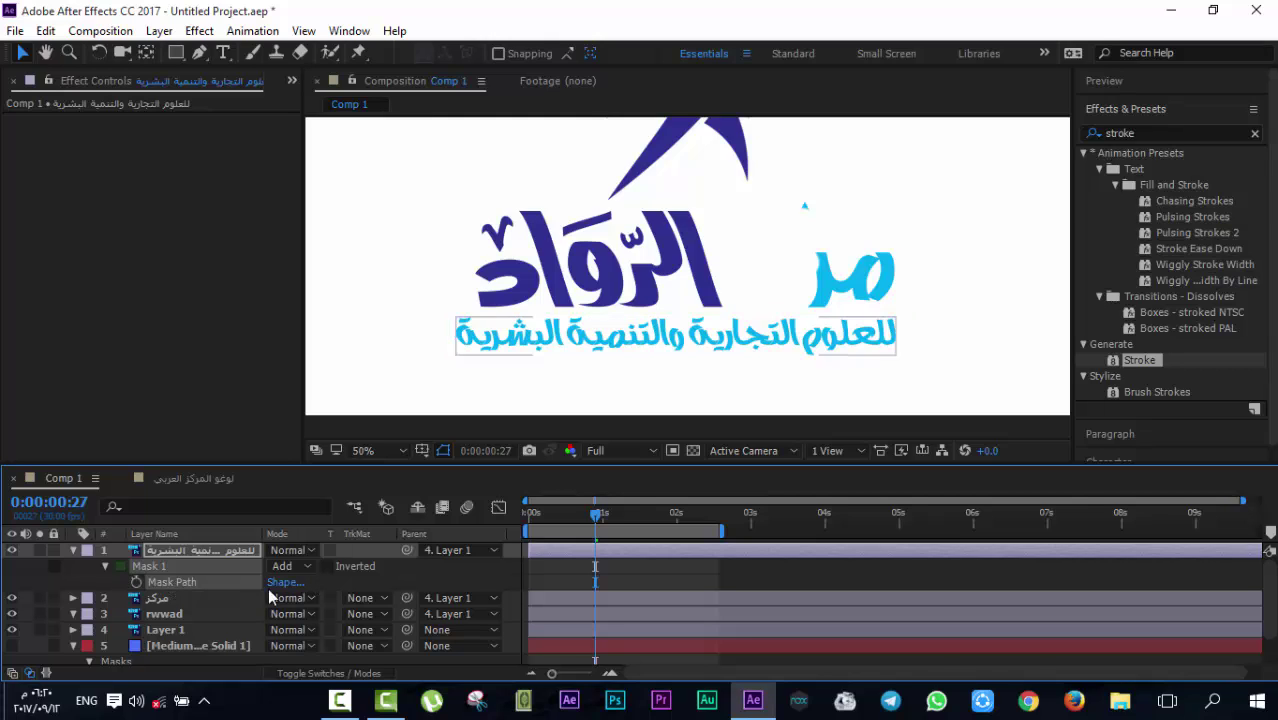
click(155, 584)
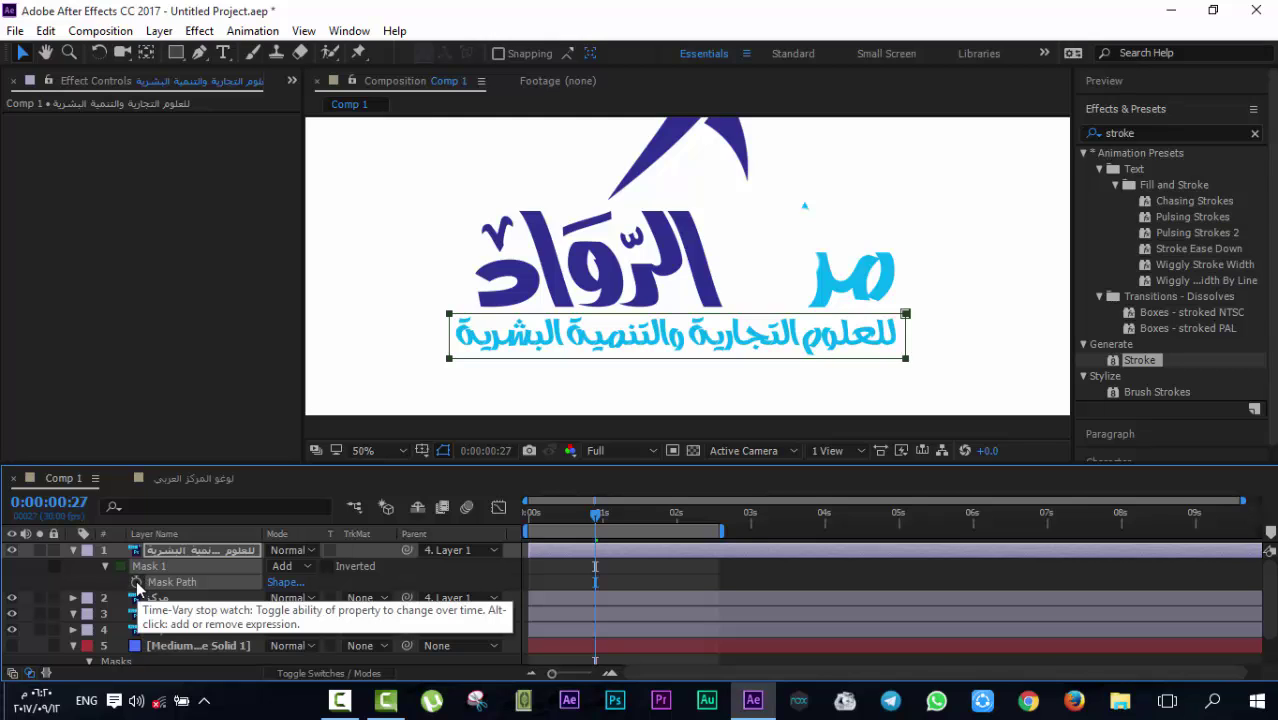
click(137, 586)
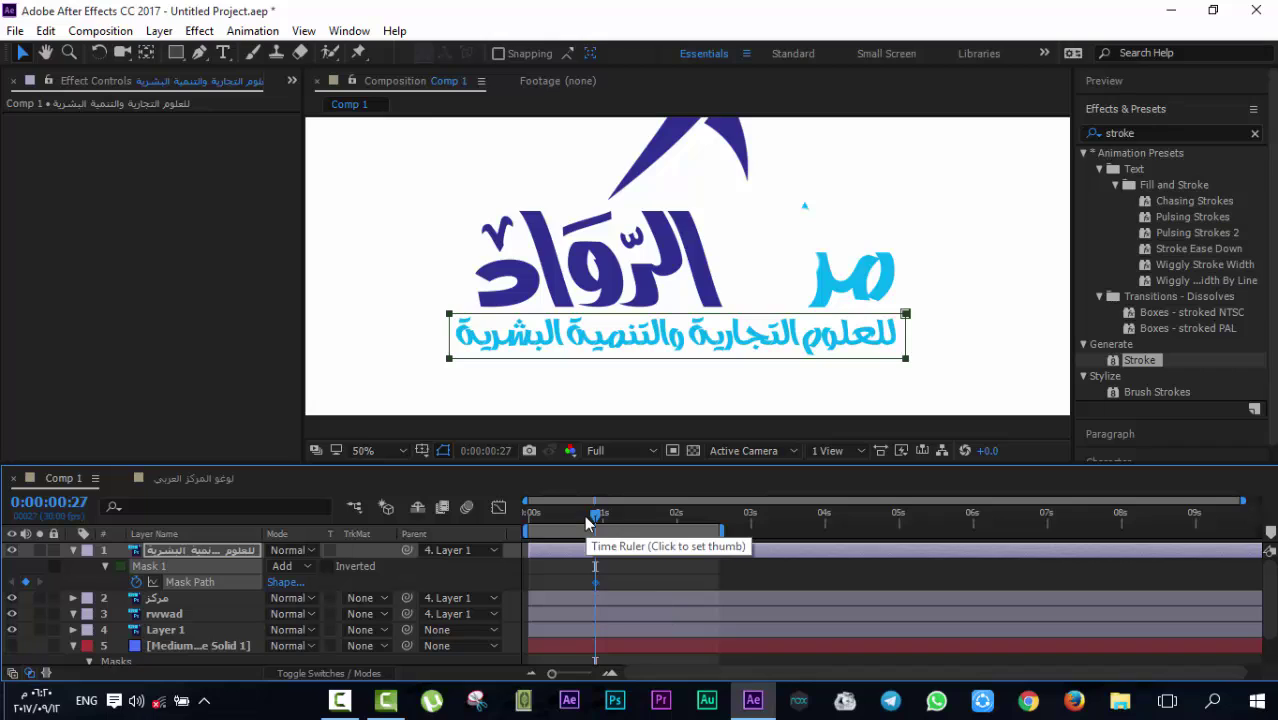
At 0:00:02:02, shrink the tagline mask from its left side to a narrow strip at the text's right end
drag(595, 515, 680, 517)
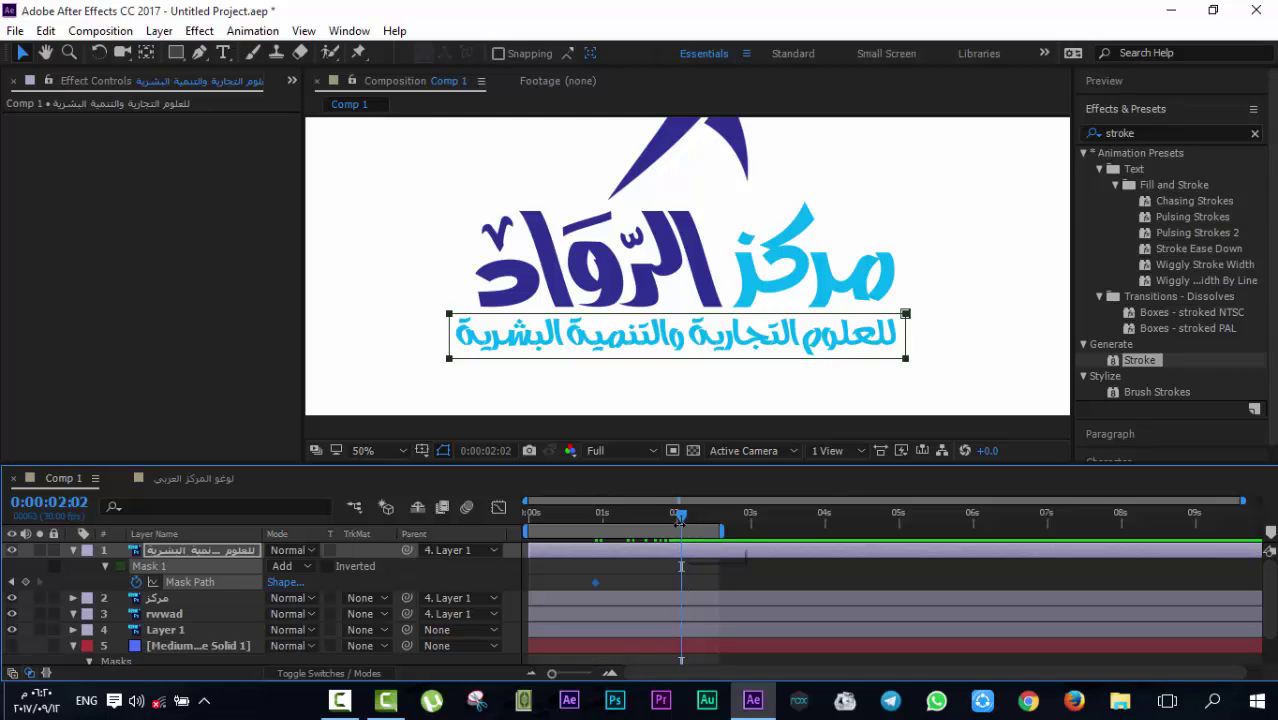
click(678, 342)
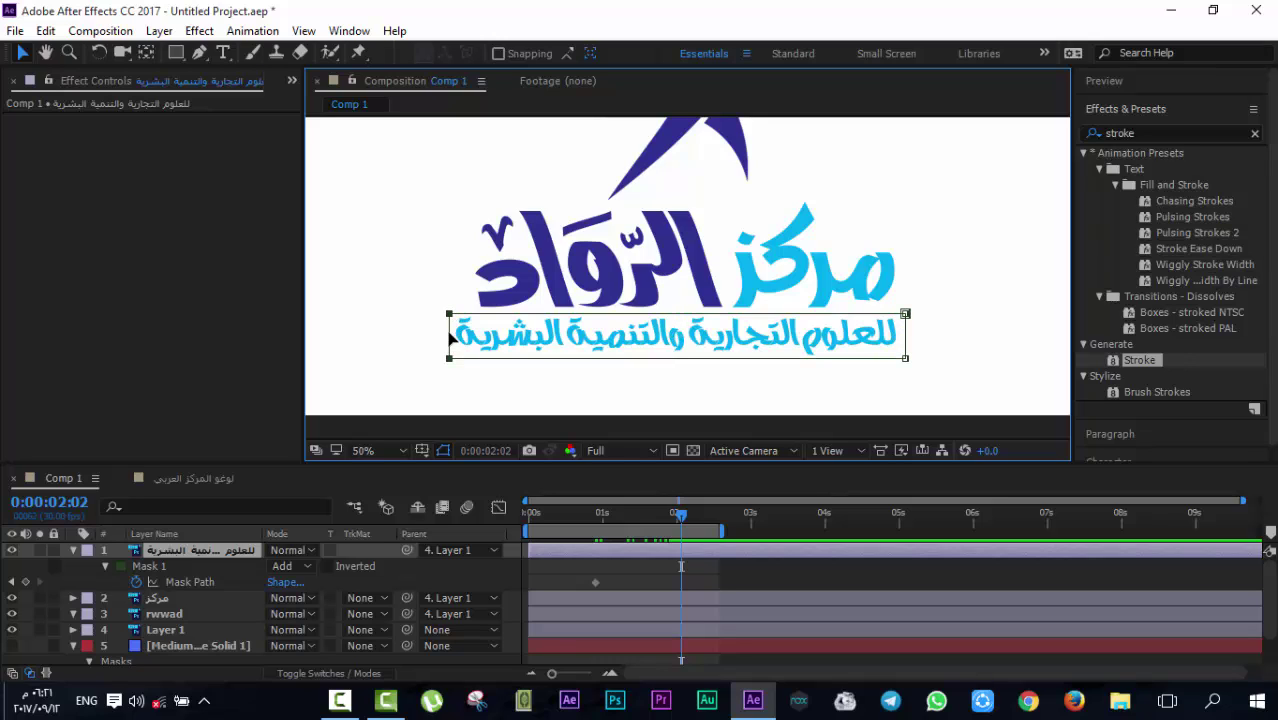
drag(451, 340, 707, 345)
drag(880, 345, 900, 348)
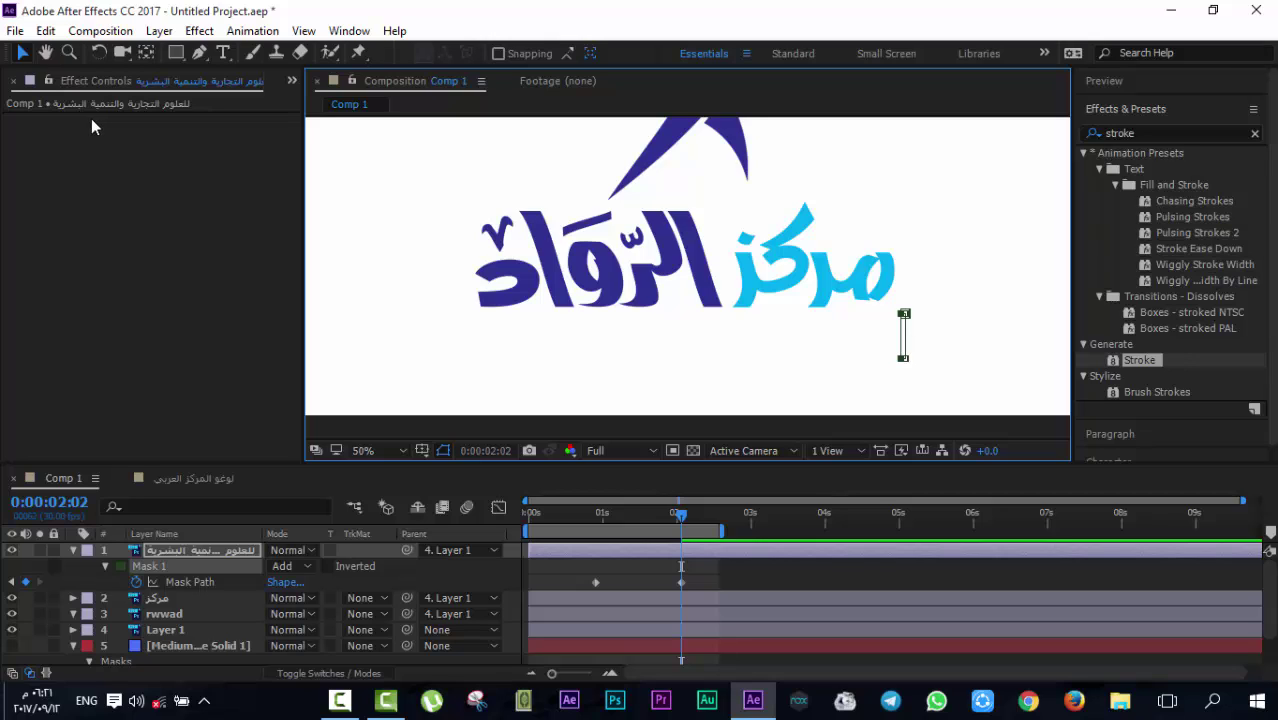
Swap the tagline's Mask Path keyframes, placing the narrow shape at 0:00:00:28 and the full rectangle at about 2 seconds
click(594, 514)
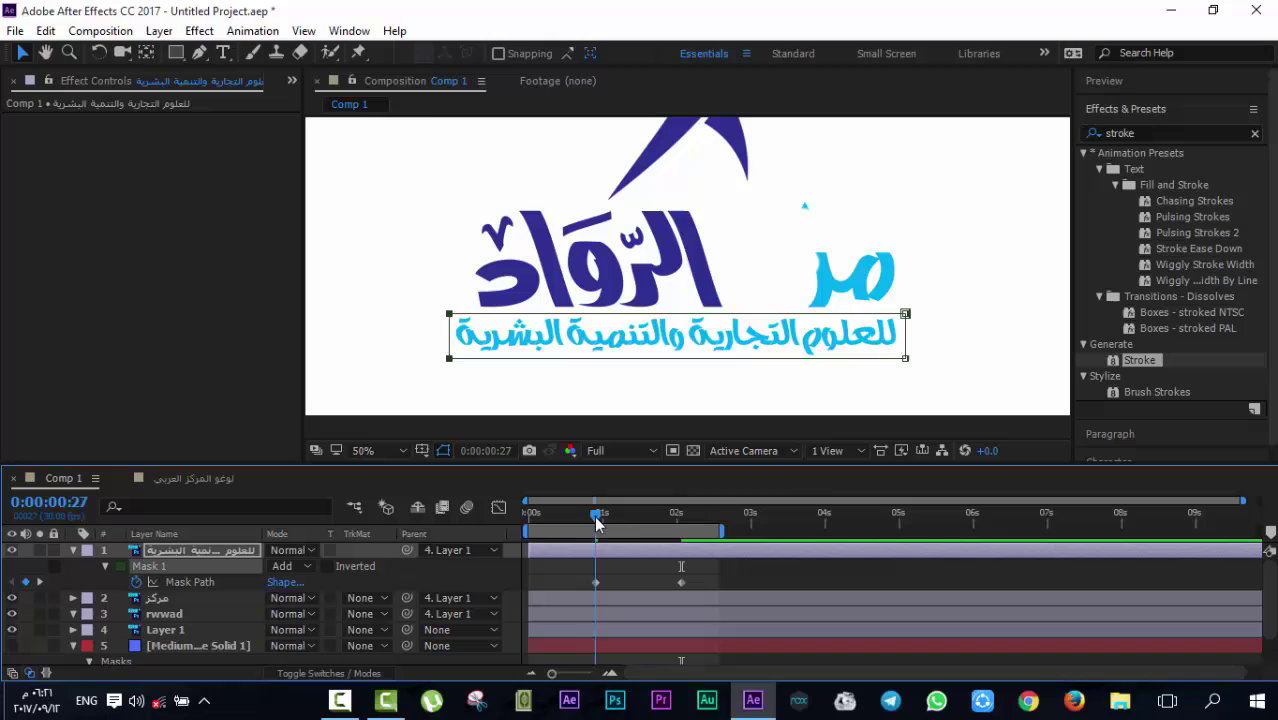
click(680, 584)
click(600, 590)
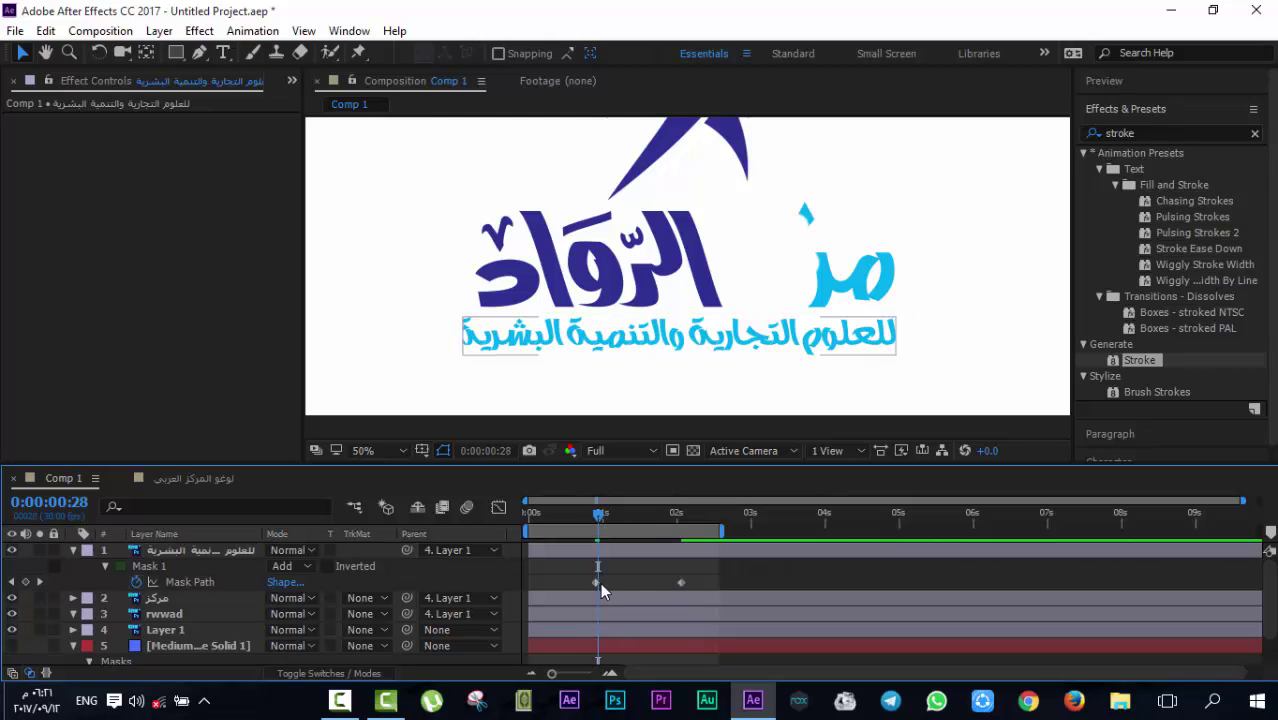
mouse_move(597, 581)
mouse_down()
mouse_move(709, 581)
mouse_move(598, 582)
mouse_up()
drag(708, 582, 679, 582)
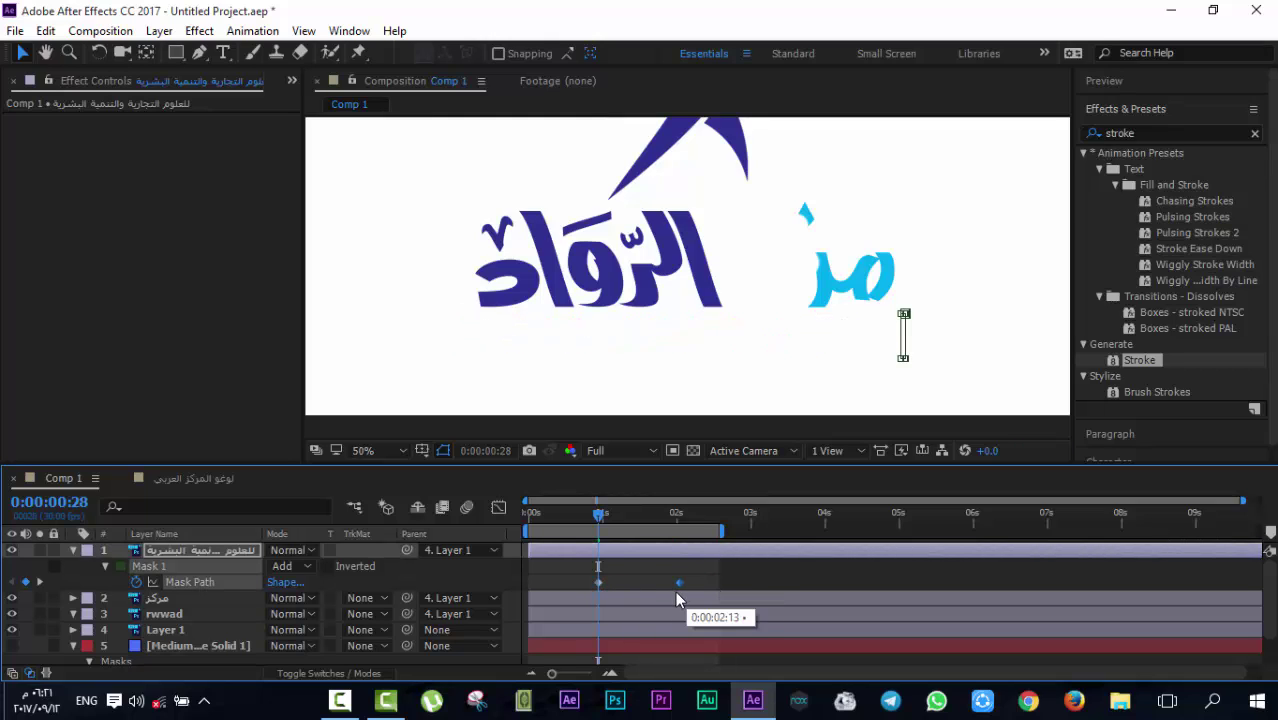
click(706, 579)
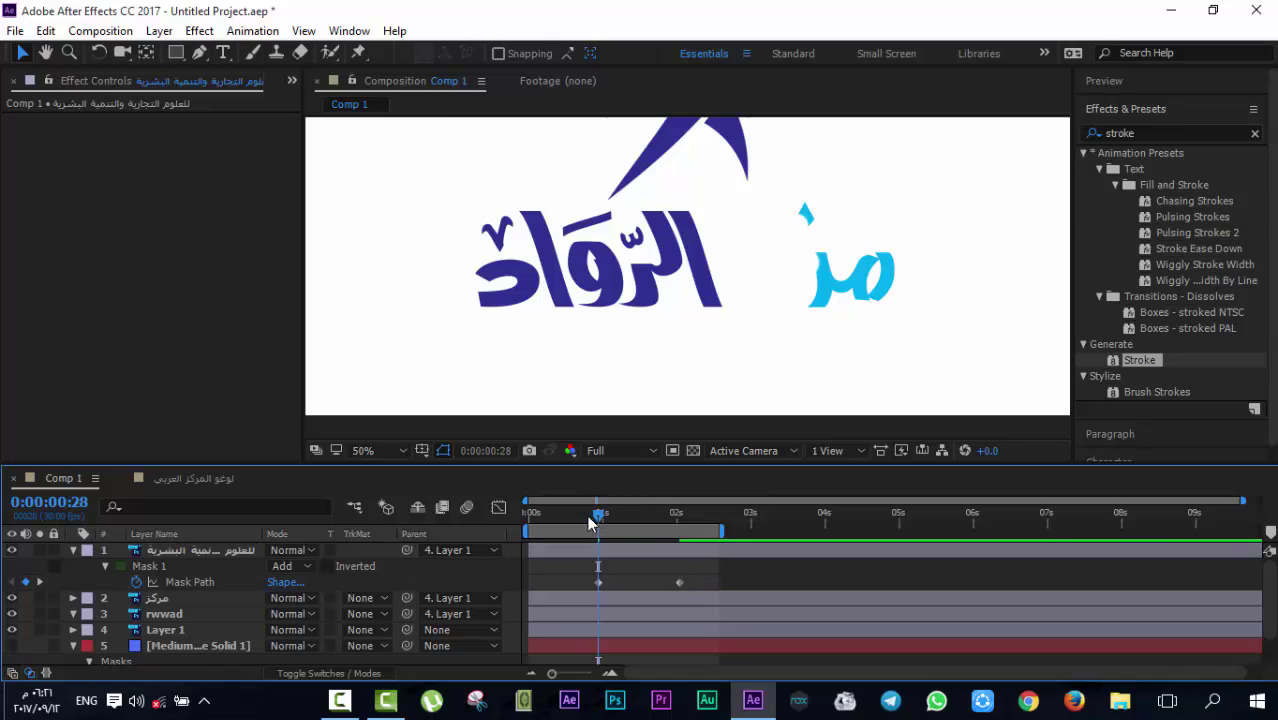
Preview the finished logo animation from 0:00:00:00
drag(590, 518, 508, 513)
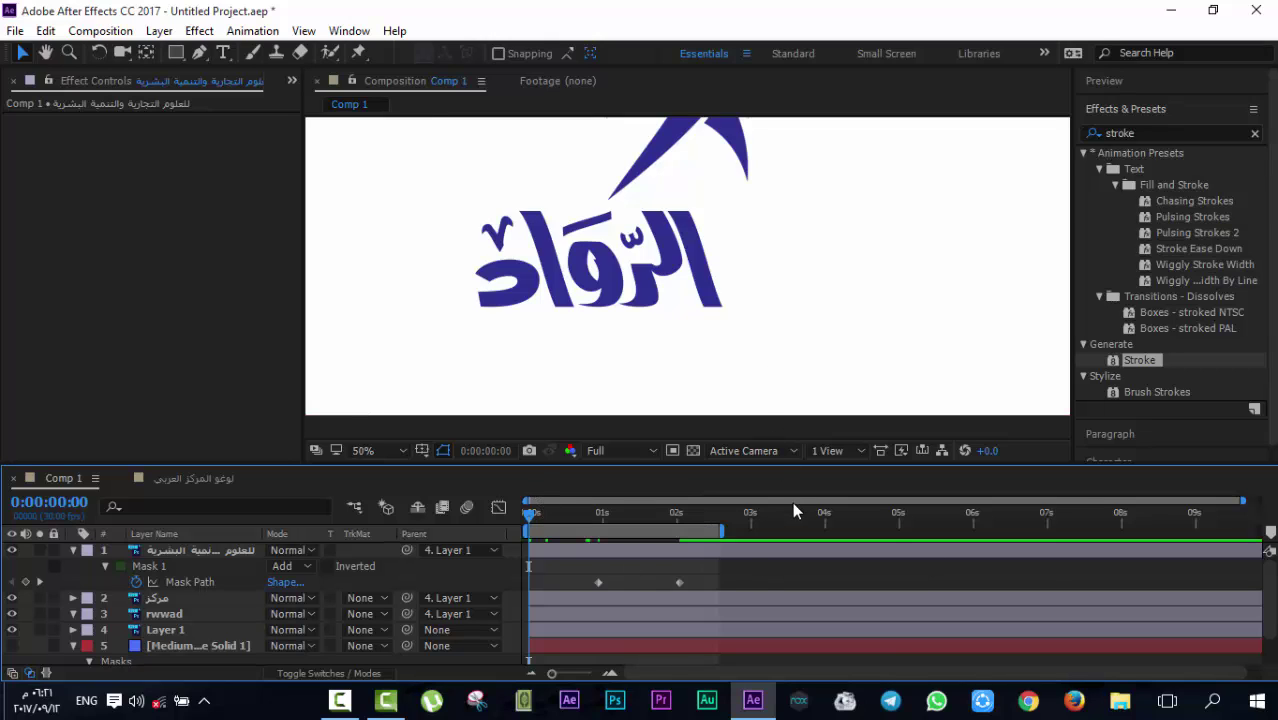
key(space)
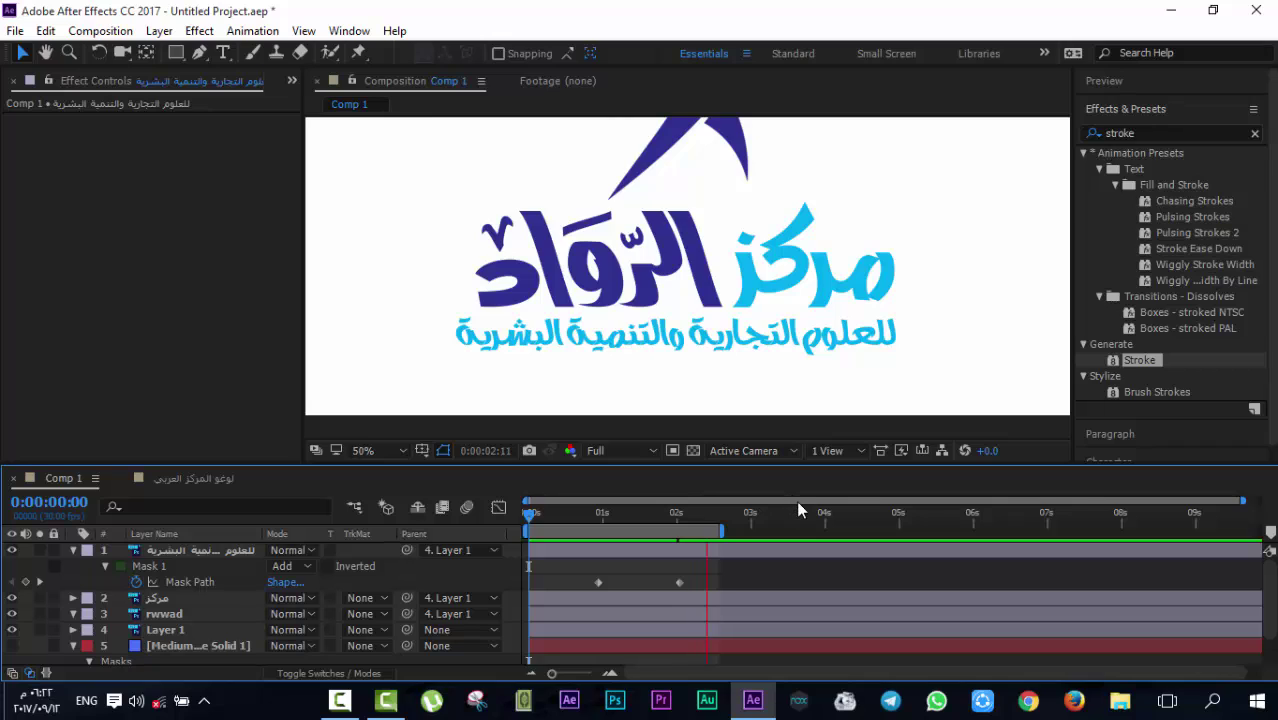
key(space)
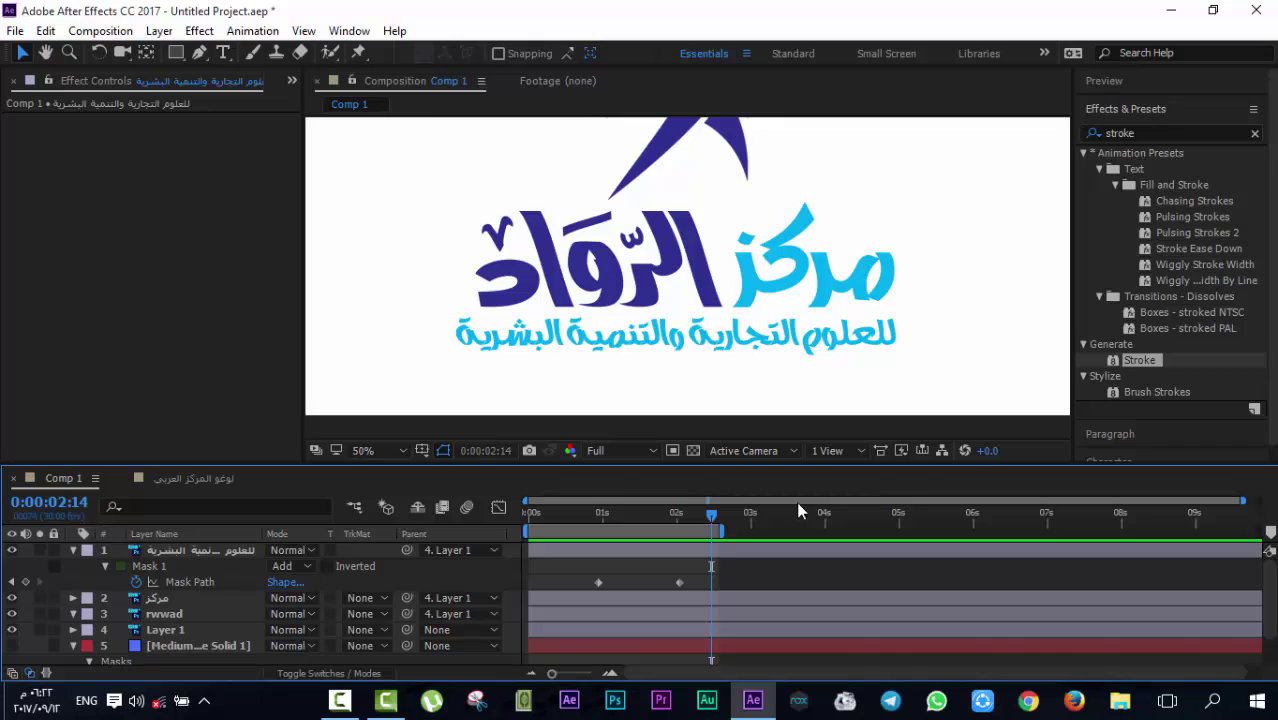
click(388, 700)
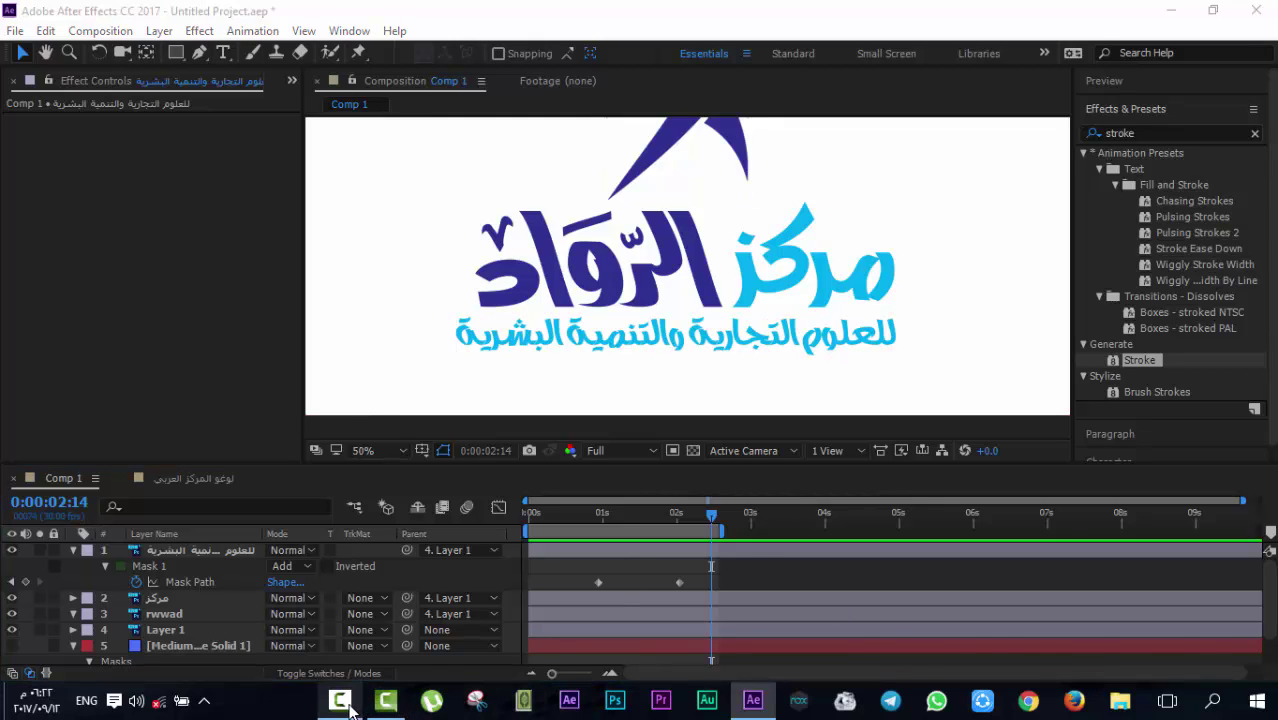
click(1191, 617)
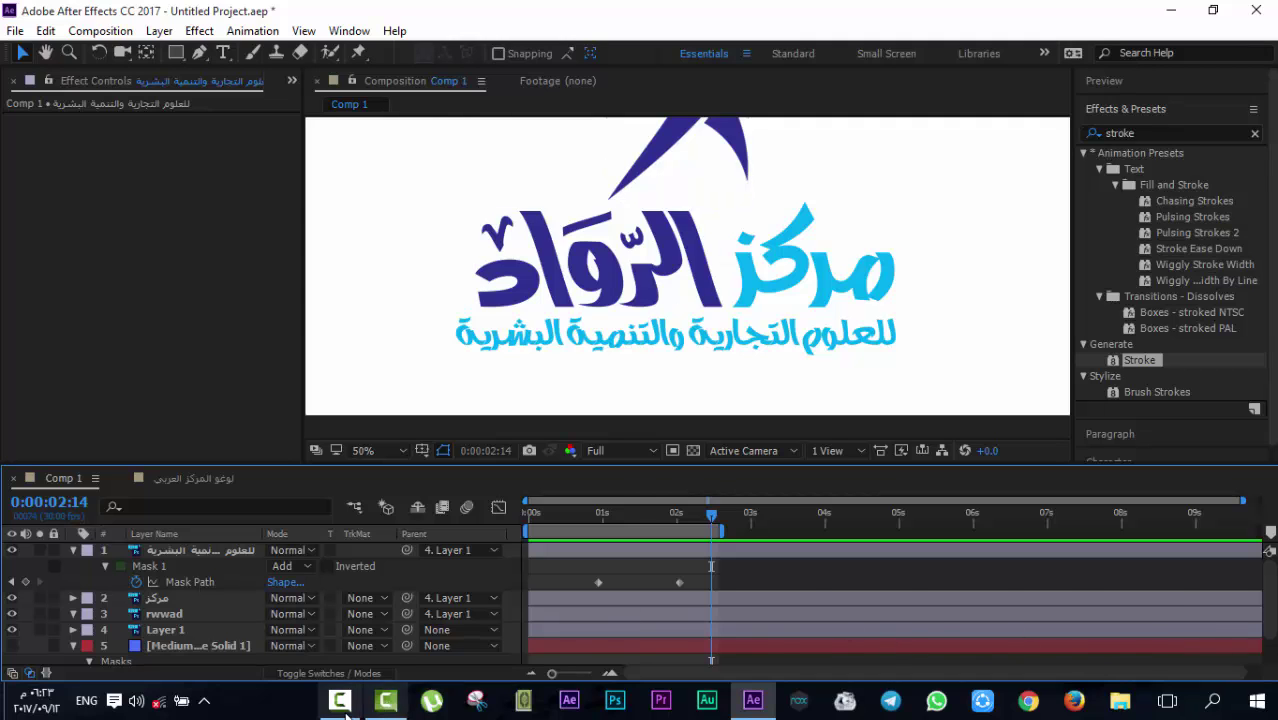
click(386, 700)
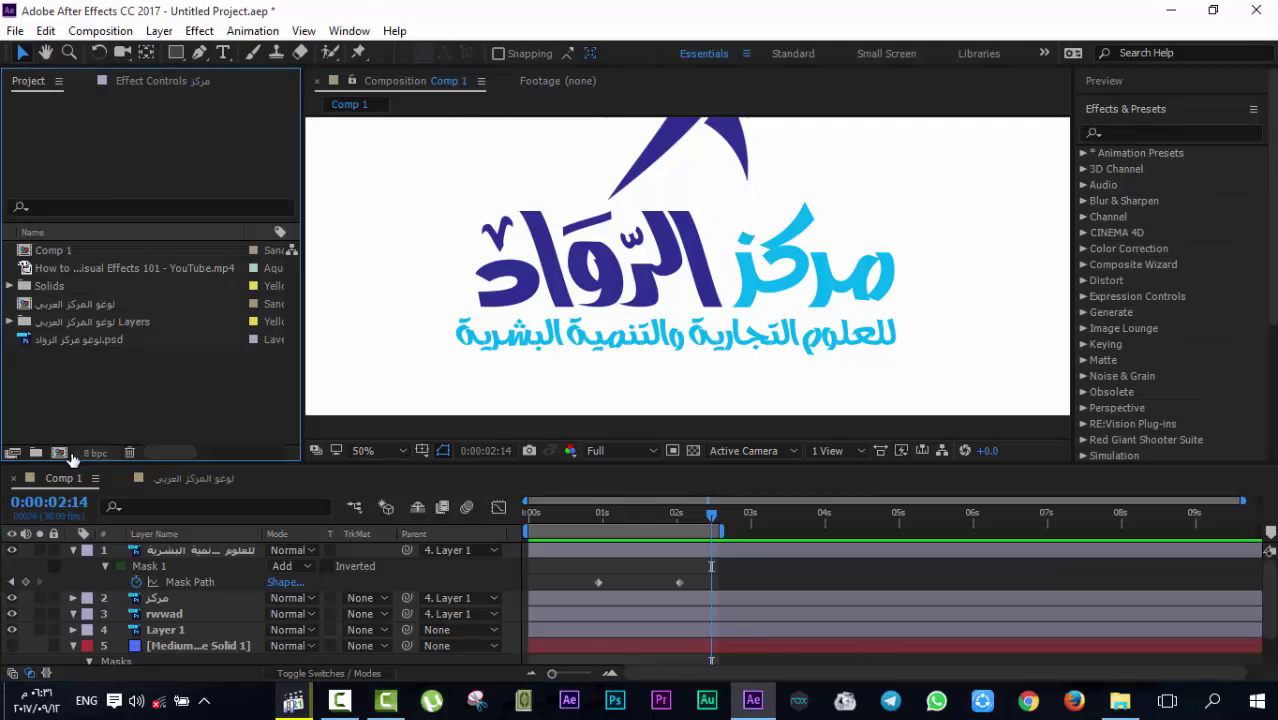
Create a new composition named Comp 2 at 1280 x 720 px, 30 fps, with a duration of 0:00:05:01
click(59, 453)
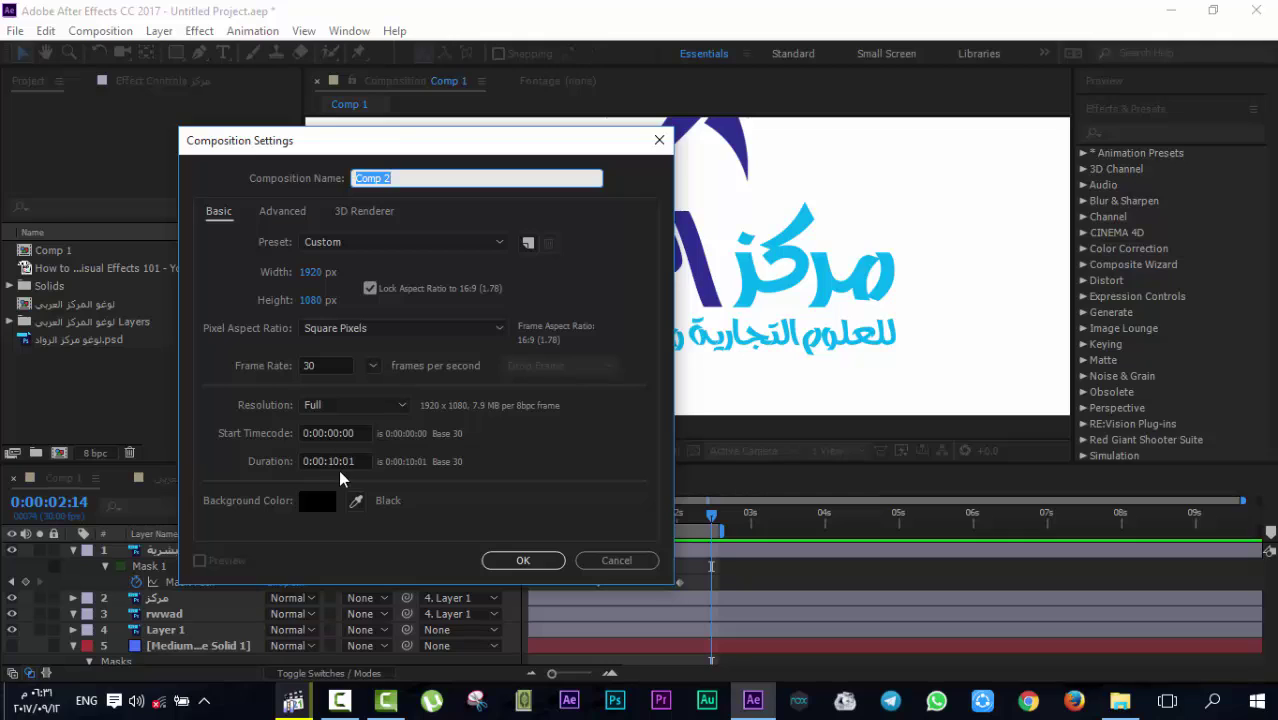
click(329, 463)
double_click(333, 461)
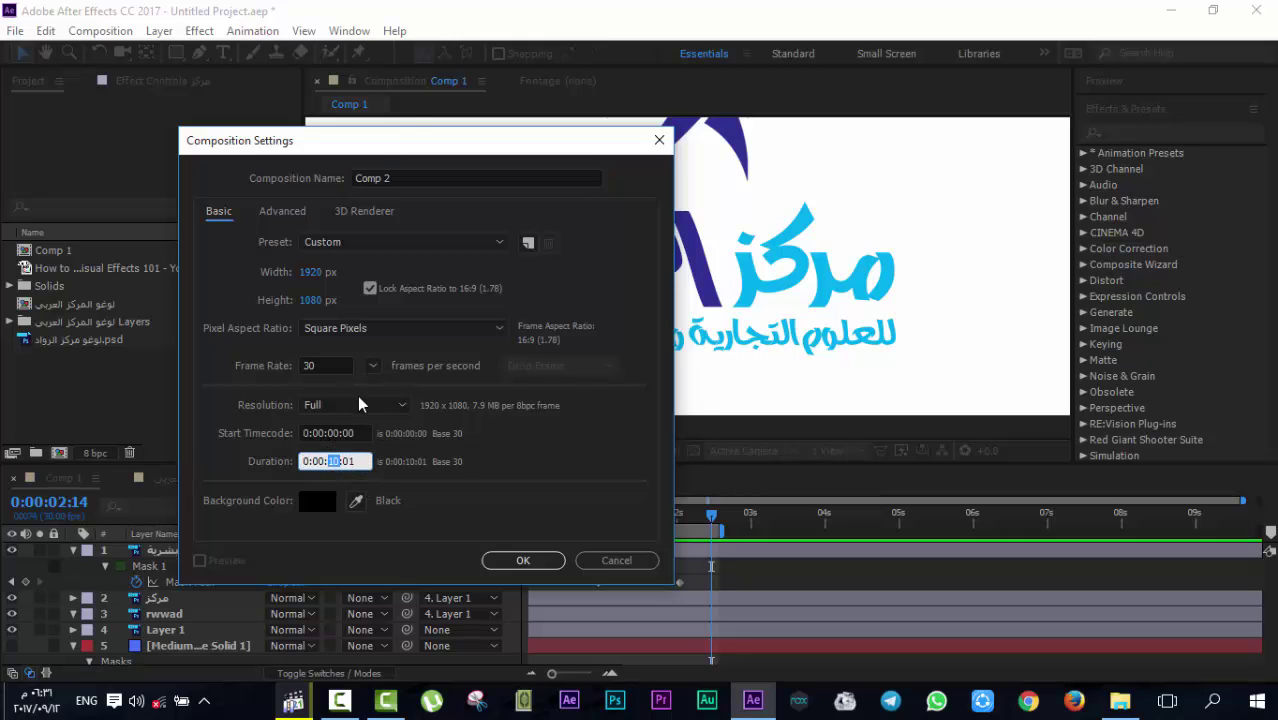
text(5)
click(309, 299)
text(720)
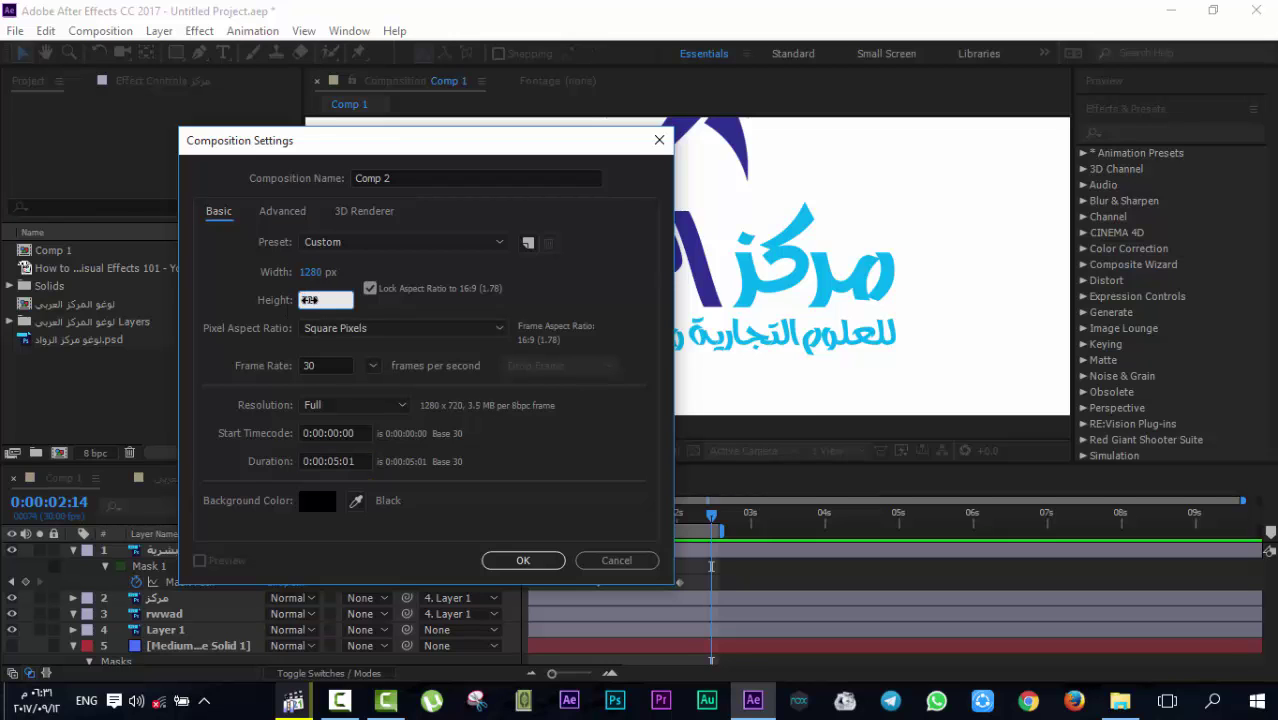
key(Return)
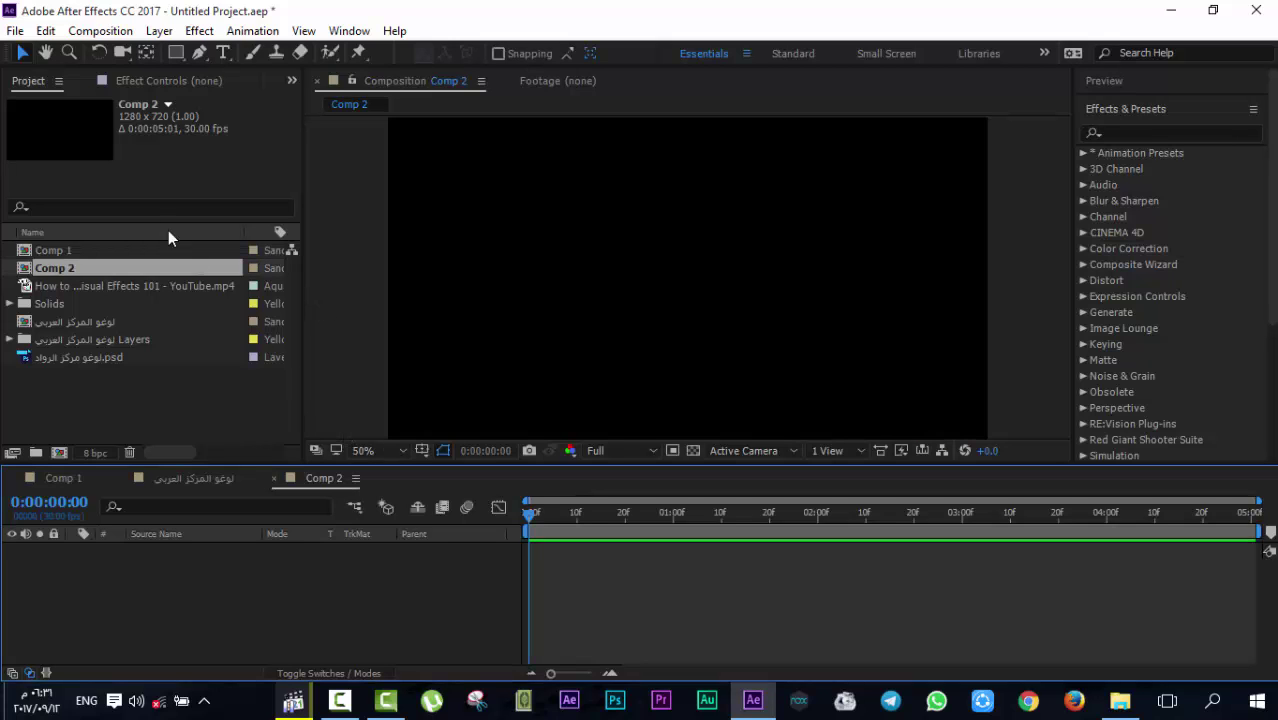
click(293, 700)
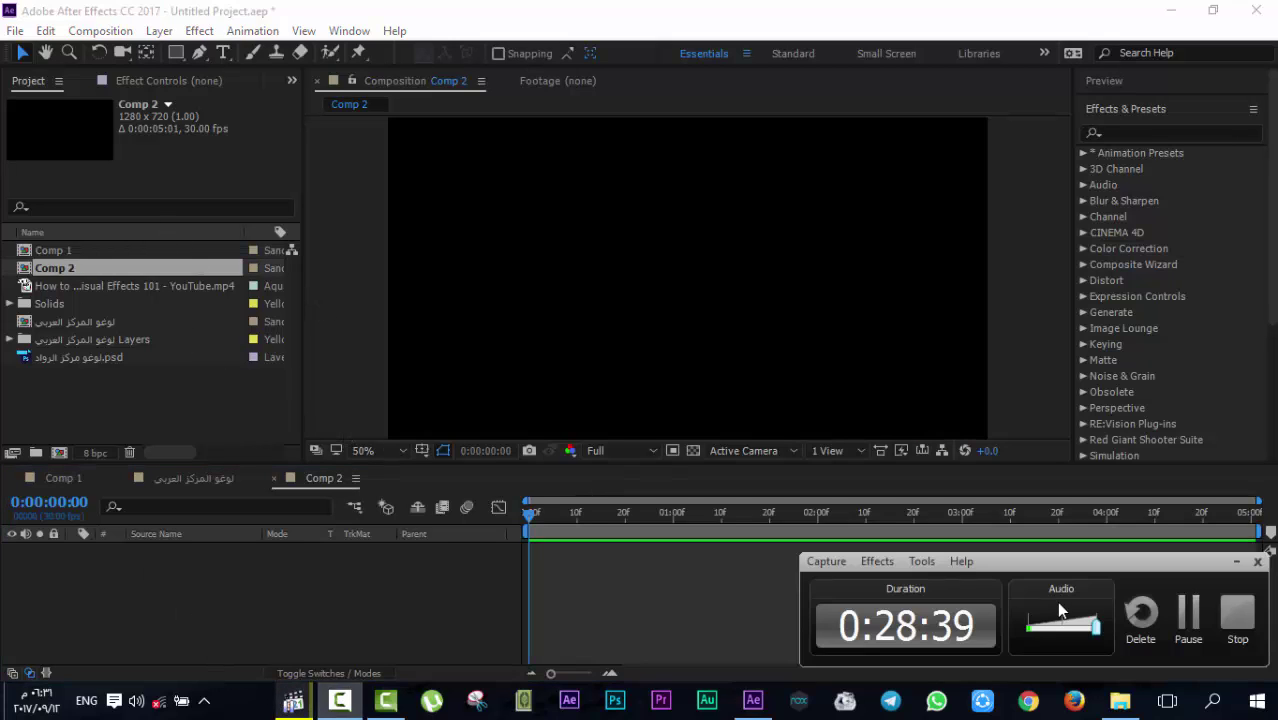
click(1186, 622)
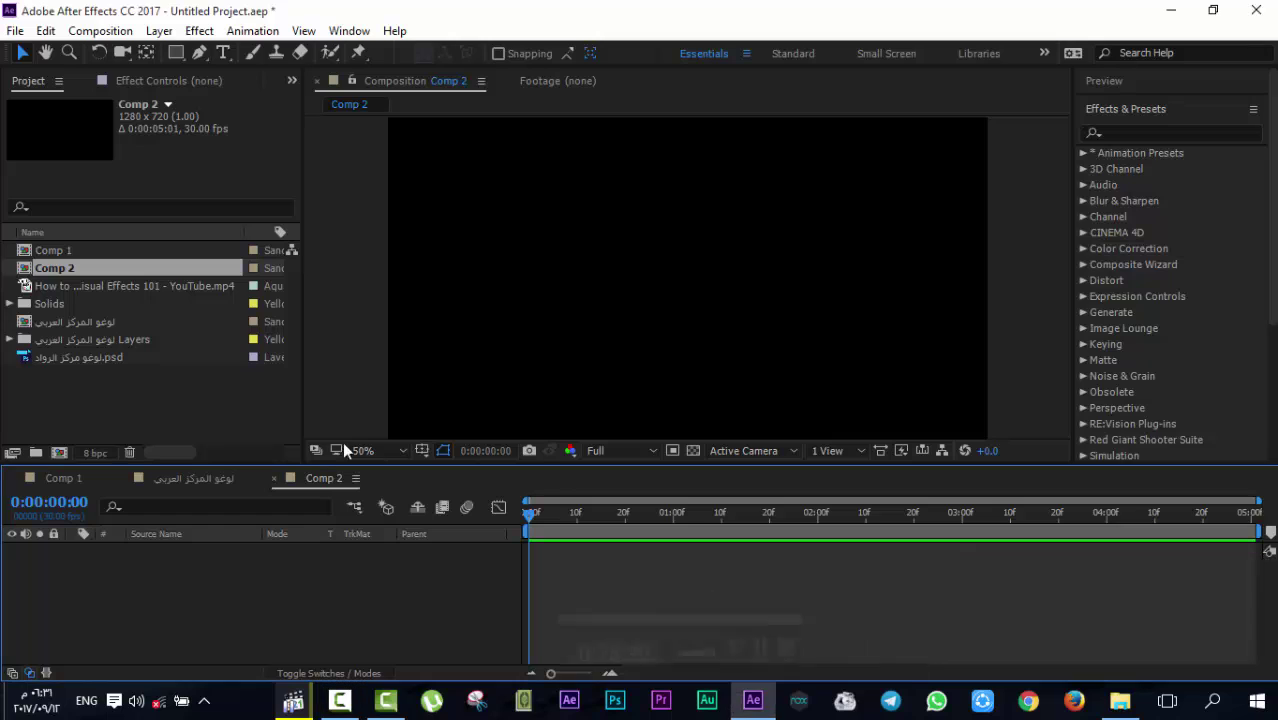
click(108, 286)
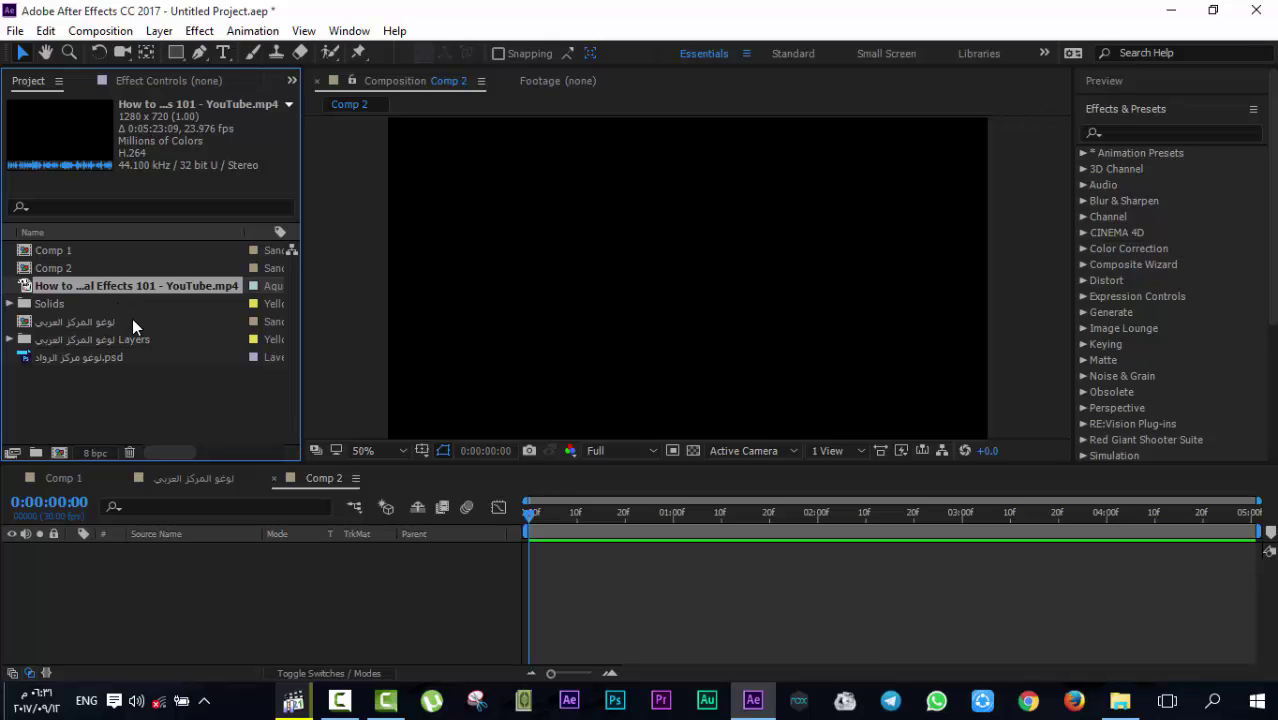
click(293, 700)
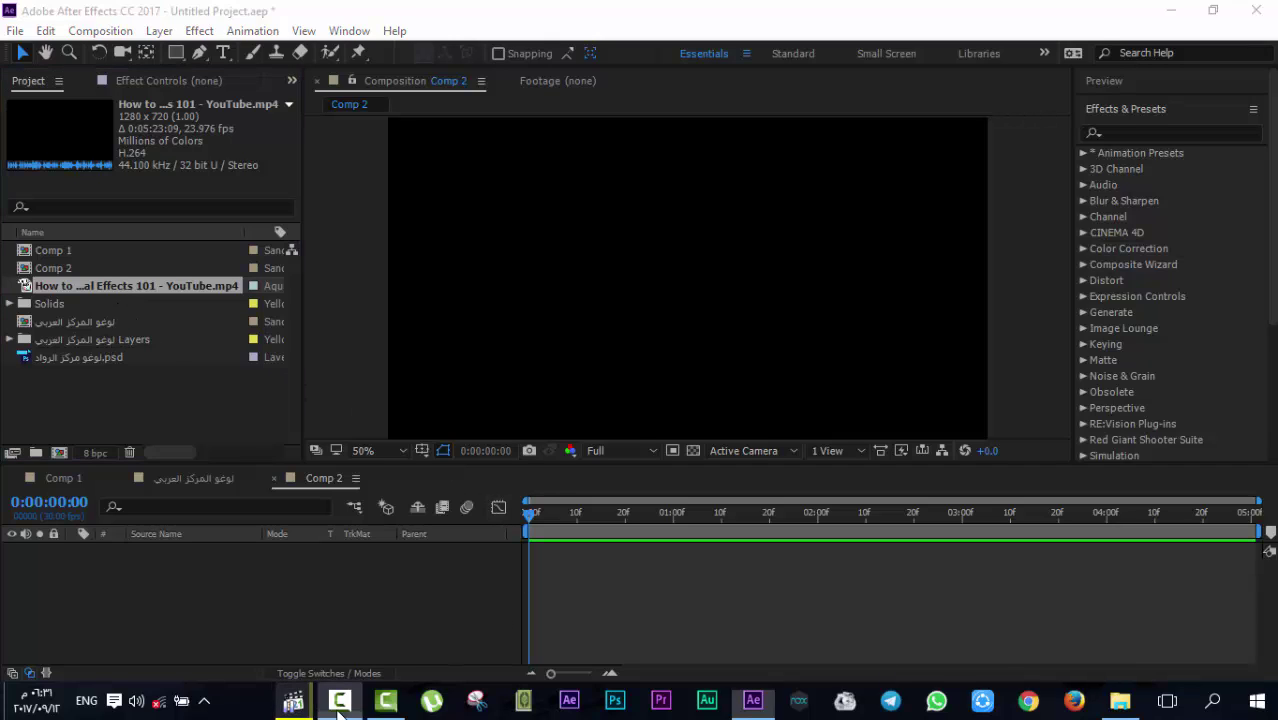
click(1186, 617)
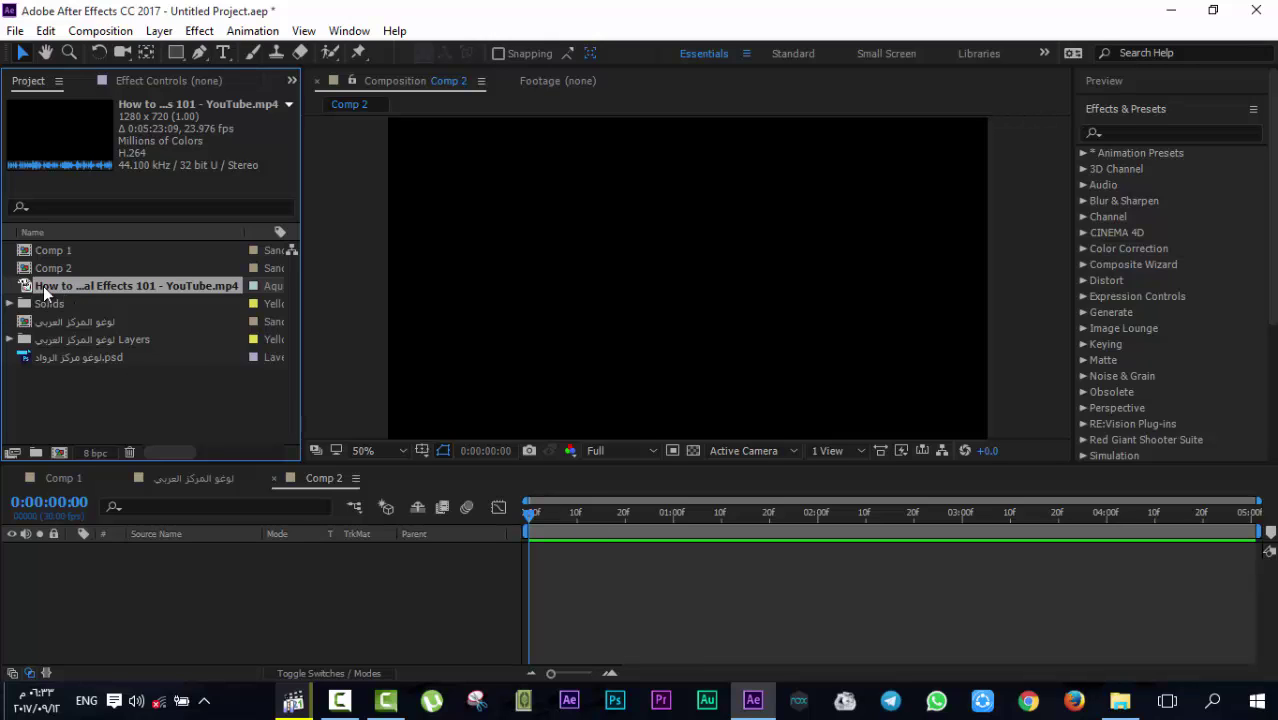
click(339, 700)
click(339, 704)
Add the "Visual Effects 101 - YouTube.mp4" footage to Comp 2 as a layer and move the current time to 0:00:01:08
drag(80, 292, 160, 555)
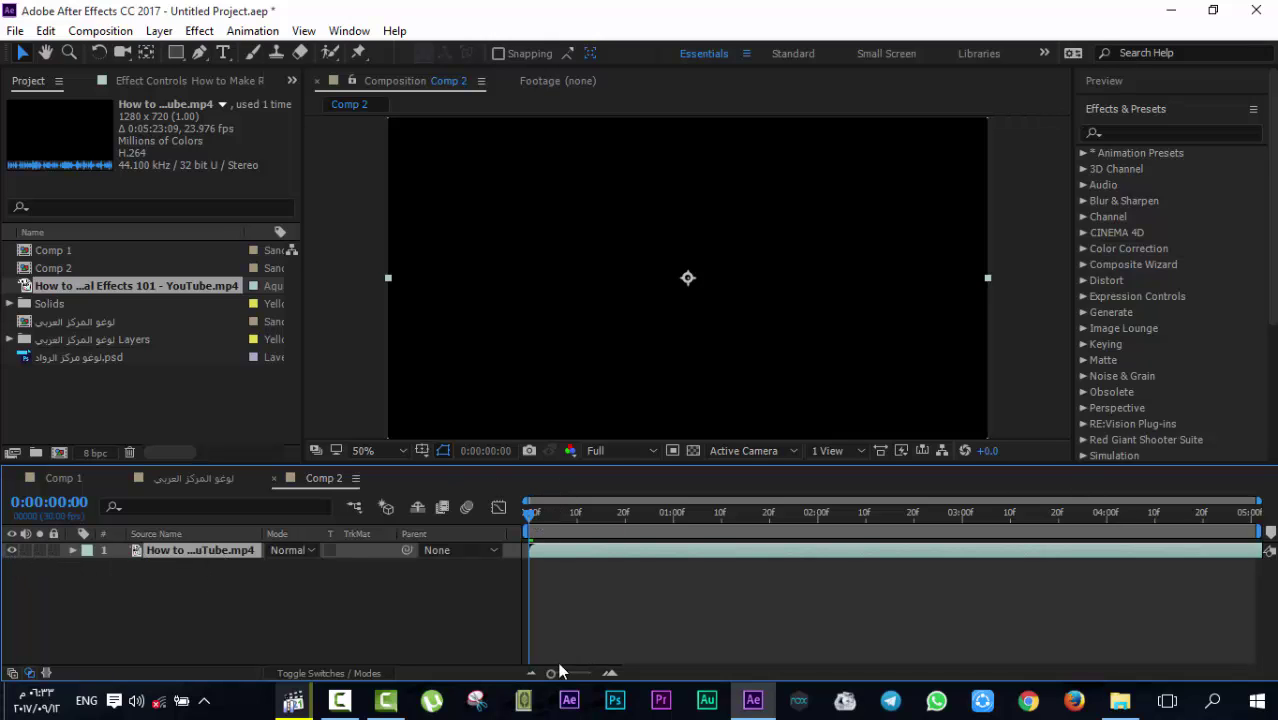
drag(656, 514, 714, 515)
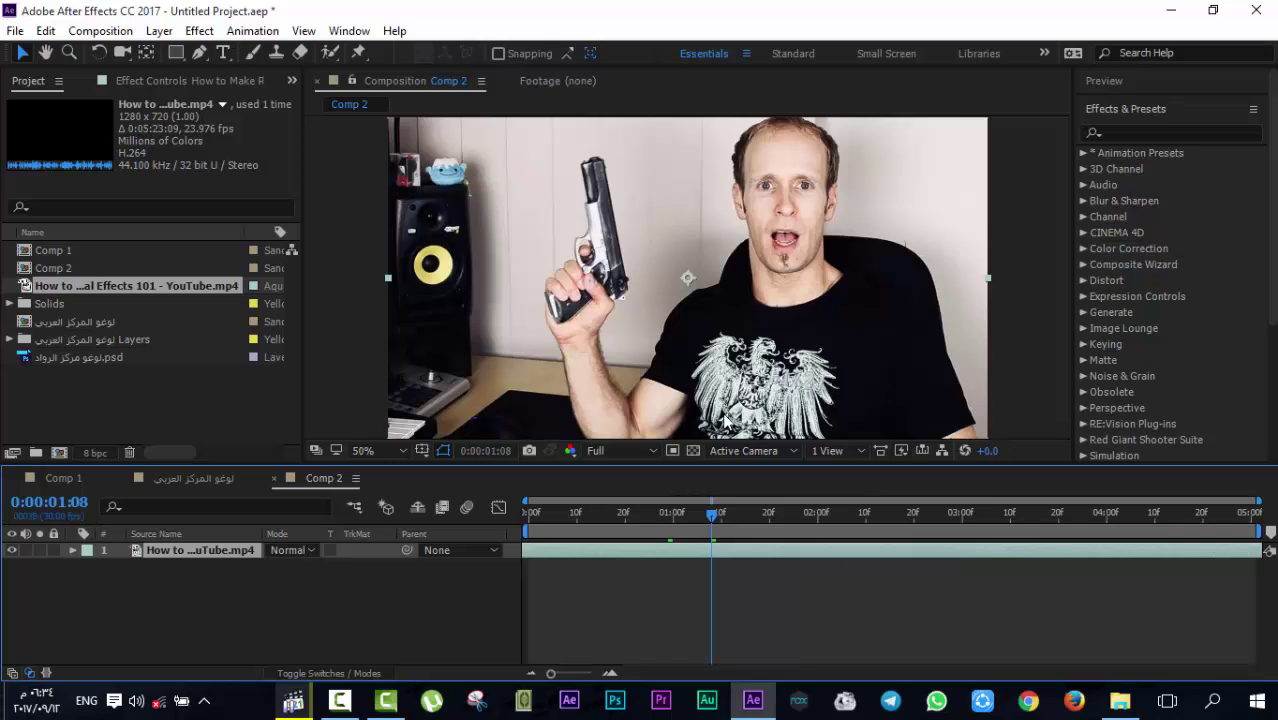
Trim the footage layer's in point to 0:00:42:00 in the Layer viewer and return to the Comp 2 view
double_click(643, 549)
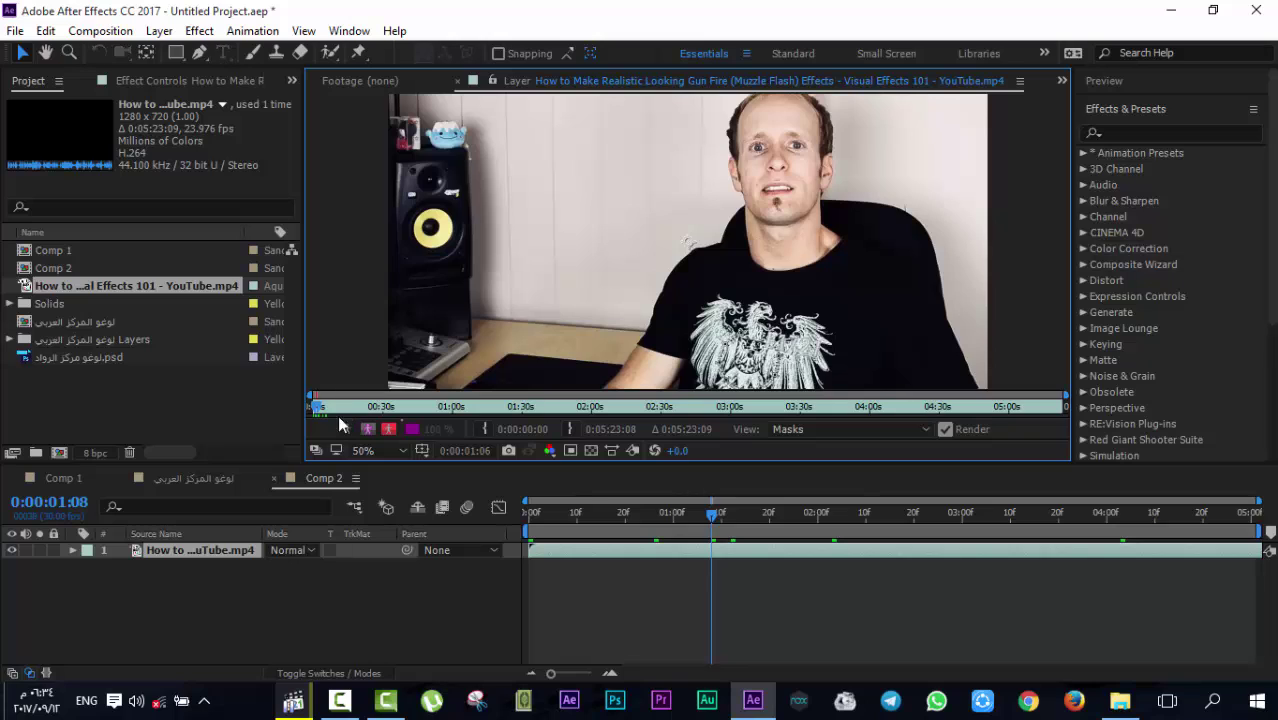
click(338, 410)
drag(313, 407, 410, 408)
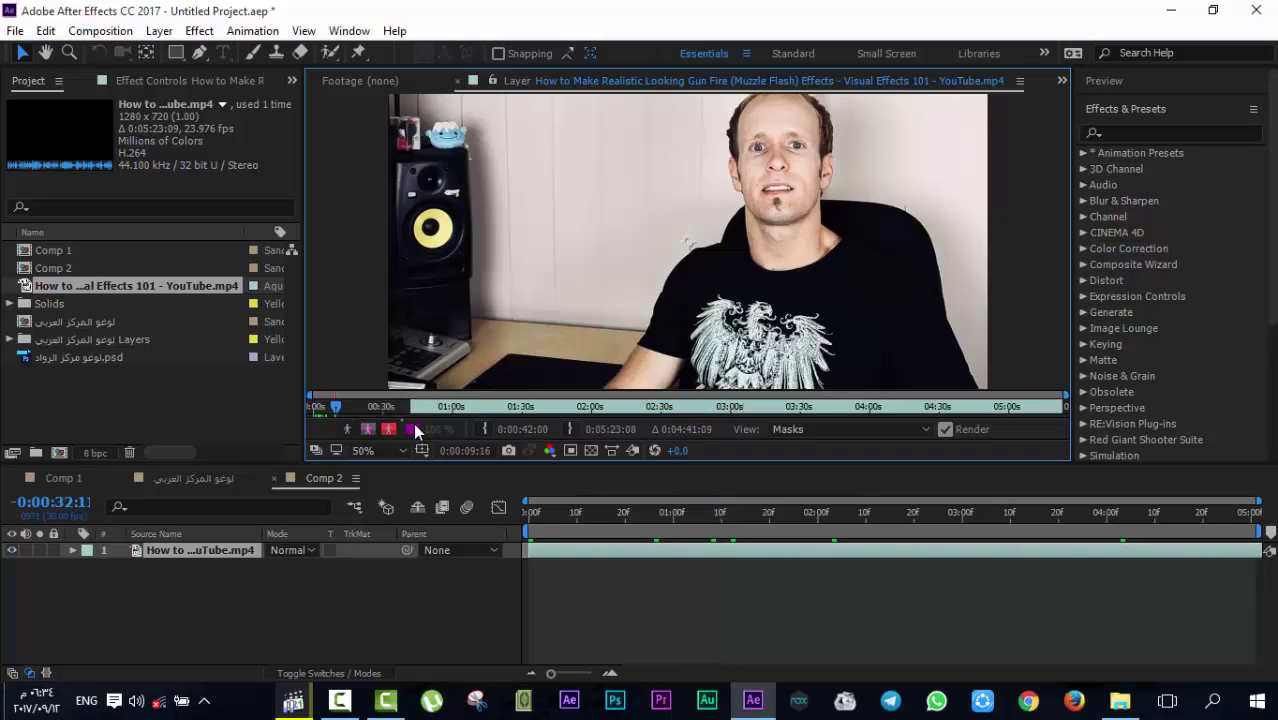
click(527, 514)
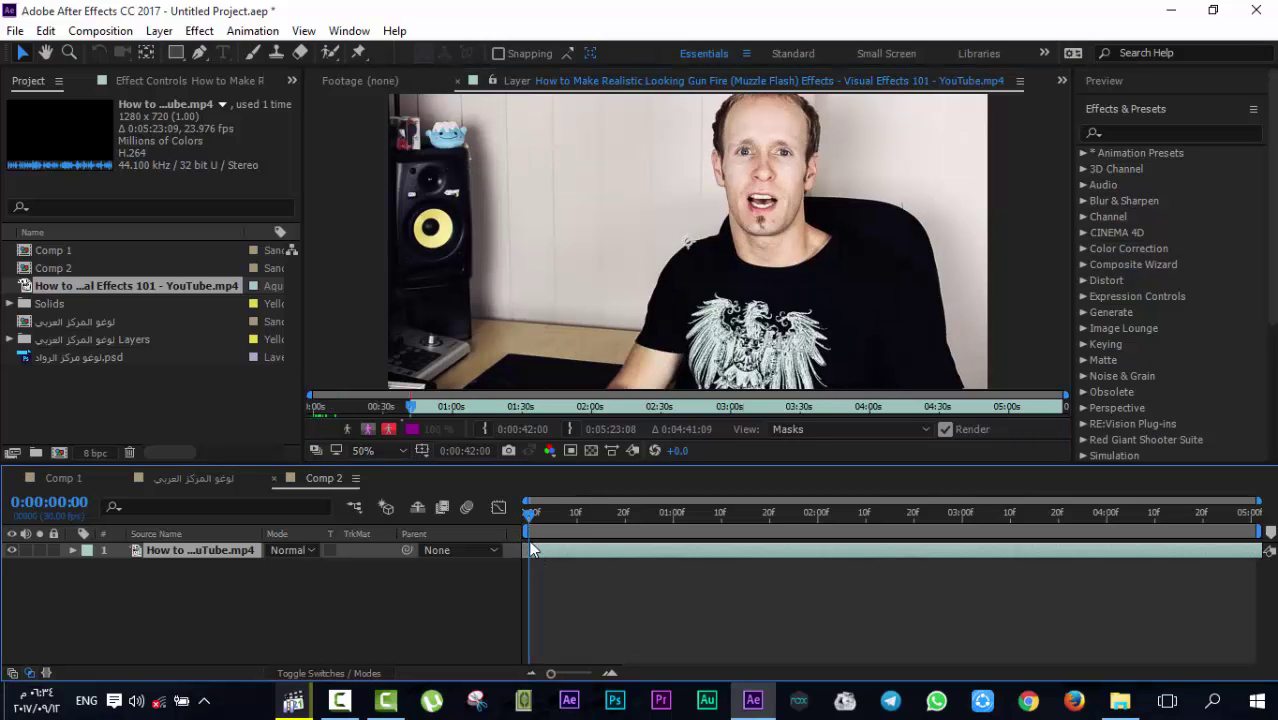
click(458, 81)
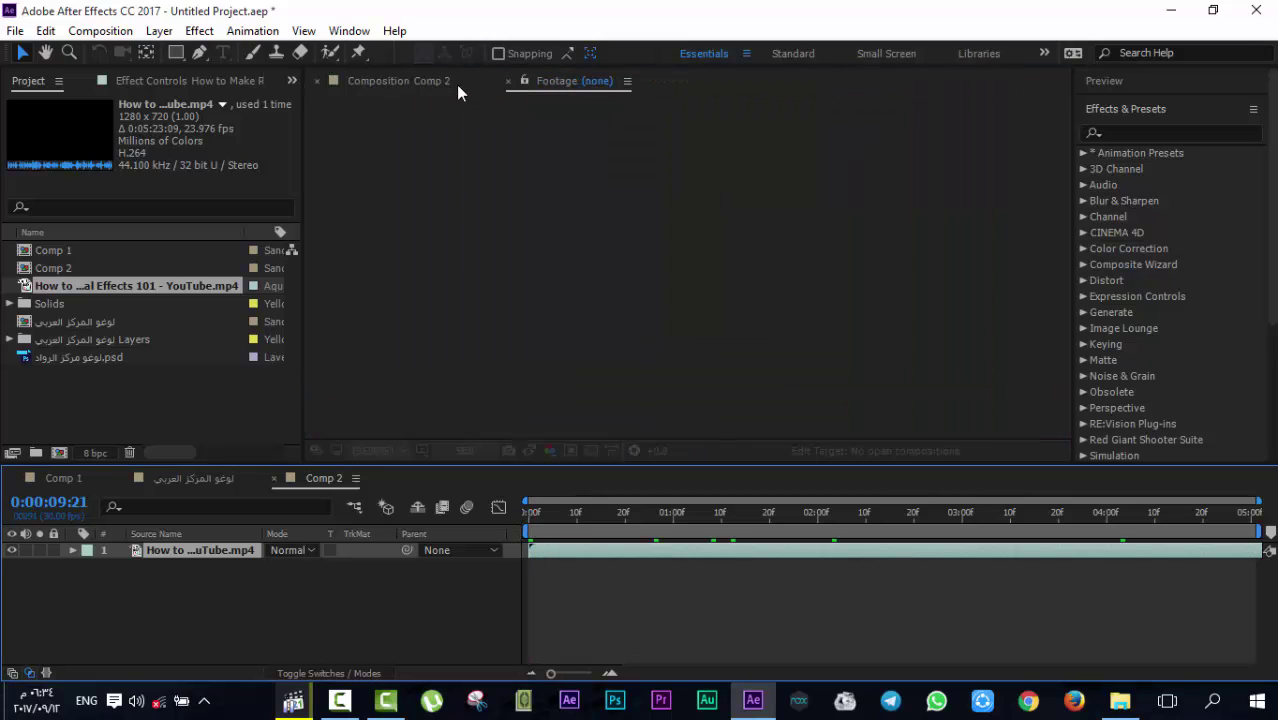
drag(548, 513, 750, 513)
click(414, 80)
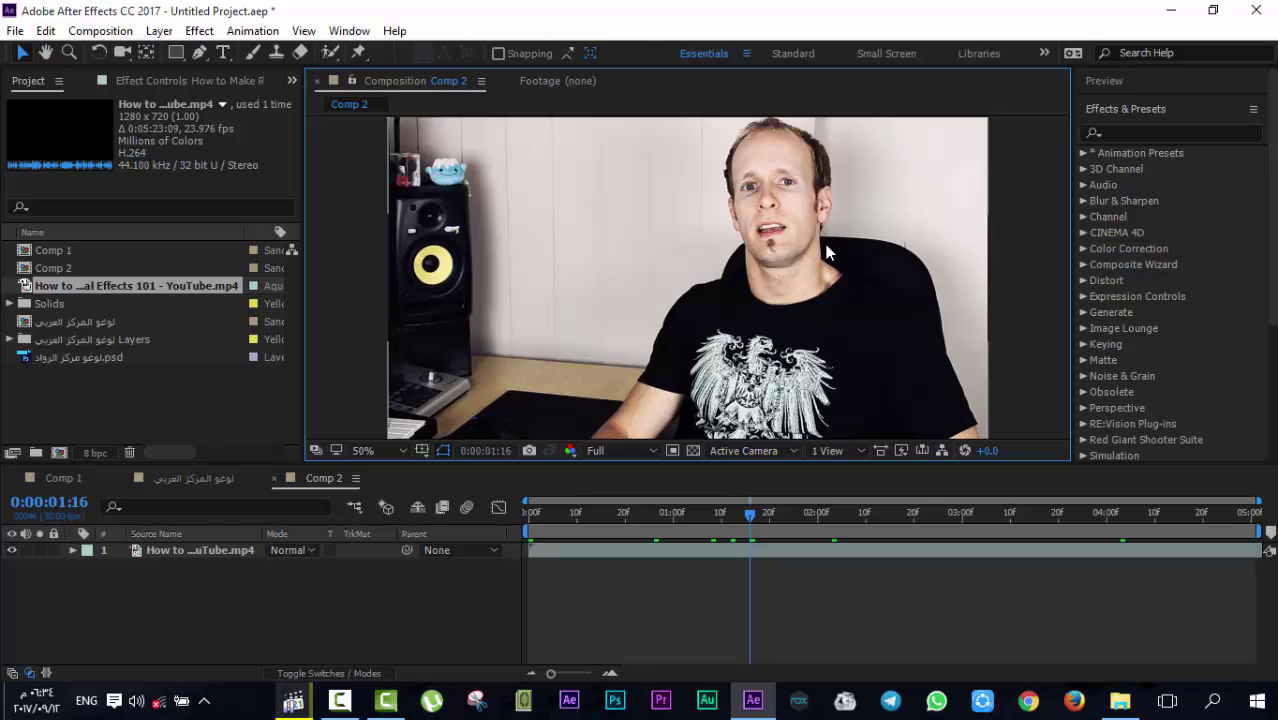
Set the current time to 0:00:00:19 and select the video layer with the Pen tool active
click(745, 355)
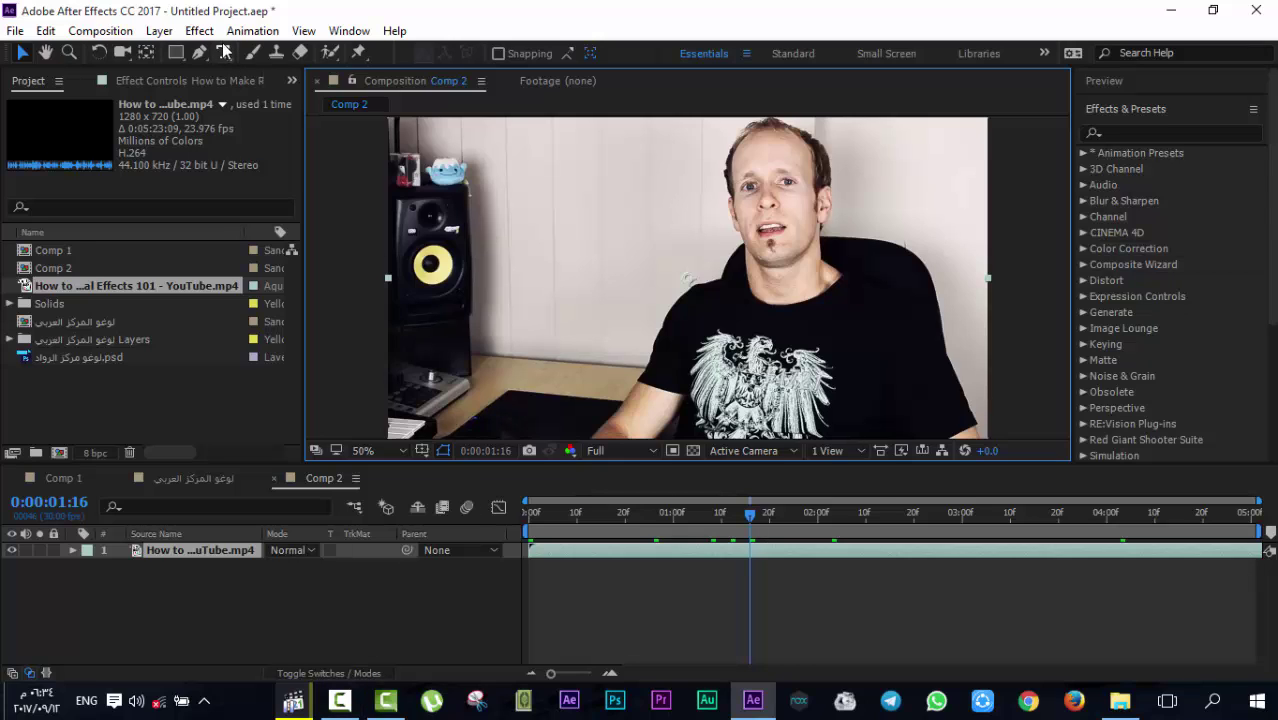
click(198, 54)
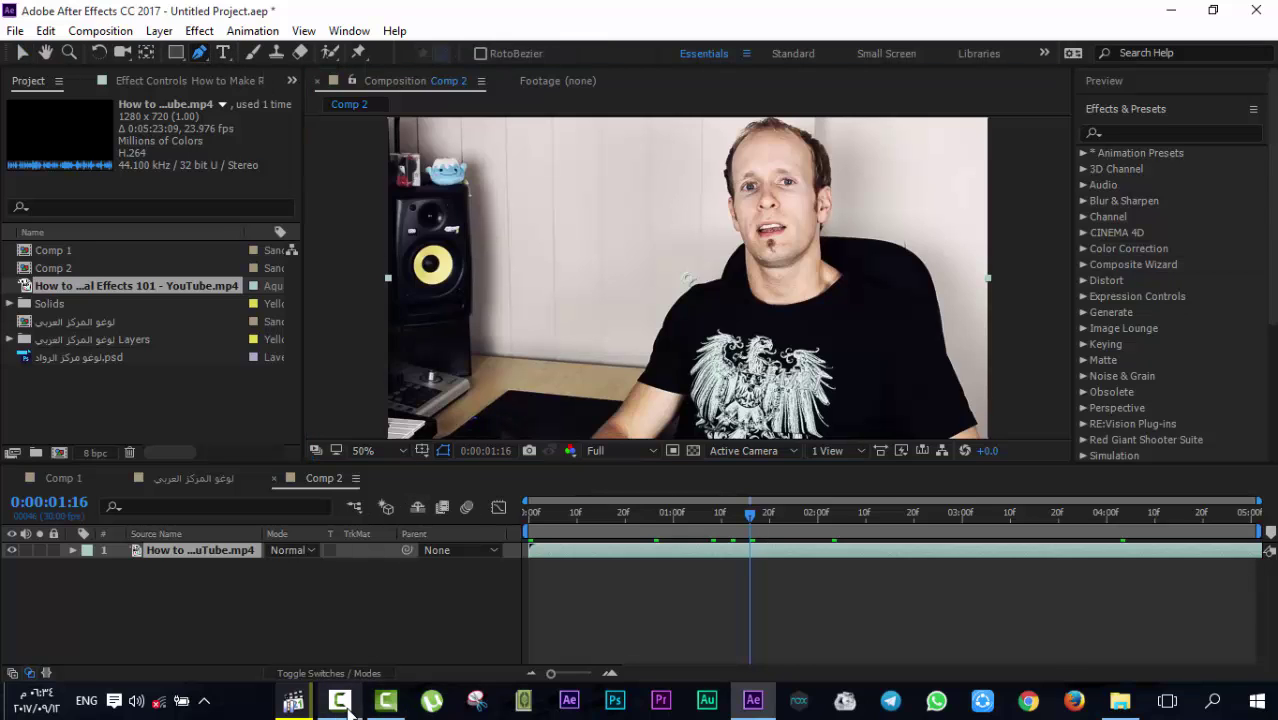
click(340, 700)
click(219, 572)
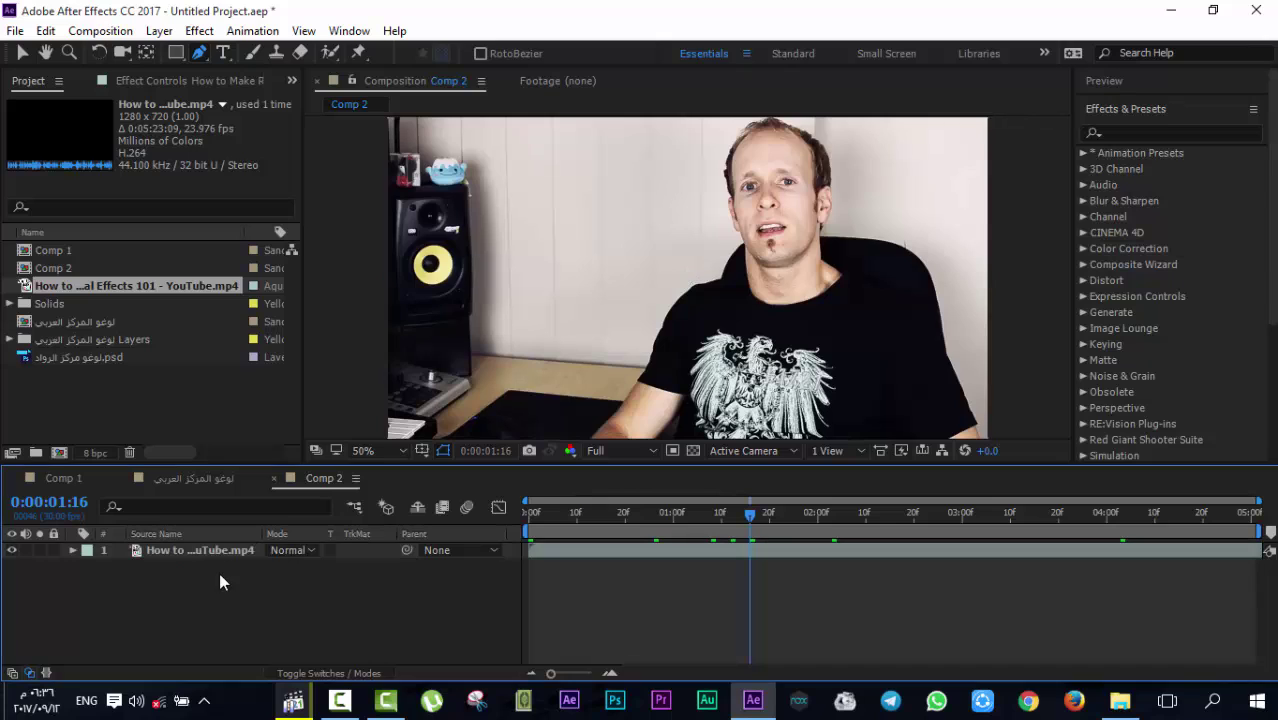
drag(562, 514, 621, 516)
click(218, 549)
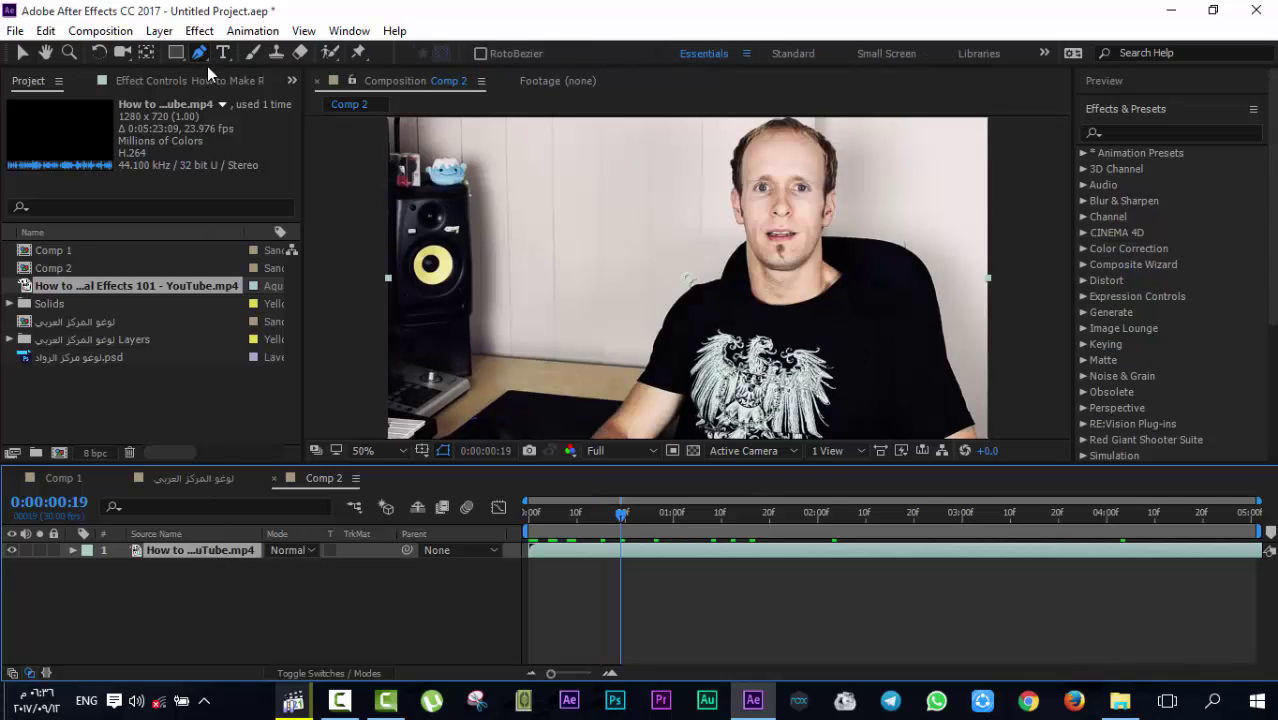
Start a Pen mask at the man's forearm by the desk and trace up along the arm, shoulder, neck and ear to the hairline
scroll(659, 271, up, 2)
key(g)
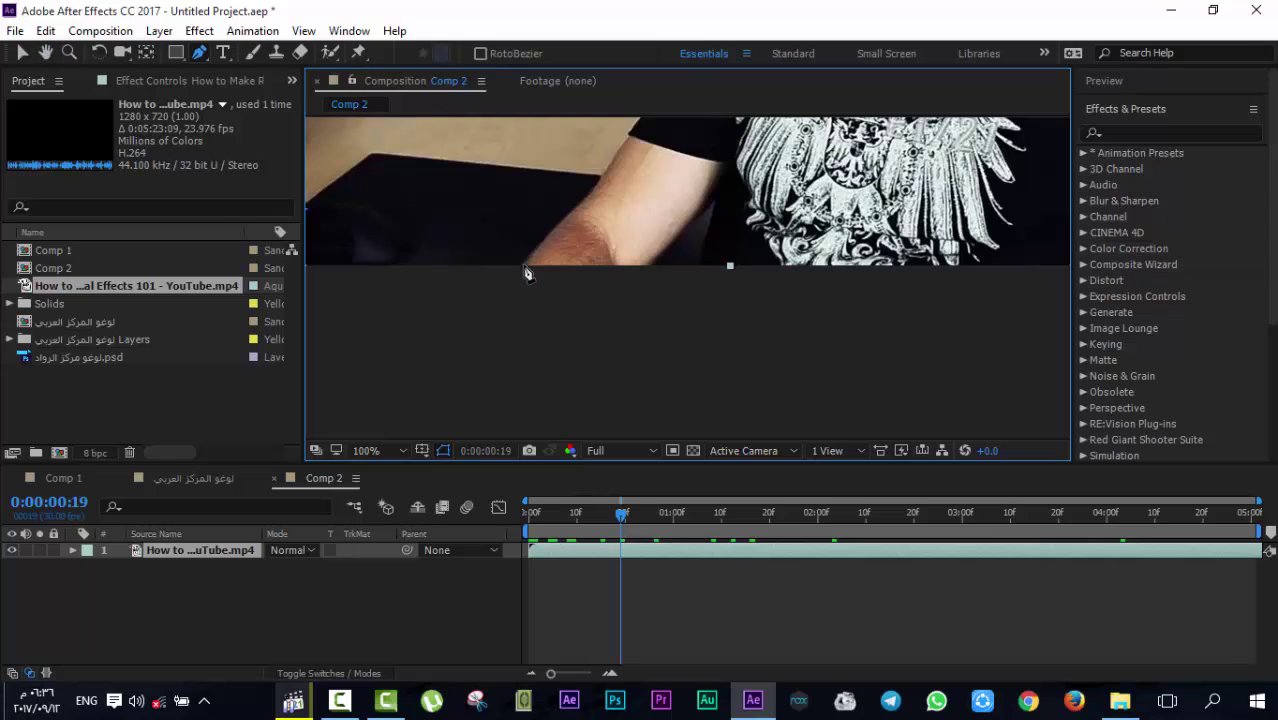
click(522, 272)
scroll(612, 190, down, 4)
scroll(655, 275, up, 2)
drag(657, 275, 598, 349)
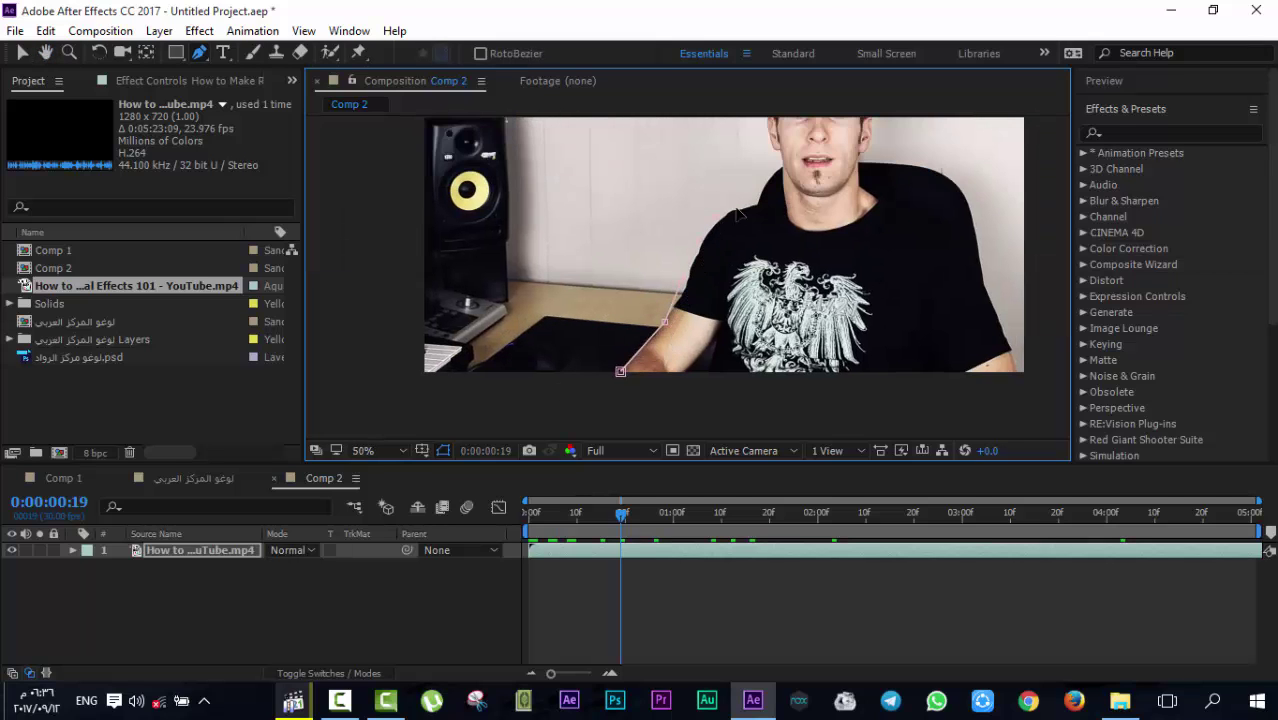
drag(772, 248, 772, 361)
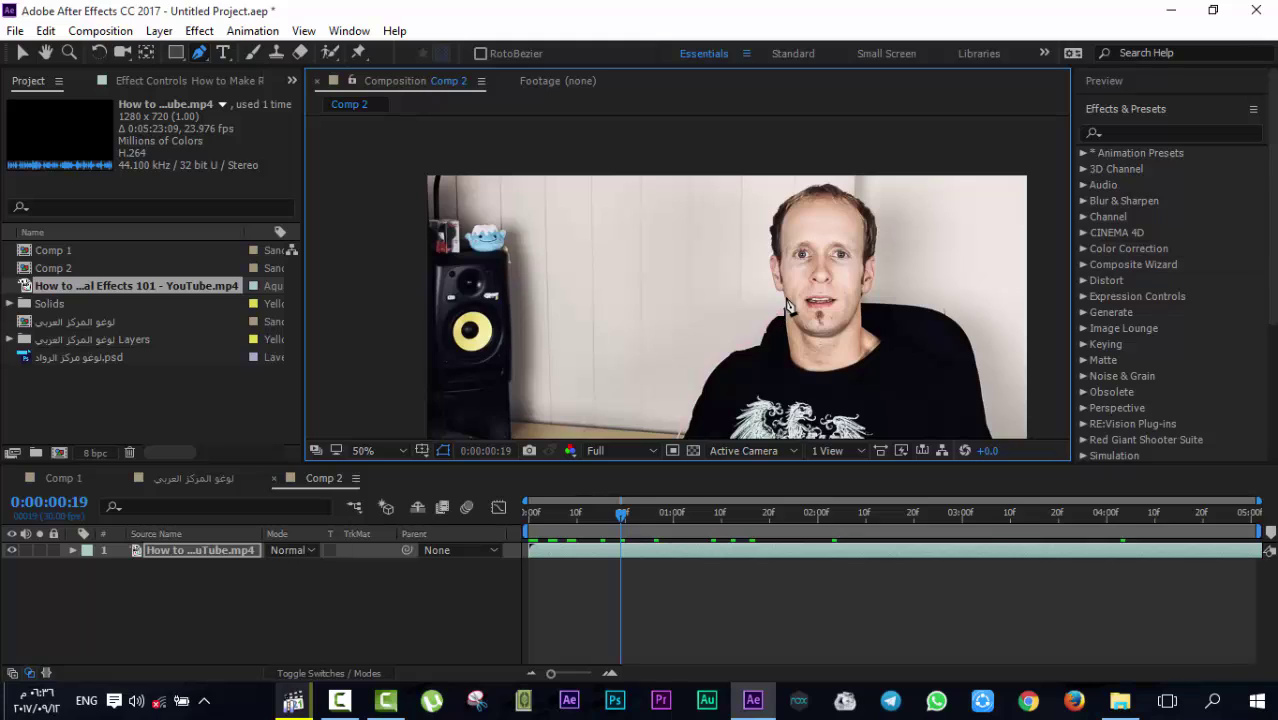
click(774, 258)
click(771, 234)
click(775, 213)
click(795, 193)
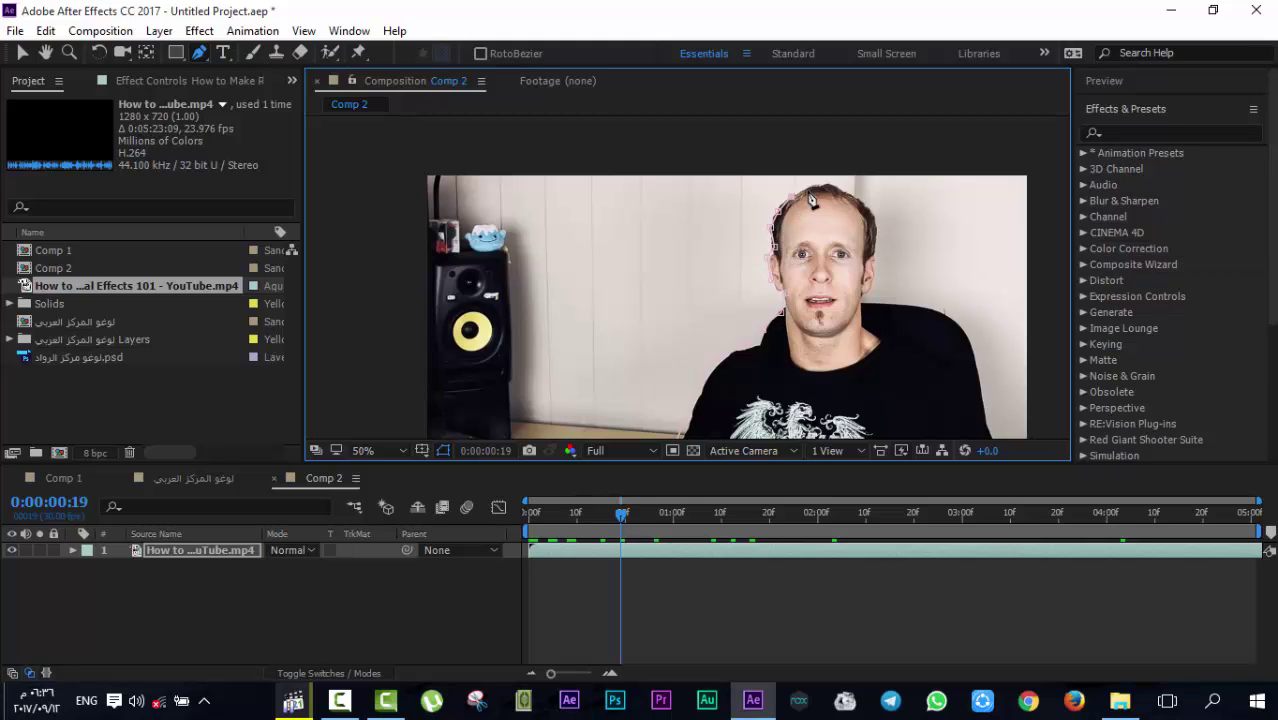
Continue the mask over the top of the man's head and down the other side of his face, neck and shoulder
click(820, 185)
click(845, 188)
click(865, 202)
click(873, 230)
click(875, 256)
click(862, 308)
click(873, 330)
click(911, 353)
click(959, 378)
click(980, 410)
Extend the mask down the man's other arm, run it just below the frame's lower edge, and close it at the starting point
drag(985, 415, 868, 192)
click(903, 286)
click(905, 304)
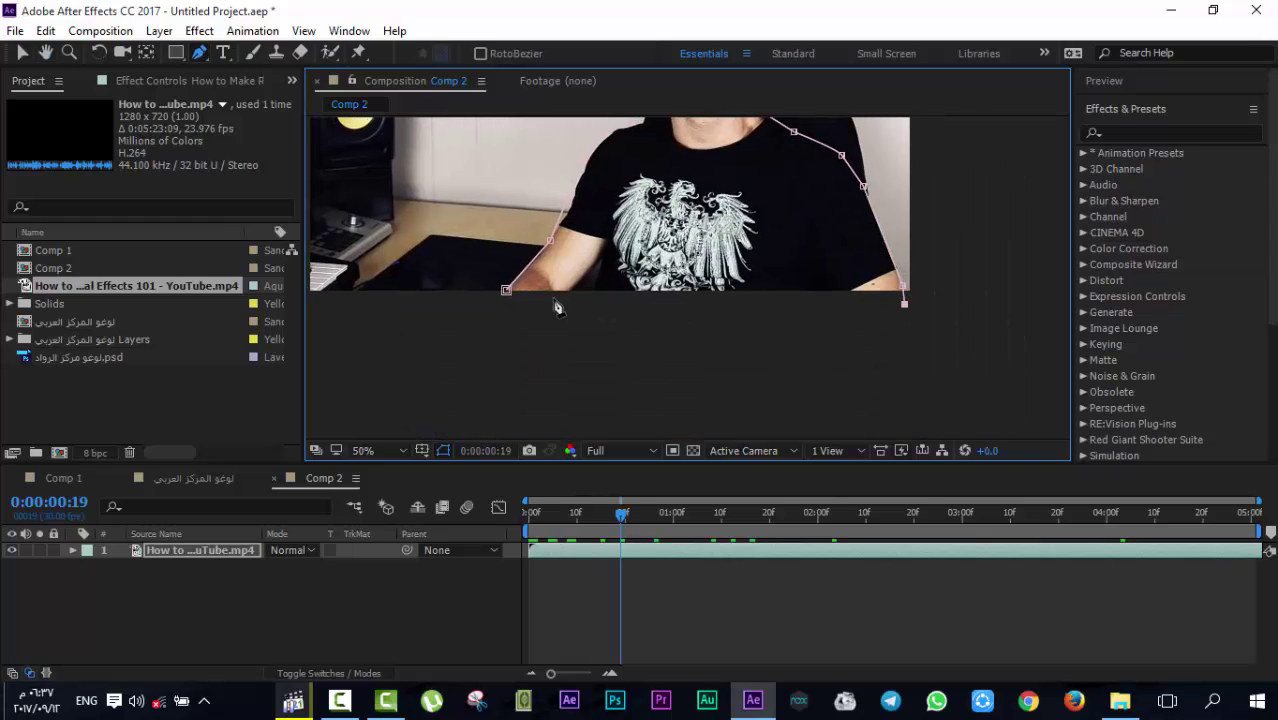
click(509, 303)
click(506, 291)
Refine the closed mask by moving its points to fit the man's shoulder and both sides of his neck more closely
key(comma)
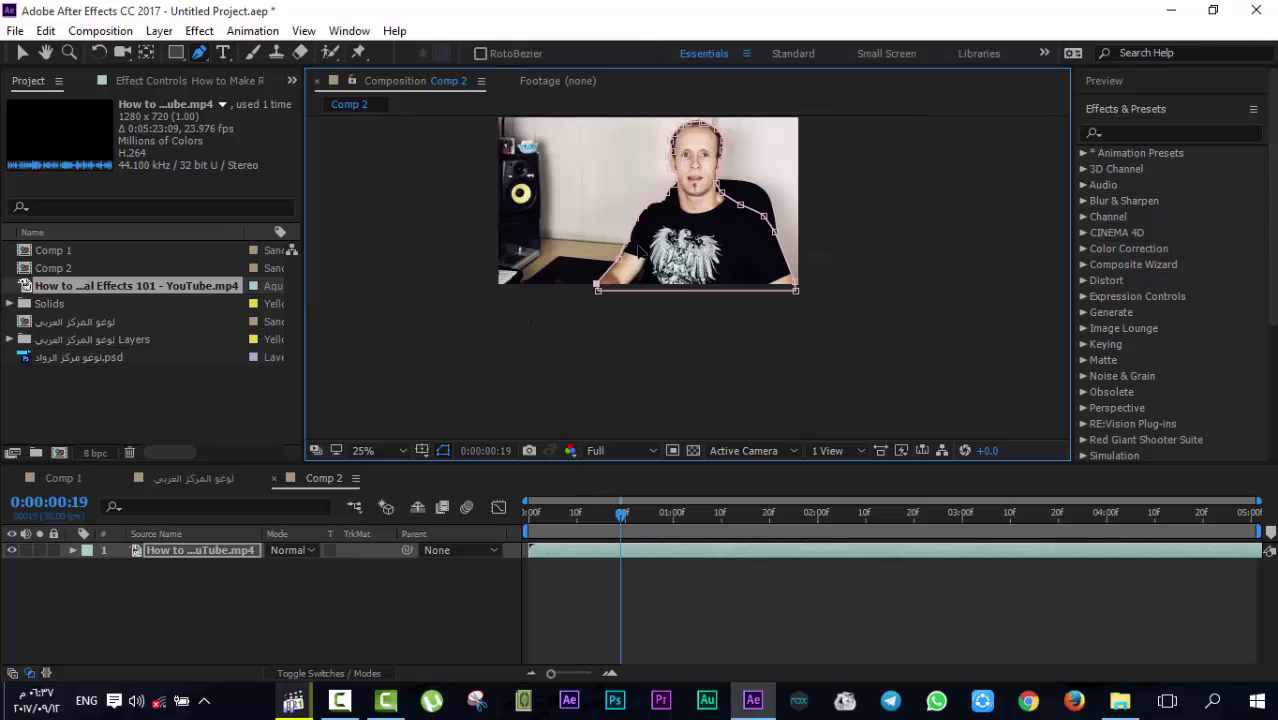
key(period)
key(v)
drag(566, 200, 574, 204)
drag(583, 158, 630, 140)
scroll(636, 200, up, 2)
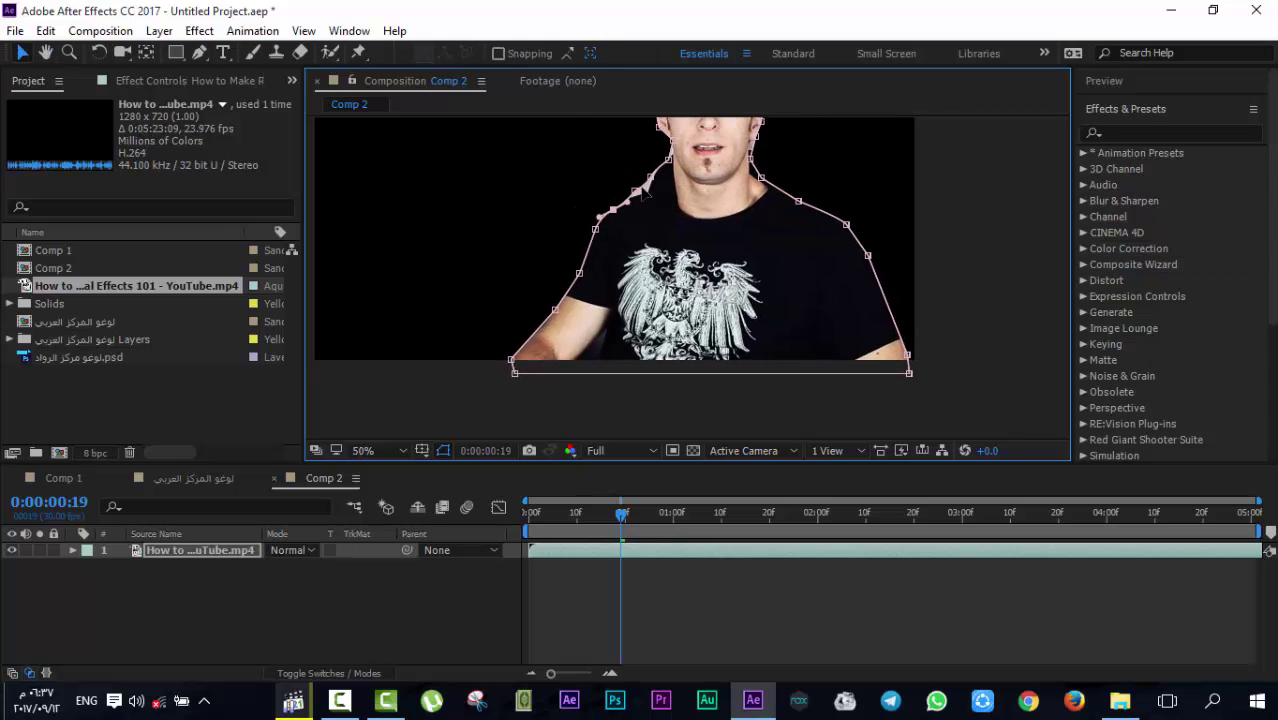
mouse_move(641, 195)
mouse_down()
mouse_move(668, 168)
mouse_move(662, 182)
mouse_up()
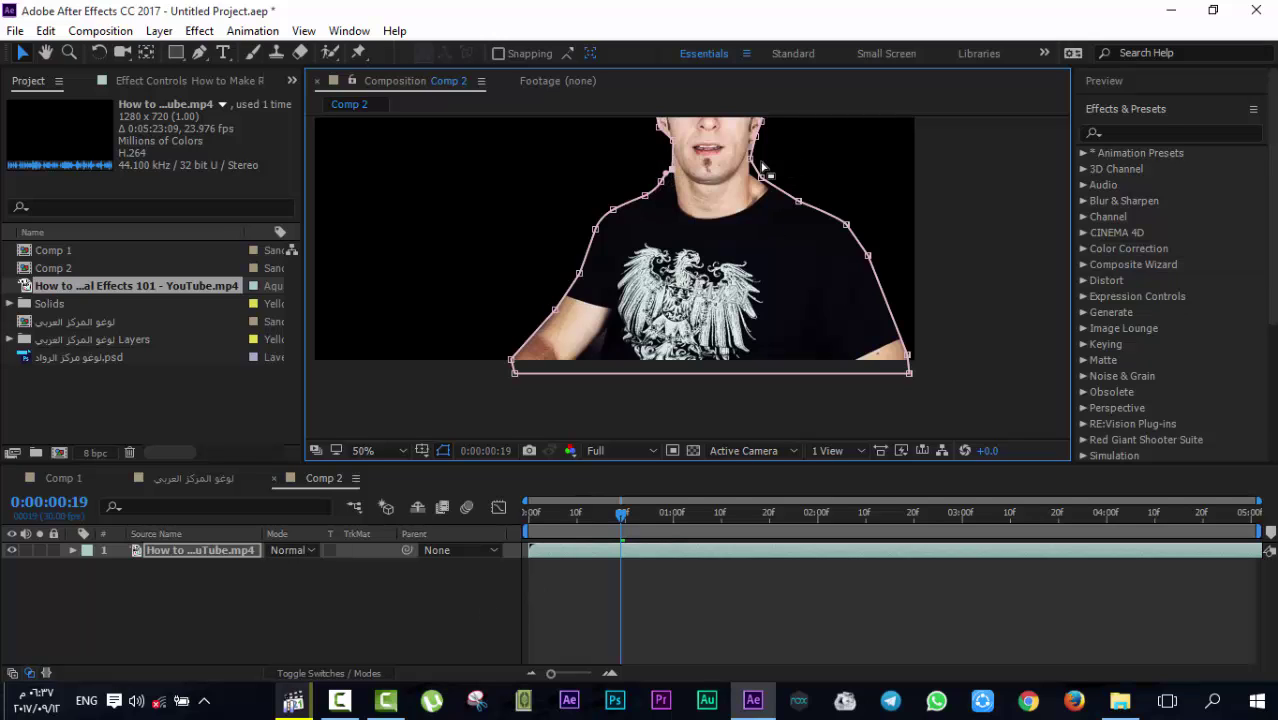
drag(761, 176, 756, 180)
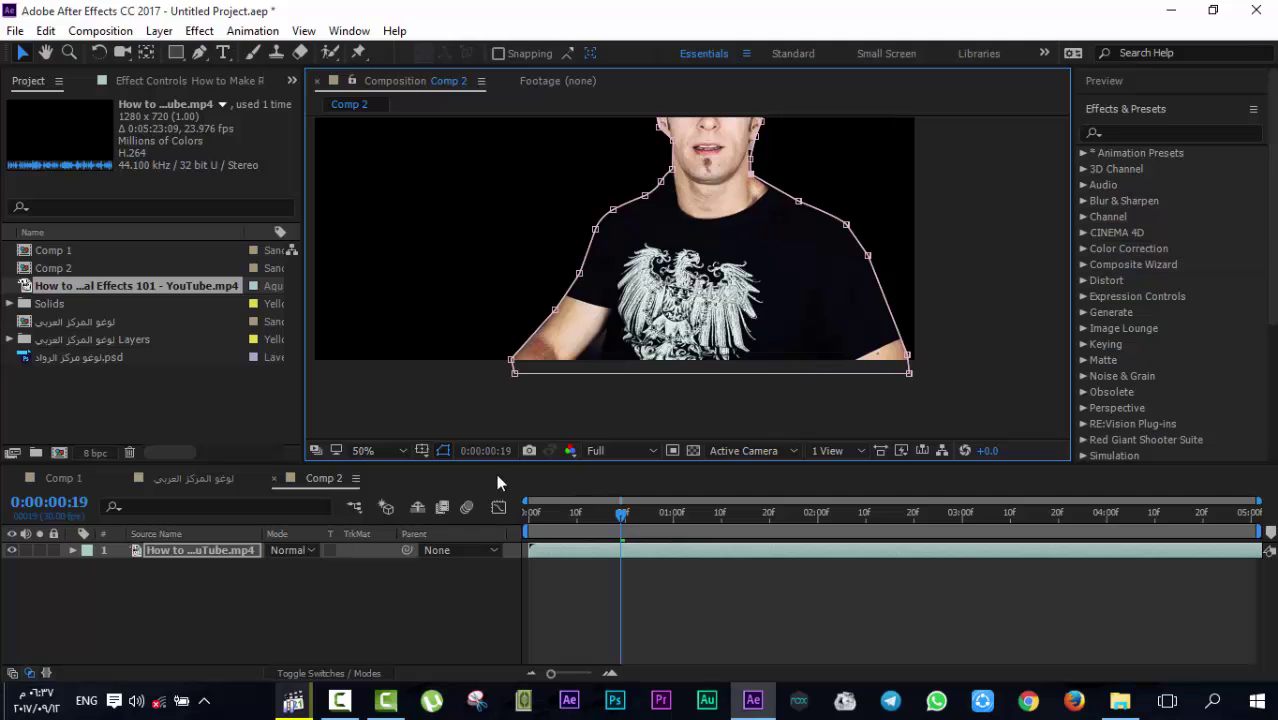
Fine-tune the mask around the man's head by converting the point beside his temple and moving the ear point closer to the outline
click(379, 608)
scroll(702, 268, down, 1)
scroll(702, 268, up, 4)
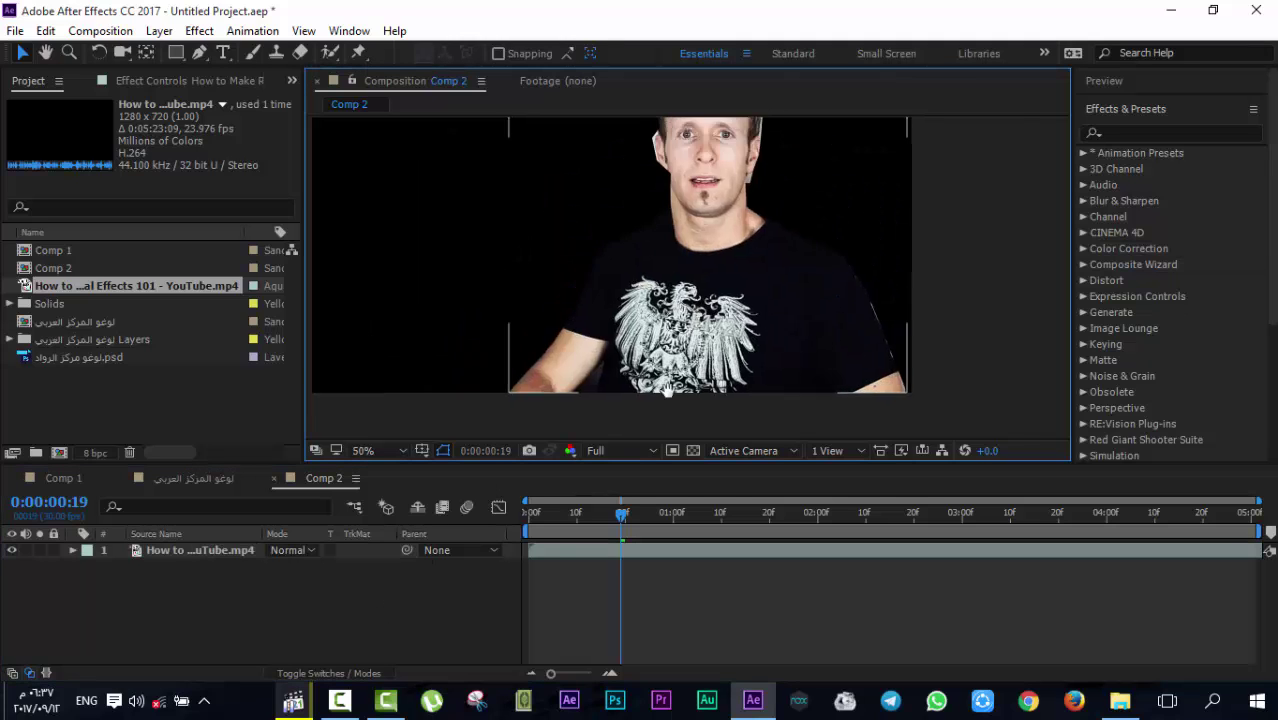
click(735, 358)
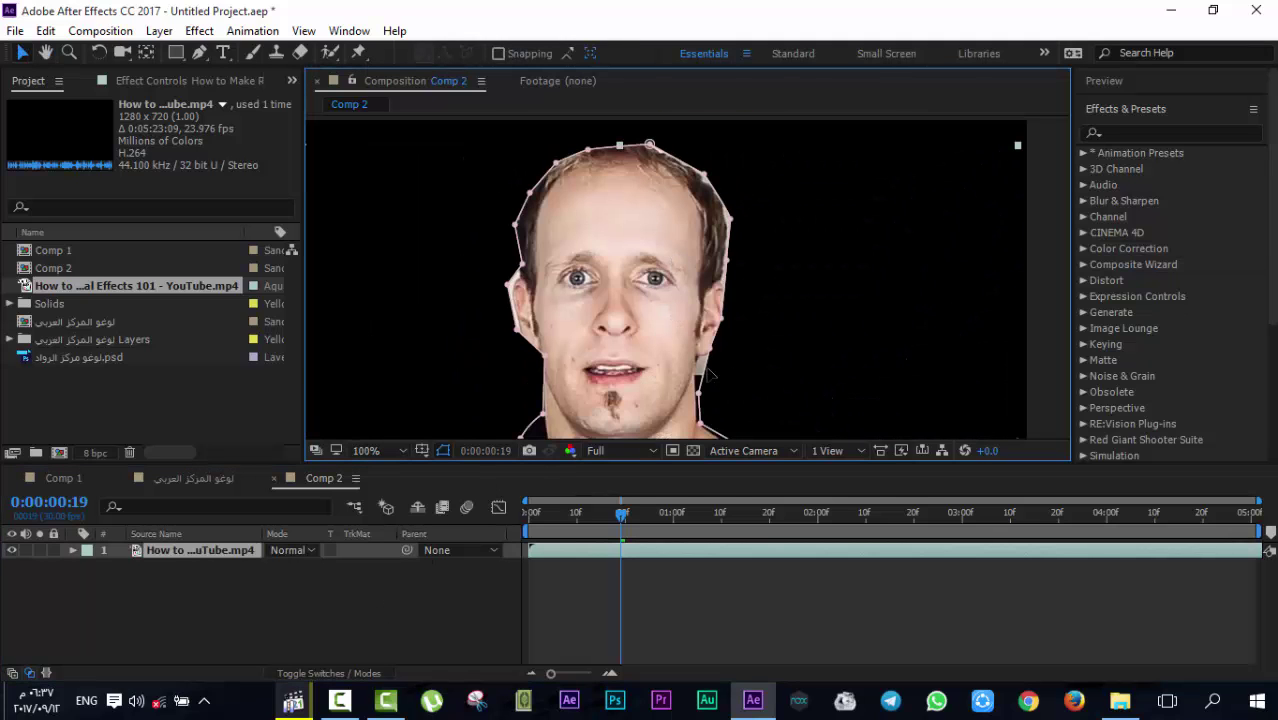
key(g)
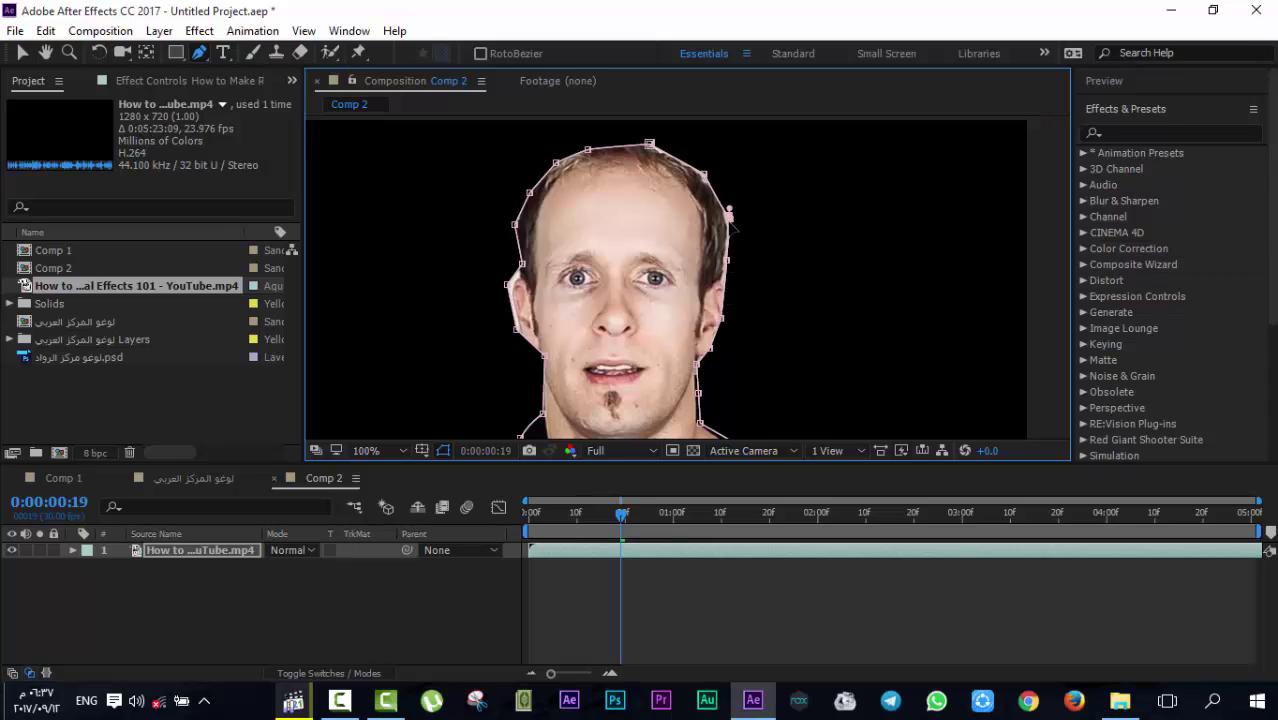
key(v)
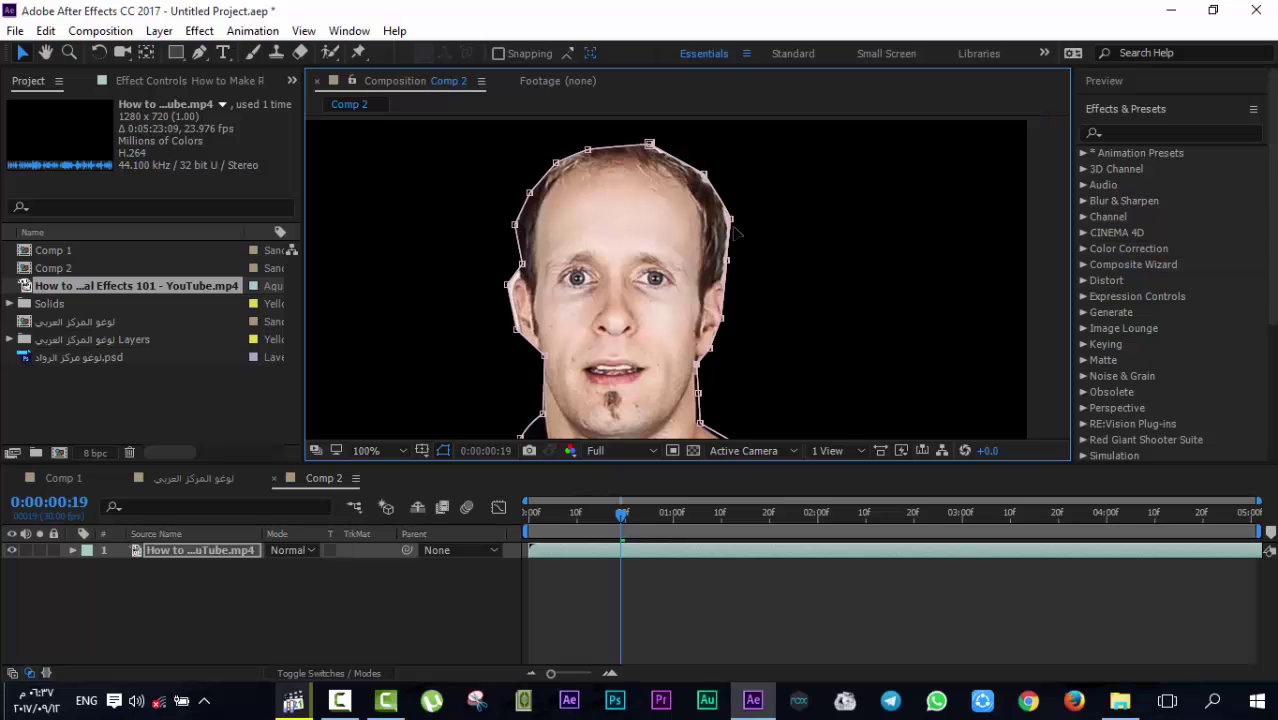
click(730, 220)
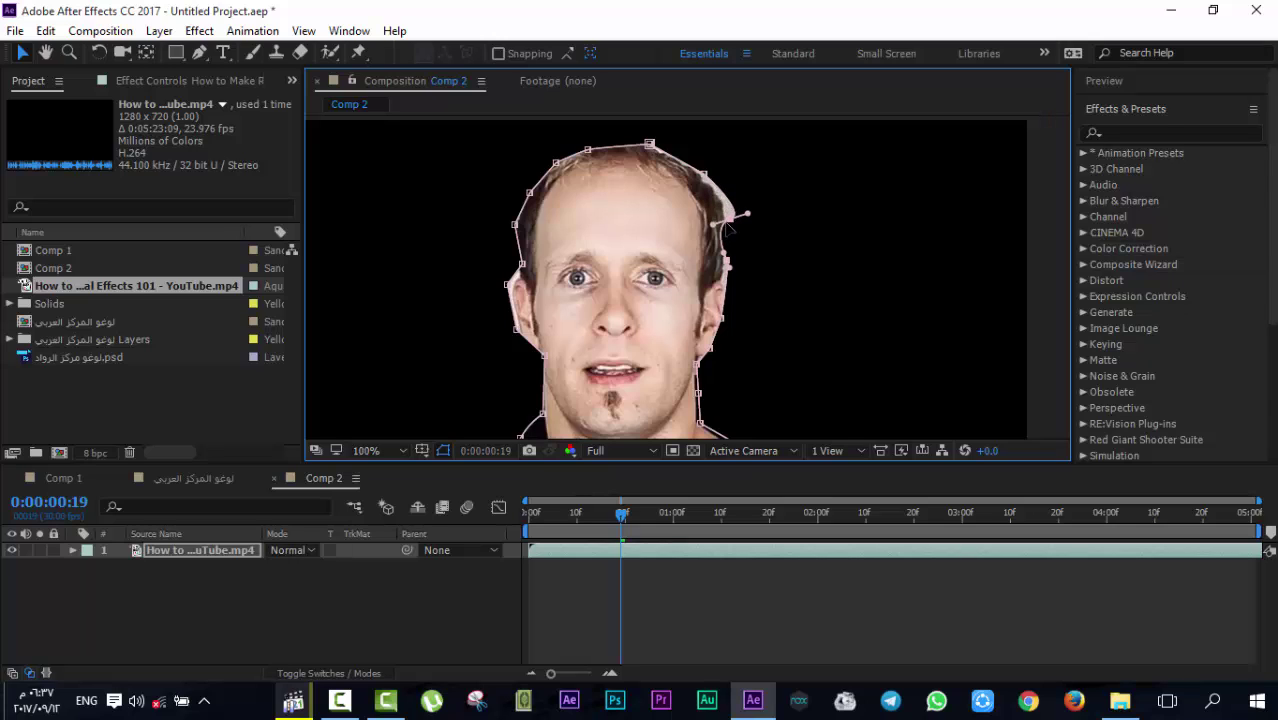
ctrl+alt+click(730, 220)
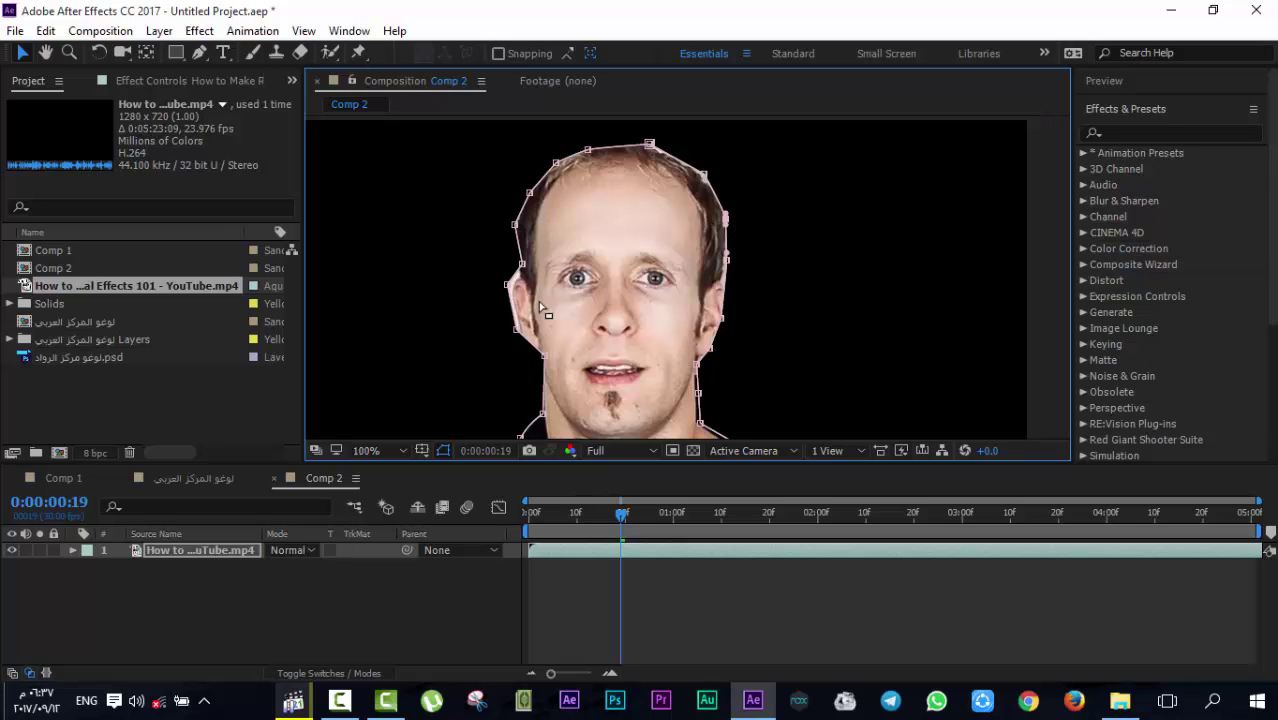
drag(506, 285, 513, 286)
drag(601, 248, 587, 163)
scroll(522, 311, down, 4)
scroll(522, 311, up, 2)
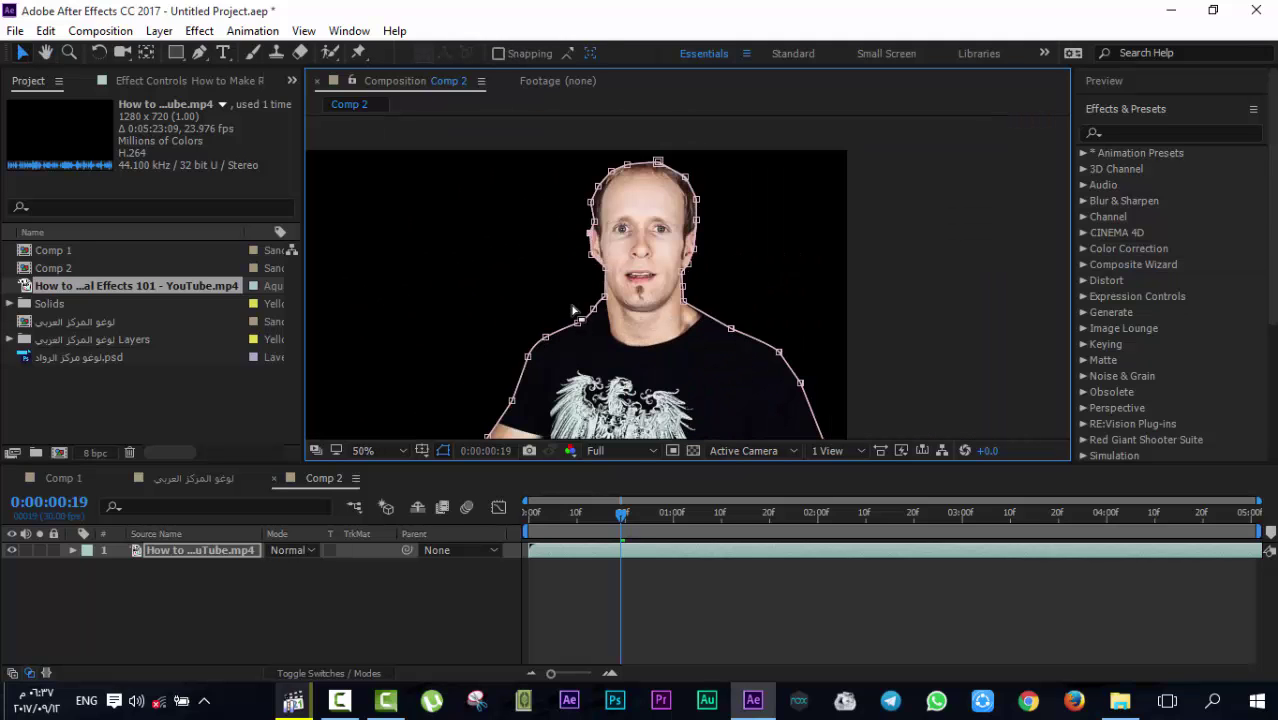
Reveal the masked layer's Mask Path and add the same footage again as an unmasked layer beneath it
click(236, 549)
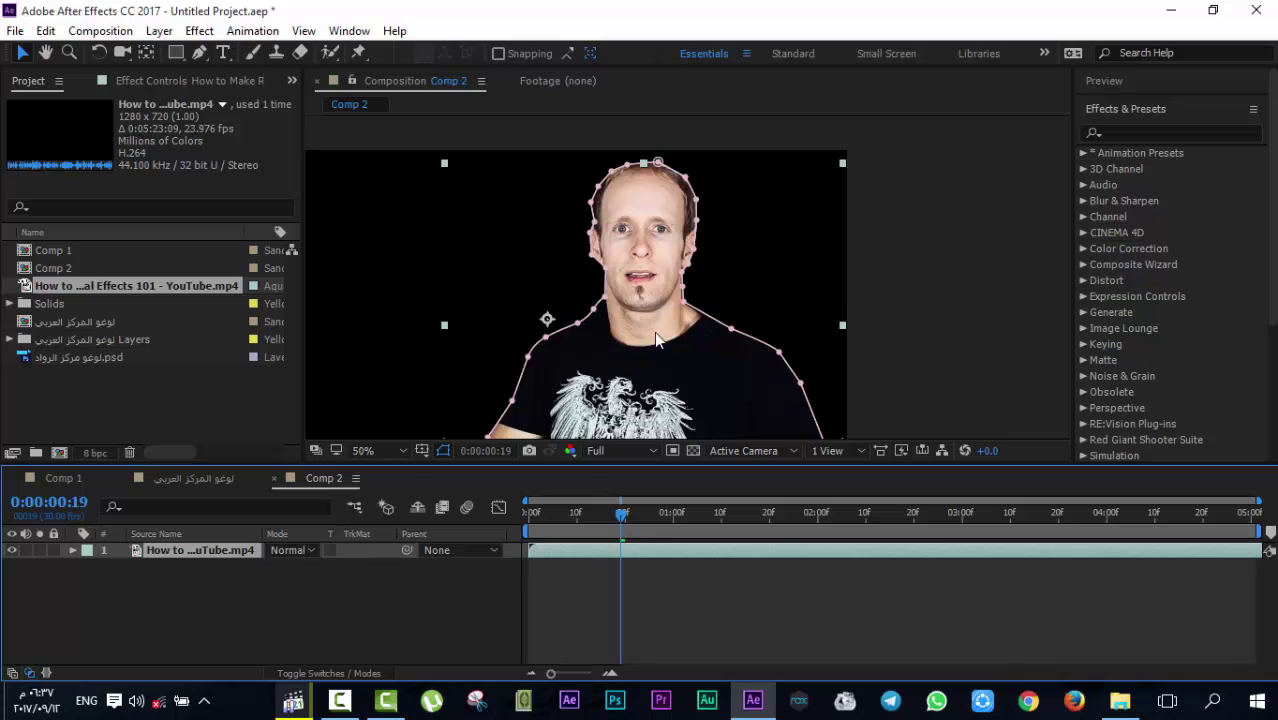
drag(656, 515, 622, 515)
key(m)
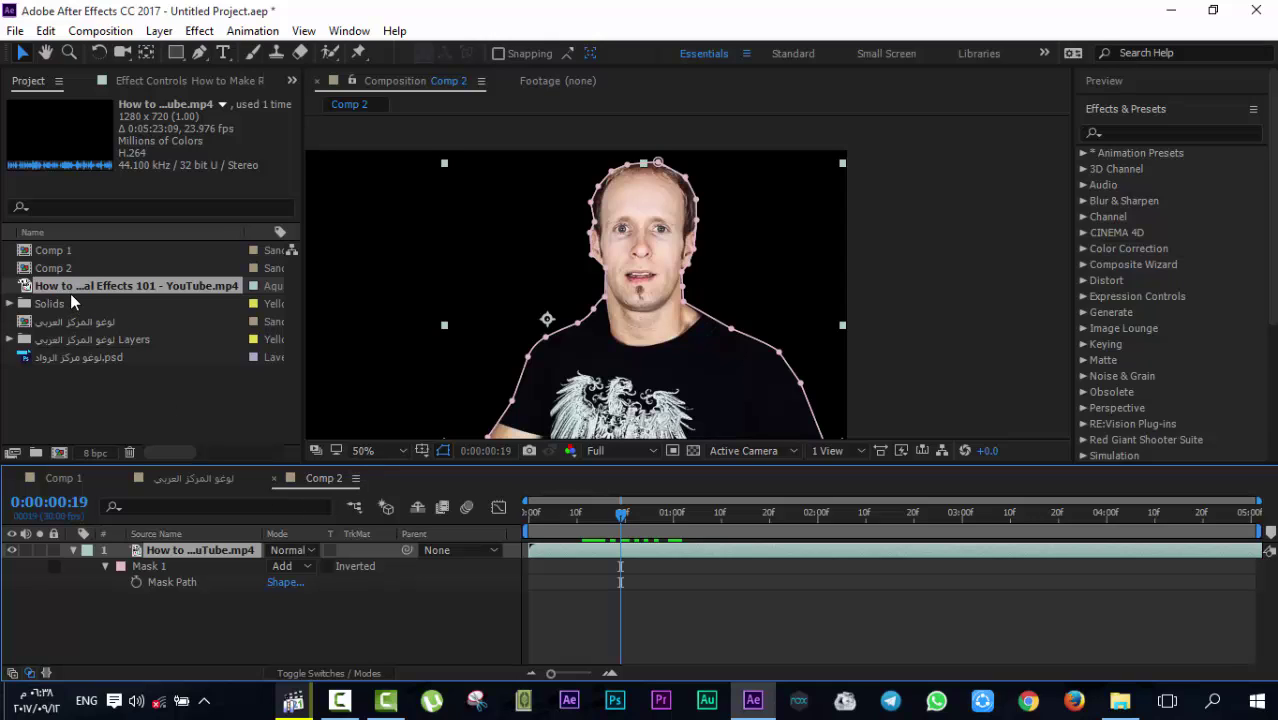
drag(62, 289, 101, 615)
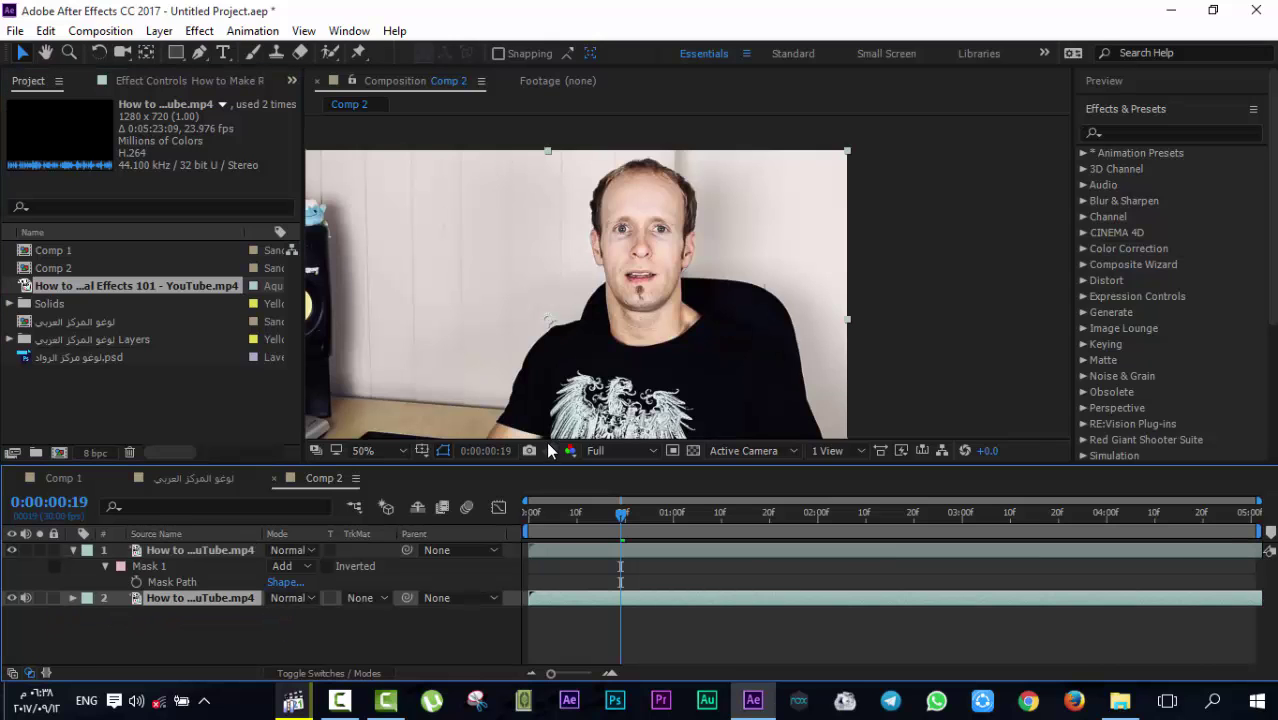
click(227, 548)
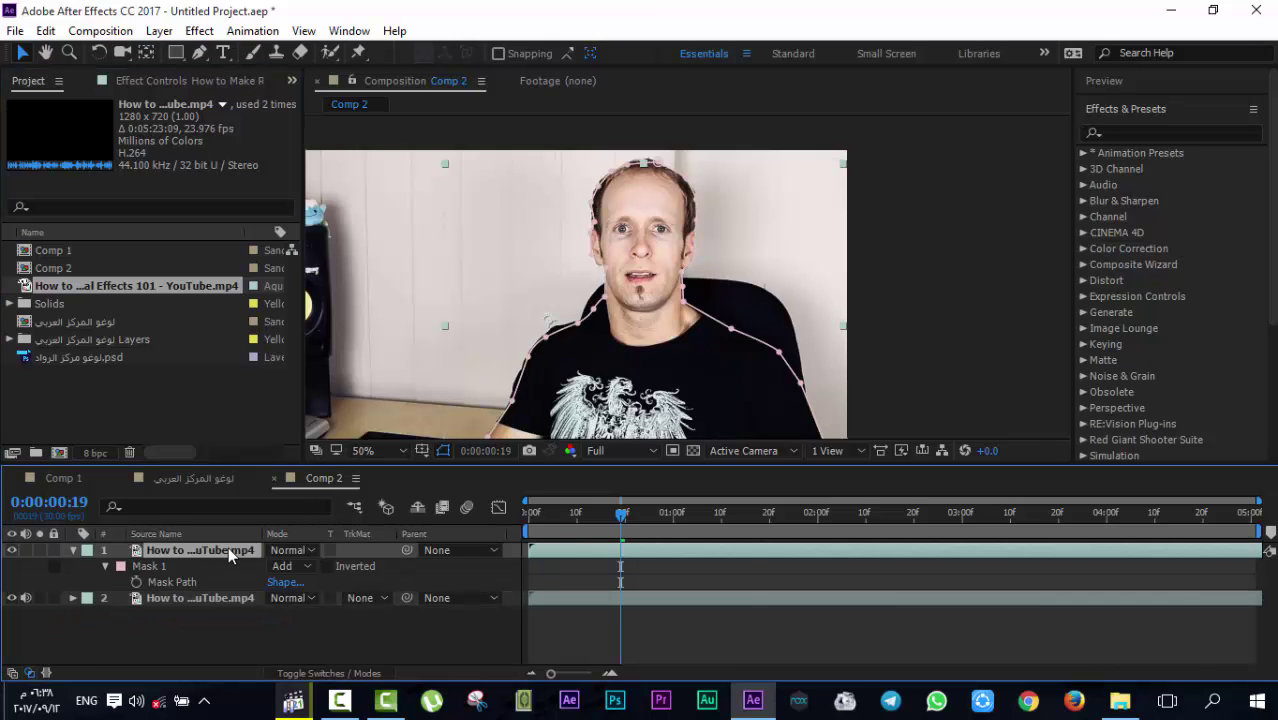
click(216, 599)
click(218, 609)
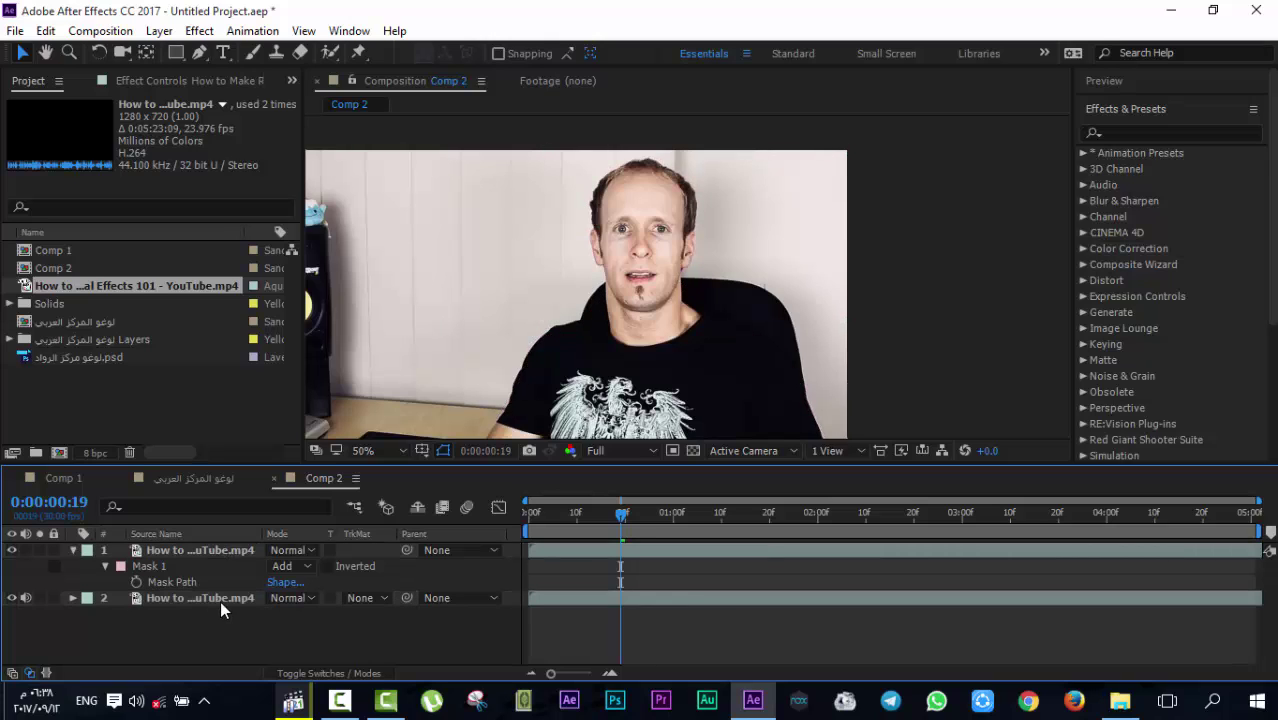
Enable Mask Path keyframing for Mask 1 on the upper layer at 0:00:00:19
click(217, 549)
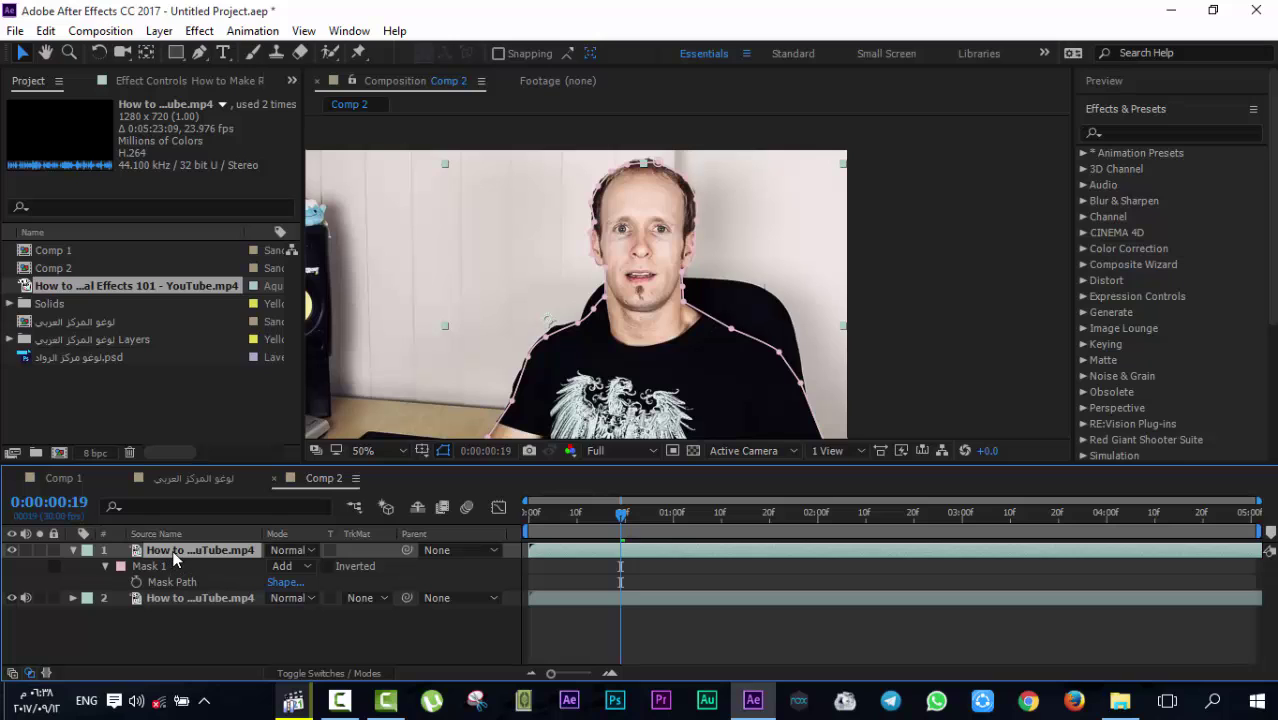
drag(510, 381, 527, 333)
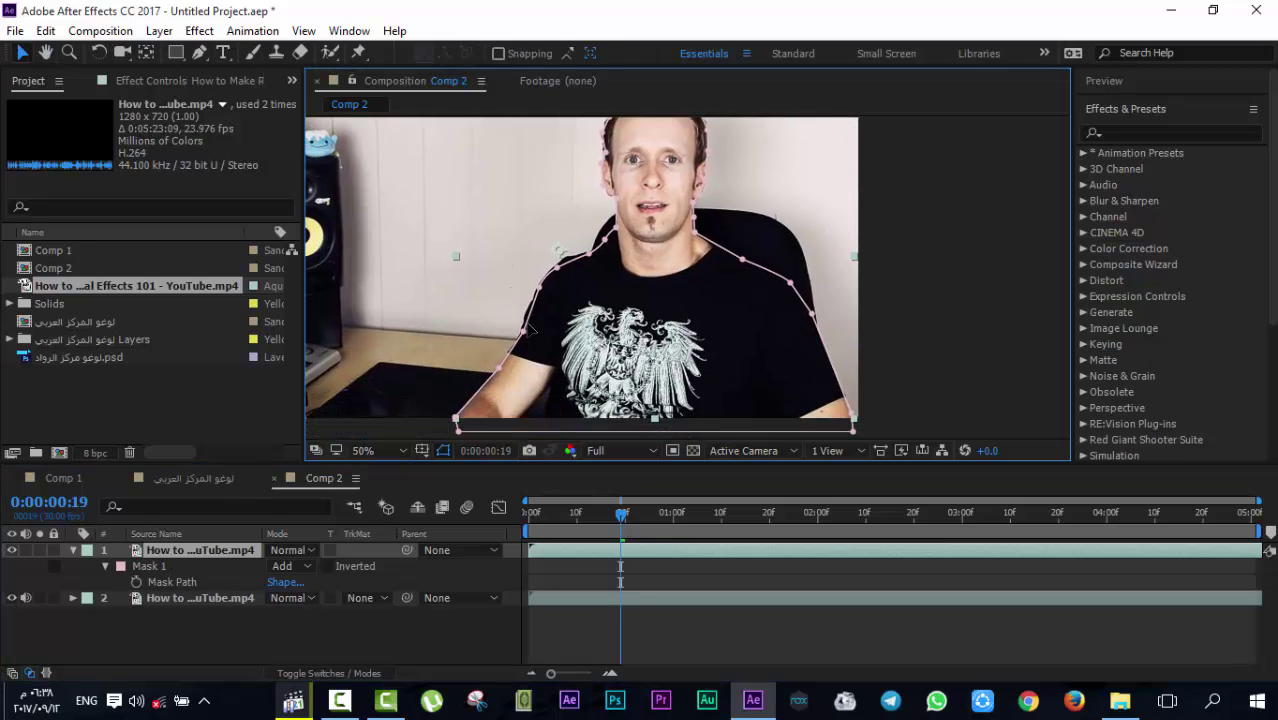
click(166, 578)
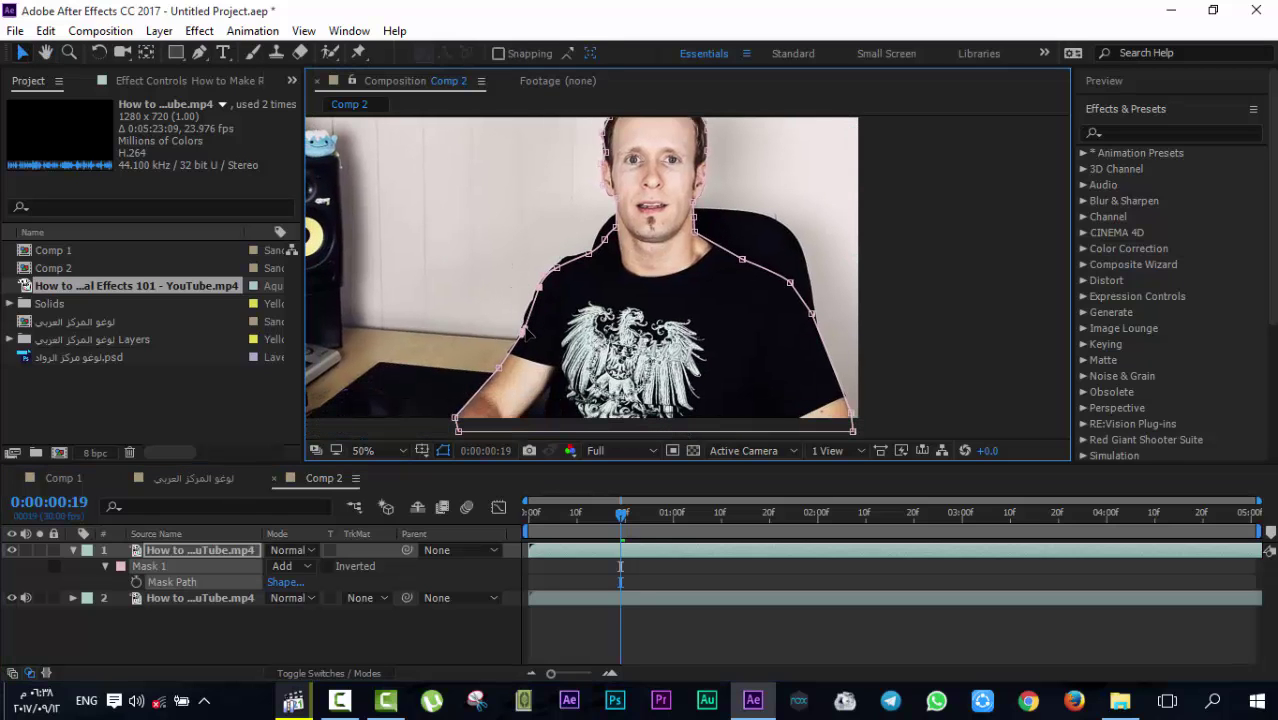
click(137, 581)
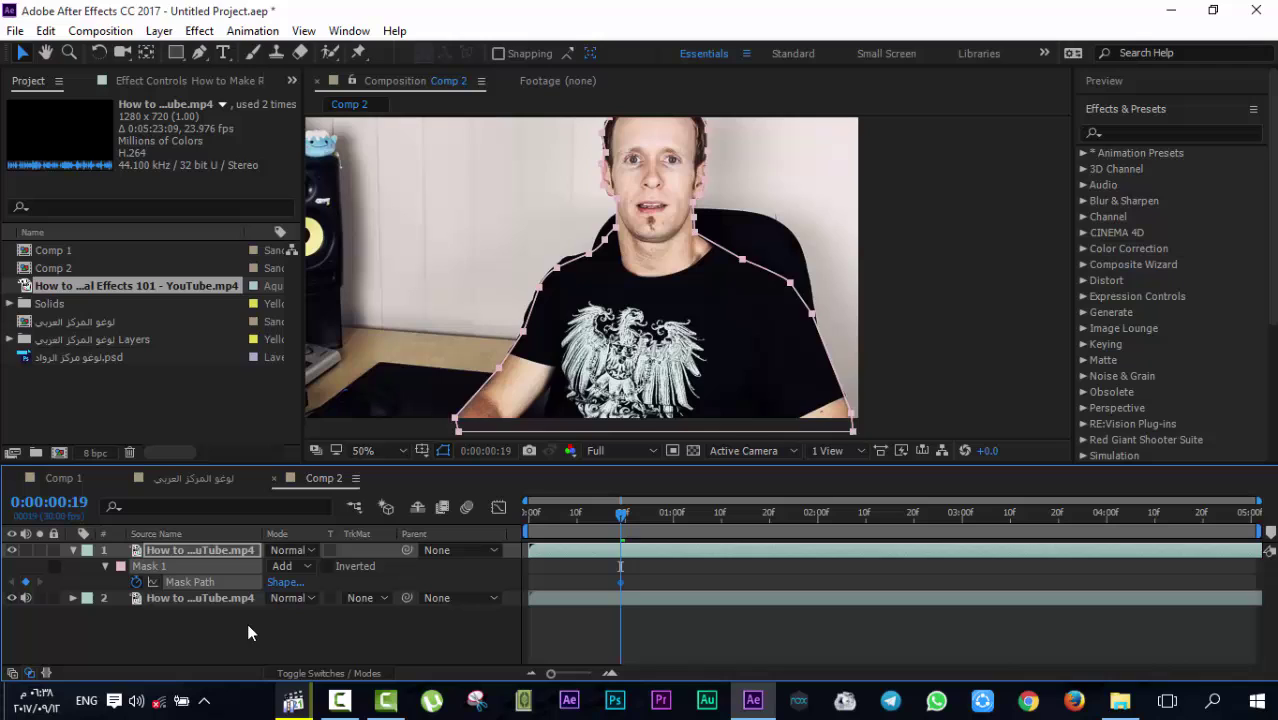
click(340, 703)
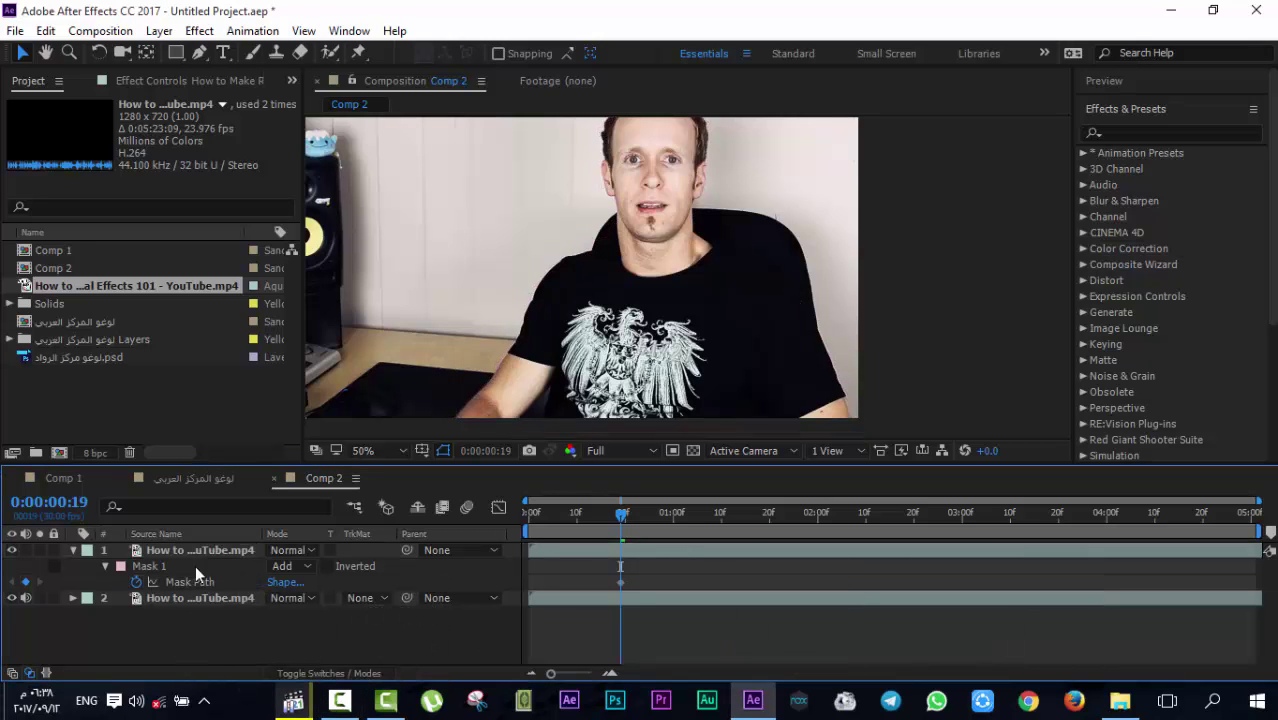
At 0:00:00:21, move the mask points along the man's arm, shoulder, neck and top of the head to follow his outline
click(224, 550)
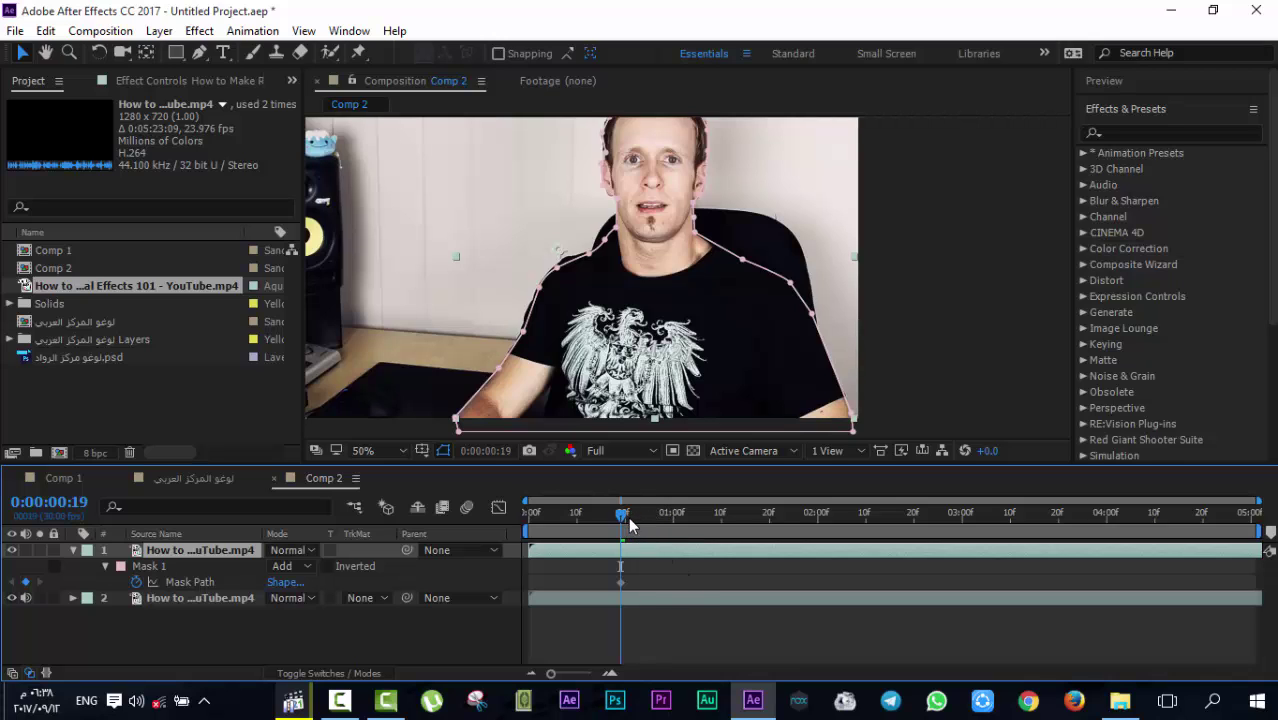
drag(629, 524, 633, 522)
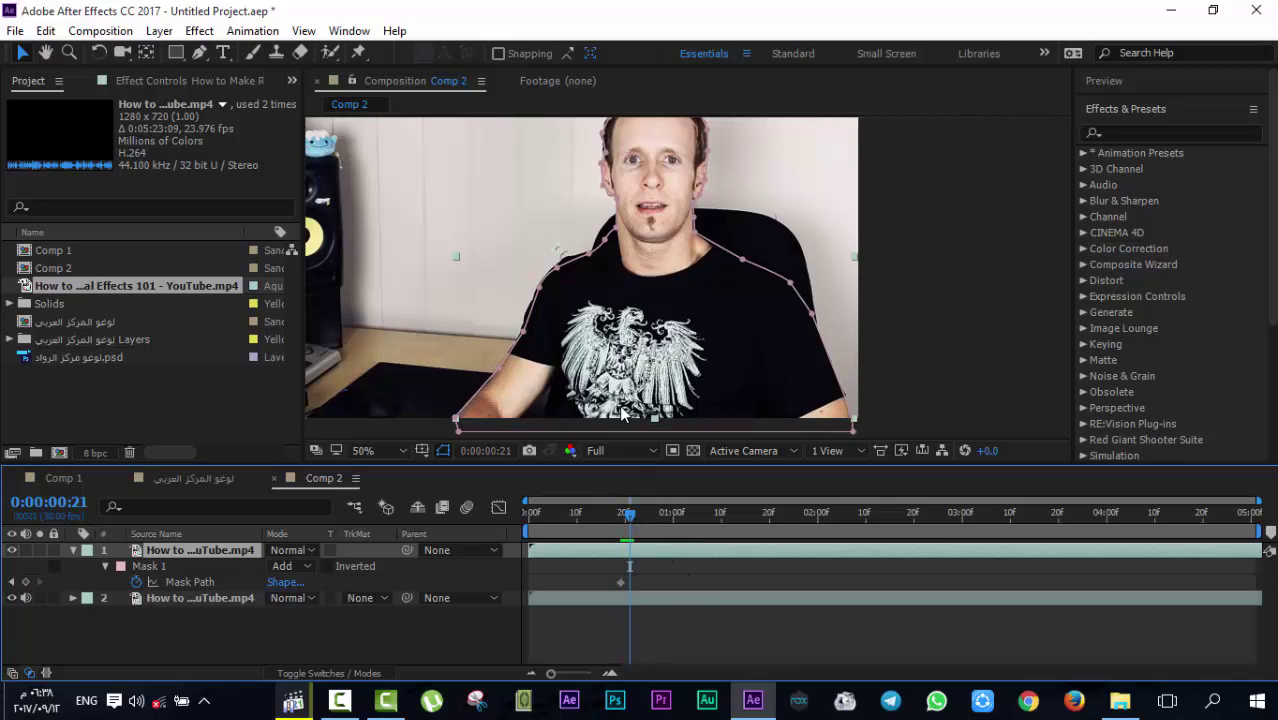
scroll(617, 275, up, 2)
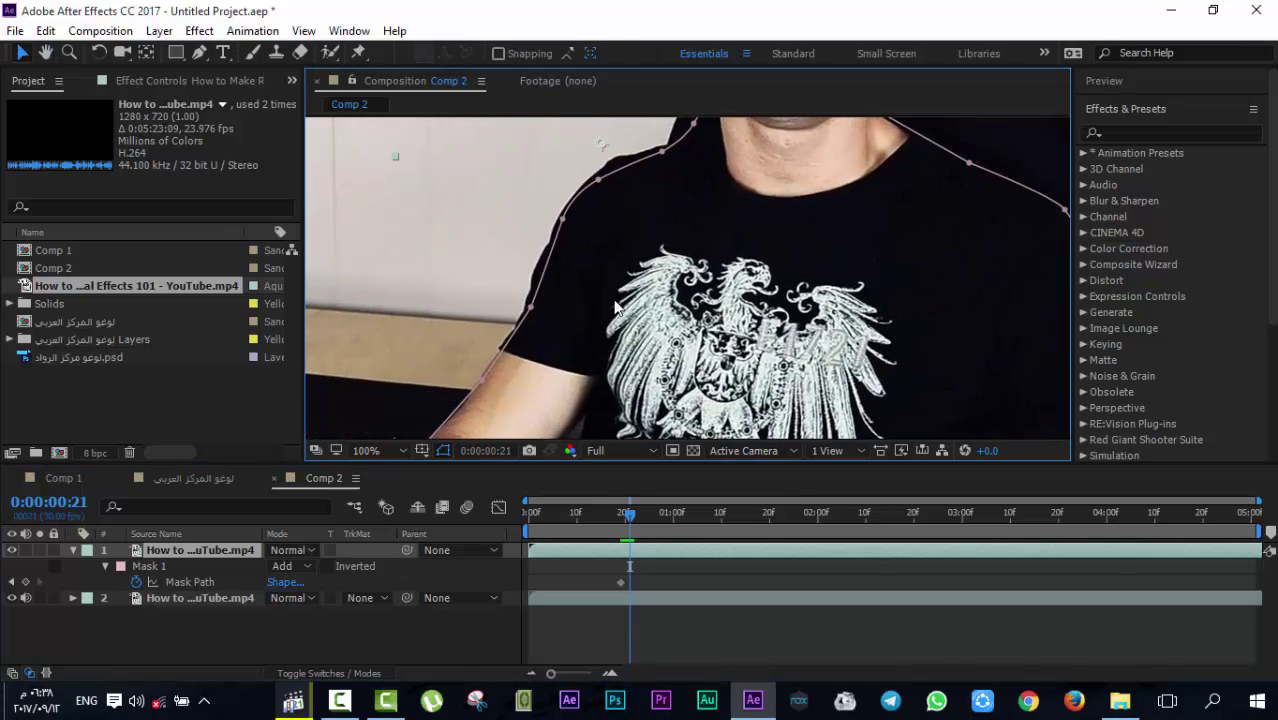
drag(530, 302, 532, 312)
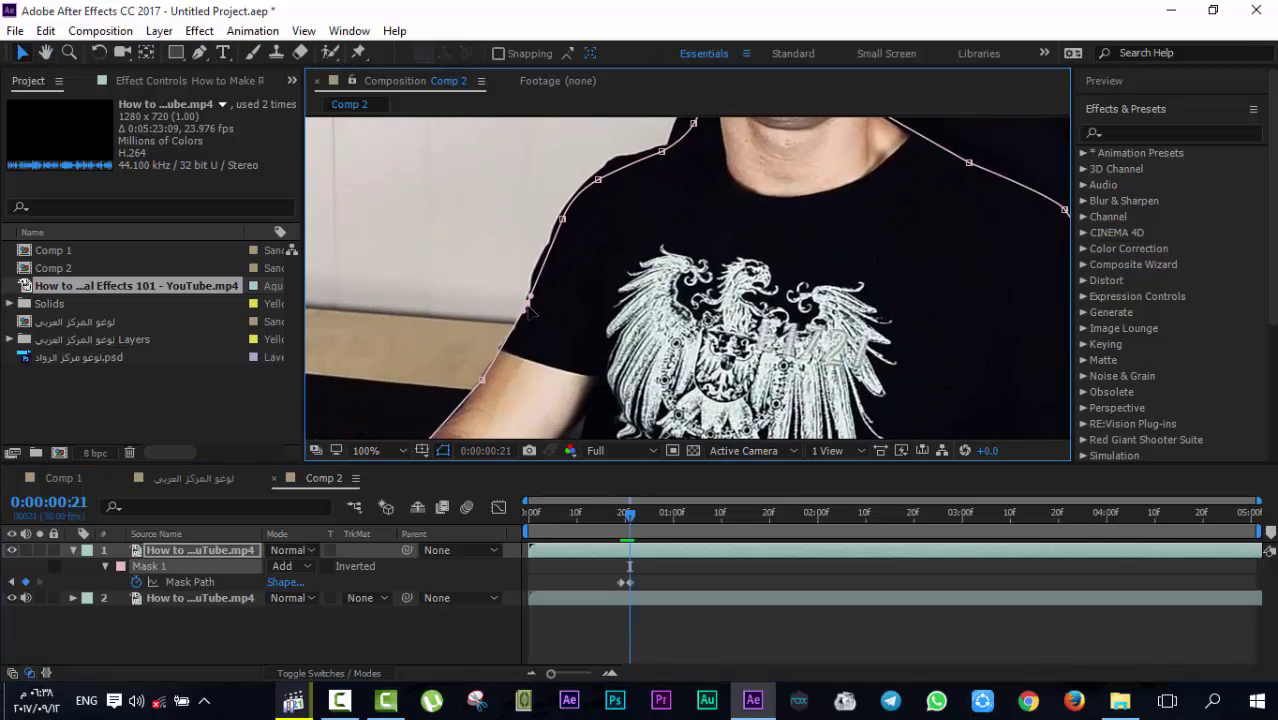
click(564, 222)
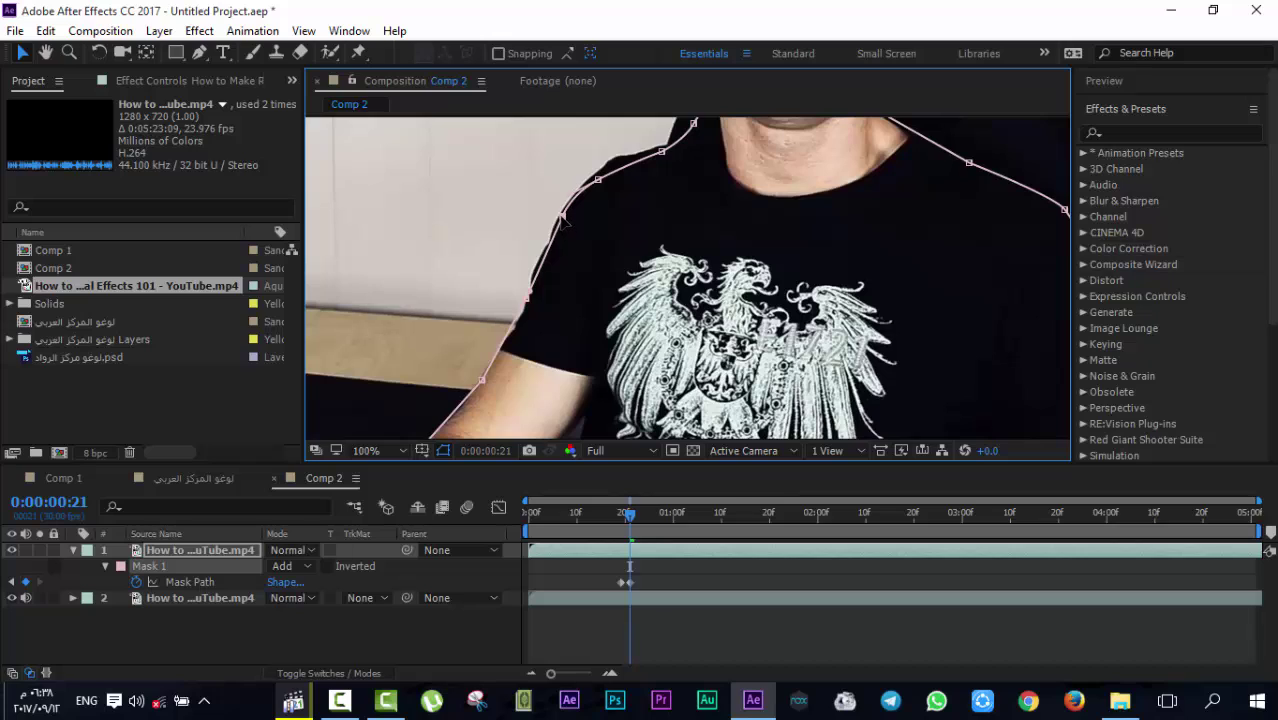
drag(599, 180, 657, 146)
click(692, 121)
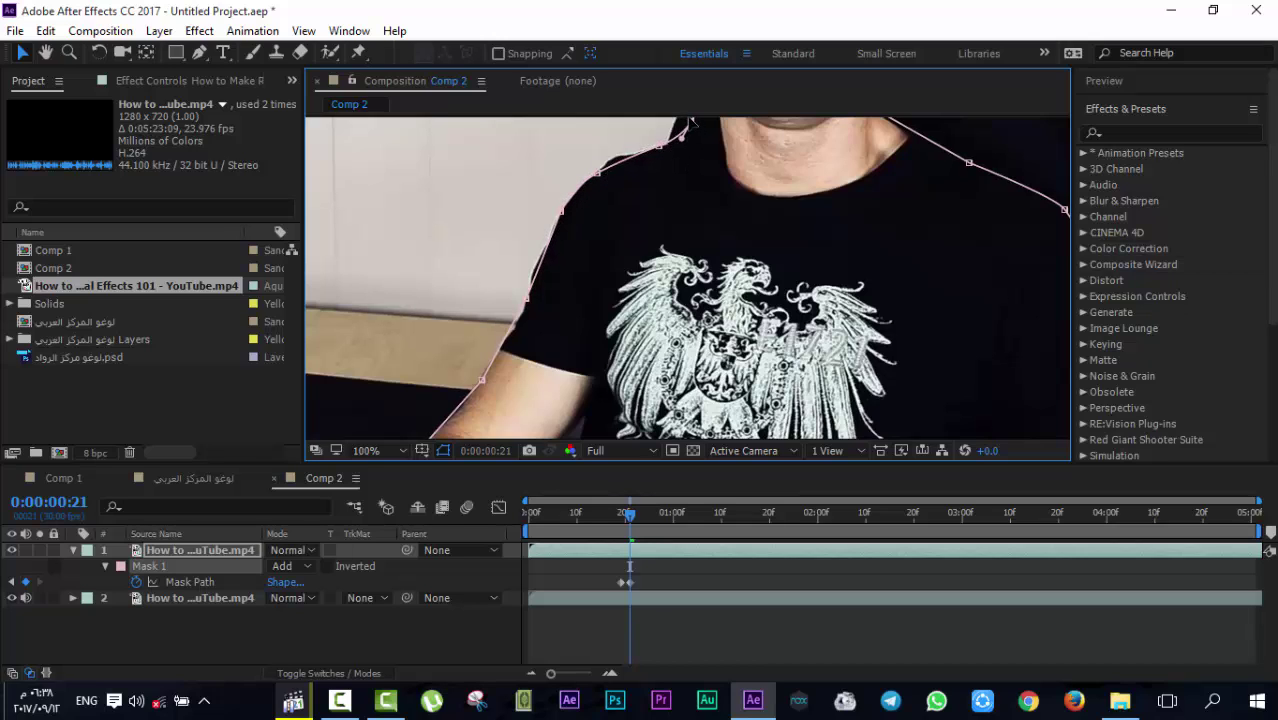
scroll(695, 172, down, 2)
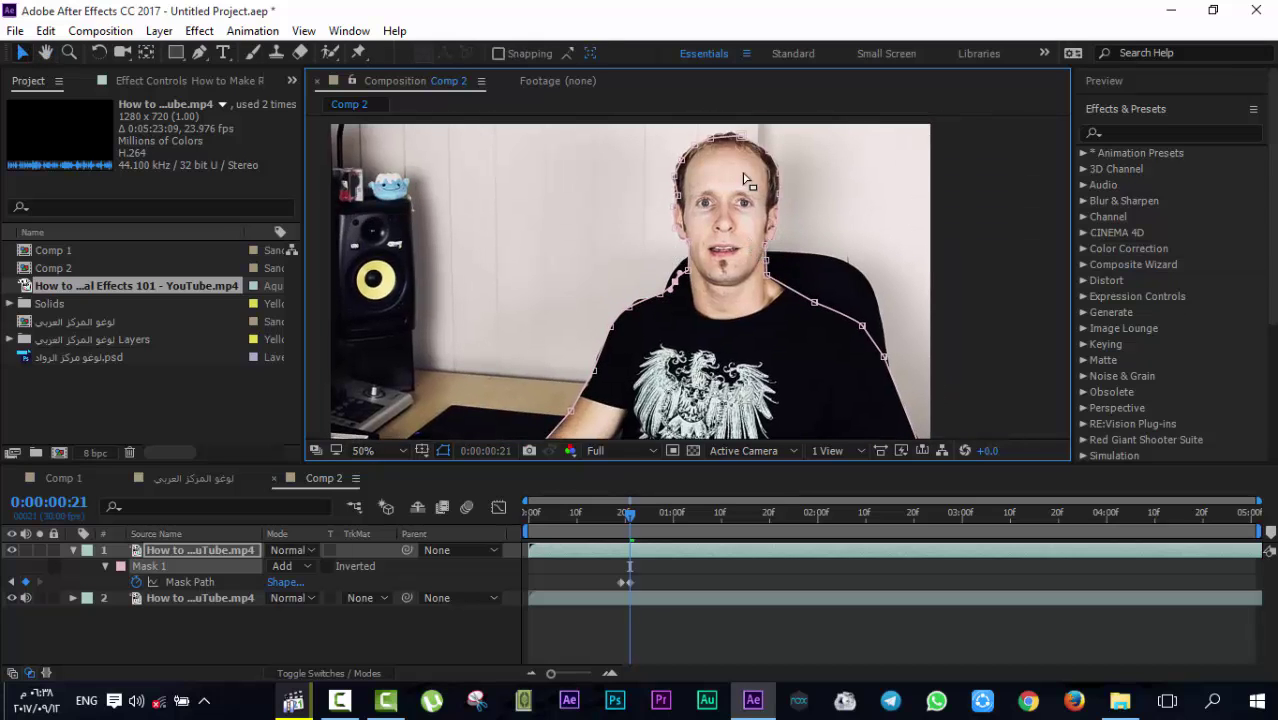
drag(710, 130, 726, 134)
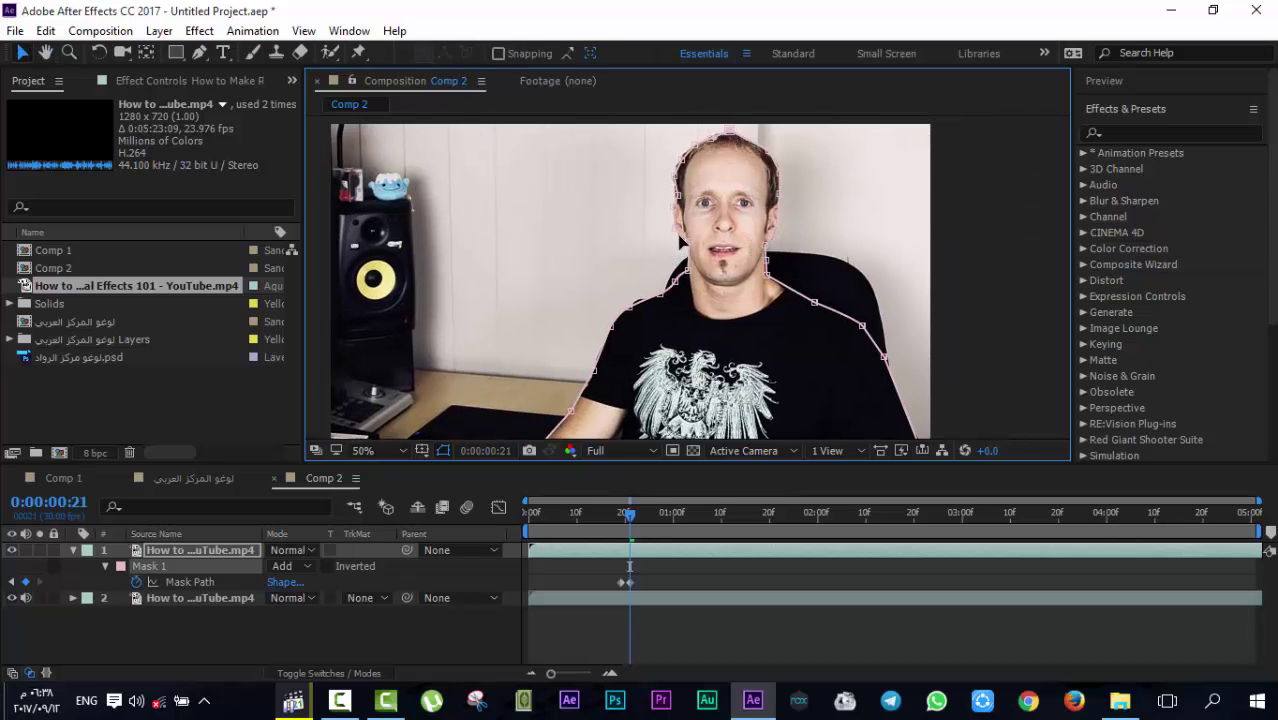
Preview the animated mask over the footage starting from 0:00:00:12
click(586, 514)
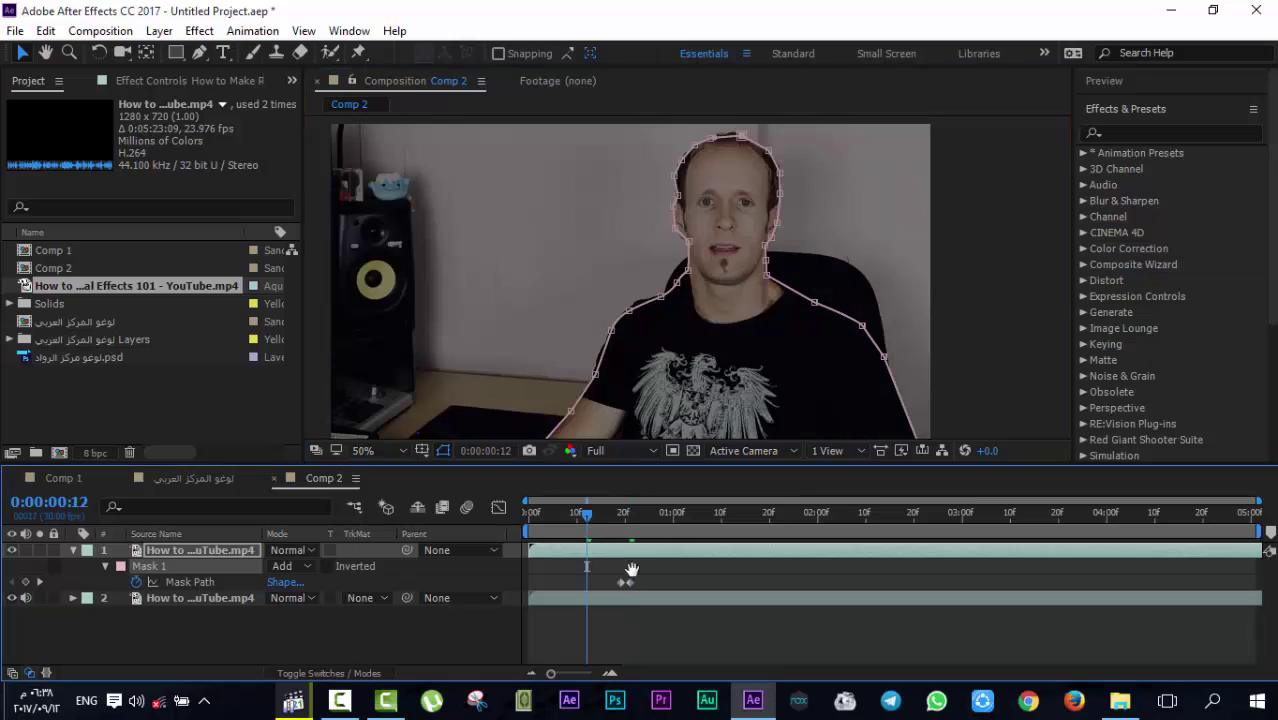
key(space)
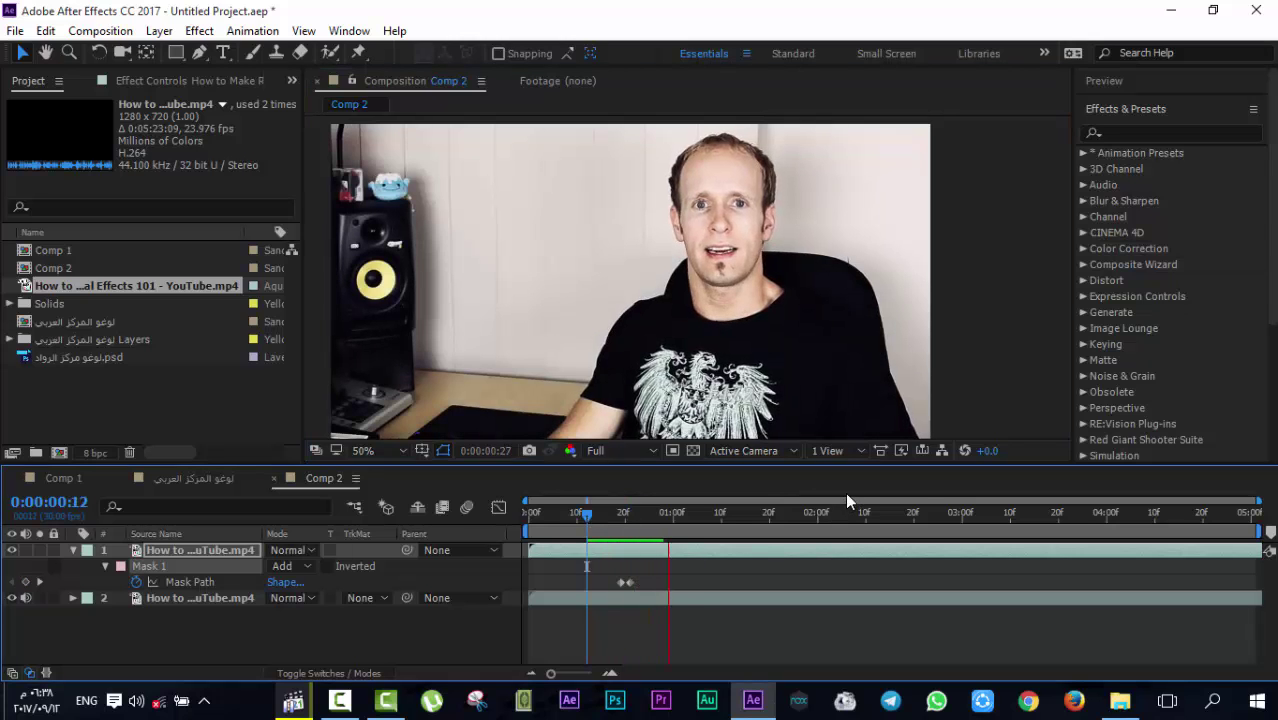
key(space)
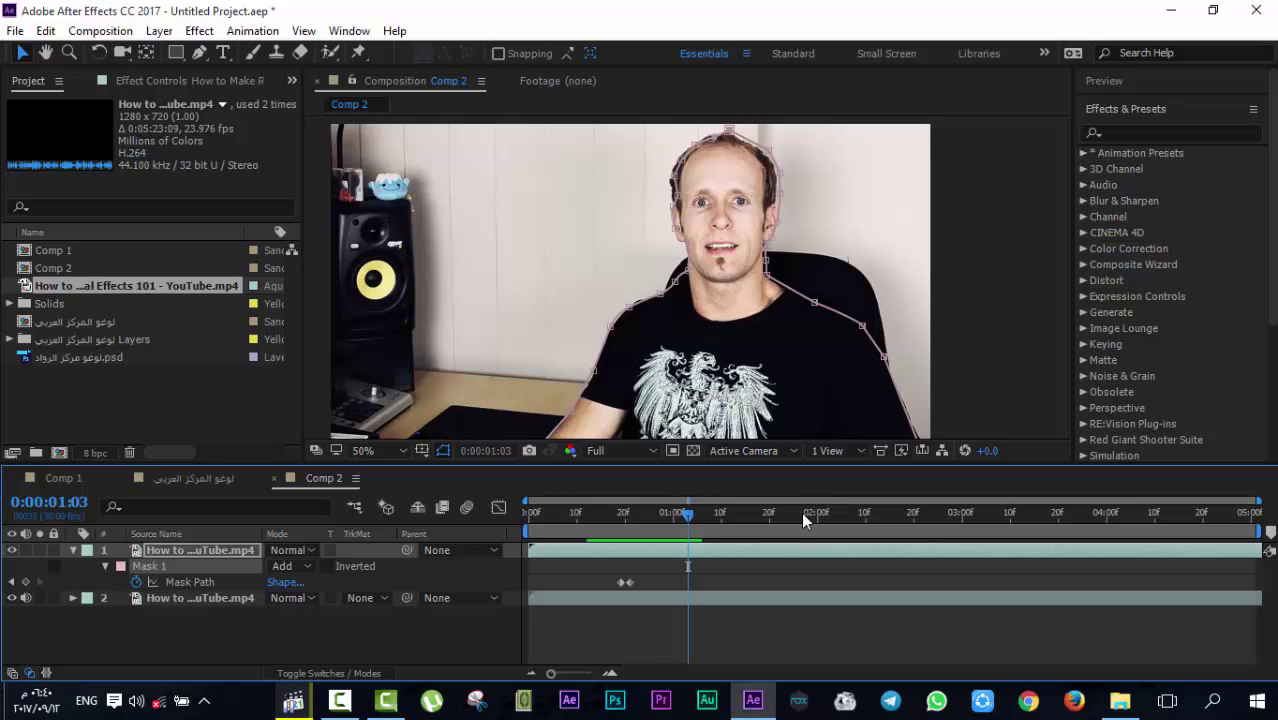
Shift the masked layer earlier in time so that a later part of the footage plays, with its mask properties shown
click(681, 512)
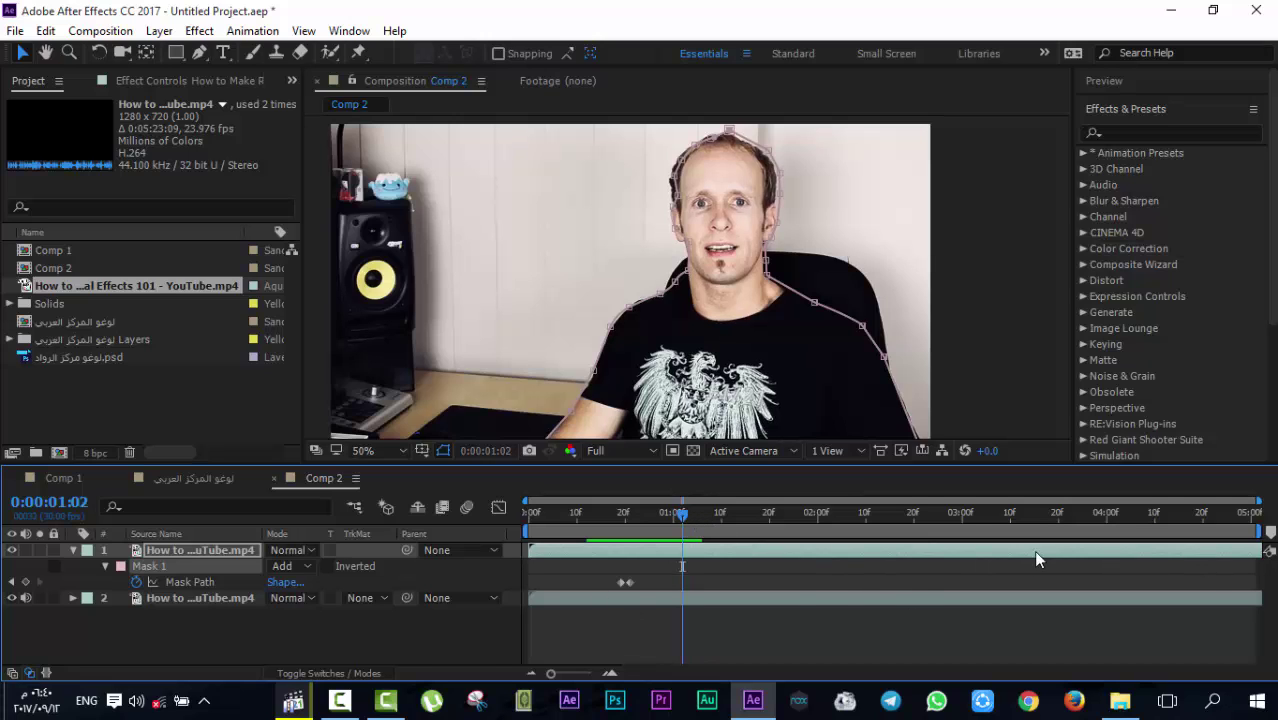
click(1226, 556)
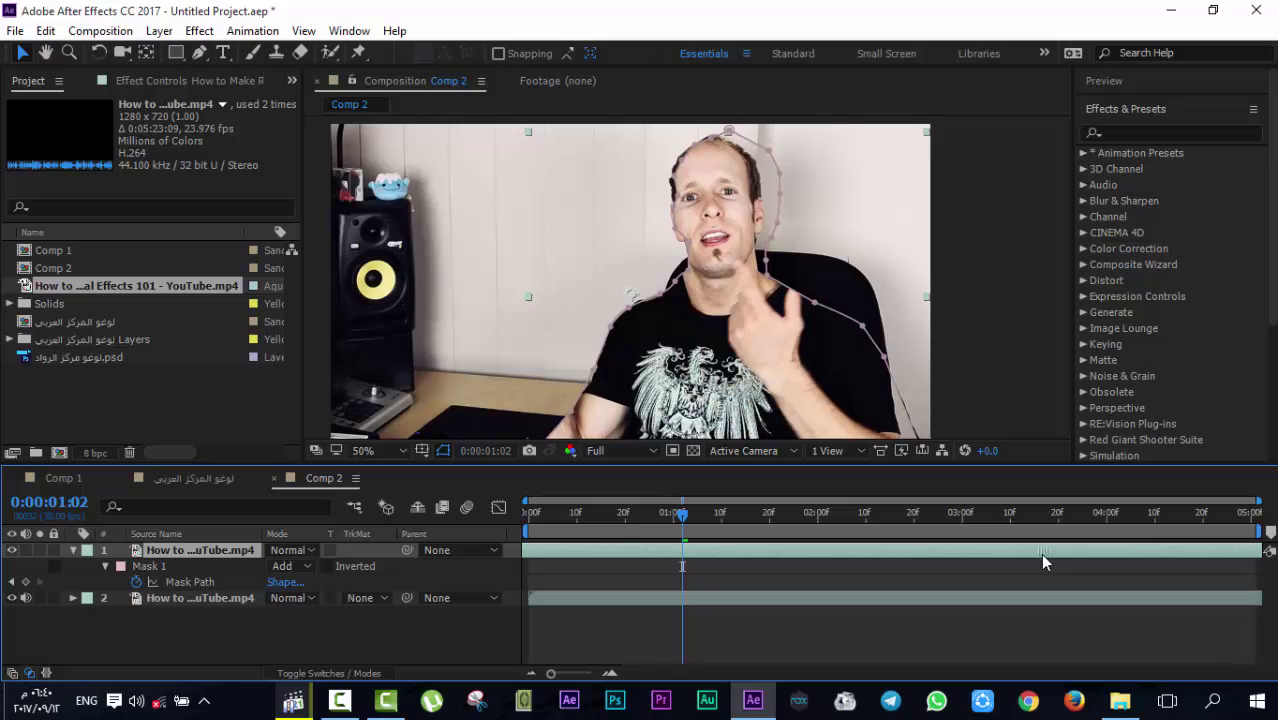
key(m)
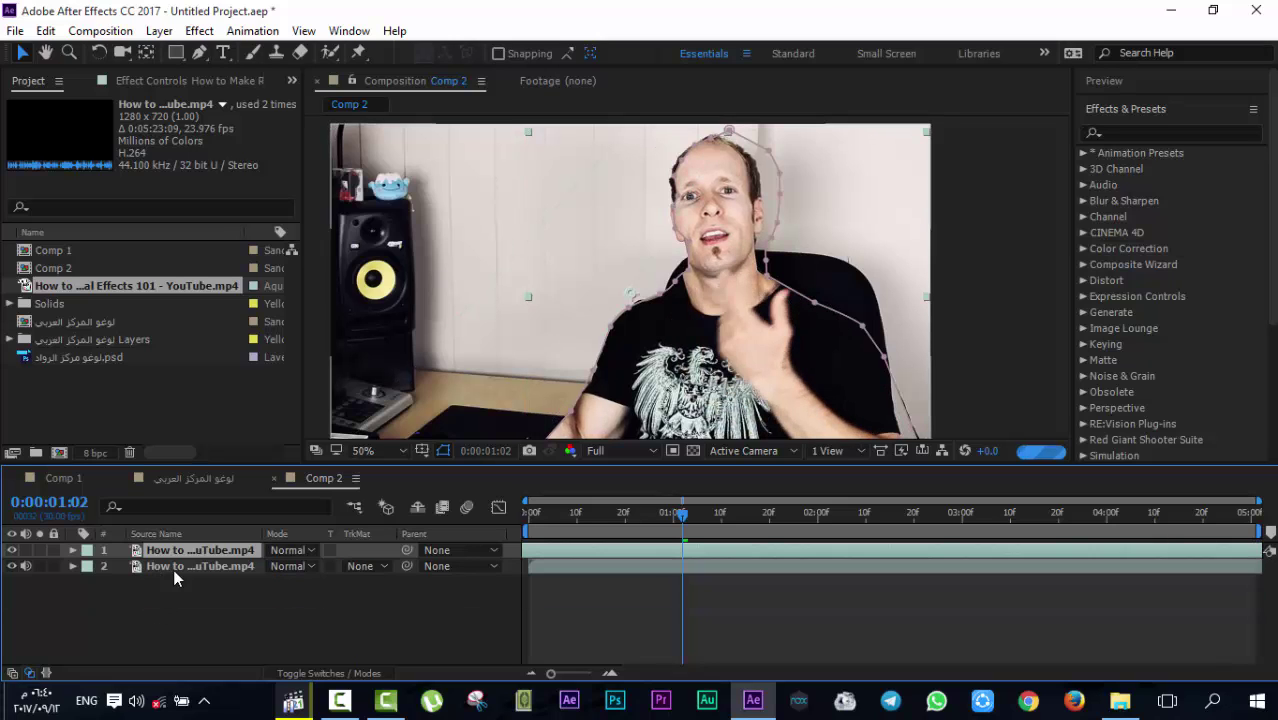
key(m)
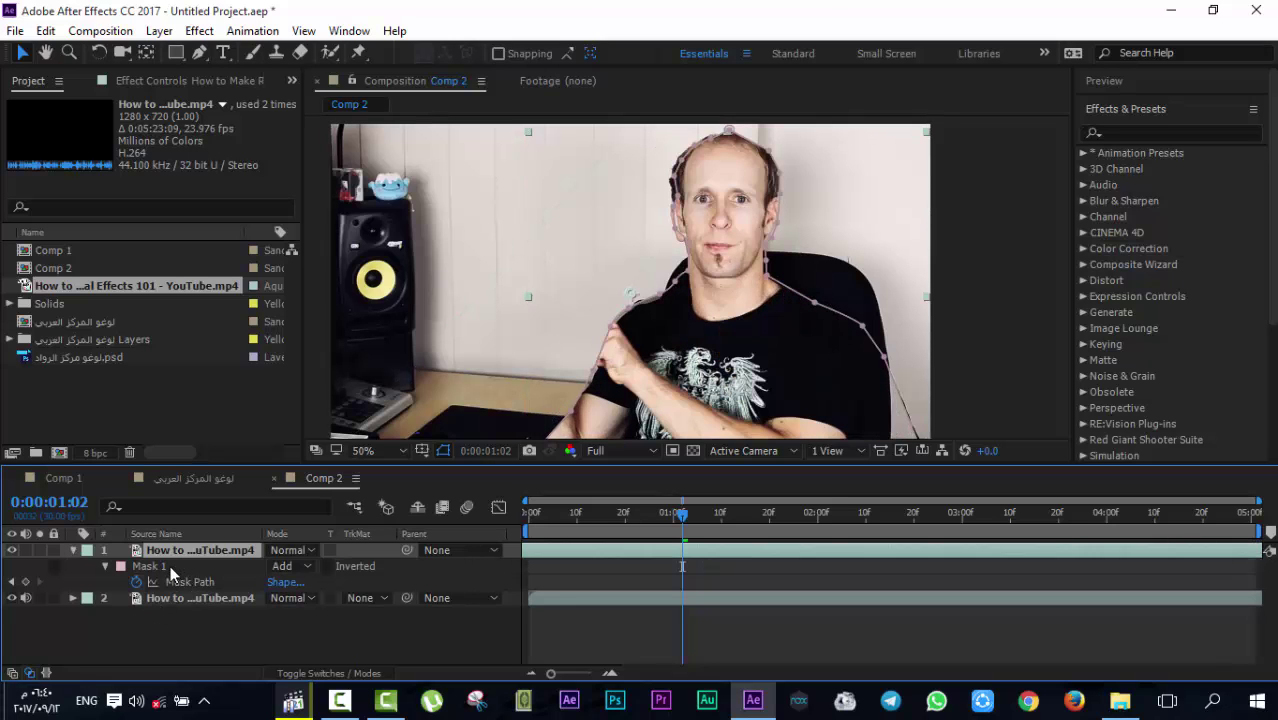
Delete Mask 1 from the upper layer and go back to 0:00:00:02 near the start of the composition
click(170, 565)
key(m)
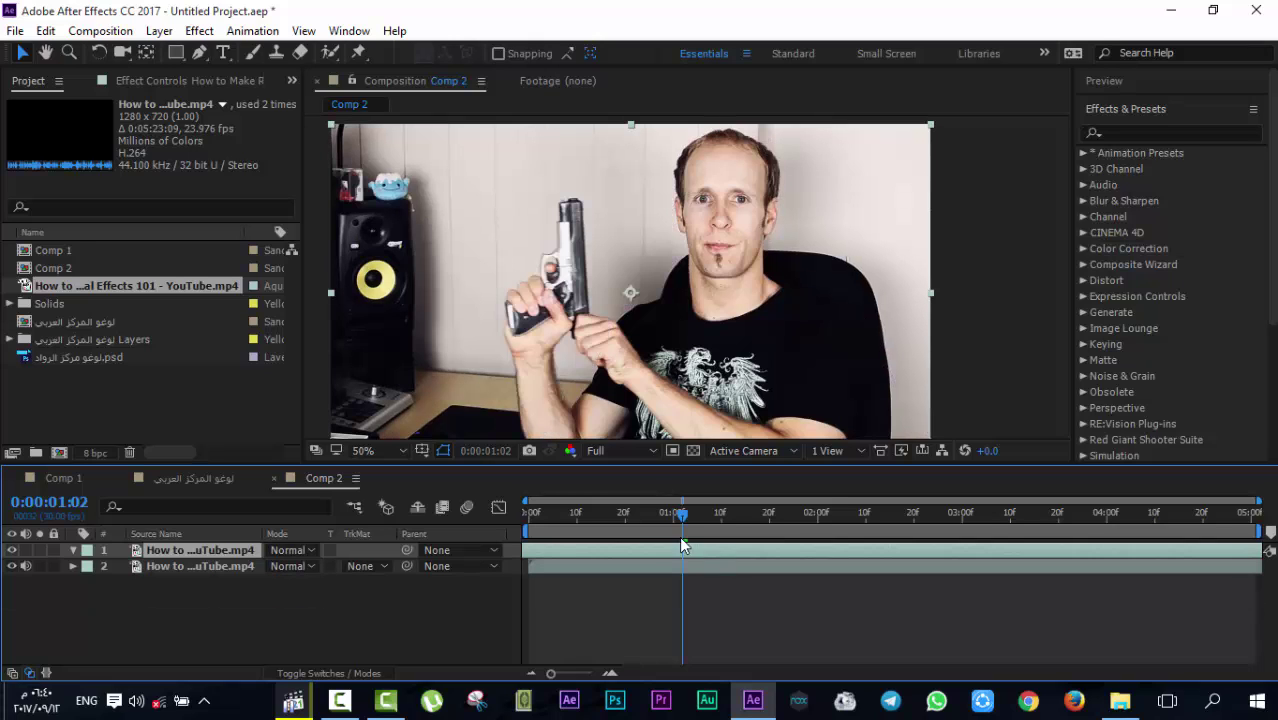
click(649, 514)
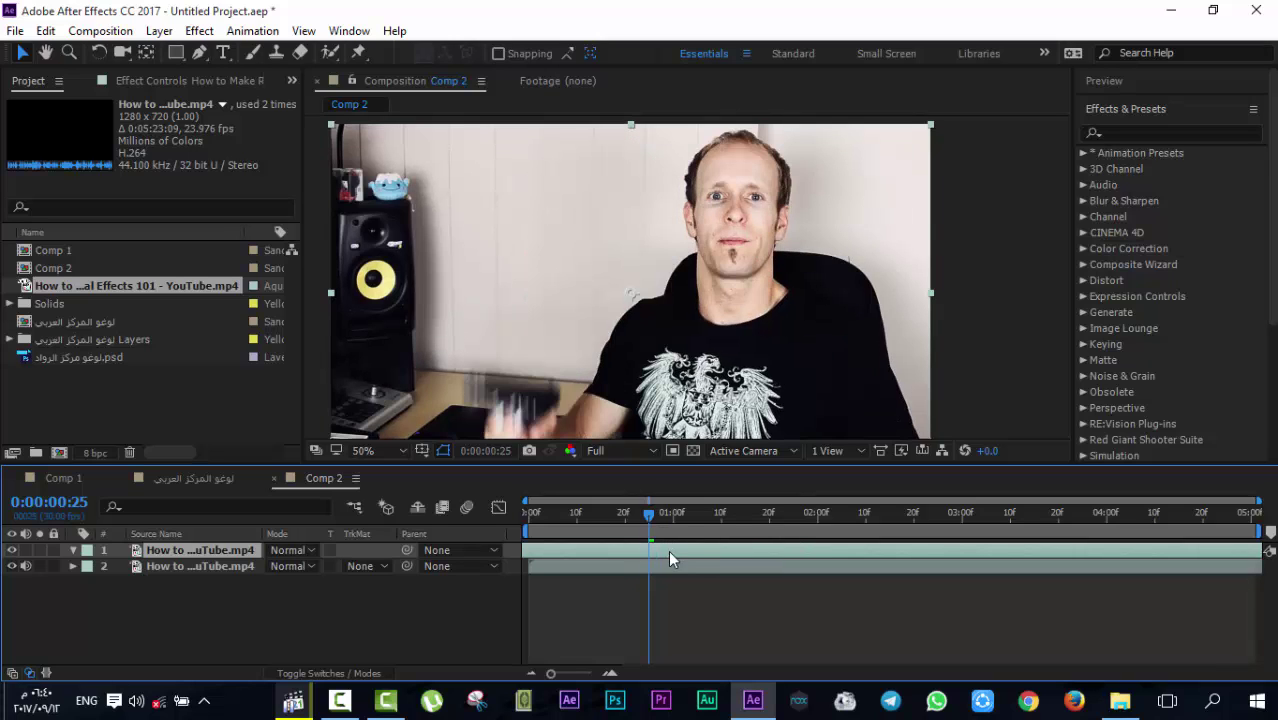
click(549, 513)
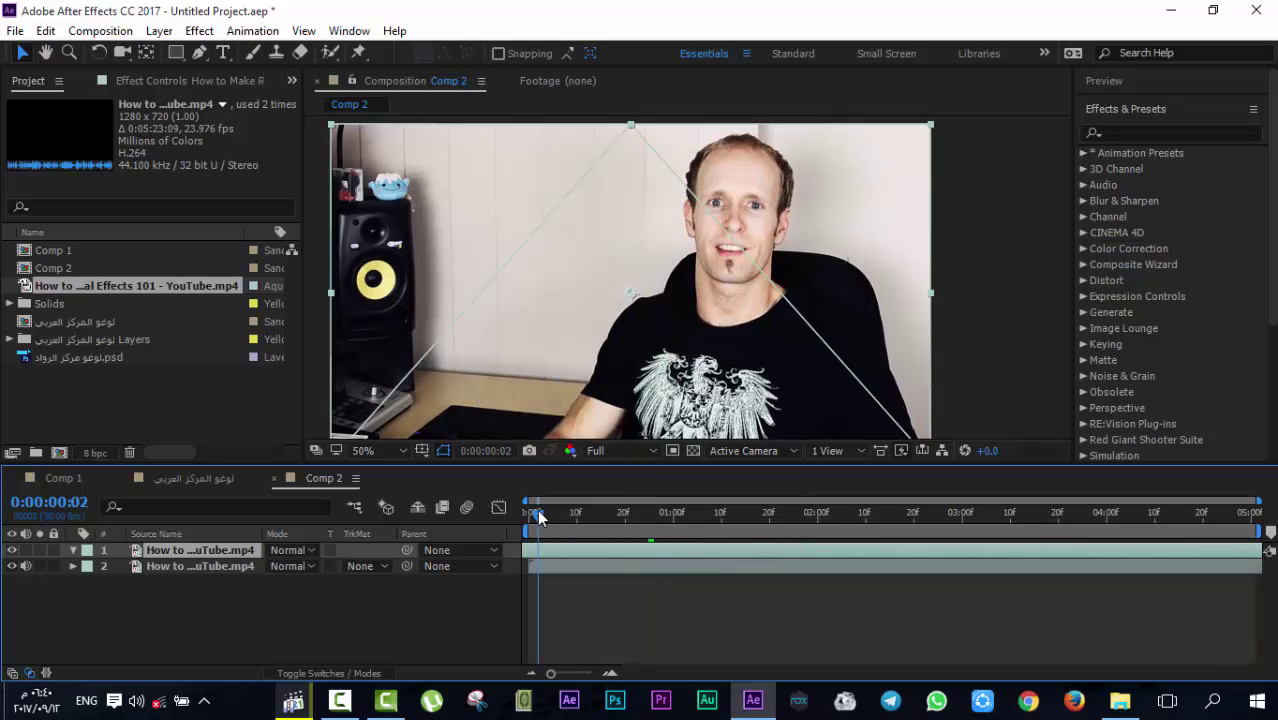
Scrub through the start of the footage and set the current time to 0:00:00:18
click(609, 515)
drag(612, 521, 651, 552)
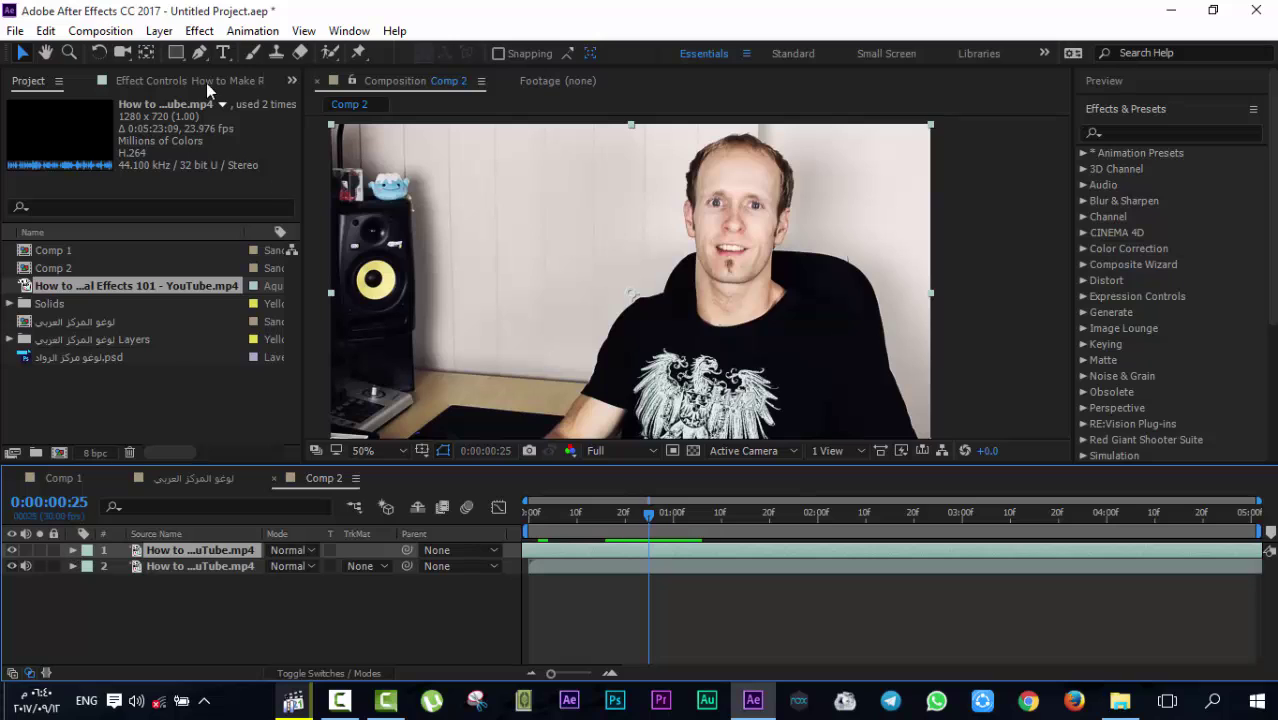
drag(608, 513, 568, 513)
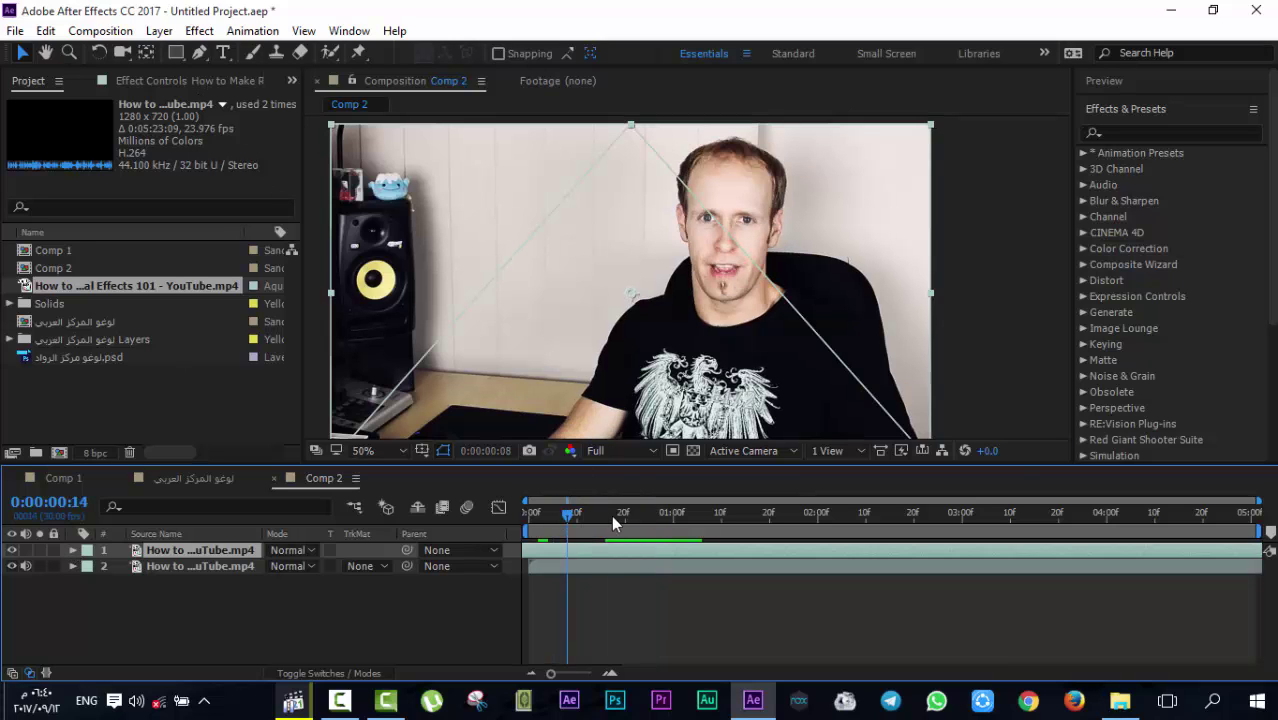
click(614, 524)
Start a Pen mask on the upper layer, tracing from the man's forearm at the frame's lower edge up his arm and shoulder to the neck
click(200, 52)
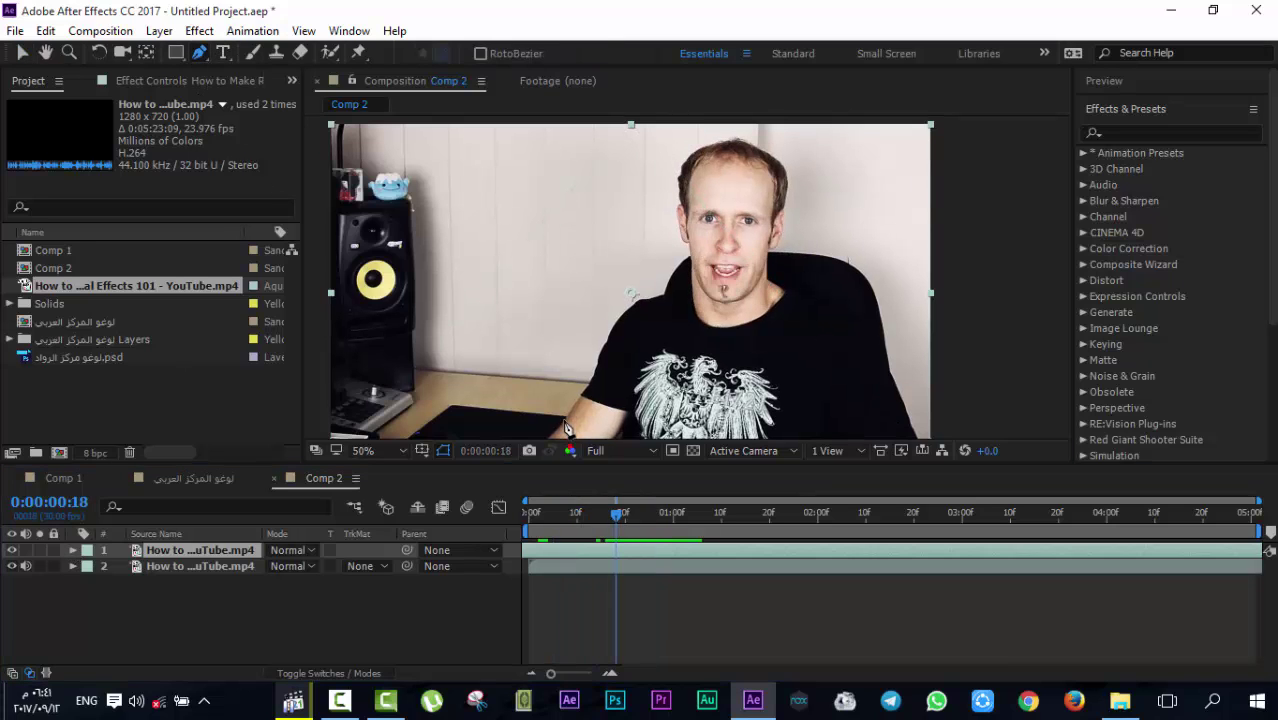
scroll(565, 428, down, 1)
click(392, 450)
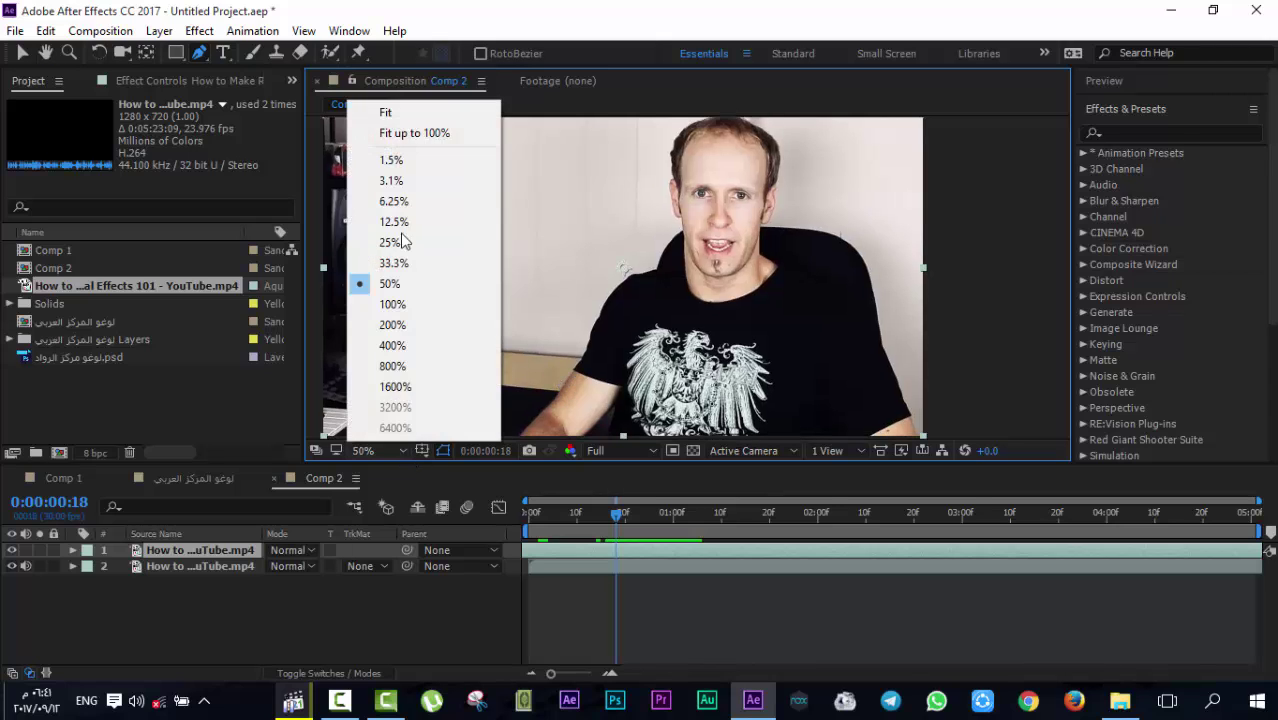
click(395, 112)
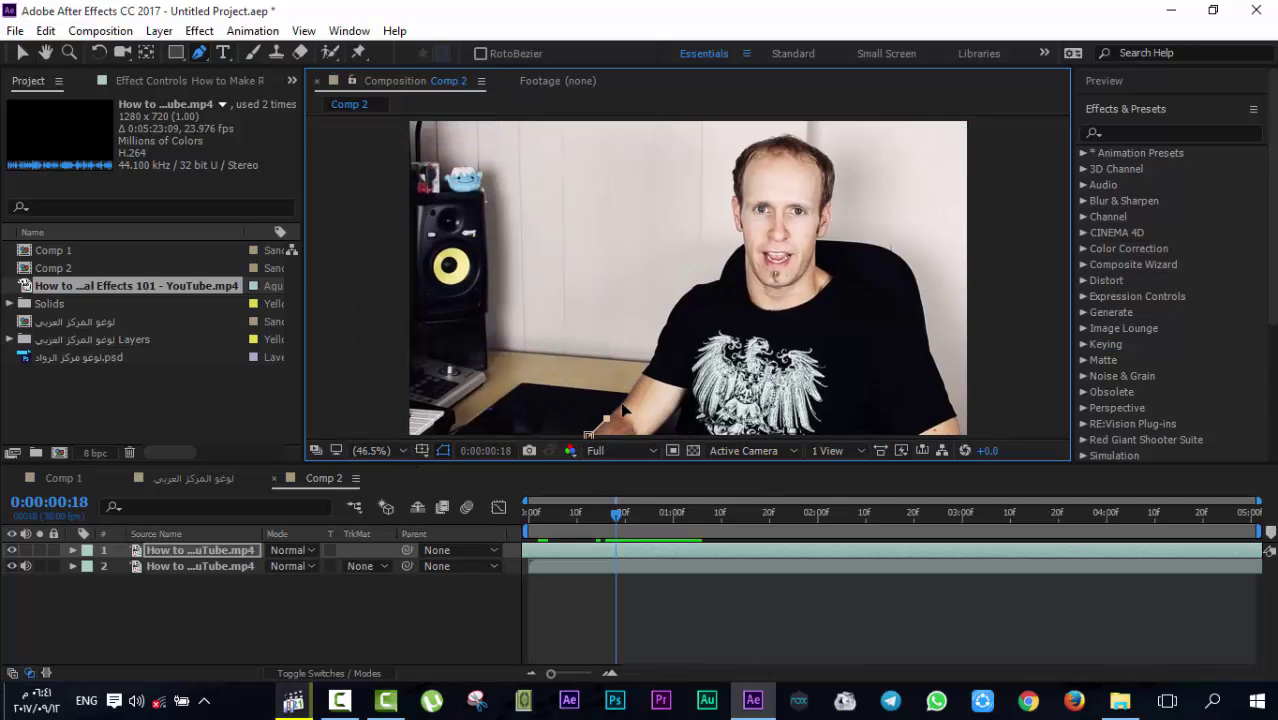
click(624, 393)
click(644, 370)
click(662, 340)
click(680, 303)
click(697, 287)
click(719, 283)
Continue the mask path from the neck around the man's head and down to the far ear
click(734, 252)
click(728, 207)
click(730, 152)
click(770, 122)
click(823, 124)
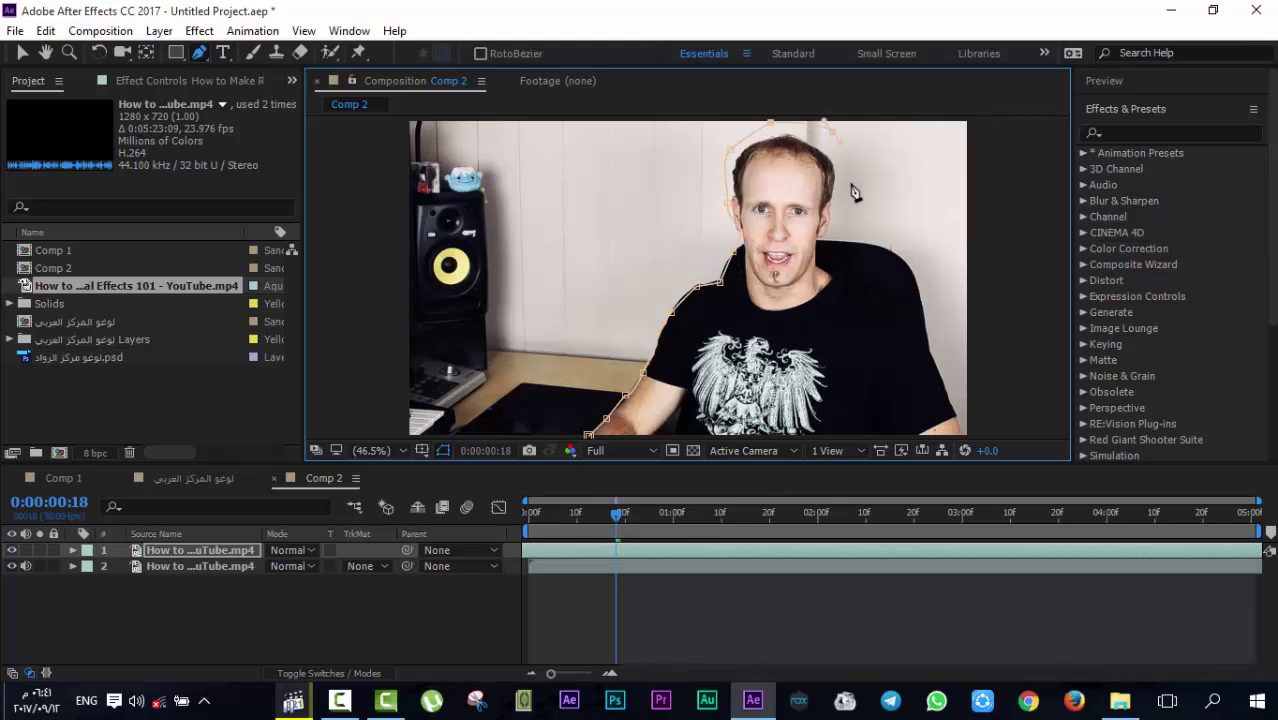
click(850, 186)
click(836, 226)
click(735, 157)
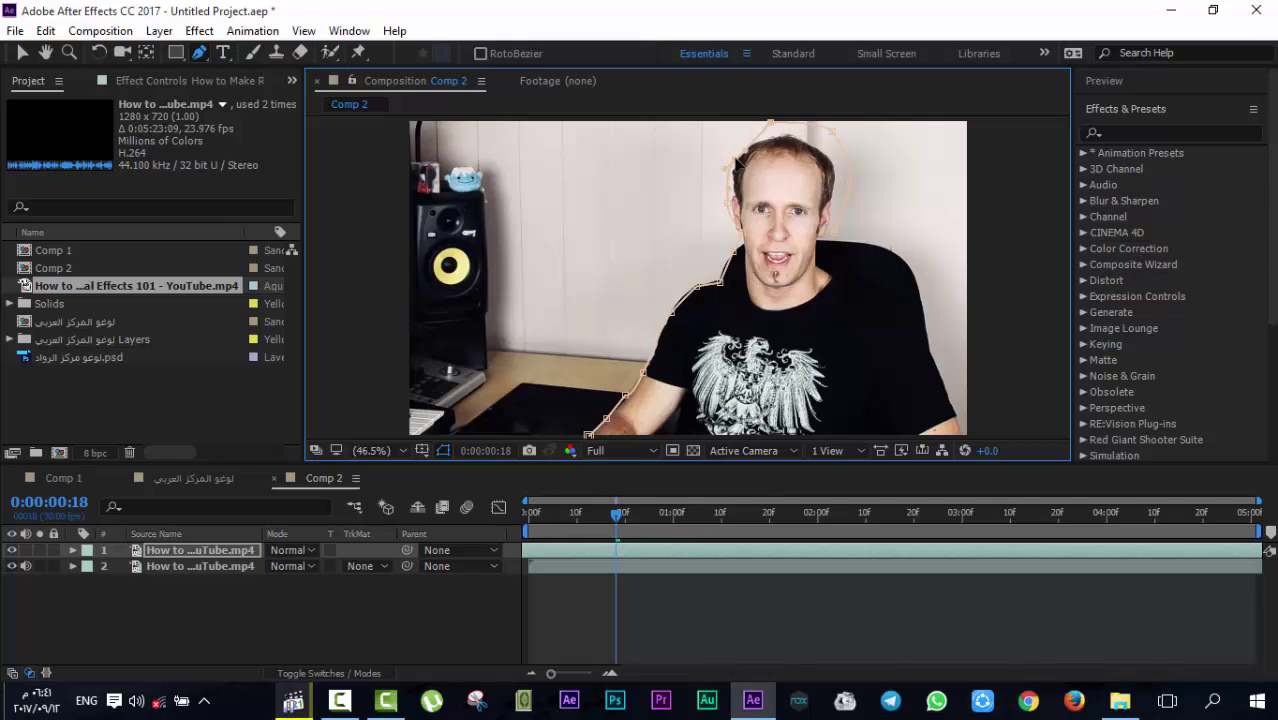
double_click(619, 546)
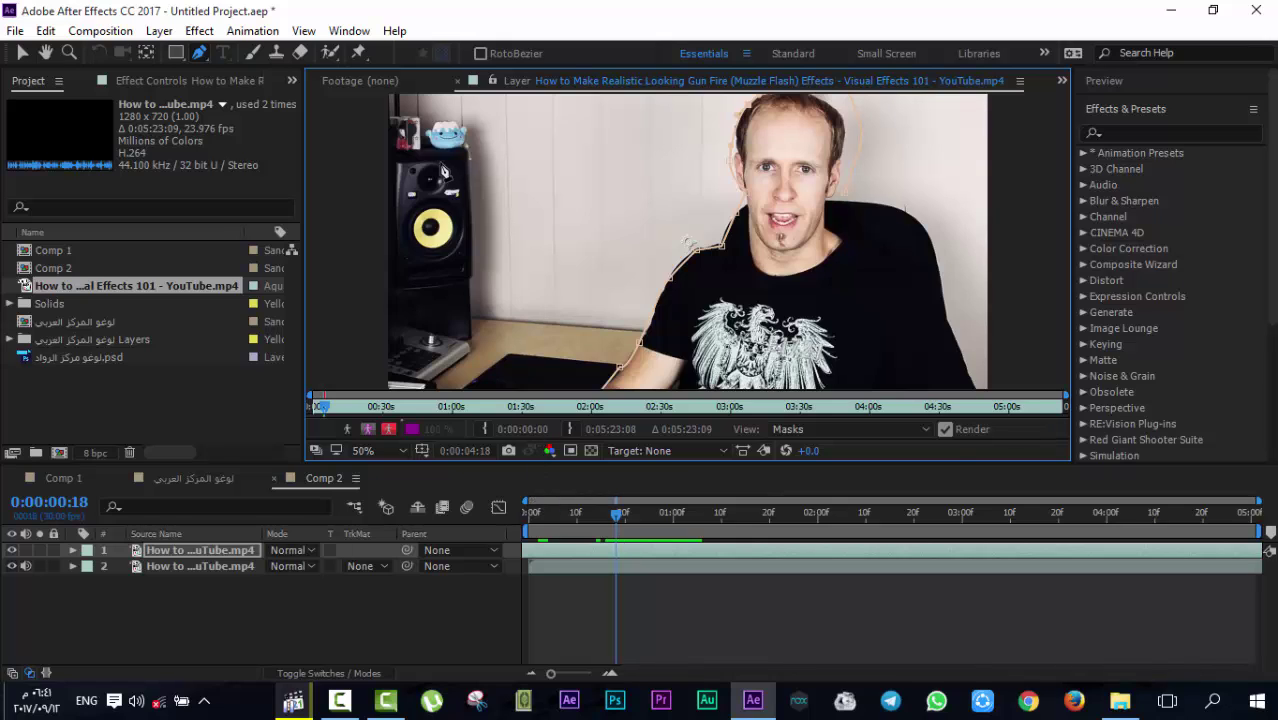
click(391, 81)
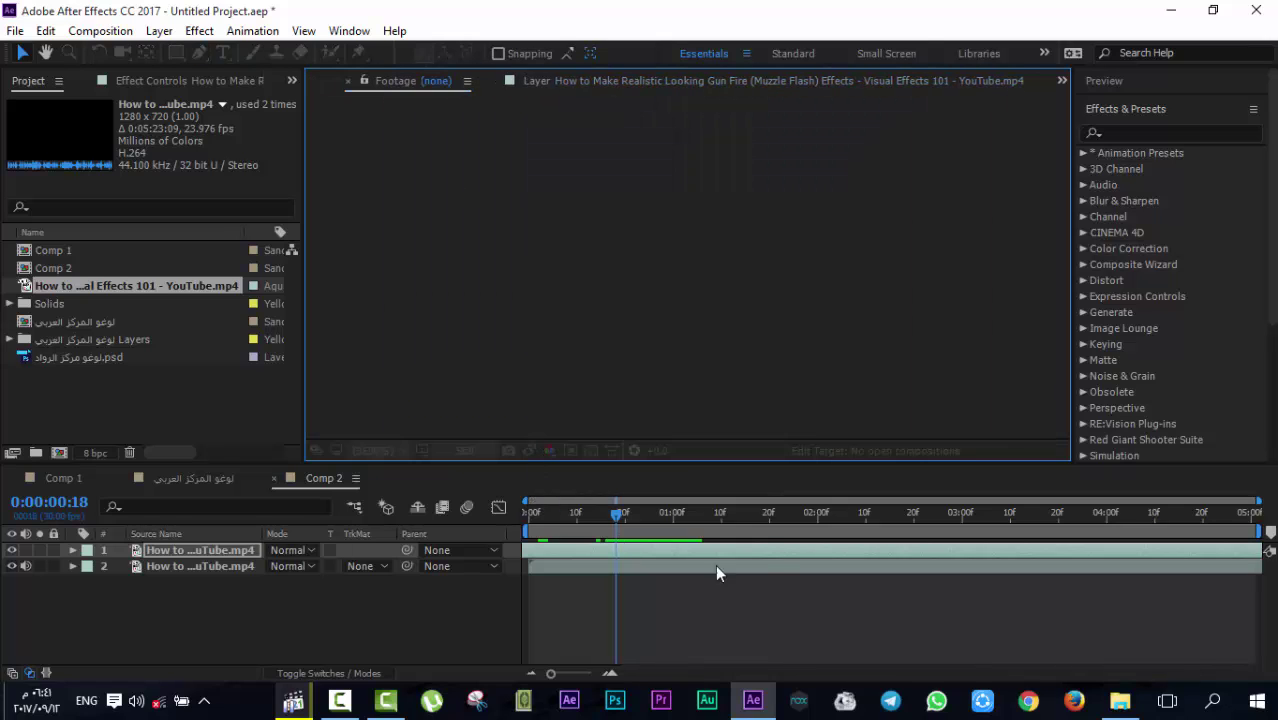
click(497, 80)
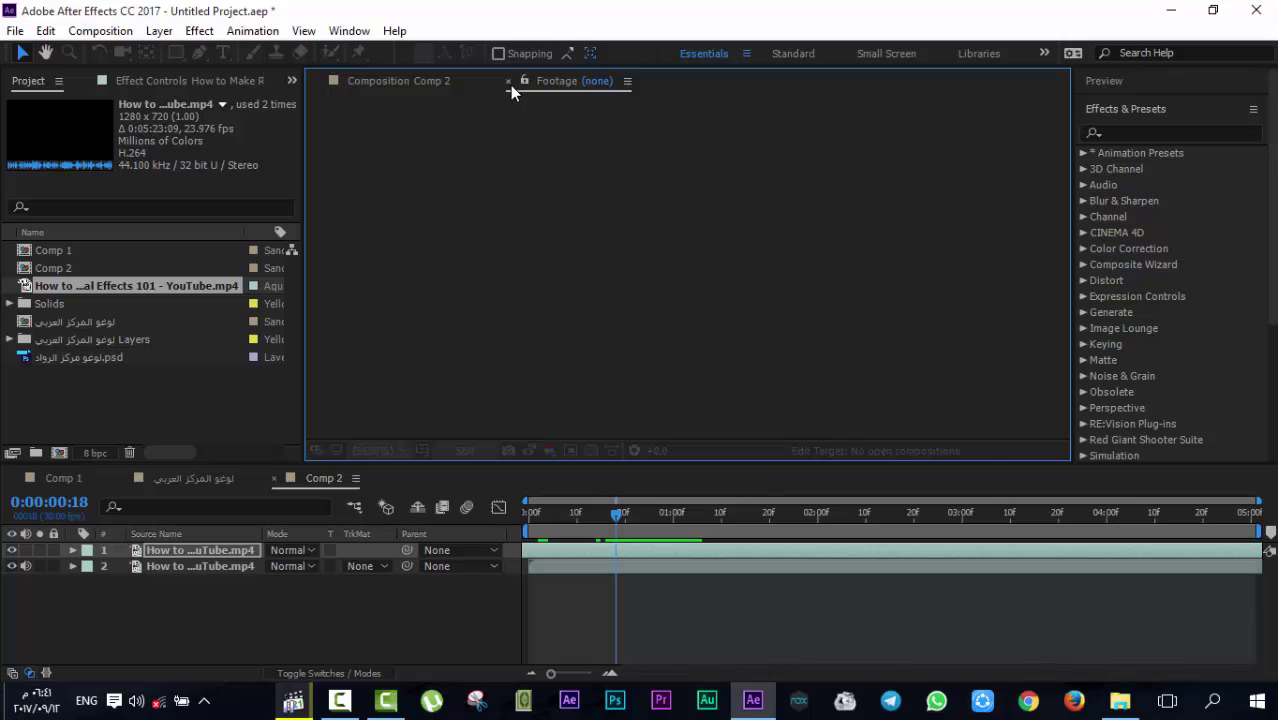
click(508, 81)
click(648, 575)
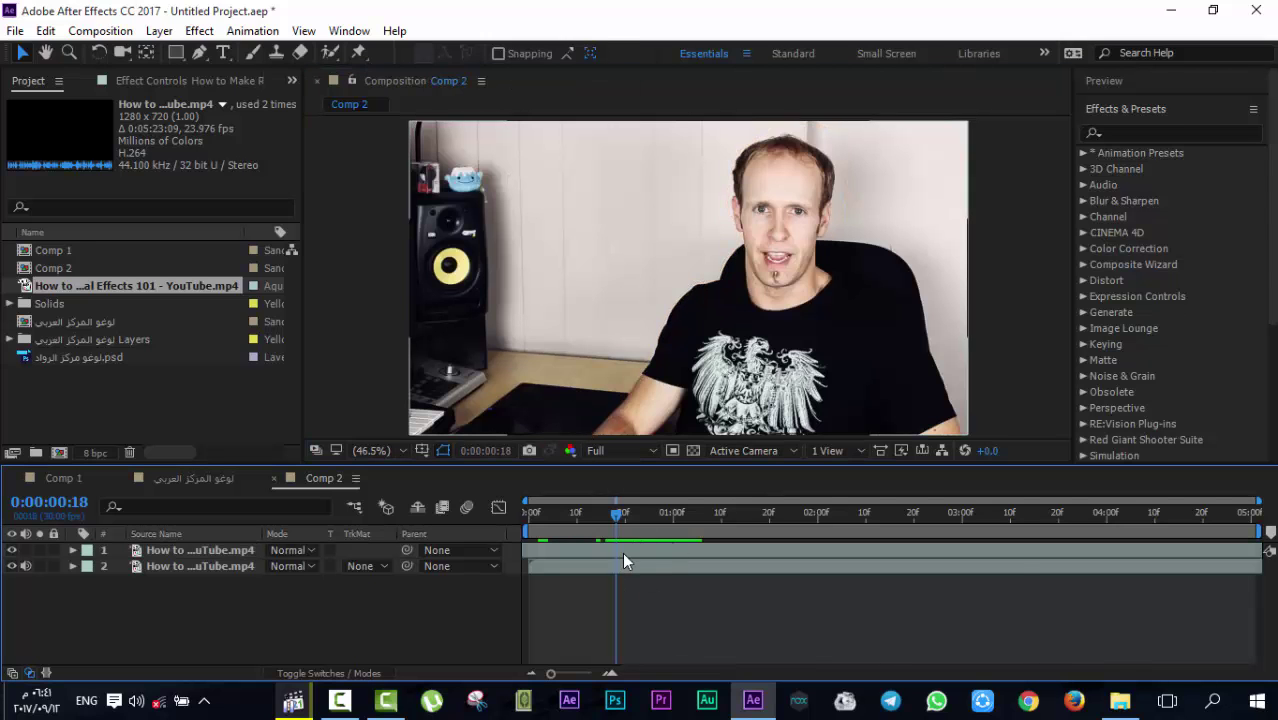
Reselect the upper layer and move the mask points above the man's head closer to his hair
click(622, 552)
click(765, 133)
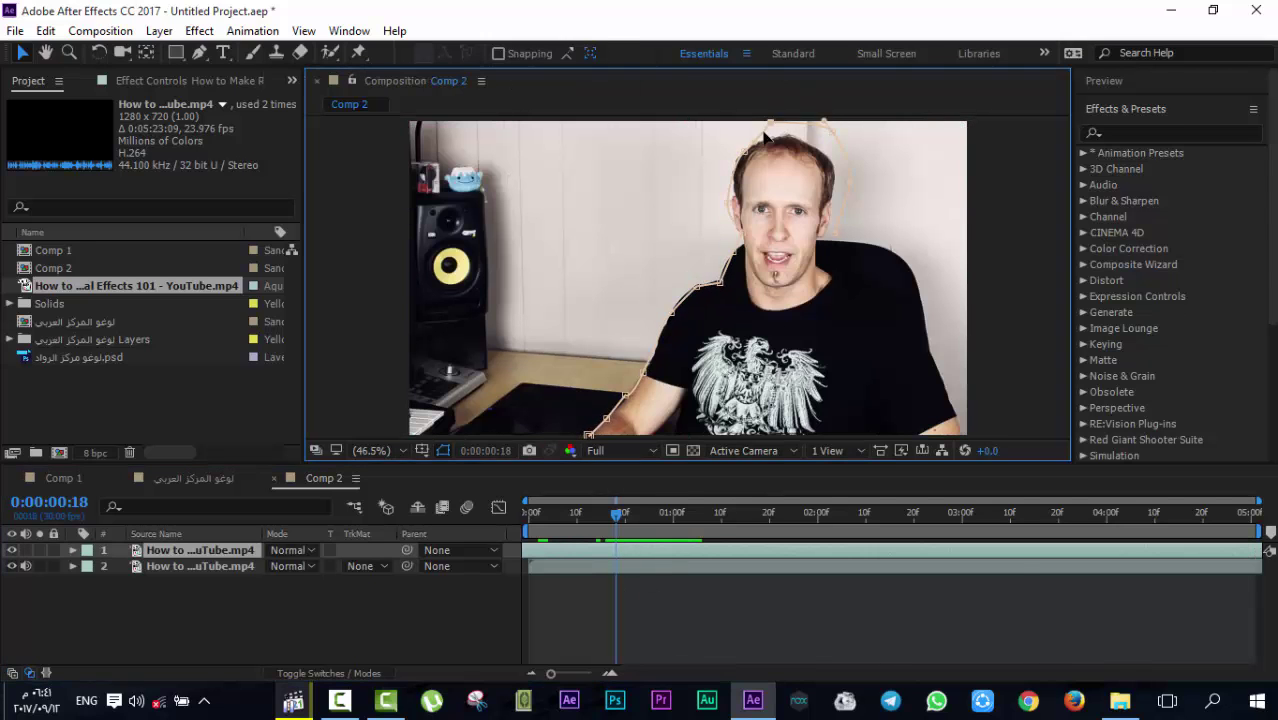
drag(765, 133, 834, 185)
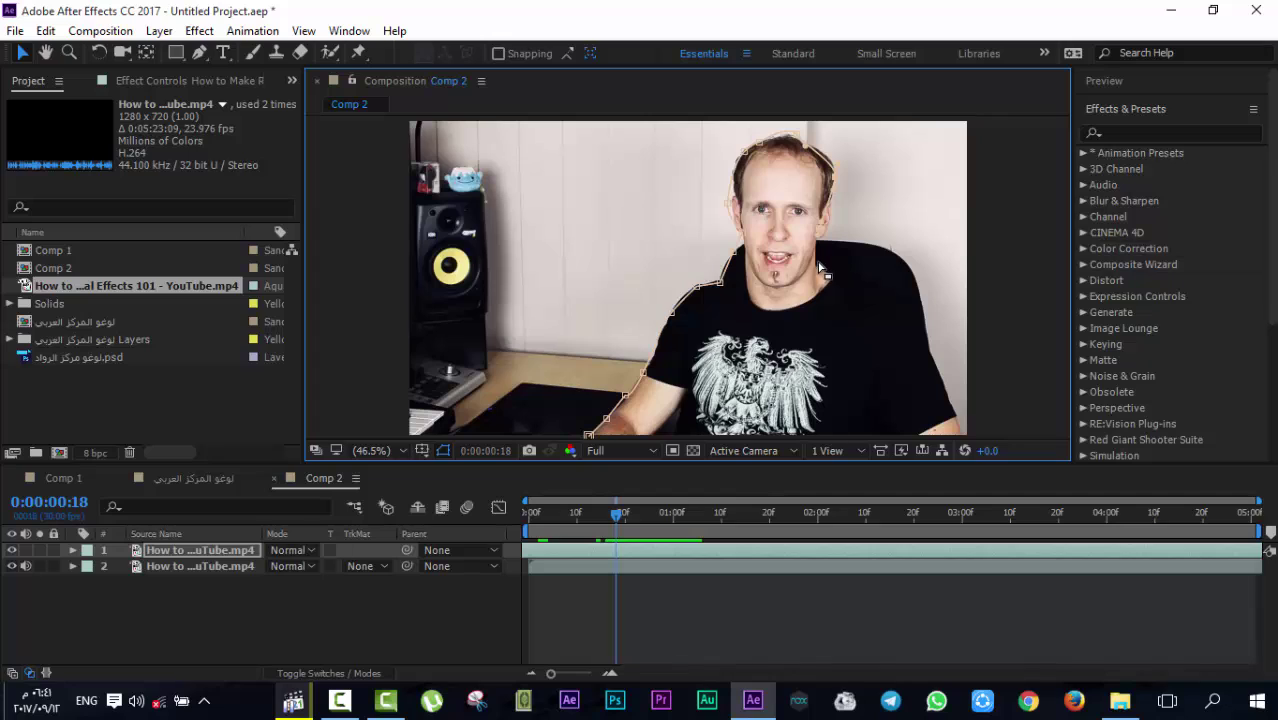
Extend the open mask with the Pen tool from the man's ear down his neck, shoulder and arm to the frame's lower corner
key(g)
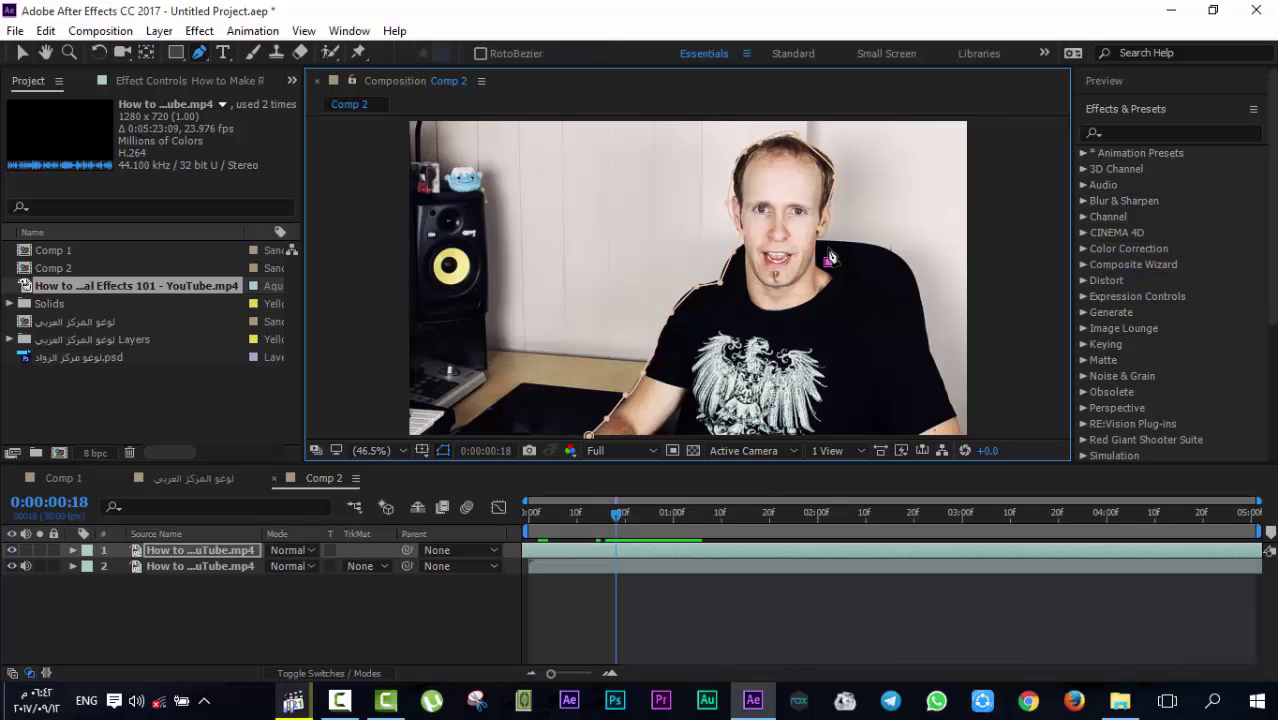
click(832, 240)
click(829, 236)
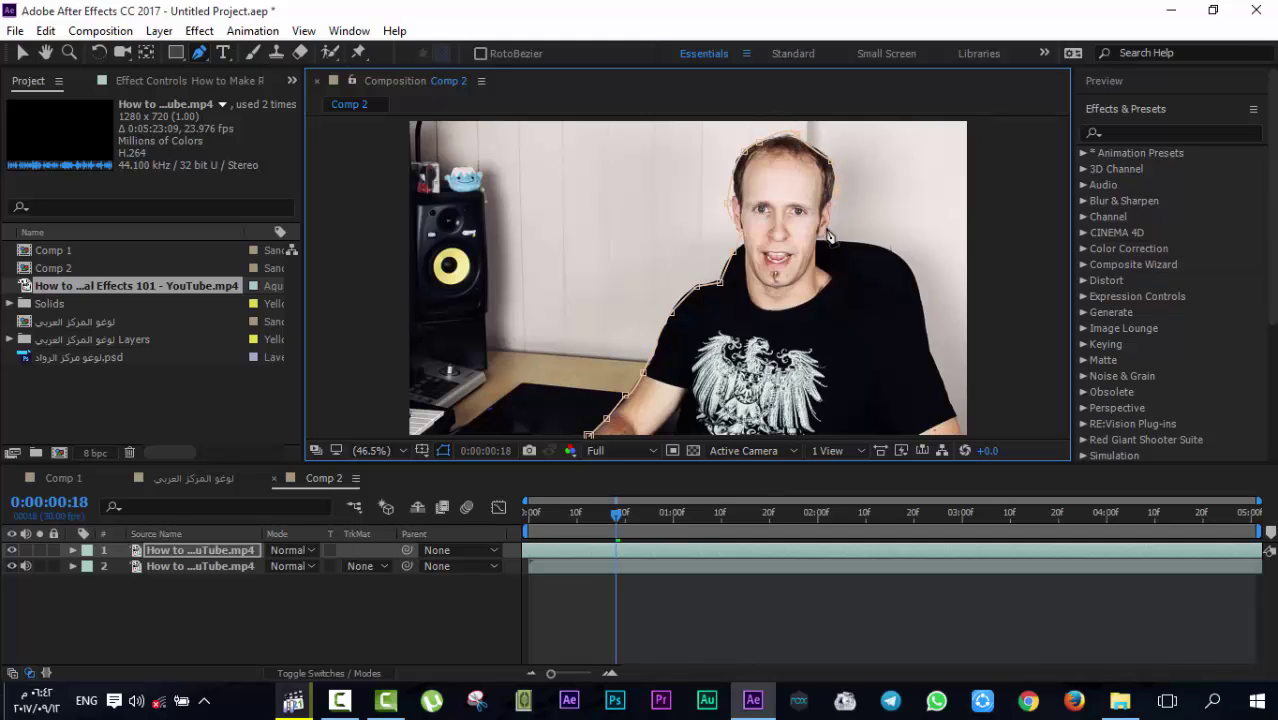
click(820, 256)
click(847, 279)
click(875, 296)
click(916, 325)
click(940, 376)
click(964, 433)
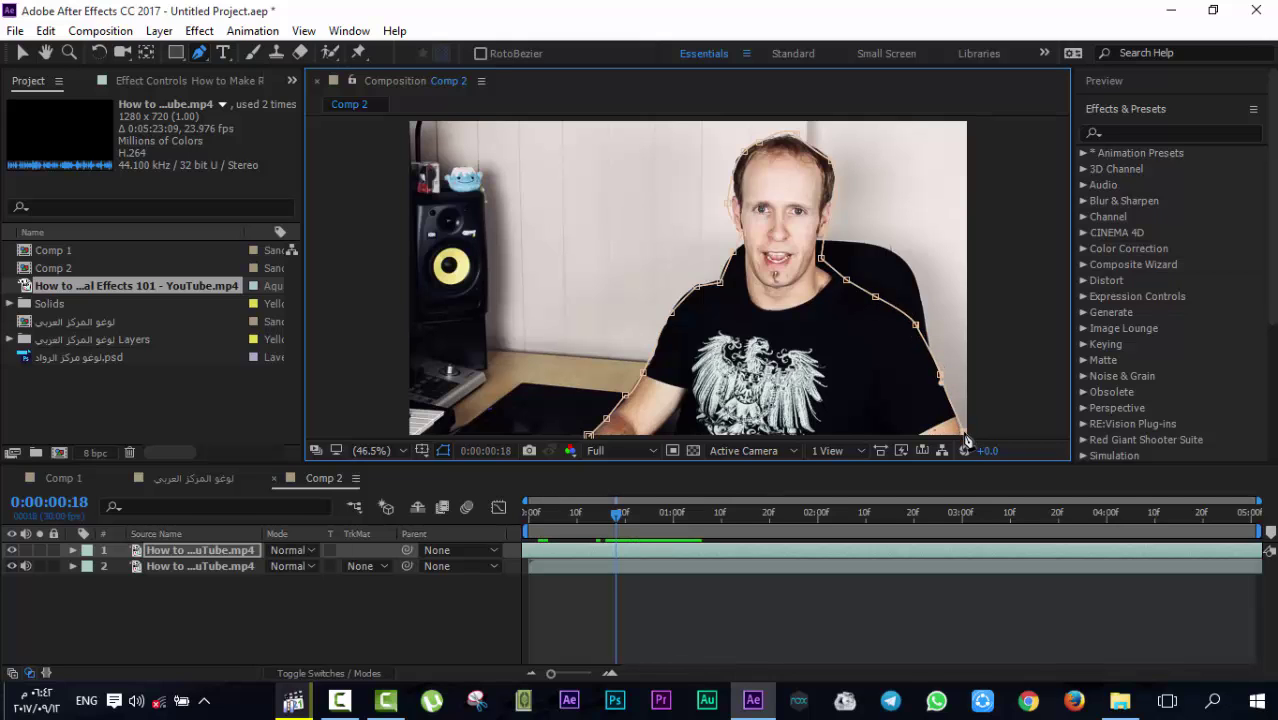
Close the mask with two points just below the frame, joining it to its first point, and return to the Selection tool
drag(966, 440, 972, 337)
click(965, 358)
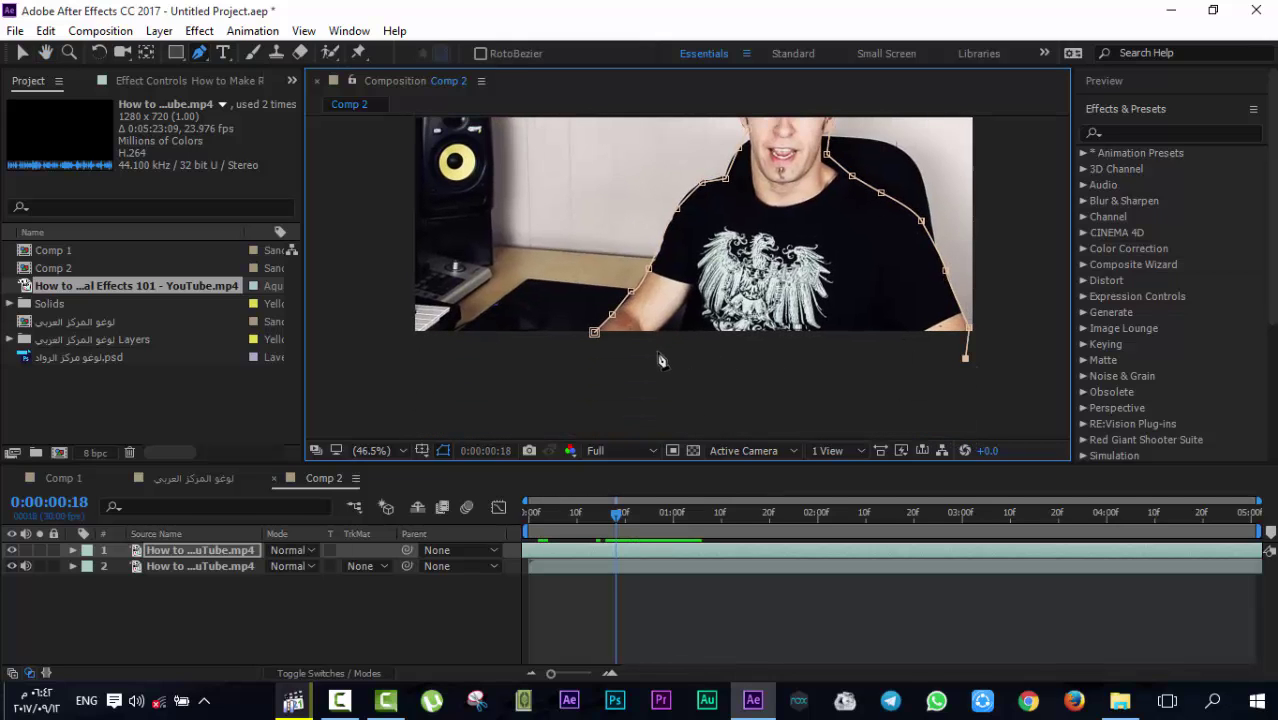
click(594, 350)
click(594, 333)
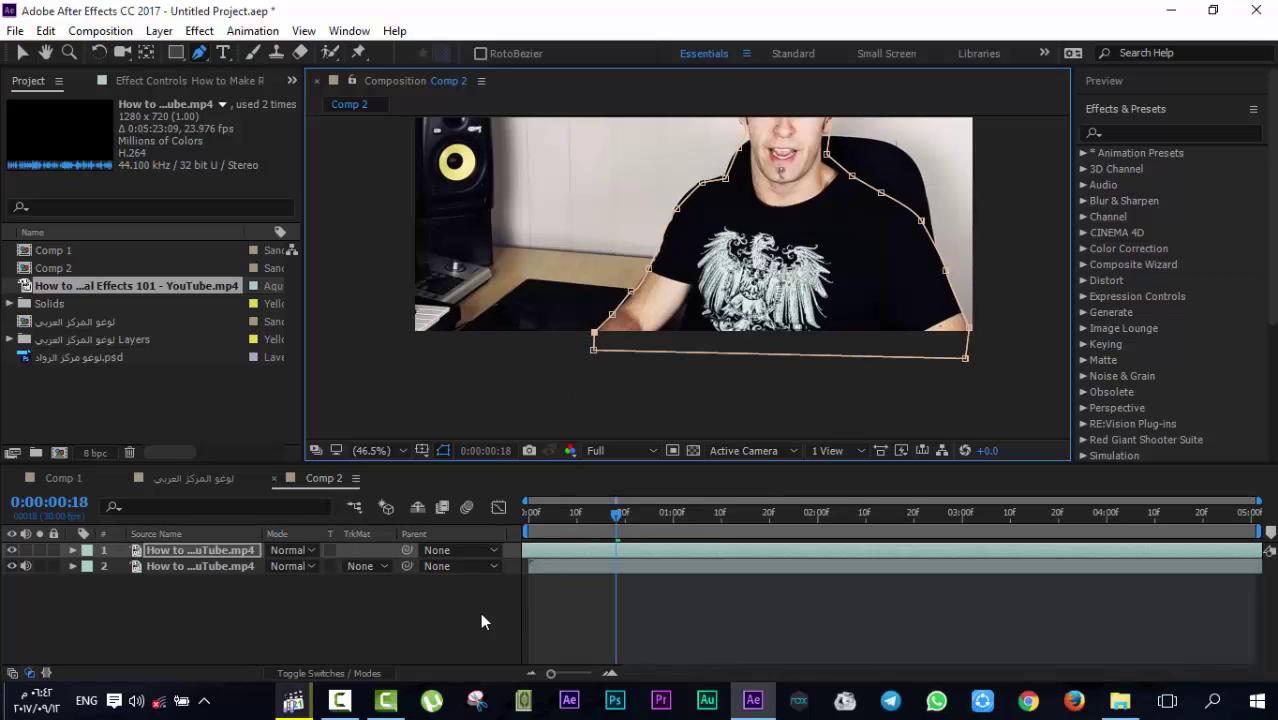
click(1093, 608)
key(v)
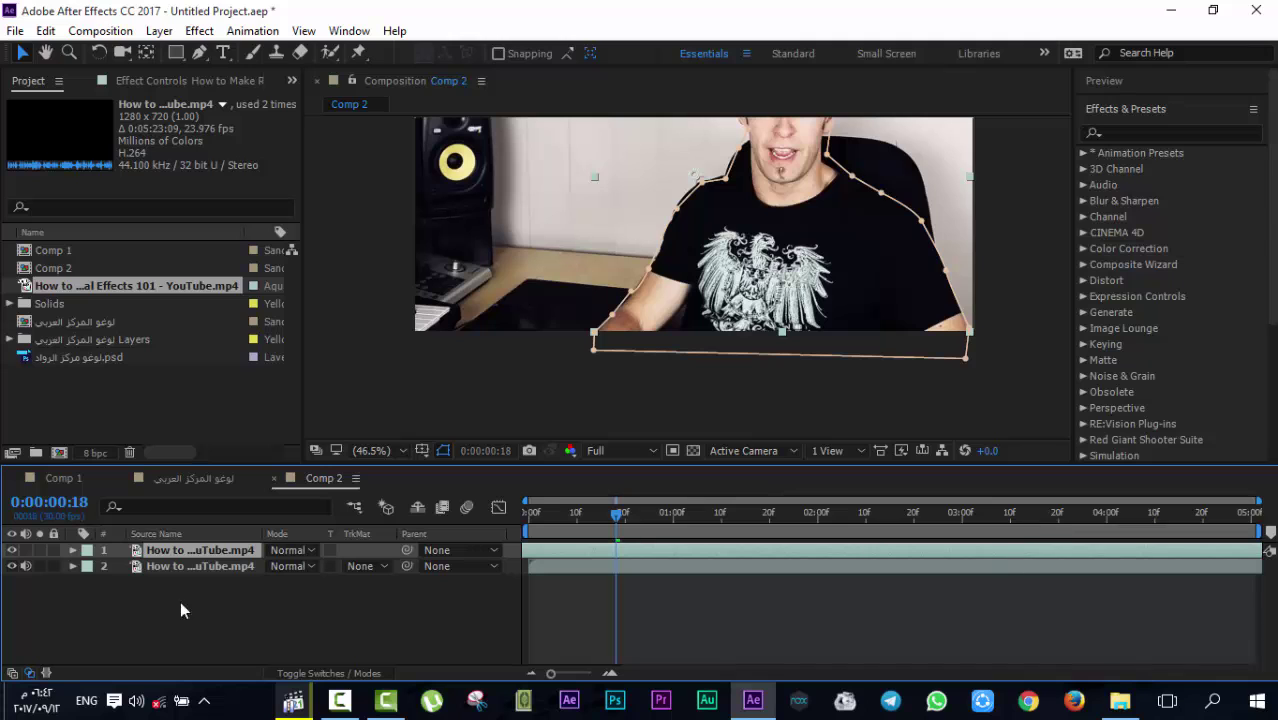
Delete the lower unmasked footage layer so that only the masked man remains
drag(984, 335, 940, 411)
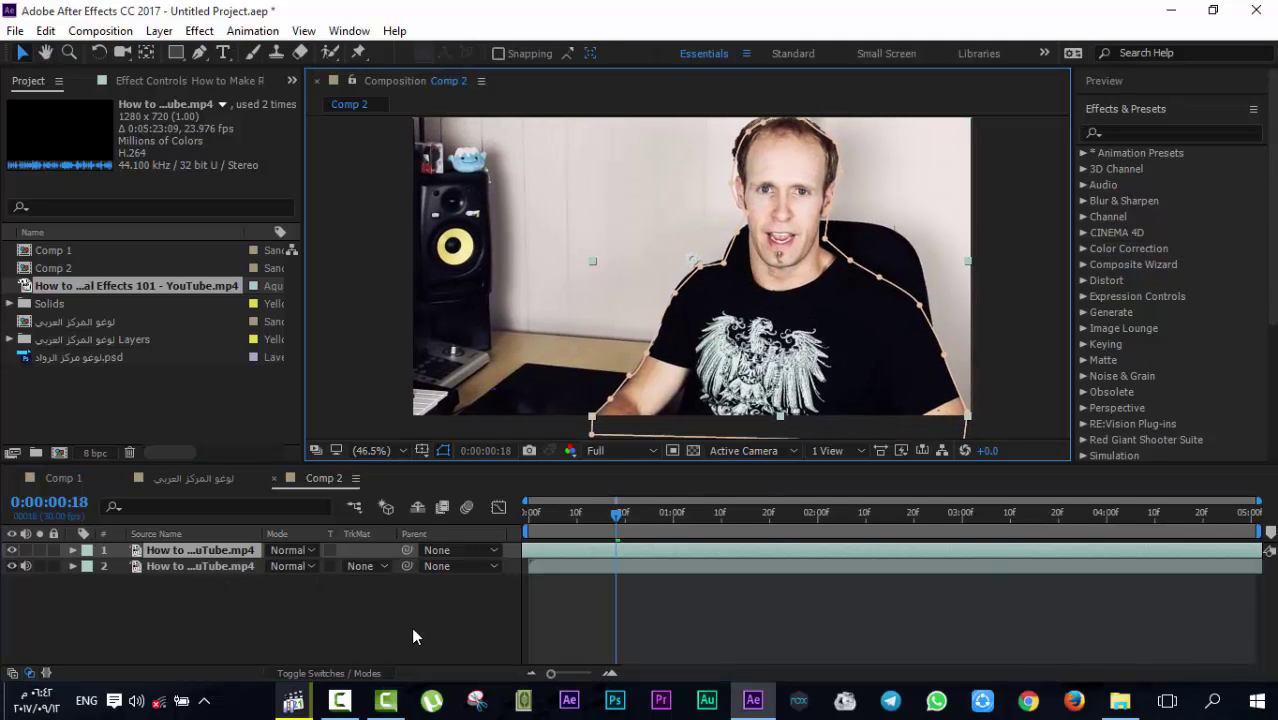
click(610, 548)
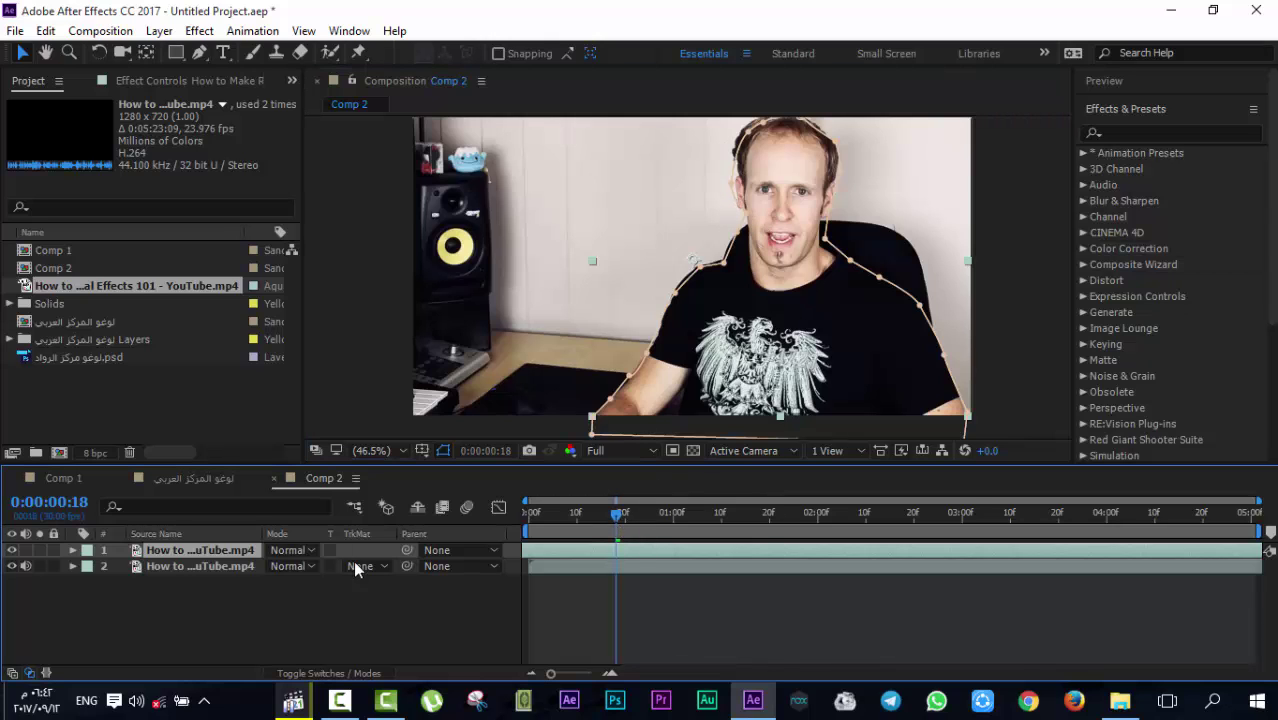
click(589, 566)
key(Delete)
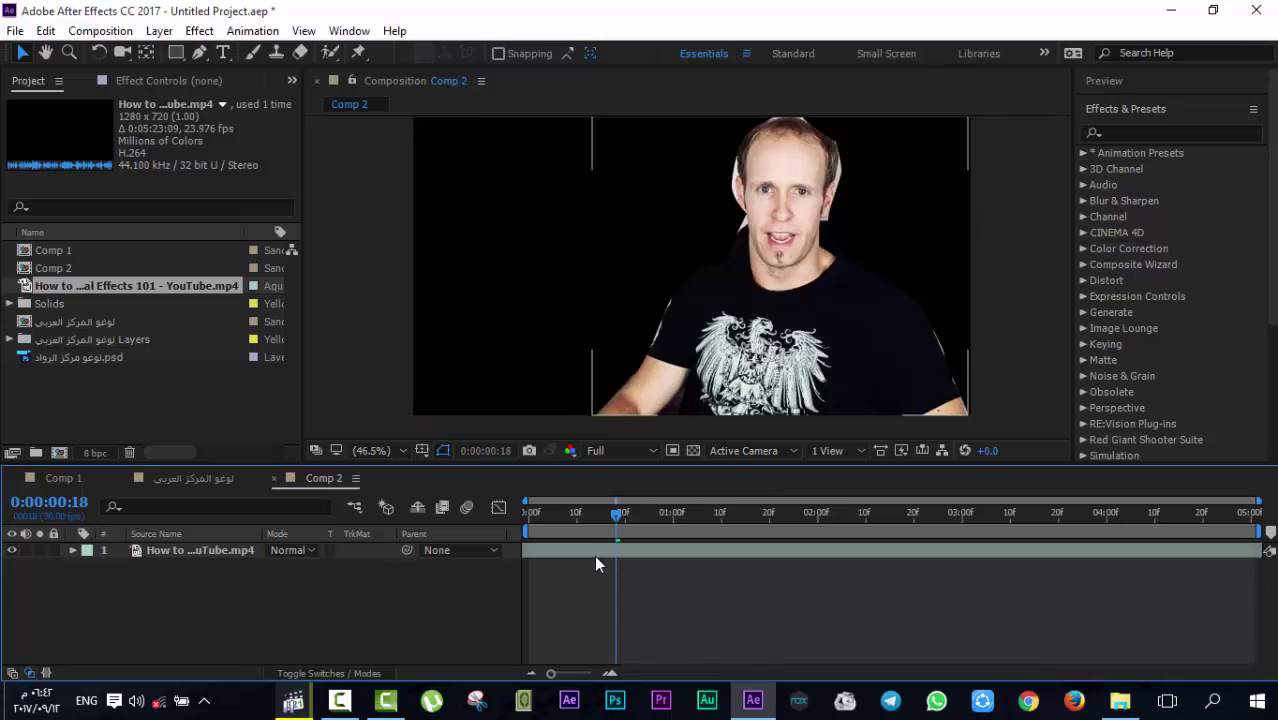
Reveal the Mask Path of the remaining layer and set its first keyframe at 0:00:00:18
click(594, 556)
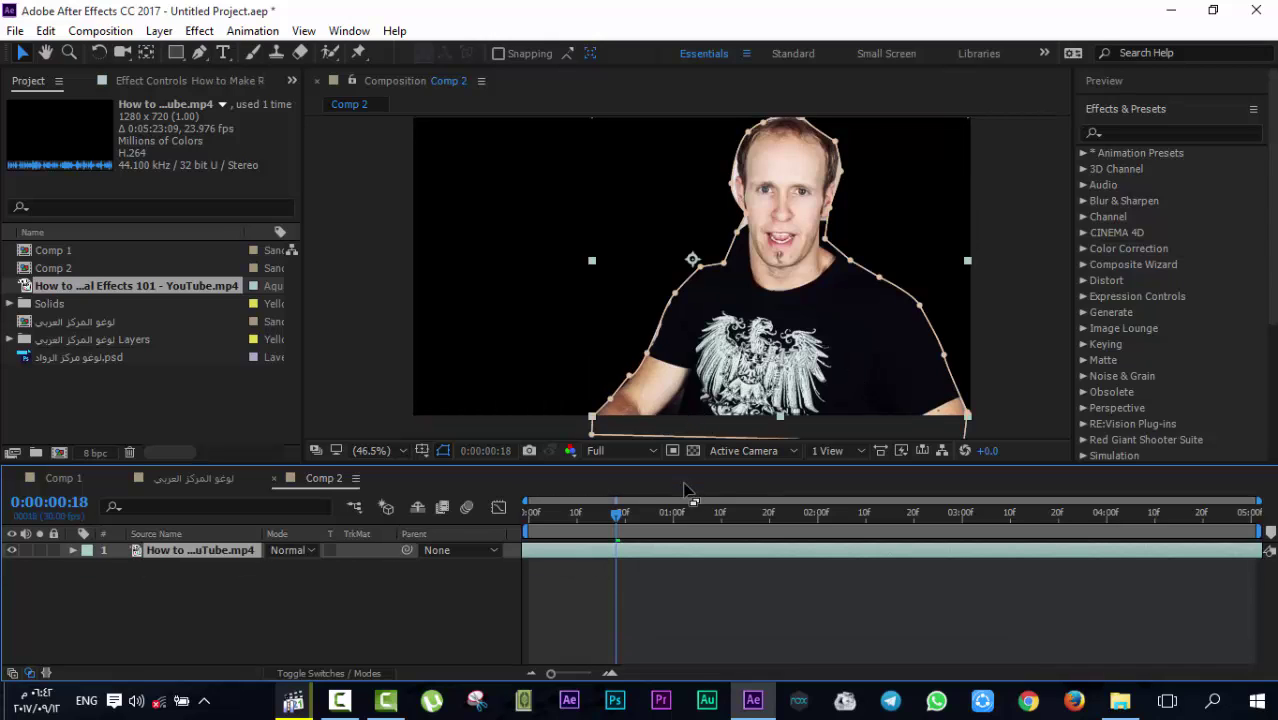
key(m)
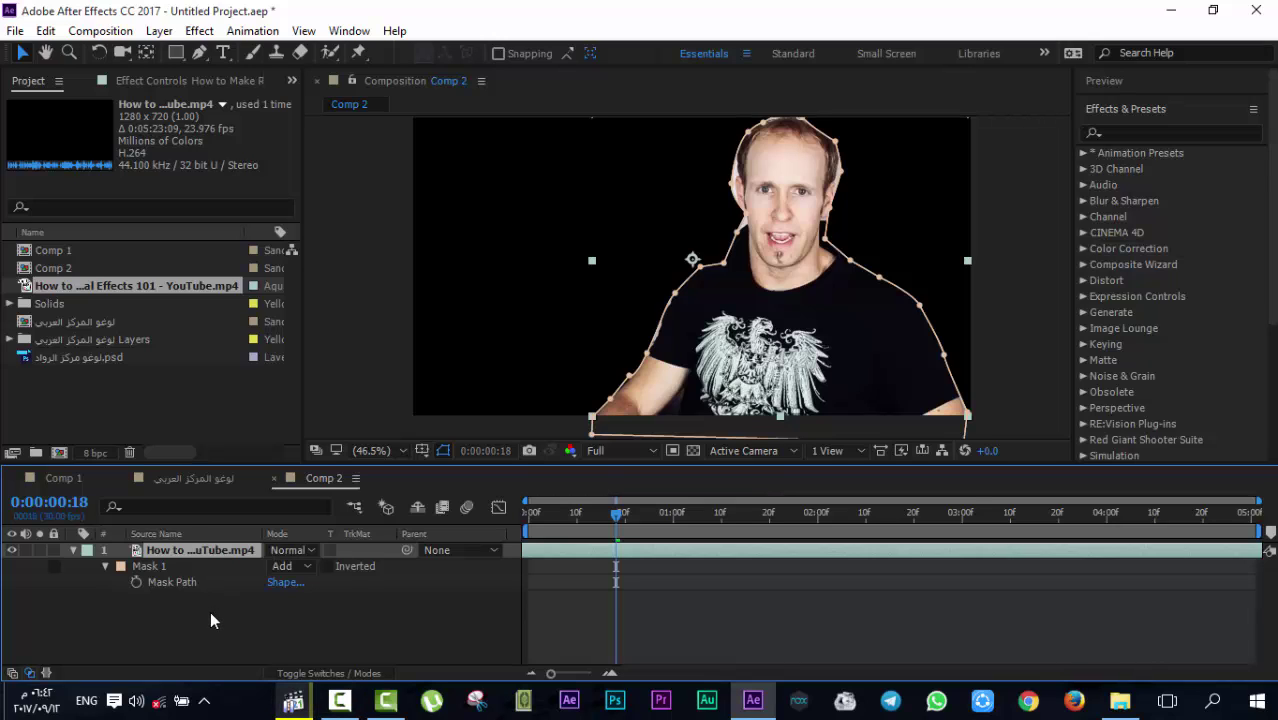
click(231, 635)
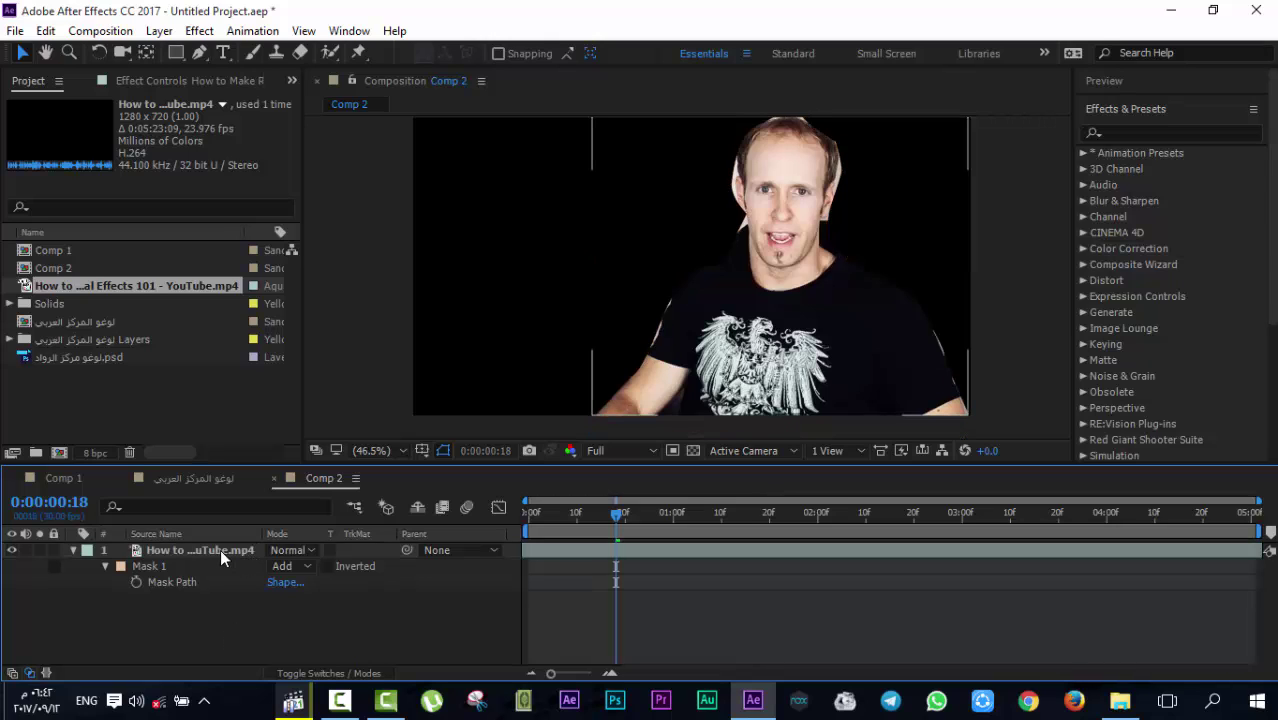
click(220, 549)
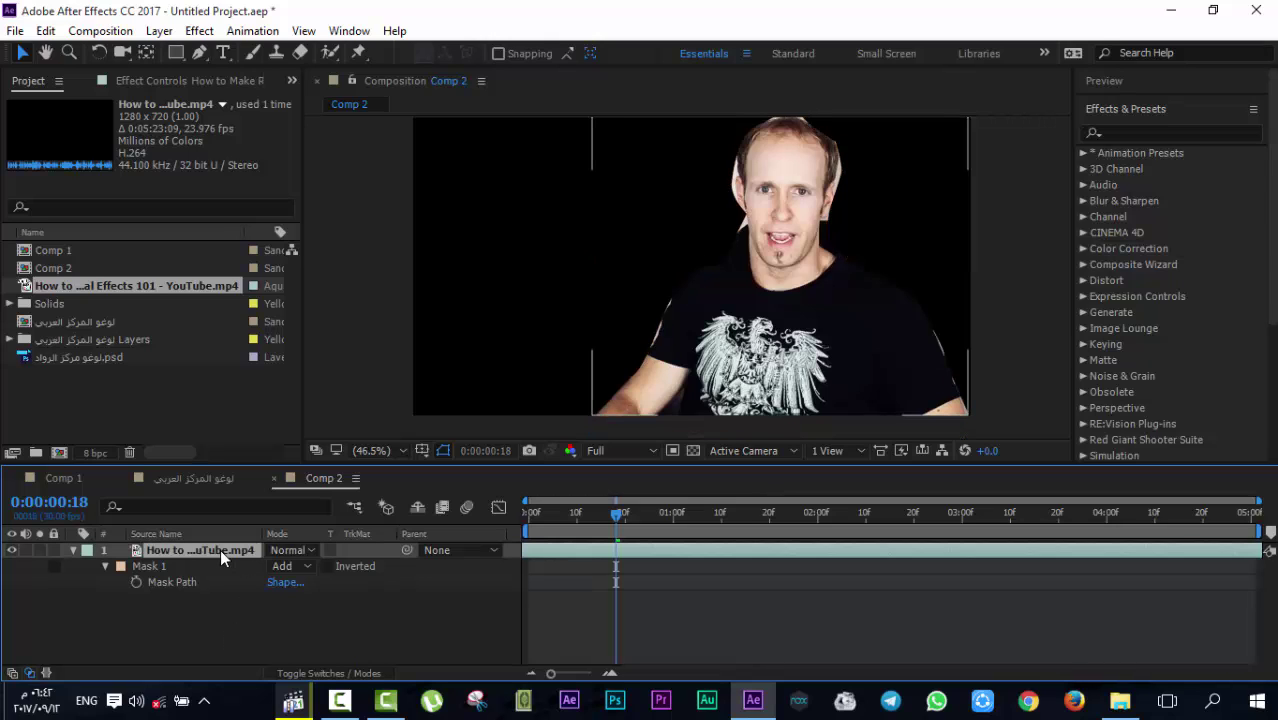
click(136, 582)
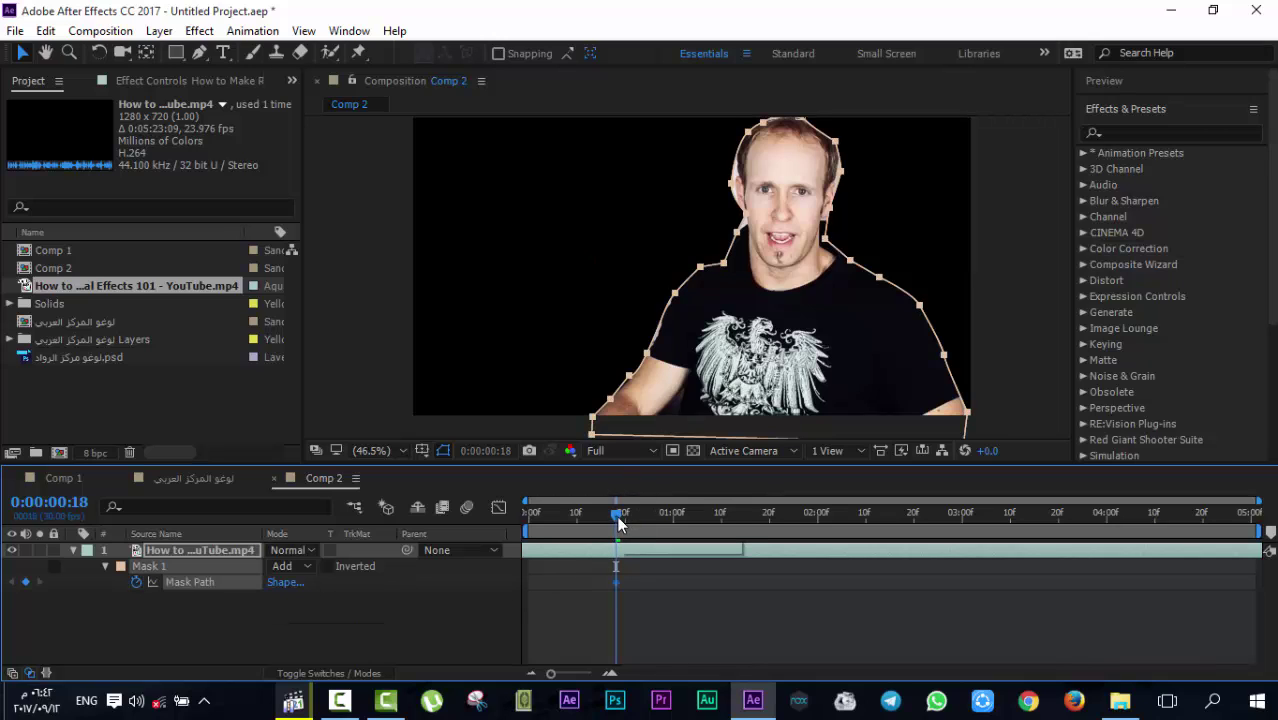
At 0:00:00:22, move the mask points along the man's forearm and beside his face to fit his new outline
drag(618, 521, 637, 522)
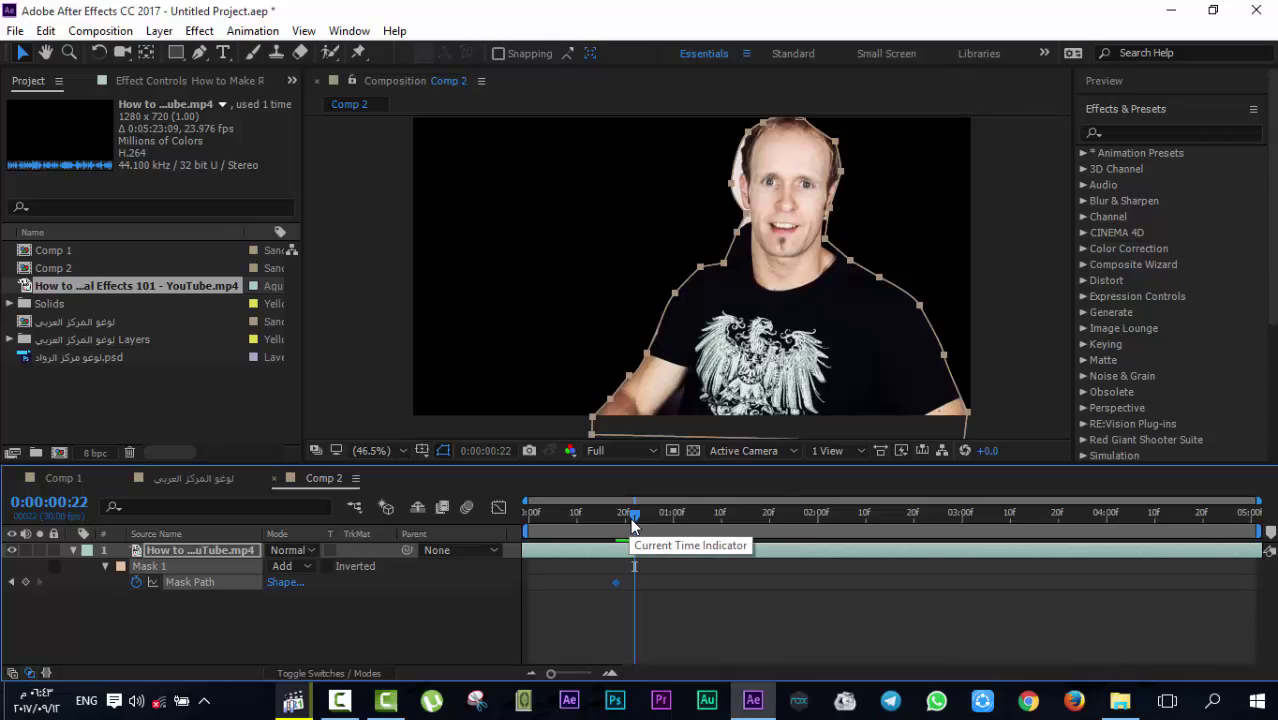
drag(633, 522, 627, 522)
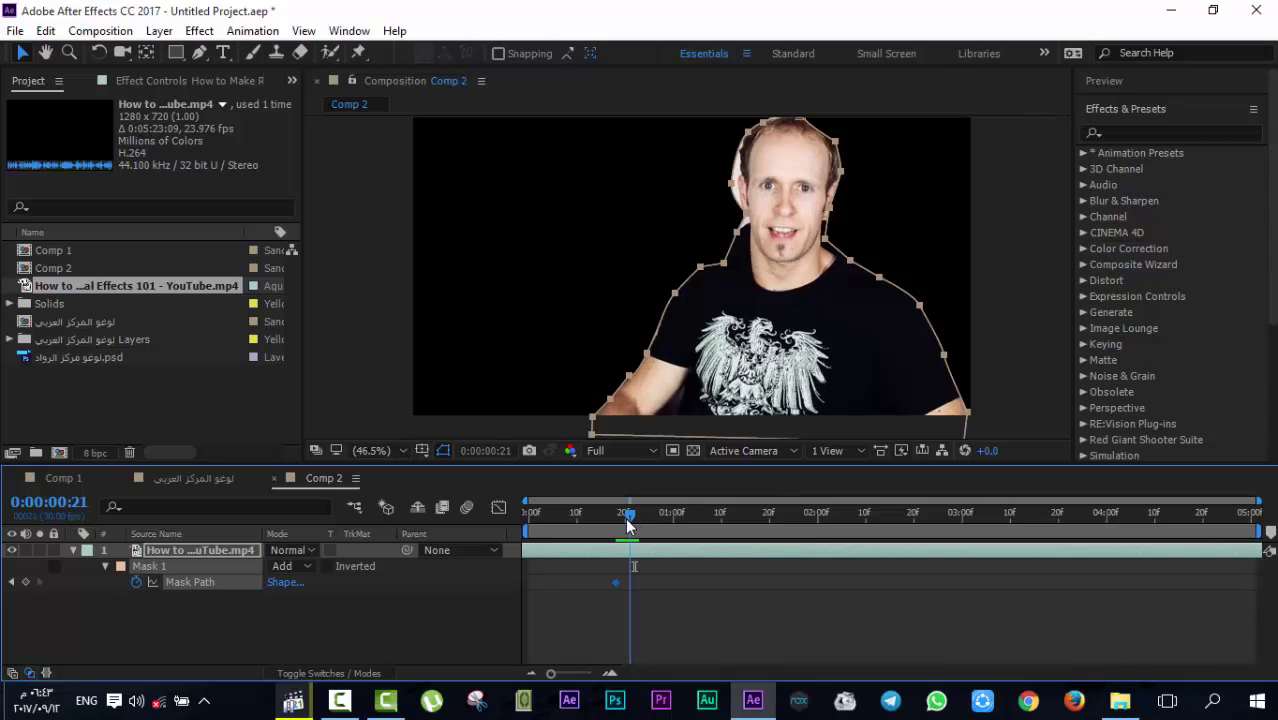
drag(551, 673, 569, 673)
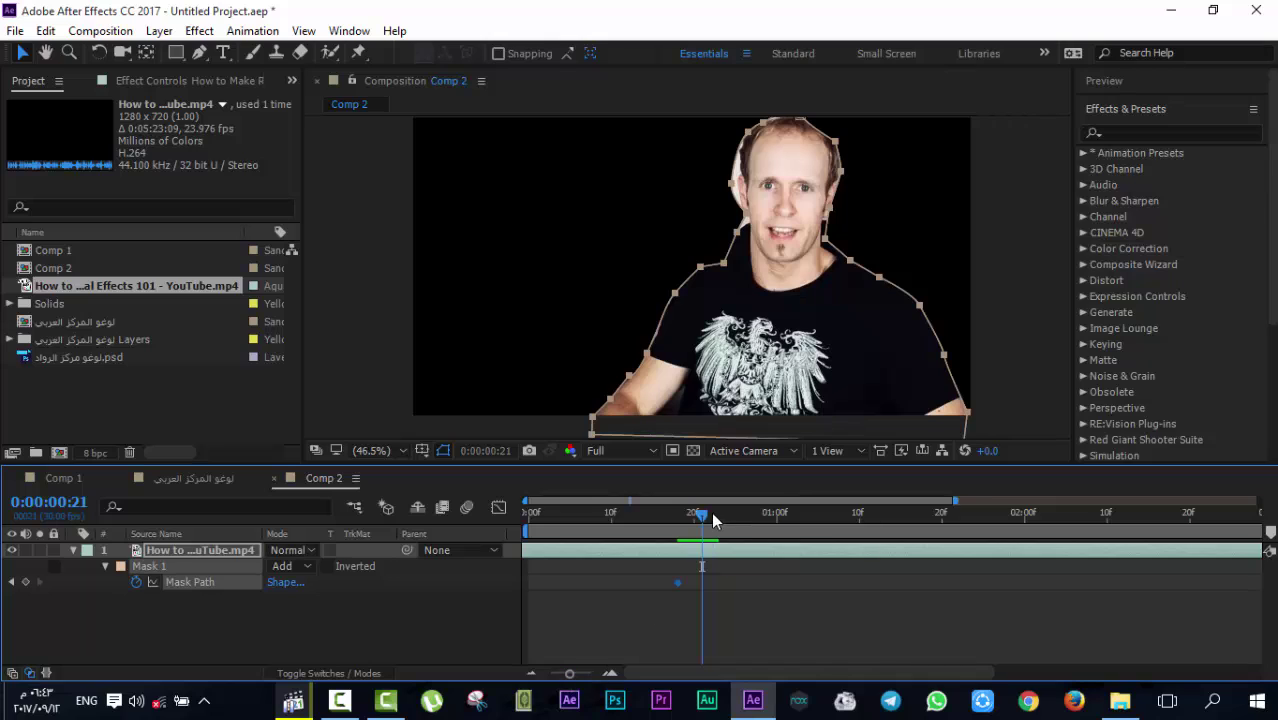
click(714, 517)
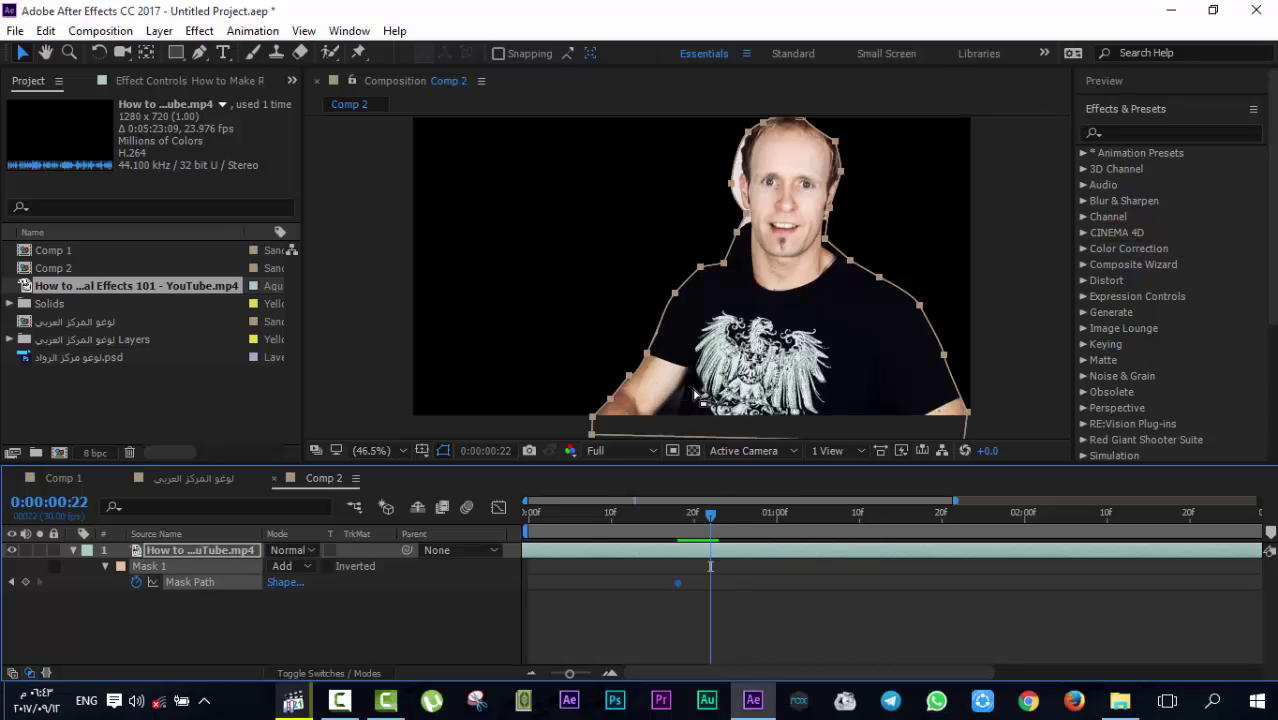
click(738, 347)
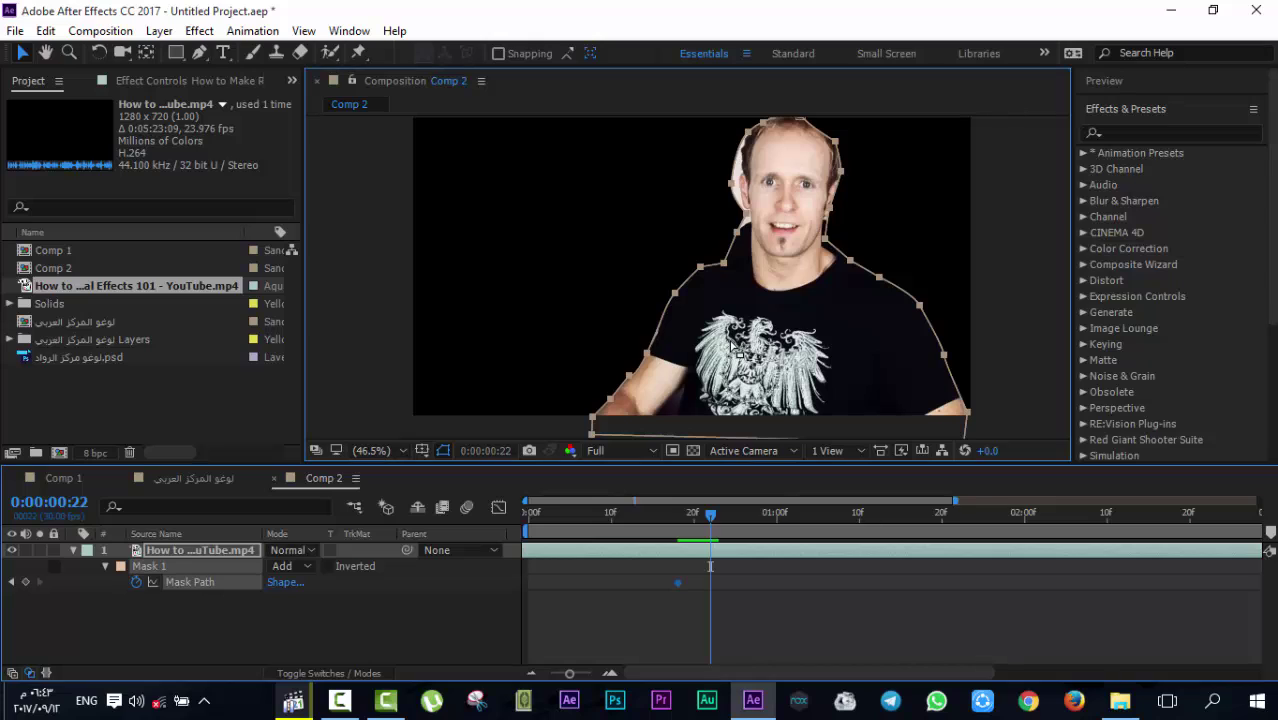
click(621, 372)
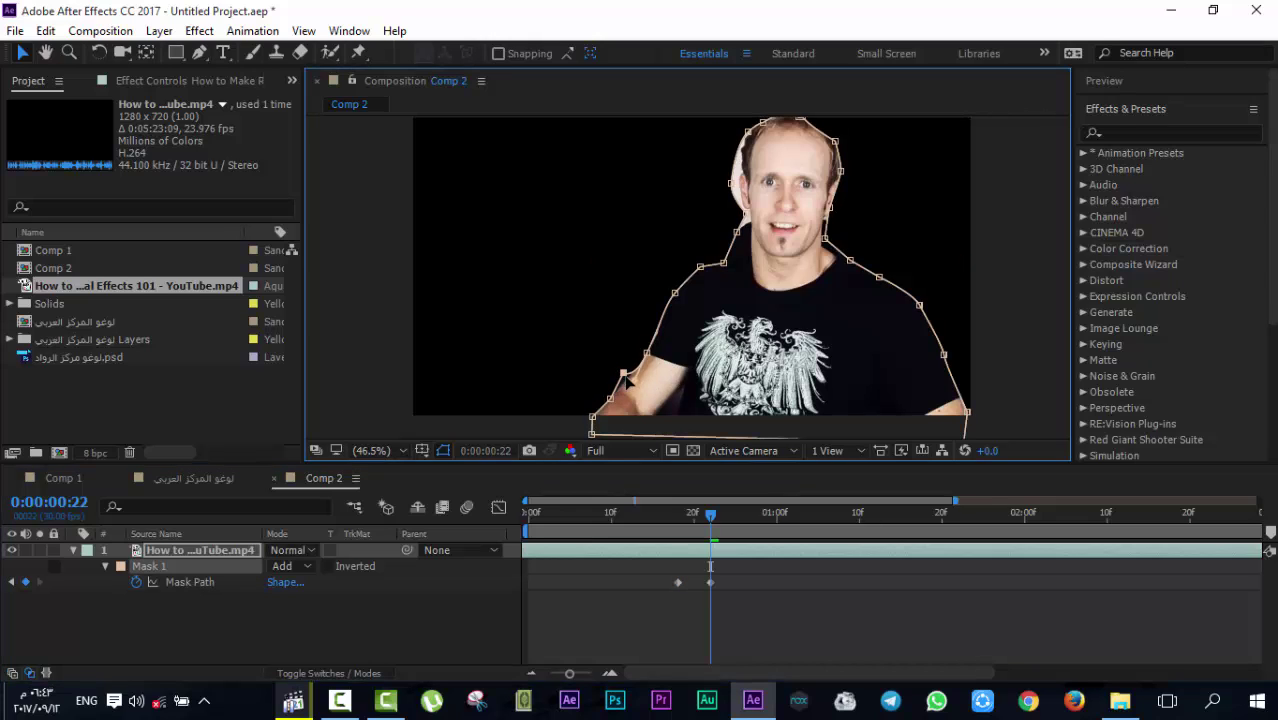
click(609, 398)
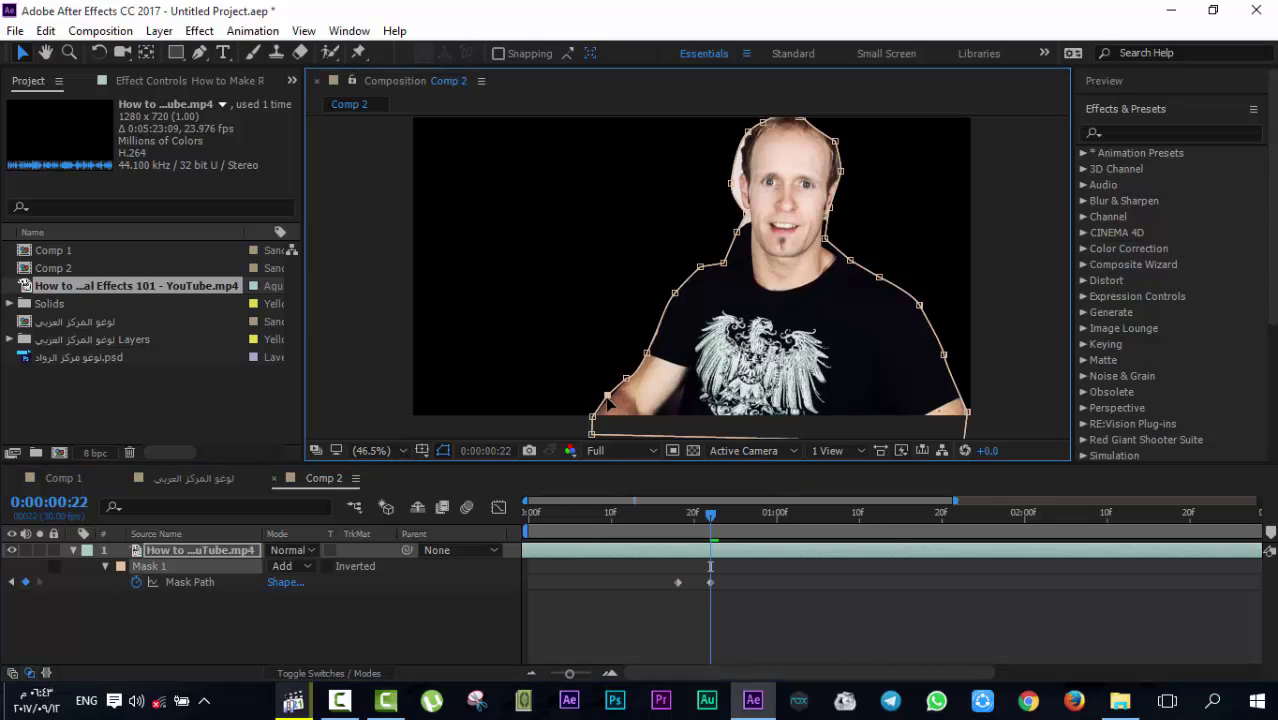
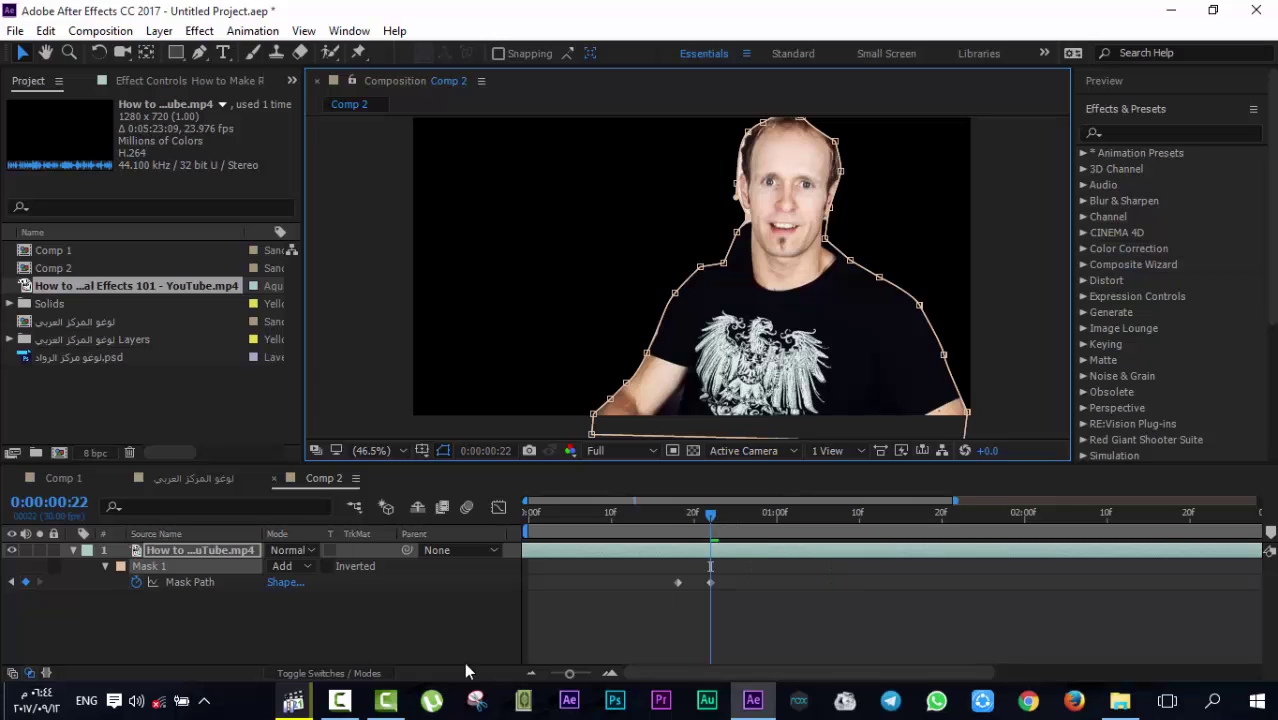
At 0:00:00:23, reshape the mask points around the sleeve edge and upper arm to fit the man, then deselect the layer
click(341, 703)
drag(708, 518, 718, 522)
click(635, 391)
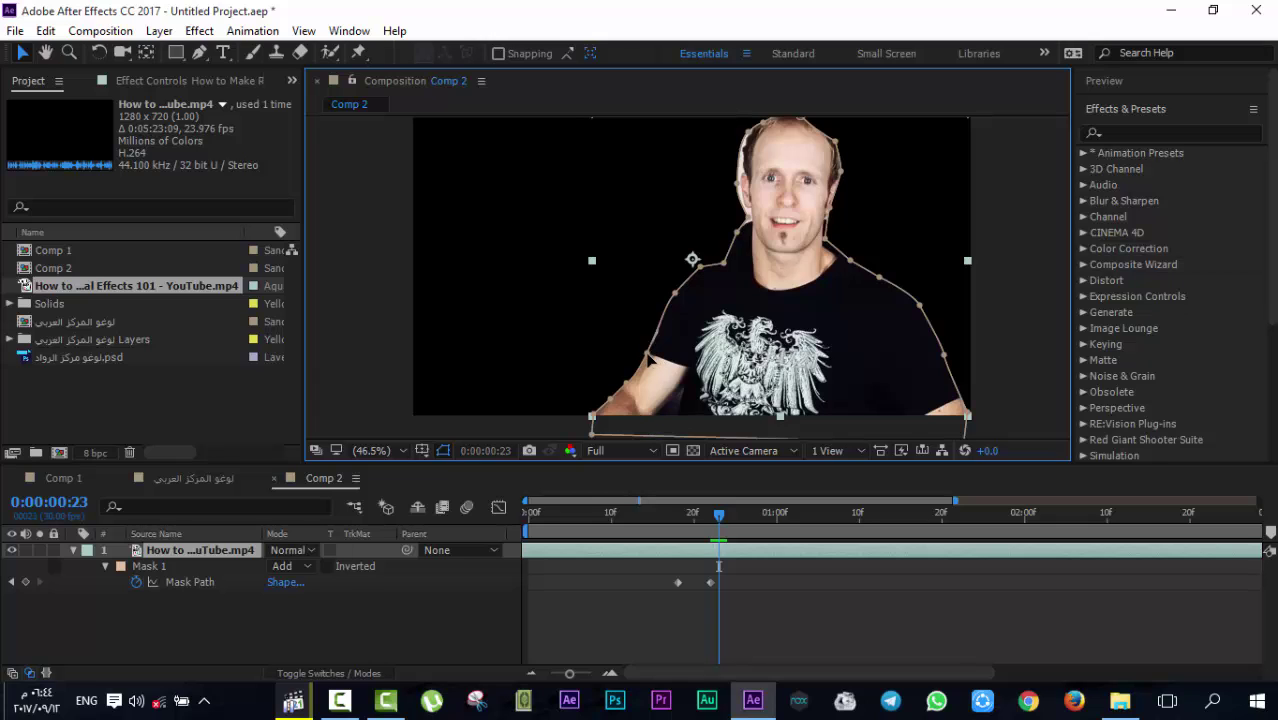
drag(648, 357, 643, 352)
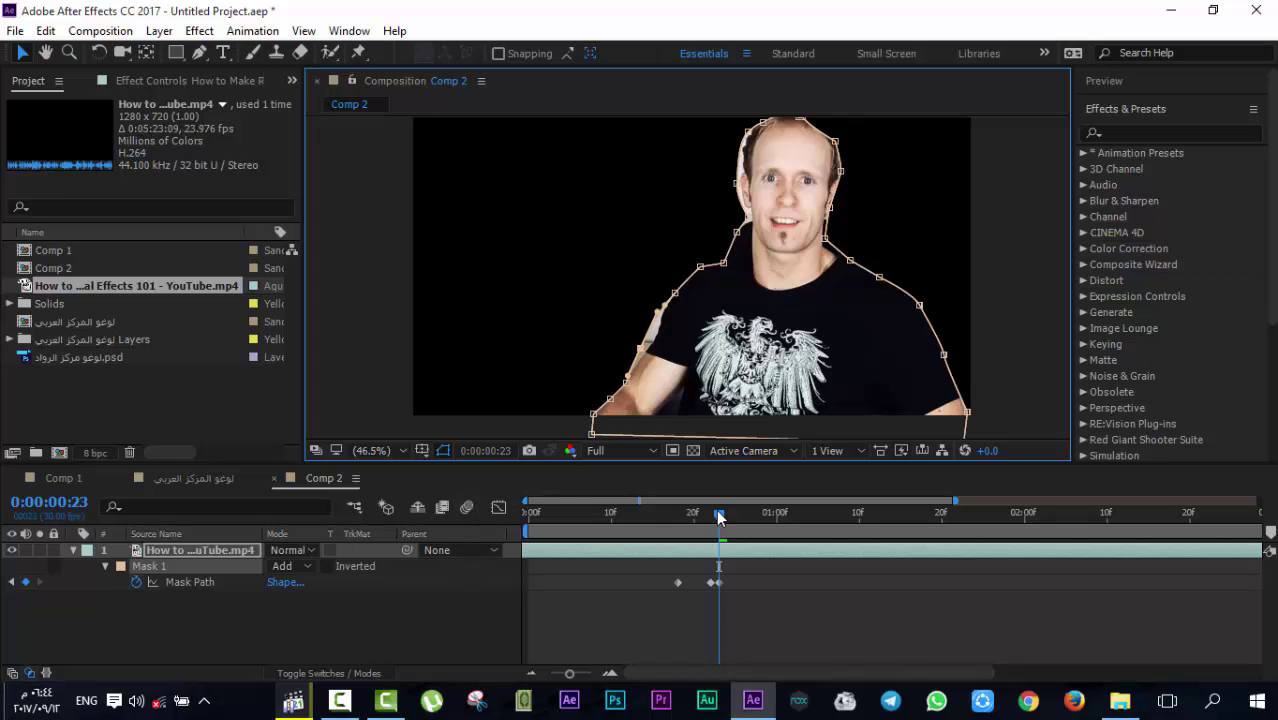
drag(656, 365, 651, 349)
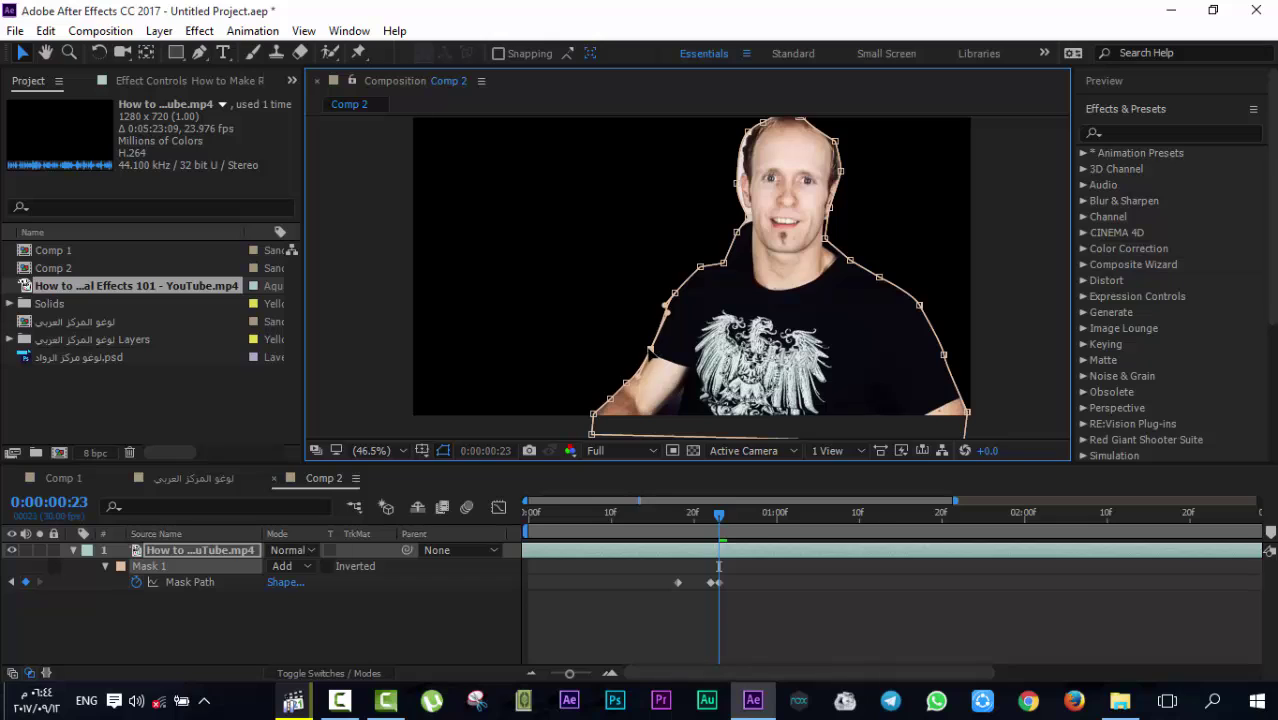
click(748, 591)
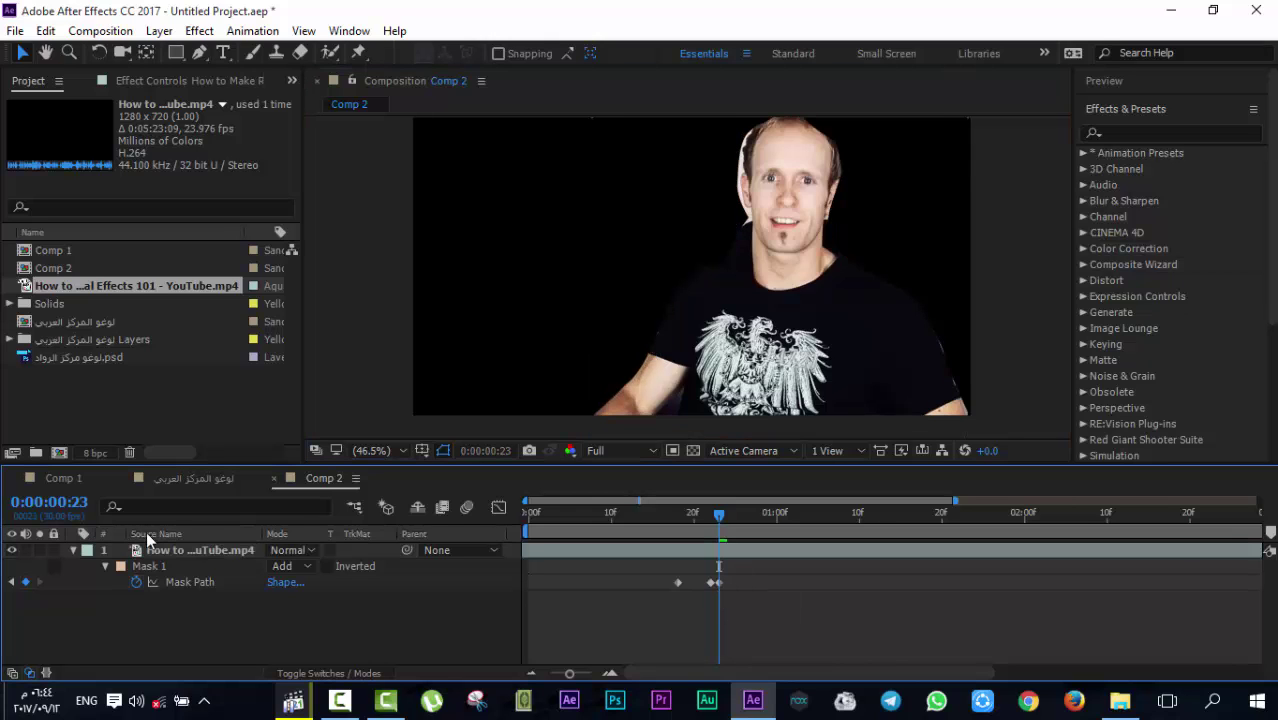
At 0:00:01:01, pull the layer's forearm mask points outward around the raised hand and shift the sleeve point up to the upper arm
click(181, 551)
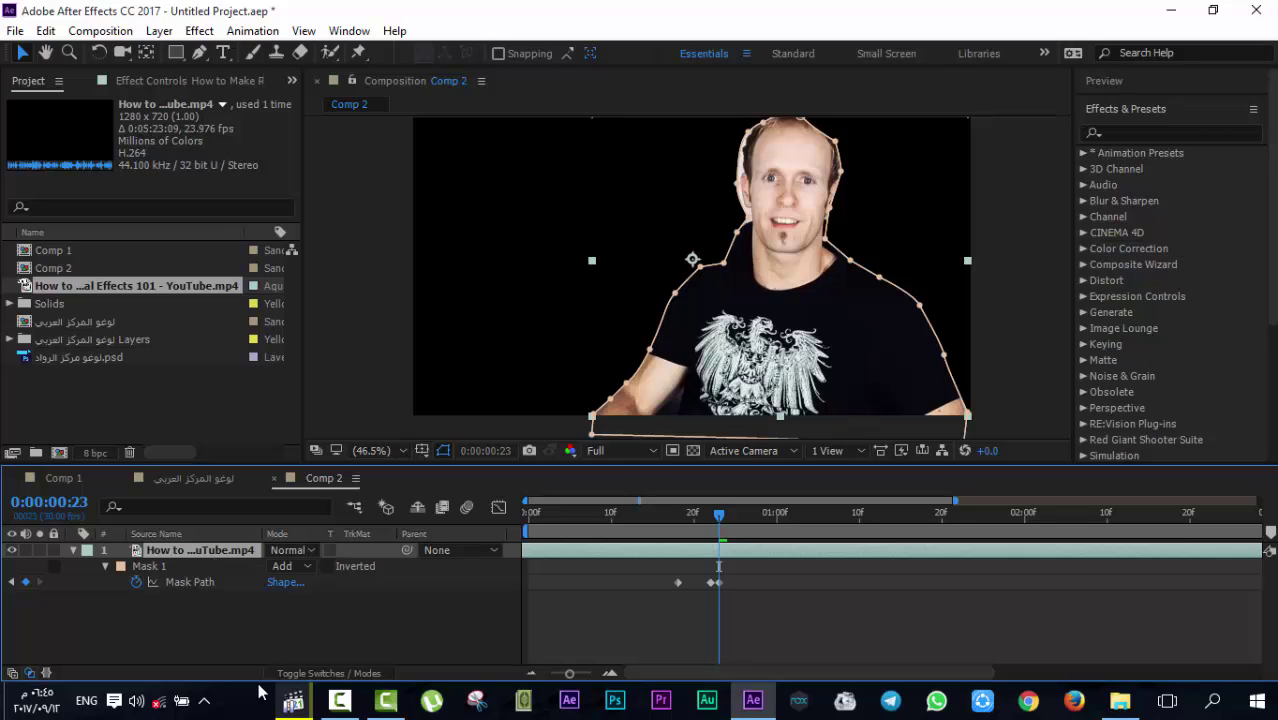
click(339, 700)
click(1188, 617)
key(space)
mouse_move(778, 518)
mouse_down()
mouse_move(810, 516)
mouse_move(781, 514)
mouse_up()
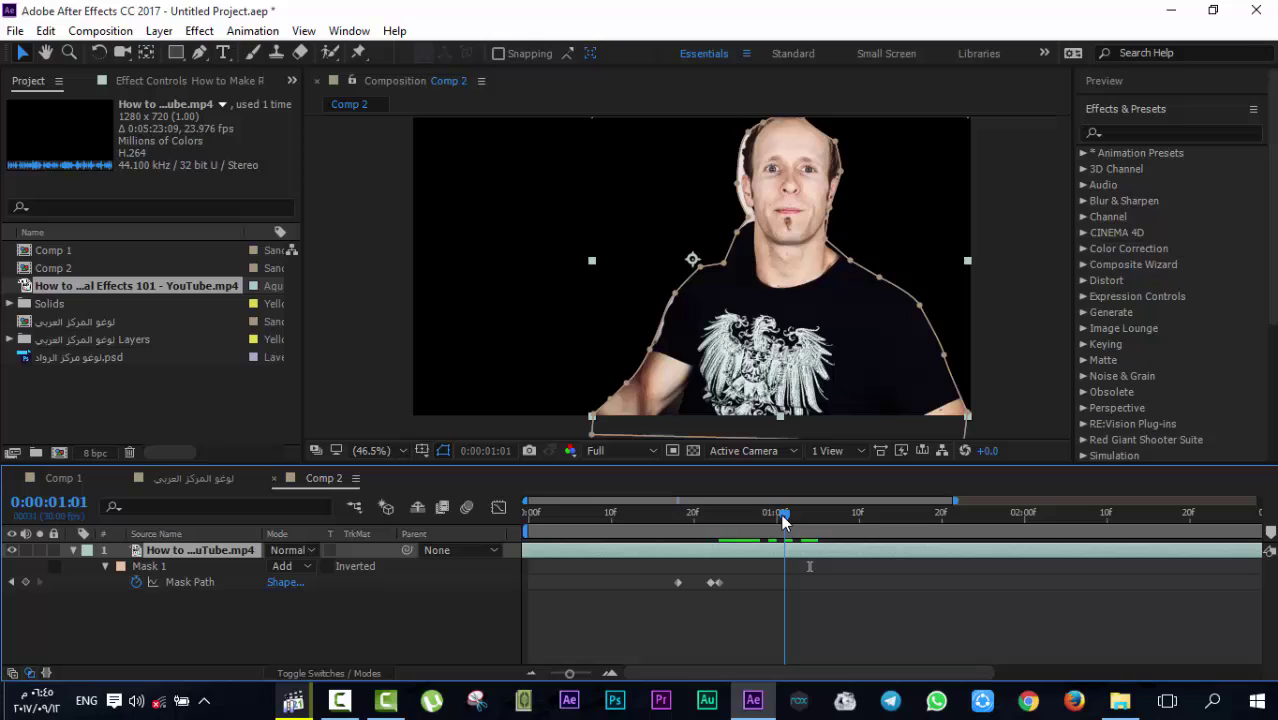
click(635, 379)
drag(627, 384, 527, 320)
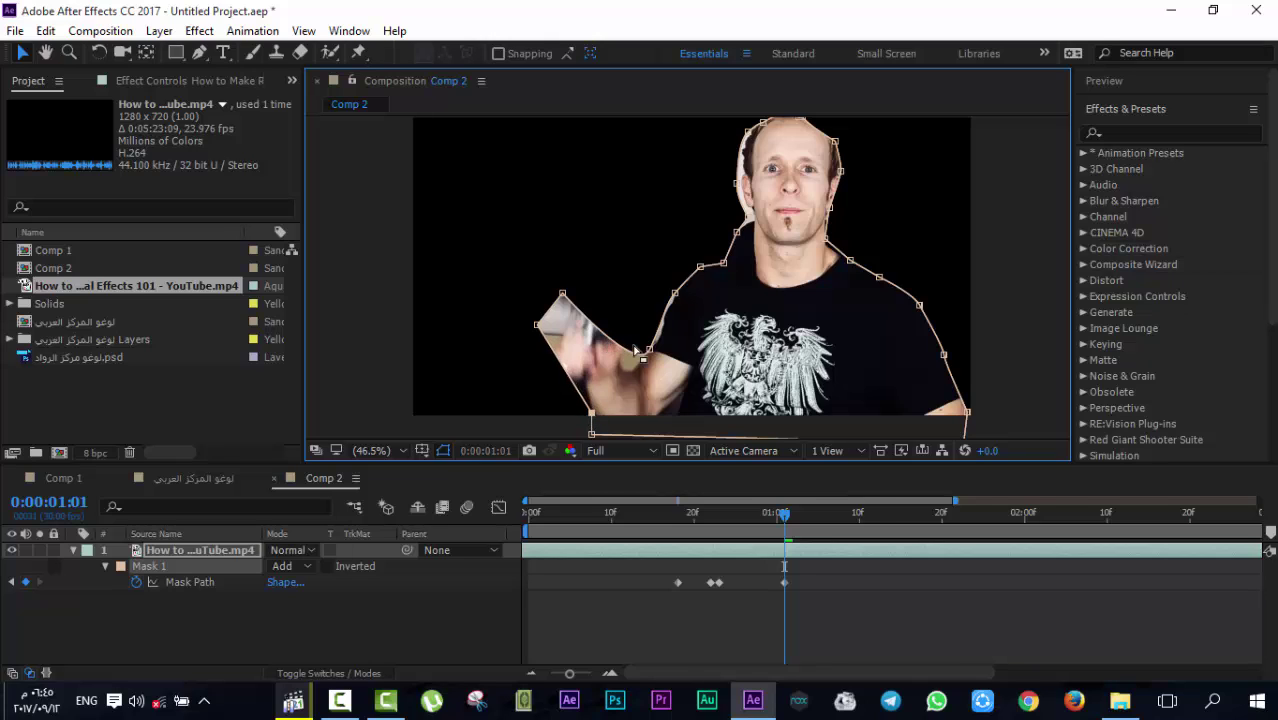
drag(649, 348, 668, 303)
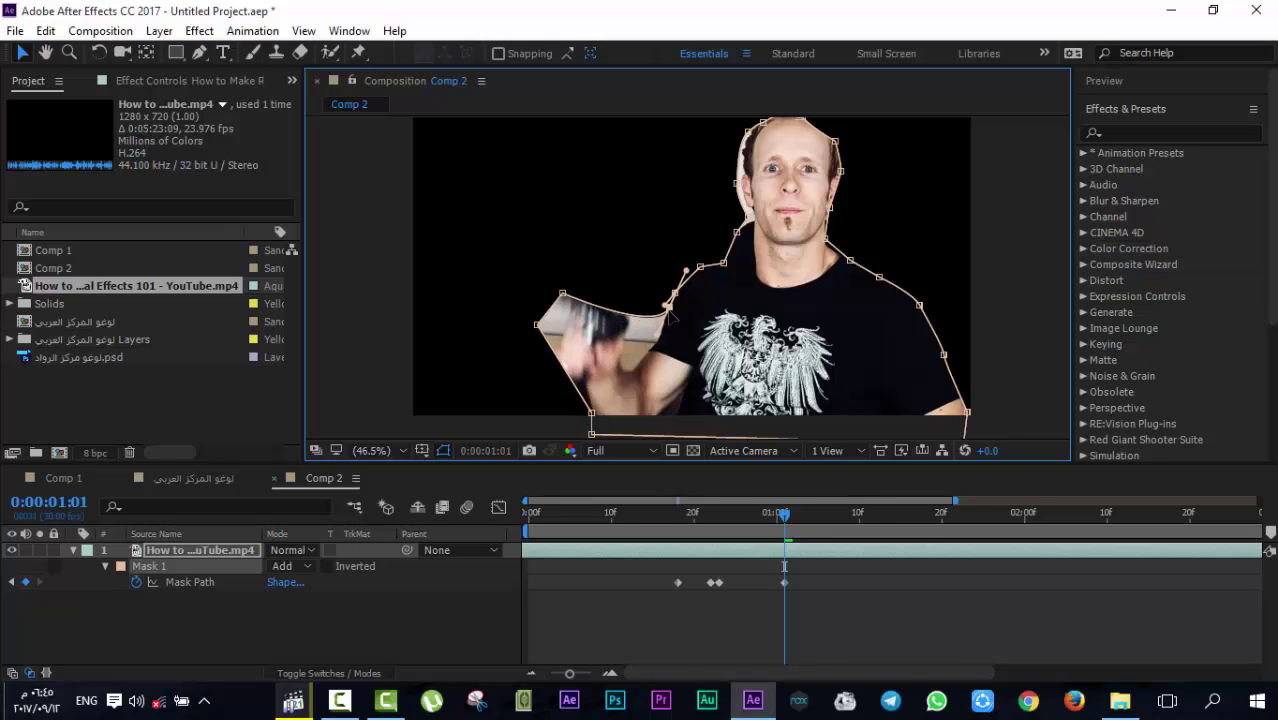
Add and move mask points with the Pen tool to trace the upper arm, elbow crease and upper edge of the raised hand's blurred object
click(202, 57)
drag(669, 305, 657, 318)
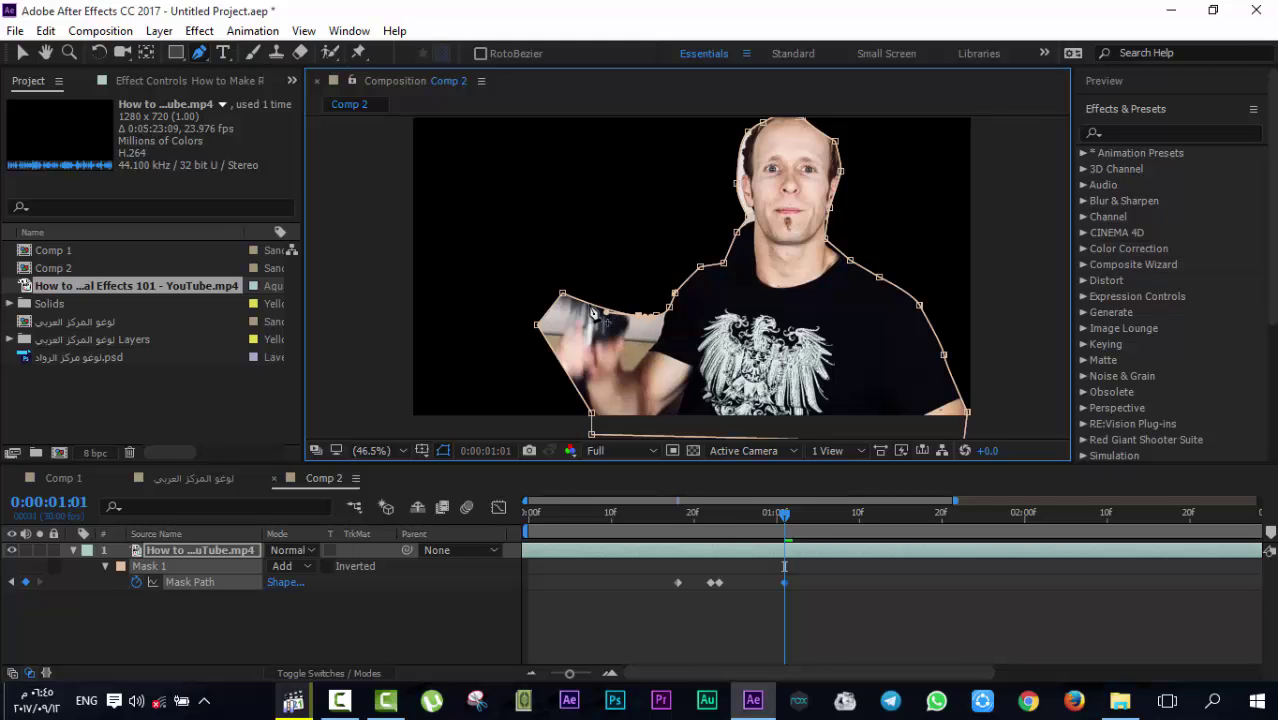
drag(643, 318, 655, 348)
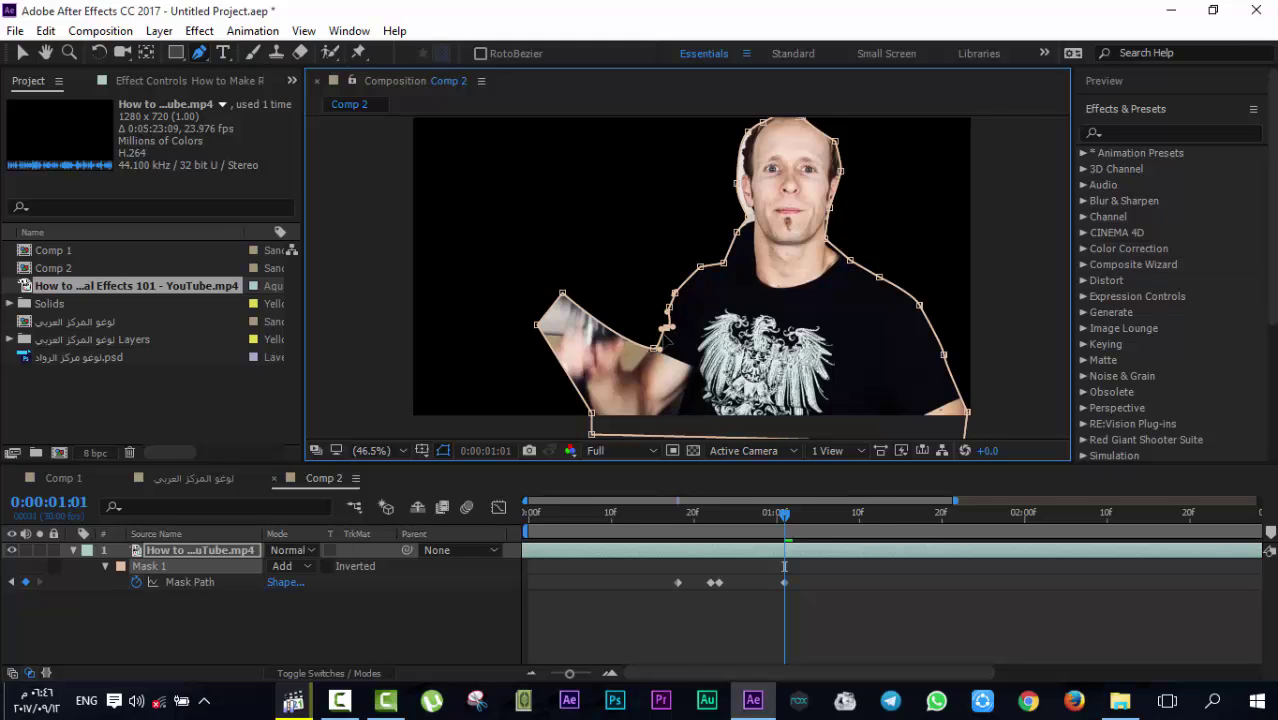
click(643, 354)
drag(642, 354, 625, 371)
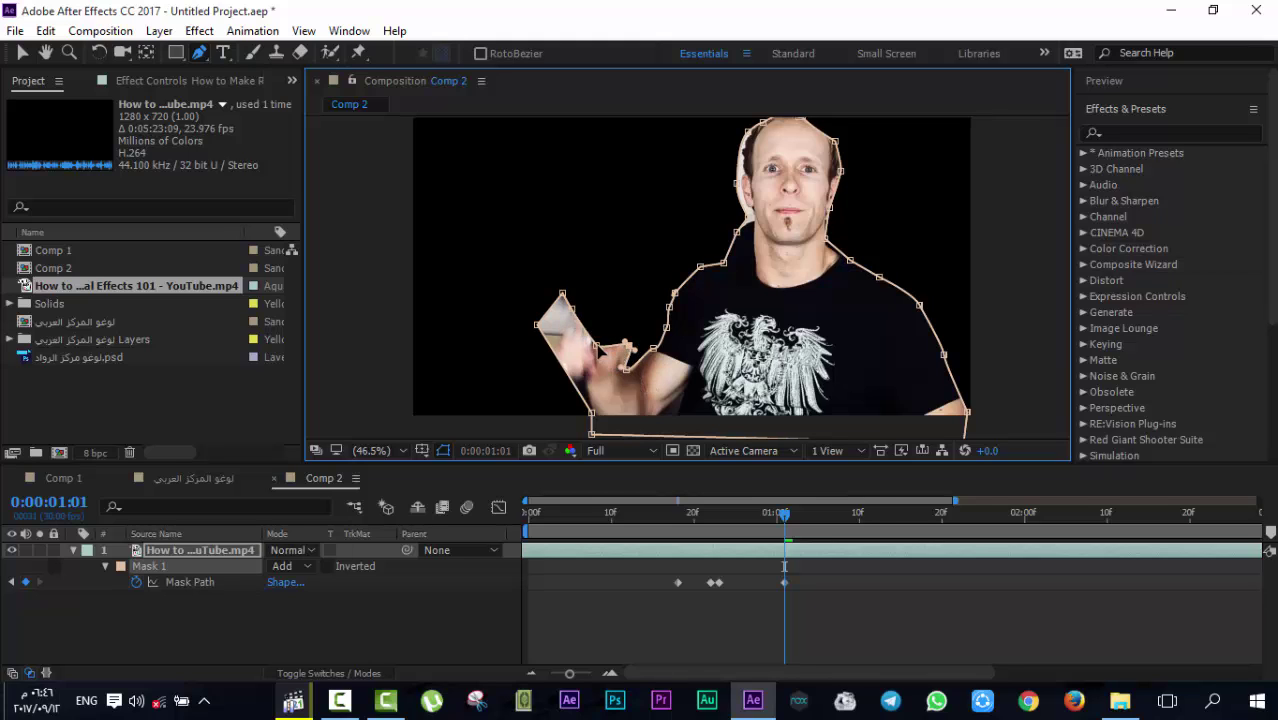
drag(613, 352, 550, 291)
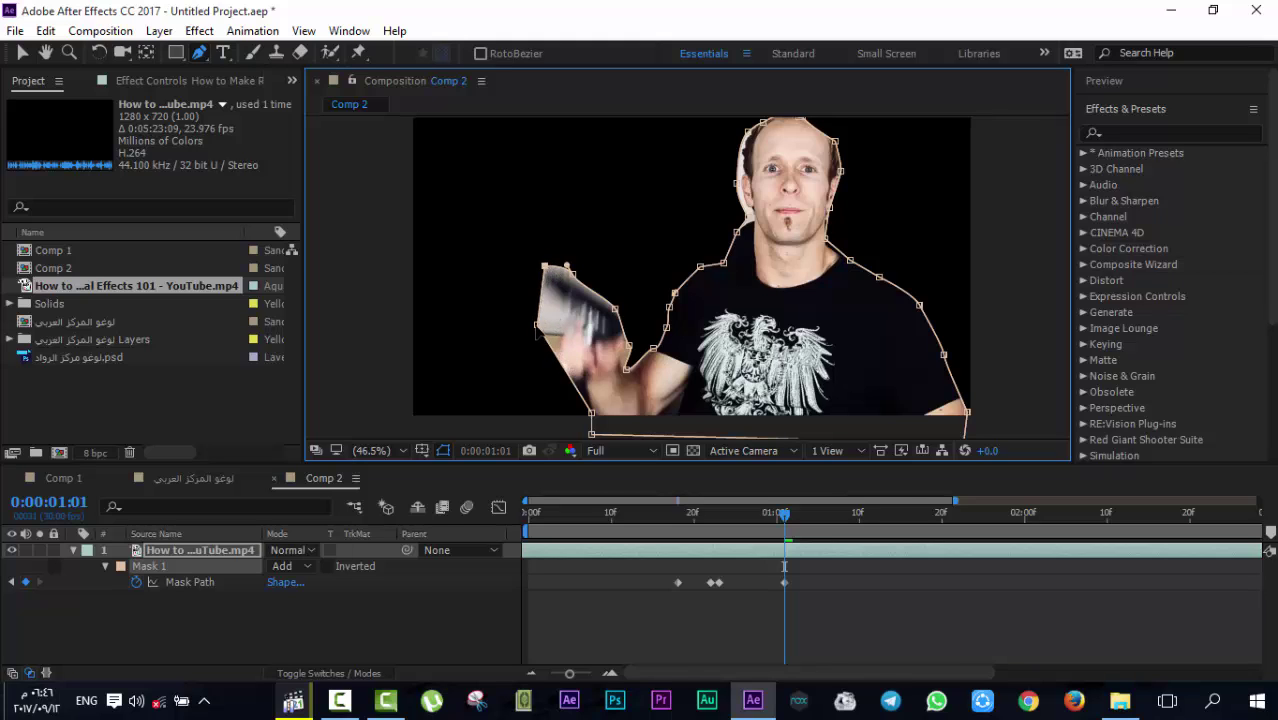
drag(537, 328, 540, 291)
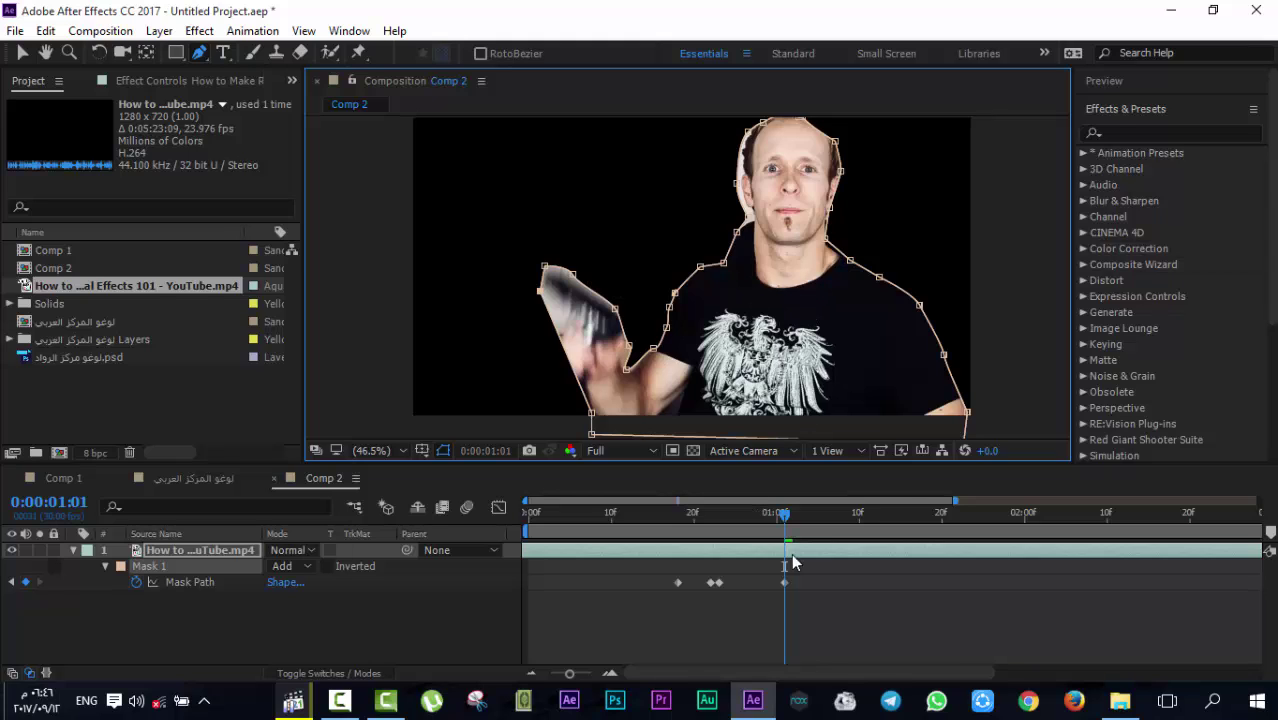
Refine the outer edge of the raised hand and forearm by moving the lower mask points and adding points with the Pen tool
key(v)
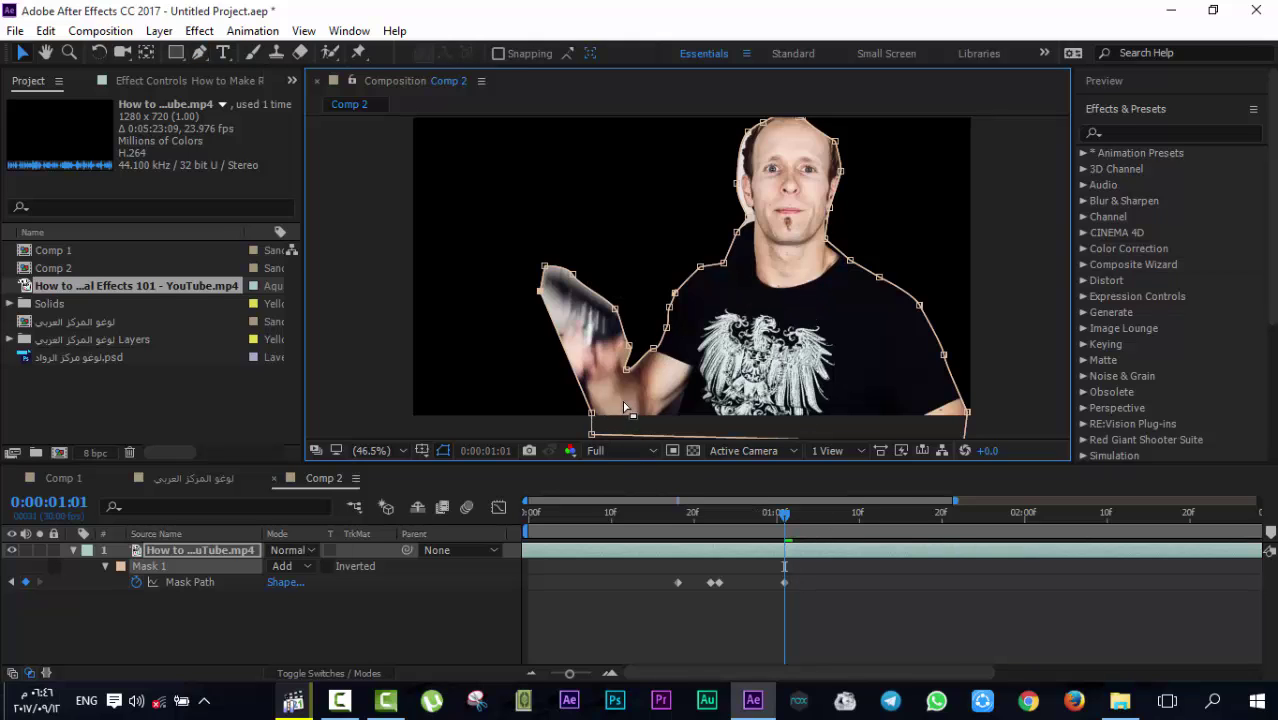
double_click(610, 328)
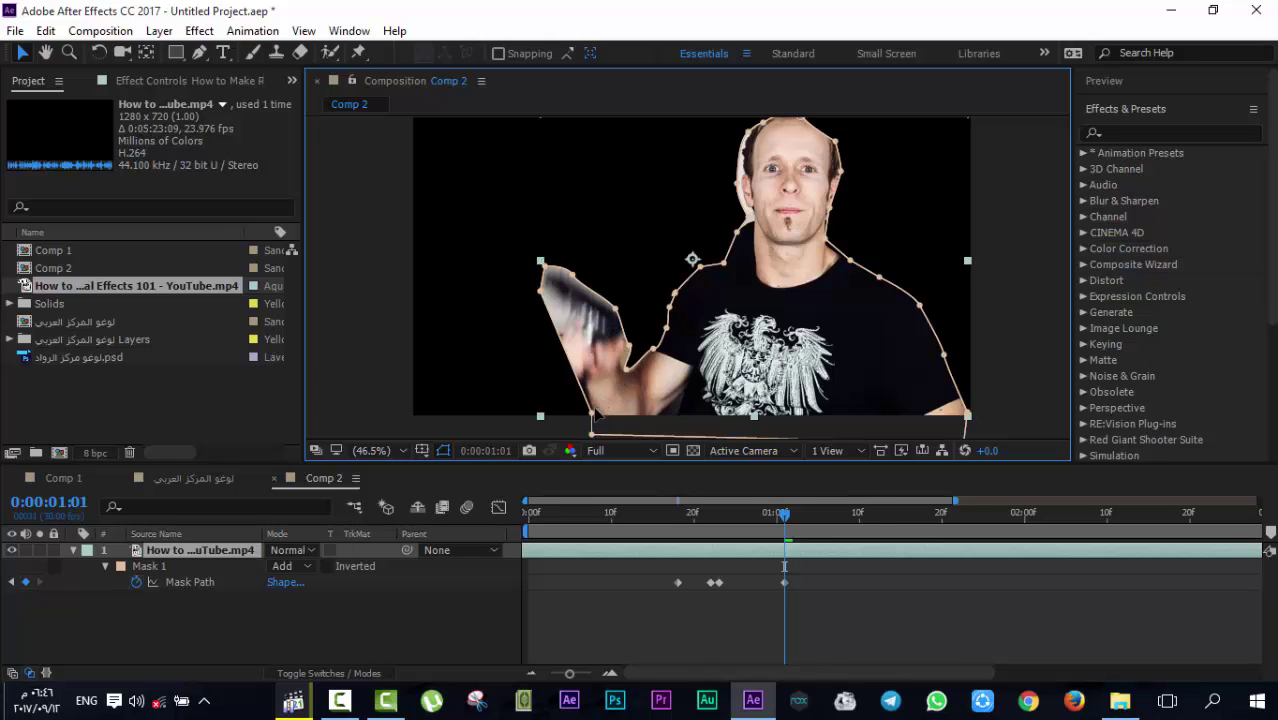
click(591, 392)
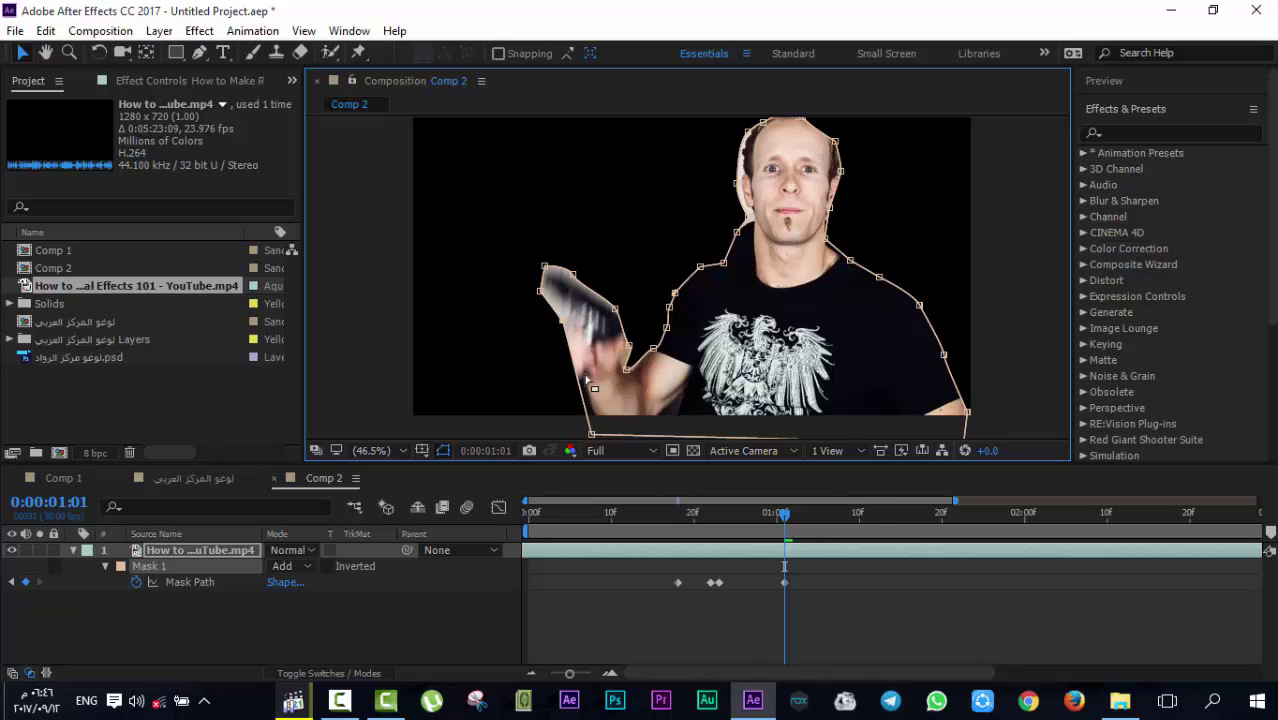
drag(592, 434, 591, 406)
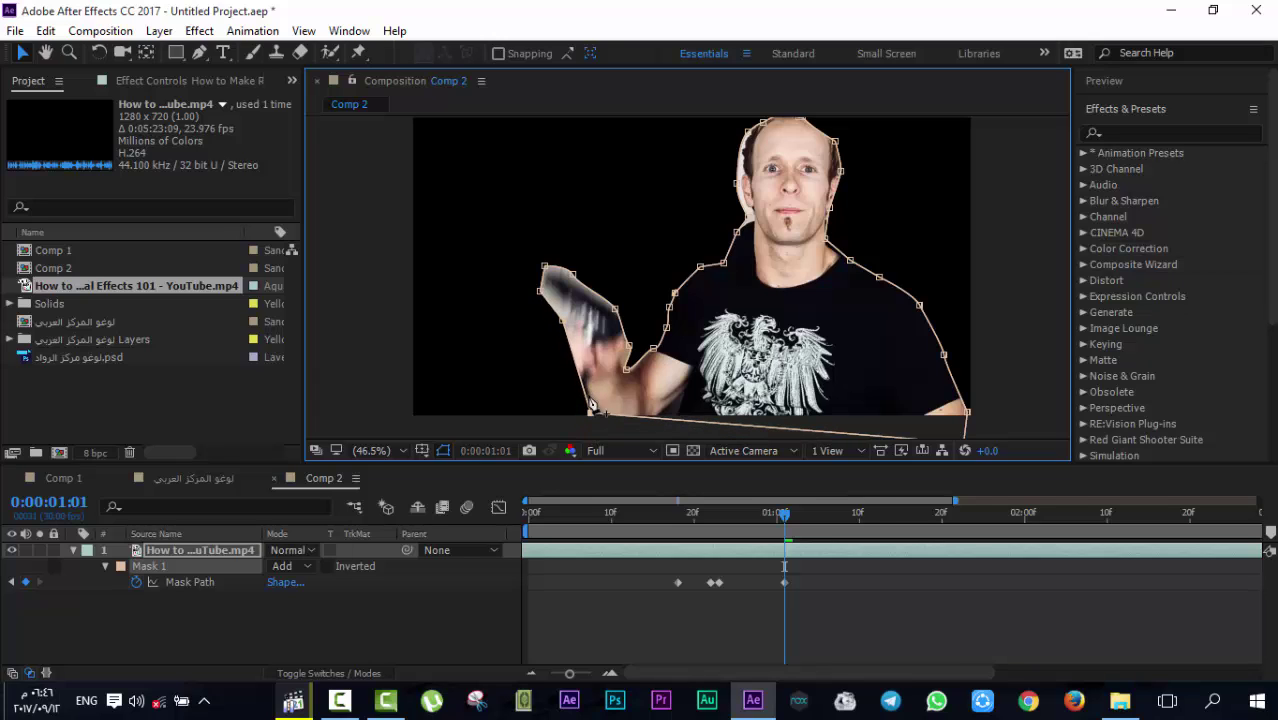
key(g)
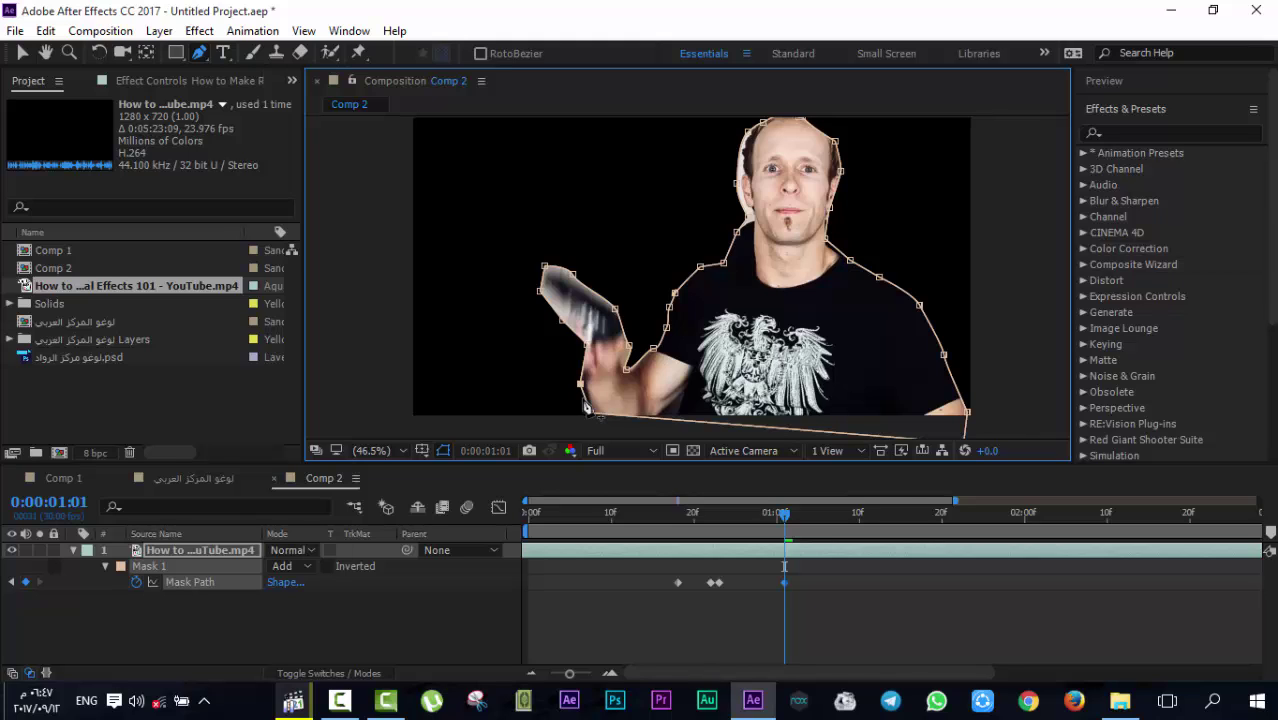
Preview the masked footage with its Mask Path keyframes, then deselect the layer
click(340, 700)
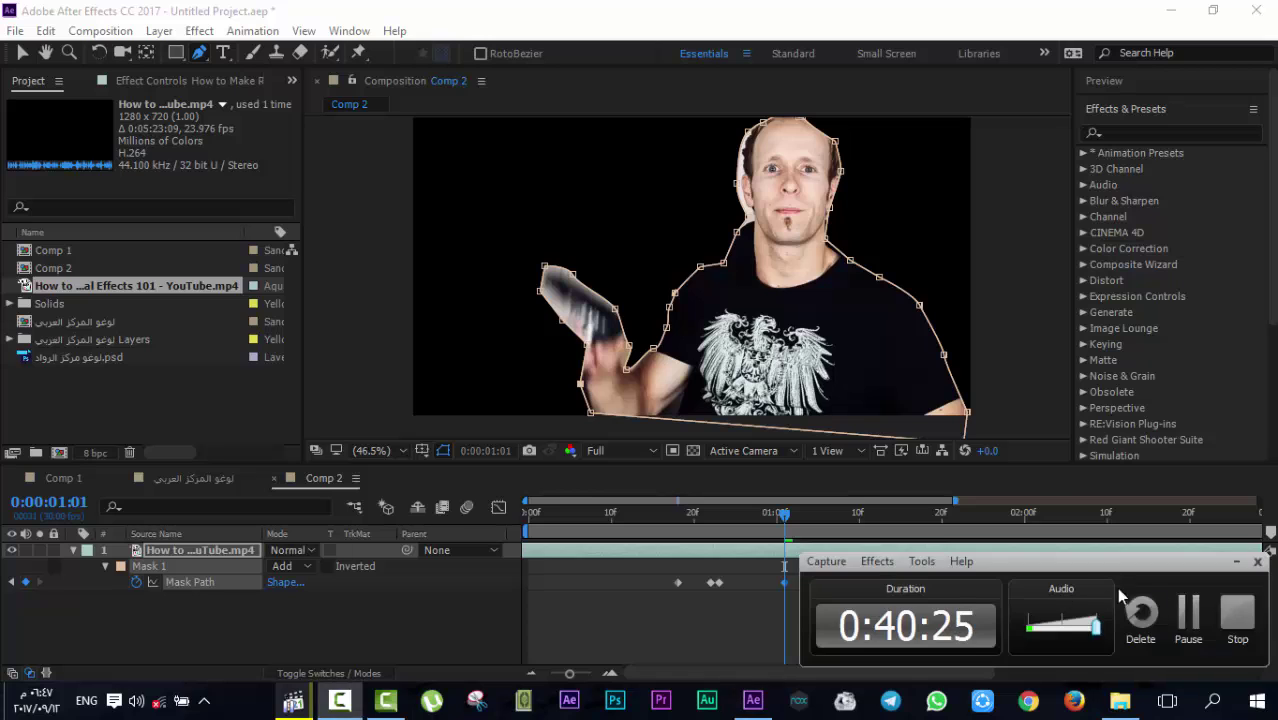
click(706, 519)
key(space)
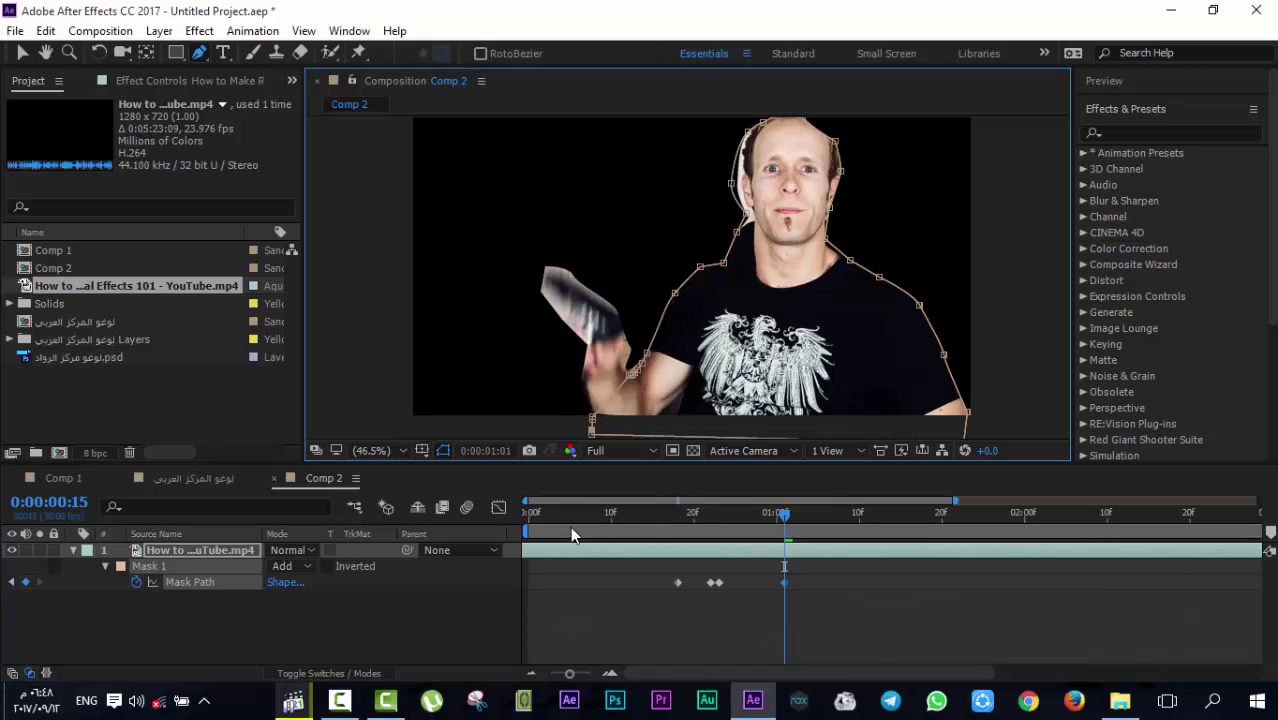
click(768, 625)
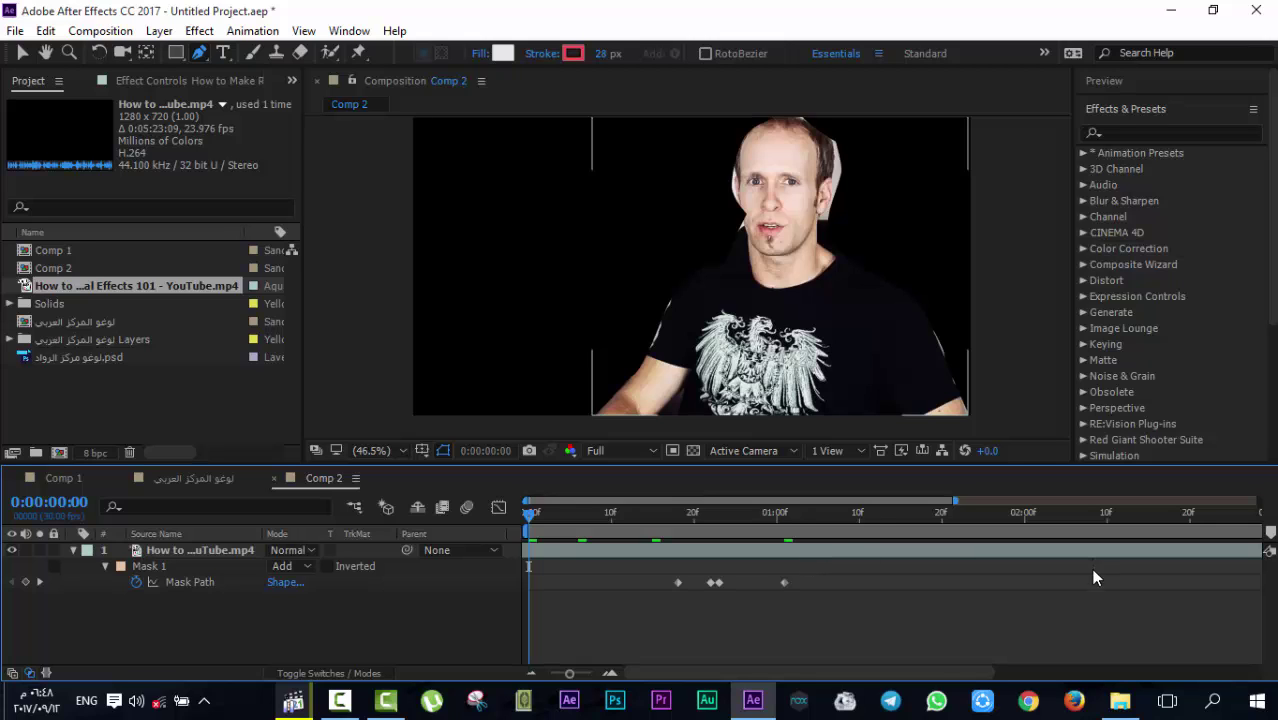
Shorten the work area to end at about 0:00:02:28, then play the cutout from 0:00:00:08 and scrub back to 0:00:01:00
drag(570, 673, 543, 678)
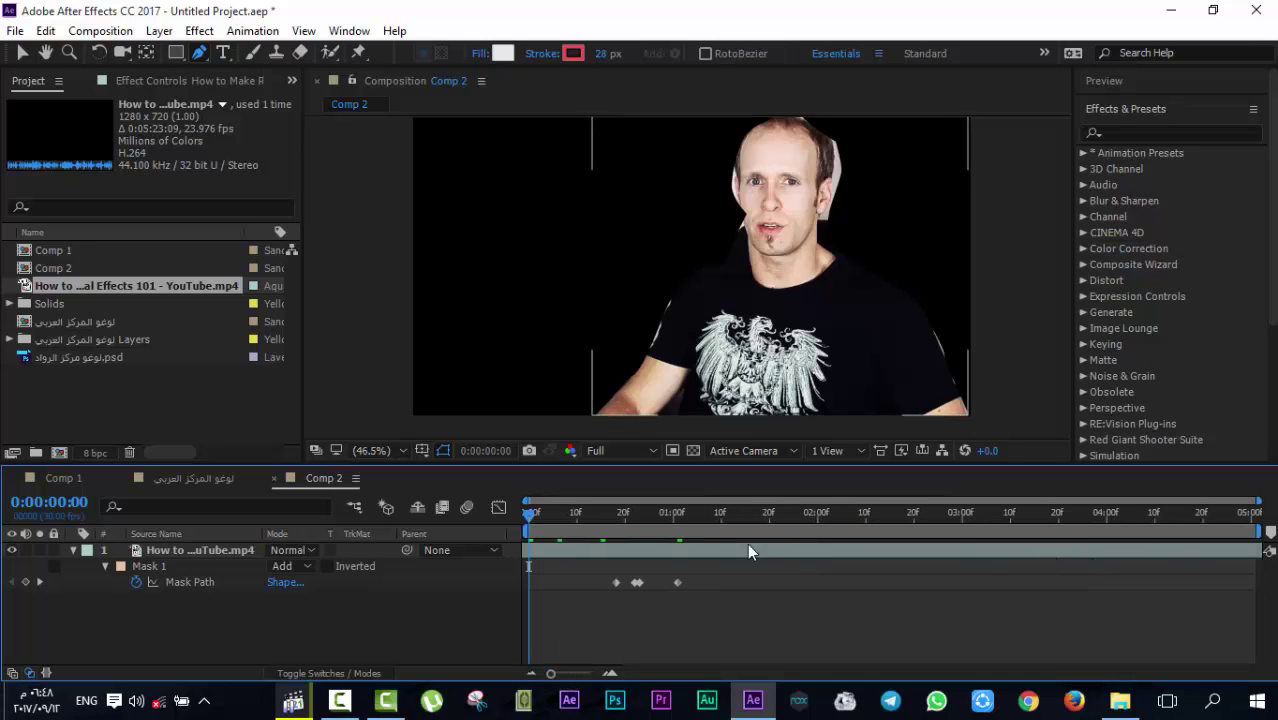
click(952, 514)
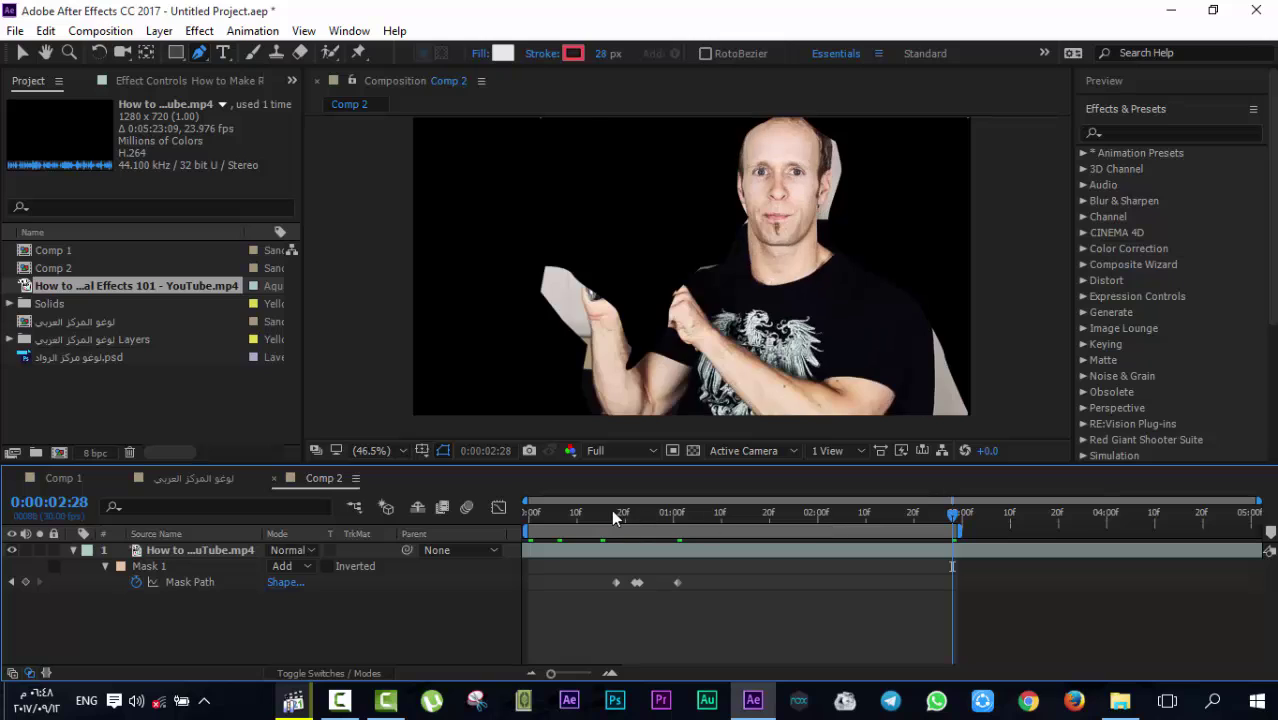
drag(611, 512, 567, 526)
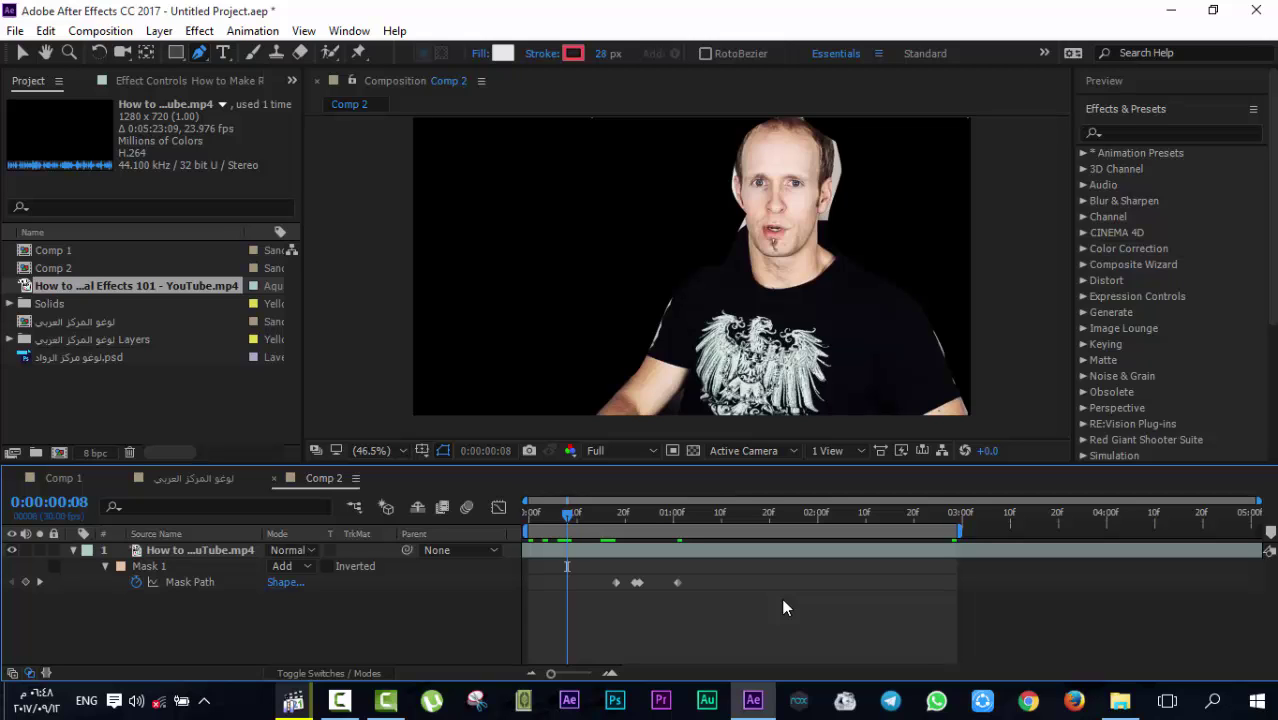
key(space)
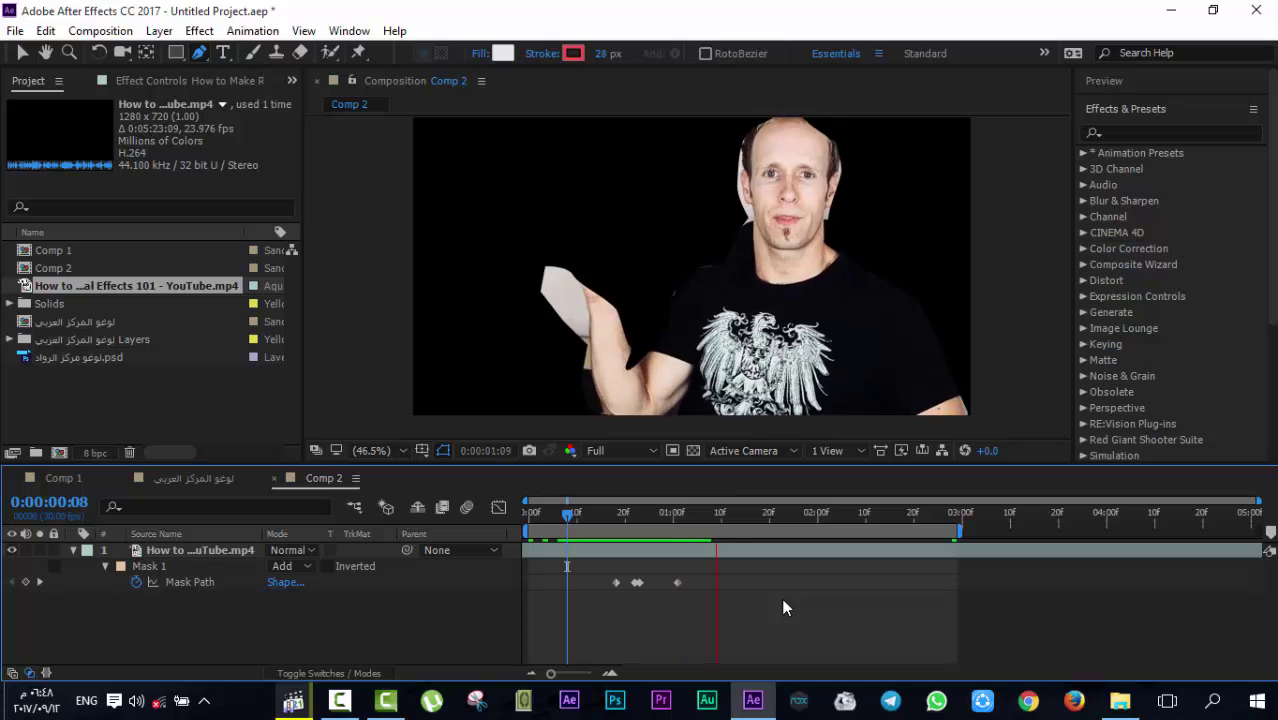
key(space)
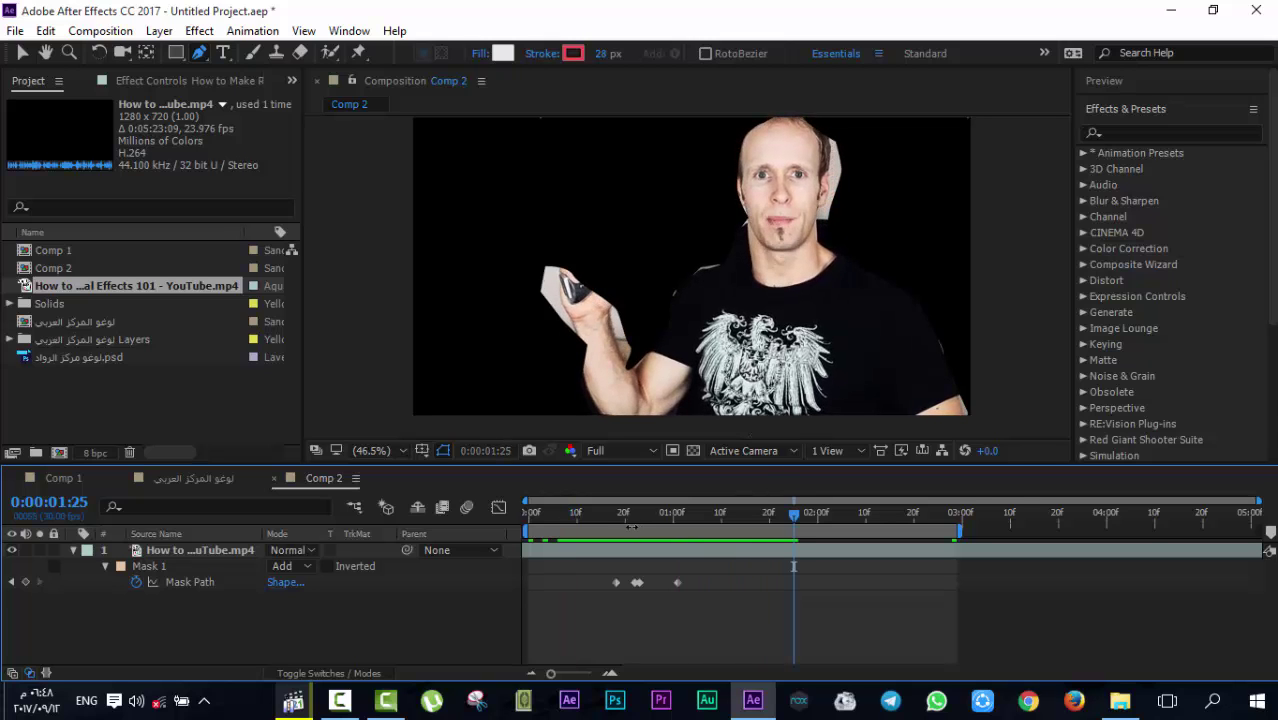
drag(609, 510, 672, 538)
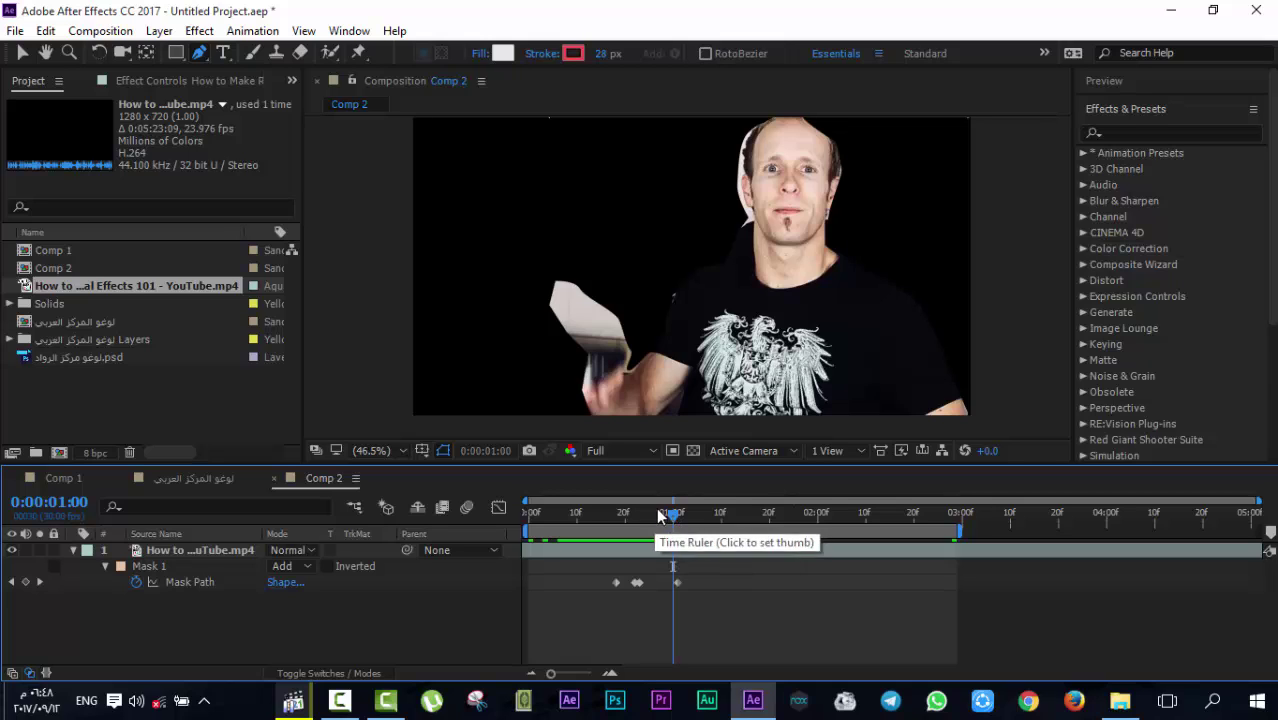
Move the last Mask Path keyframe to 0:00:01:07 and preview the cutout
click(678, 584)
drag(683, 587, 708, 590)
key(space)
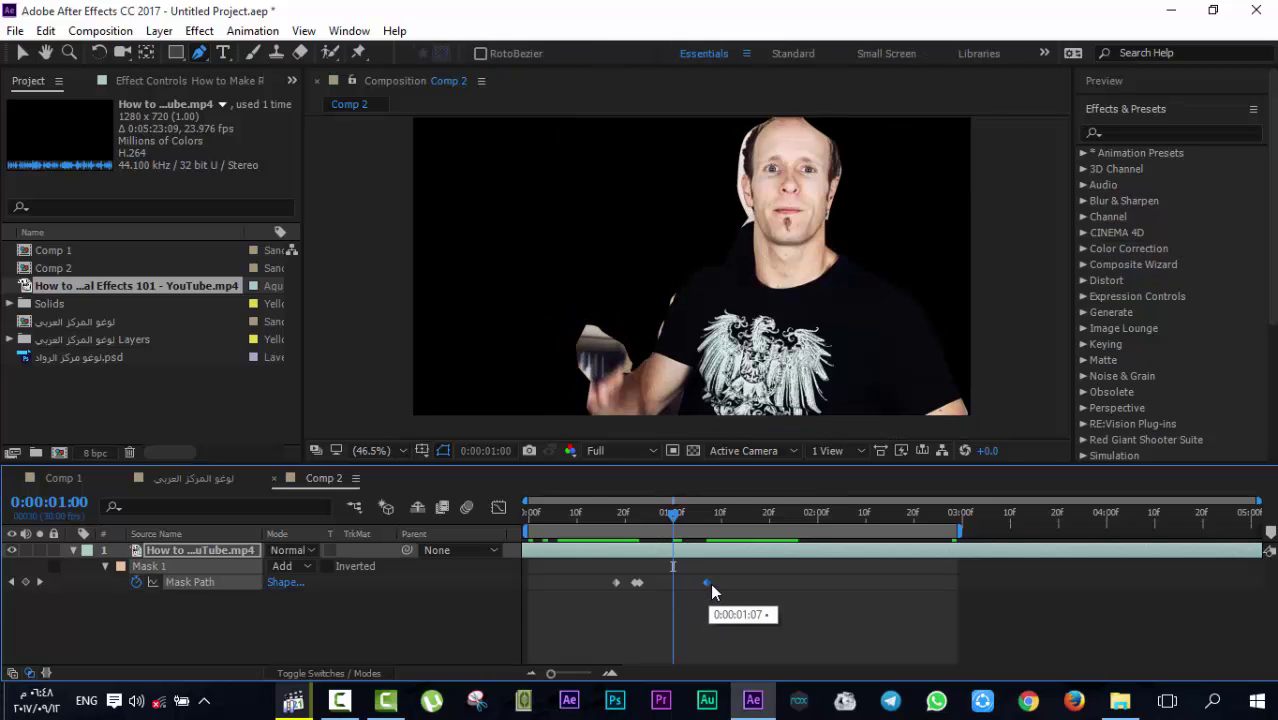
At 0:00:01:14, reshape Mask 1 by moving its points up around the raised gun and along the outer edge of the hand
drag(701, 518, 739, 531)
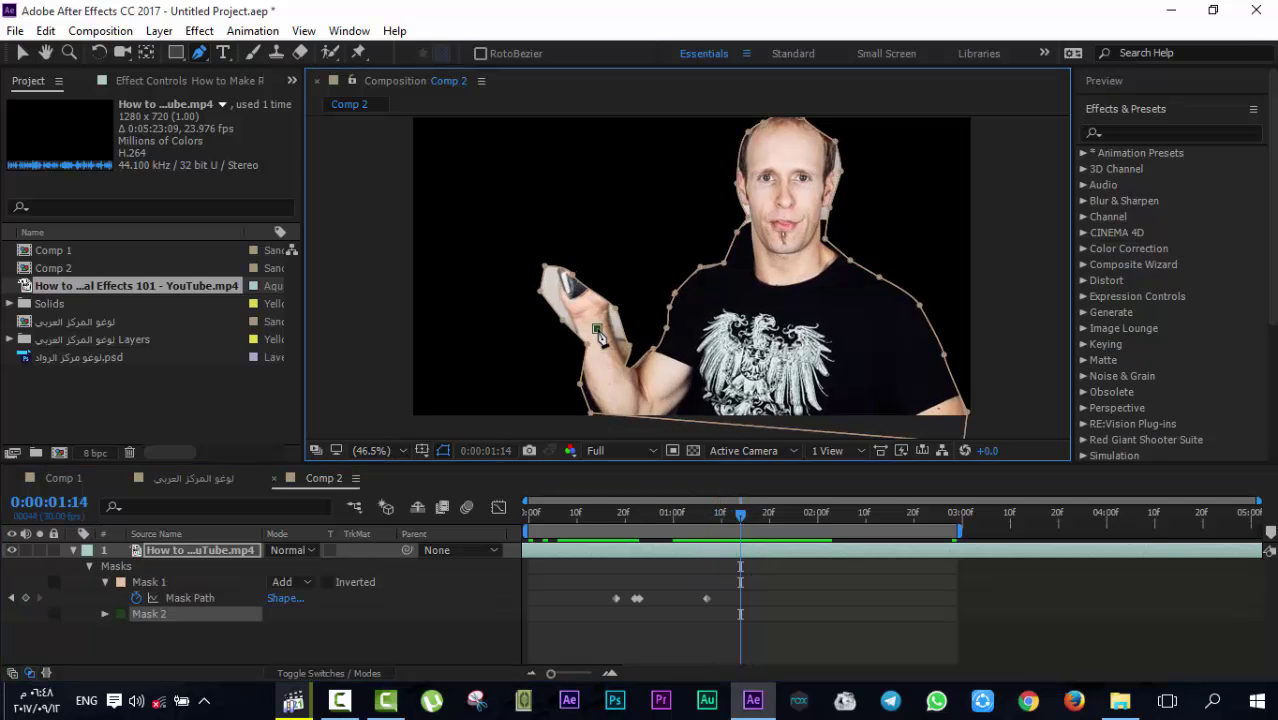
key(v)
drag(570, 252, 592, 192)
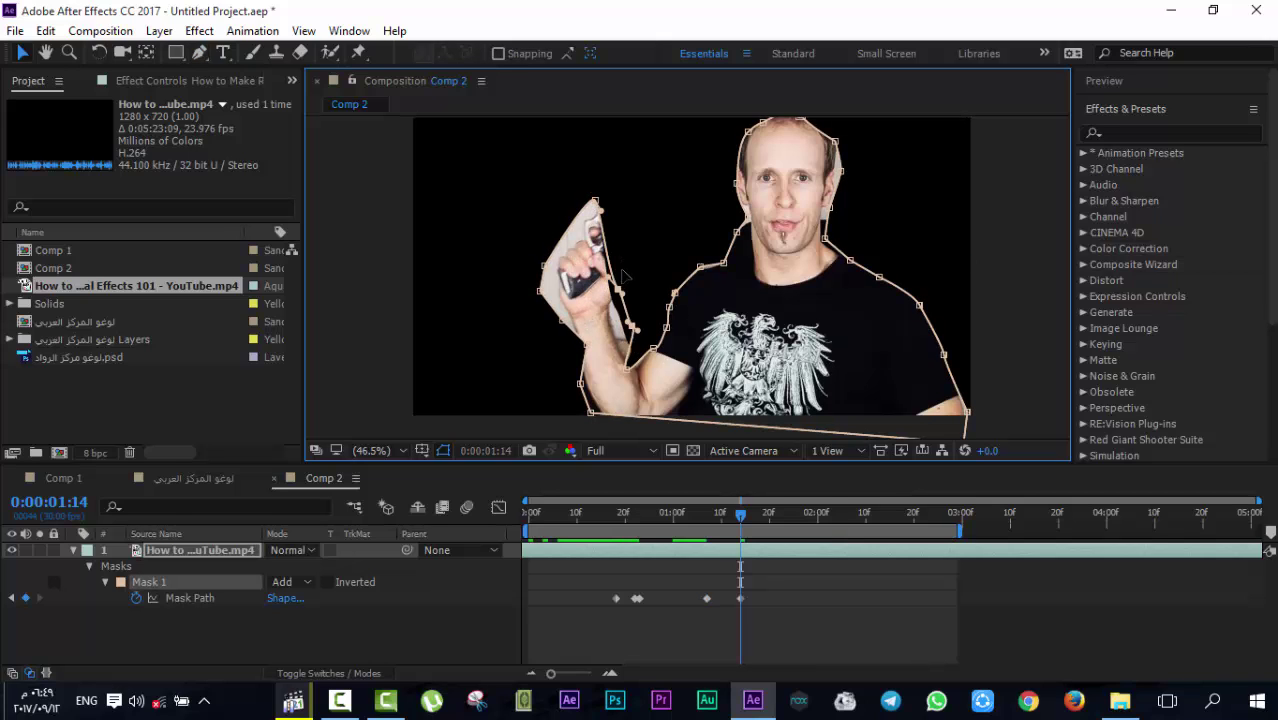
drag(591, 193, 594, 135)
drag(542, 268, 581, 160)
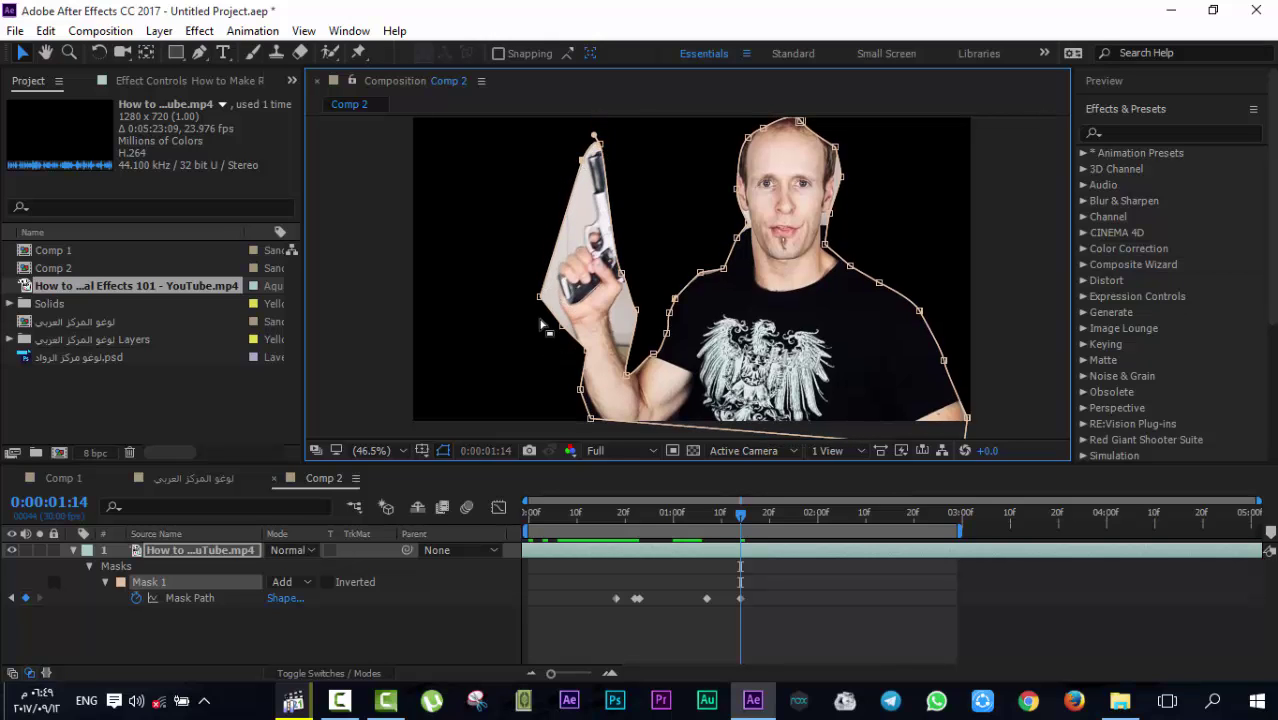
drag(541, 297, 588, 204)
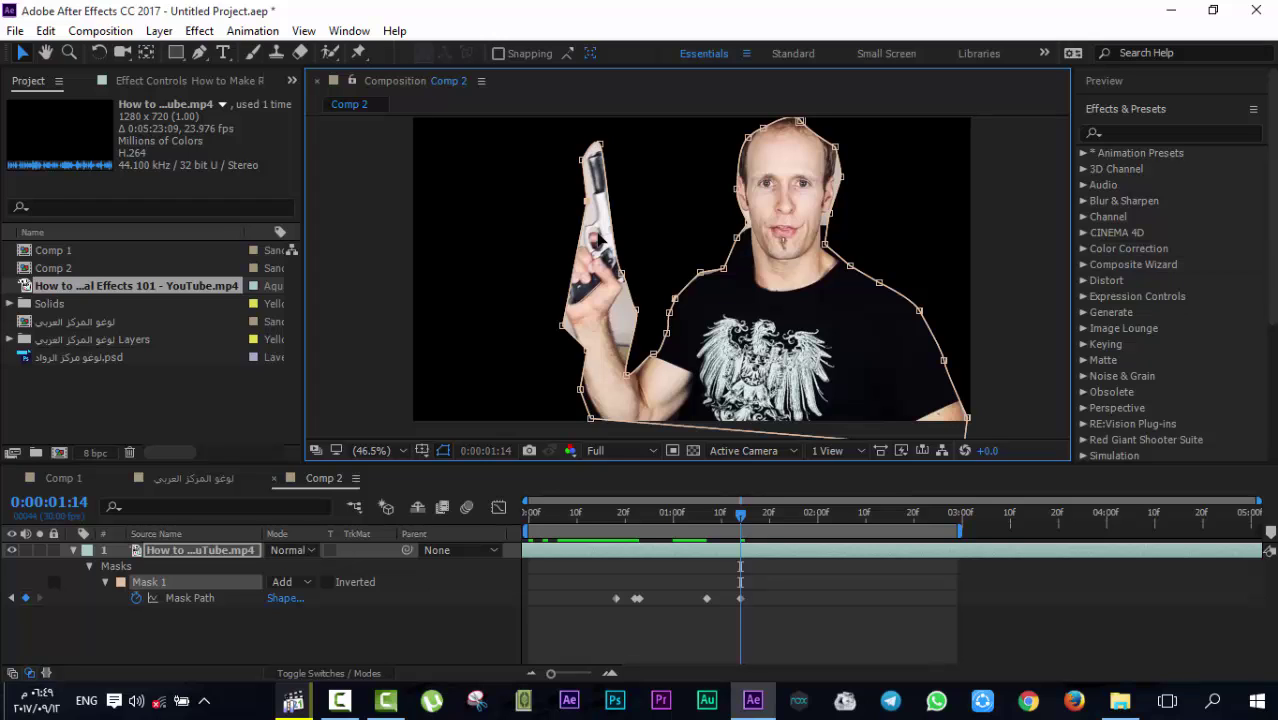
Delete the masked footage layer from Comp 2 and add a fresh copy of the YouTube footage to the composition
click(167, 635)
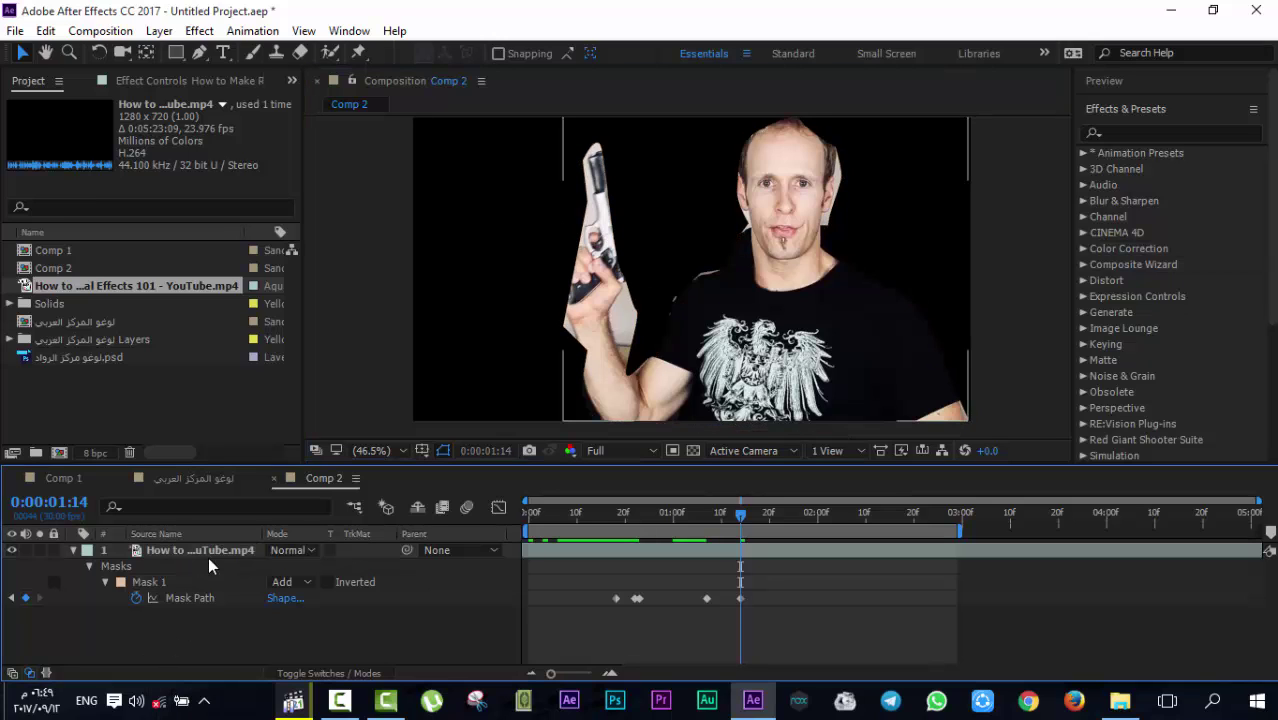
click(208, 551)
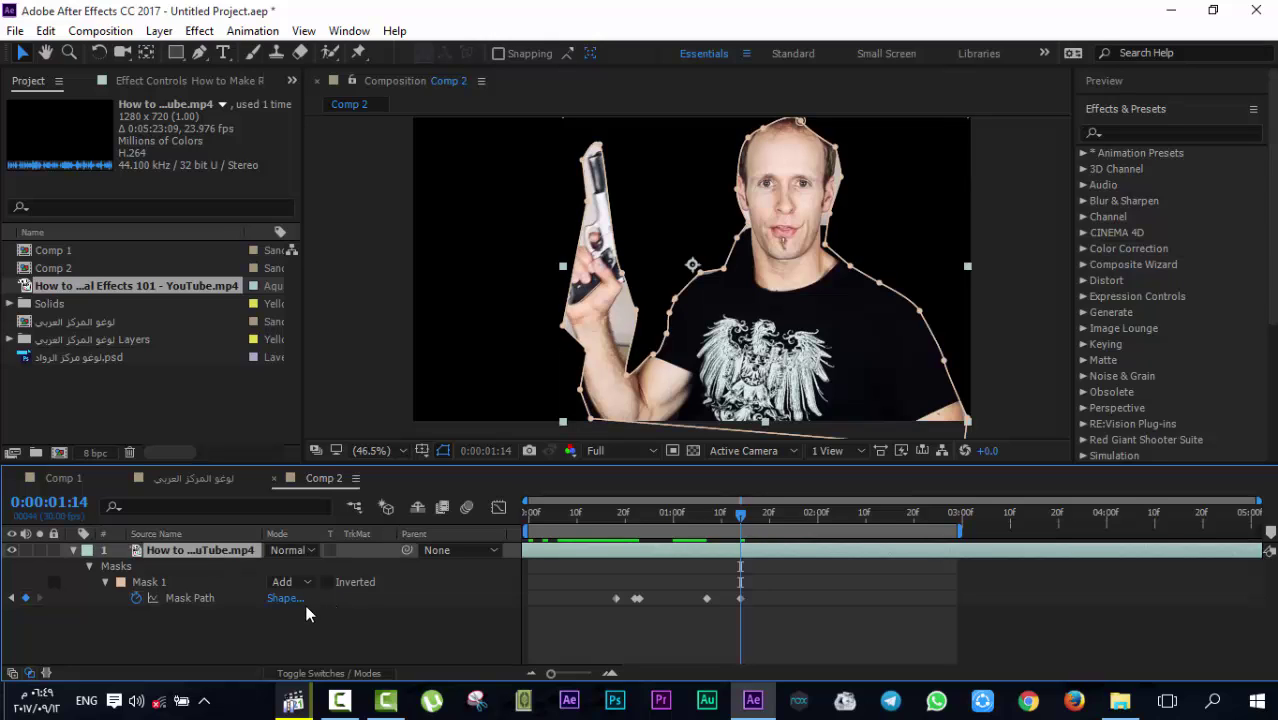
key(m)
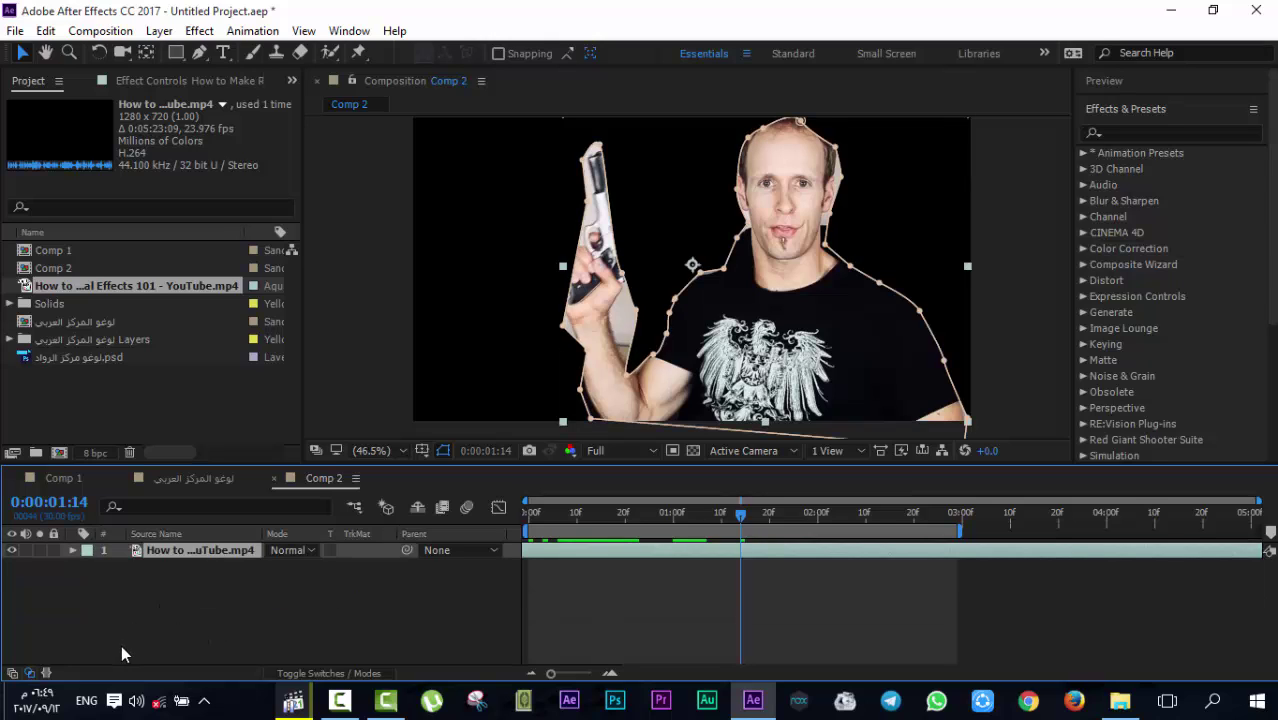
key(Delete)
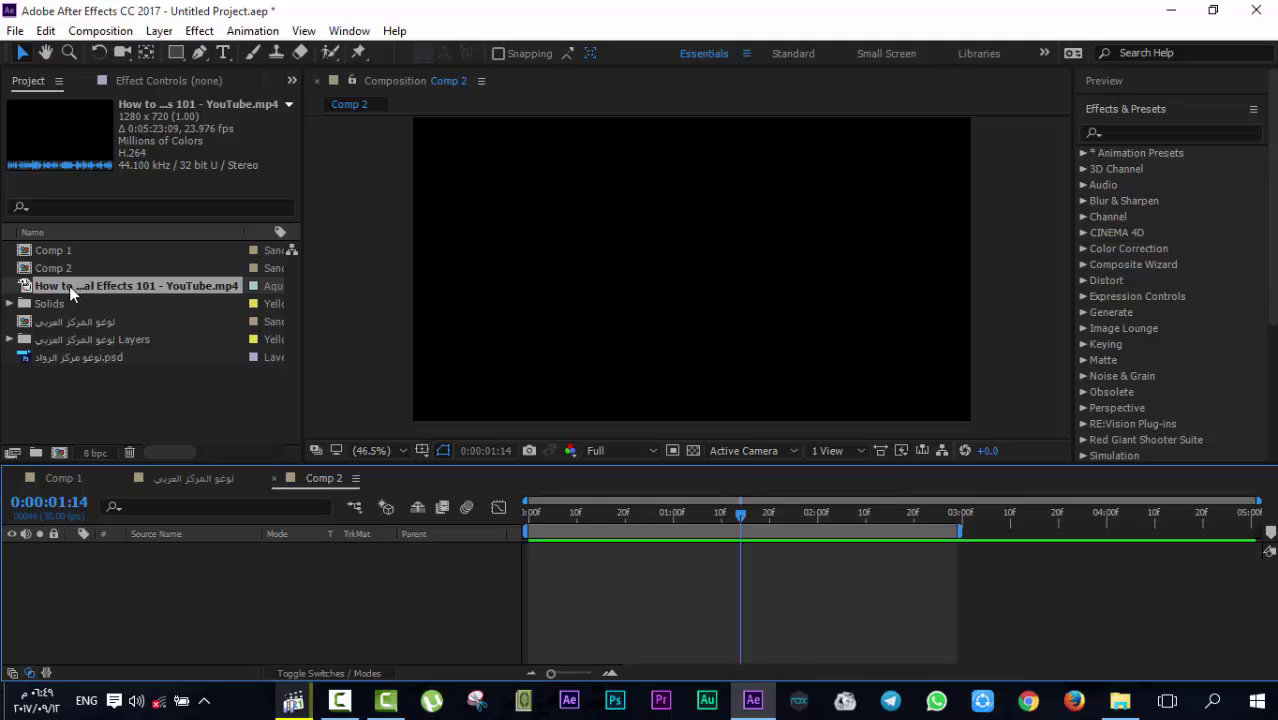
drag(69, 286, 130, 585)
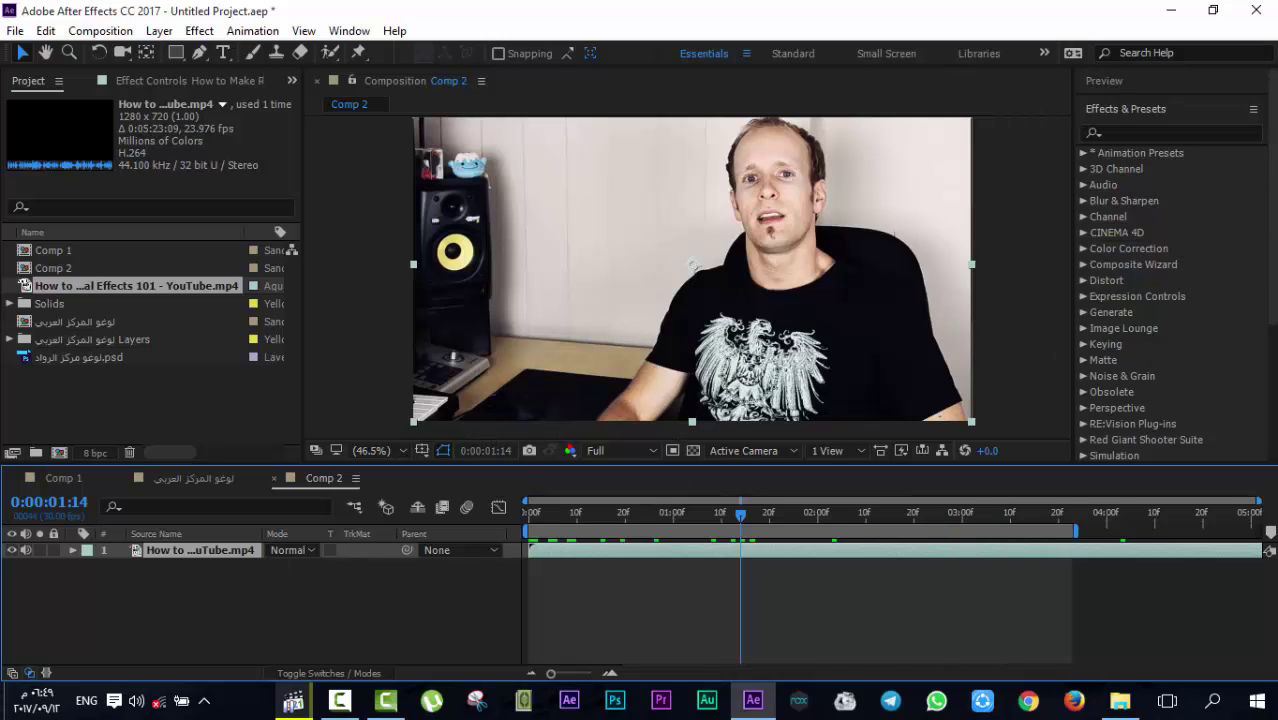
Go to 0:00:01:06, mute the footage layer's audio and duplicate the layer
click(707, 512)
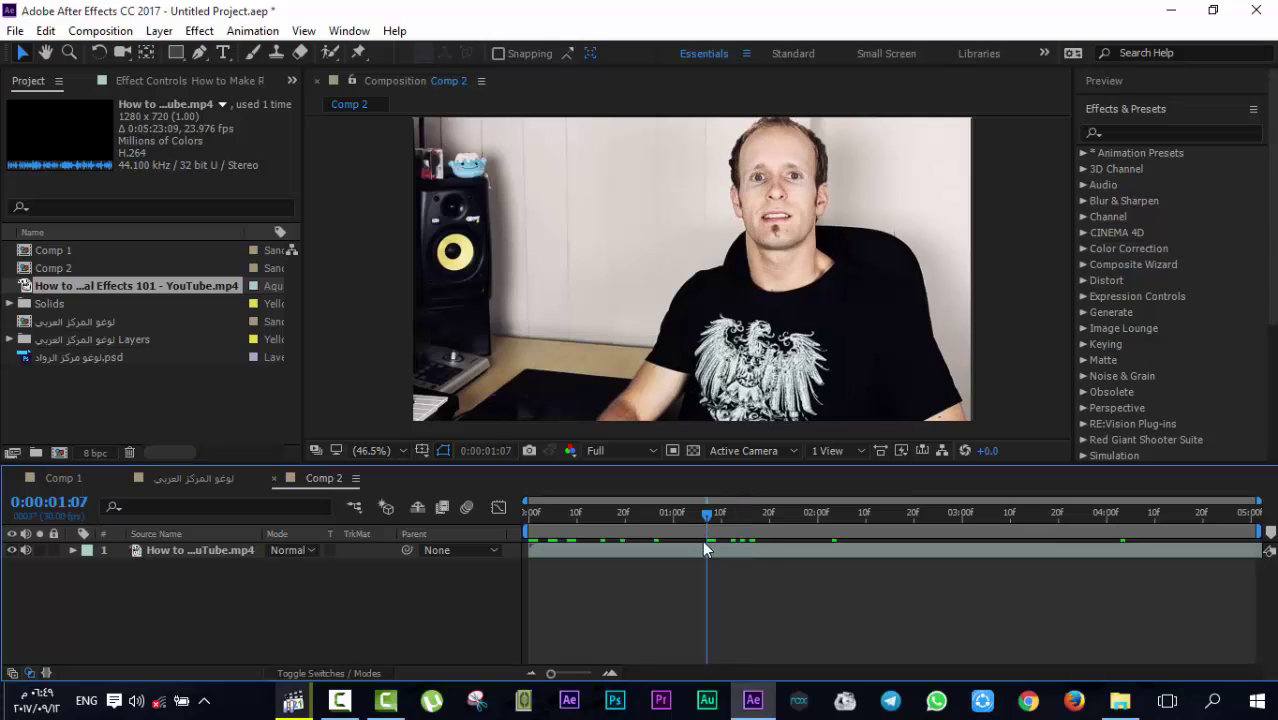
click(199, 550)
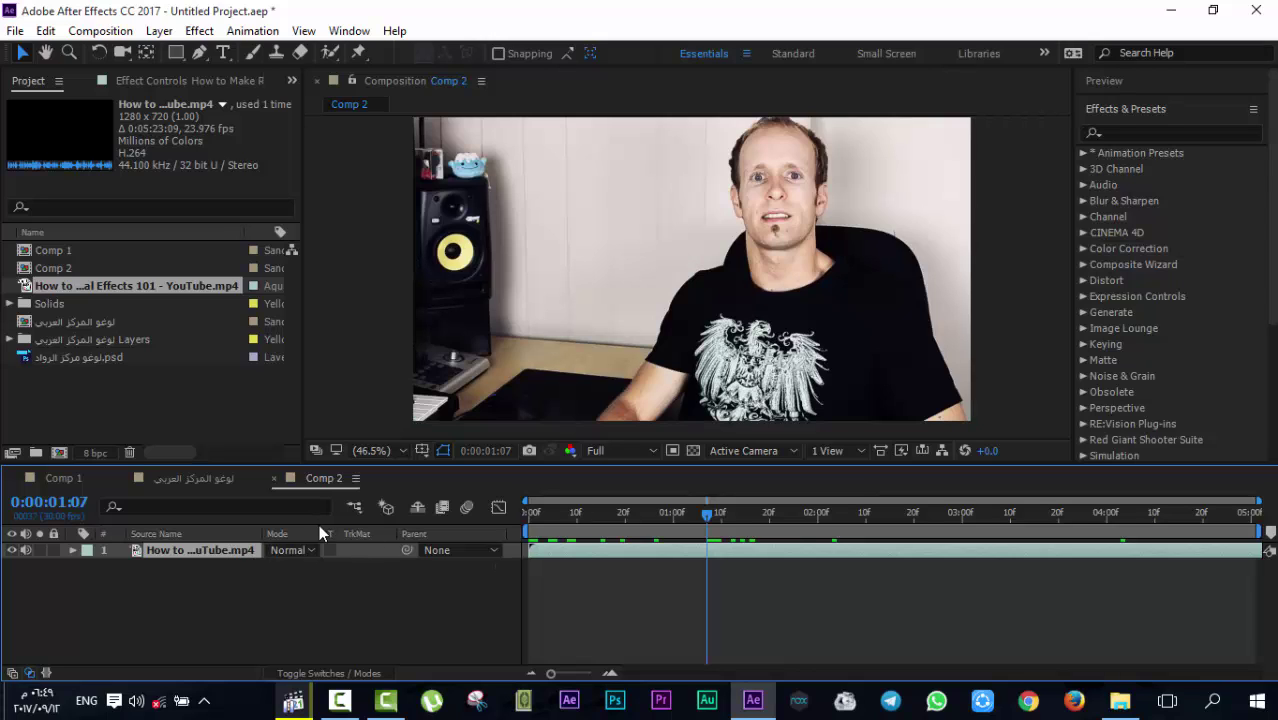
key(Page_Up)
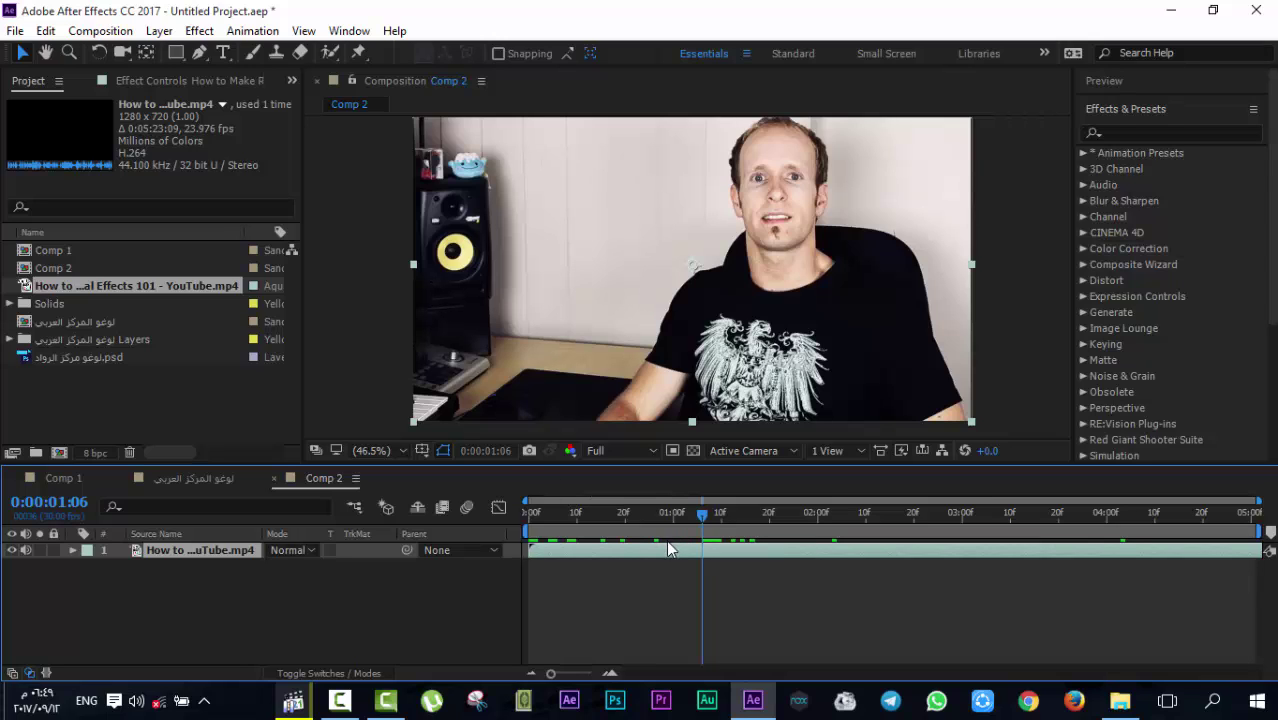
click(27, 550)
key(ctrl+d)
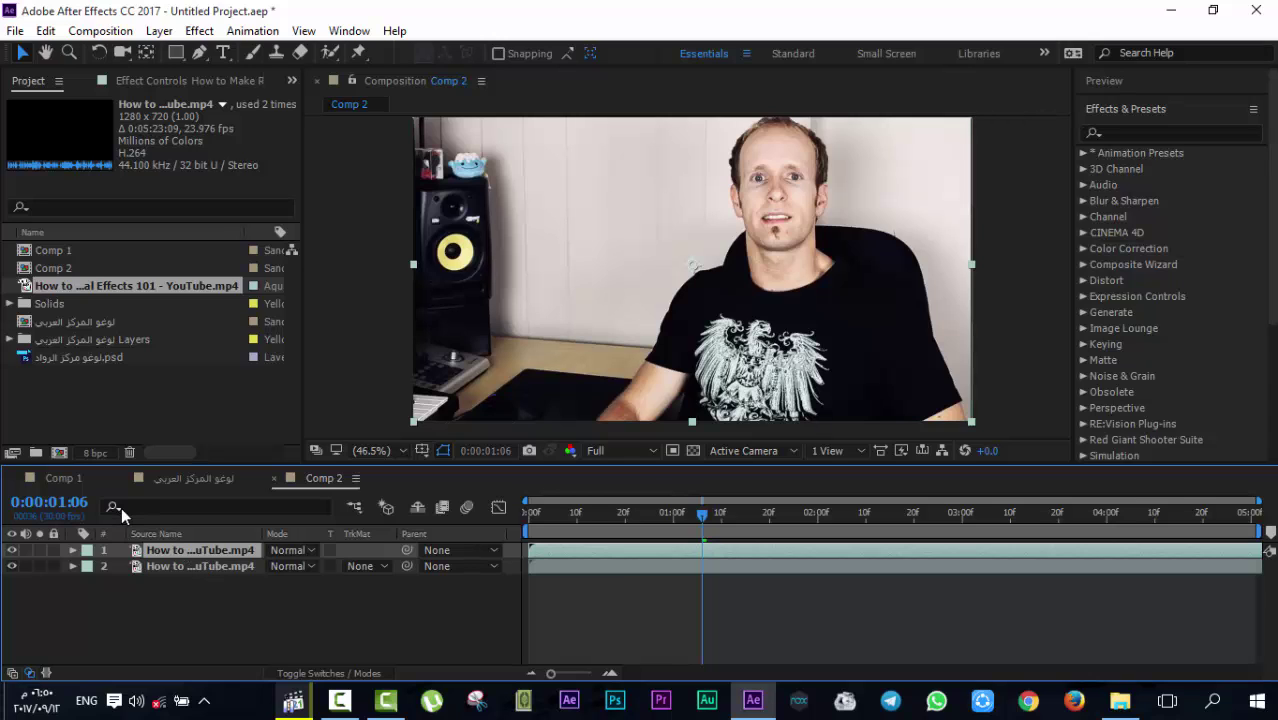
Draw an ellipse mask over the empty wall on the upper footage layer and move the masked patch over the man's head
click(218, 567)
click(218, 553)
drag(181, 54, 233, 101)
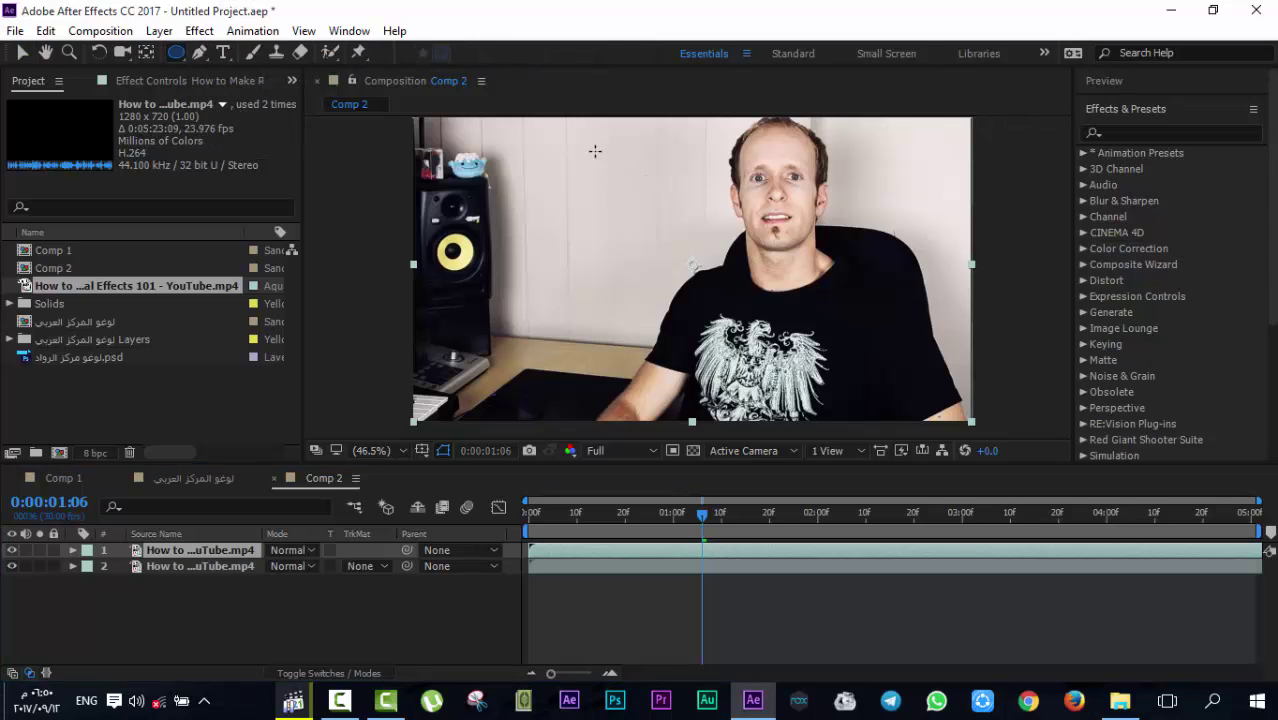
mouse_move(520, 129)
mouse_down()
mouse_move(608, 165)
mouse_move(682, 243)
mouse_up()
key(v)
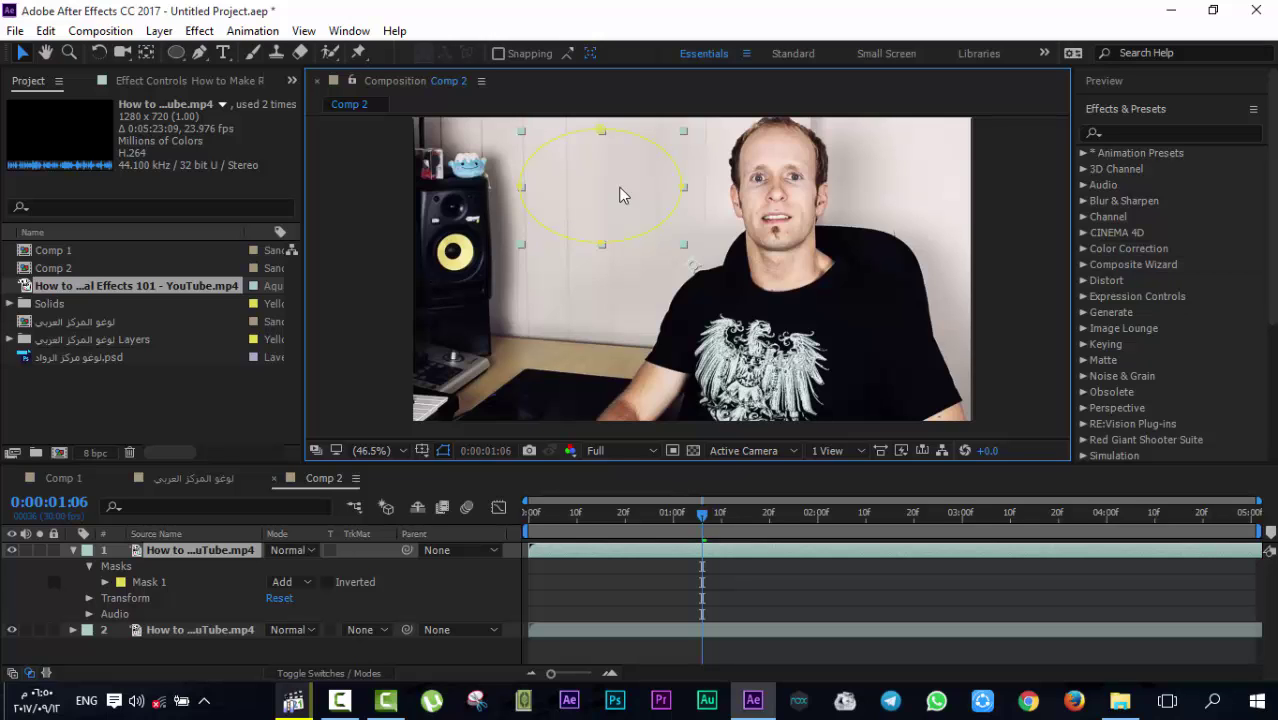
drag(605, 200, 797, 182)
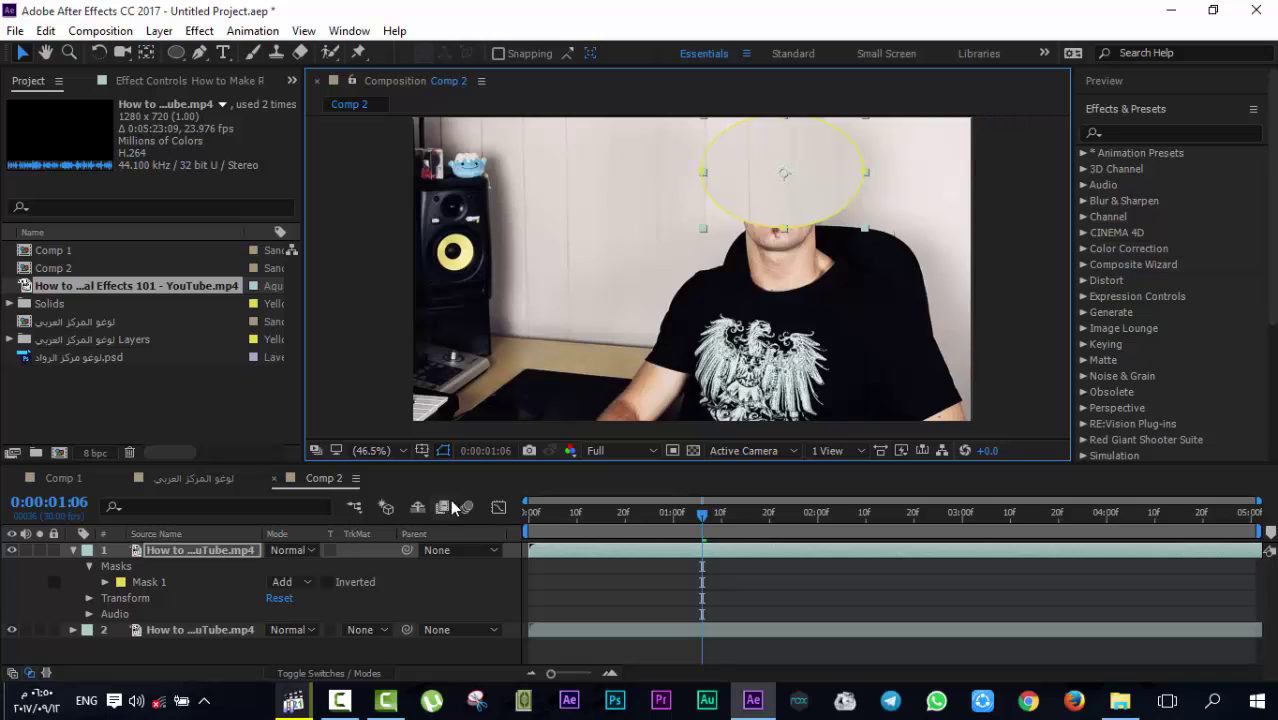
Set the wall patch's Mask Feather to 40 pixels and shift the patch slightly upward over the head
click(431, 590)
click(245, 551)
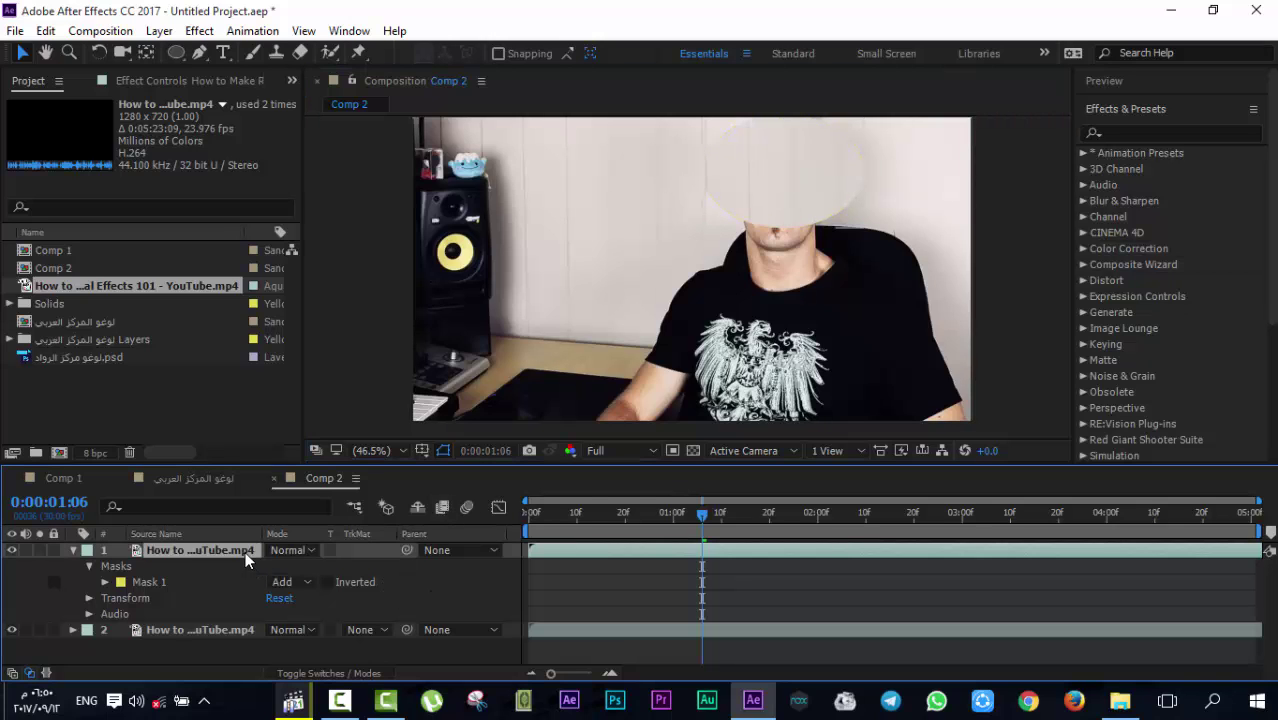
key(f)
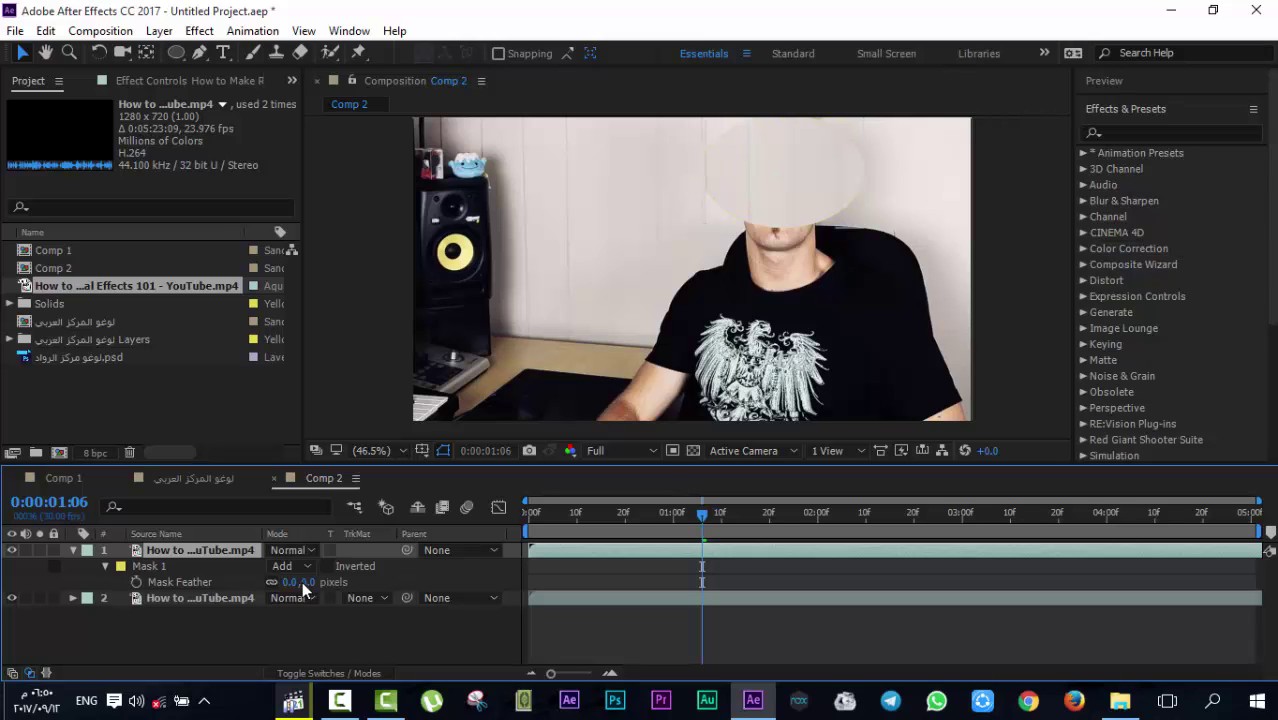
drag(302, 582, 330, 582)
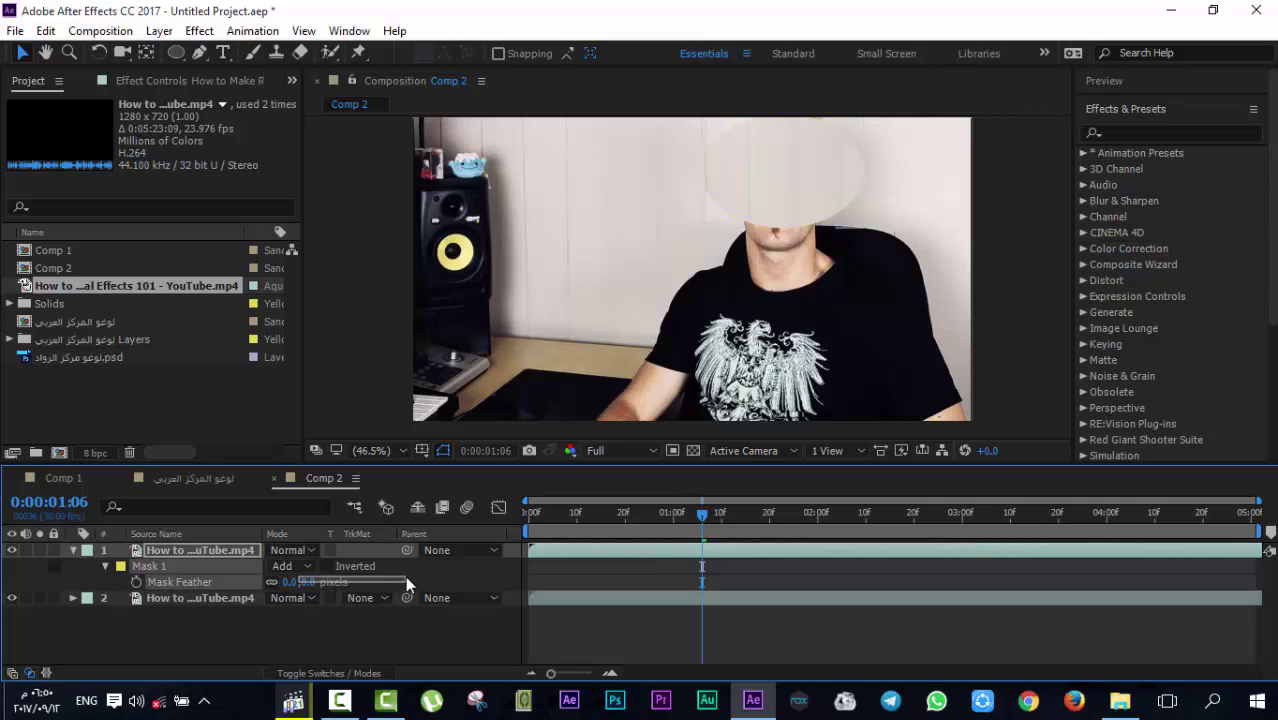
text(60)
key(Return)
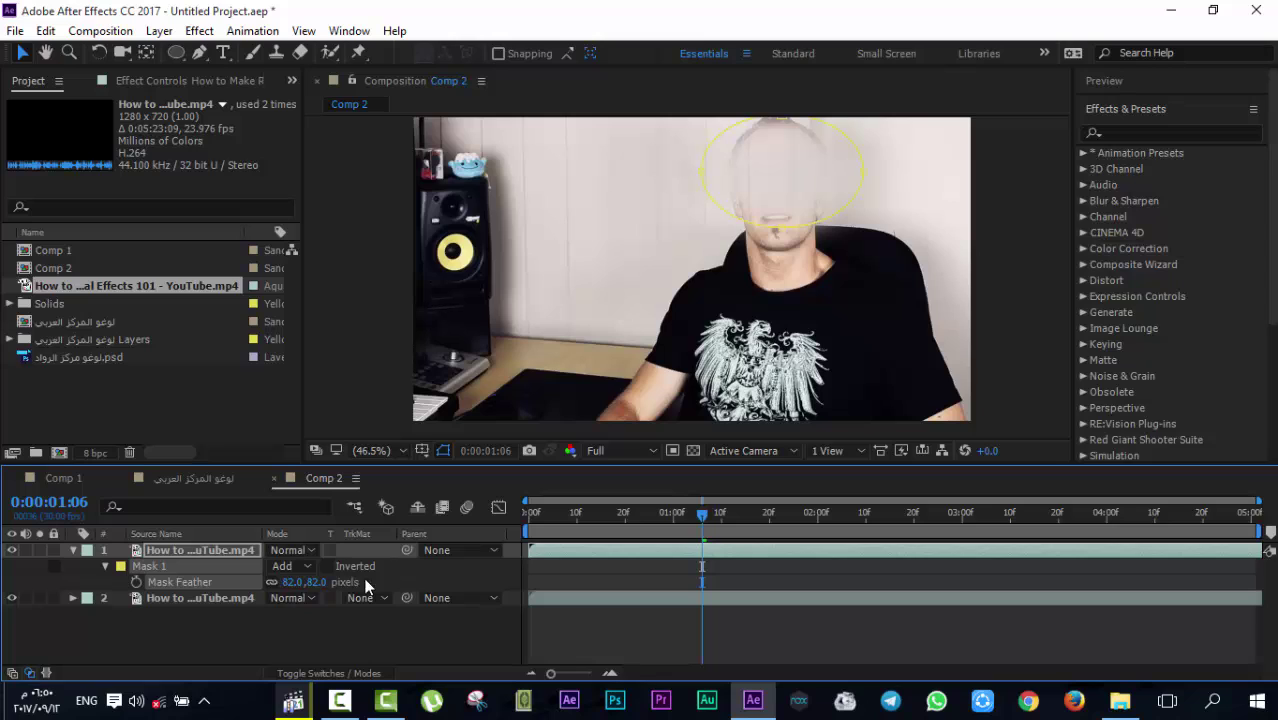
drag(310, 582, 207, 566)
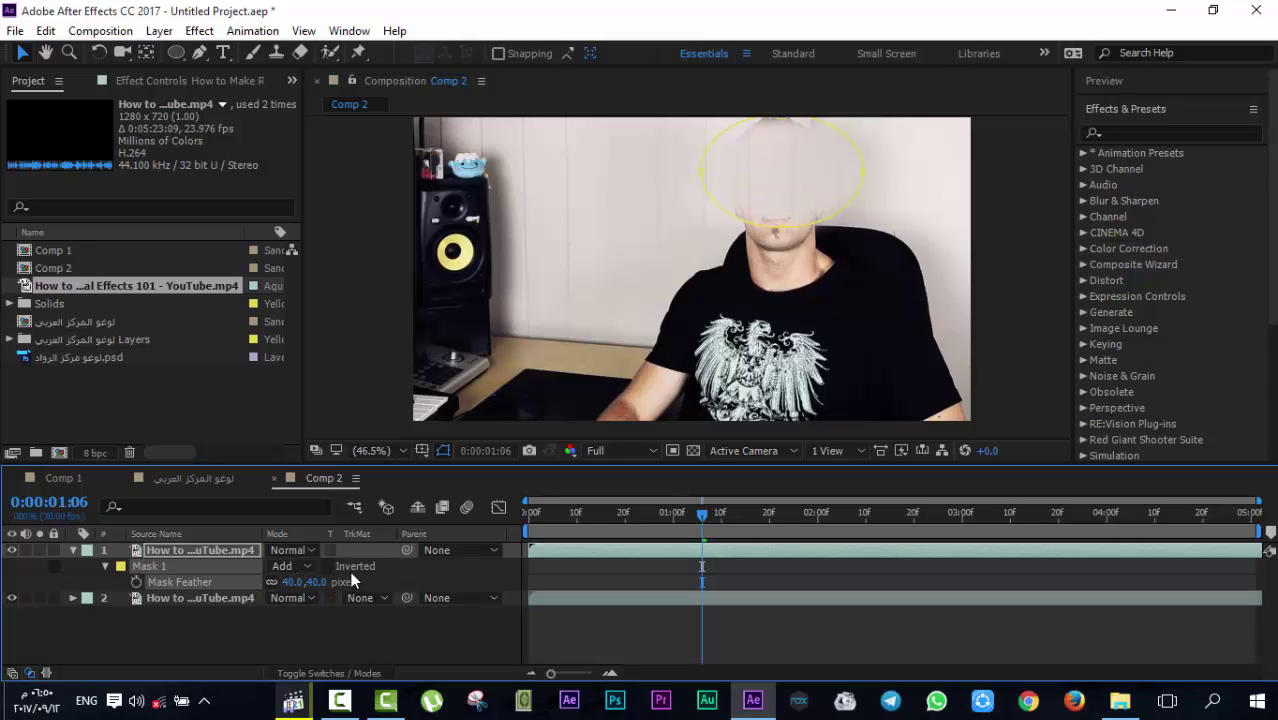
click(206, 566)
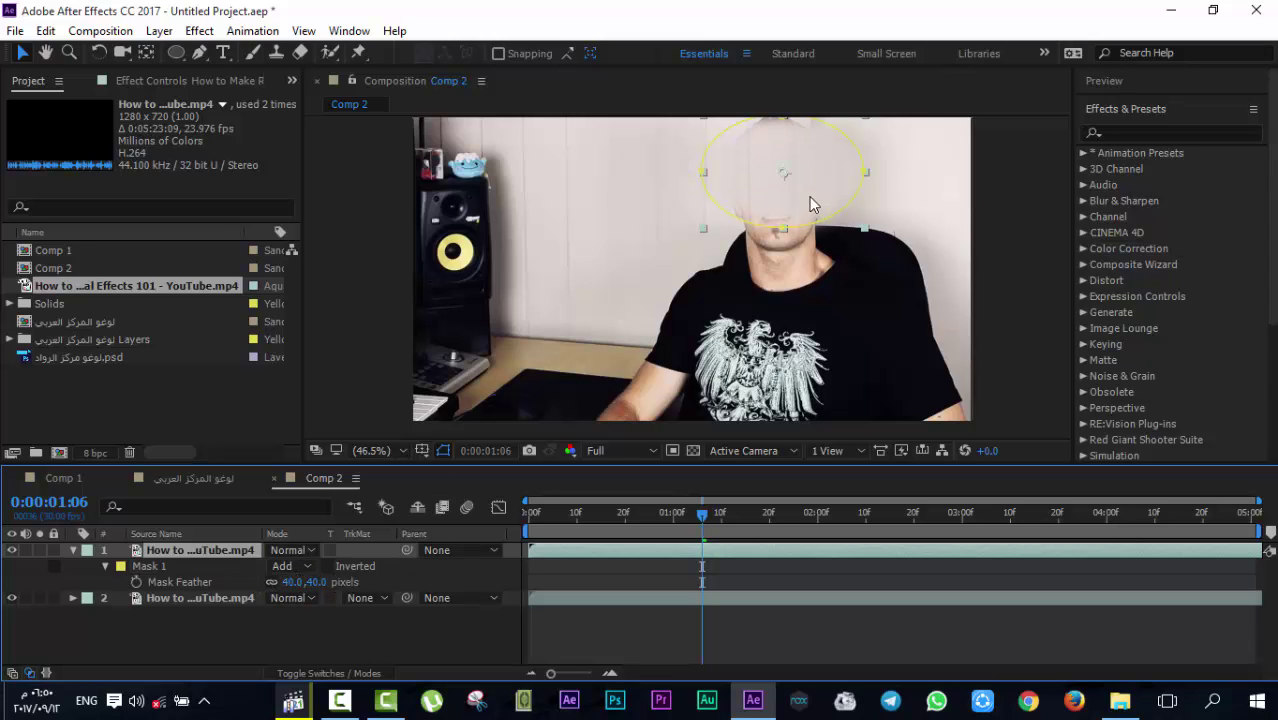
mouse_move(809, 196)
mouse_down()
mouse_move(843, 232)
mouse_move(812, 193)
mouse_up()
click(394, 593)
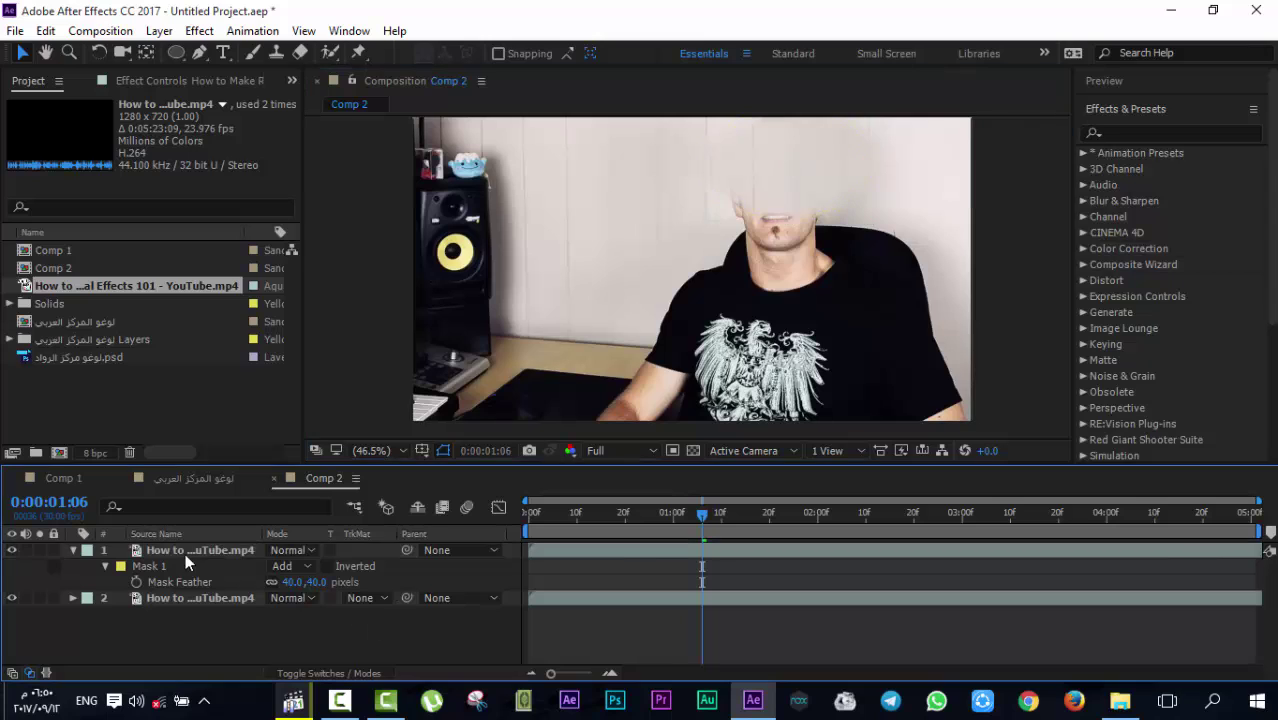
click(189, 545)
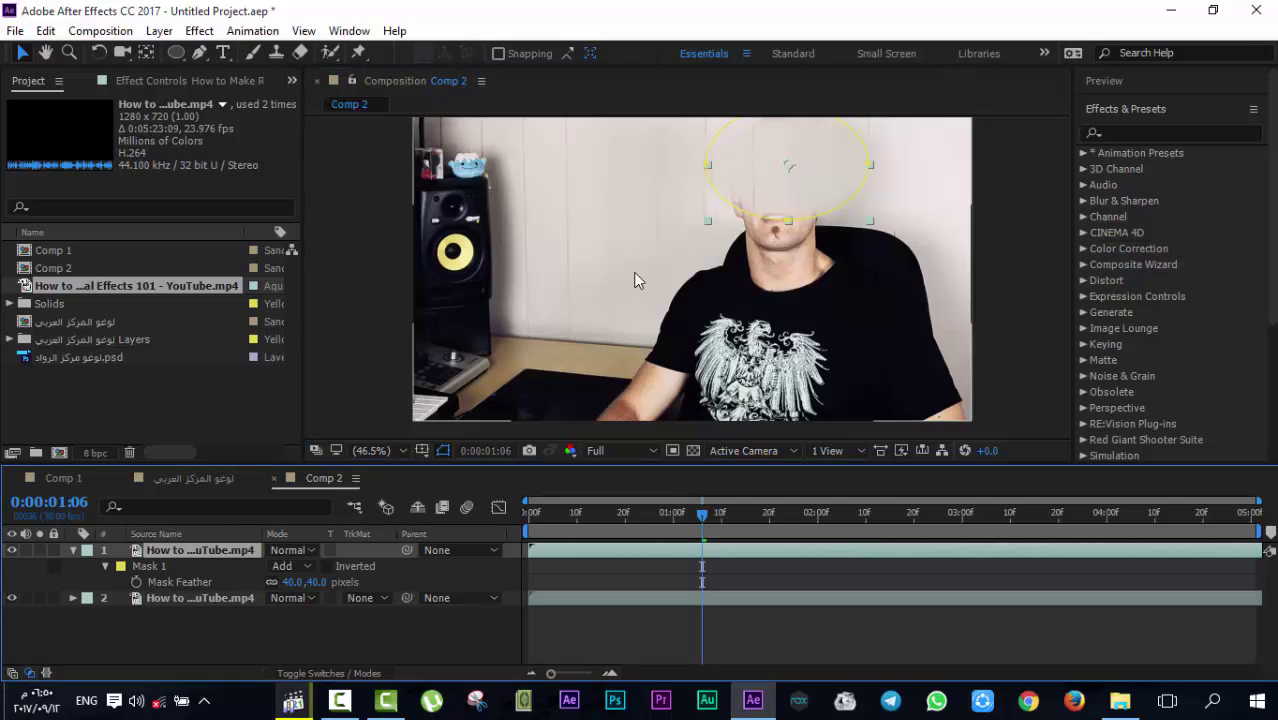
key(ctrl+d)
drag(769, 184, 772, 218)
key(ctrl+d)
key(ctrl+z)
key(ctrl+z)
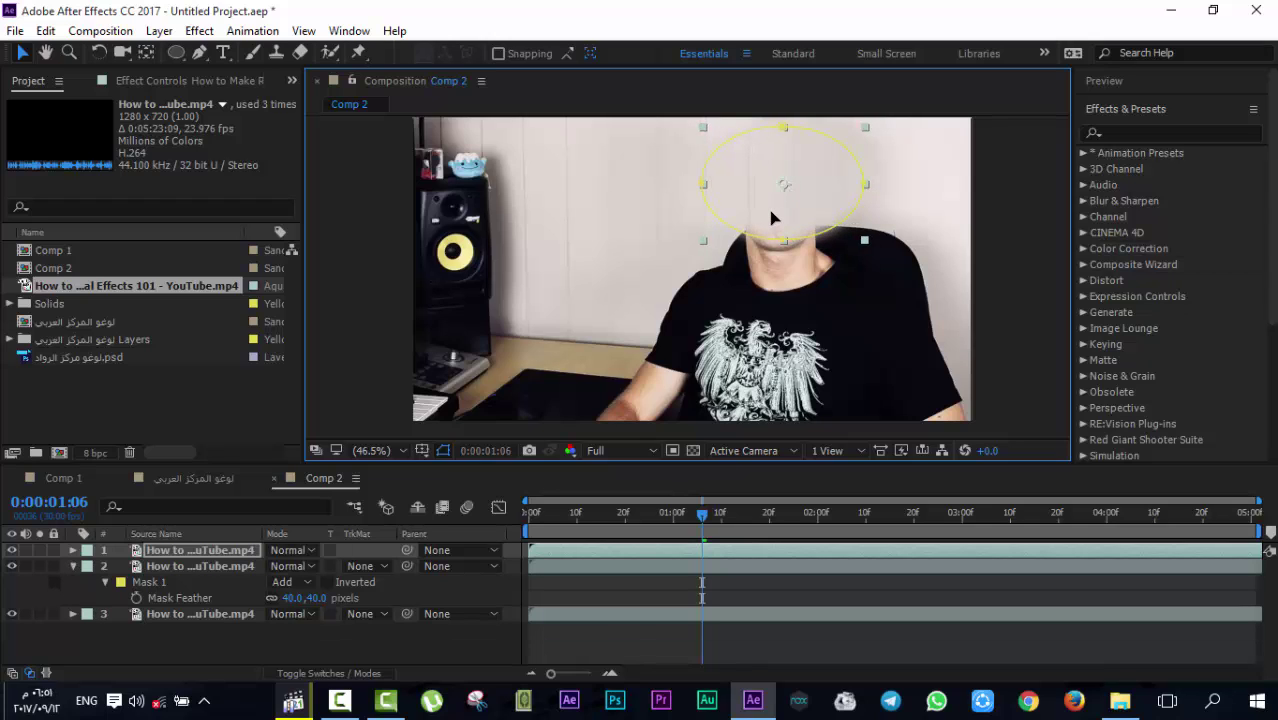
key(ctrl+z)
key(ctrl+z)
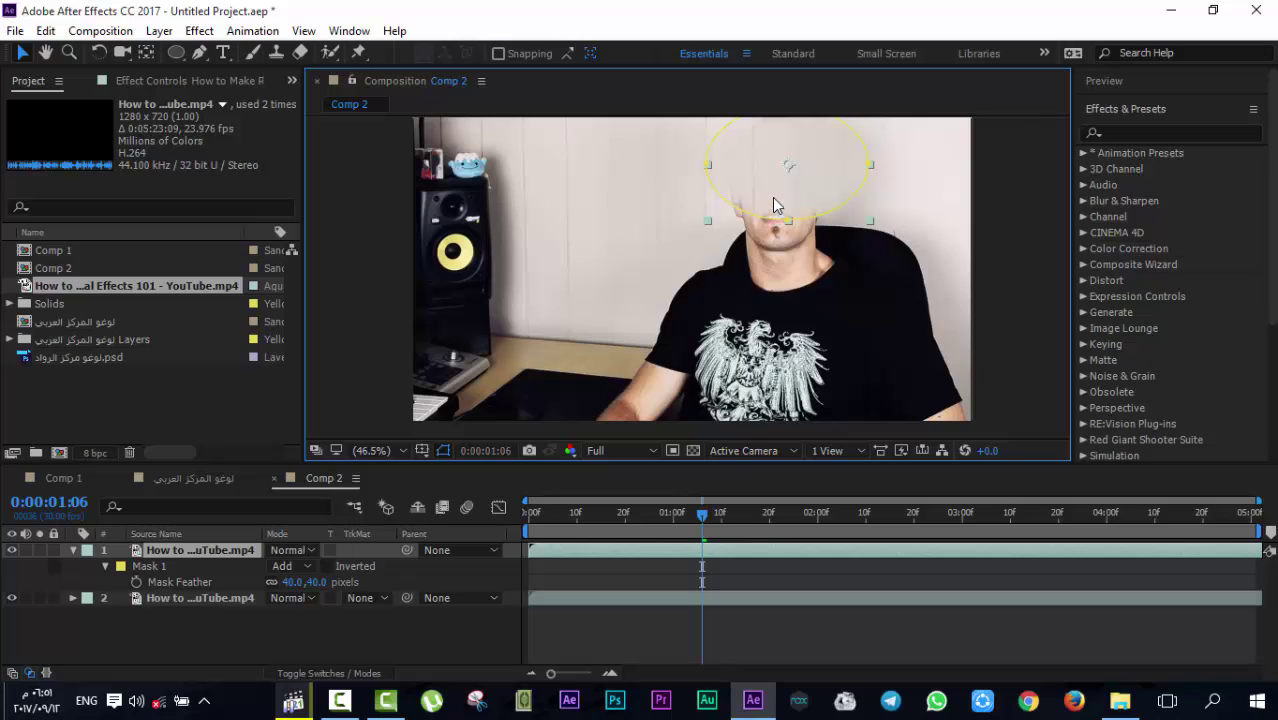
Duplicate the wall patch layer repeatedly and move the copies down to cover the man's lower face, neck and upper chest
key(ctrl+d)
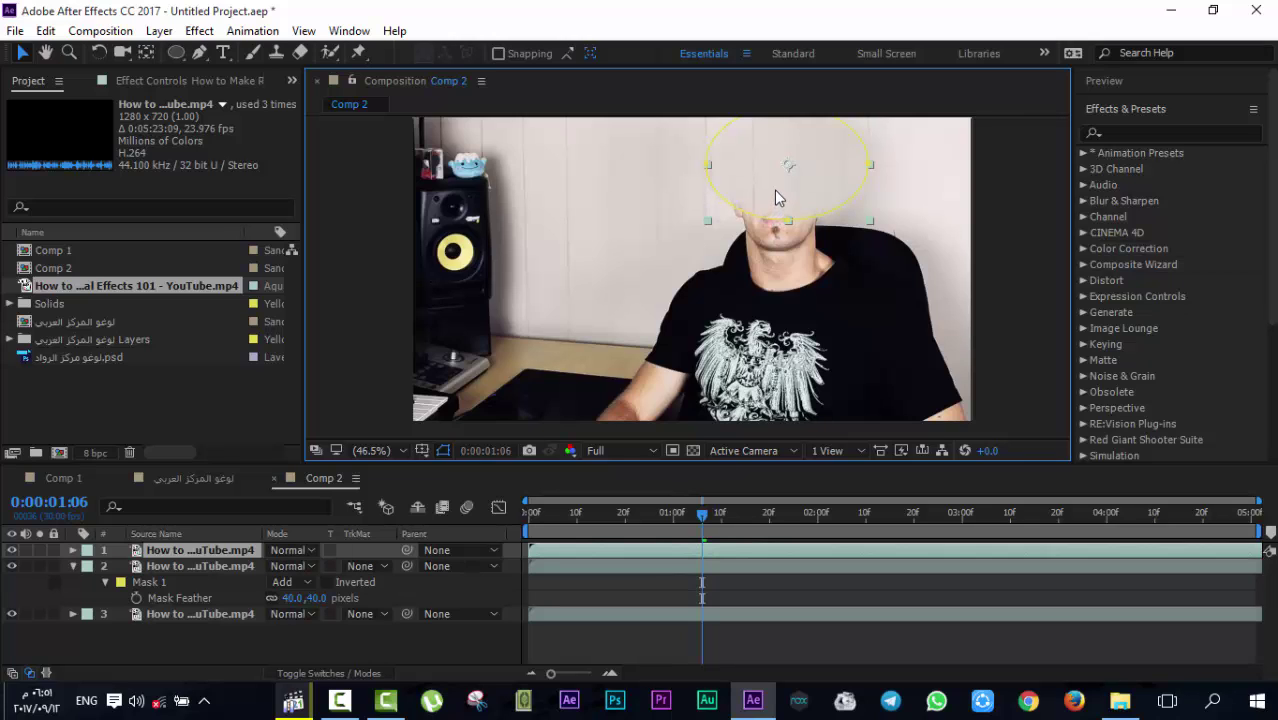
drag(778, 197, 784, 323)
key(ctrl+d)
key(ctrl+d)
key(ctrl+d)
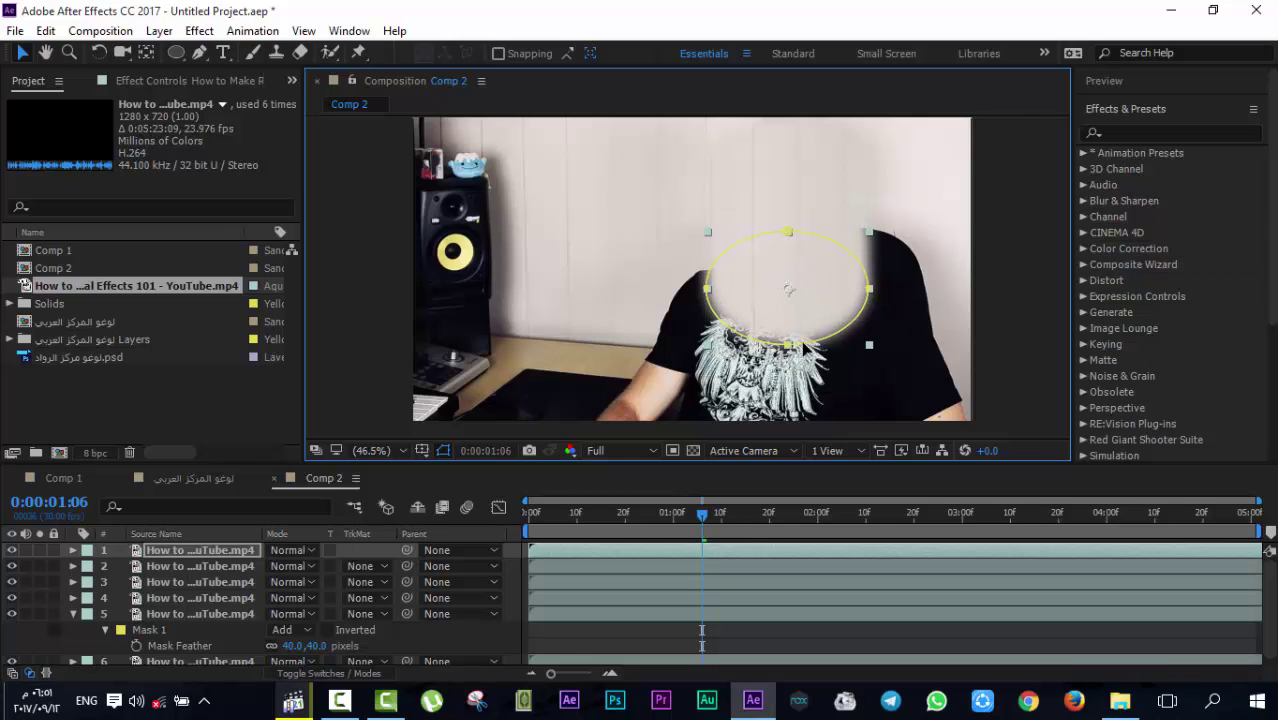
key(ctrl+d)
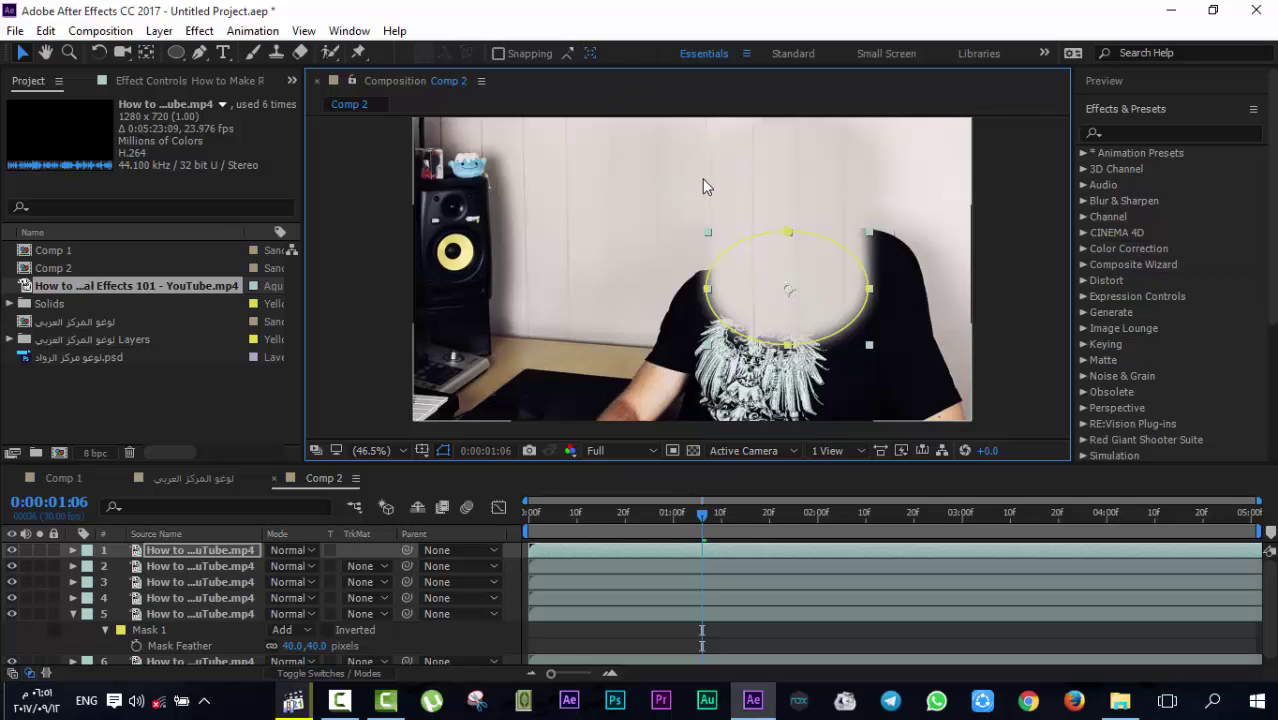
drag(750, 297, 755, 338)
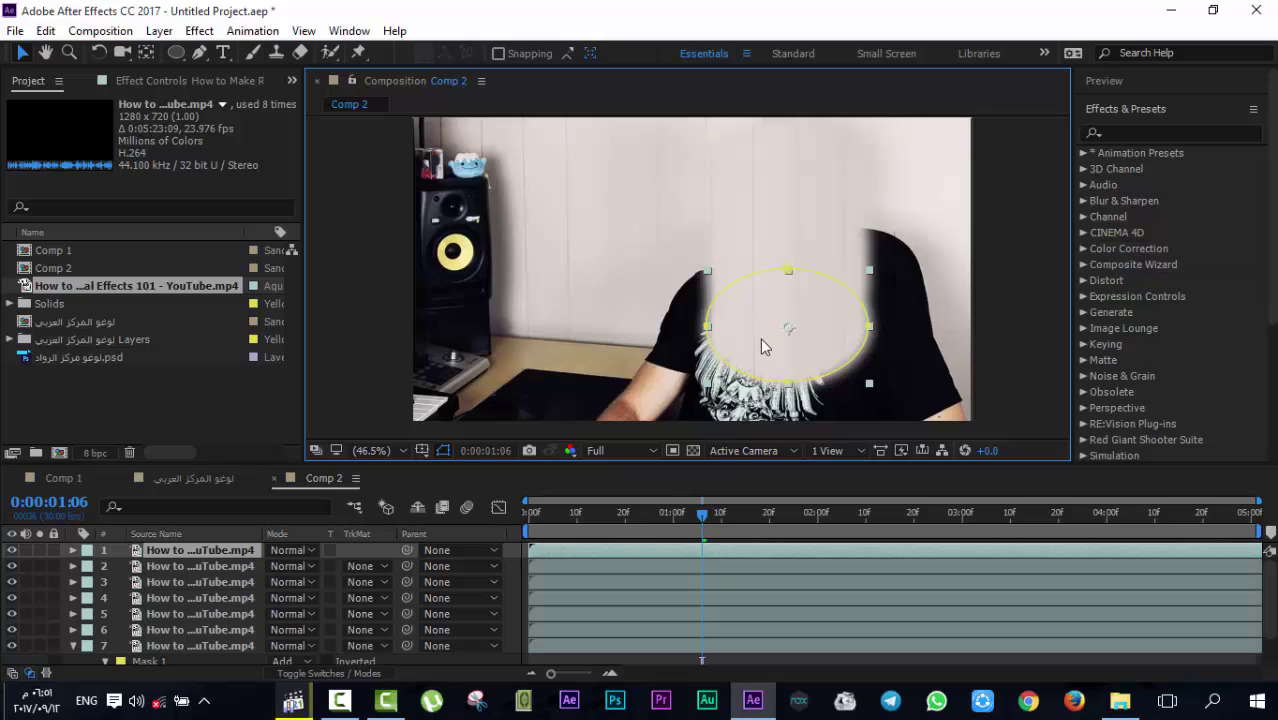
Move the wall patch over the chair back, then duplicate it repeatedly and spread the copies across the man's shoulders and torso
drag(760, 345, 893, 233)
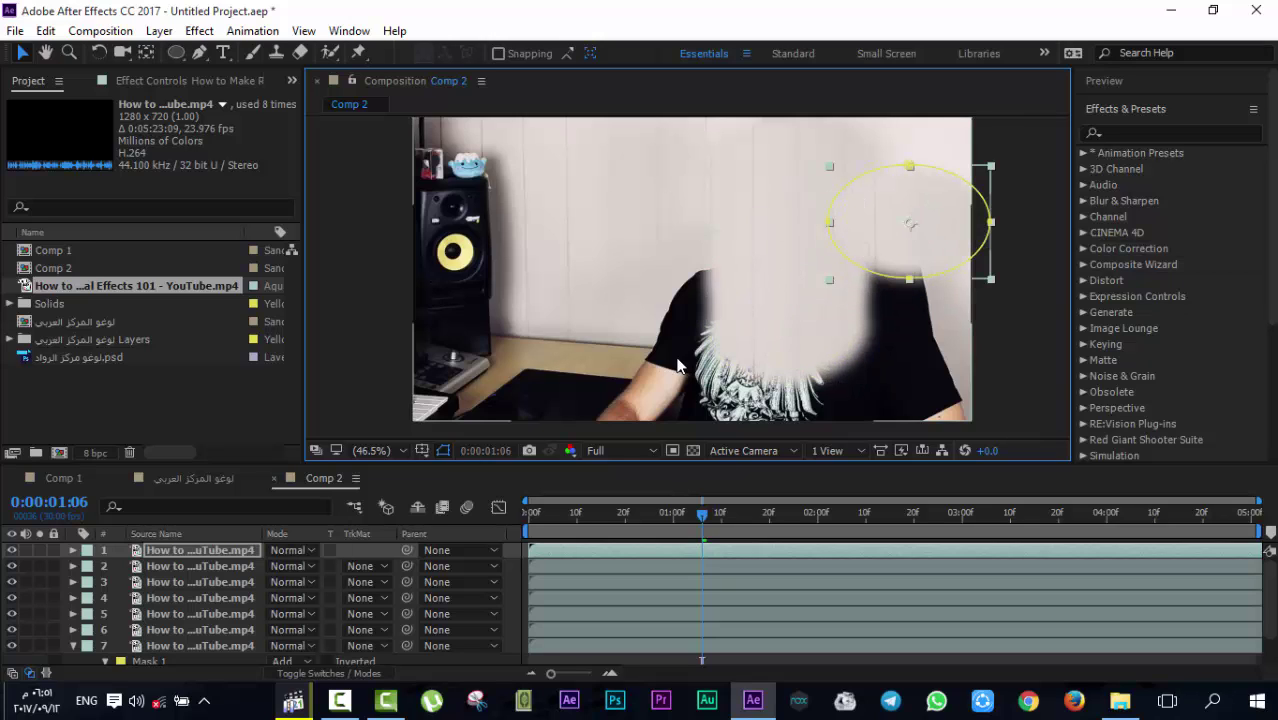
key(ctrl+d)
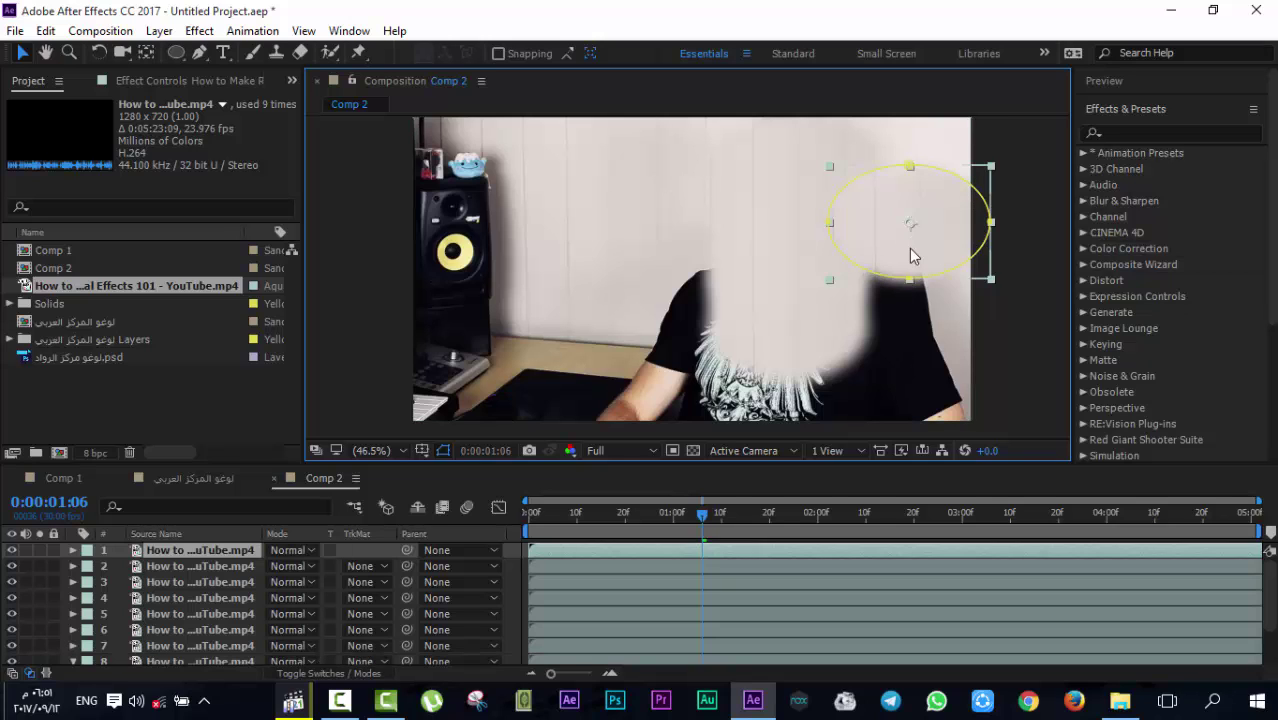
drag(909, 248, 673, 310)
key(ctrl+d)
key(ctrl+d)
key(ctrl+d)
key(ctrl+d)
key(ctrl+d)
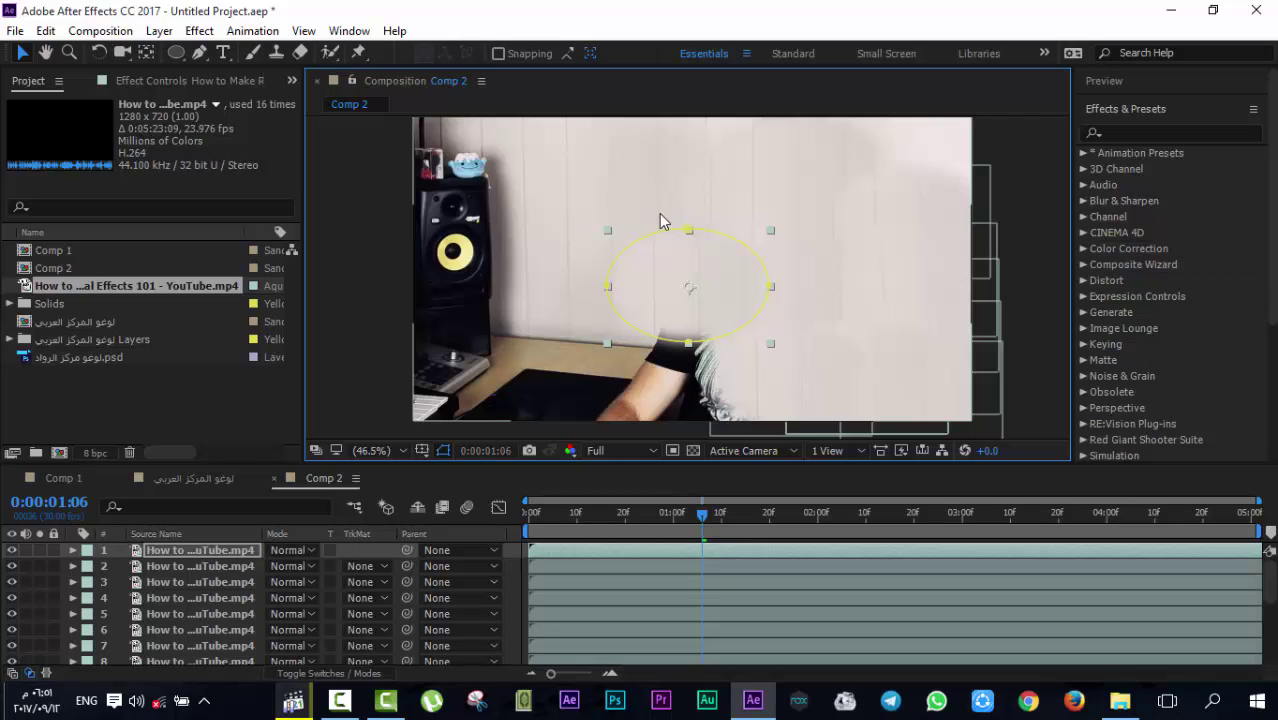
Add two more wall patch copies and fine-tune their position over the man's upper arm just above the desk edge
drag(722, 309, 715, 316)
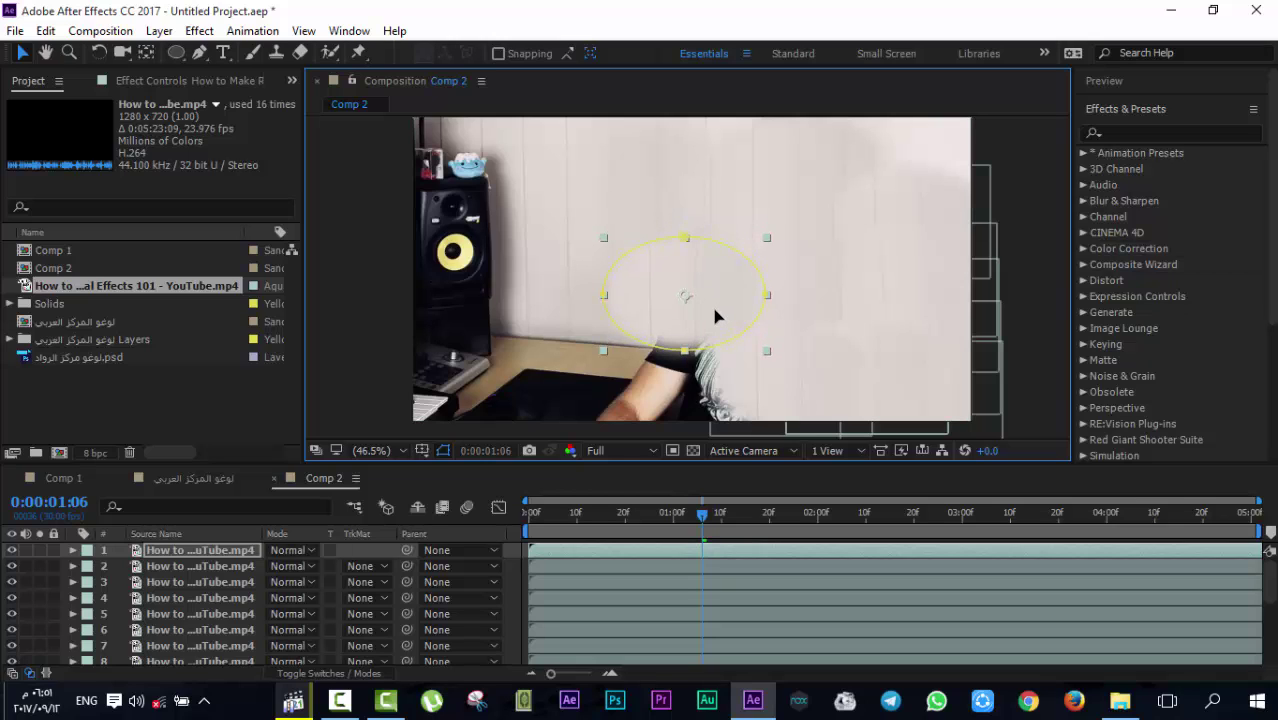
key(ctrl+d)
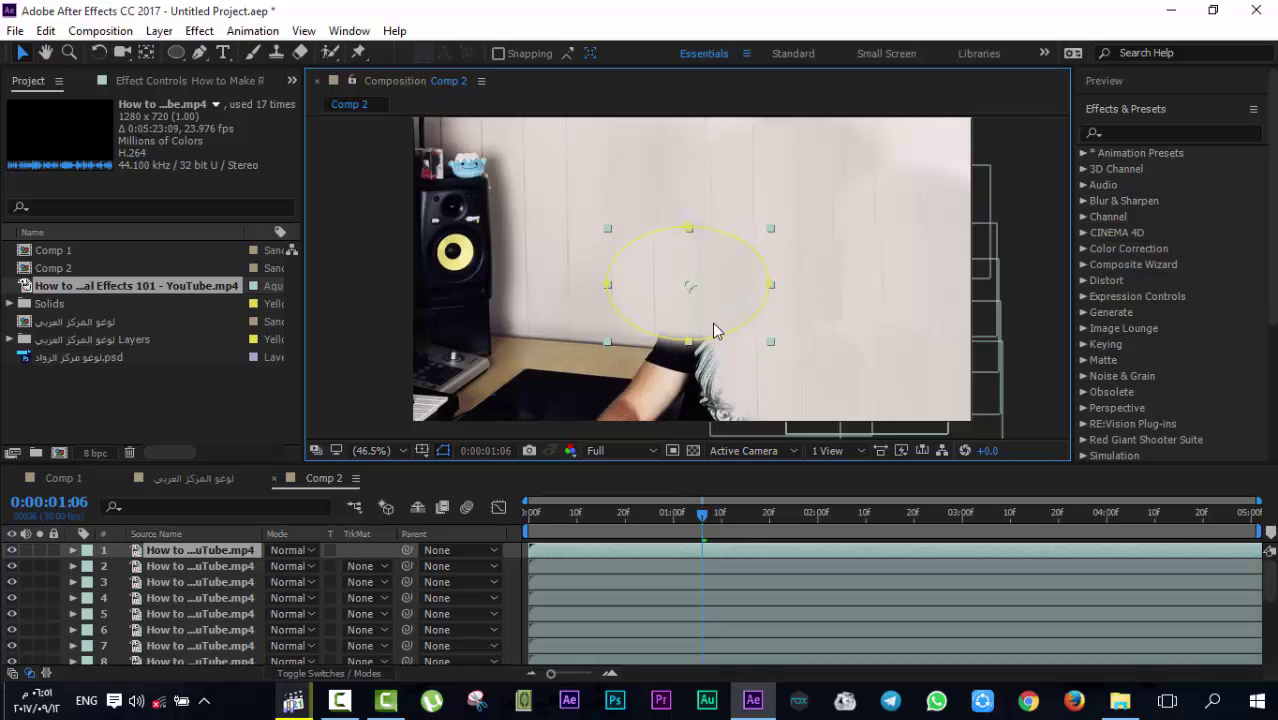
key(ctrl+d)
drag(688, 297, 700, 310)
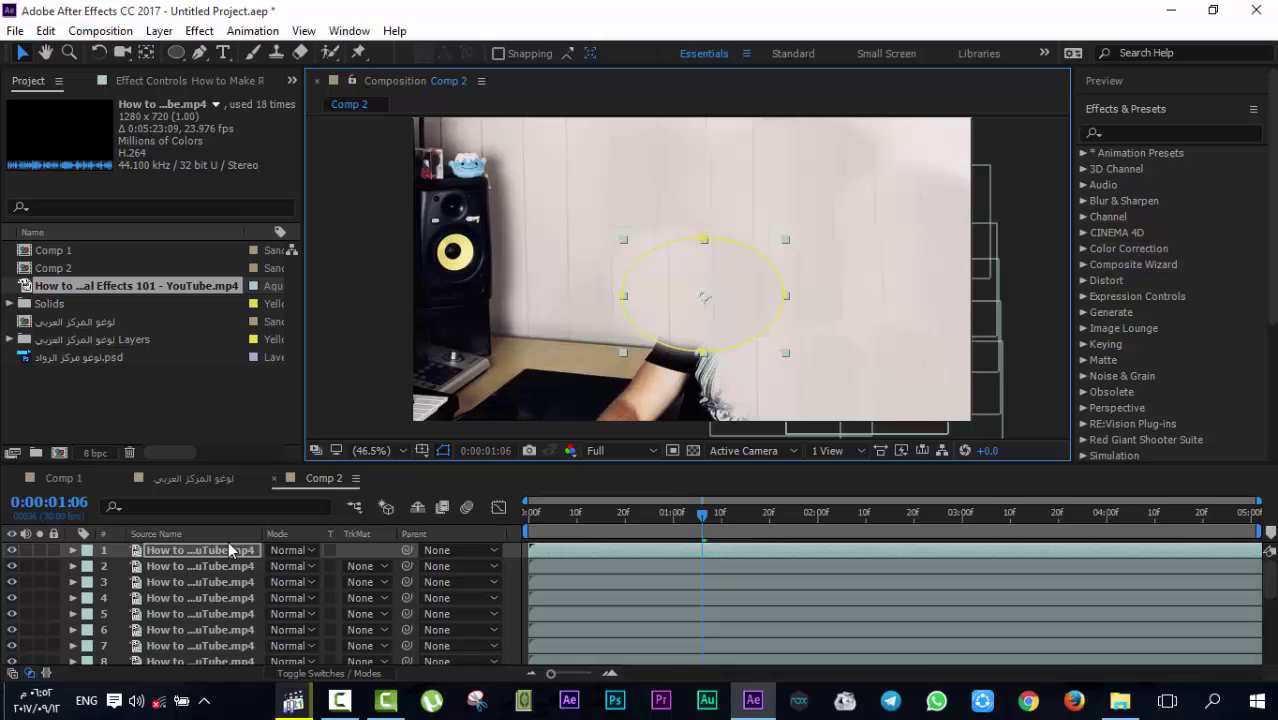
click(251, 586)
key(f)
key(f)
scroll(243, 597, up, 4)
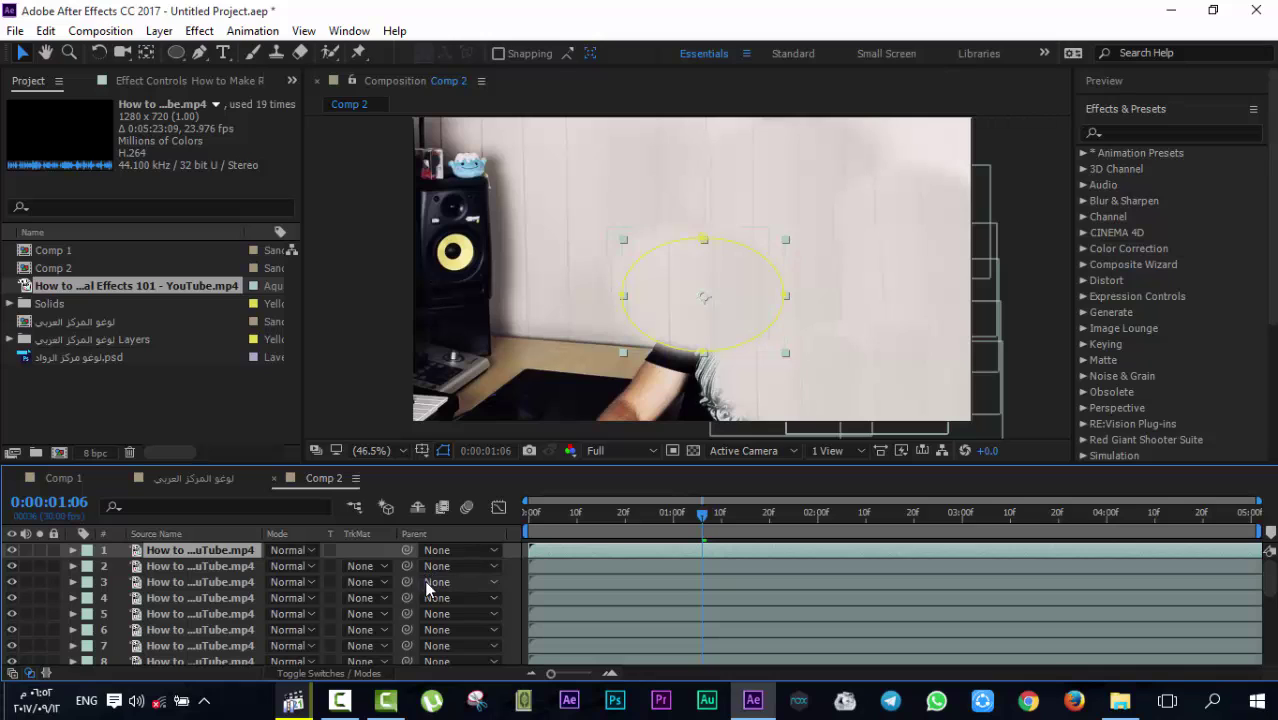
key(m)
click(181, 569)
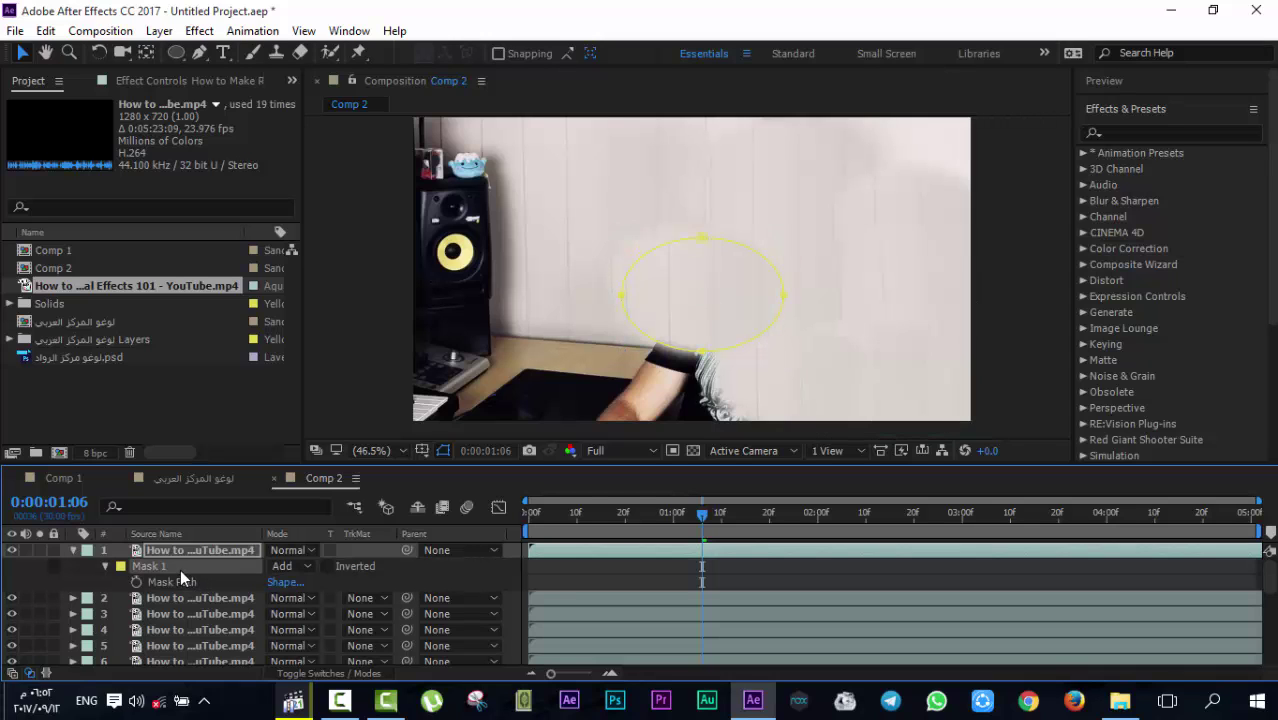
key(Delete)
drag(824, 370, 532, 320)
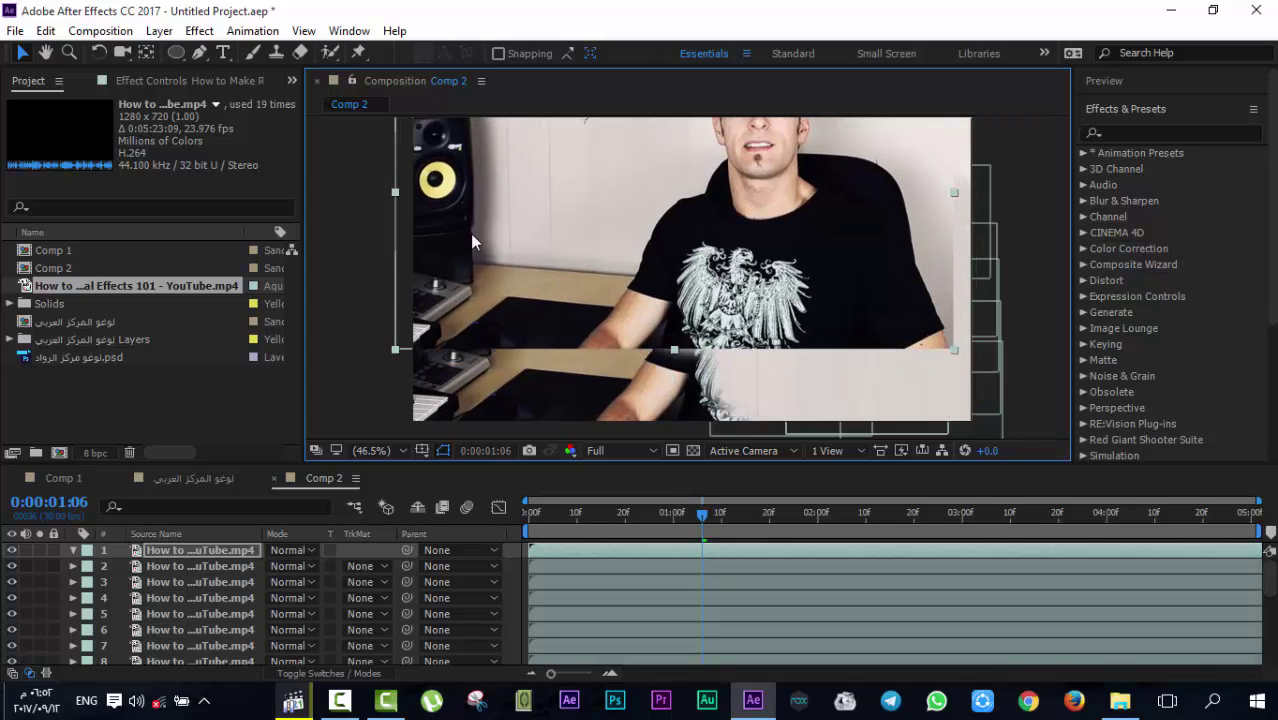
click(200, 53)
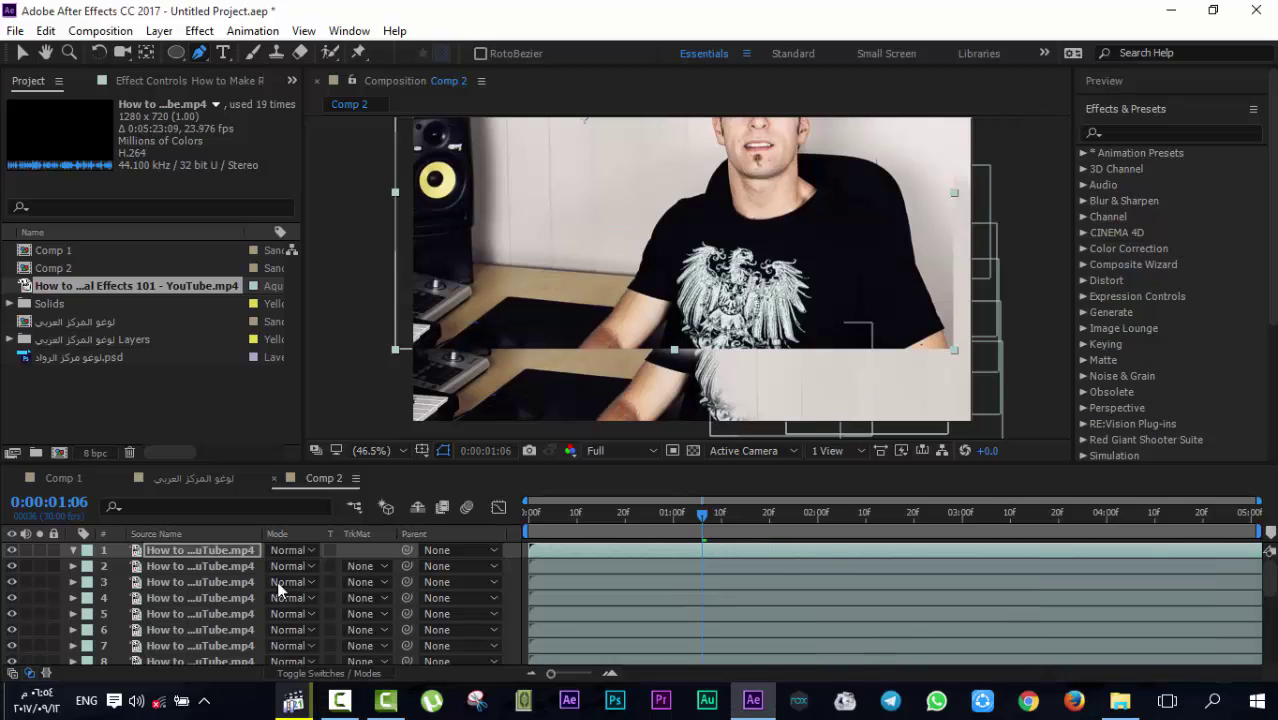
key(Delete)
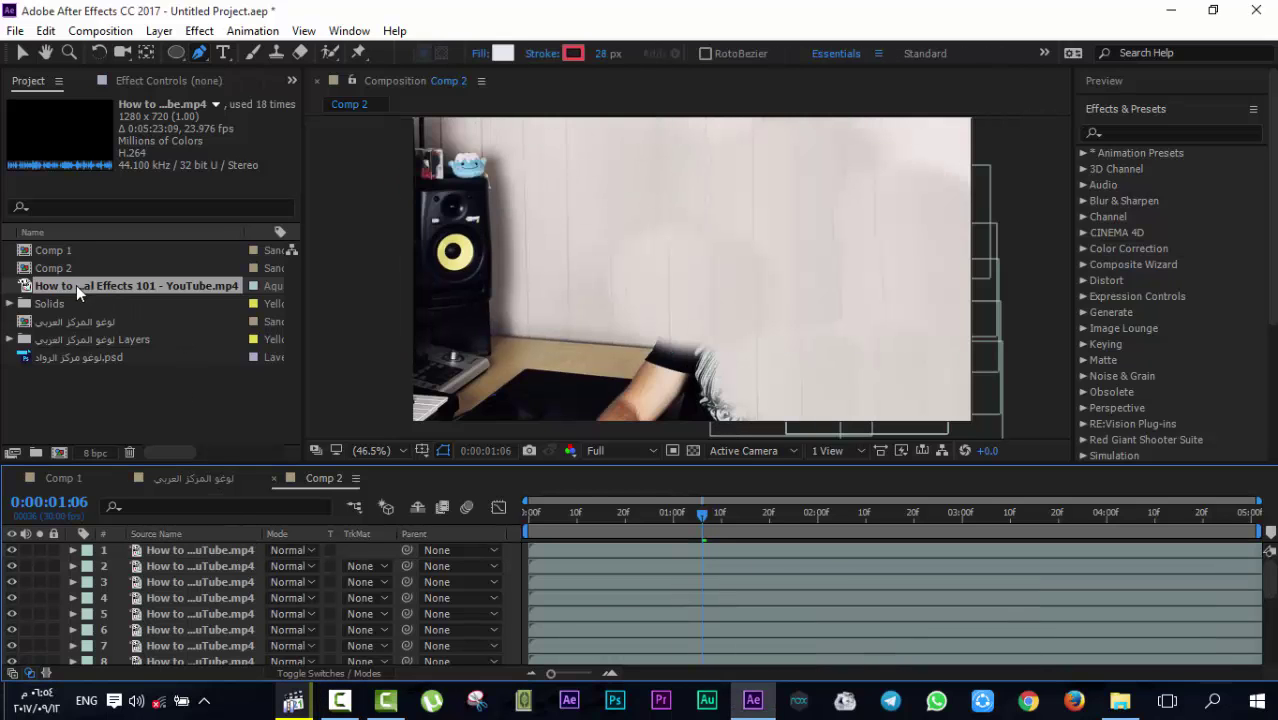
Add a fresh copy of the YouTube footage as the top layer and draw a four-point Pen mask around the bare desk strip
drag(76, 285, 184, 558)
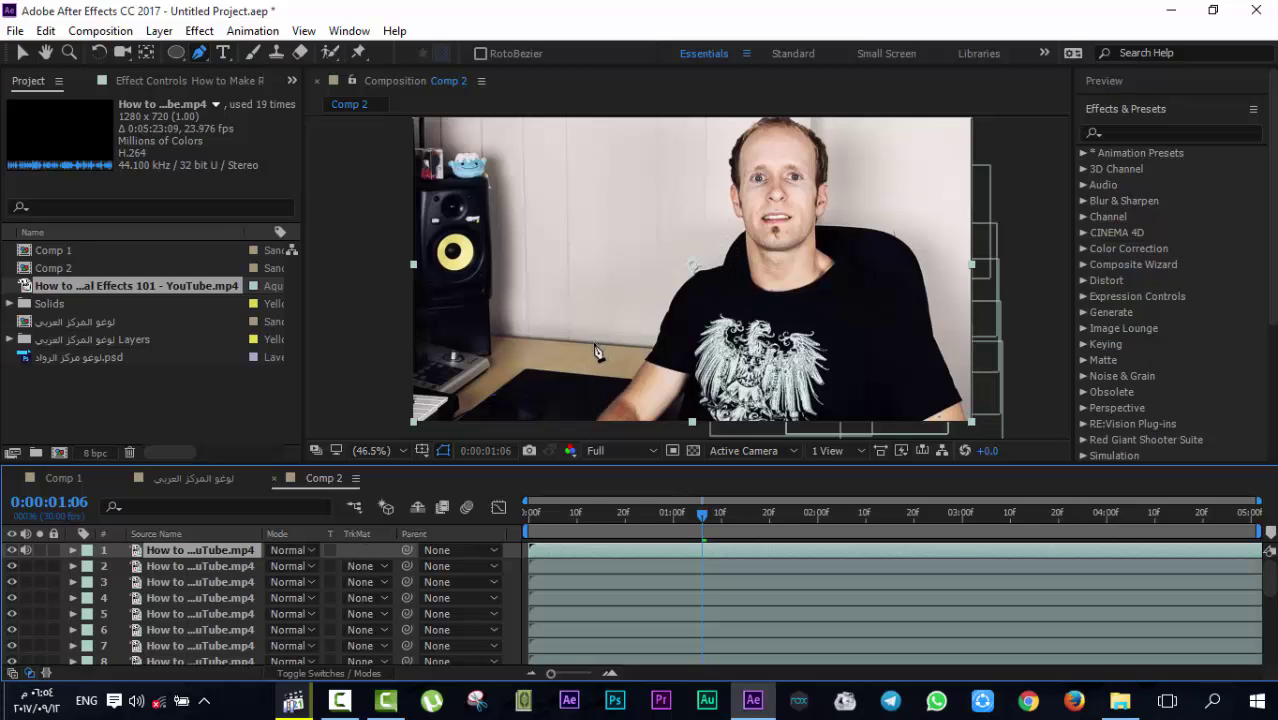
key(period)
scroll(614, 325, up, 2)
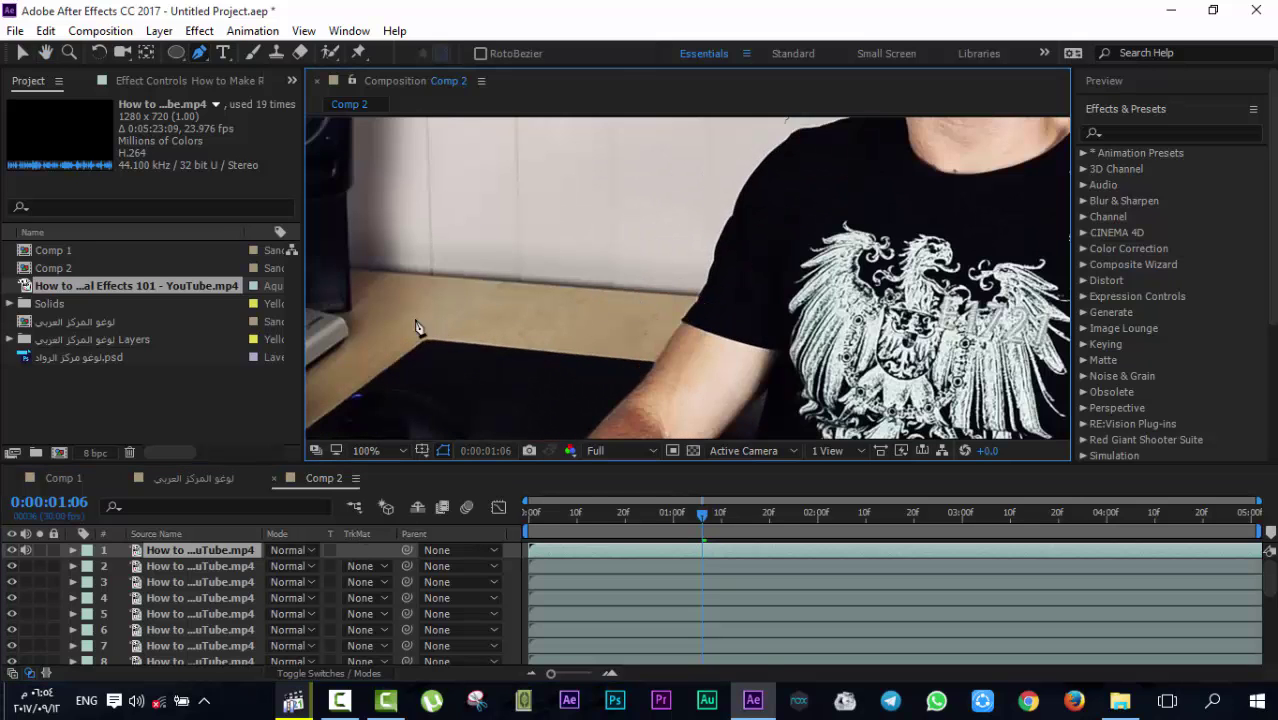
click(637, 345)
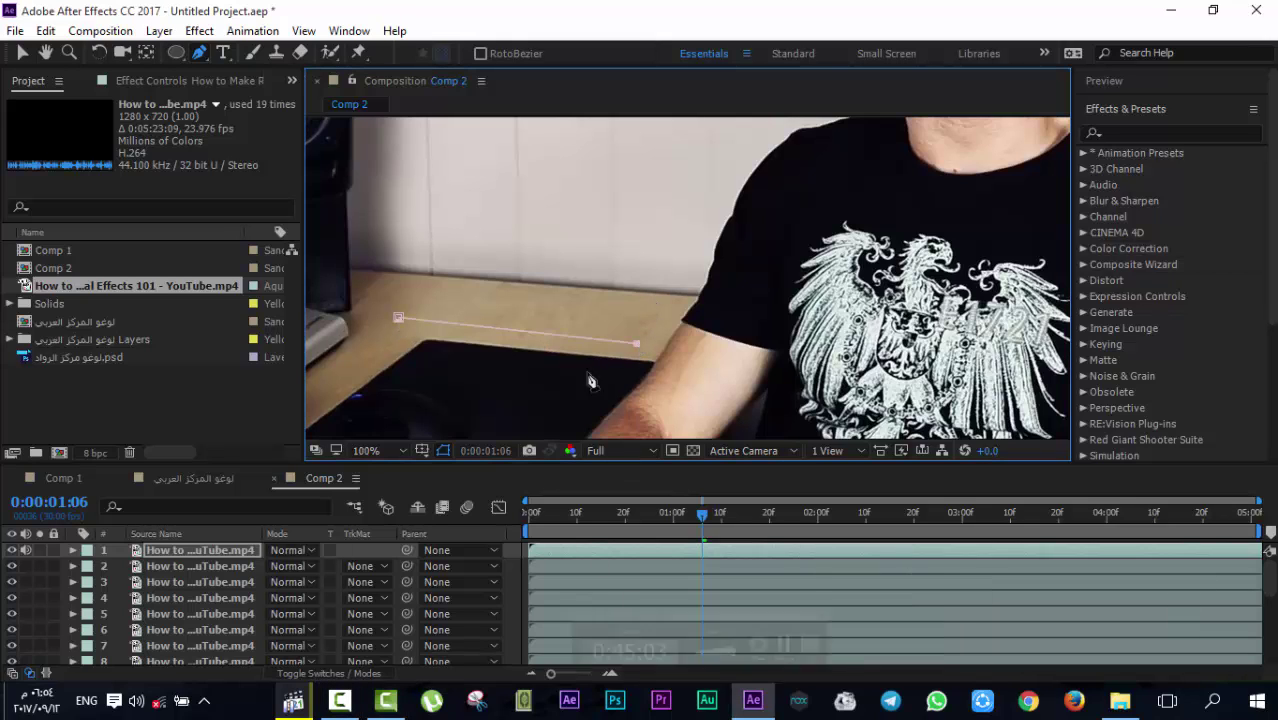
click(666, 302)
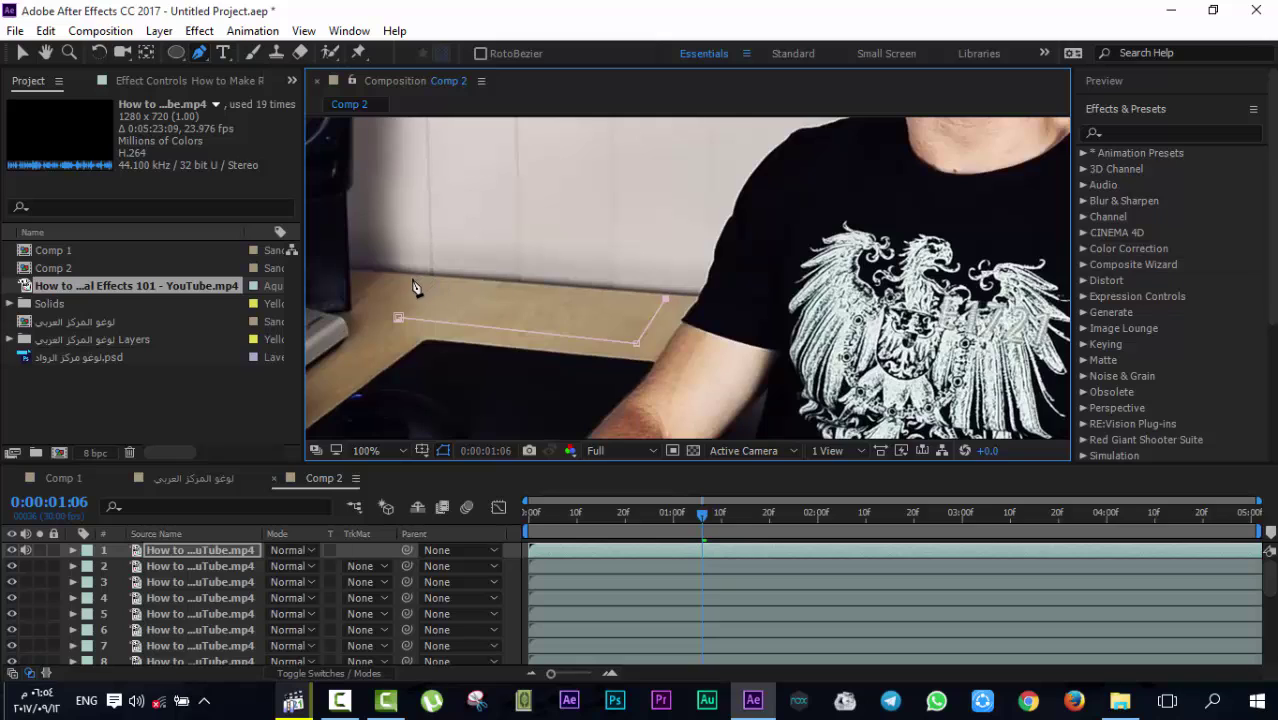
click(411, 277)
click(398, 317)
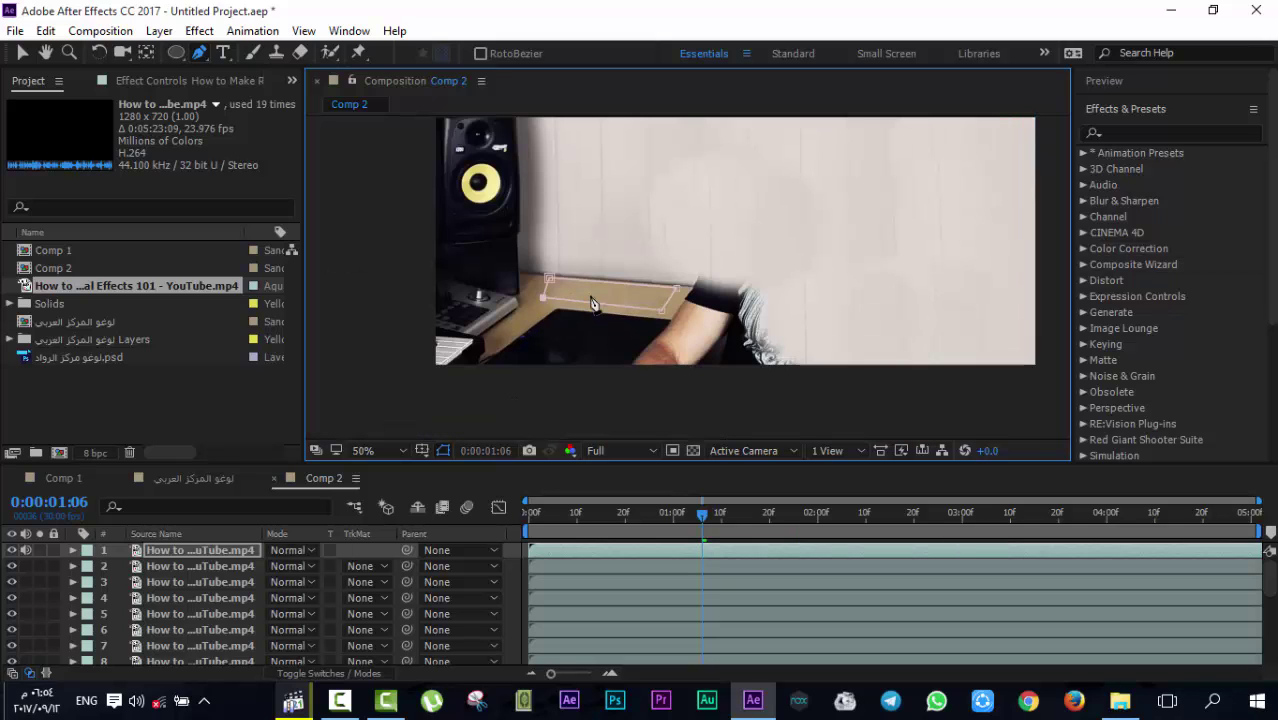
Move the desk patch over the man's arm, set its Mask Feather to 24 pixels and align it with the desk's back edge
key(v)
double_click(613, 296)
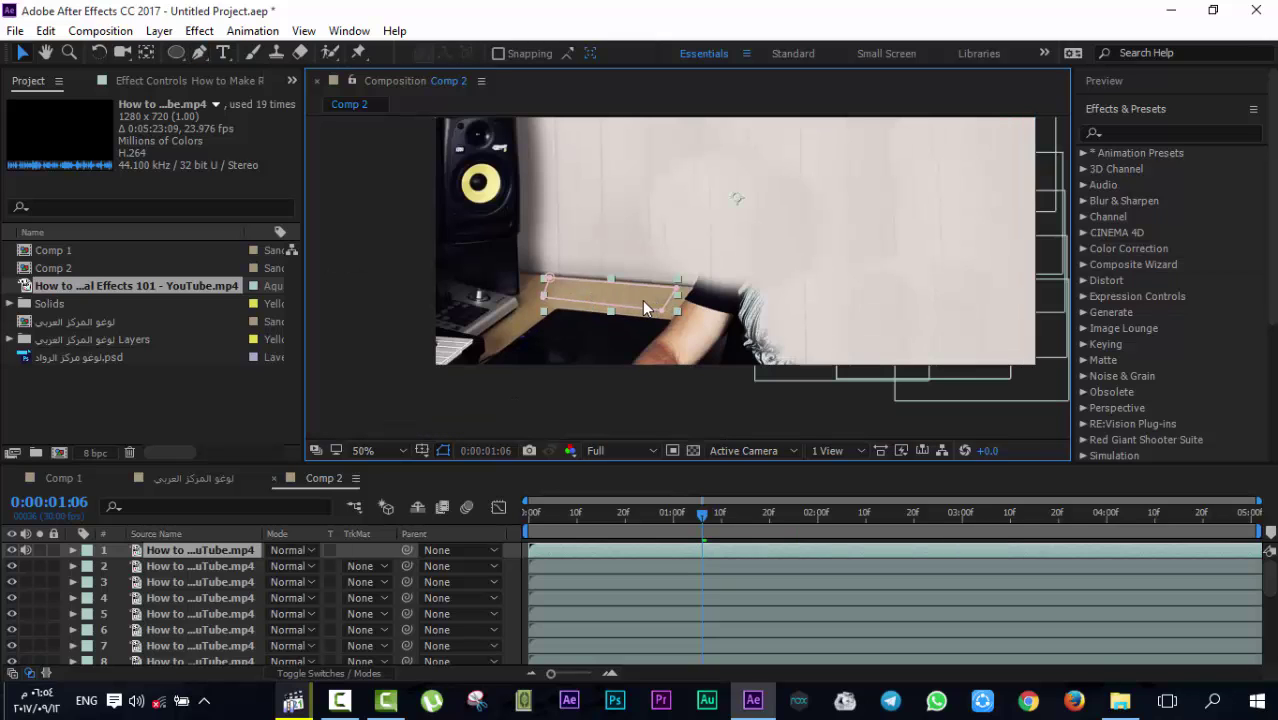
drag(641, 306, 708, 313)
key(f)
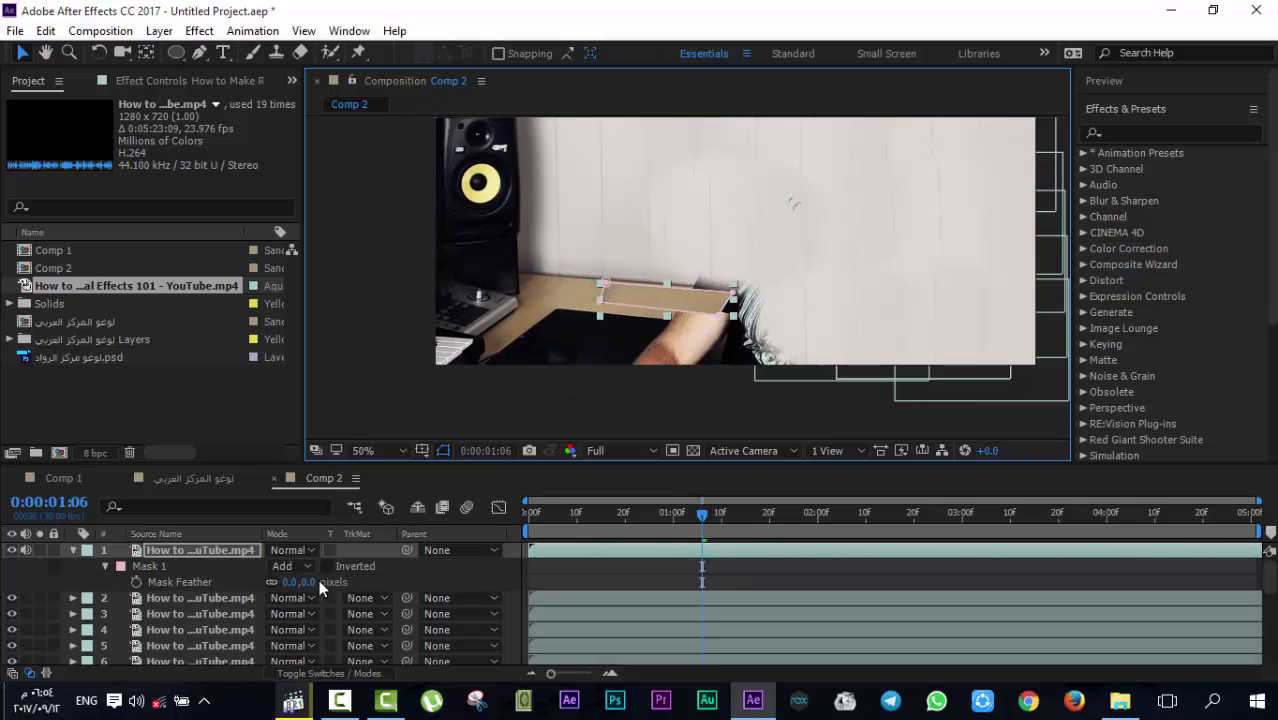
drag(296, 583, 320, 583)
scroll(688, 327, up, 2)
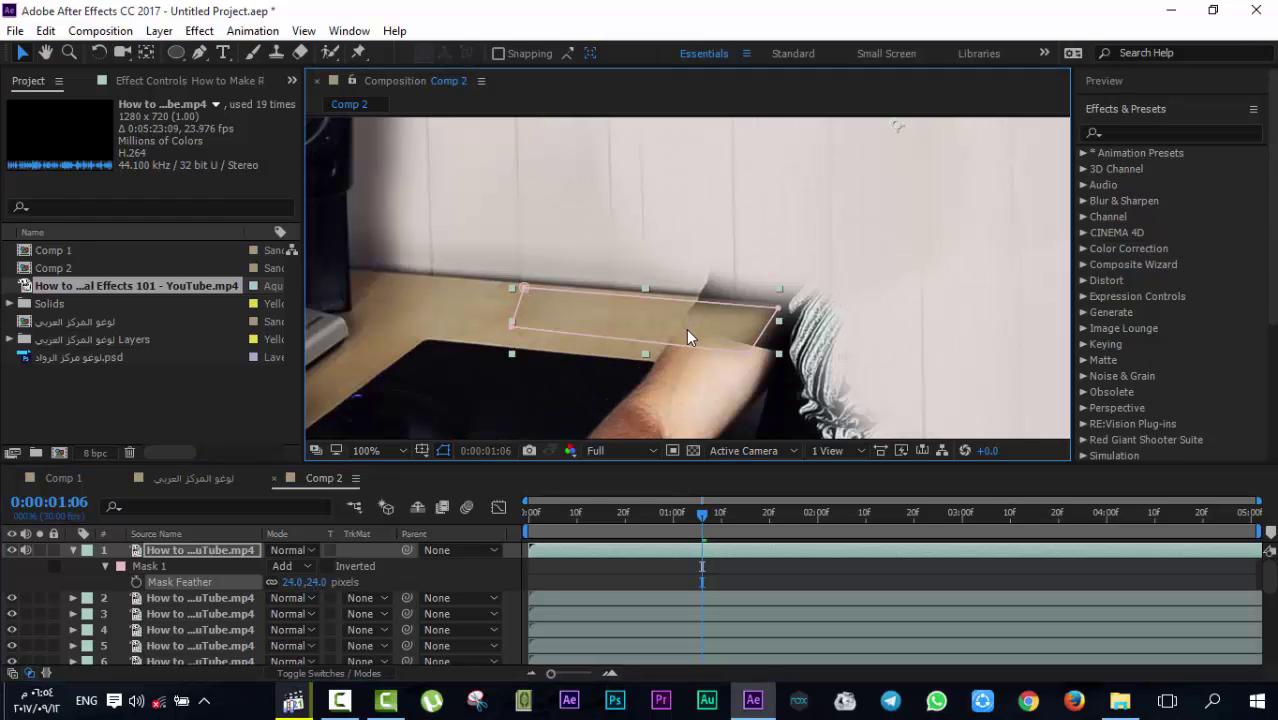
drag(697, 333, 704, 332)
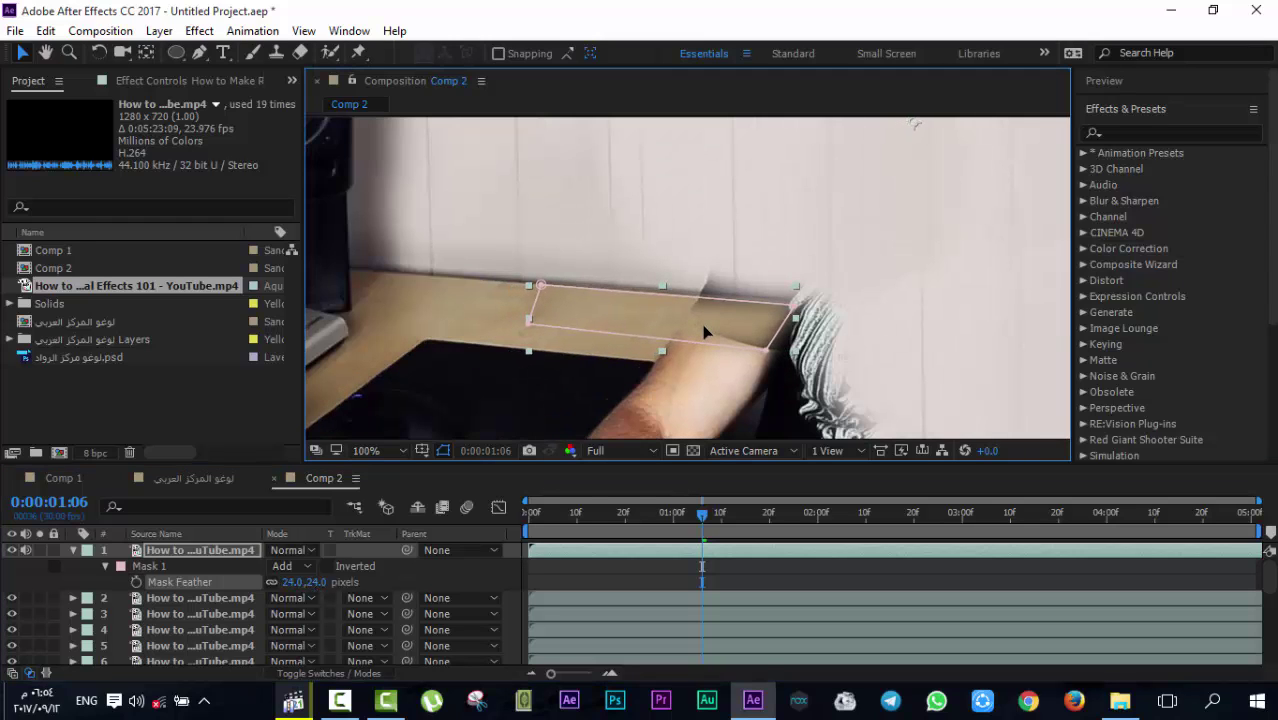
click(705, 326)
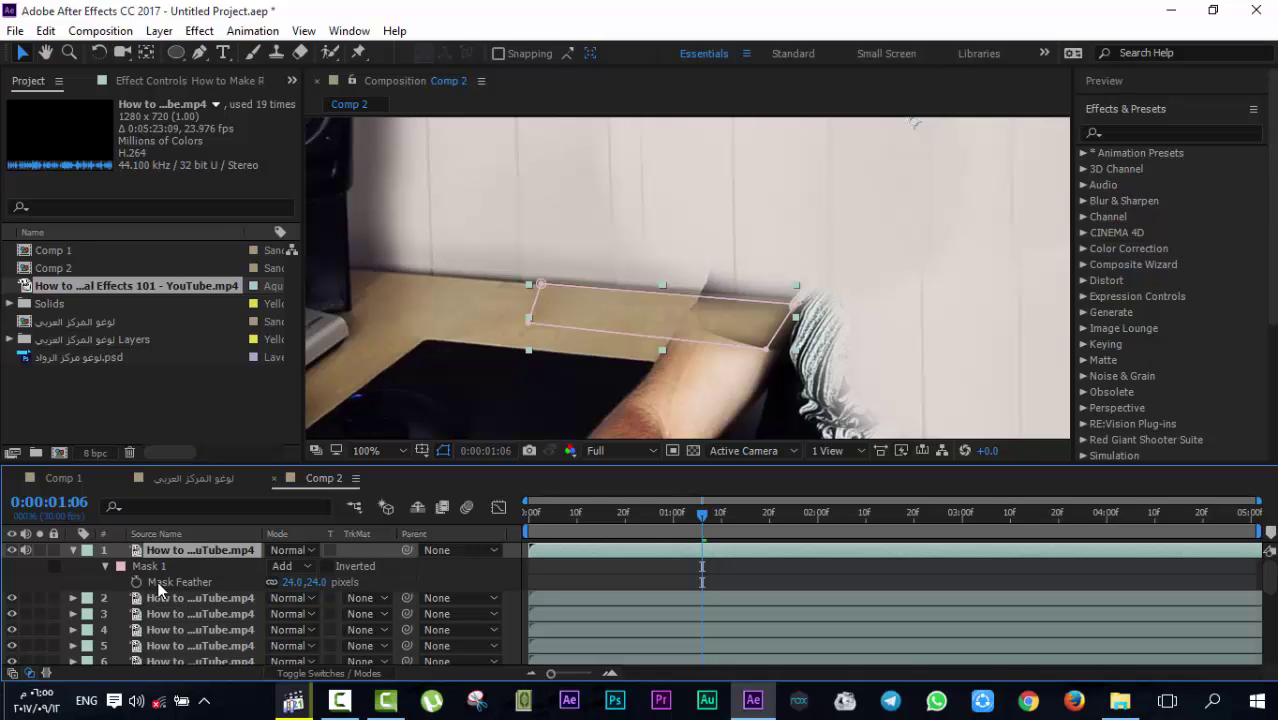
Delete the desk patch's mask and redraw a four-point Pen mask around the desk strip beside the man's arm
click(187, 549)
scroll(653, 272, down, 2)
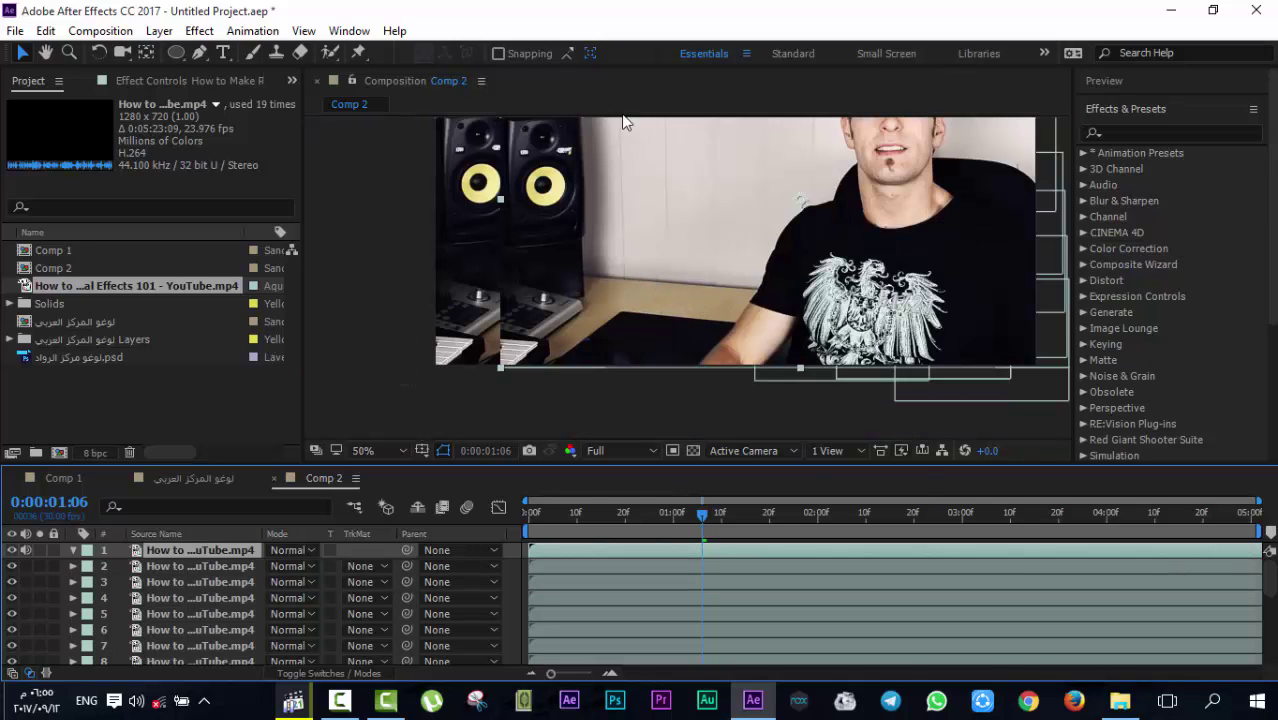
click(199, 51)
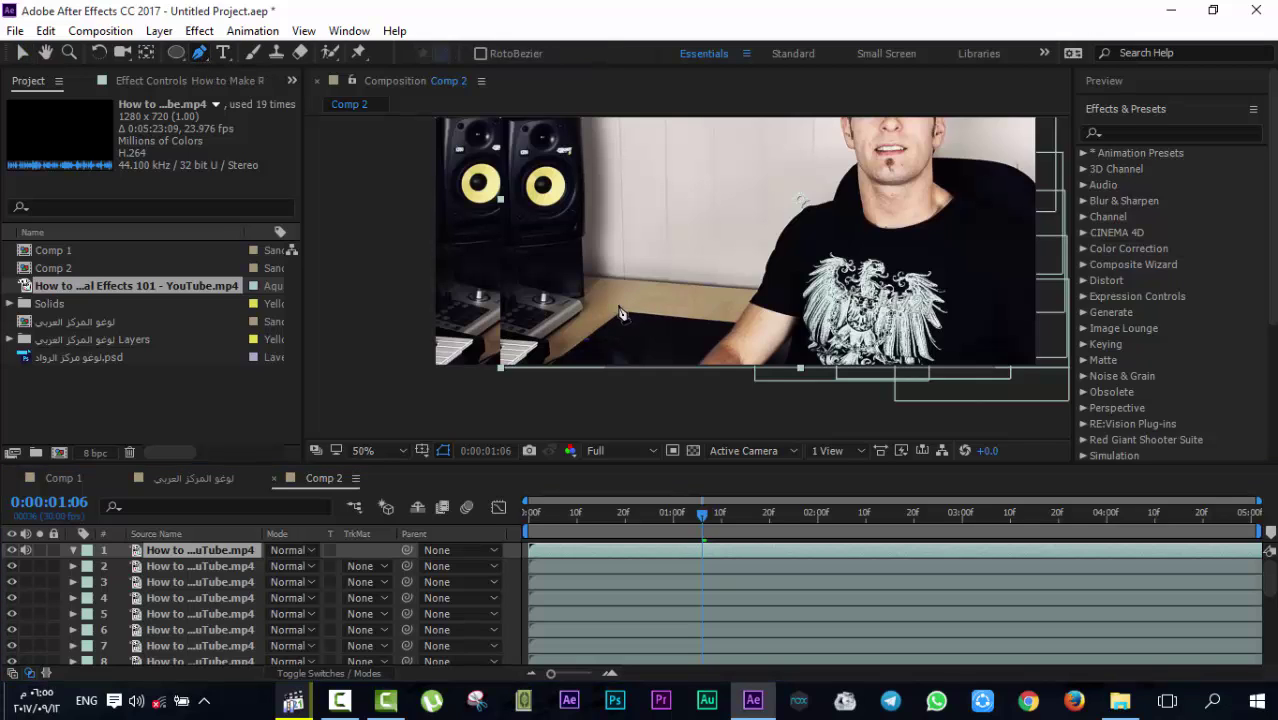
drag(619, 300, 738, 300)
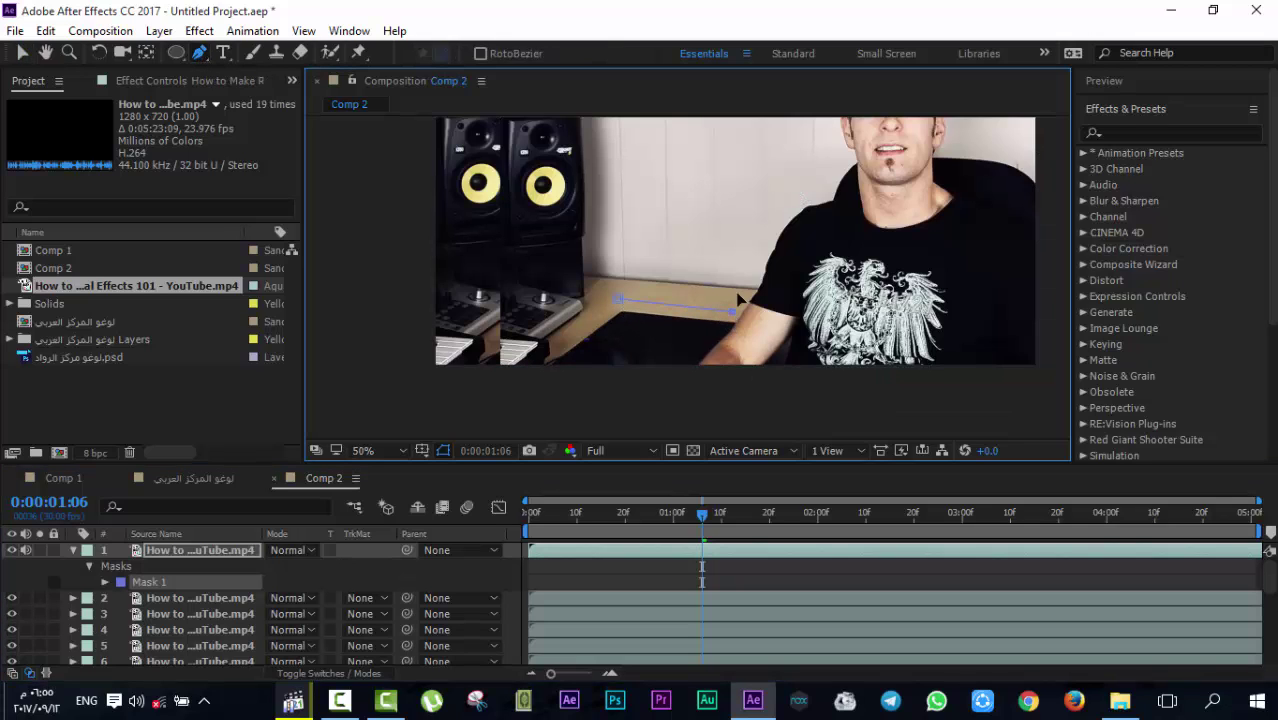
click(625, 279)
click(619, 301)
click(18, 52)
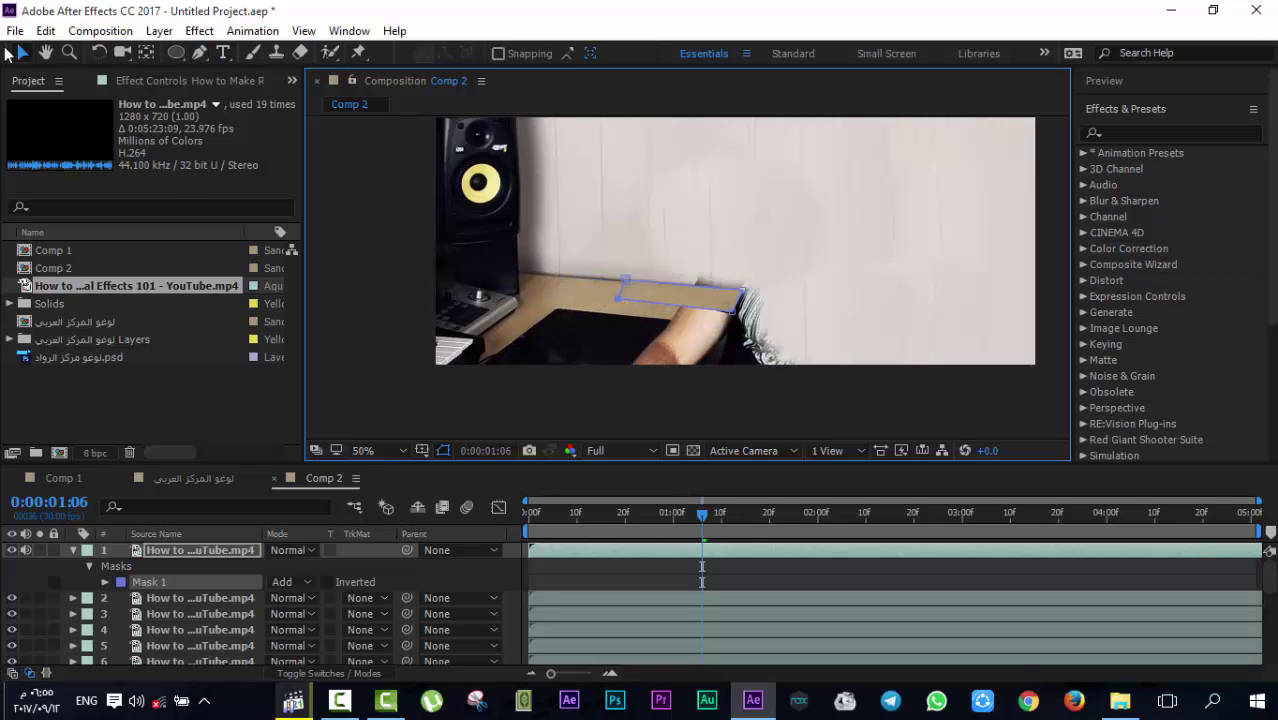
Set the desk patch's Mask Feather to 20 pixels and shift the patch slightly down over the man's arm
scroll(696, 314, up, 2)
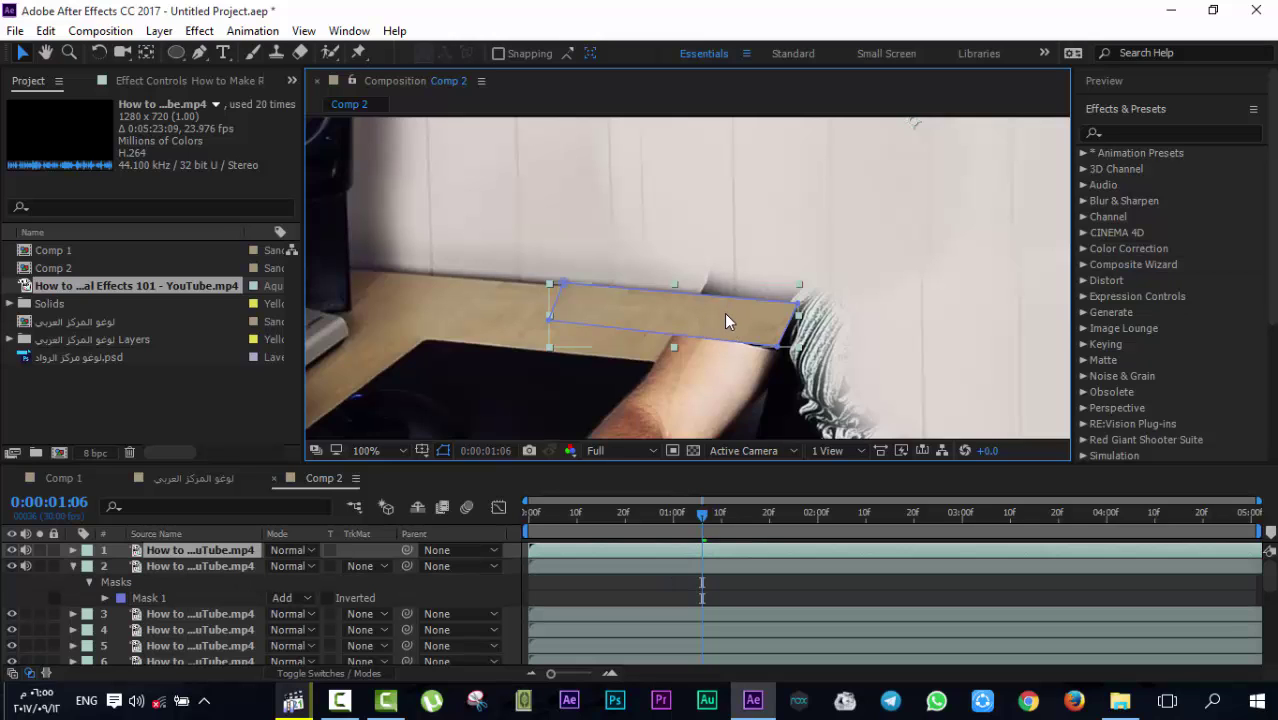
key(f)
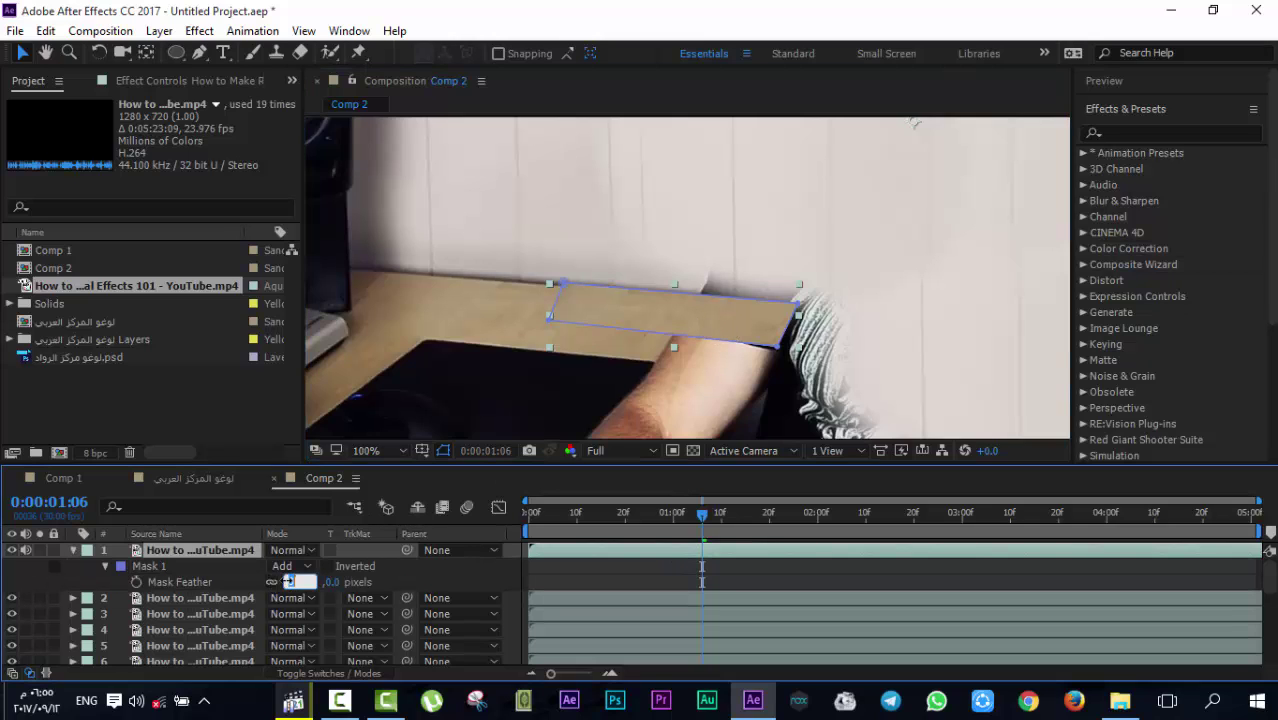
double_click(693, 320)
drag(696, 316, 692, 347)
Duplicate the desk patch several times and nudge the copies to cover the upper part of the man's arm
key(ctrl+d)
key(ctrl+d)
key(Up)
key(Up)
key(Up)
key(Up)
key(Up)
key(Up)
key(Up)
key(Up)
key(Up)
key(Up)
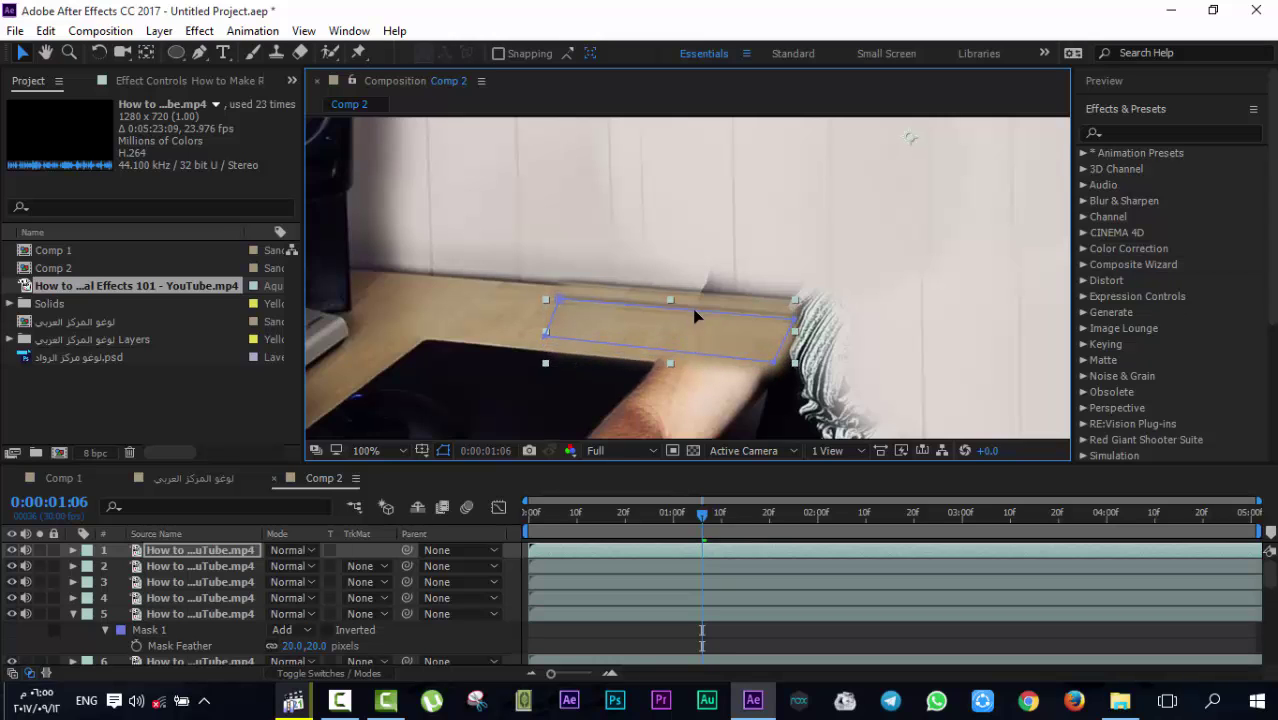
mouse_move(689, 332)
mouse_down()
mouse_move(692, 320)
mouse_move(706, 345)
mouse_up()
key(shift+Up)
key(ctrl+d)
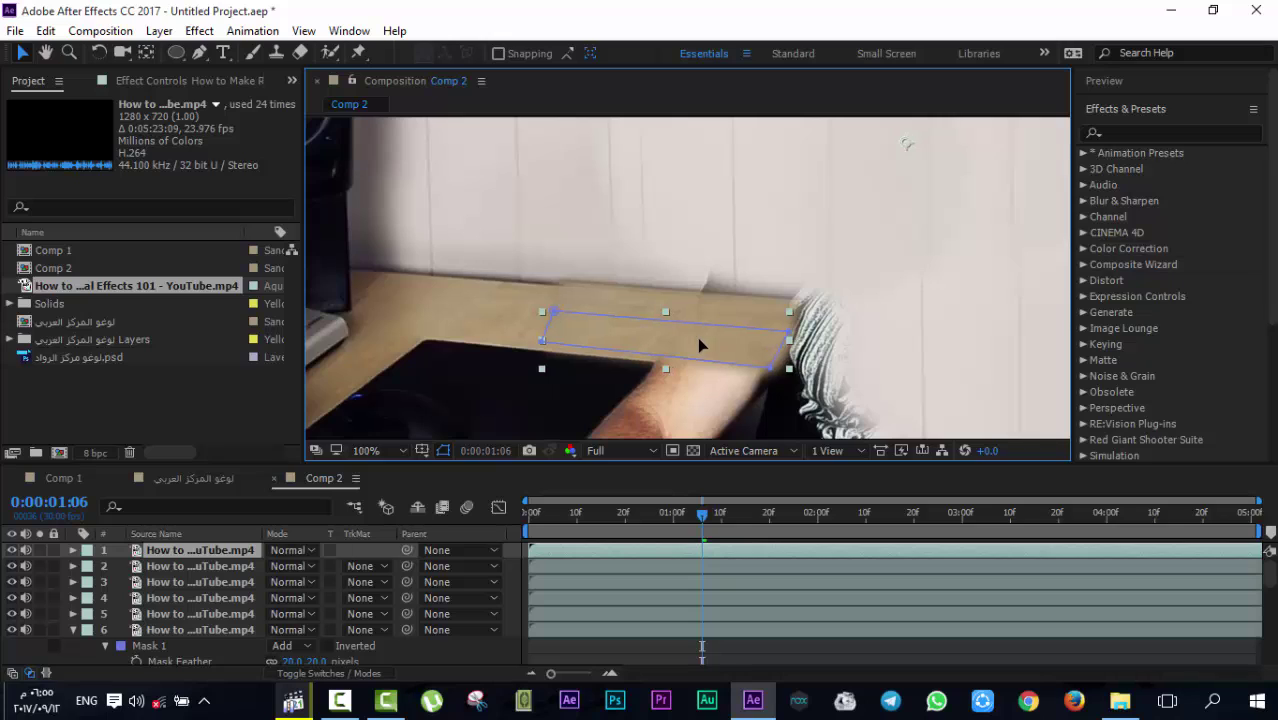
Add a point to the ellipse mask of the wall patch above the desk and pull its edge down to the desk line
click(863, 230)
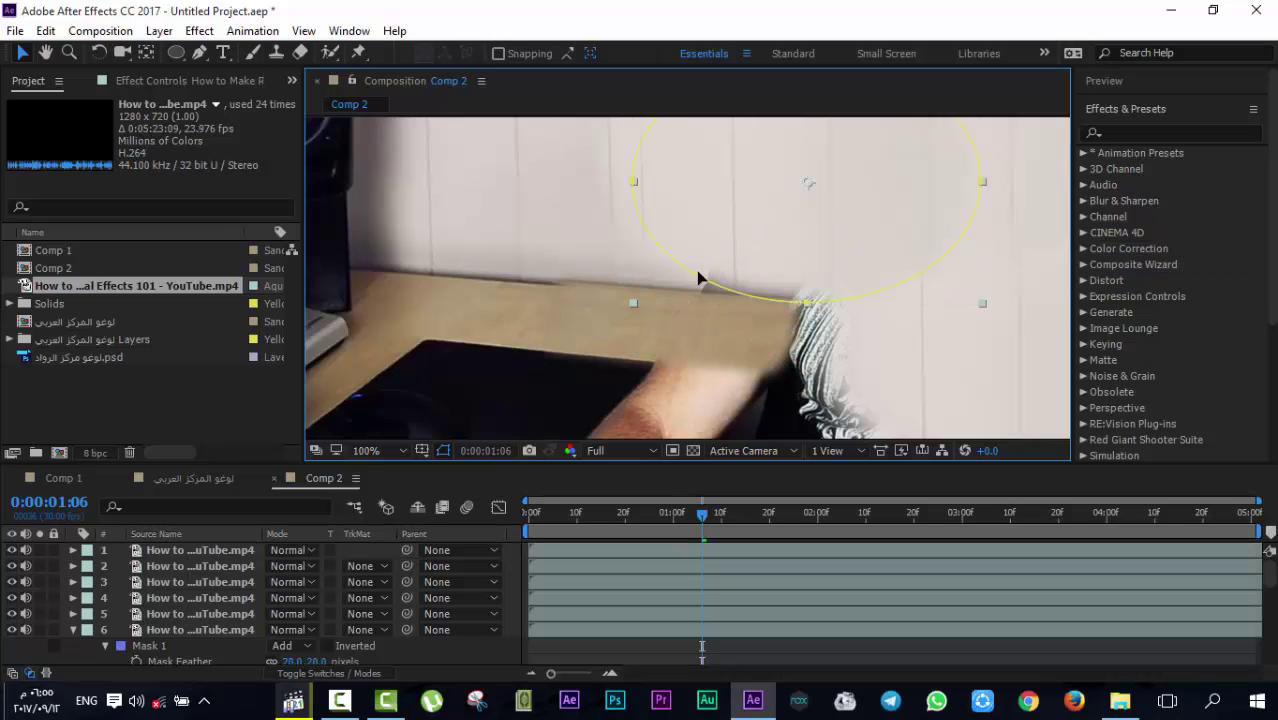
key(g)
drag(693, 280, 687, 305)
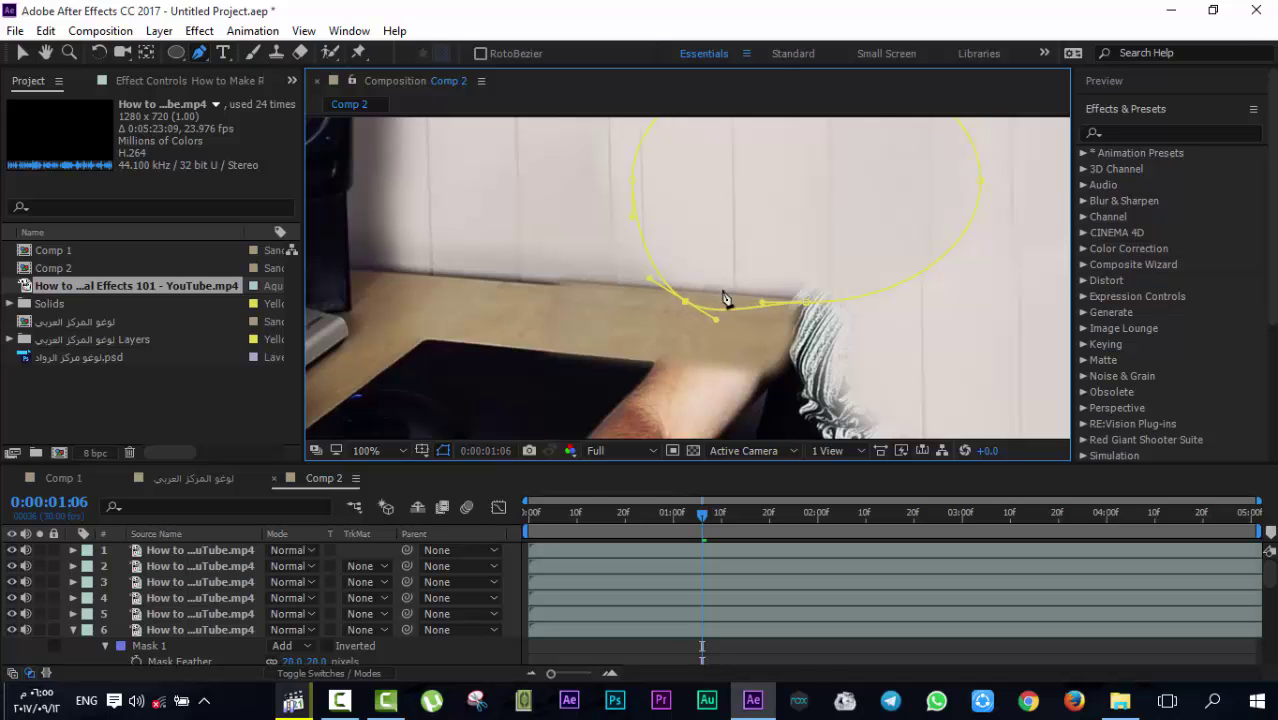
scroll(720, 330, down, 4)
scroll(856, 348, up, 2)
drag(766, 281, 648, 290)
key(F2)
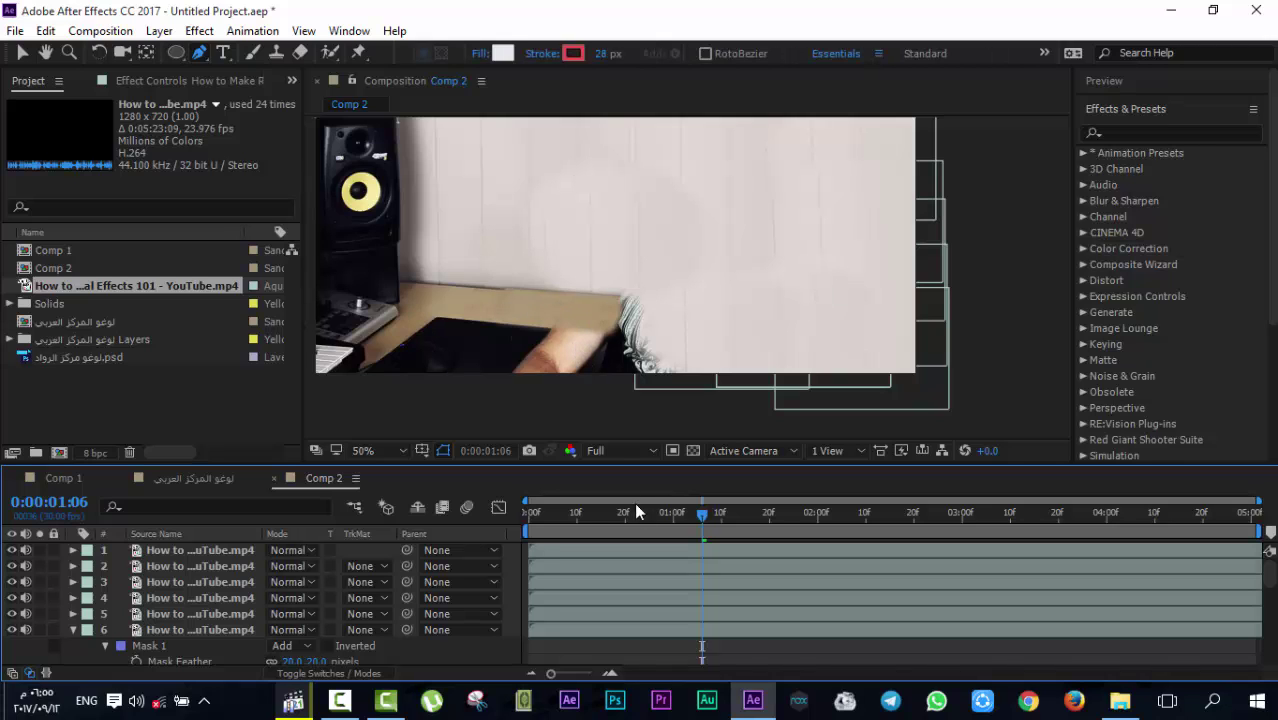
key(v)
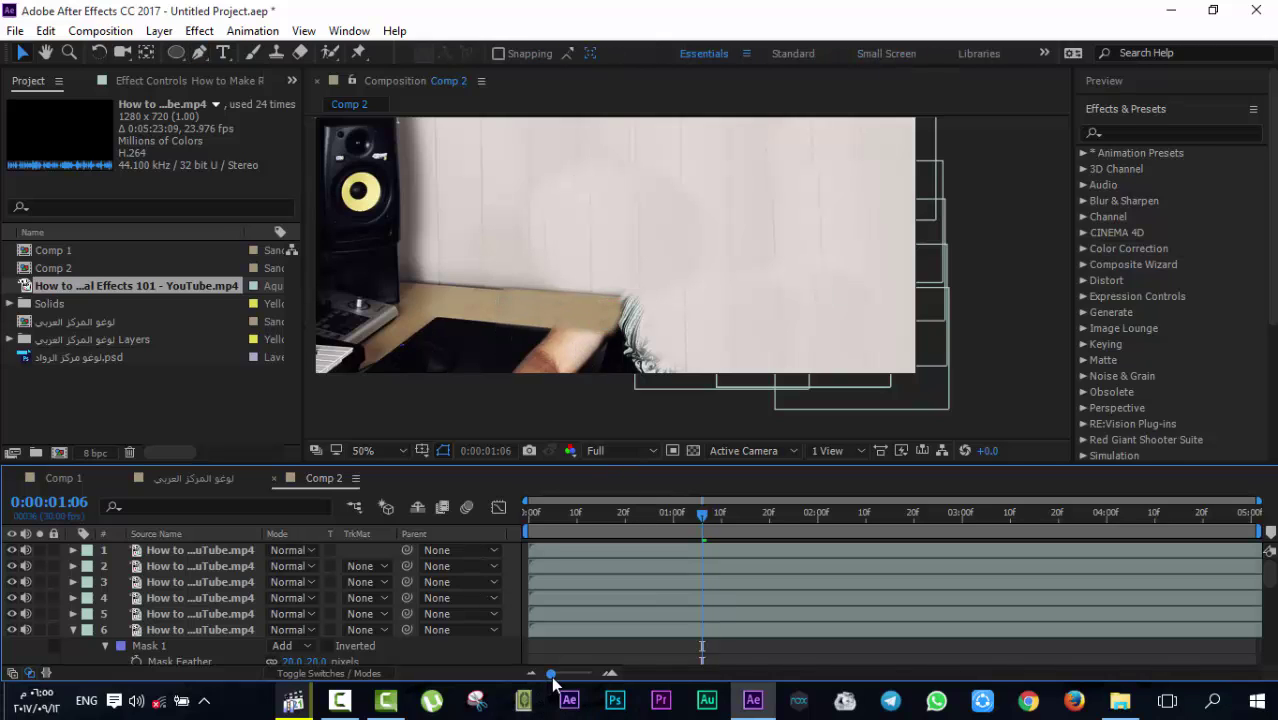
click(293, 700)
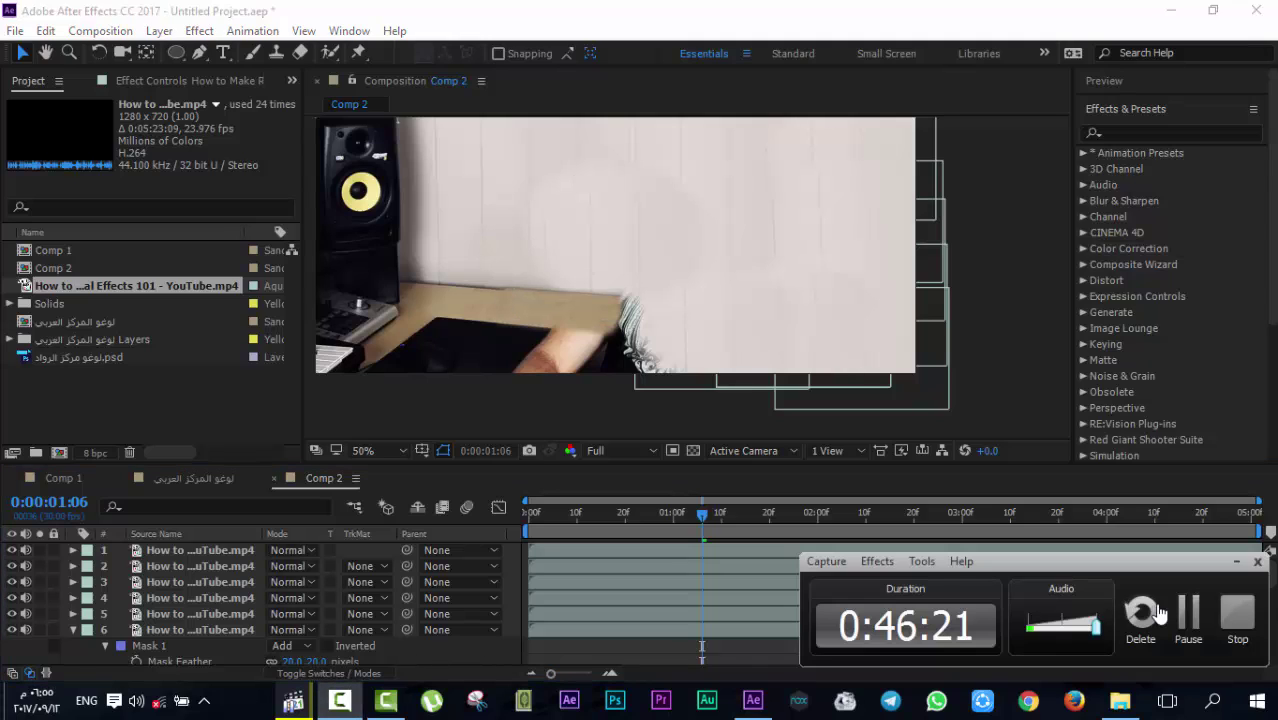